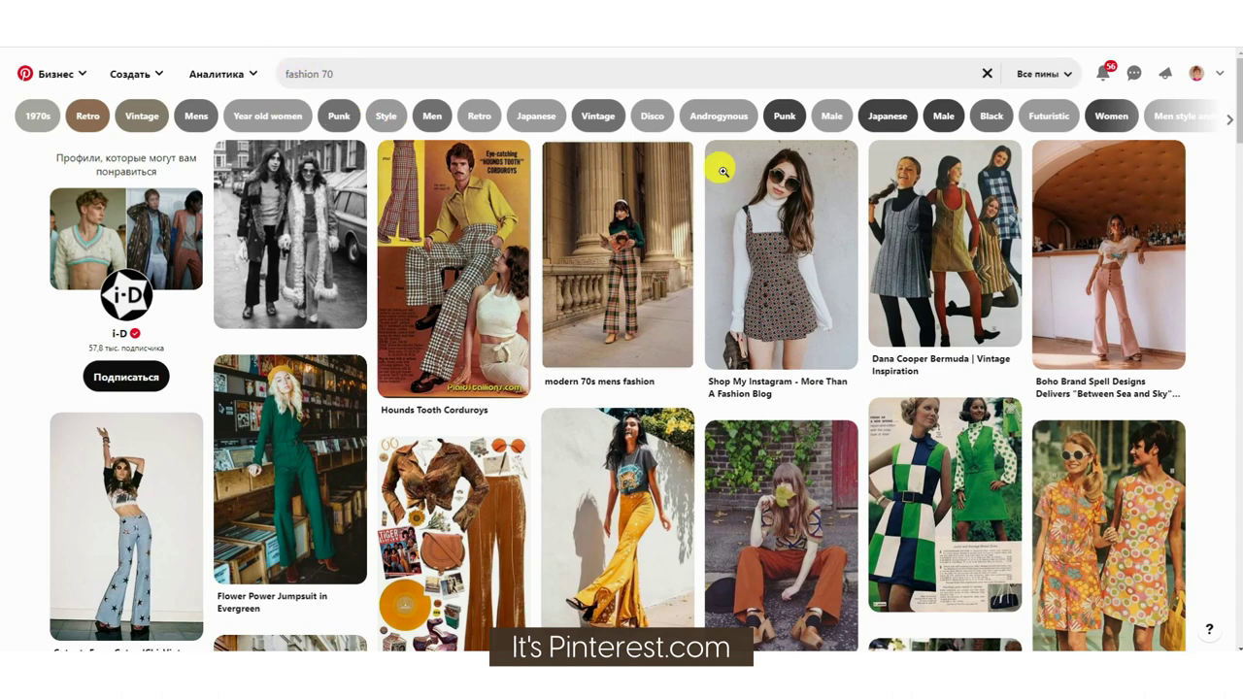
Browse the Pinterest results for "fashion 70" for character reference photos
{"action": "scroll", "coordinate": [1202, 251], "scroll_direction": "down", "scroll_amount": 4}
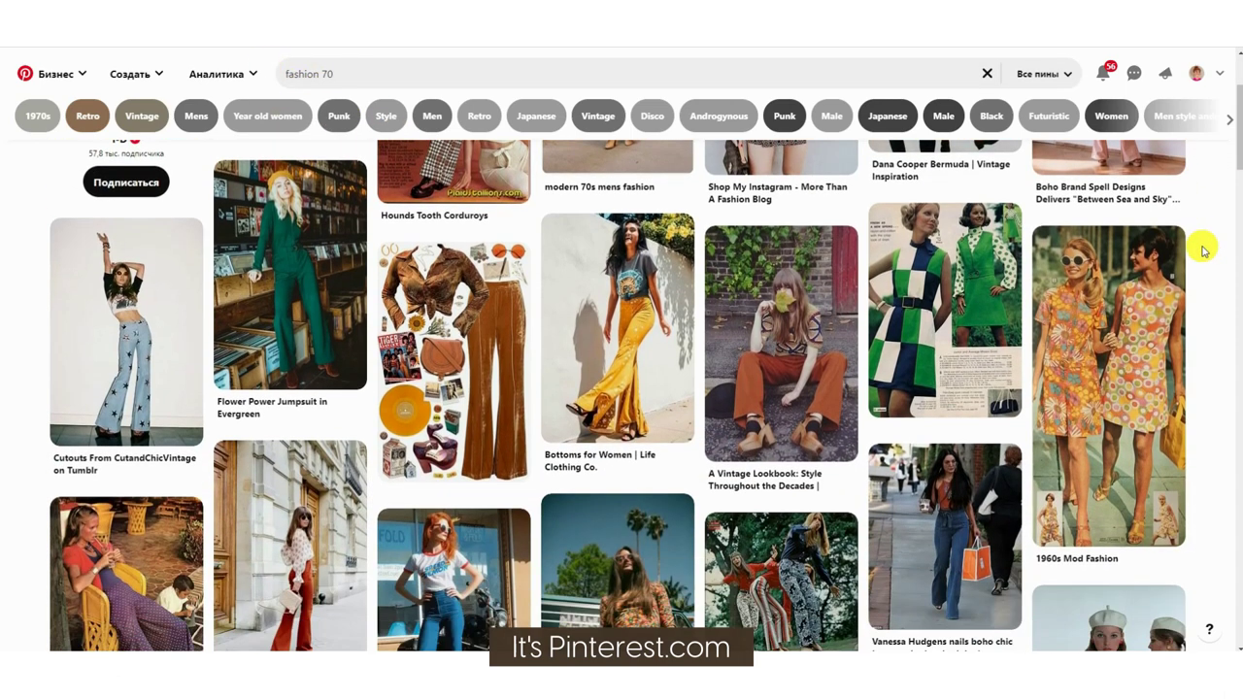
{"action": "scroll", "coordinate": [1202, 250], "scroll_direction": "down", "scroll_amount": 3}
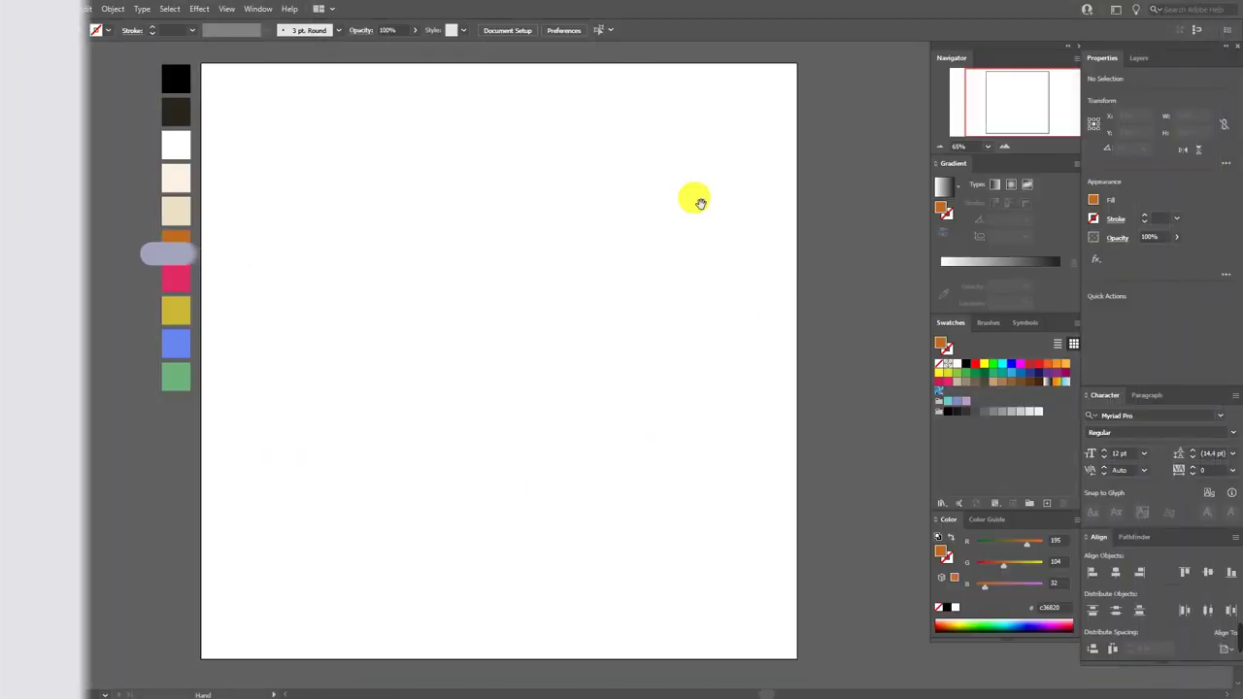
Switch to Illustrator, place the Paris look-18 runway photo, and scale it to about 642 × 965 px within the artboard
{"action": "left_click", "coordinate": [62, 9]}
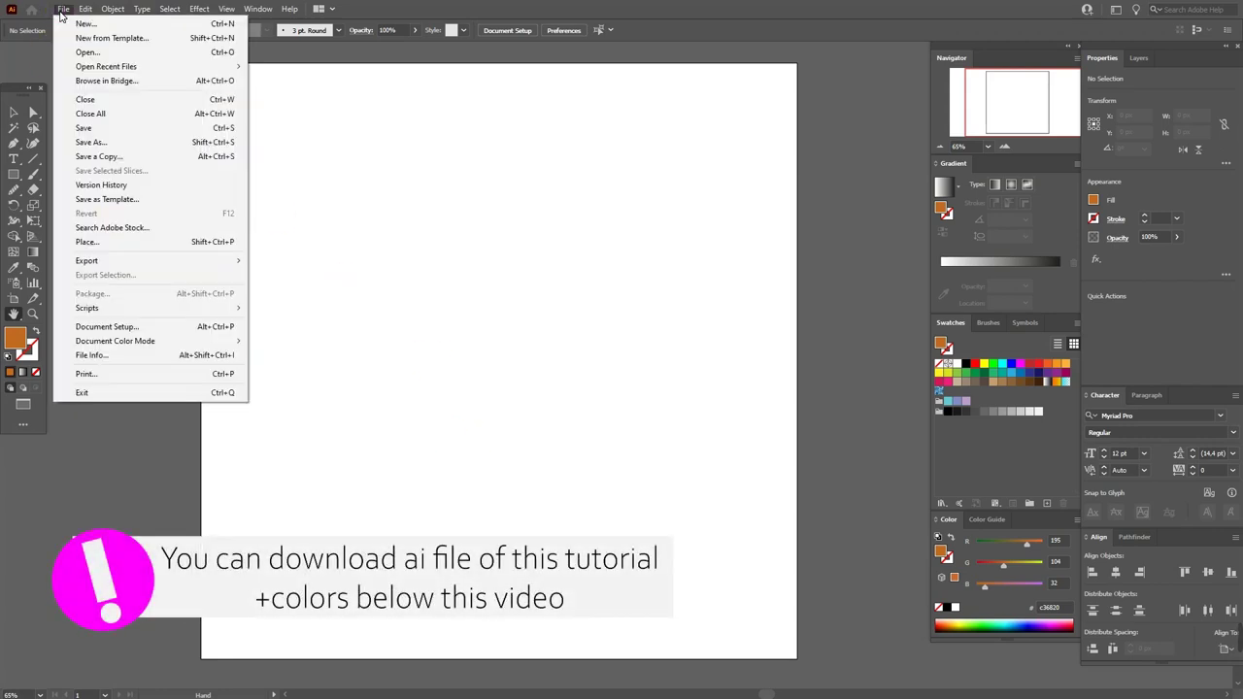
{"action": "left_click", "coordinate": [111, 242]}
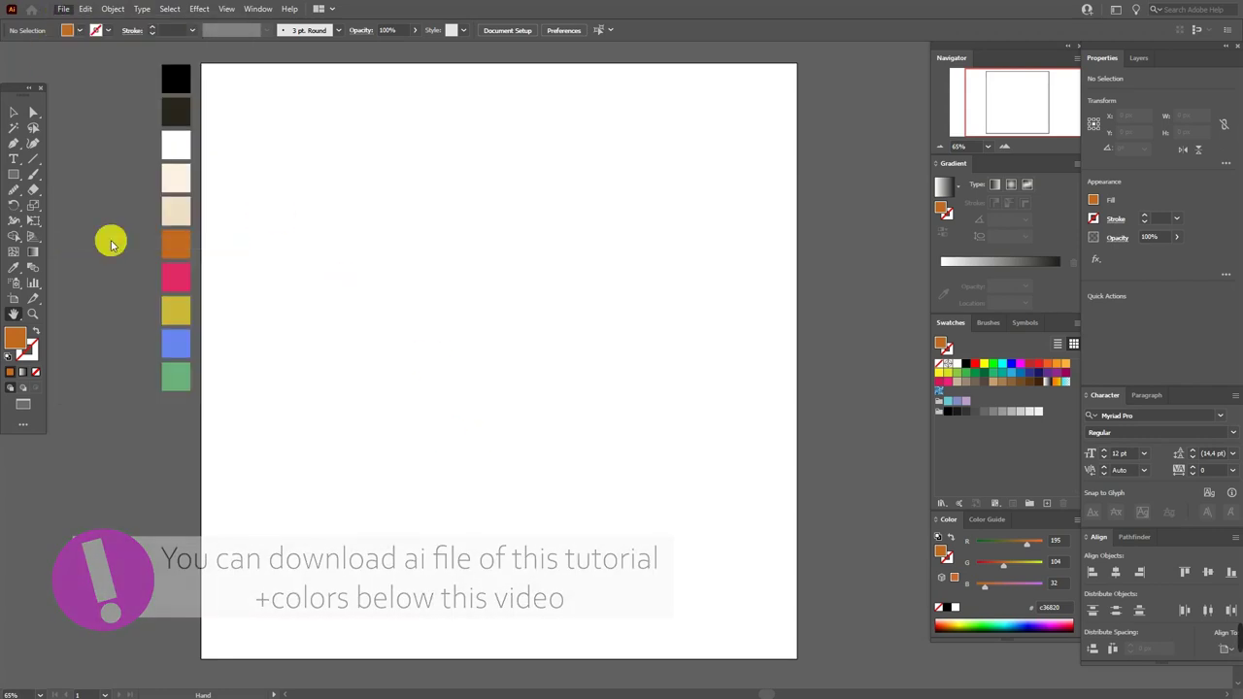
{"action": "left_click", "coordinate": [657, 114]}
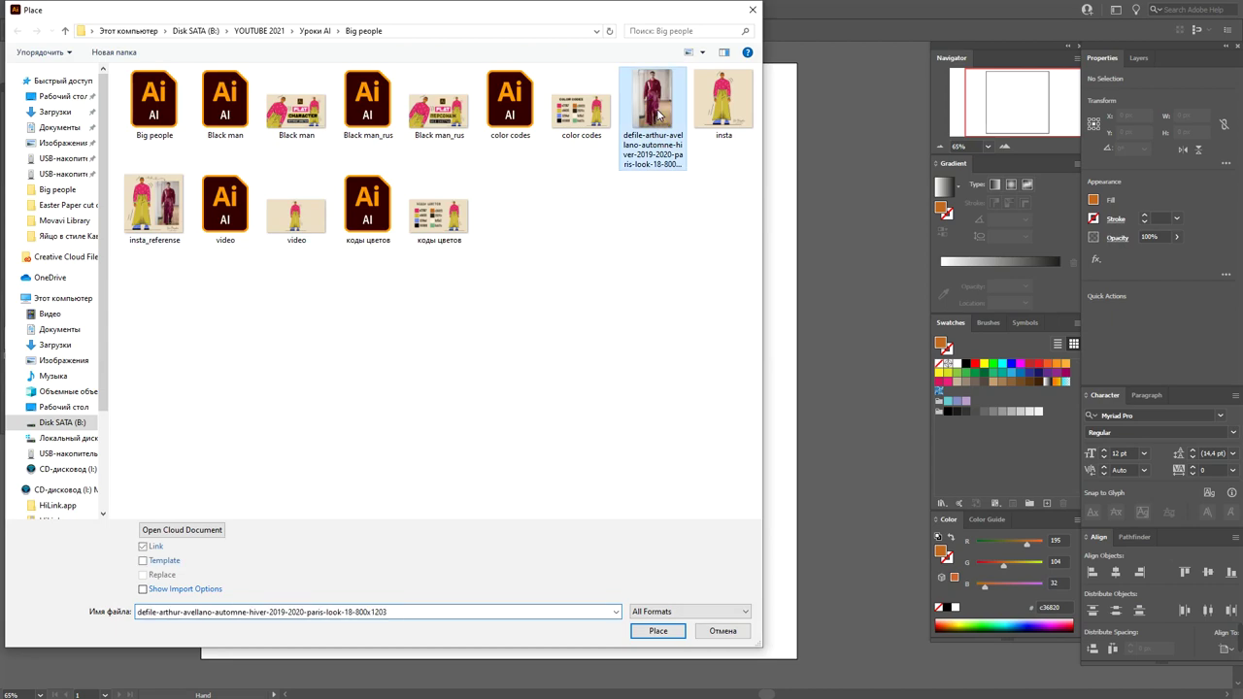
{"action": "left_click", "coordinate": [657, 630]}
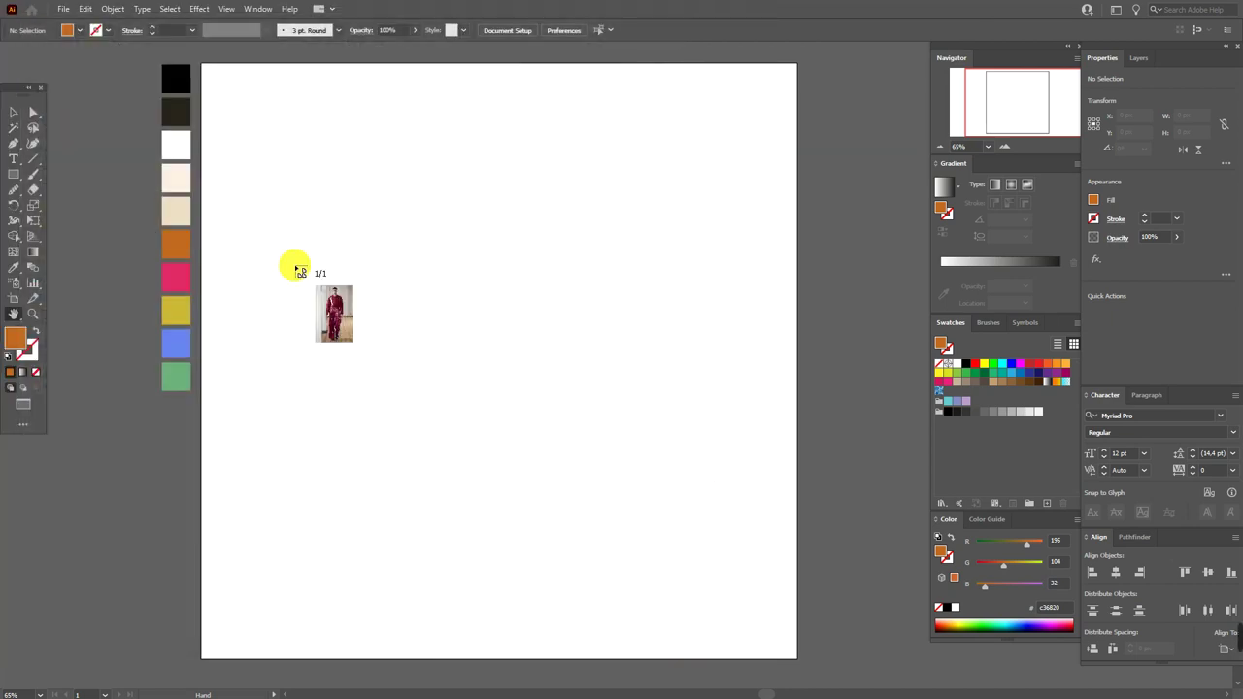
{"action": "left_click", "coordinate": [225, 83]}
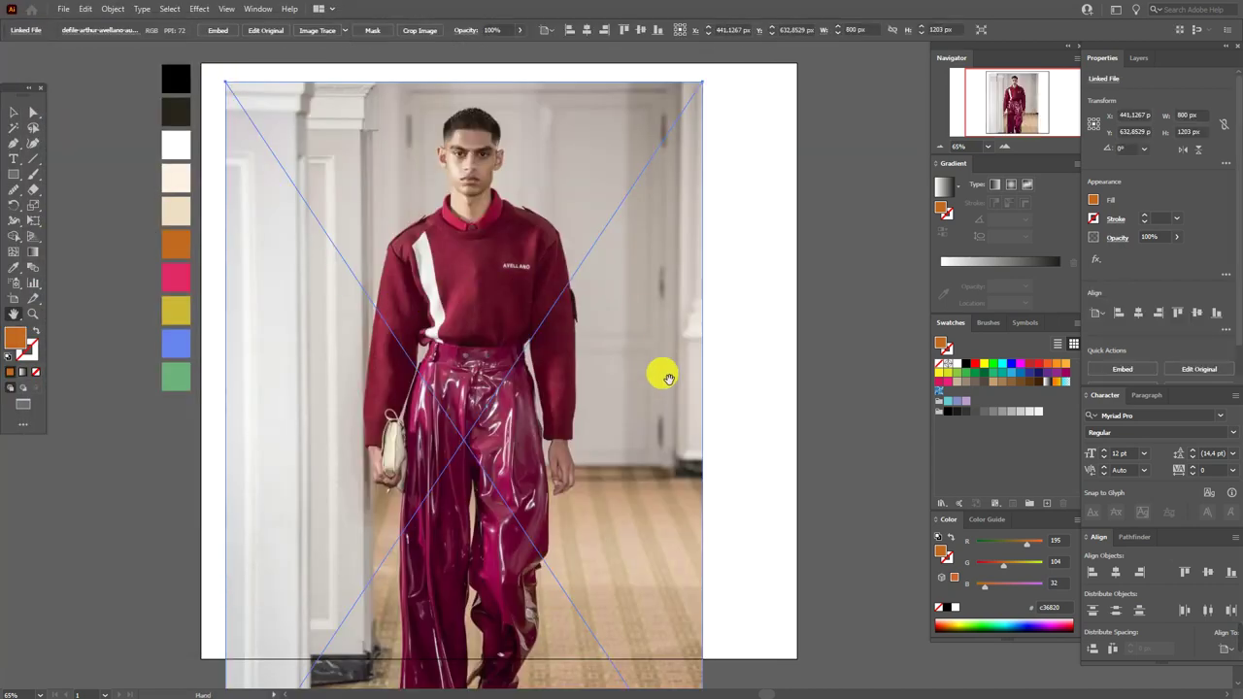
{"action": "left_click_drag", "start_coordinate": [463, 83], "coordinate": [474, 230]}
{"action": "left_click_drag", "start_coordinate": [485, 285], "coordinate": [514, 147]}
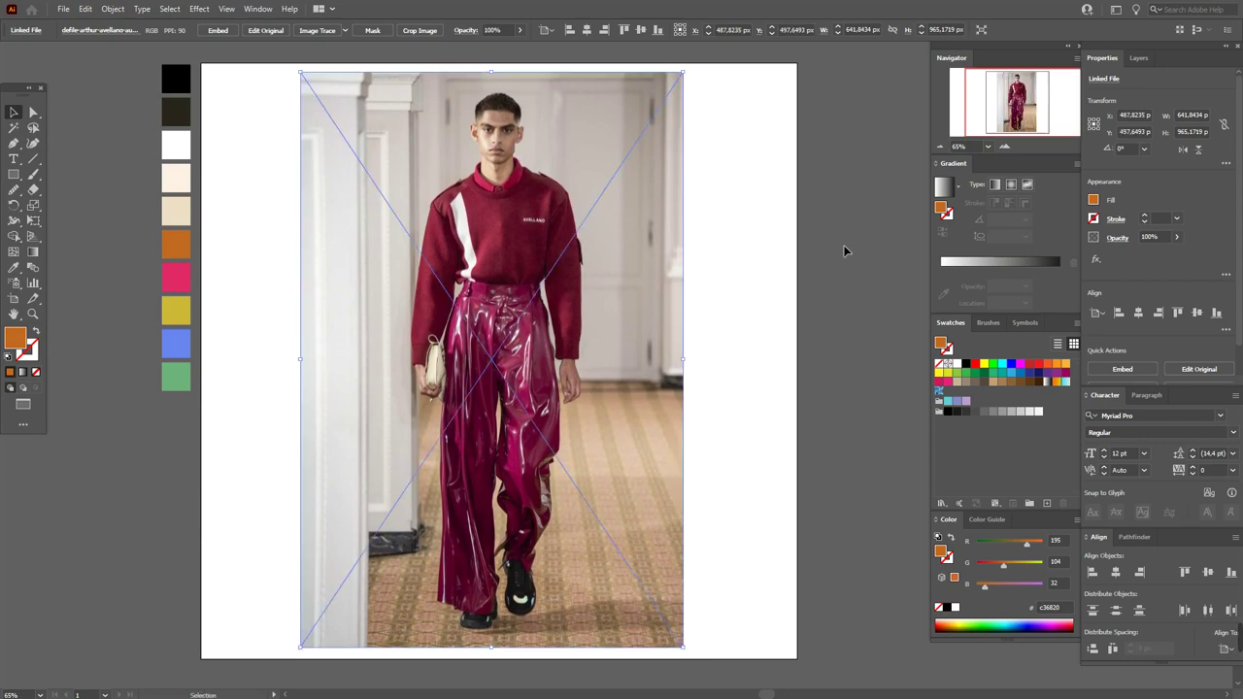
Expand Layer 1 and lock the placed runway photo
{"action": "left_click", "coordinate": [1152, 64]}
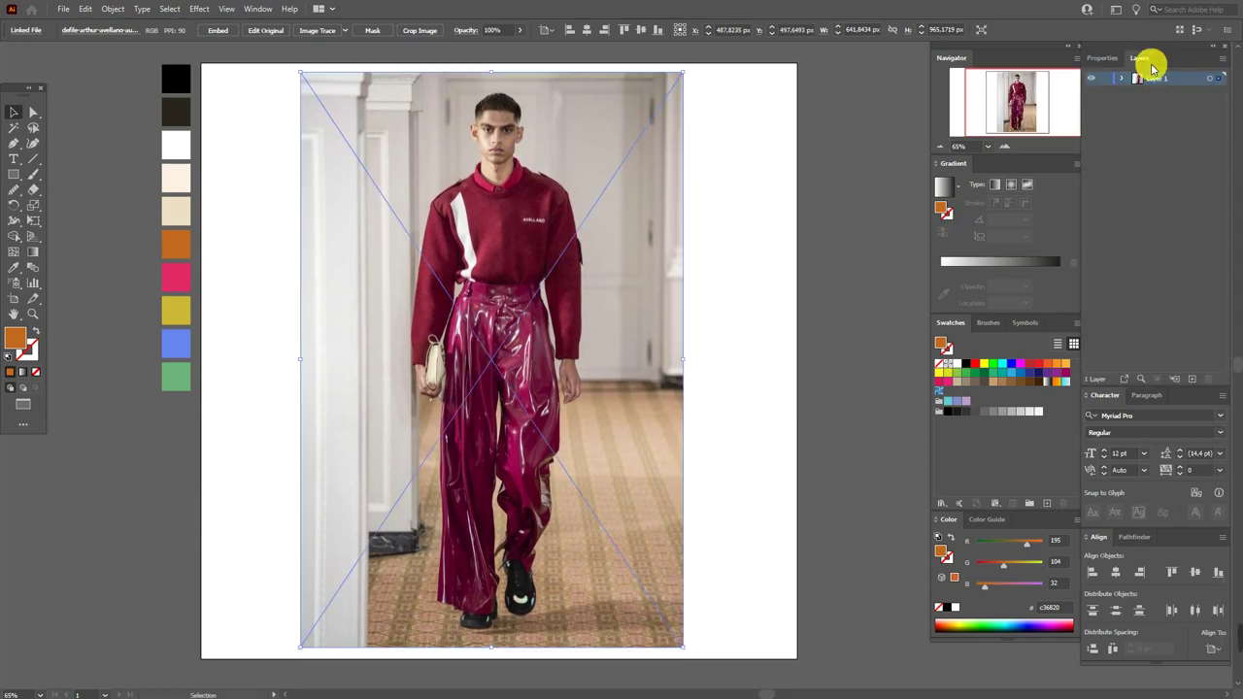
{"action": "left_click", "coordinate": [1122, 78]}
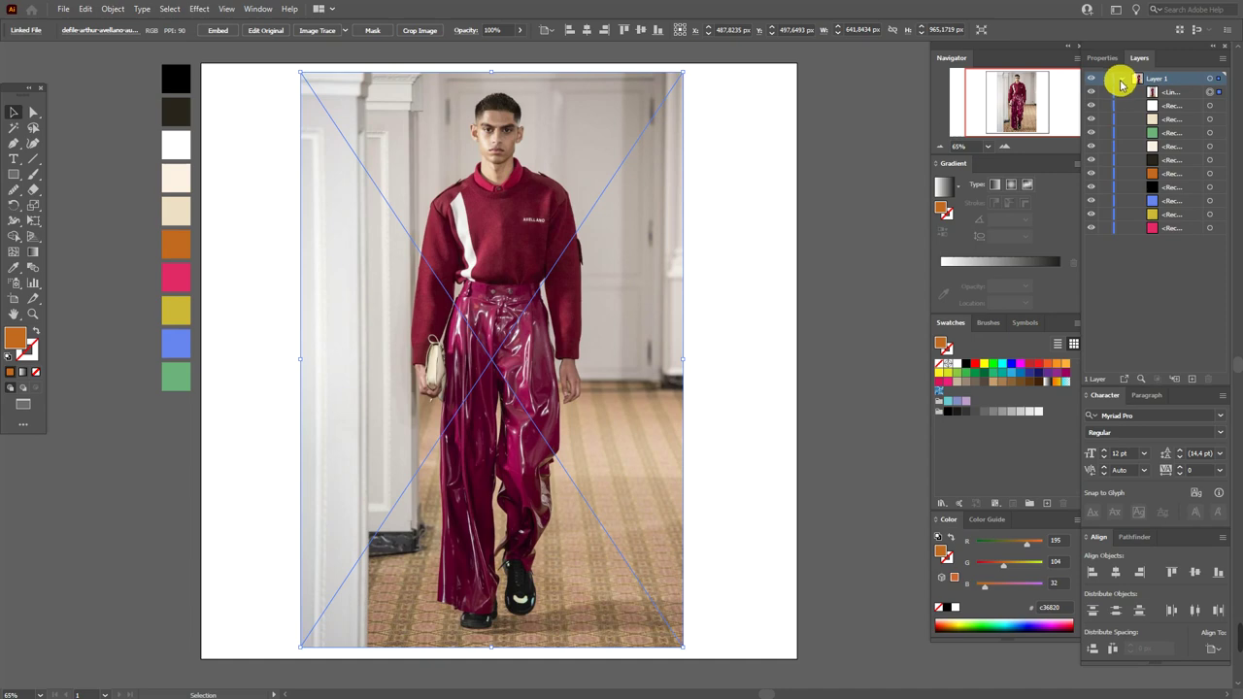
{"action": "left_click", "coordinate": [1104, 91]}
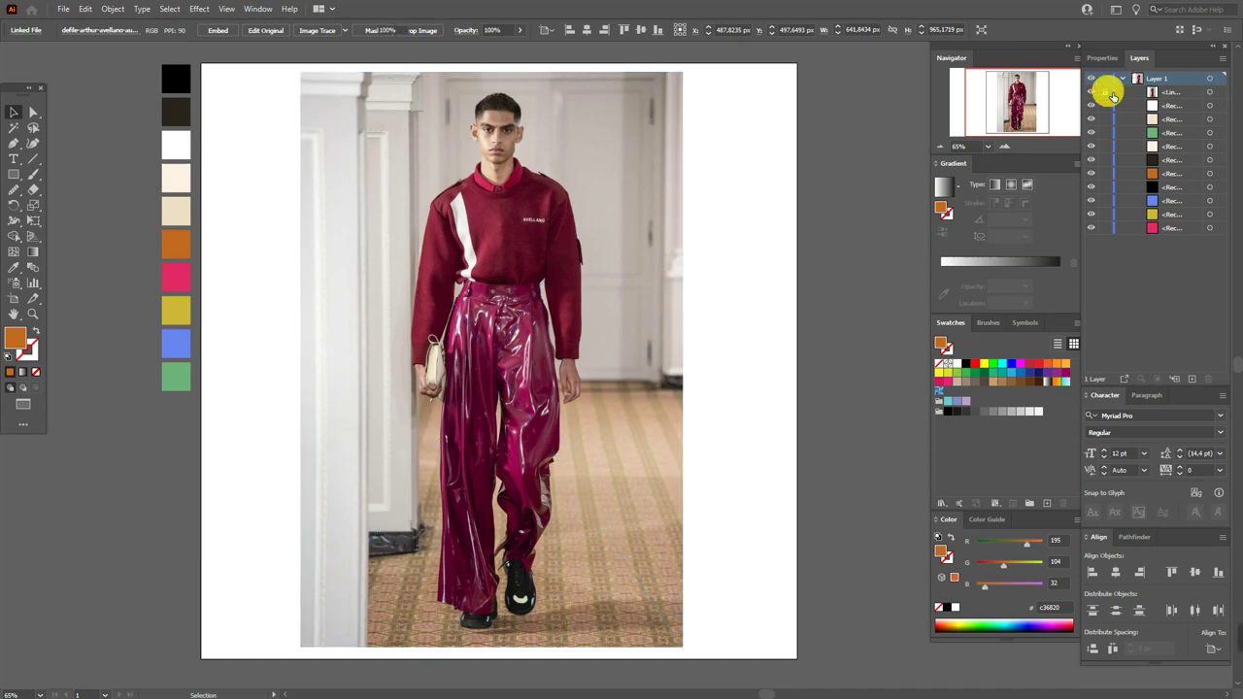
Draw a black ellipse without stroke over the man's head, about 73 × 125 px, fitting its width to the face
{"action": "left_click", "coordinate": [32, 314]}
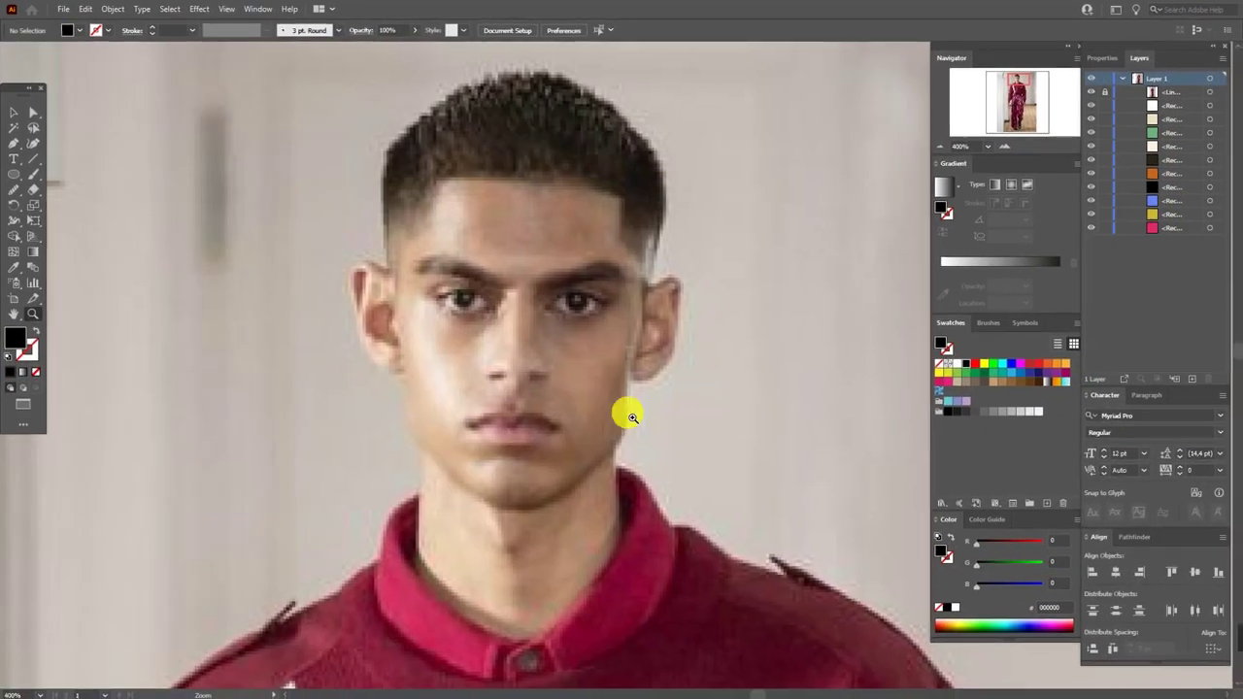
{"action": "left_click", "coordinate": [21, 346]}
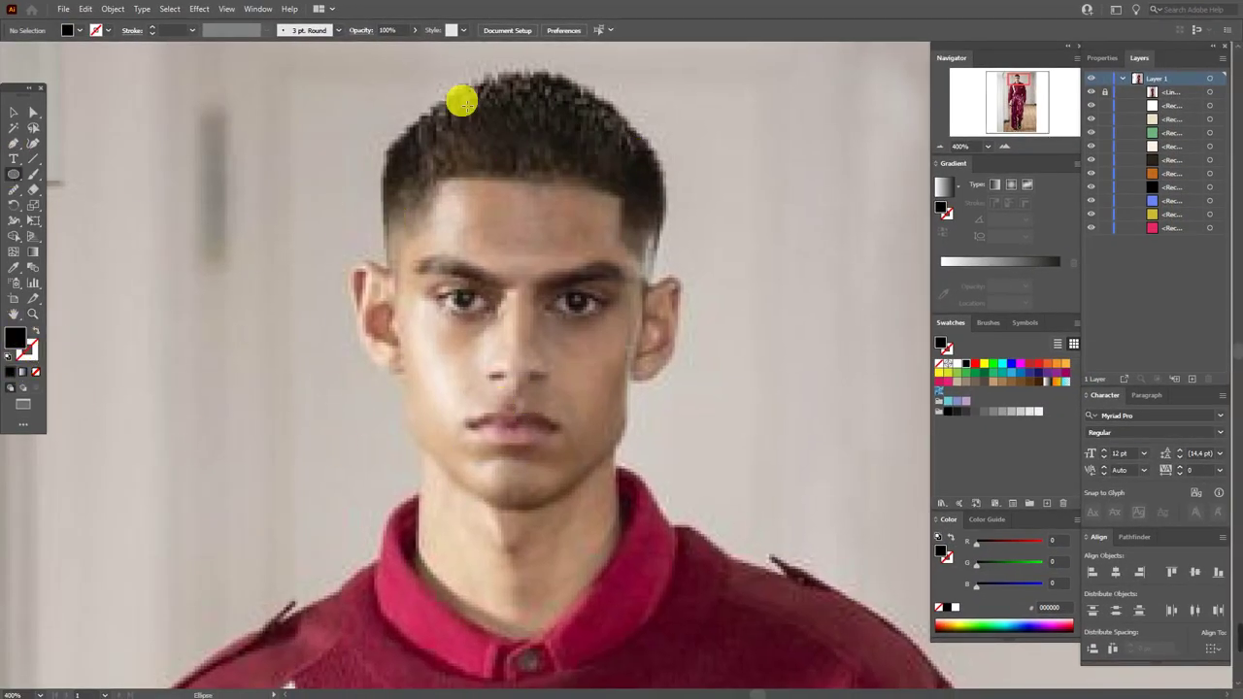
{"action": "left_click_drag", "start_coordinate": [394, 64], "coordinate": [657, 520]}
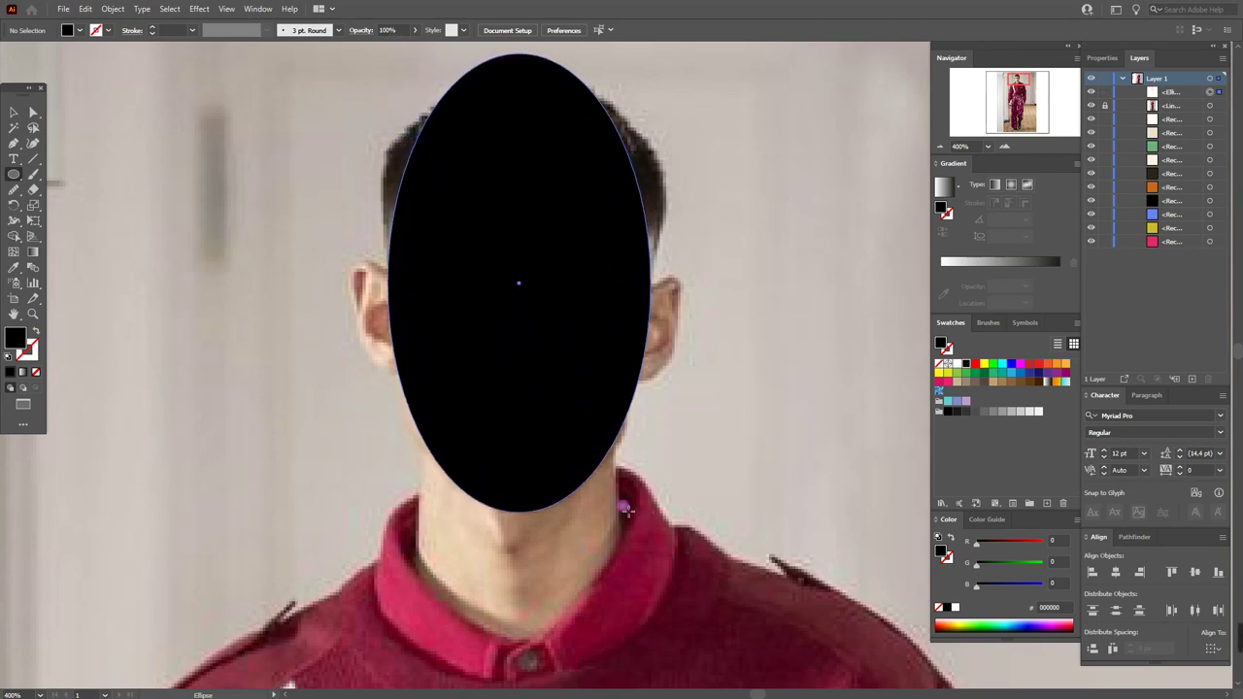
{"action": "left_click", "coordinate": [11, 111]}
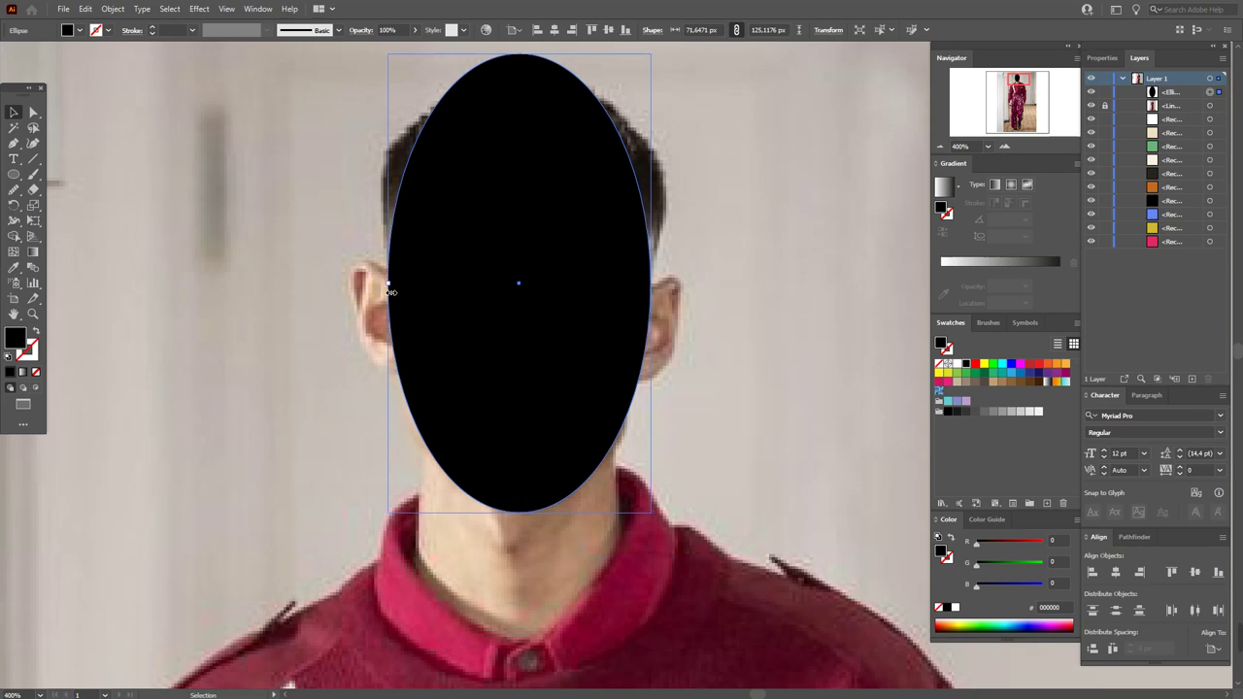
{"action": "left_click_drag", "start_coordinate": [388, 291], "coordinate": [383, 291]}
{"action": "left_click_drag", "start_coordinate": [649, 281], "coordinate": [657, 286]}
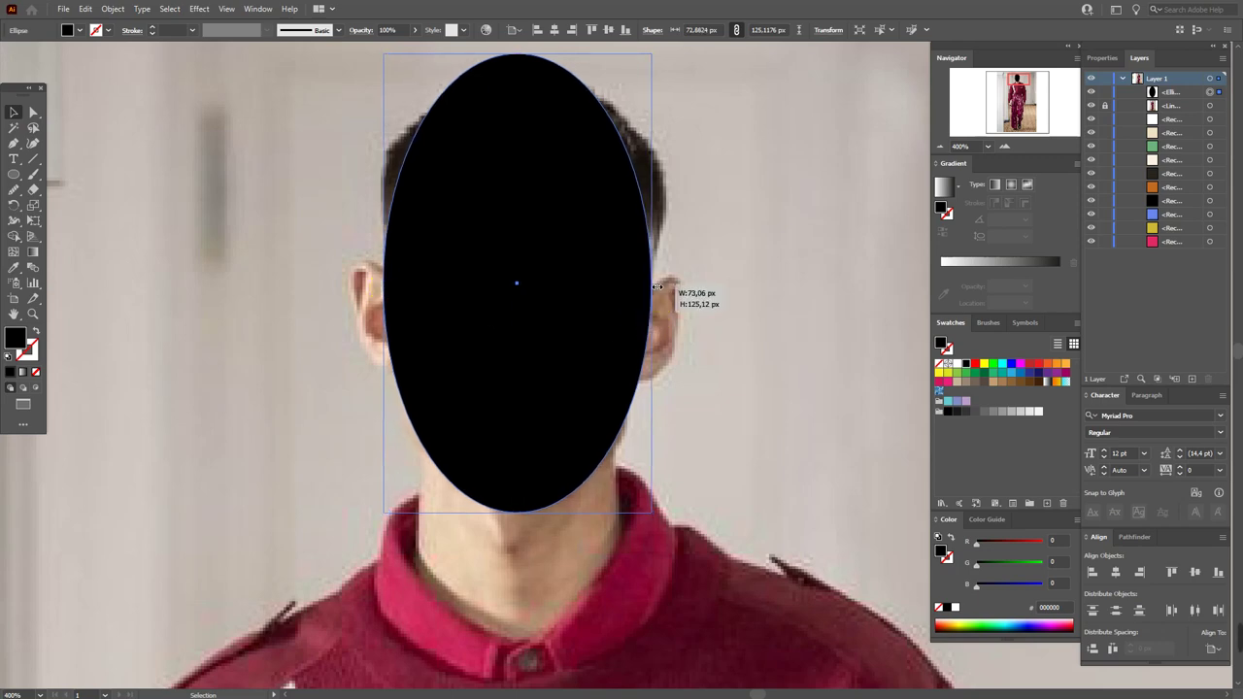
Lower the ellipse's top anchor point into the hair area, and stretch the whole shape upward past the top of the hair
{"action": "left_click", "coordinate": [35, 113]}
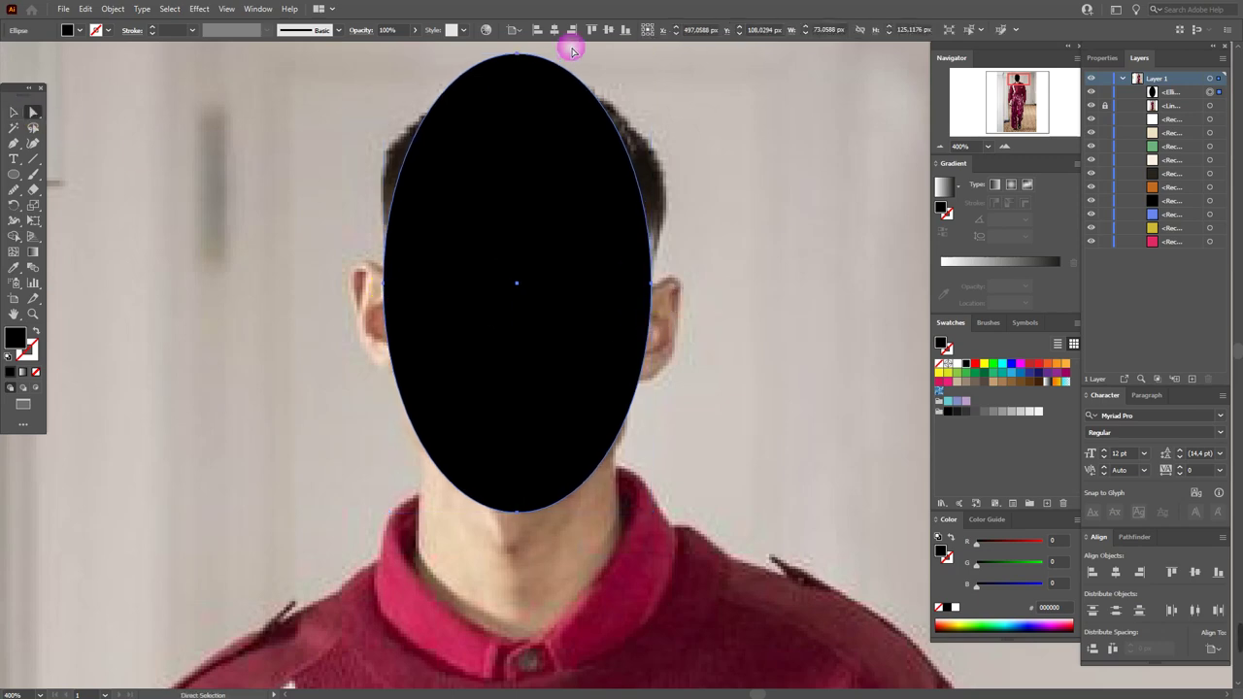
{"action": "left_click", "coordinate": [518, 55]}
{"action": "left_click_drag", "start_coordinate": [518, 58], "coordinate": [522, 114]}
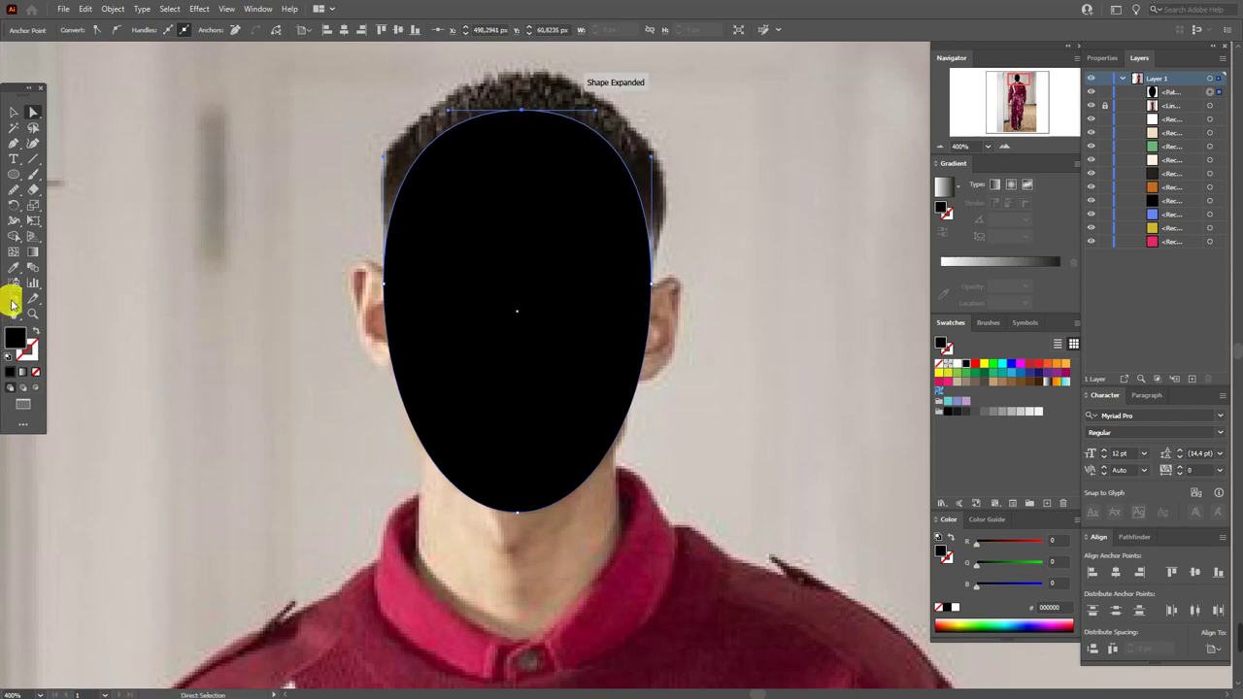
{"action": "left_click_drag", "start_coordinate": [607, 315], "coordinate": [602, 394]}
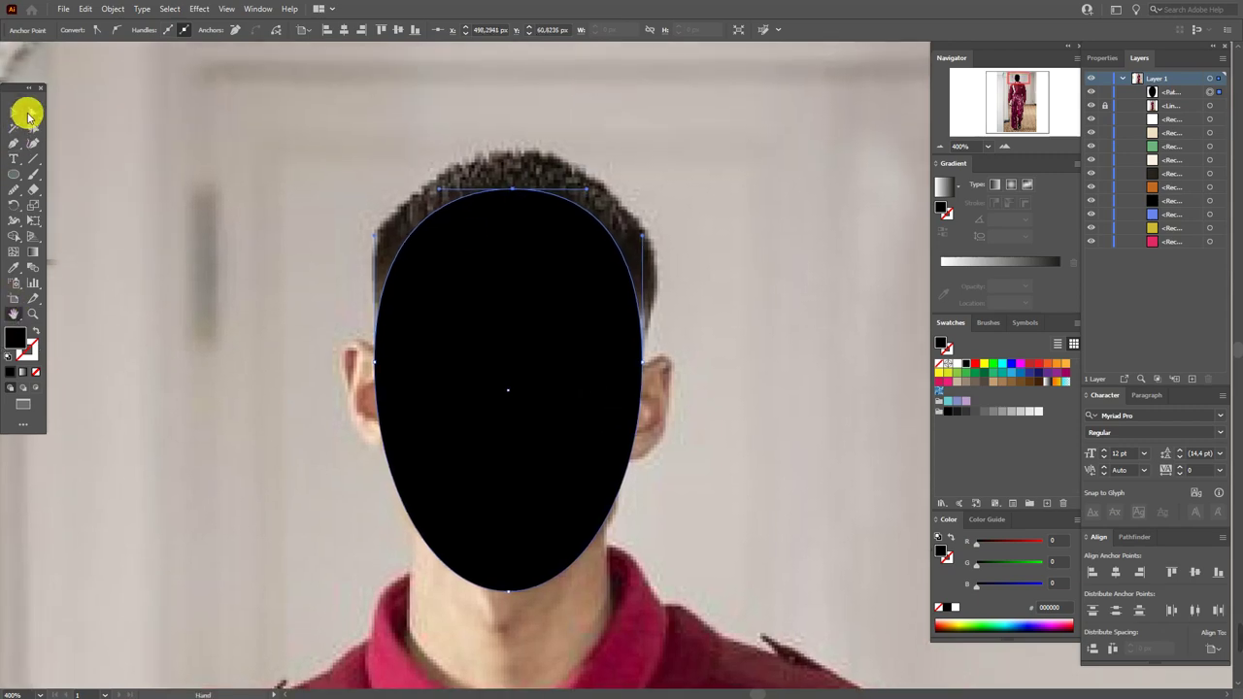
{"action": "left_click", "coordinate": [12, 115]}
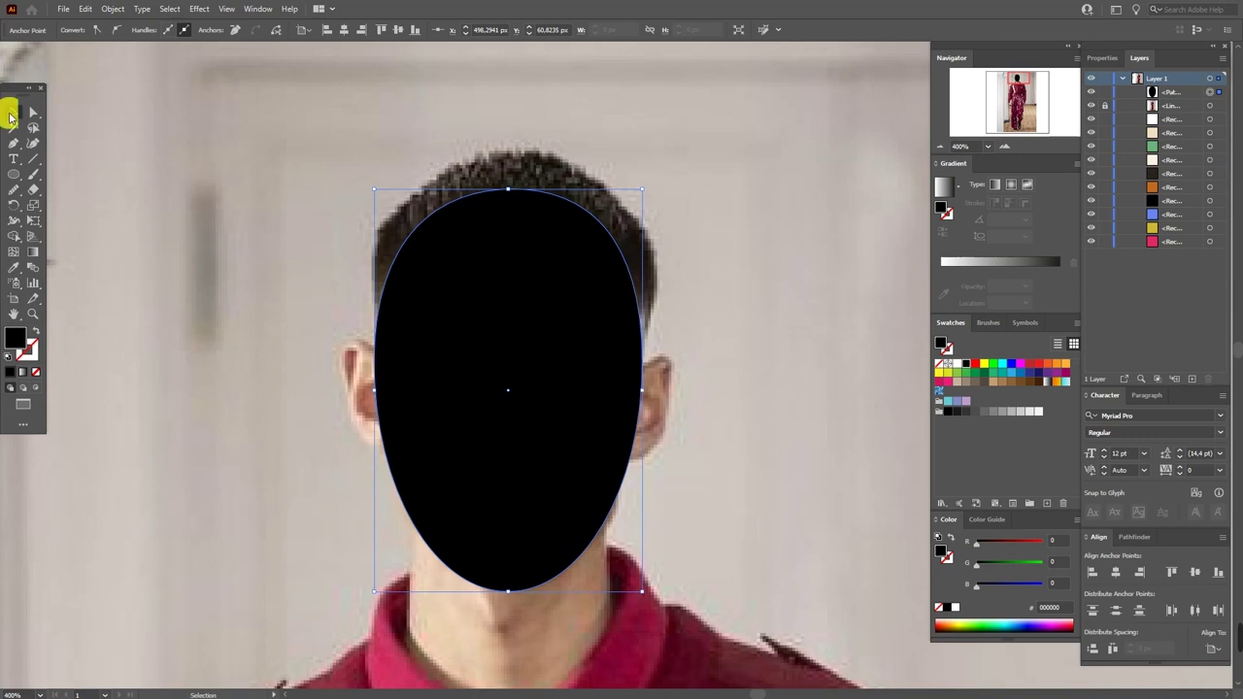
{"action": "left_click_drag", "start_coordinate": [510, 193], "coordinate": [522, 130]}
Lower the head shape's top anchor point to the top of the man's hair
{"action": "left_click", "coordinate": [33, 112]}
{"action": "left_click", "coordinate": [488, 118]}
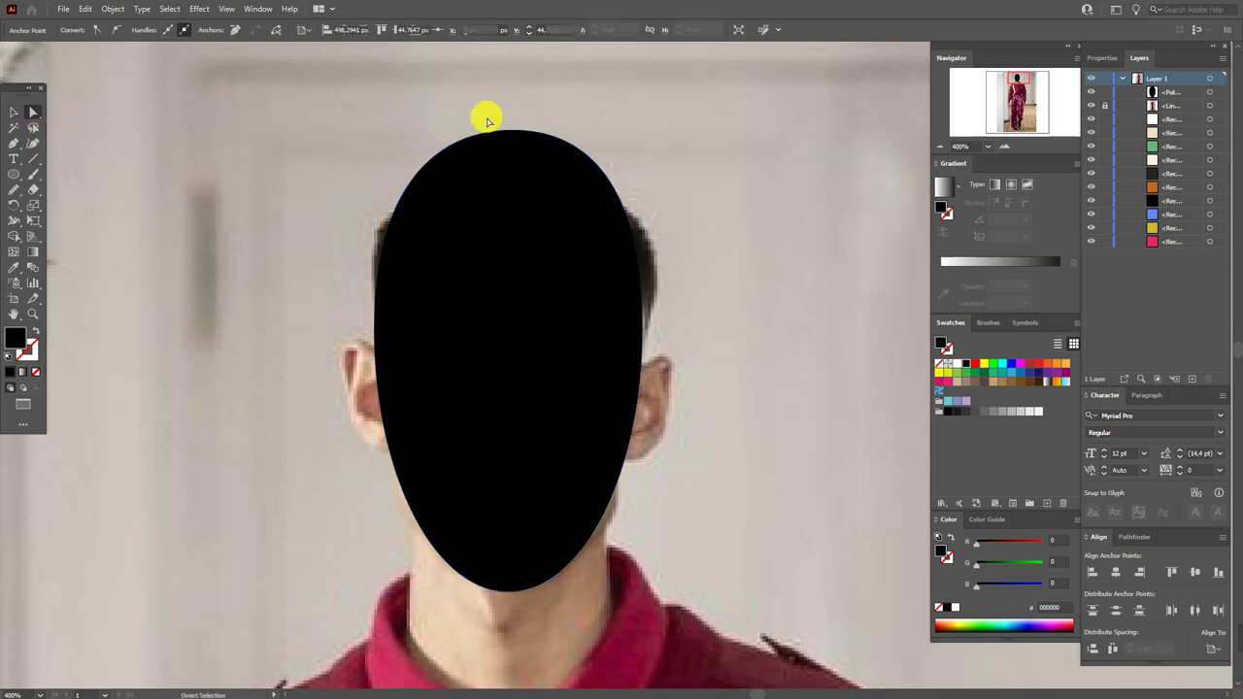
{"action": "left_click", "coordinate": [516, 130]}
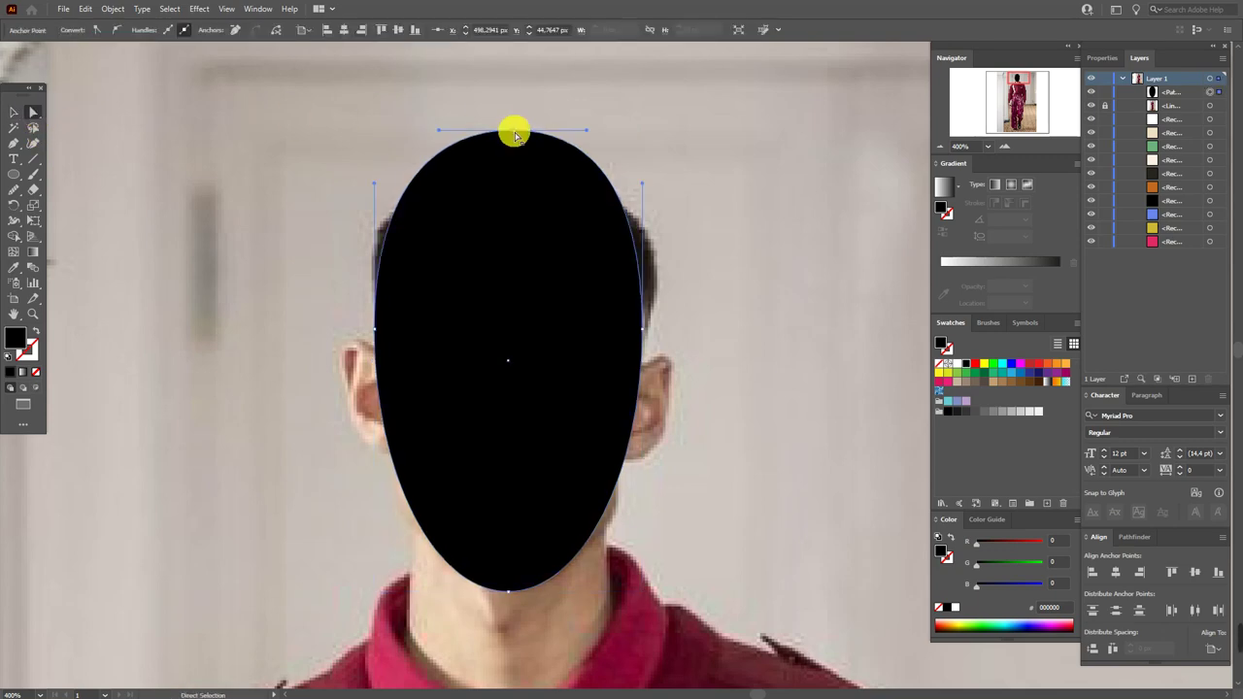
{"action": "left_click_drag", "start_coordinate": [515, 133], "coordinate": [517, 157]}
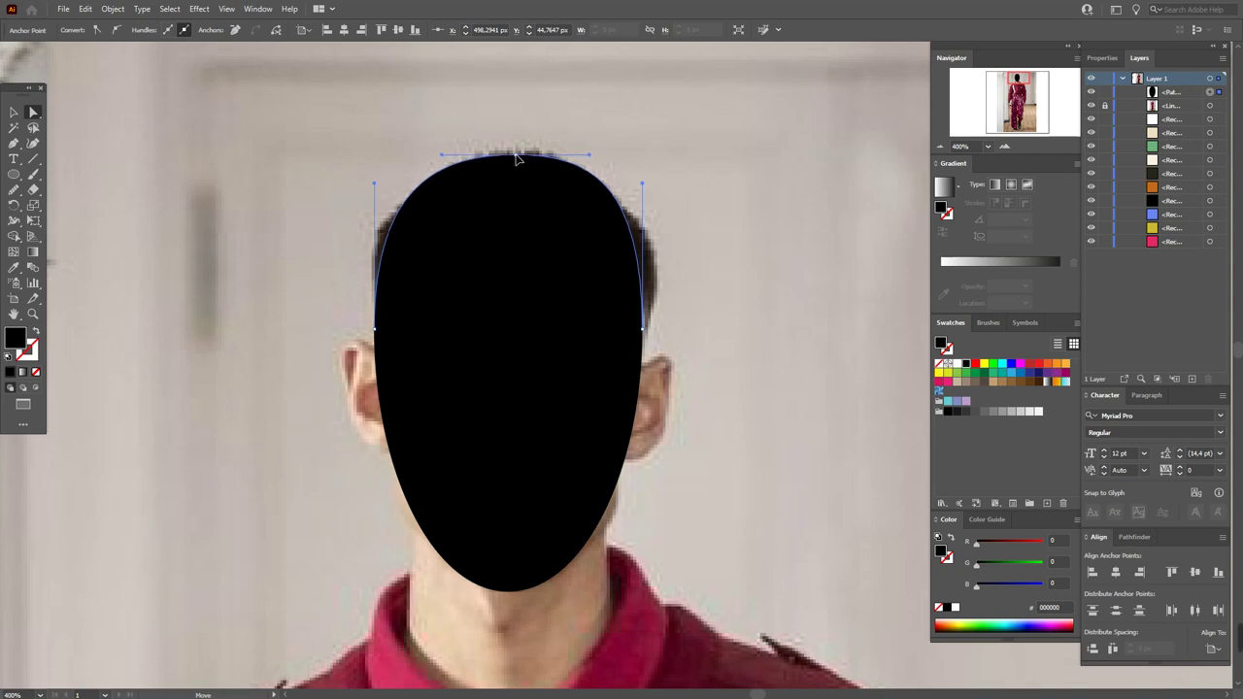
{"action": "left_click", "coordinate": [540, 130]}
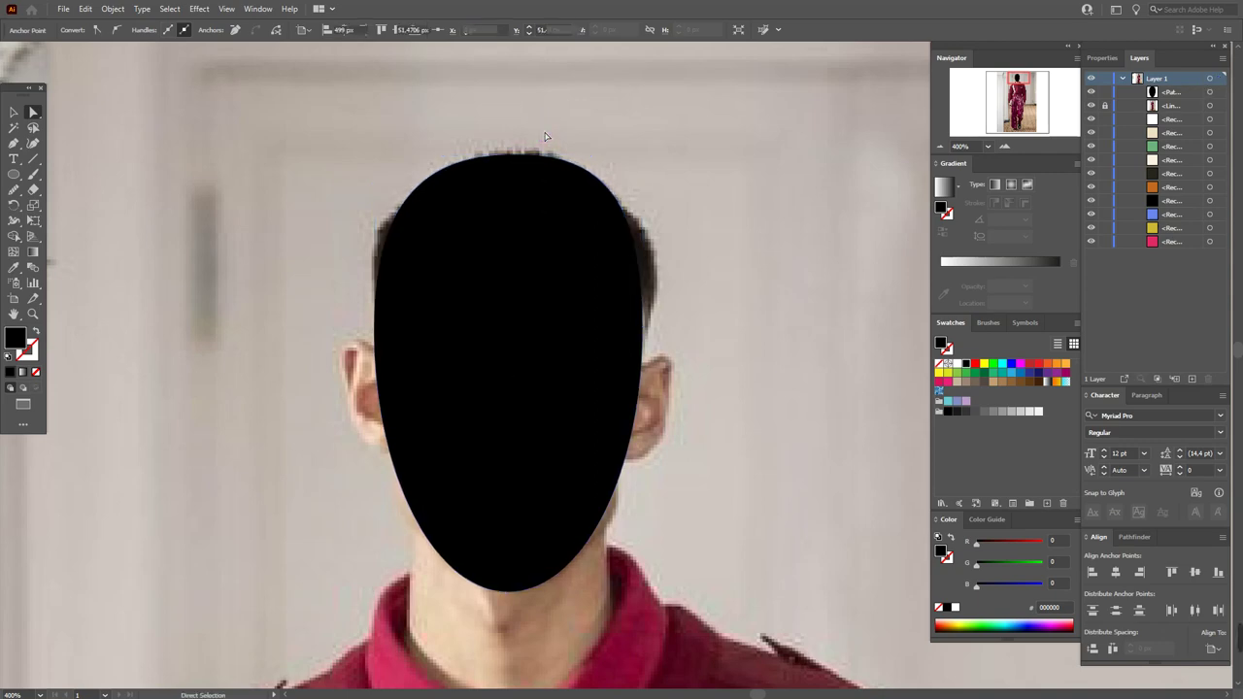
Widen the head shape slightly on both sides to about 74 × 119 px
{"action": "left_click", "coordinate": [614, 243]}
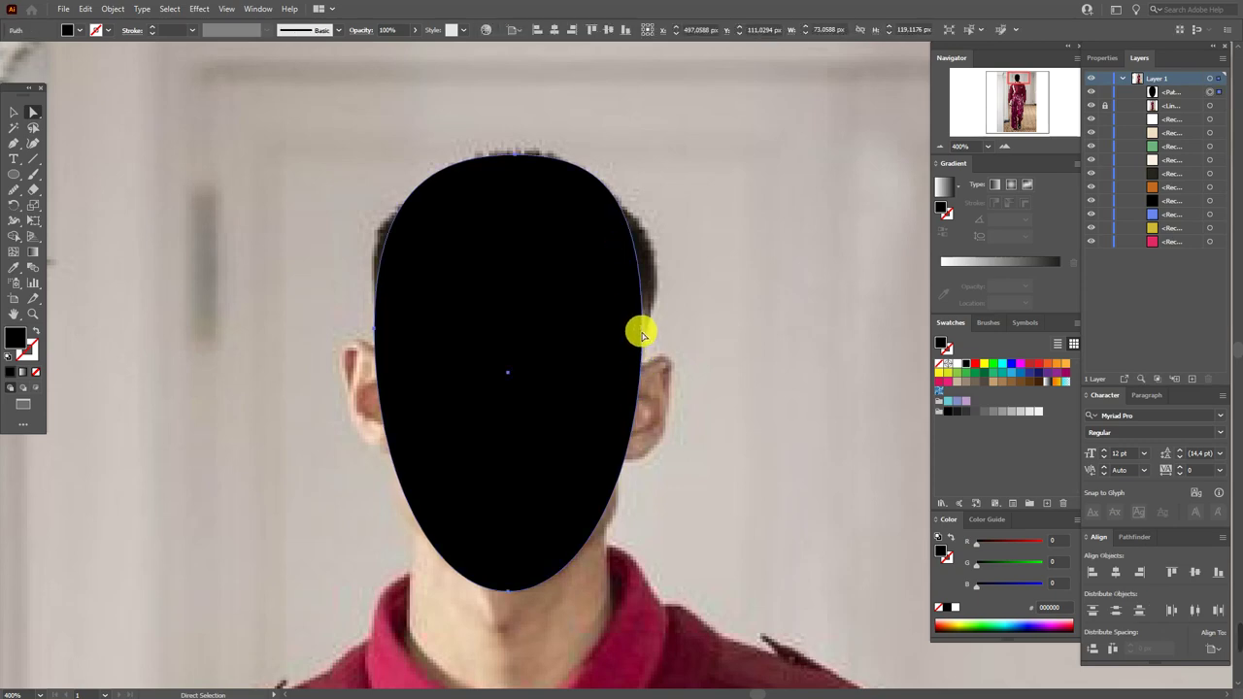
{"action": "left_click", "coordinate": [14, 113]}
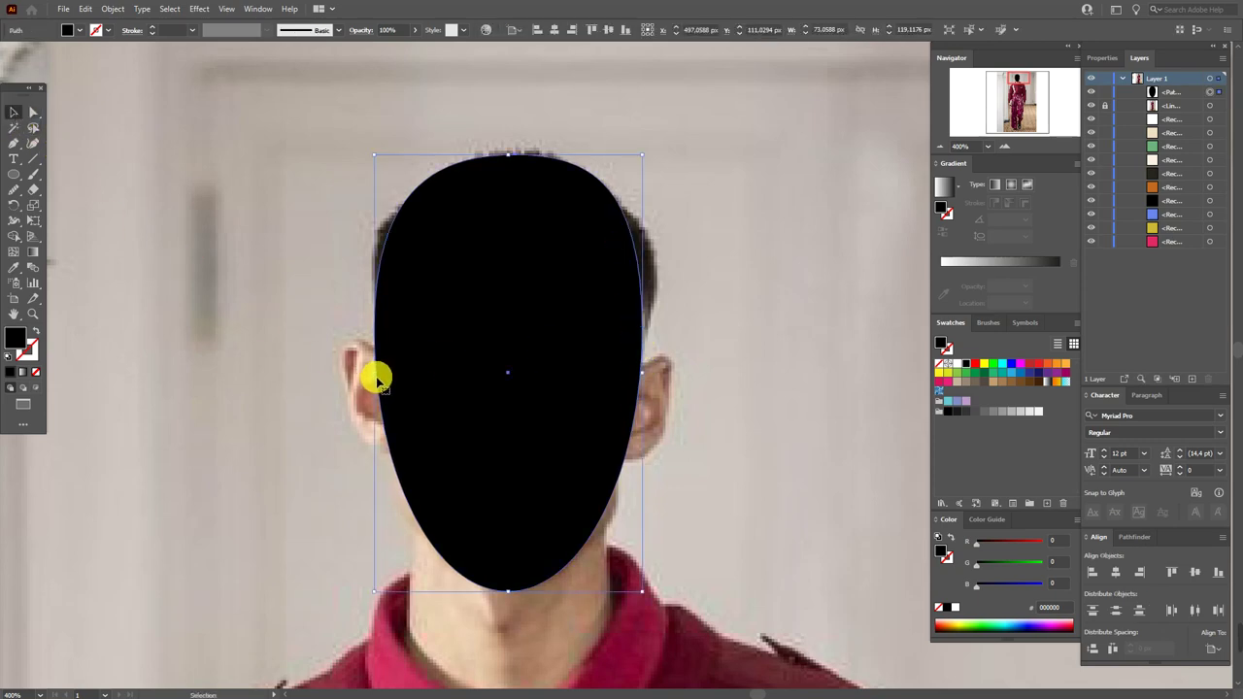
{"action": "left_click_drag", "start_coordinate": [377, 379], "coordinate": [378, 381]}
{"action": "left_click_drag", "start_coordinate": [643, 372], "coordinate": [647, 373]}
{"action": "left_click", "coordinate": [774, 357]}
Swap the head shape's fill and stroke, leaving a black outline with no fill over the face
{"action": "left_click", "coordinate": [574, 320]}
{"action": "left_click", "coordinate": [37, 332]}
{"action": "left_click", "coordinate": [139, 313]}
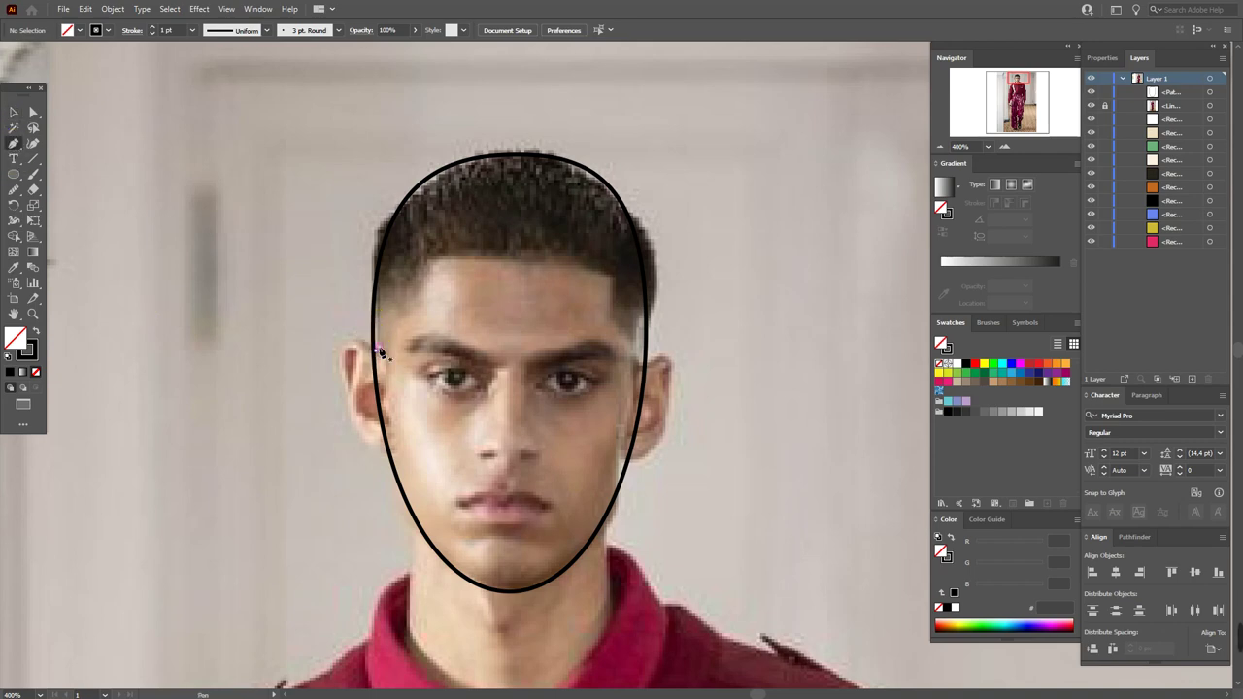
Draw a closed angular hair shape with the Pen tool, following the hairline between the ears and passing outside the top of the head
{"action": "left_click", "coordinate": [375, 349]}
{"action": "left_click", "coordinate": [427, 258]}
{"action": "left_click", "coordinate": [594, 258]}
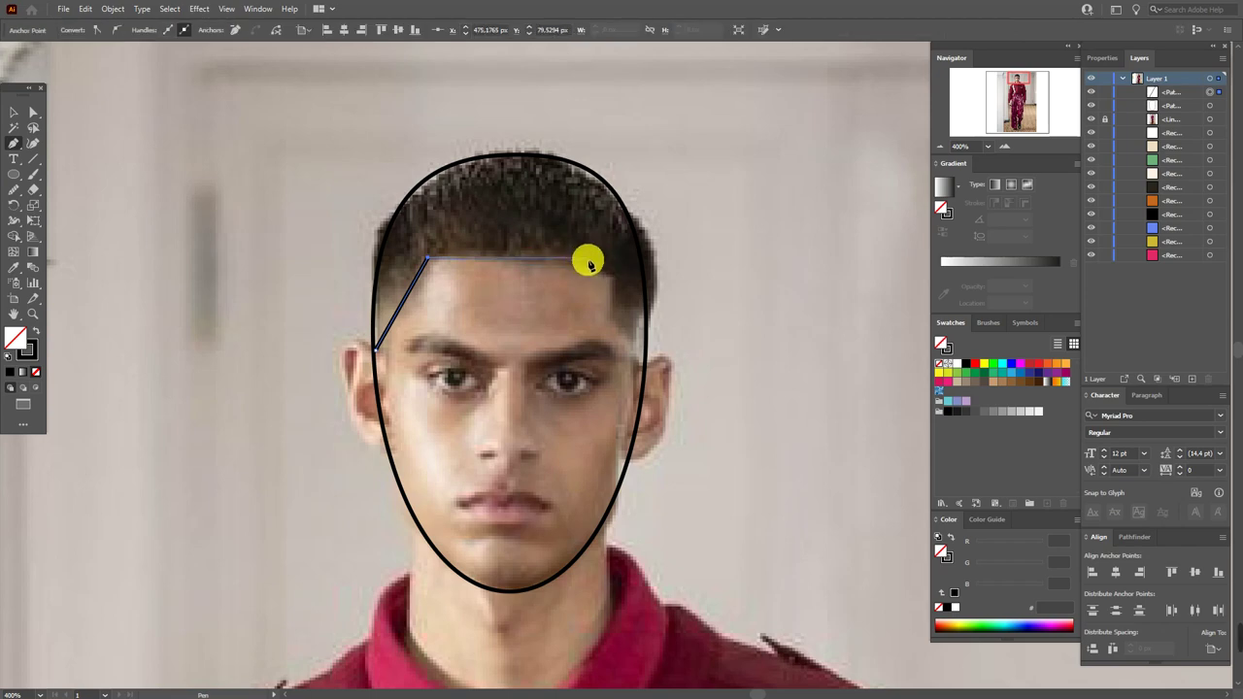
{"action": "left_click", "coordinate": [587, 260]}
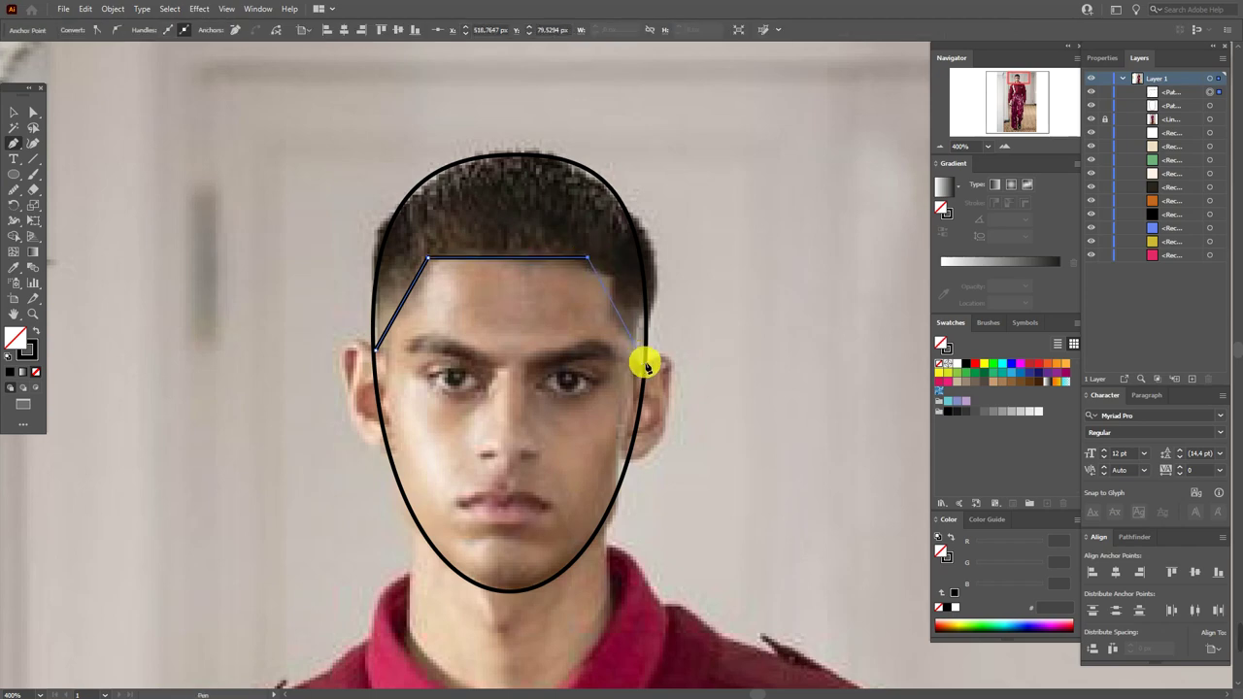
{"action": "left_click_drag", "start_coordinate": [645, 367], "coordinate": [682, 246]}
{"action": "left_click", "coordinate": [595, 139]}
{"action": "left_click", "coordinate": [348, 179]}
{"action": "left_click", "coordinate": [339, 275]}
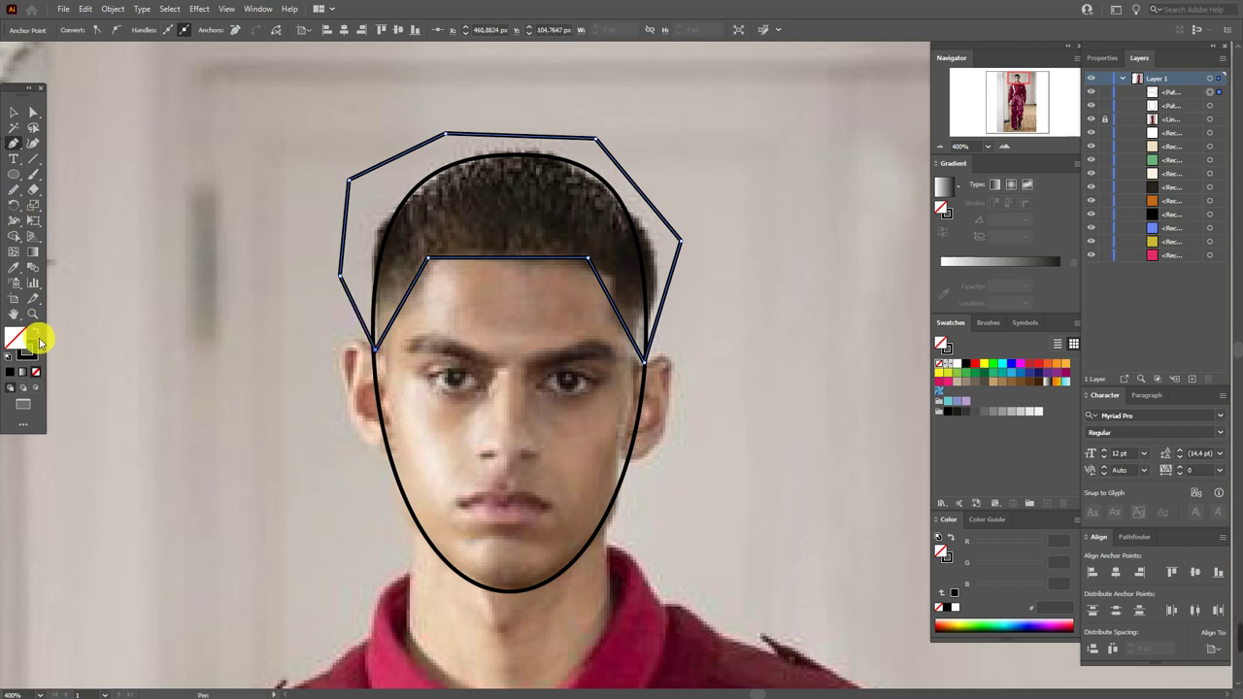
Swap fill and stroke on the hair and head shapes, giving both a solid black fill without stroke
{"action": "left_click", "coordinate": [41, 333]}
{"action": "left_click", "coordinate": [9, 113]}
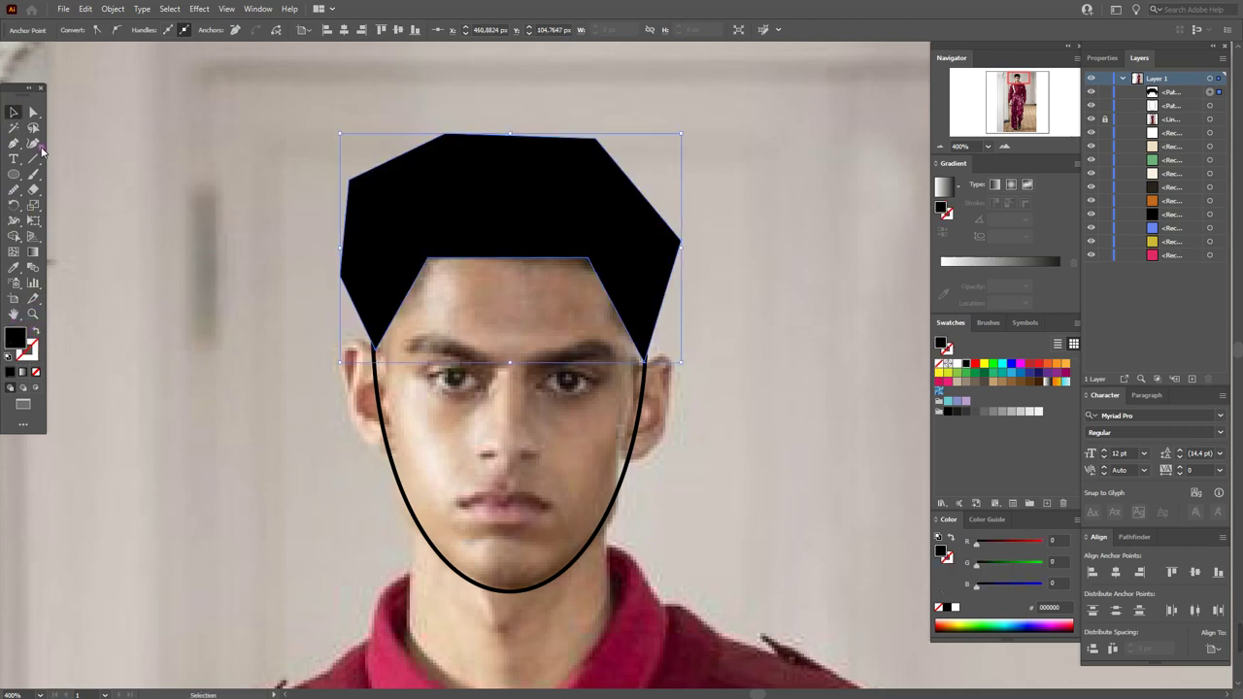
{"action": "left_click", "coordinate": [387, 440]}
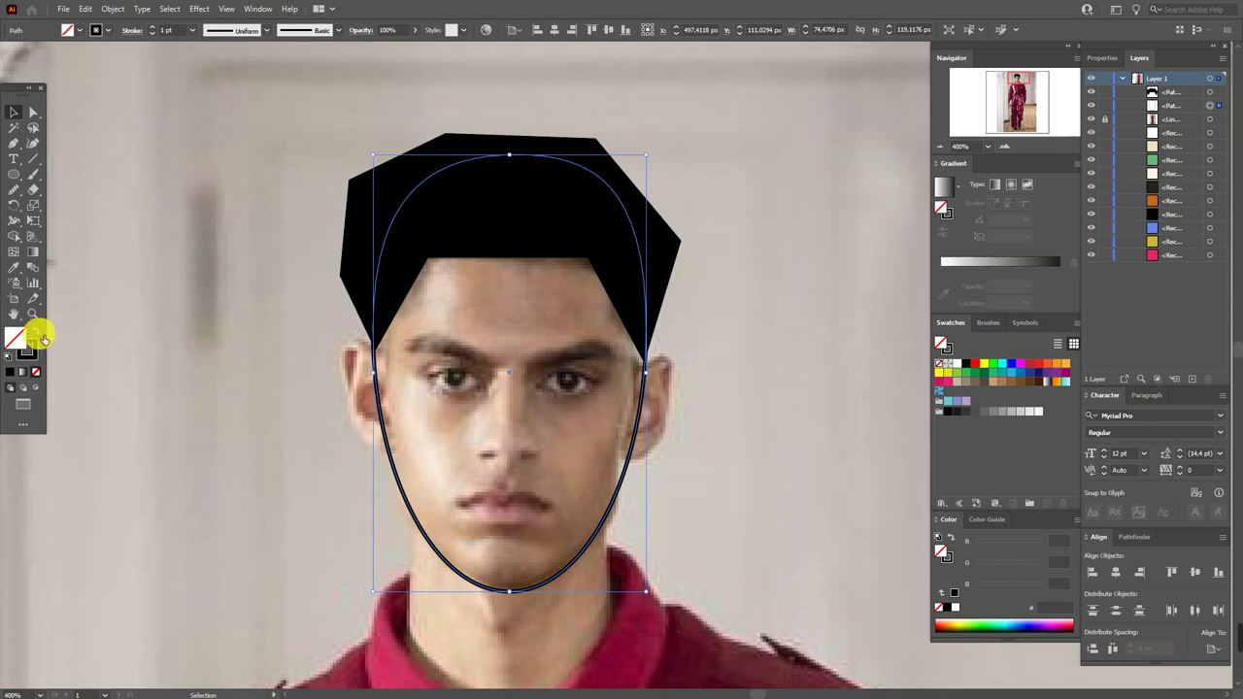
{"action": "left_click", "coordinate": [37, 332]}
Duplicate the head shape in place and intersect the copy with the hair shape, trimming the hair to the head's outline
{"action": "left_click", "coordinate": [408, 182]}
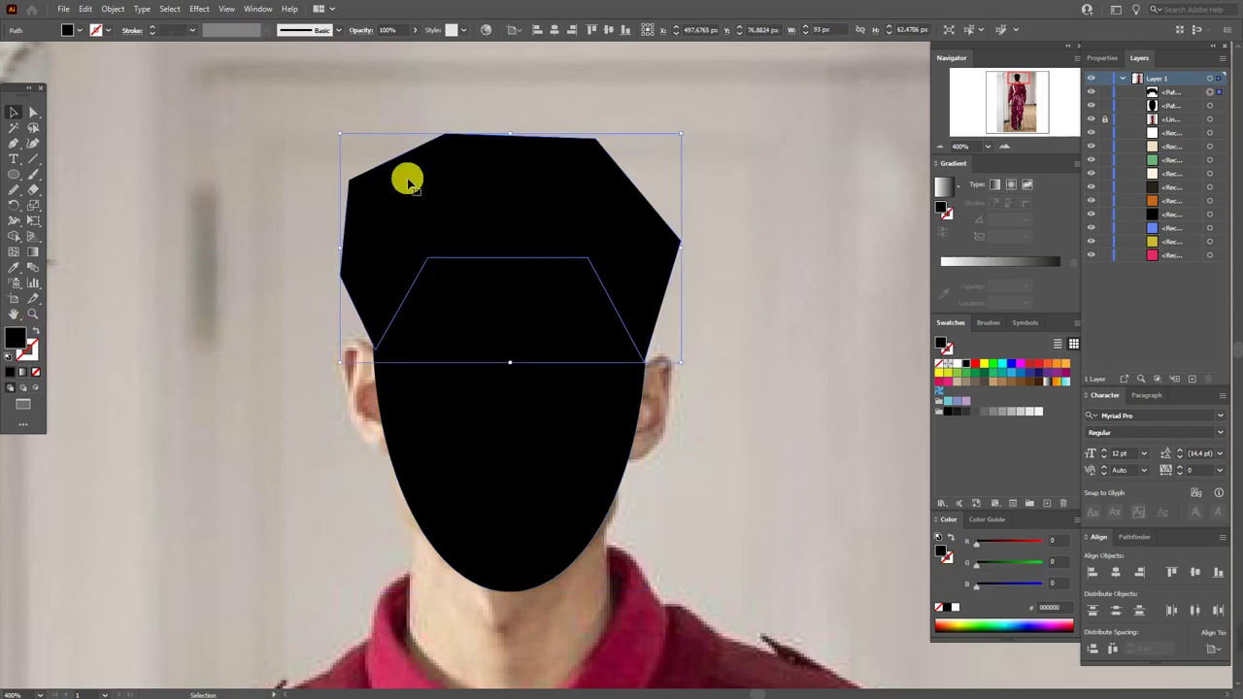
{"action": "left_click", "coordinate": [502, 398]}
{"action": "key", "text": "a"}
{"action": "key", "text": "ctrl+c"}
{"action": "key", "text": "ctrl+f"}
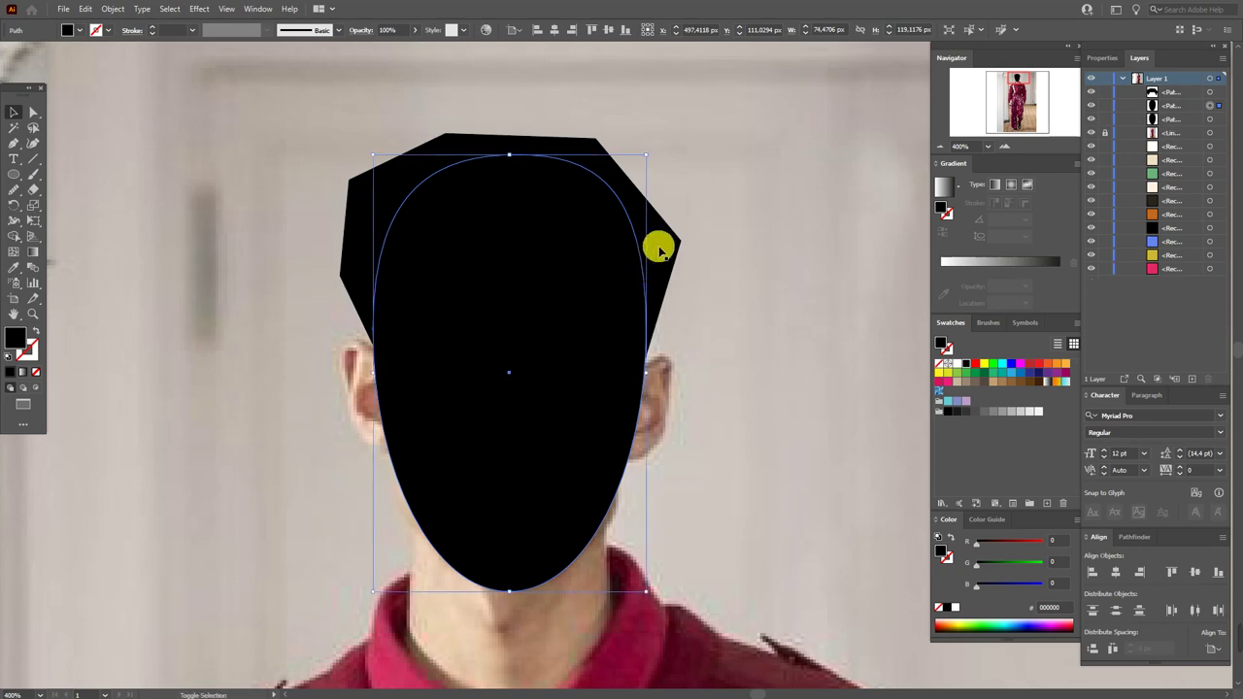
{"action": "left_click", "coordinate": [660, 248], "text": "shift"}
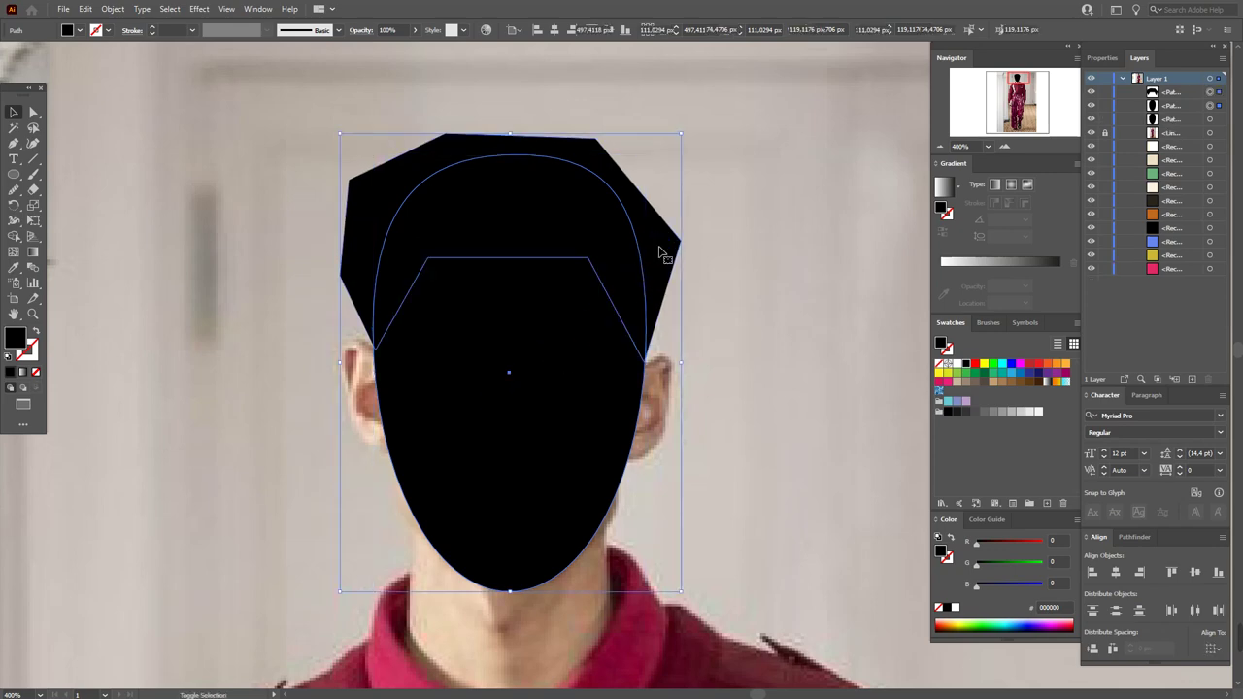
{"action": "left_click", "coordinate": [1138, 538]}
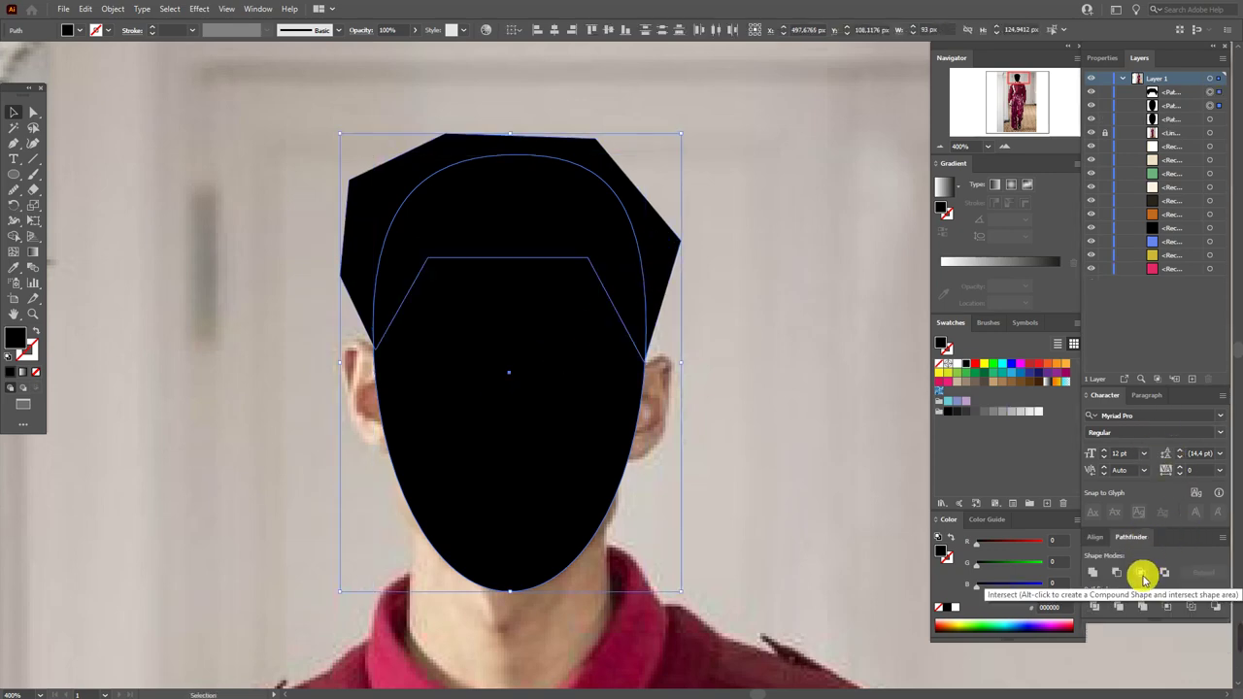
{"action": "left_click", "coordinate": [1140, 573]}
{"action": "left_click", "coordinate": [679, 326]}
Fill the head shape with the orange-brown colour c36820 sampled from the palette squares beside the artboard
{"action": "left_click", "coordinate": [514, 369]}
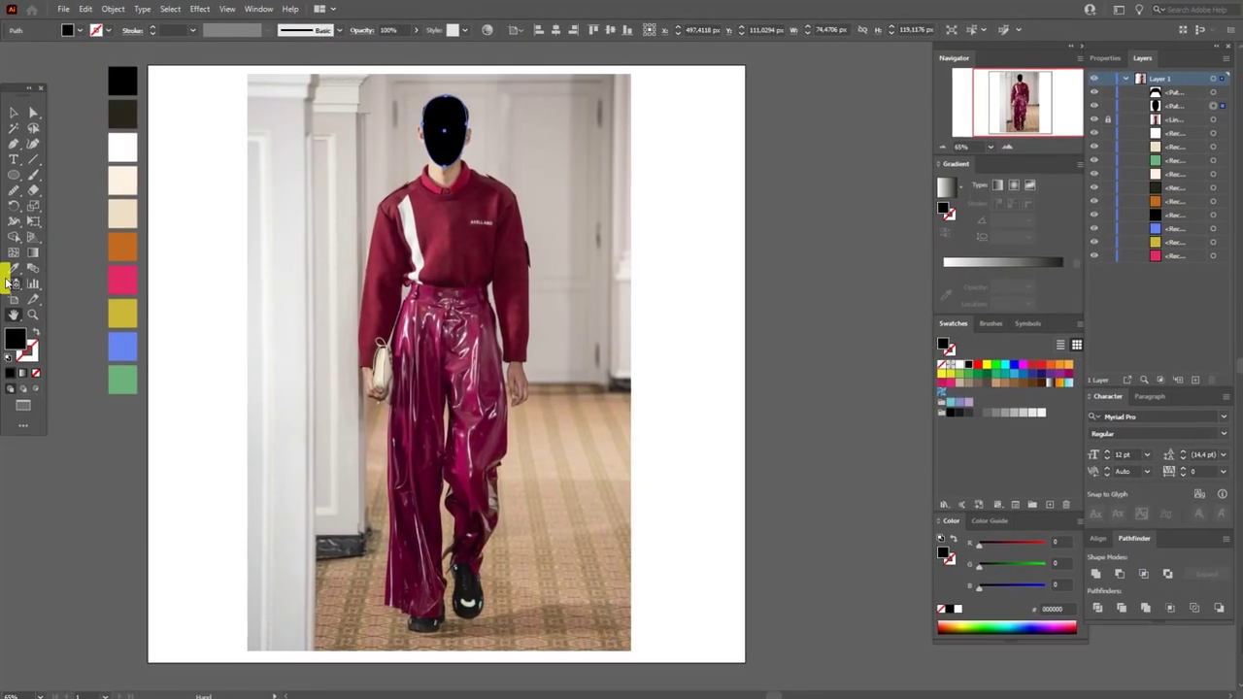
{"action": "left_click", "coordinate": [12, 270]}
{"action": "left_click", "coordinate": [126, 242]}
{"action": "left_click", "coordinate": [14, 111]}
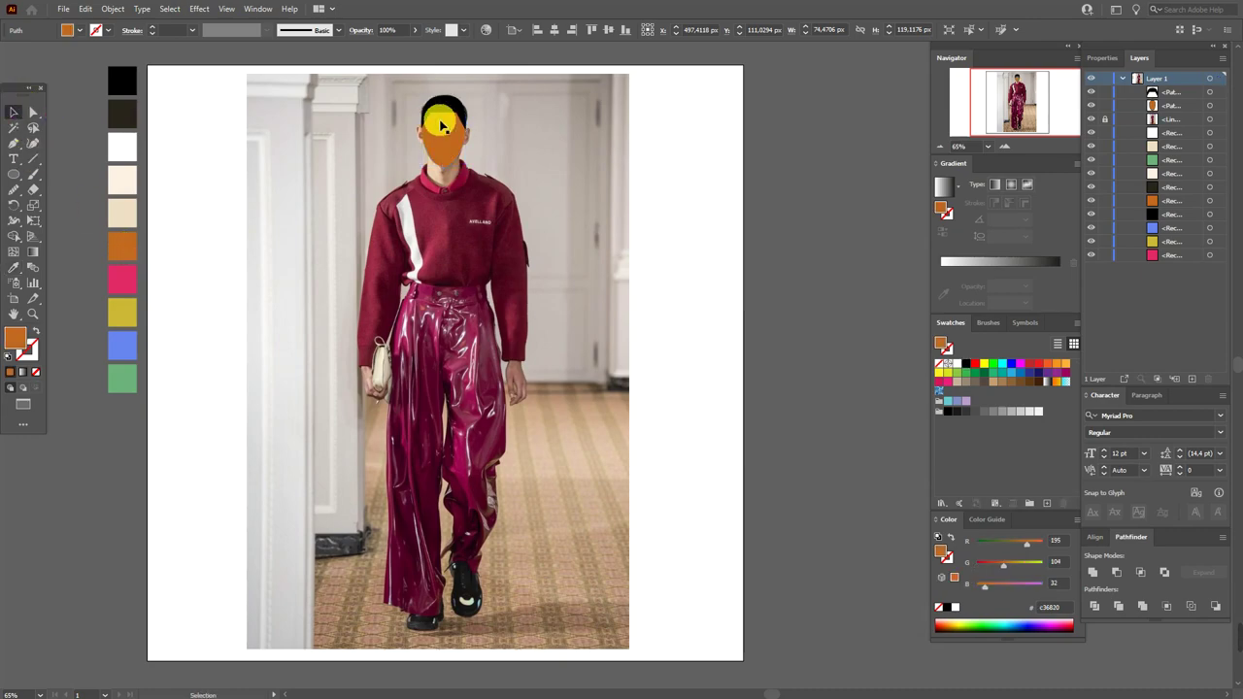
Round the two upper corners of the hairline where the black hair meets the forehead
{"action": "left_click", "coordinate": [458, 112]}
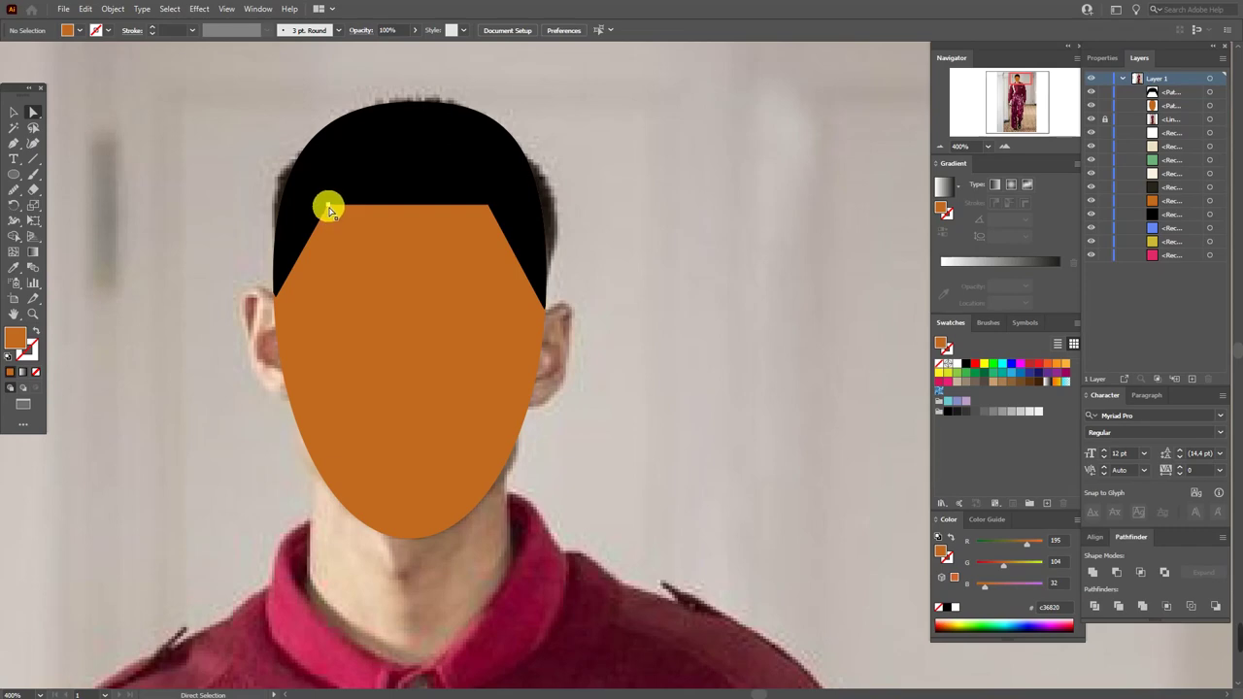
{"action": "left_click", "coordinate": [330, 209]}
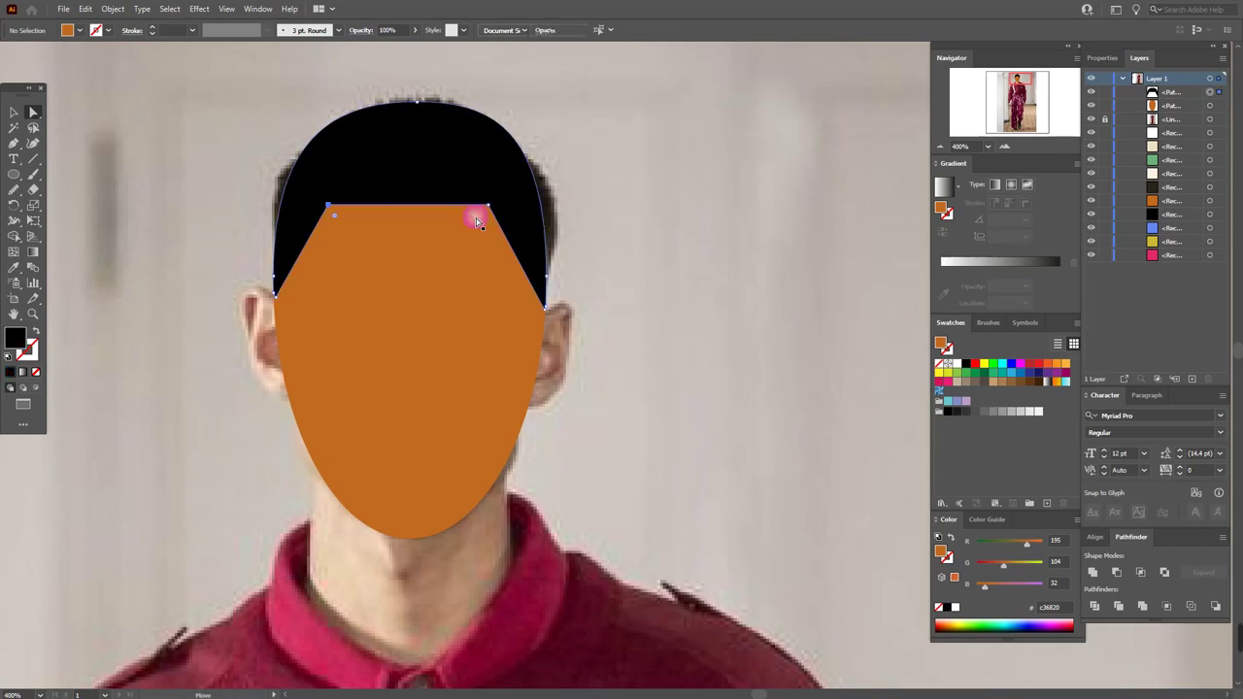
{"action": "left_click", "coordinate": [338, 216]}
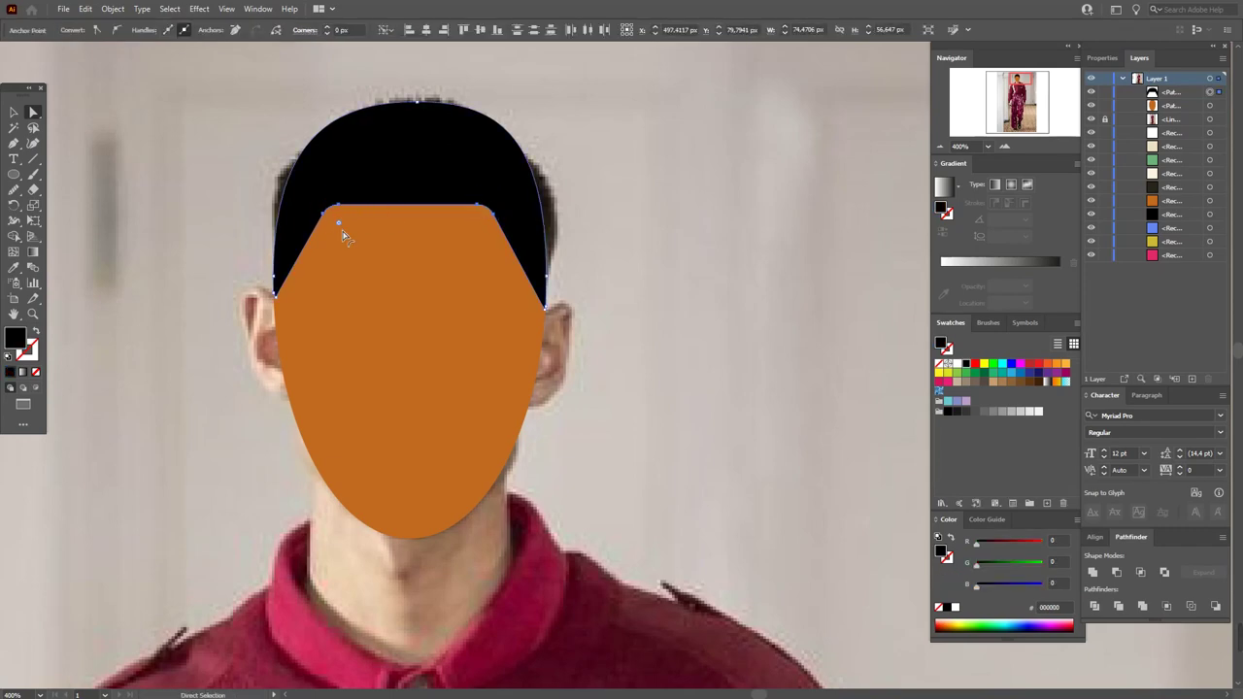
{"action": "left_click", "coordinate": [673, 240]}
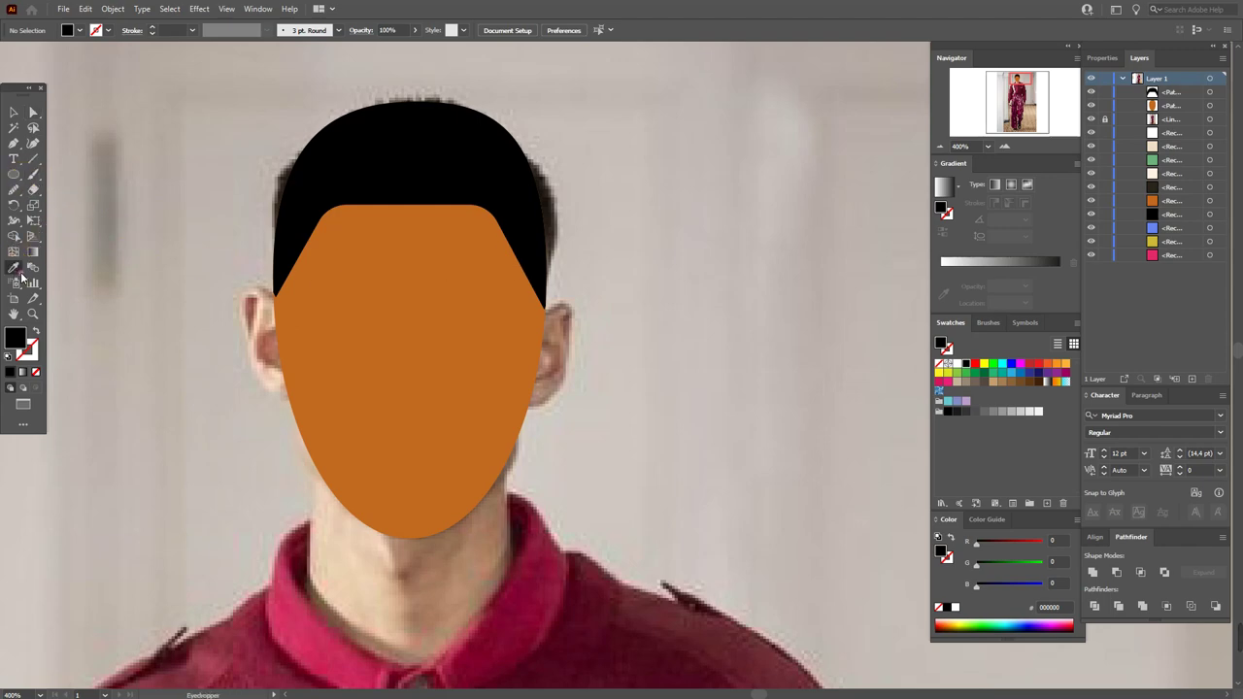
Draw an ellipse about 18 × 31 px over the ear on the image's left side, using the face's sampled orange-brown fill
{"action": "left_click", "coordinate": [331, 344]}
{"action": "left_click", "coordinate": [16, 194]}
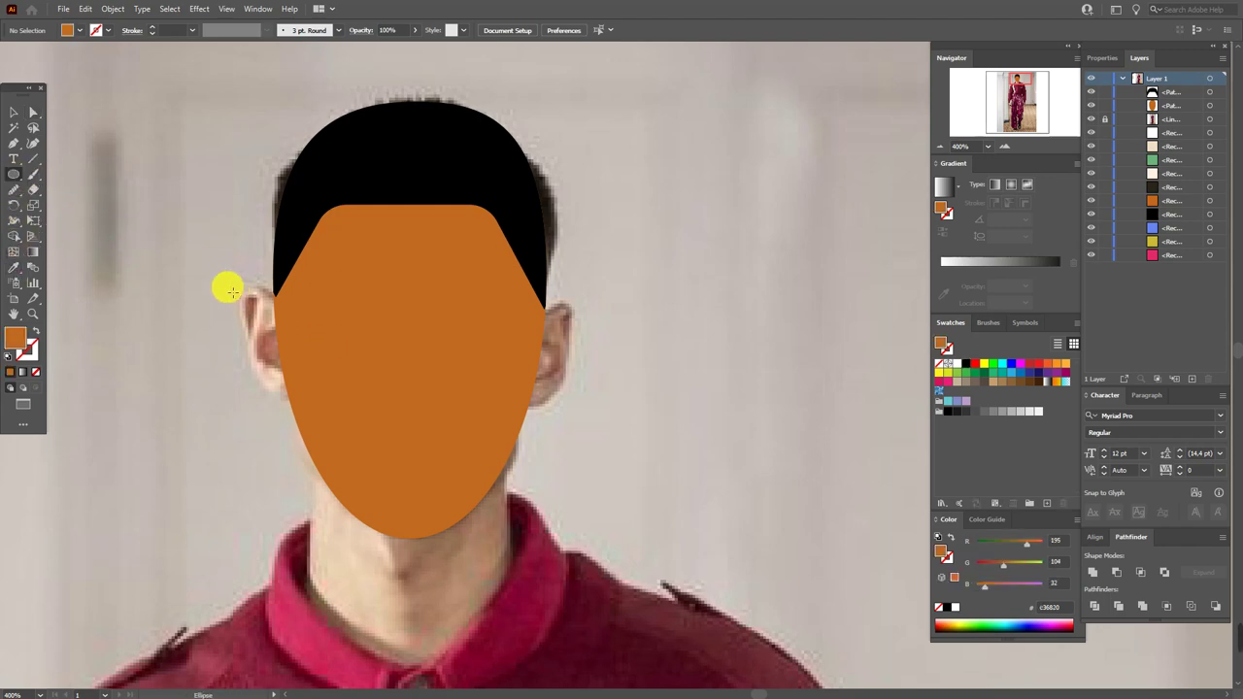
{"action": "left_click_drag", "start_coordinate": [227, 285], "coordinate": [276, 352]}
{"action": "left_click_drag", "start_coordinate": [300, 403], "coordinate": [298, 402]}
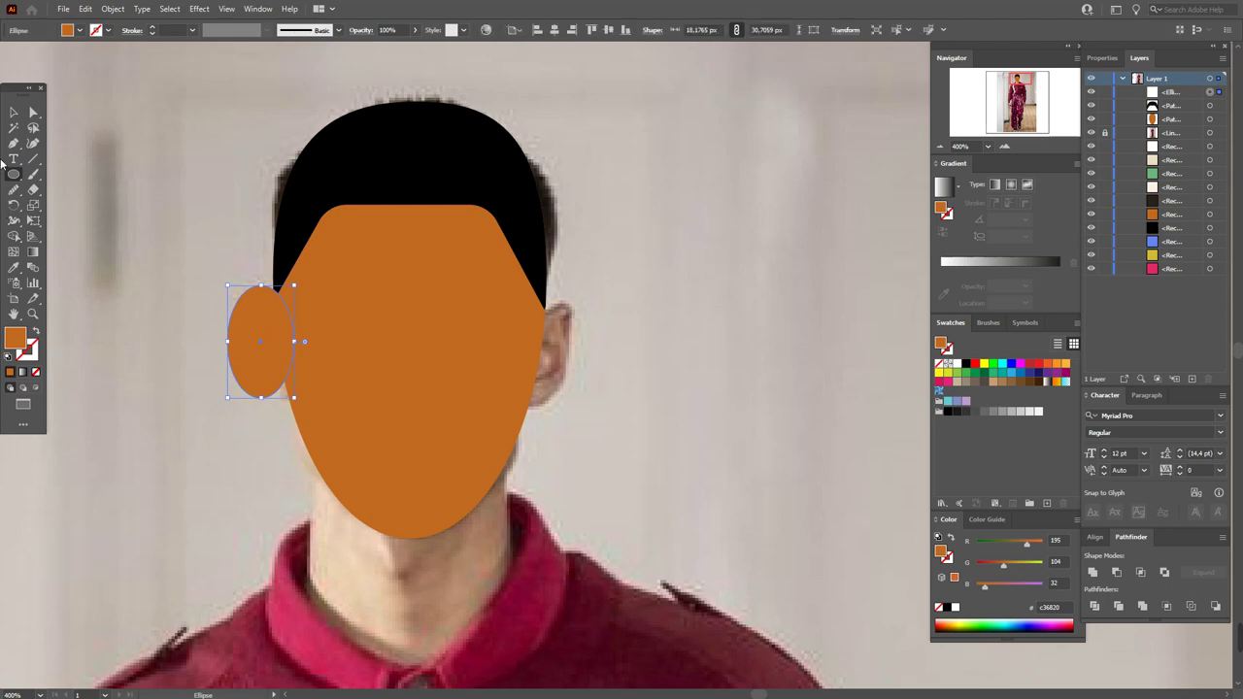
Rotate the ear ellipse counterclockwise so its top leans outward, and nudge it into place against the side of the head
{"action": "left_click", "coordinate": [11, 114]}
{"action": "left_click_drag", "start_coordinate": [303, 408], "coordinate": [316, 412]}
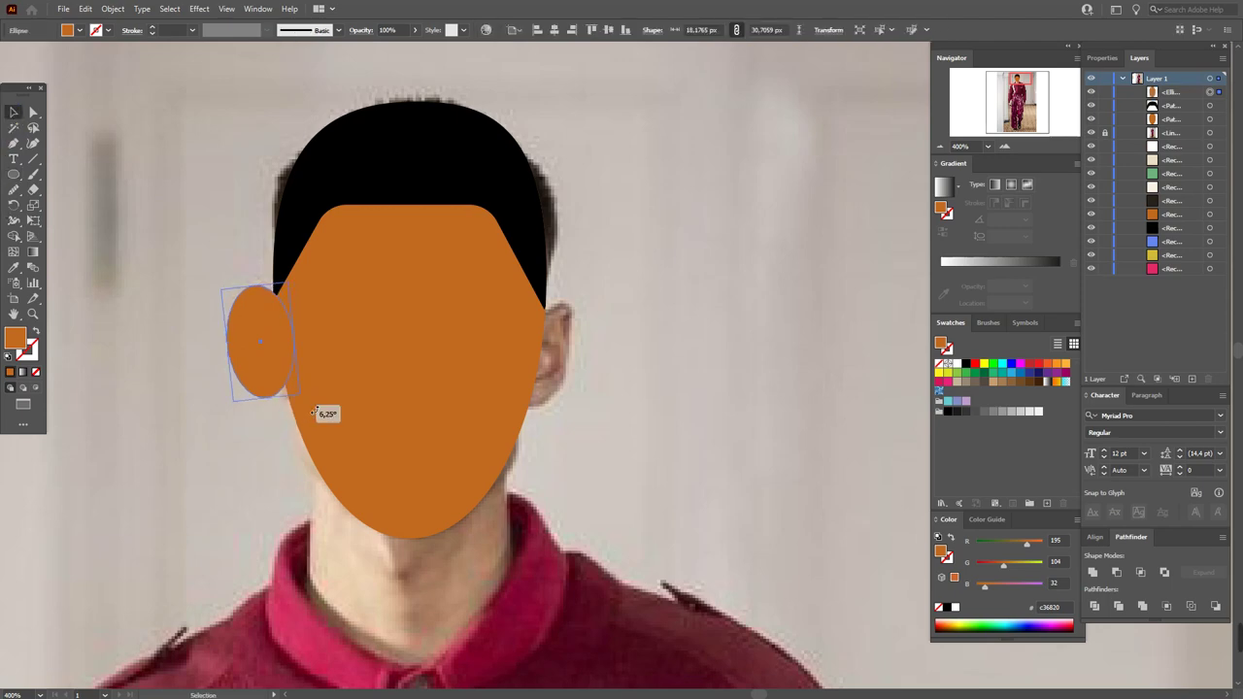
{"action": "left_click", "coordinate": [256, 357]}
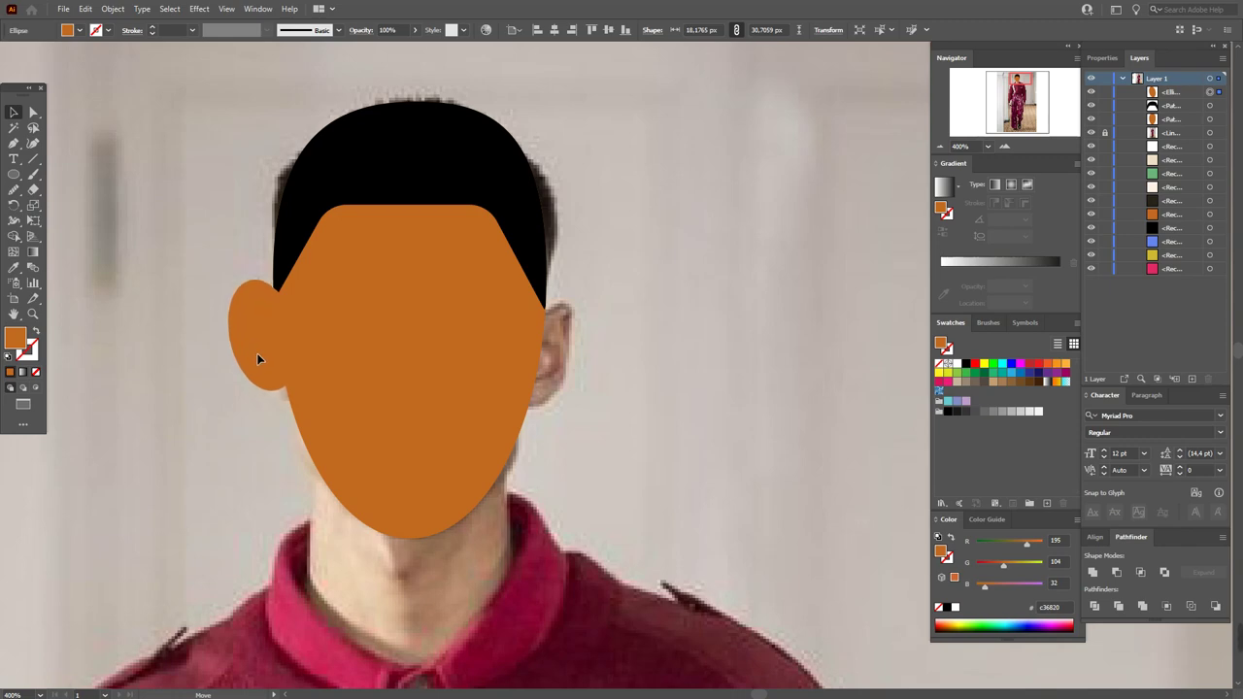
{"action": "left_click_drag", "start_coordinate": [327, 391], "coordinate": [310, 382]}
{"action": "key", "text": "ctrl+shift+a"}
{"action": "left_click", "coordinate": [285, 367]}
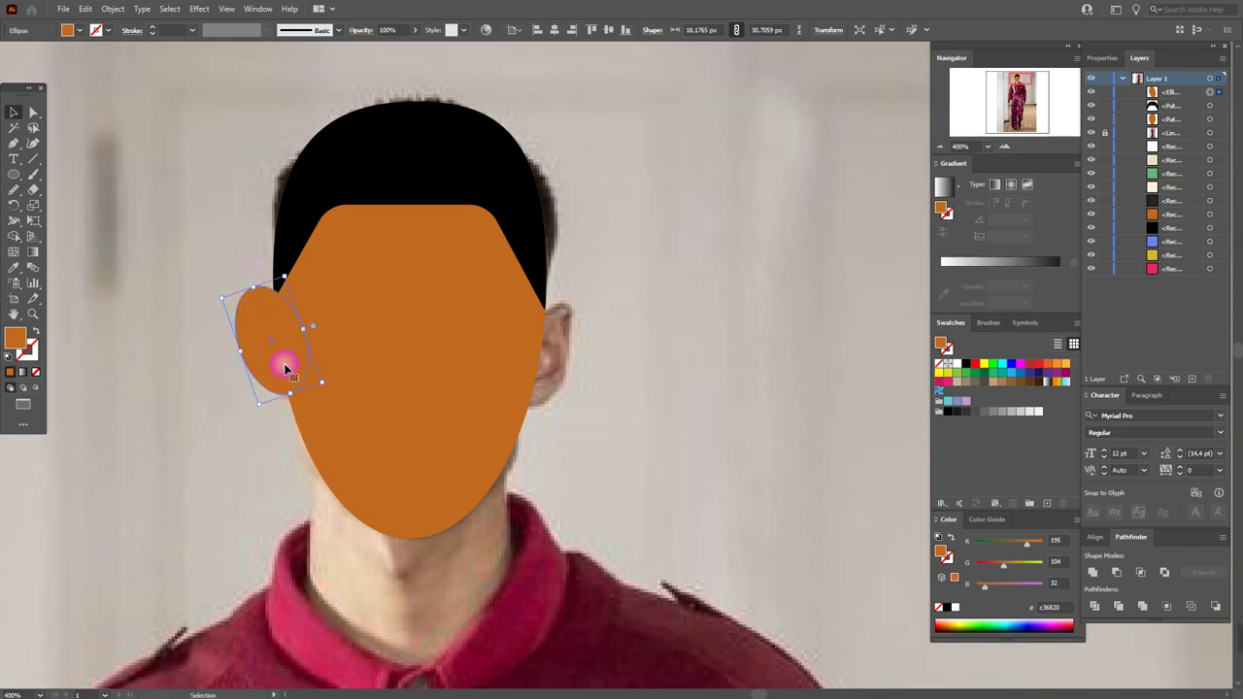
Make a copy of the ear reflected across the vertical axis and move it to the opposite side of the head
{"action": "right_click", "coordinate": [284, 365]}
{"action": "mouse_move", "coordinate": [375, 291]}
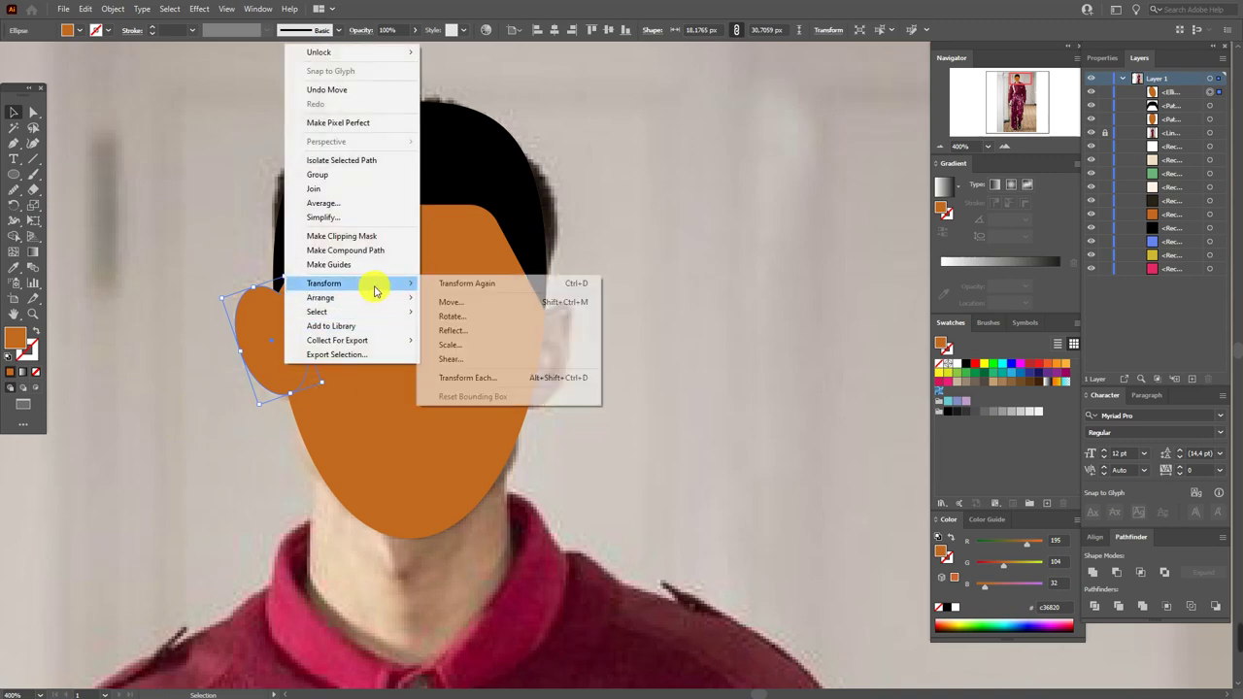
{"action": "left_click", "coordinate": [453, 330]}
{"action": "left_click", "coordinate": [796, 397]}
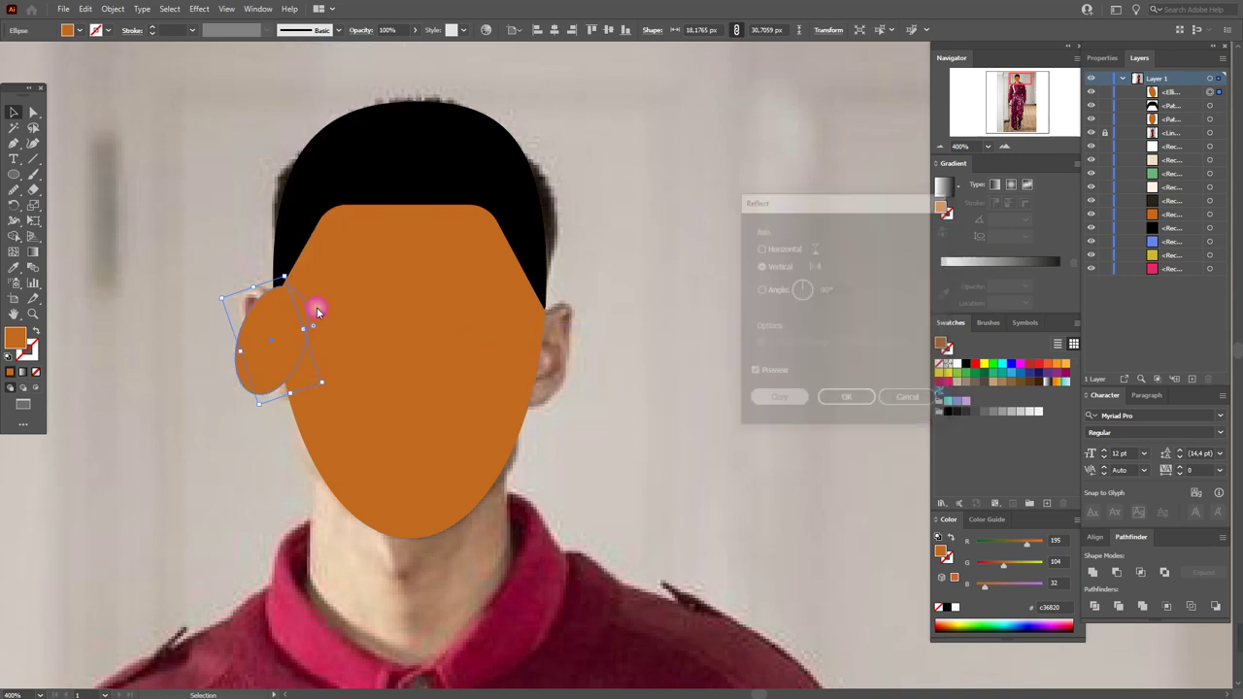
{"action": "key", "text": "ctrl+shift+a"}
{"action": "left_click", "coordinate": [503, 352]}
Align both ears to each other by their vertical centers
{"action": "left_click", "coordinate": [554, 391], "text": "shift"}
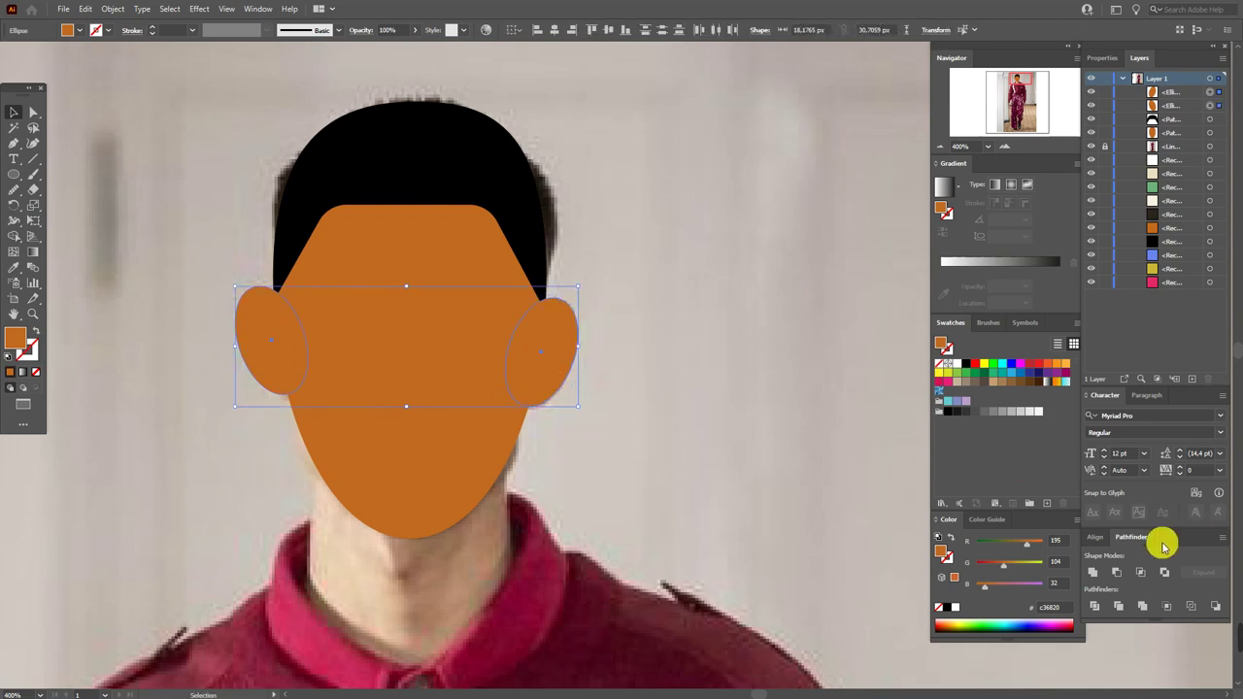
{"action": "left_click", "coordinate": [1099, 538]}
{"action": "left_click", "coordinate": [1193, 573]}
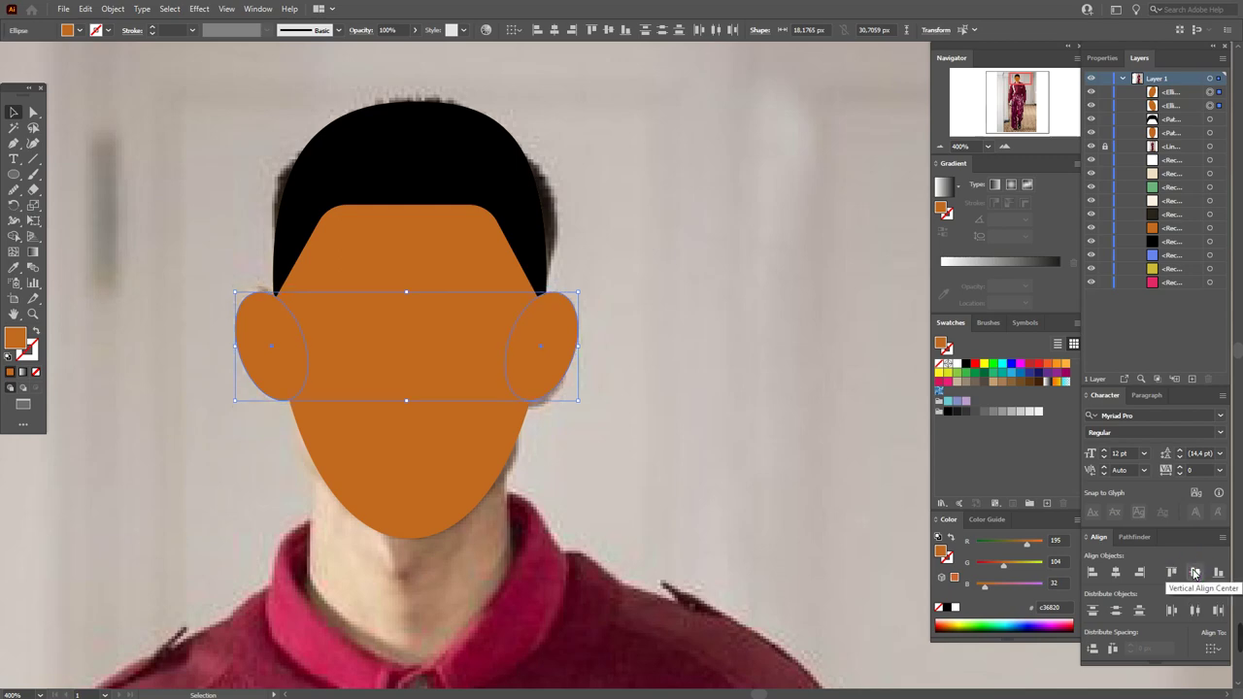
{"action": "left_click", "coordinate": [604, 426]}
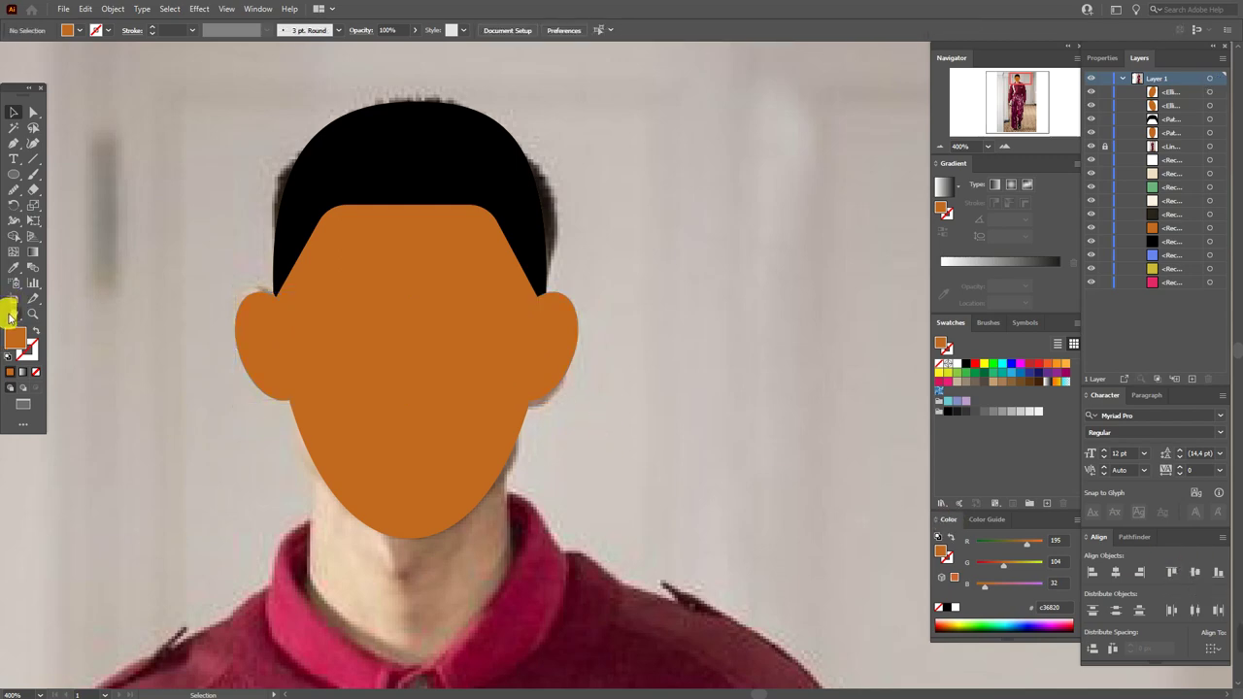
Draw an orange-brown neck rectangle about 54 × 64 px, from the jaw down to the shirt collar
{"action": "left_click", "coordinate": [10, 315]}
{"action": "scroll", "coordinate": [417, 438], "scroll_direction": "down", "scroll_amount": 5}
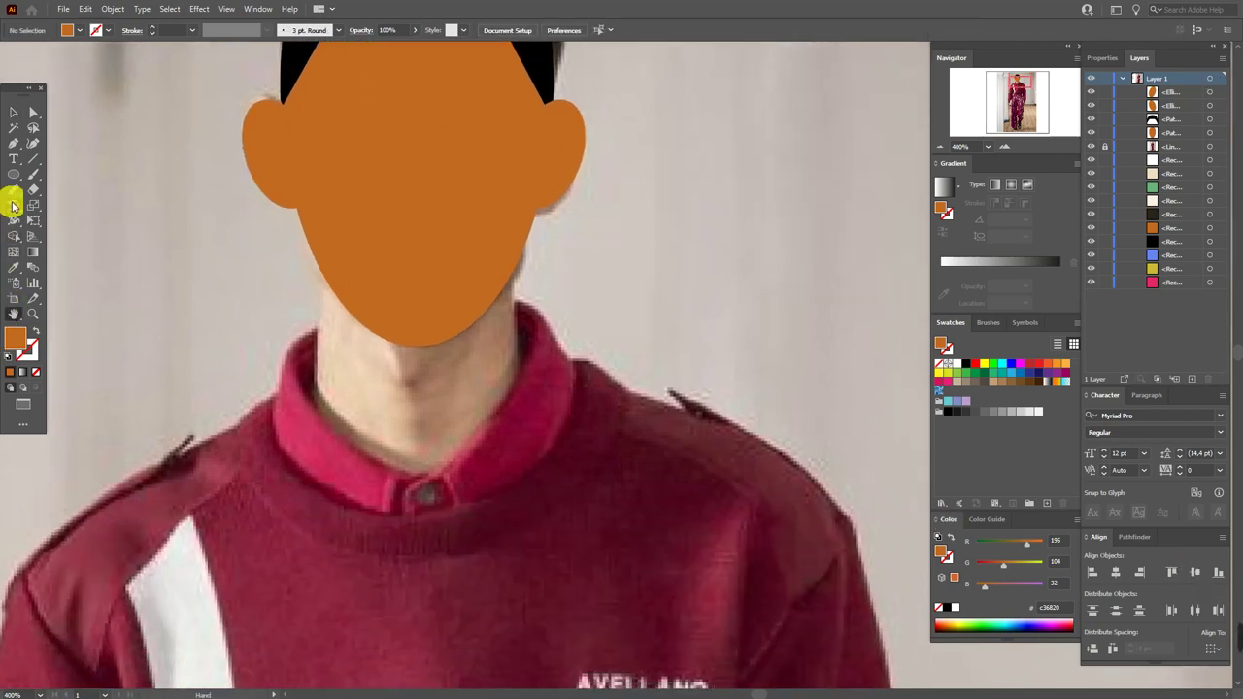
{"action": "left_click_drag", "start_coordinate": [13, 176], "coordinate": [72, 171]}
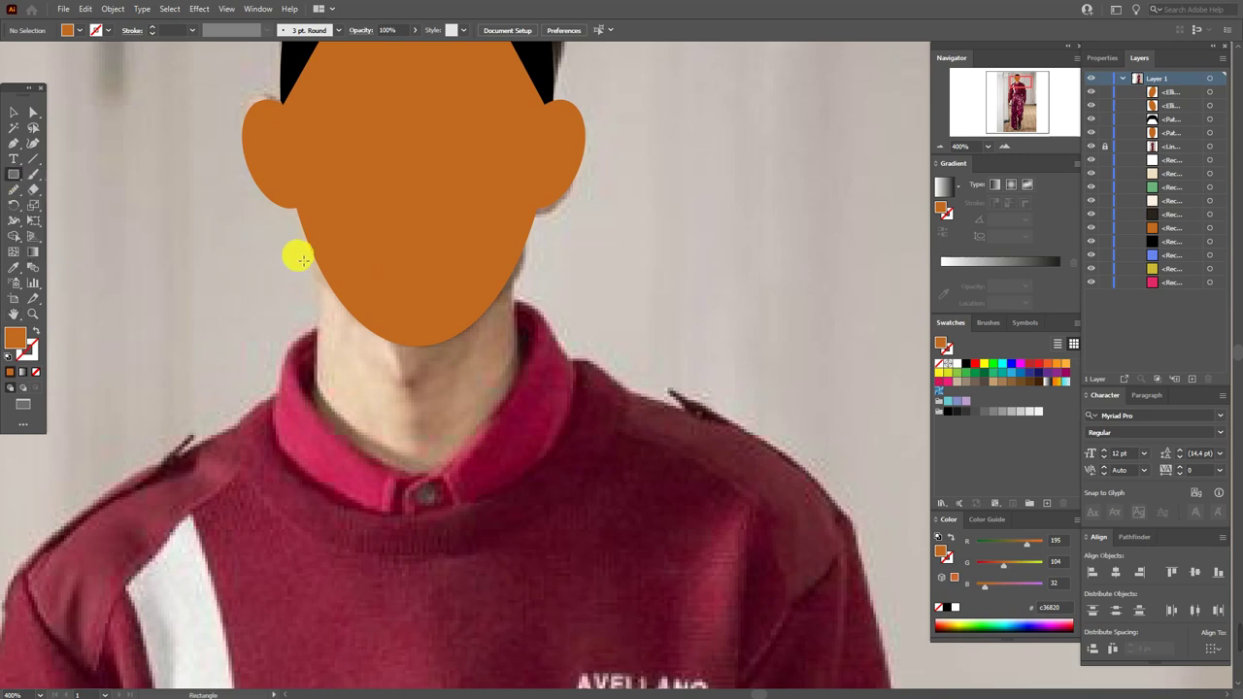
{"action": "left_click_drag", "start_coordinate": [316, 255], "coordinate": [515, 494]}
{"action": "left_click", "coordinate": [13, 112]}
{"action": "left_click", "coordinate": [191, 221]}
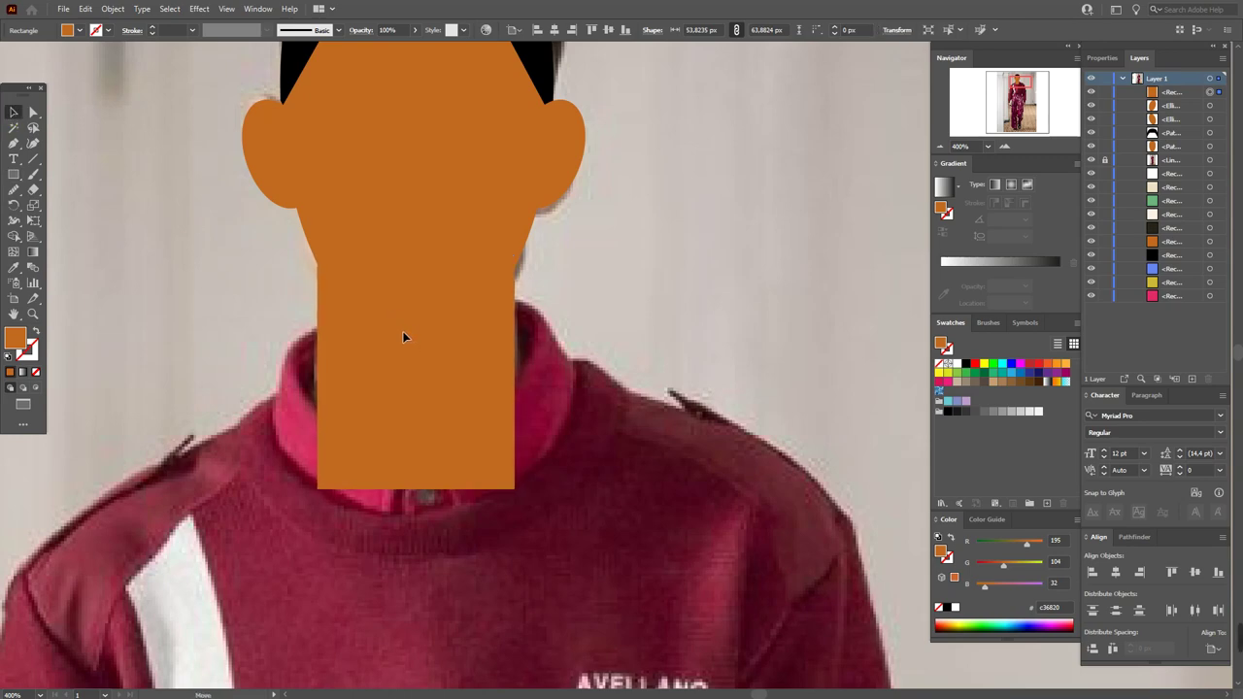
{"action": "left_click", "coordinate": [408, 325]}
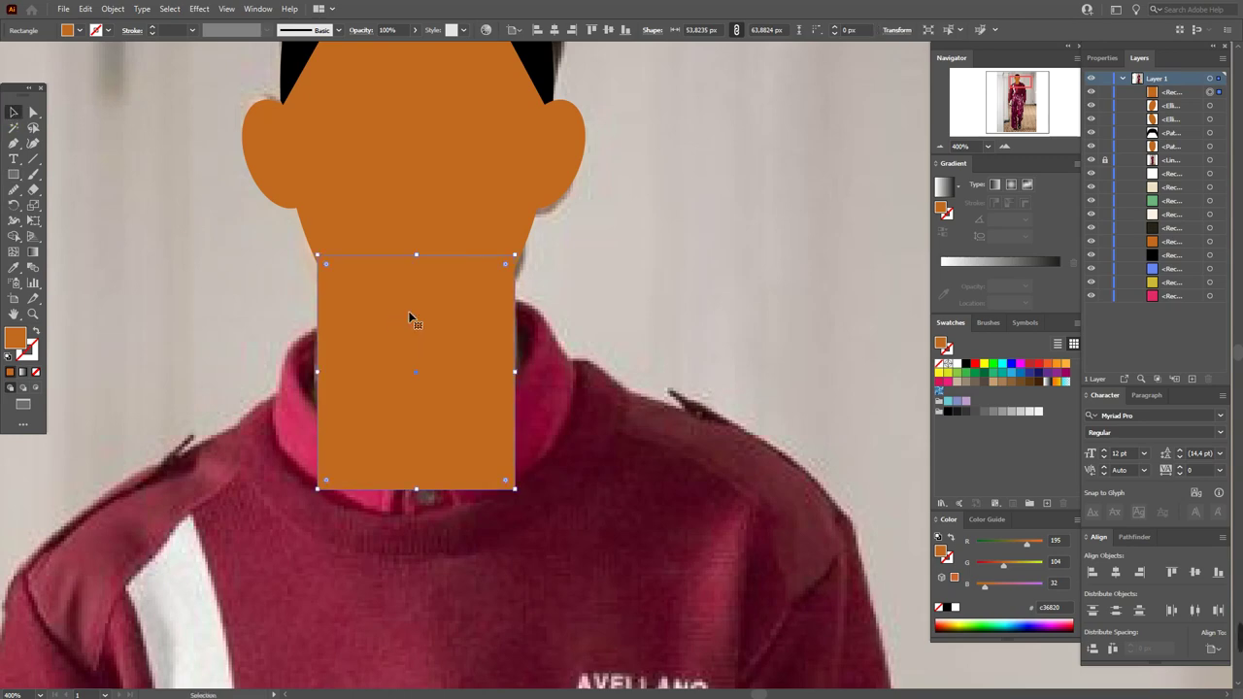
{"action": "left_click", "coordinate": [409, 204], "text": "shift"}
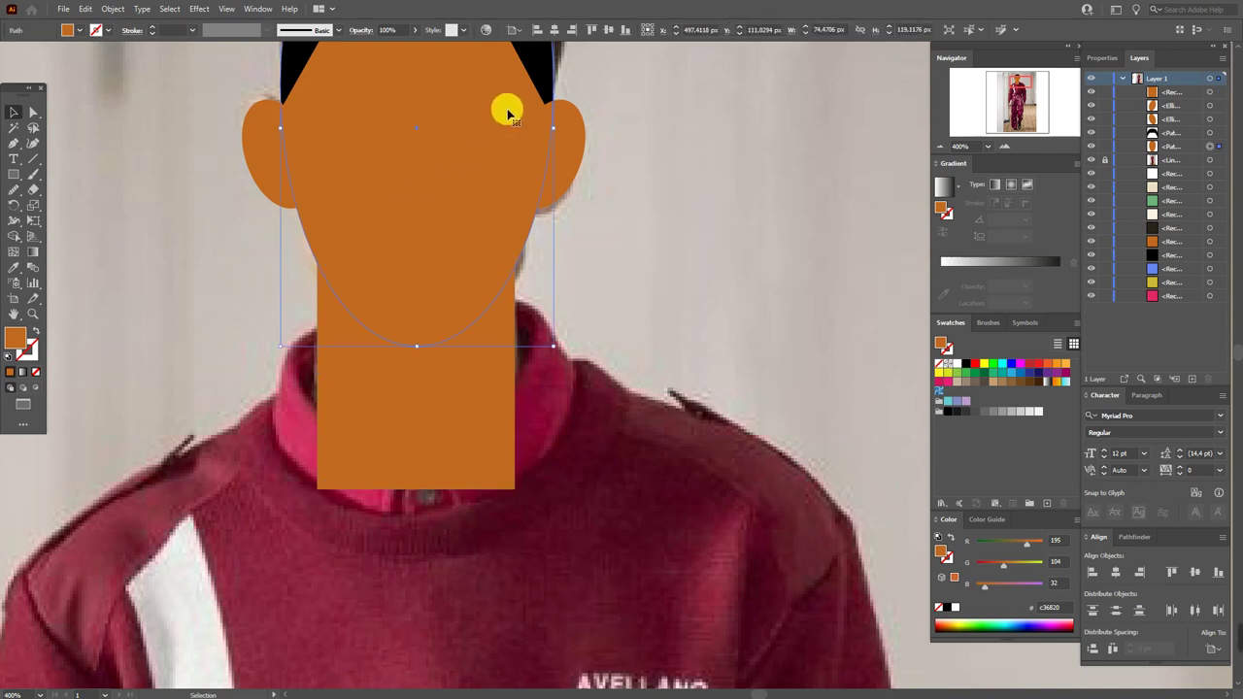
{"action": "left_click", "coordinate": [445, 403]}
Draw a black rectangle over the sweater's torso, spanning the shoulders and reaching down to the trouser waistband
{"action": "left_click", "coordinate": [14, 313]}
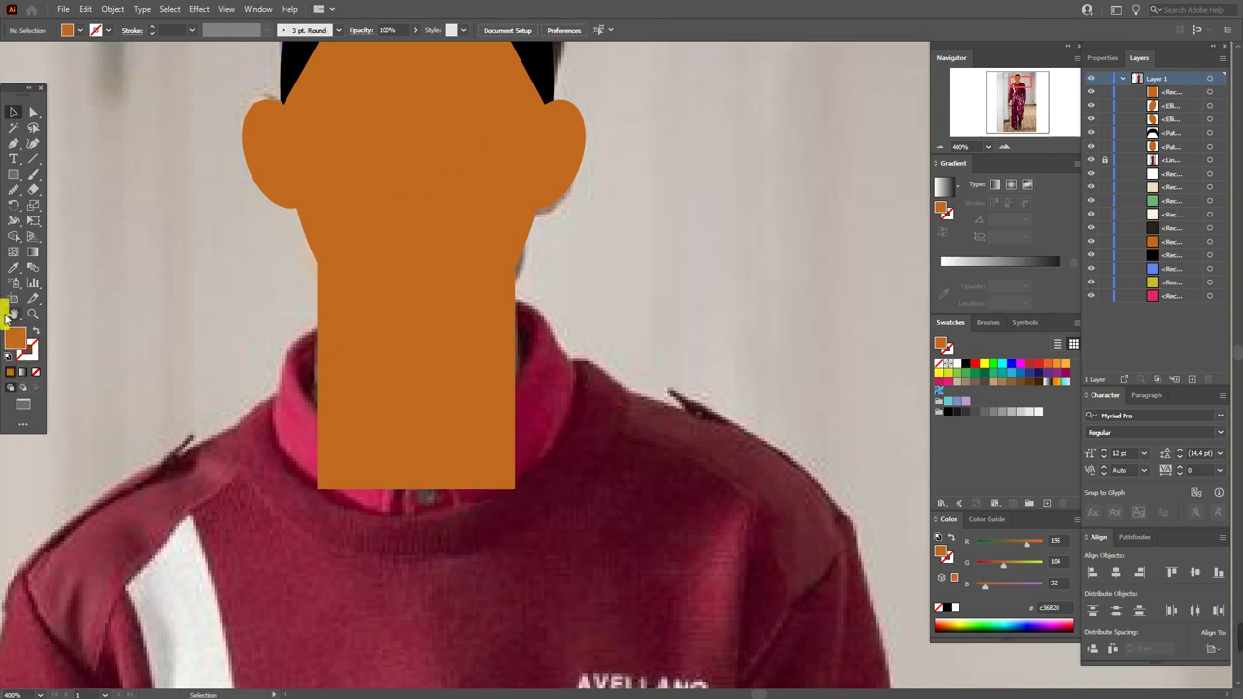
{"action": "left_click_drag", "start_coordinate": [425, 496], "coordinate": [455, 370]}
{"action": "scroll", "coordinate": [444, 477], "scroll_direction": "down", "scroll_amount": 1}
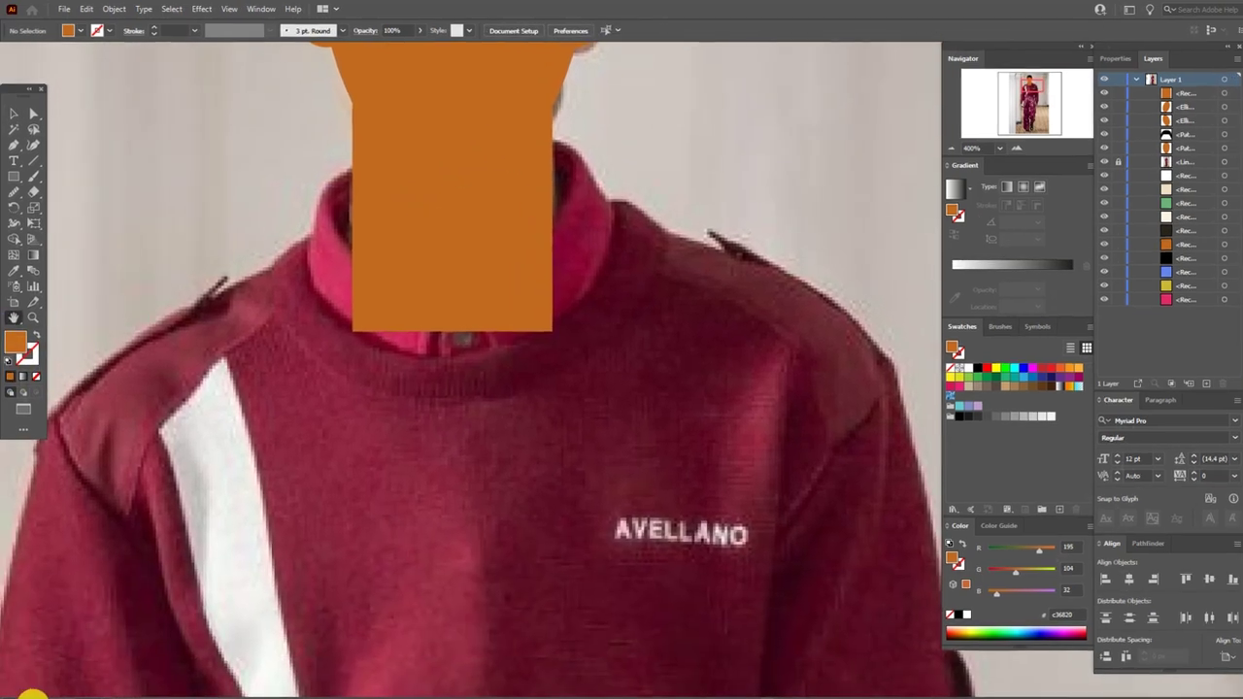
{"action": "scroll", "coordinate": [437, 257], "scroll_direction": "down", "scroll_amount": 2}
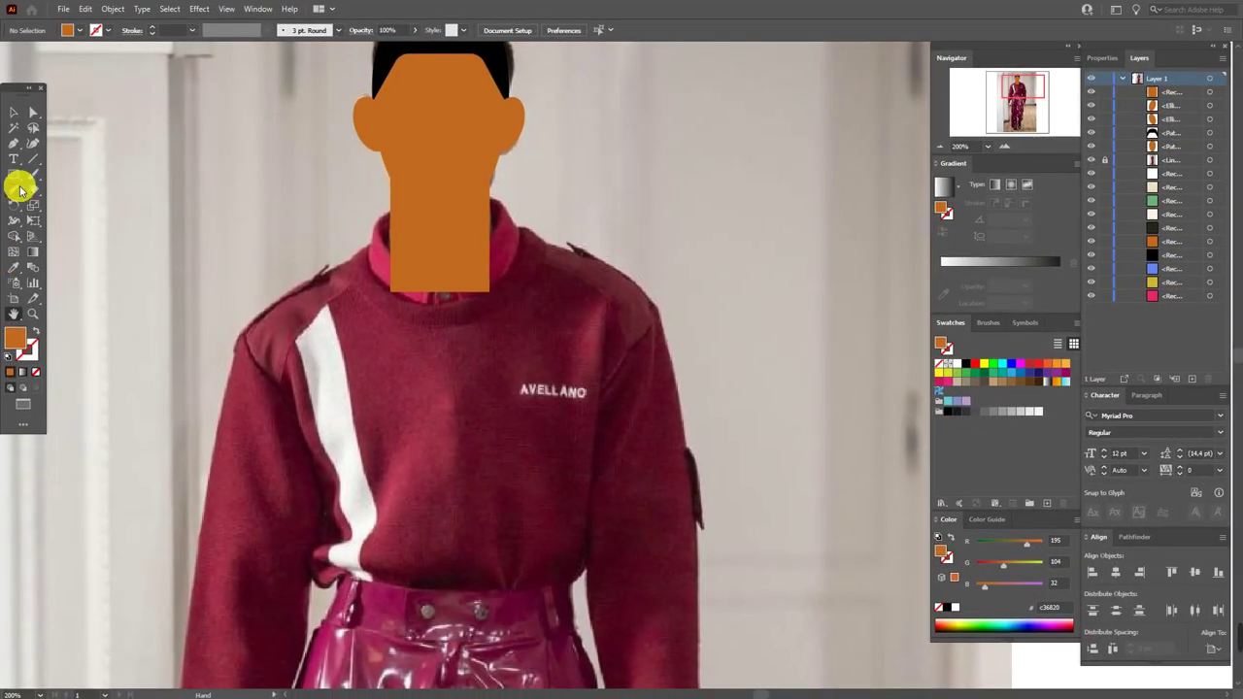
{"action": "left_click", "coordinate": [967, 365]}
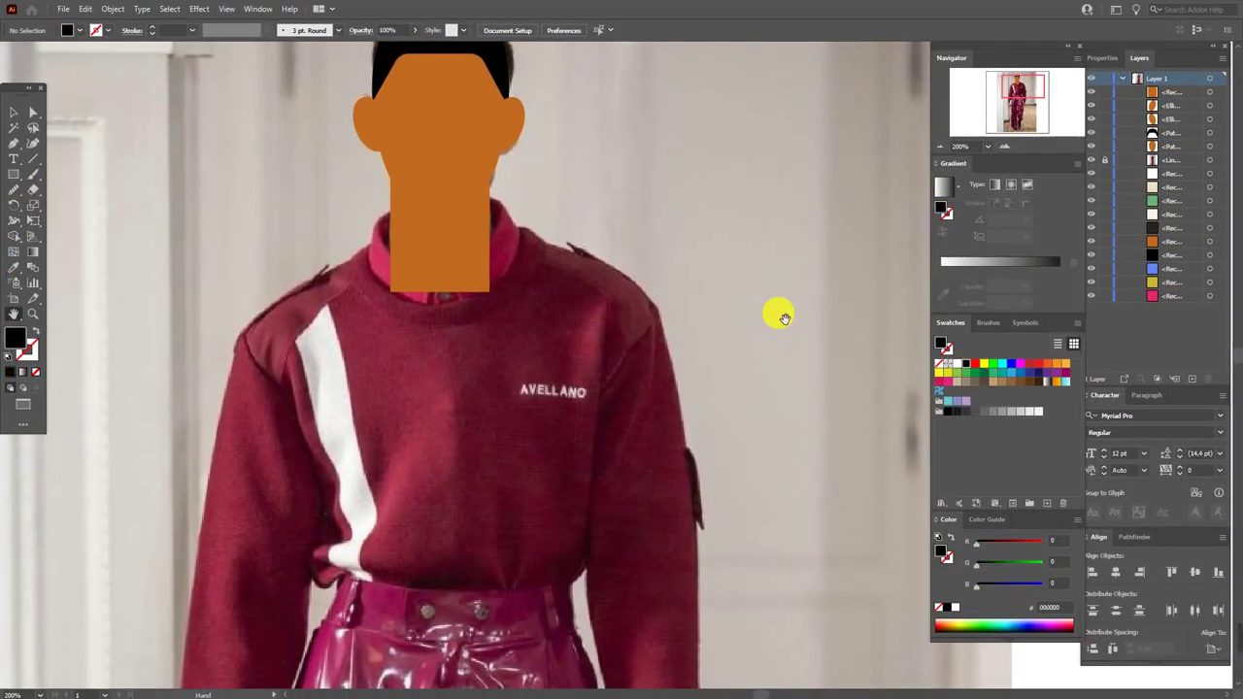
{"action": "left_click", "coordinate": [14, 175]}
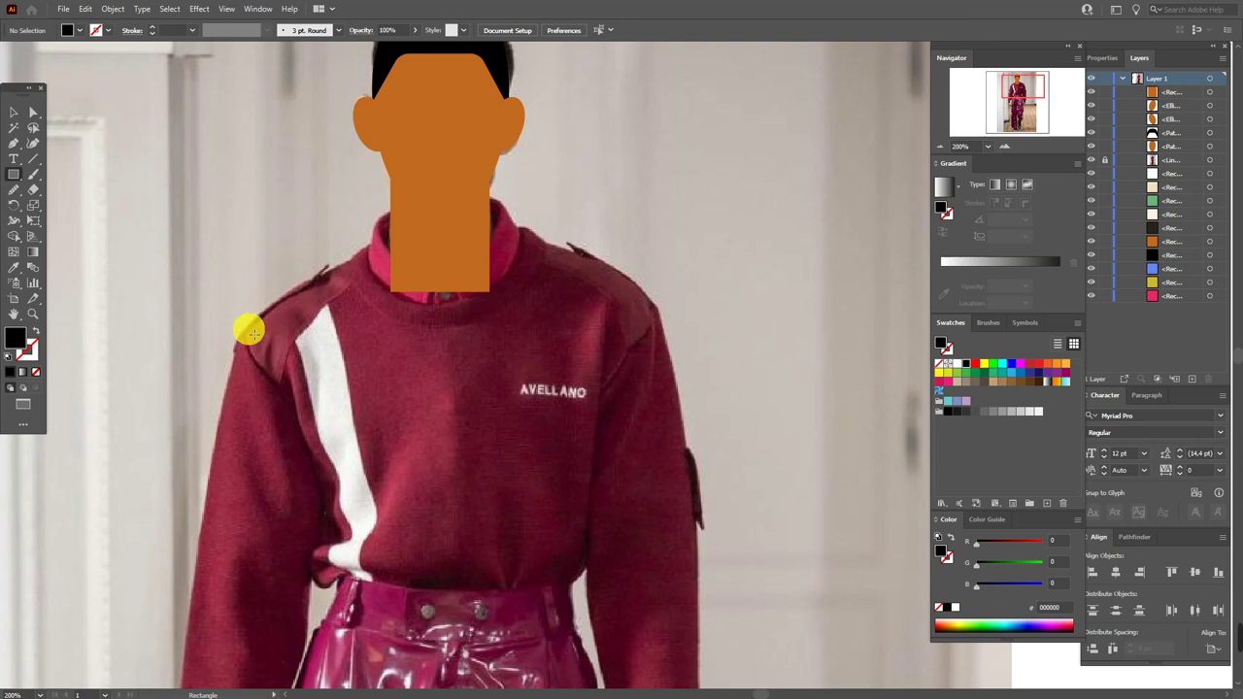
{"action": "left_click_drag", "start_coordinate": [244, 331], "coordinate": [666, 587]}
Move the torso rectangle's two bottom corners inward to the waist, tapering it into a trapezoid
{"action": "left_click", "coordinate": [33, 113]}
{"action": "left_click_drag", "start_coordinate": [245, 587], "coordinate": [340, 586]}
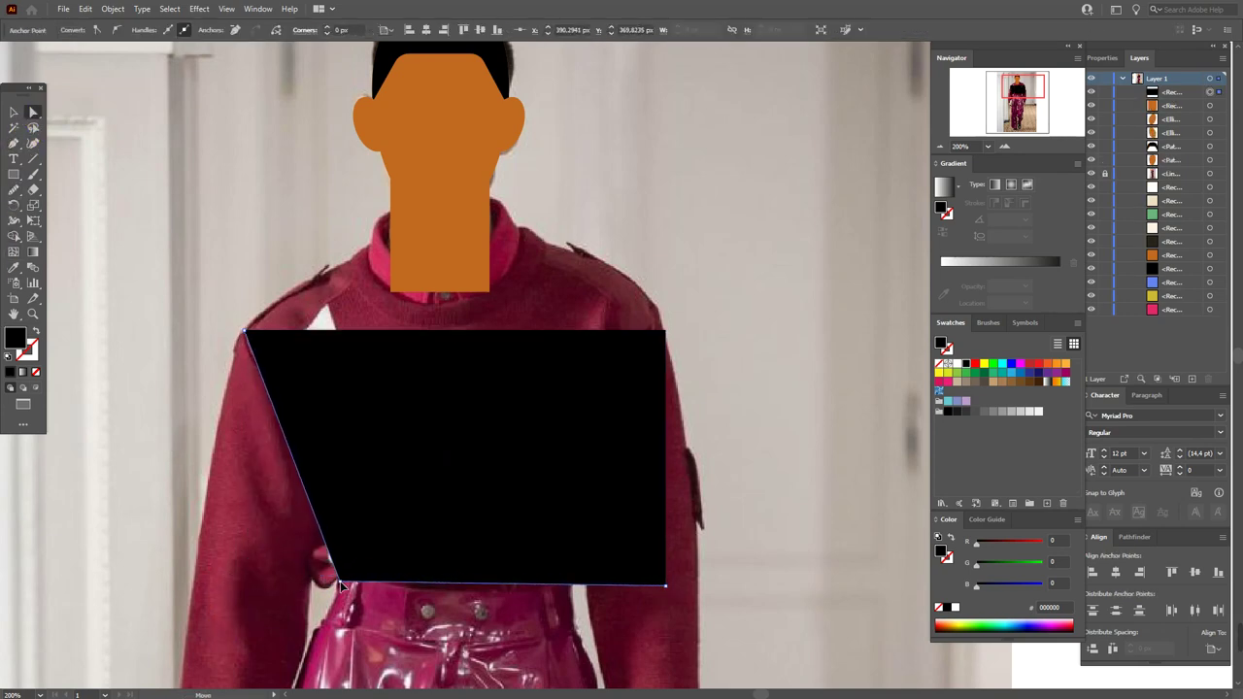
{"action": "left_click", "coordinate": [666, 586]}
{"action": "left_click_drag", "start_coordinate": [667, 588], "coordinate": [570, 591]}
{"action": "left_click", "coordinate": [735, 526]}
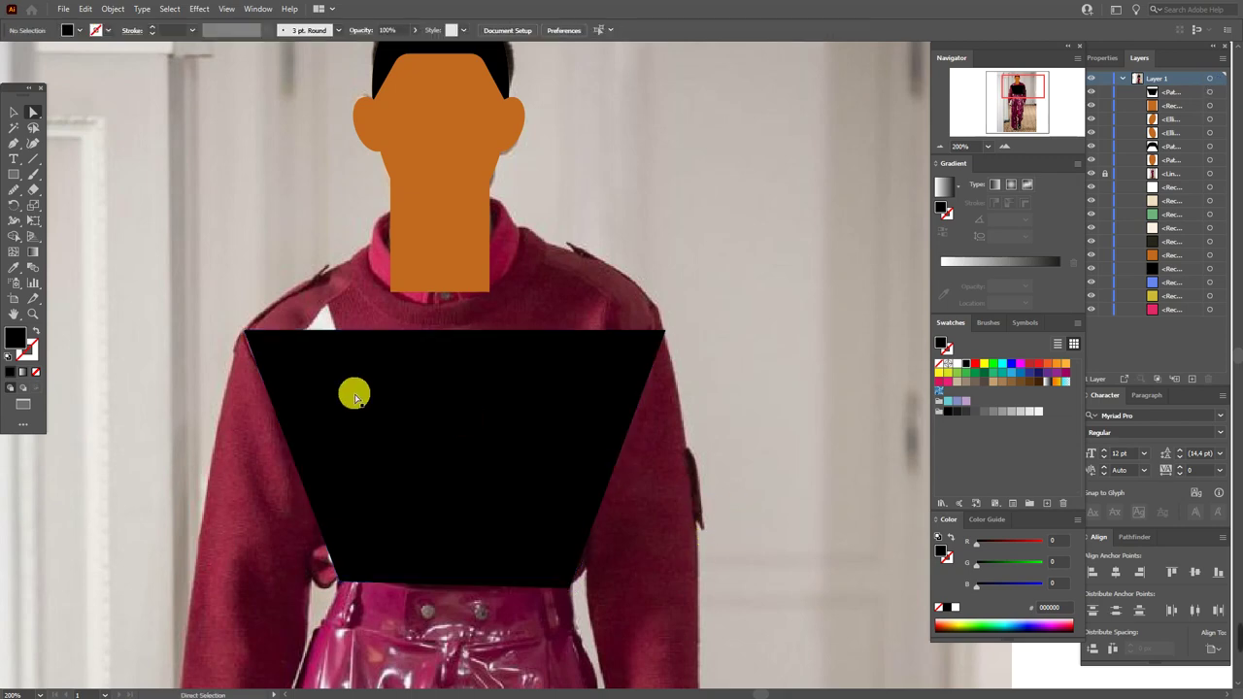
Draw a closed black shoulder shape with the Pen tool, sloping from both torso corners to a curved neckline and overlapping the chest
{"action": "left_click", "coordinate": [324, 381]}
{"action": "left_click", "coordinate": [76, 167]}
{"action": "left_click", "coordinate": [15, 145]}
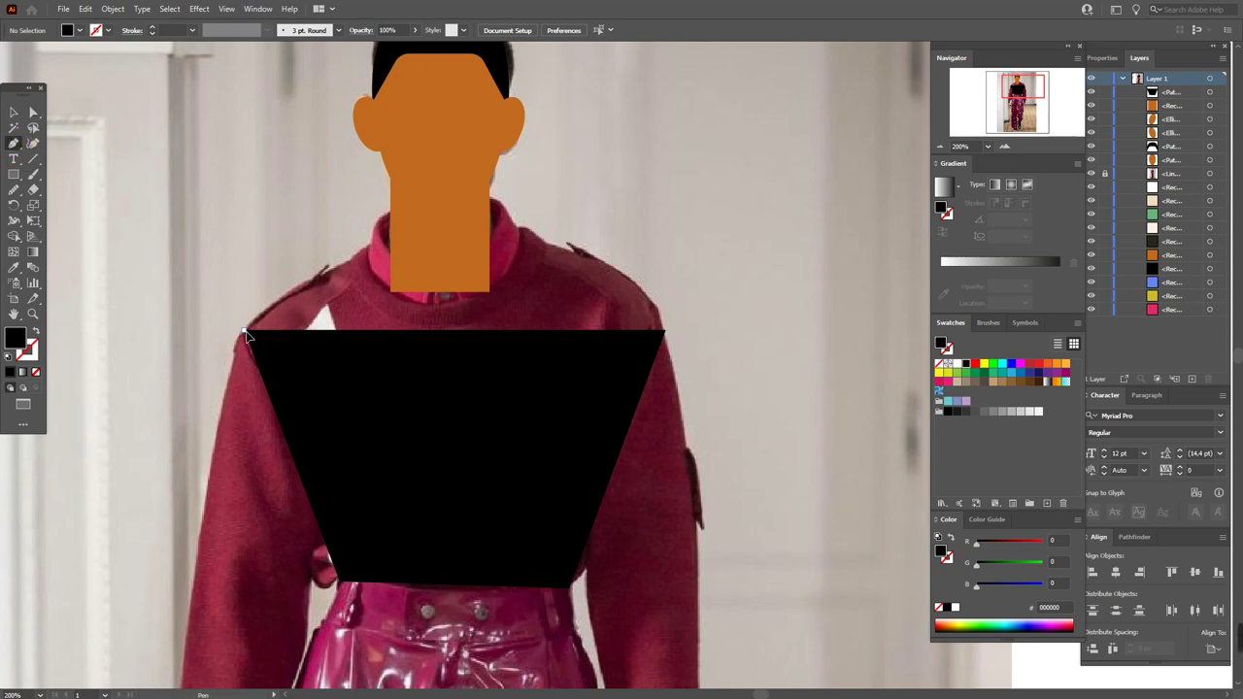
{"action": "left_click", "coordinate": [246, 335]}
{"action": "left_click_drag", "start_coordinate": [365, 266], "coordinate": [393, 245]}
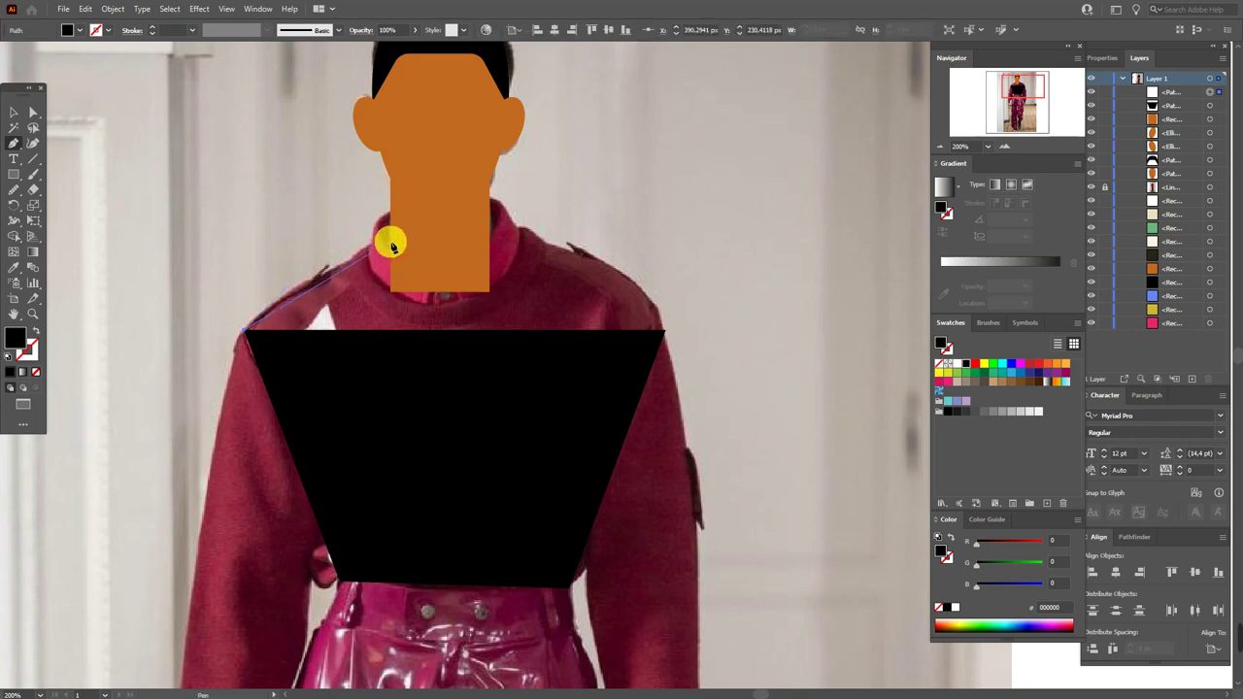
{"action": "left_click_drag", "start_coordinate": [392, 248], "coordinate": [494, 245]}
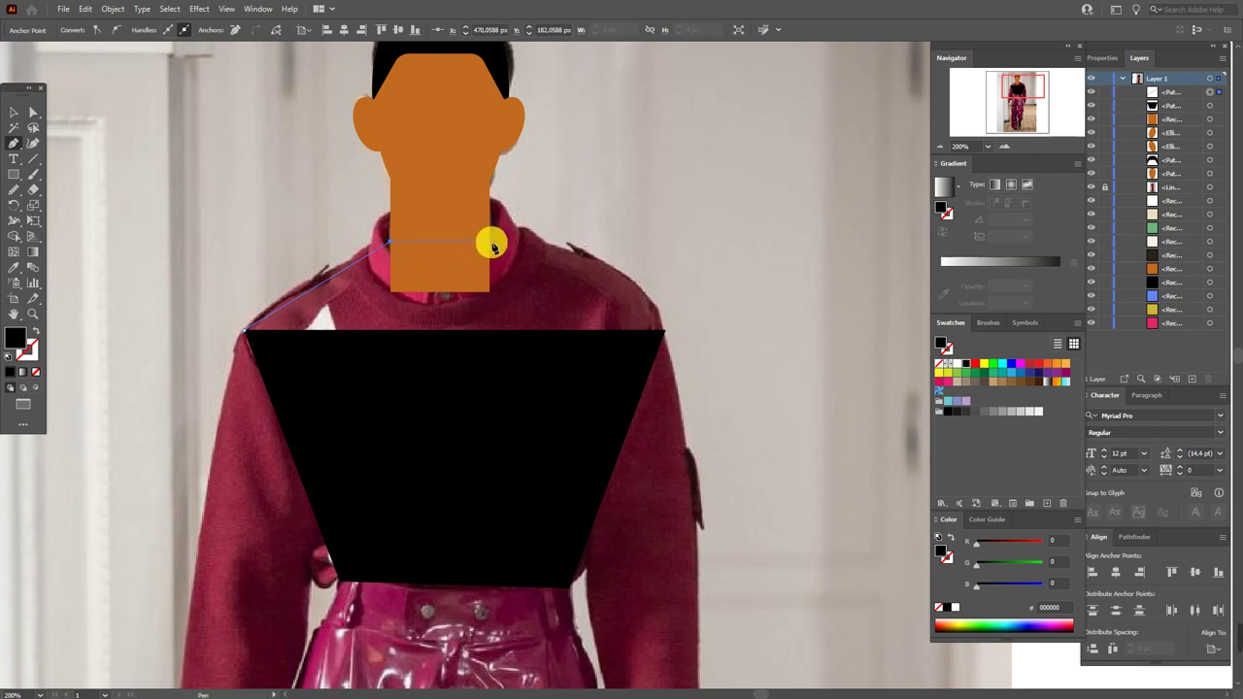
{"action": "left_click_drag", "start_coordinate": [492, 246], "coordinate": [494, 244]}
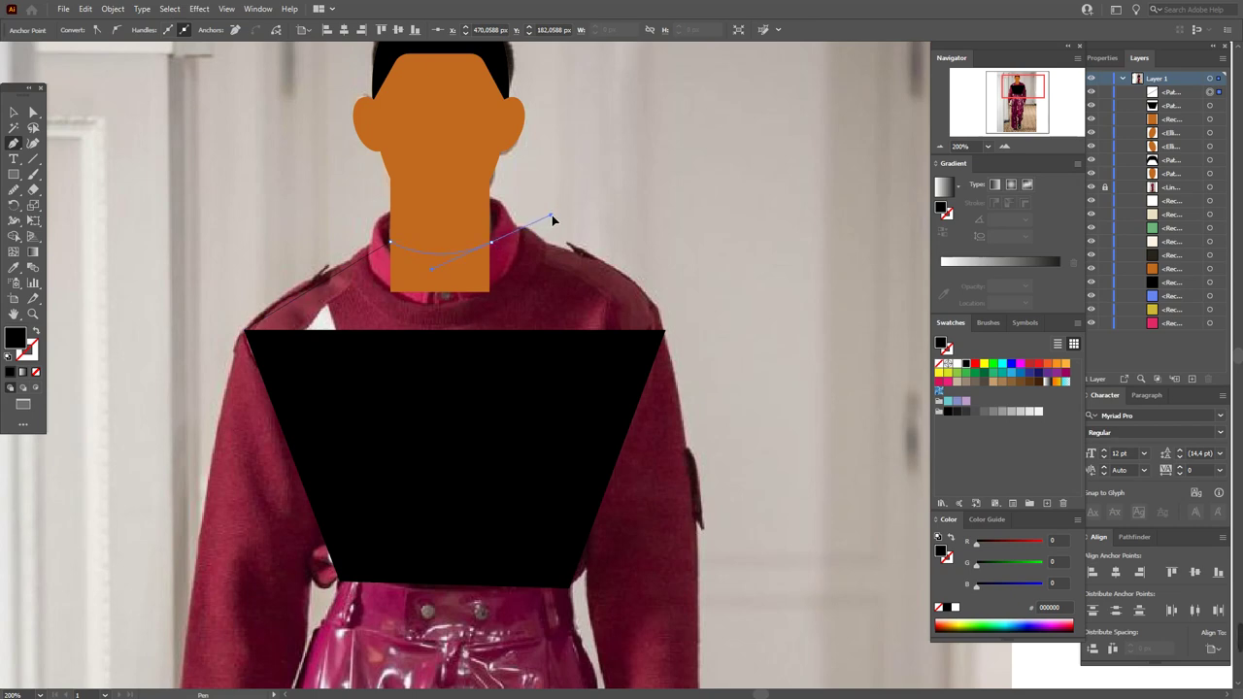
{"action": "left_click_drag", "start_coordinate": [551, 215], "coordinate": [489, 244]}
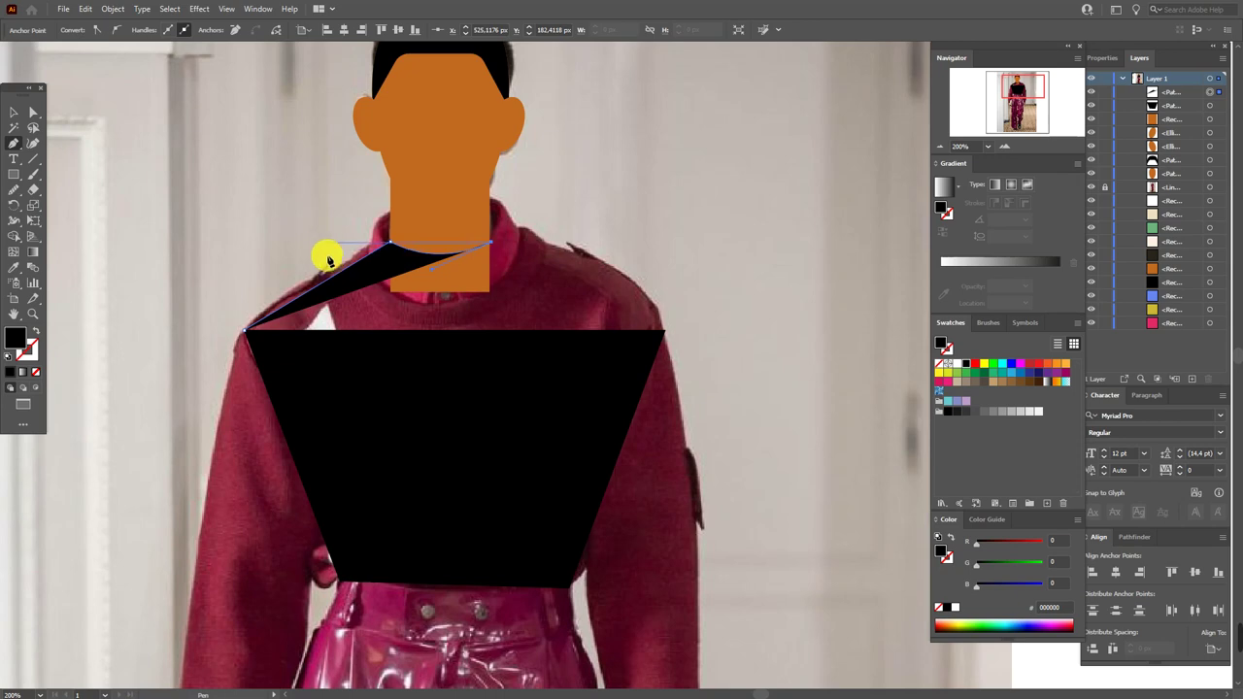
{"action": "left_click", "coordinate": [665, 334]}
{"action": "left_click", "coordinate": [470, 367]}
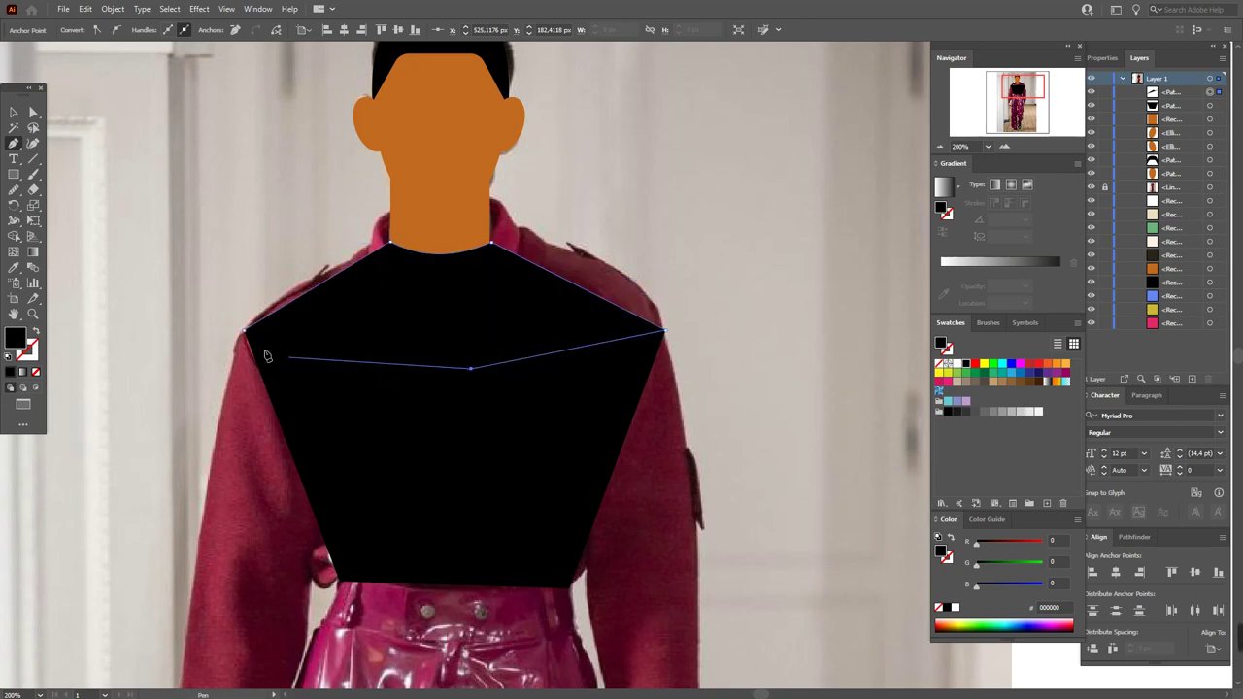
{"action": "left_click", "coordinate": [246, 334]}
Unite the shoulder shape and the tapered torso into a single black shape
{"action": "left_click", "coordinate": [14, 113]}
{"action": "left_click", "coordinate": [505, 321]}
{"action": "left_click", "coordinate": [511, 447]}
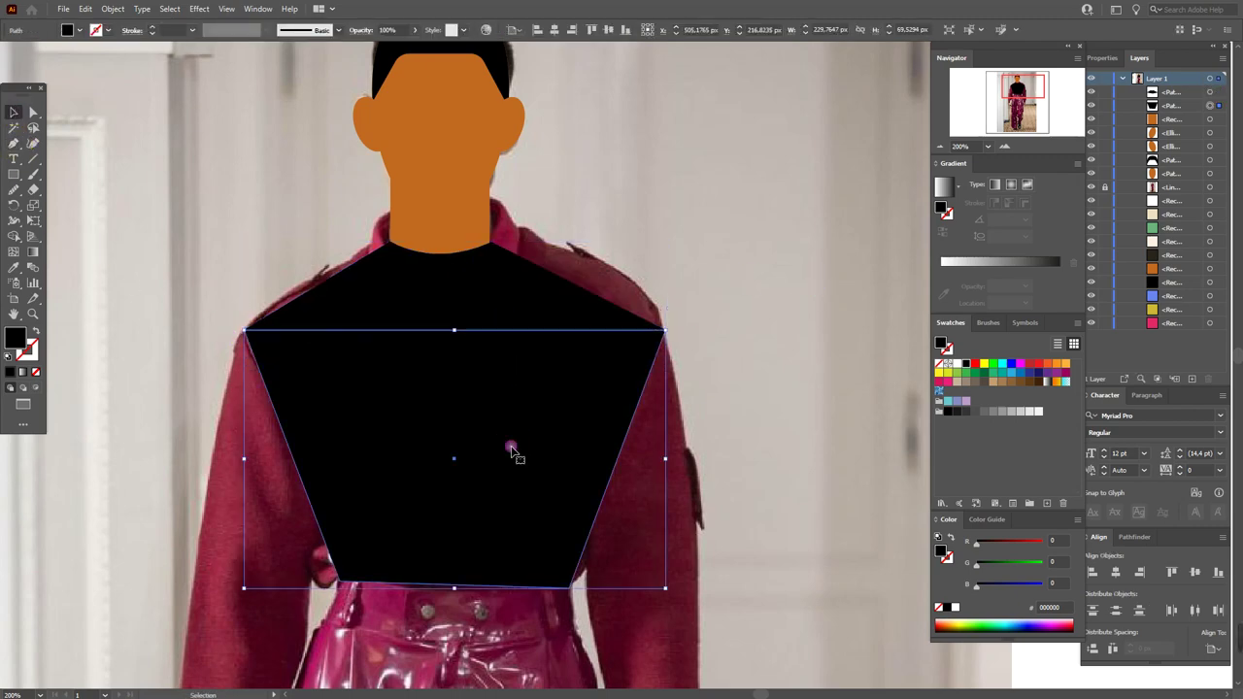
{"action": "left_click", "coordinate": [492, 297], "text": "shift"}
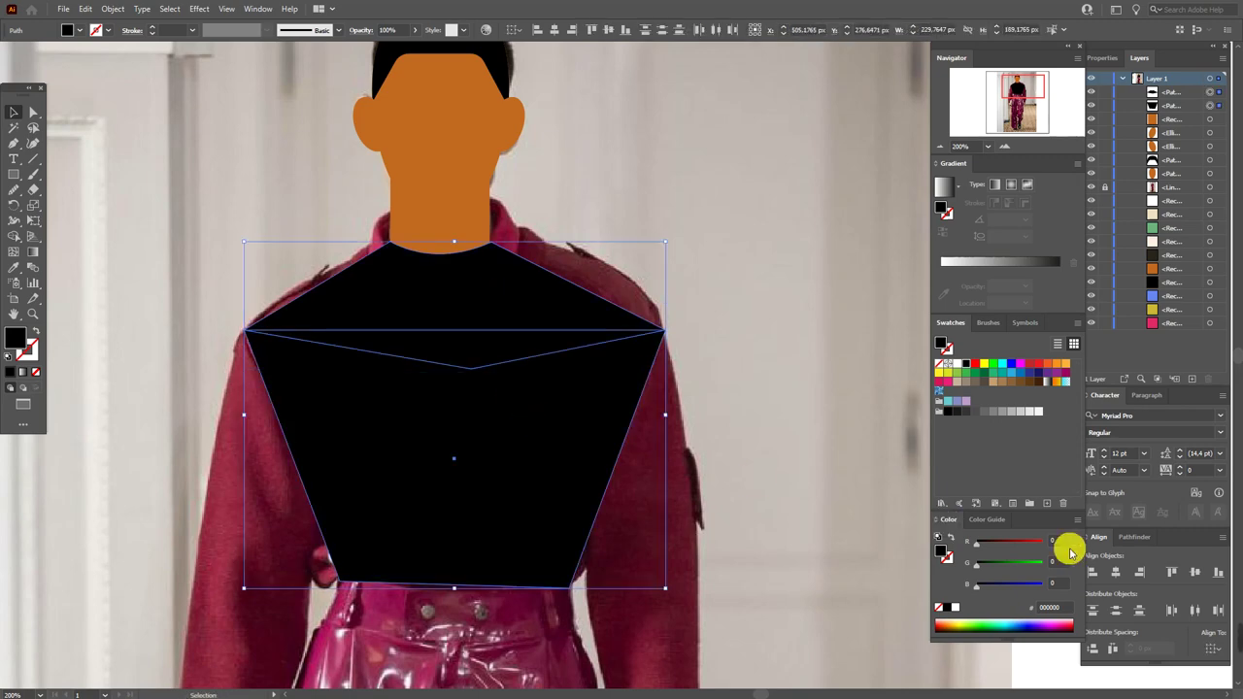
{"action": "left_click", "coordinate": [1130, 537]}
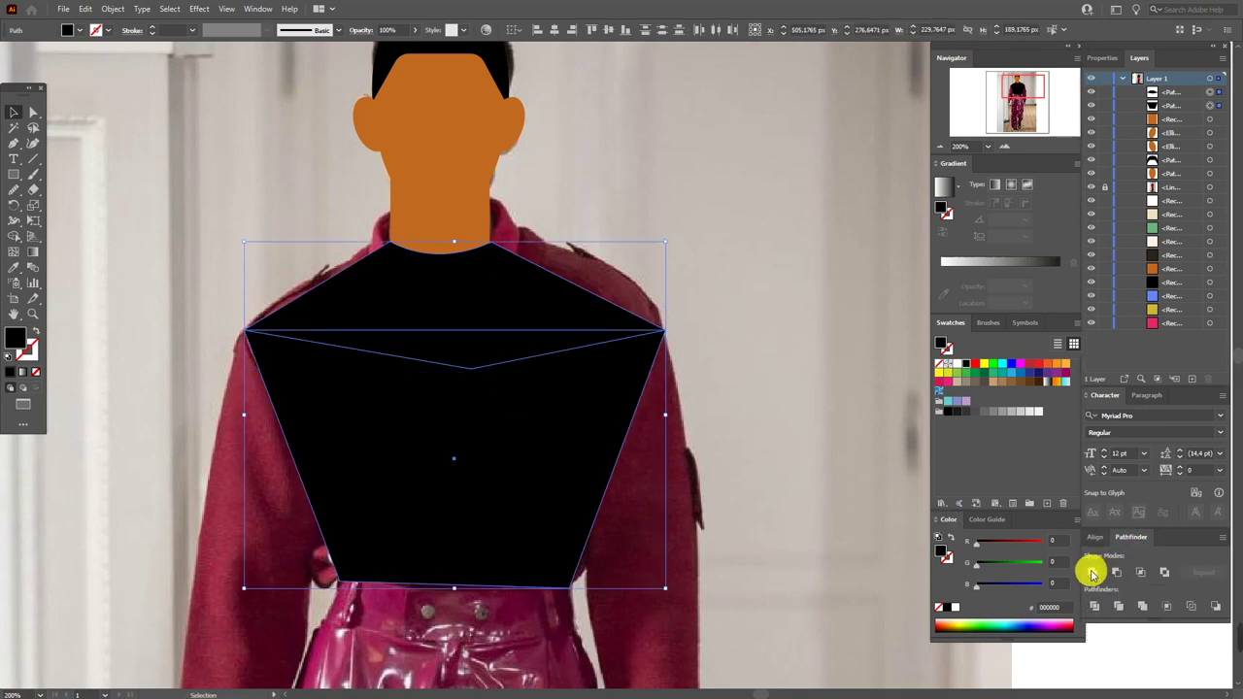
{"action": "left_click", "coordinate": [1091, 573]}
{"action": "left_click", "coordinate": [796, 355]}
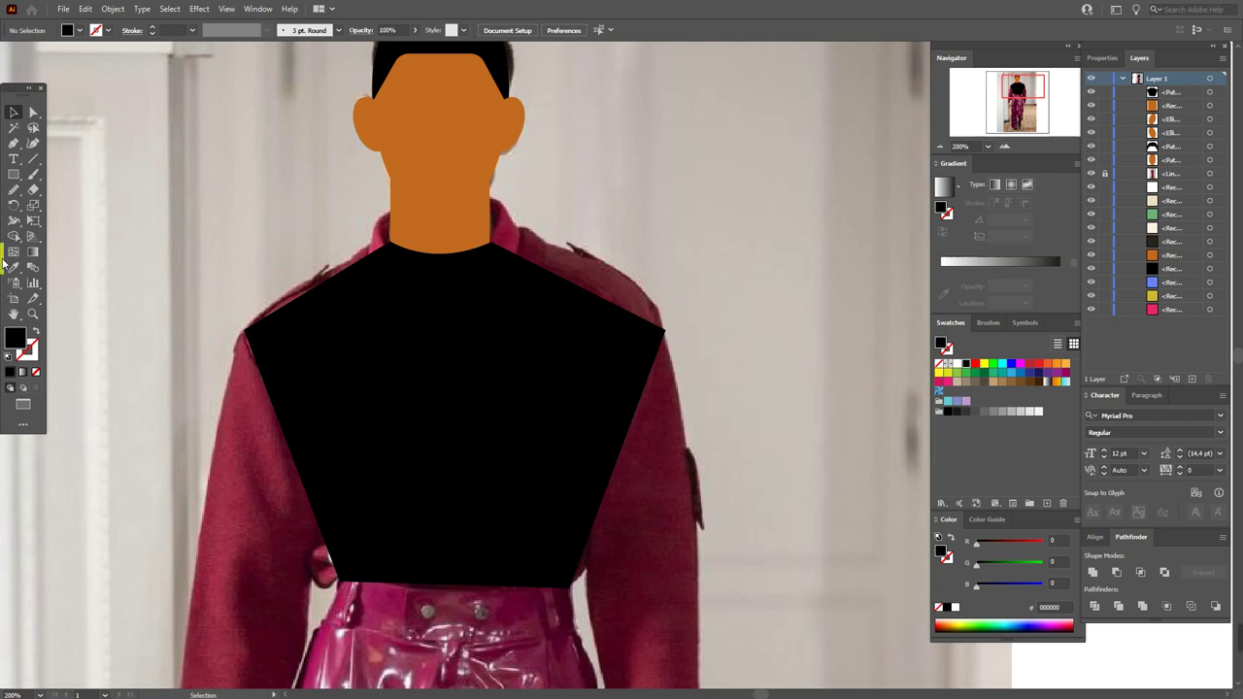
Raise the torso's right-hand shoulder corner slightly and shift it inward to match the sweater's shoulder in the photo
{"action": "left_click", "coordinate": [13, 313]}
{"action": "left_click_drag", "start_coordinate": [361, 438], "coordinate": [437, 383]}
{"action": "left_click", "coordinate": [32, 112]}
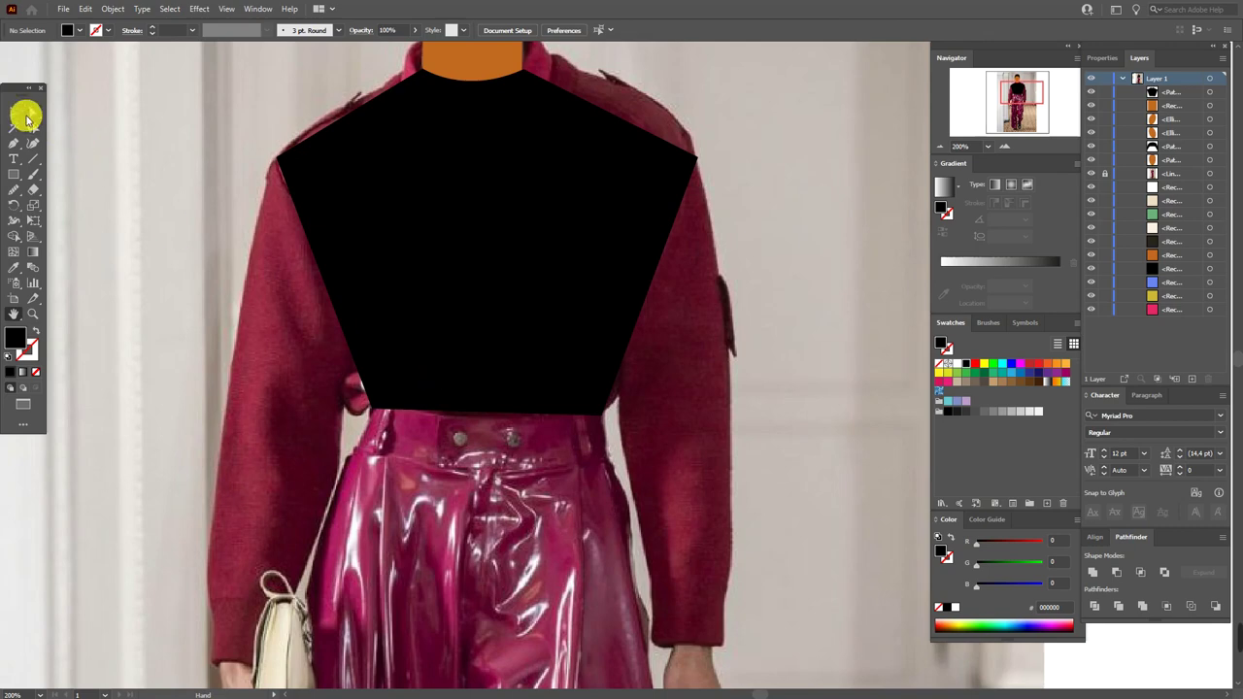
{"action": "left_click", "coordinate": [696, 160]}
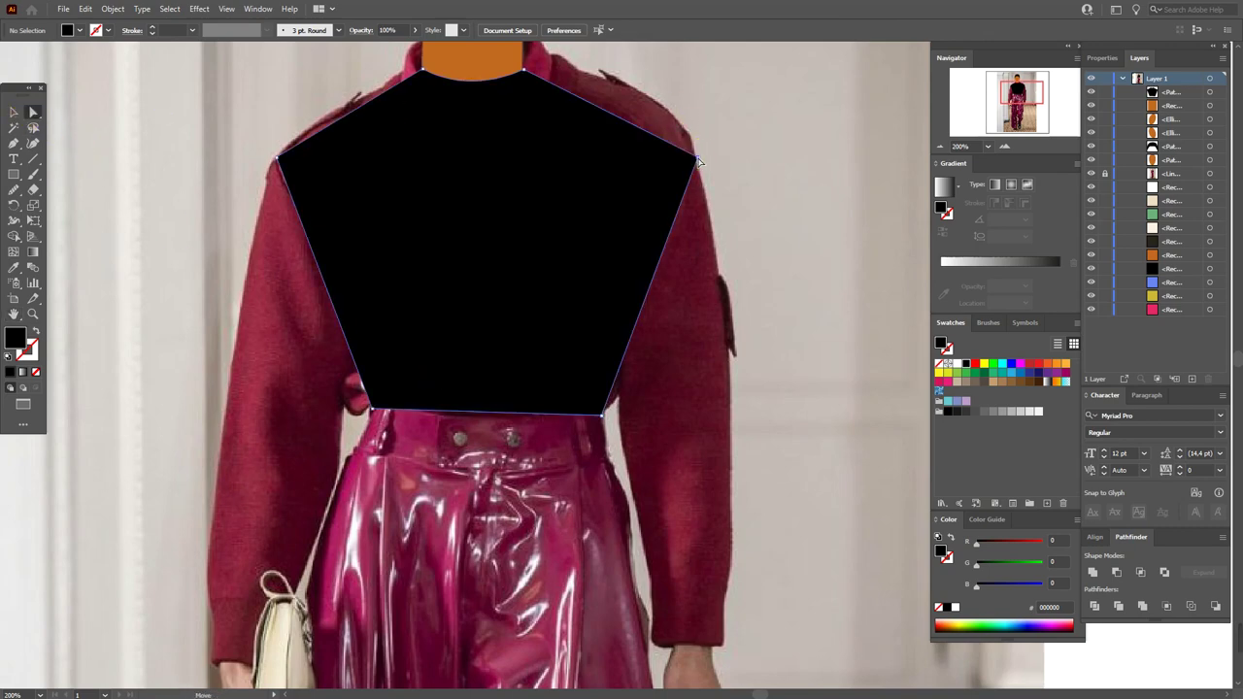
{"action": "left_click_drag", "start_coordinate": [696, 160], "coordinate": [693, 146]}
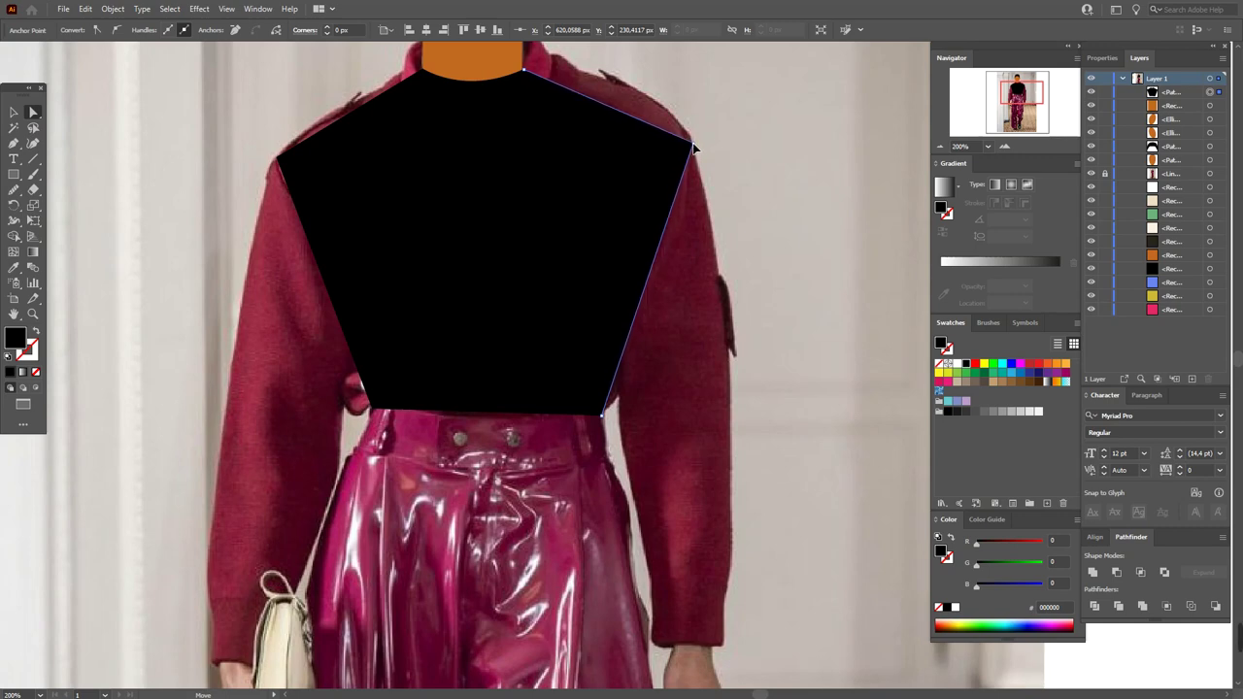
{"action": "left_click_drag", "start_coordinate": [692, 145], "coordinate": [693, 140]}
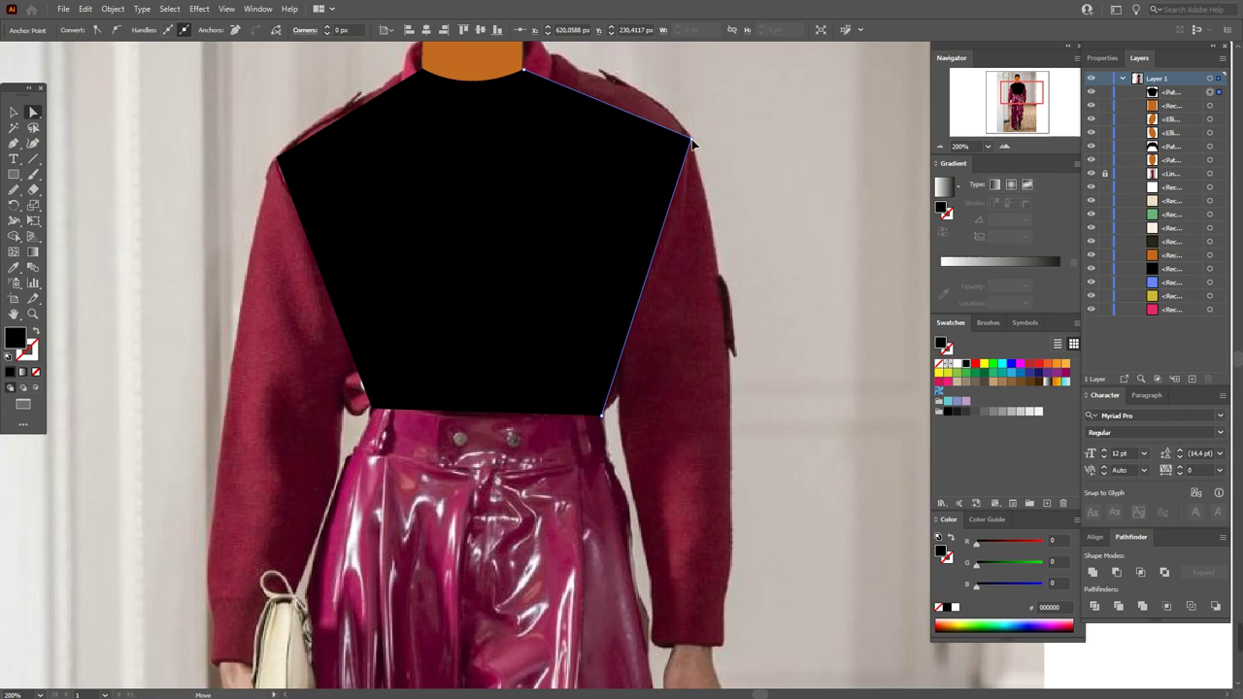
{"action": "left_click_drag", "start_coordinate": [692, 143], "coordinate": [692, 143]}
{"action": "left_click", "coordinate": [764, 186]}
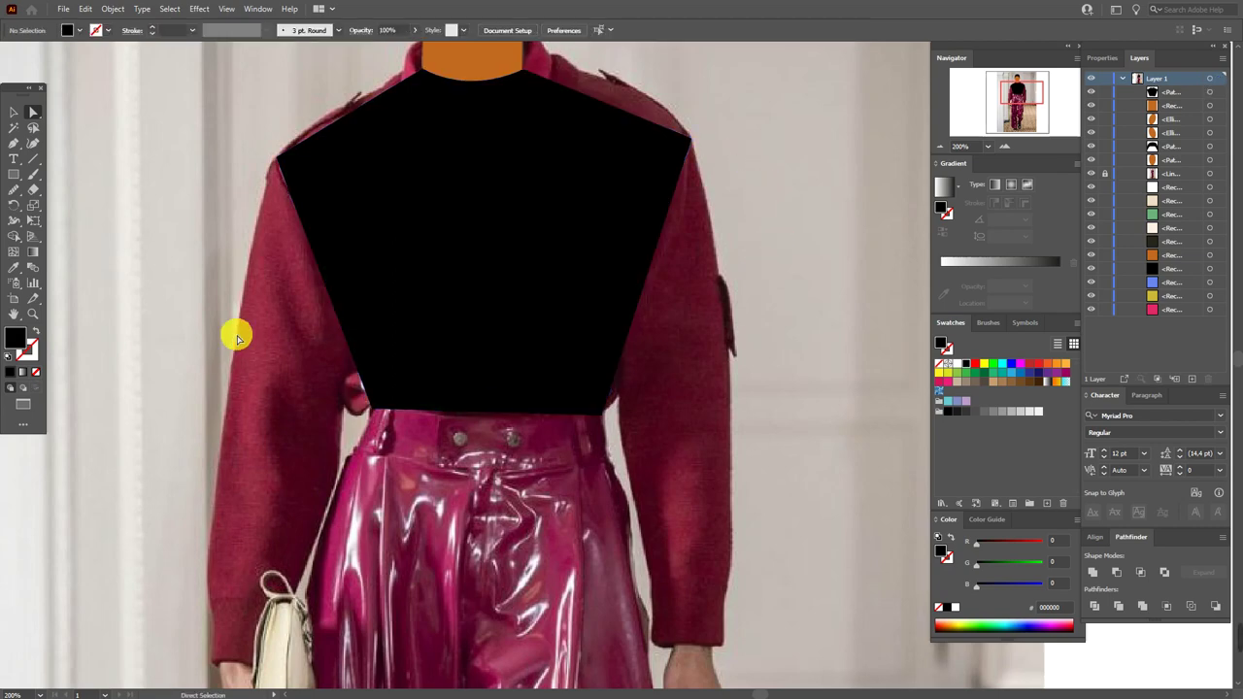
Trace the handbag-side sleeve with the Pen tool, curving down its outer edge from the shoulder and across the cuff
{"action": "left_click", "coordinate": [13, 313]}
{"action": "scroll", "coordinate": [345, 293], "scroll_direction": "down", "scroll_amount": 2}
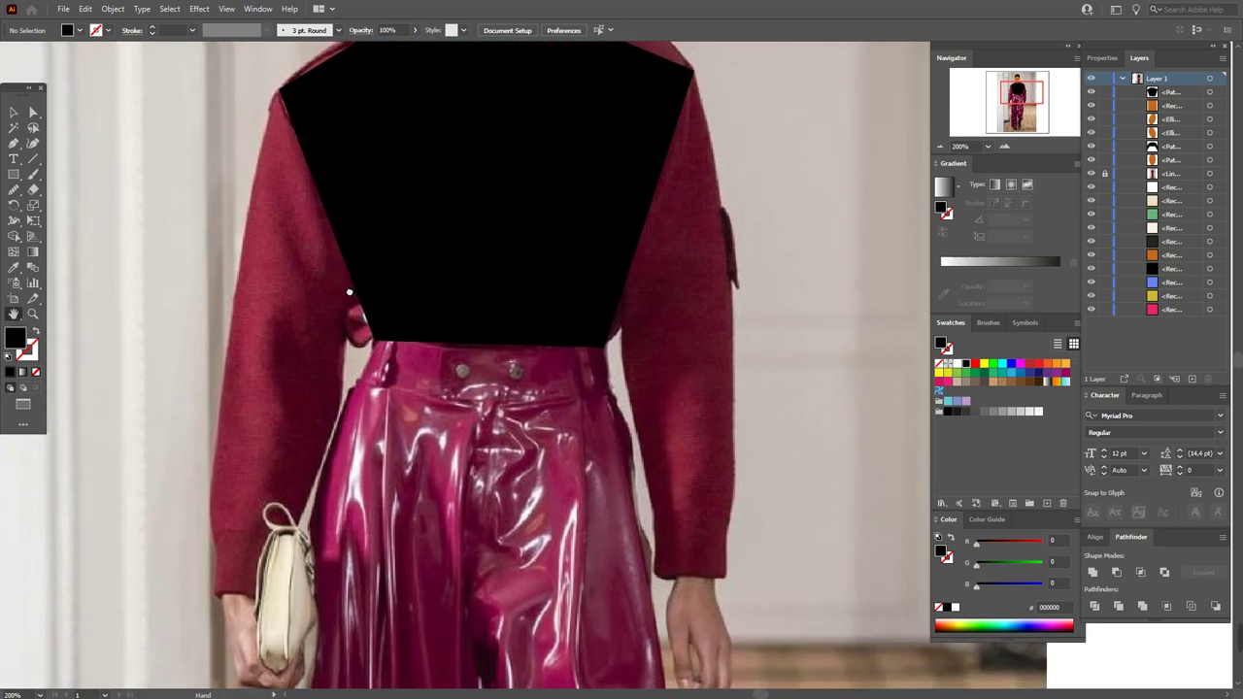
{"action": "left_click", "coordinate": [14, 143]}
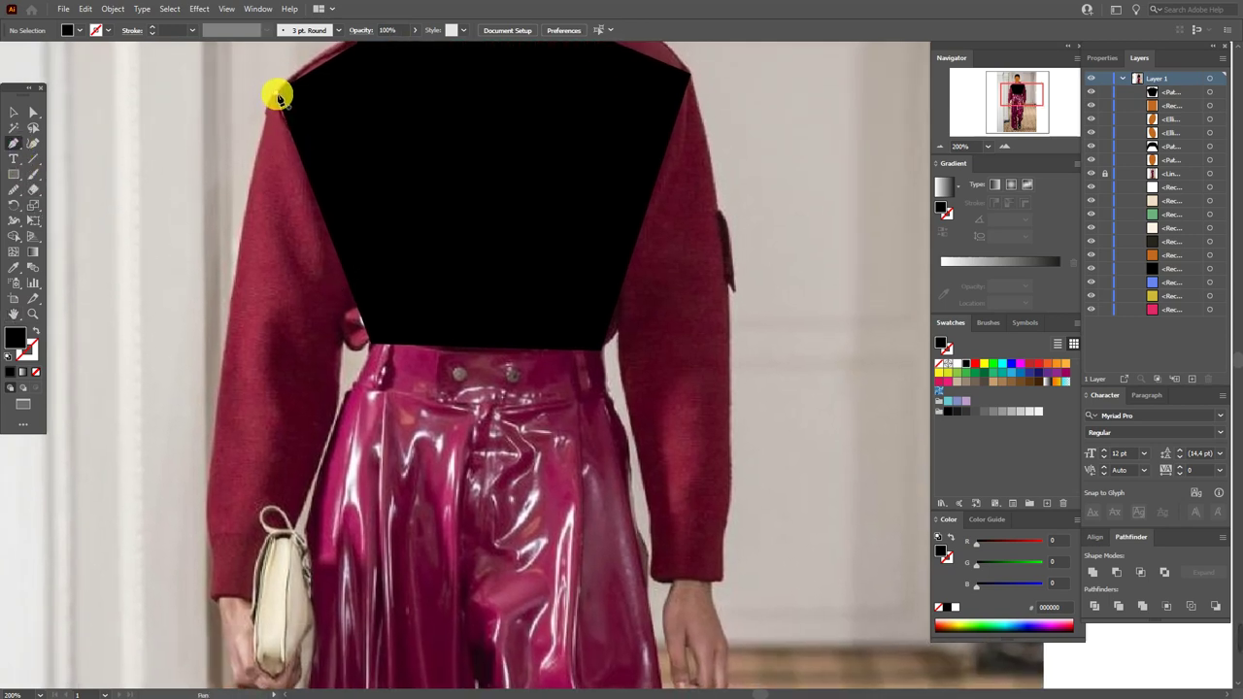
{"action": "left_click", "coordinate": [276, 94]}
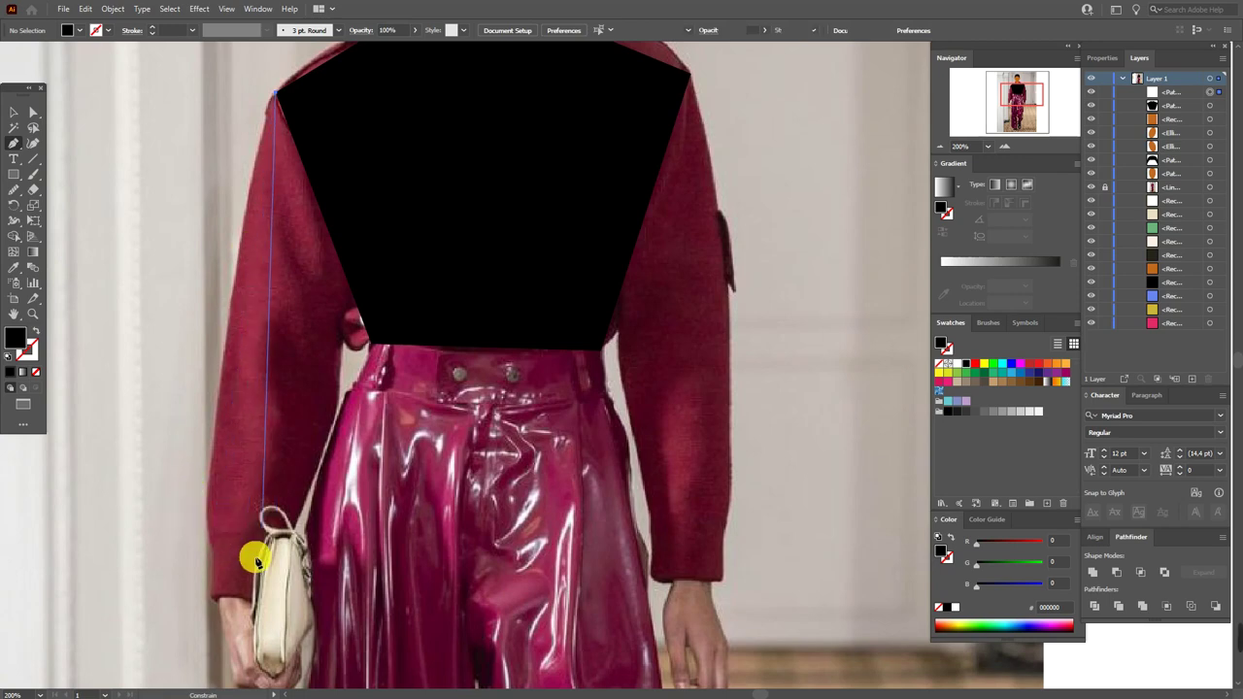
{"action": "left_click", "coordinate": [209, 592]}
{"action": "left_click_drag", "start_coordinate": [213, 600], "coordinate": [241, 654]}
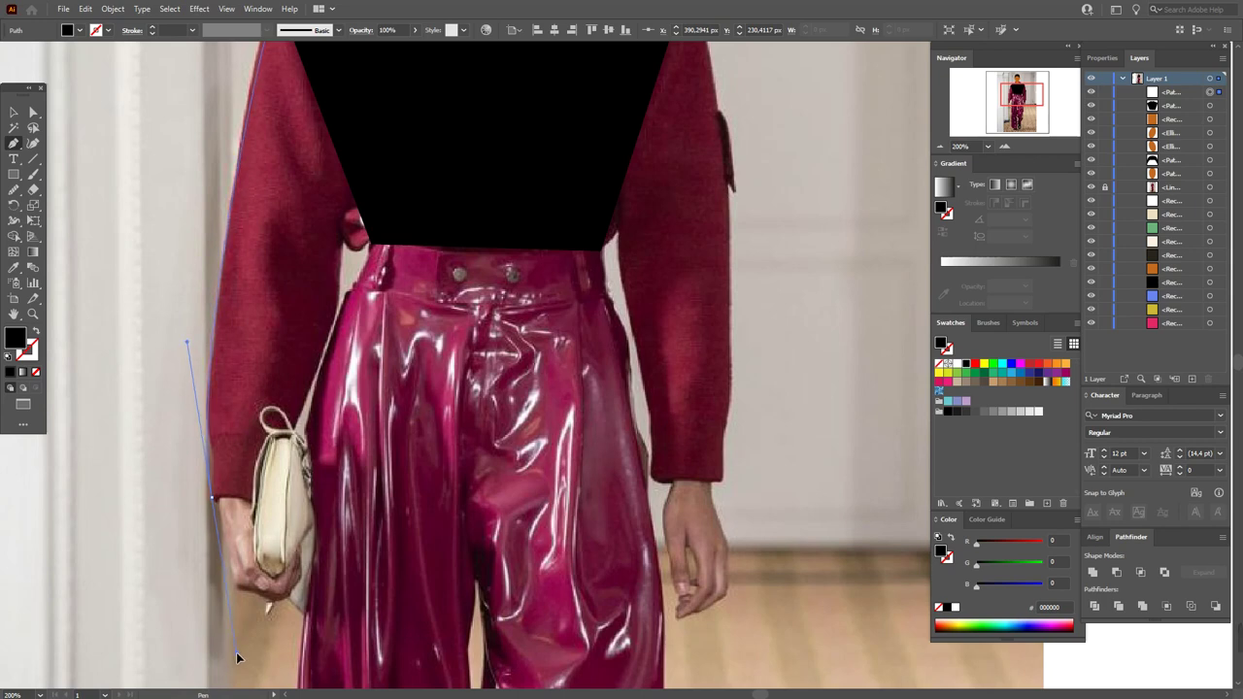
{"action": "left_click_drag", "start_coordinate": [237, 658], "coordinate": [236, 653]}
{"action": "left_click", "coordinate": [210, 497]}
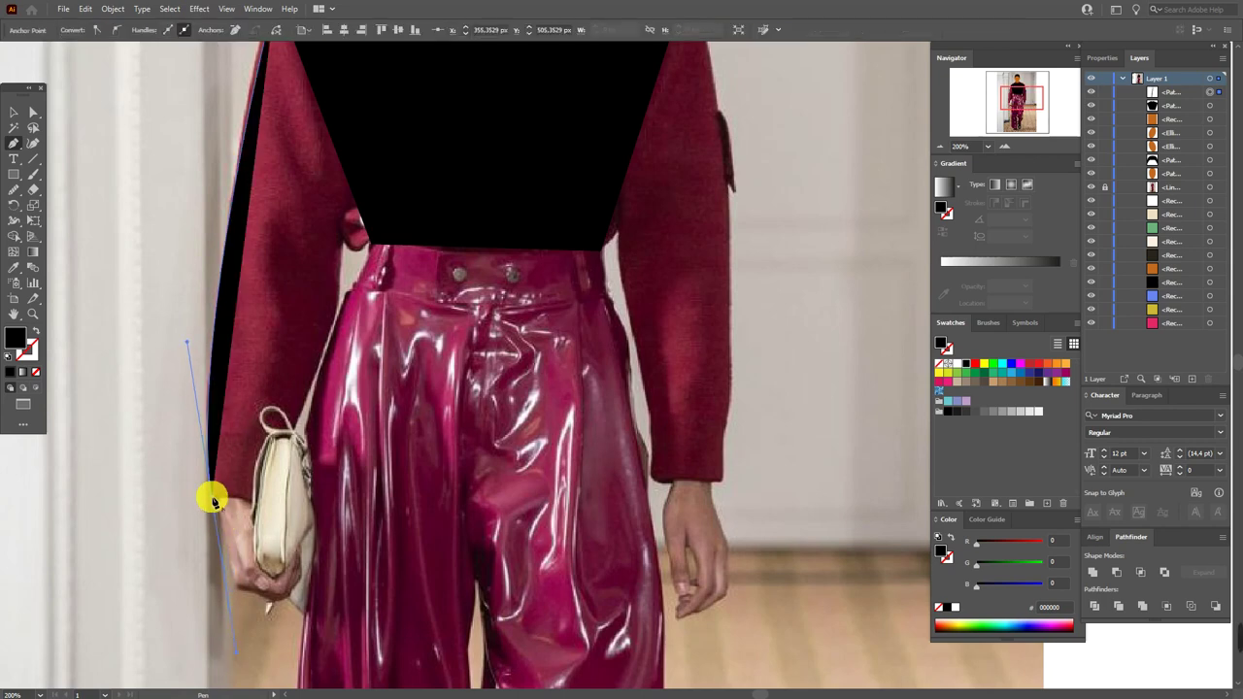
{"action": "left_click", "coordinate": [274, 504]}
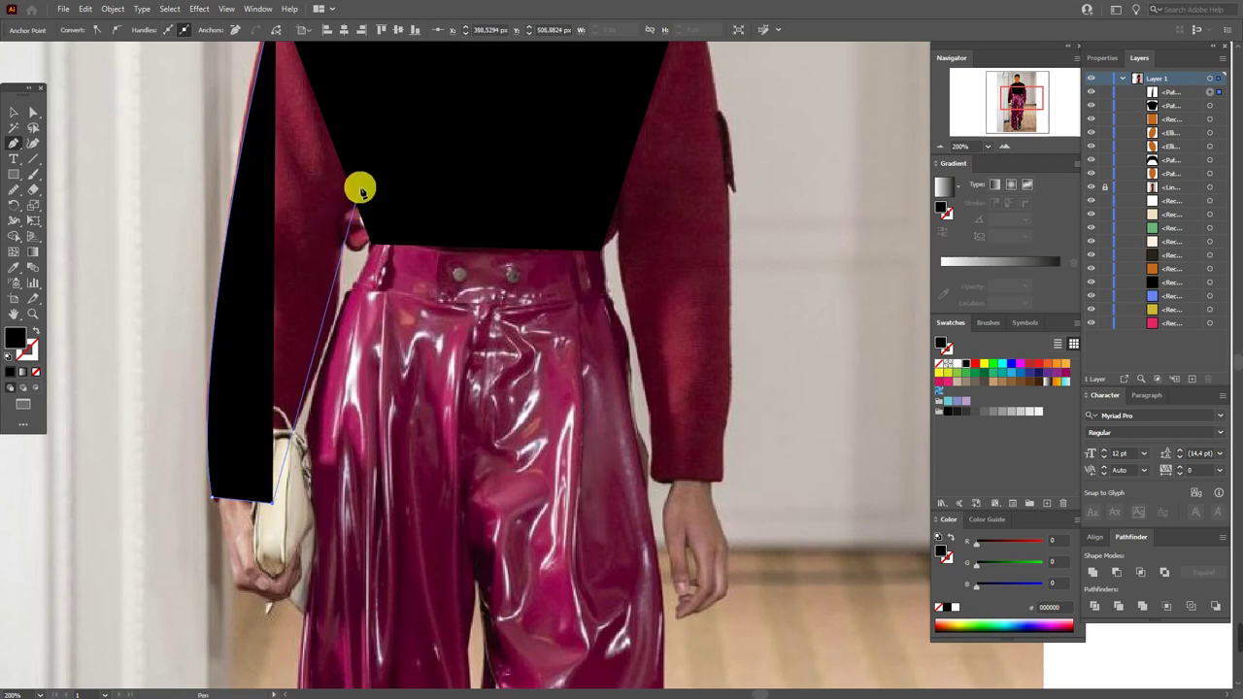
Curve the handbag-side sleeve's inner edge up to the armpit, overlap it onto the torso and close the path at the shoulder
{"action": "left_click_drag", "start_coordinate": [359, 186], "coordinate": [352, 118]}
{"action": "left_click", "coordinate": [360, 182]}
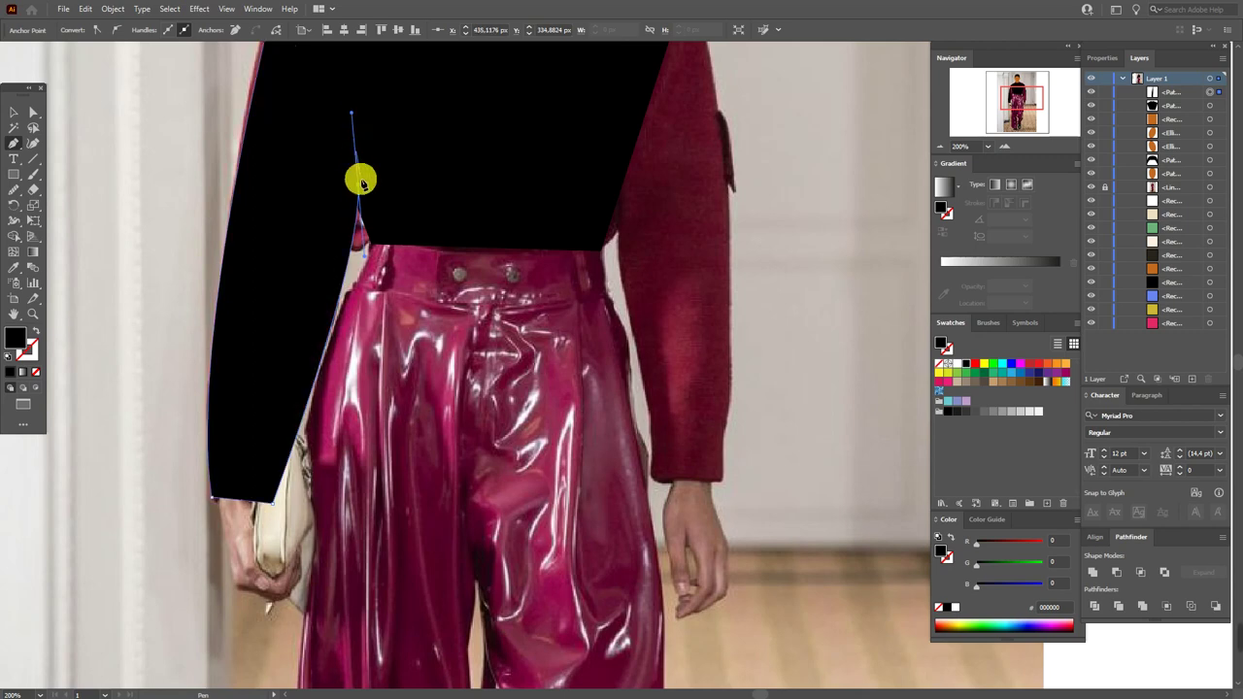
{"action": "key", "text": "space"}
{"action": "left_click_drag", "start_coordinate": [404, 272], "coordinate": [374, 482]}
{"action": "left_click", "coordinate": [13, 142]}
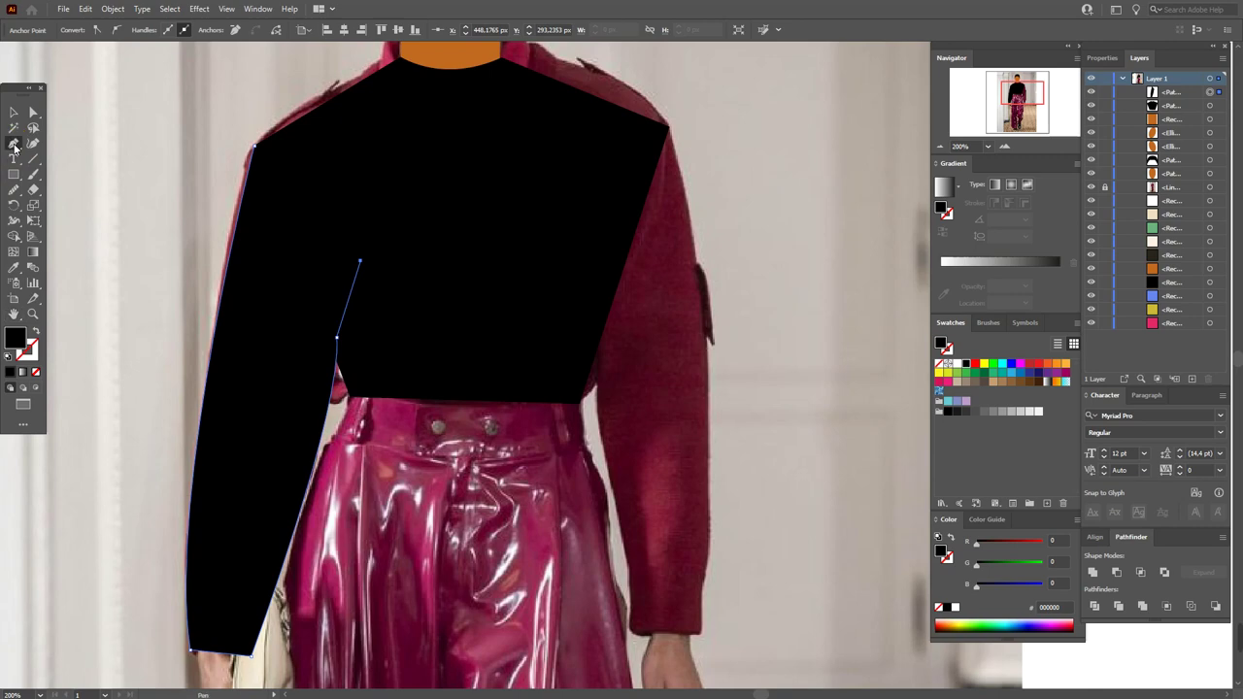
{"action": "left_click", "coordinate": [359, 261]}
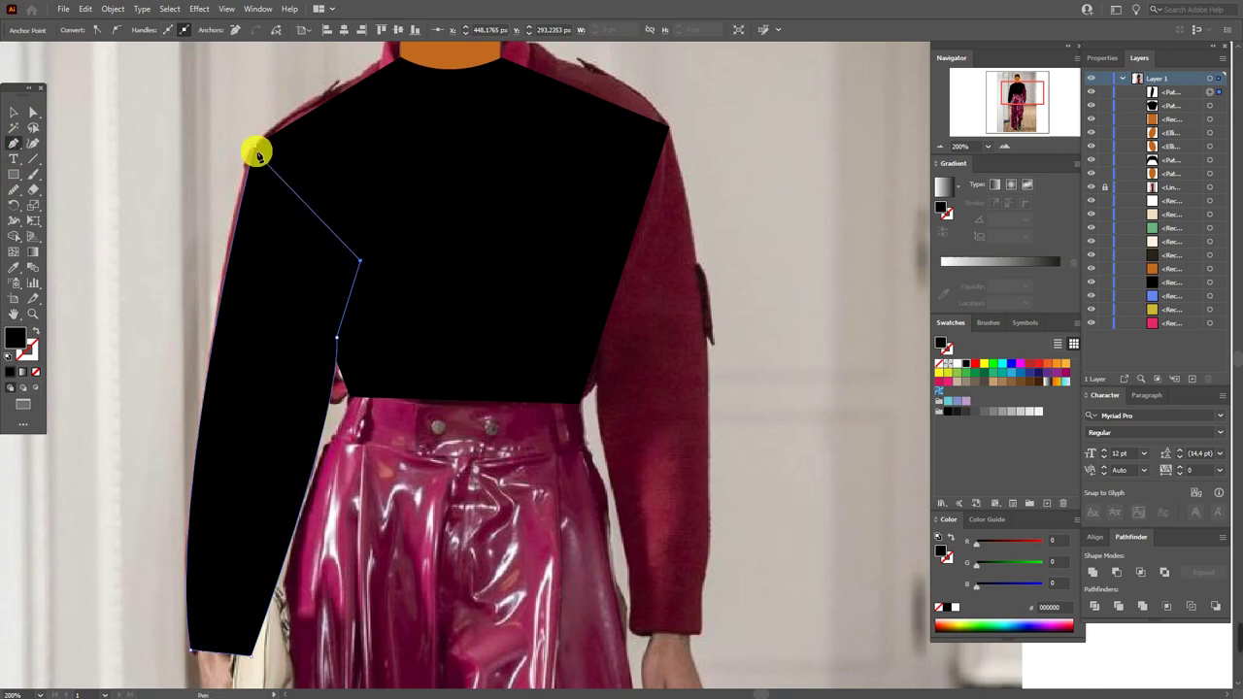
{"action": "left_click", "coordinate": [13, 111]}
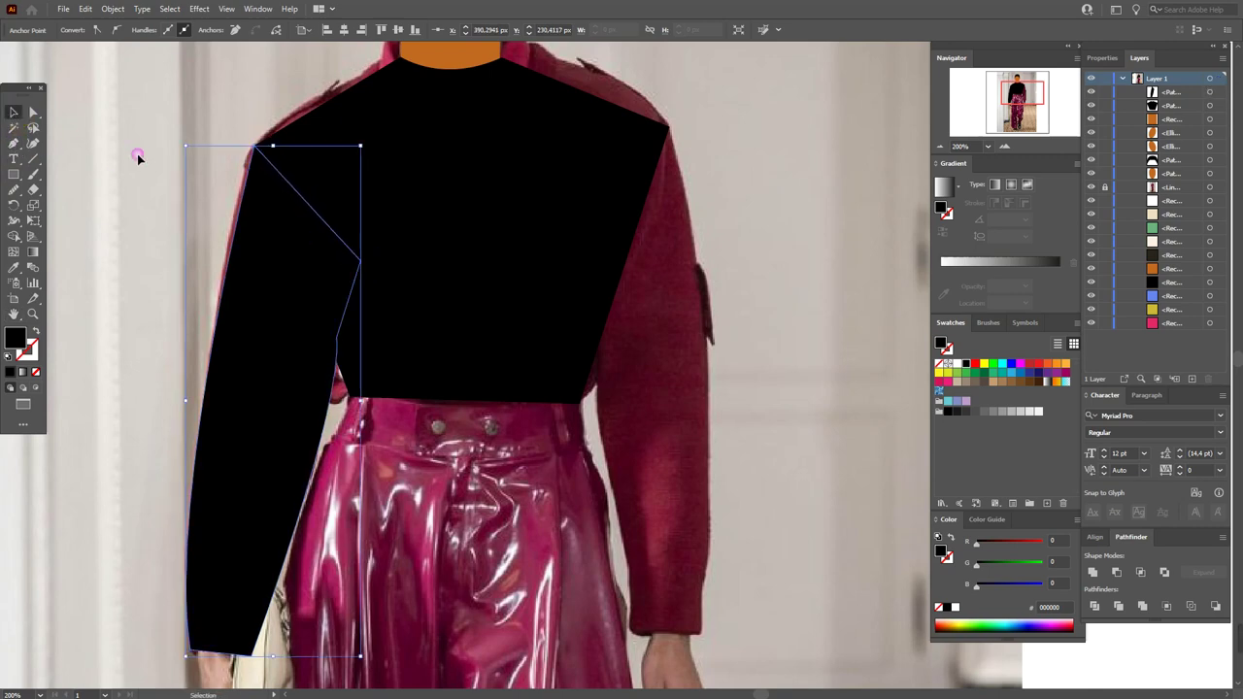
{"action": "left_click", "coordinate": [136, 158]}
Trace the opposite sleeve with the Pen tool, curving down its outer edge from the shoulder and across the cuff
{"action": "left_click", "coordinate": [14, 312]}
{"action": "left_click_drag", "start_coordinate": [600, 359], "coordinate": [395, 345]}
{"action": "left_click", "coordinate": [14, 143]}
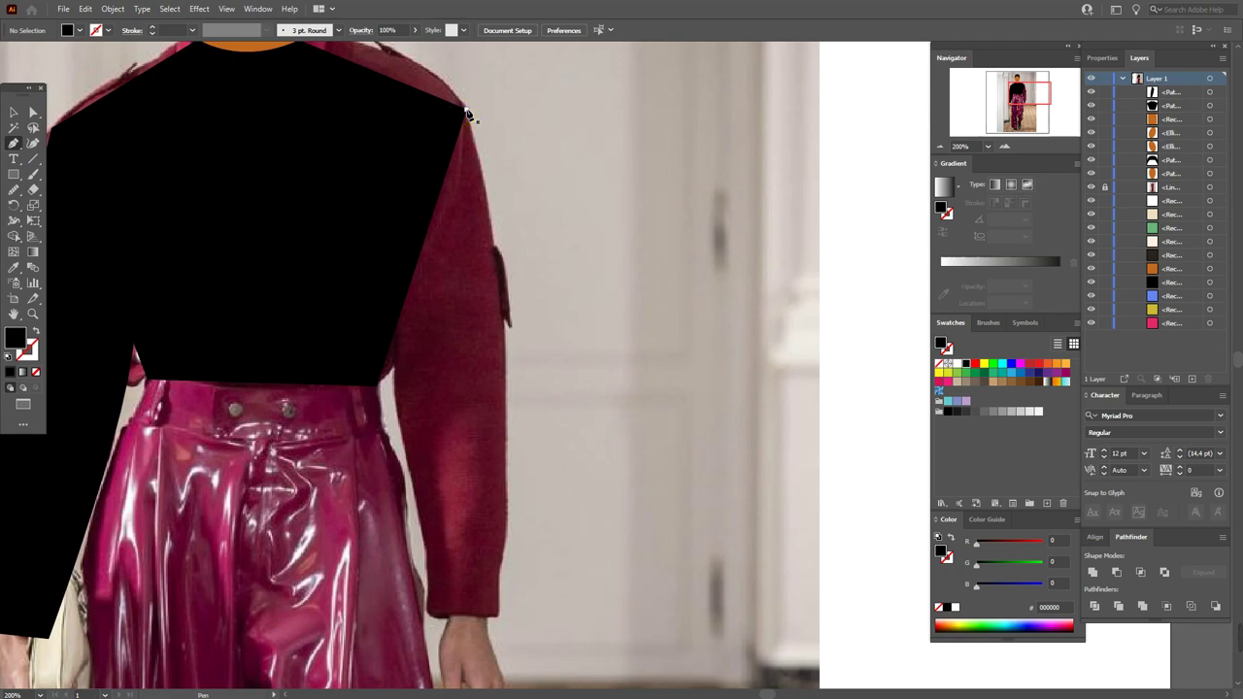
{"action": "left_click", "coordinate": [466, 113]}
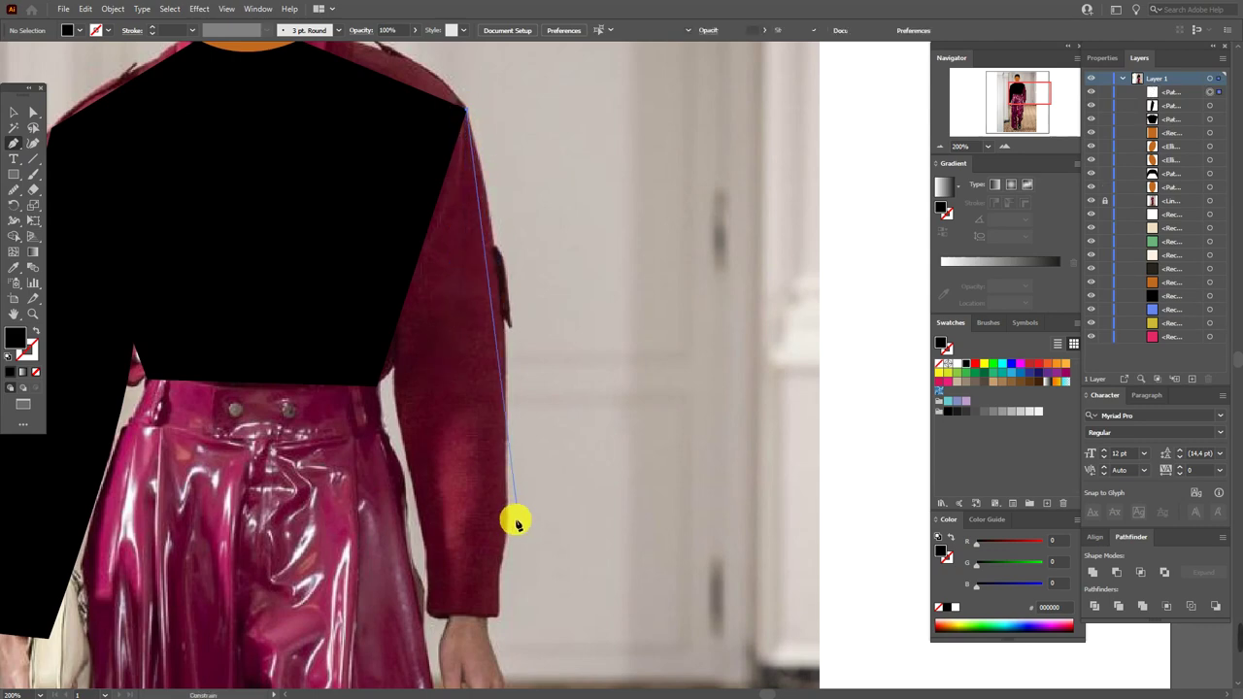
{"action": "left_click", "coordinate": [498, 606]}
{"action": "left_click_drag", "start_coordinate": [498, 619], "coordinate": [445, 640]}
{"action": "left_click", "coordinate": [498, 453]}
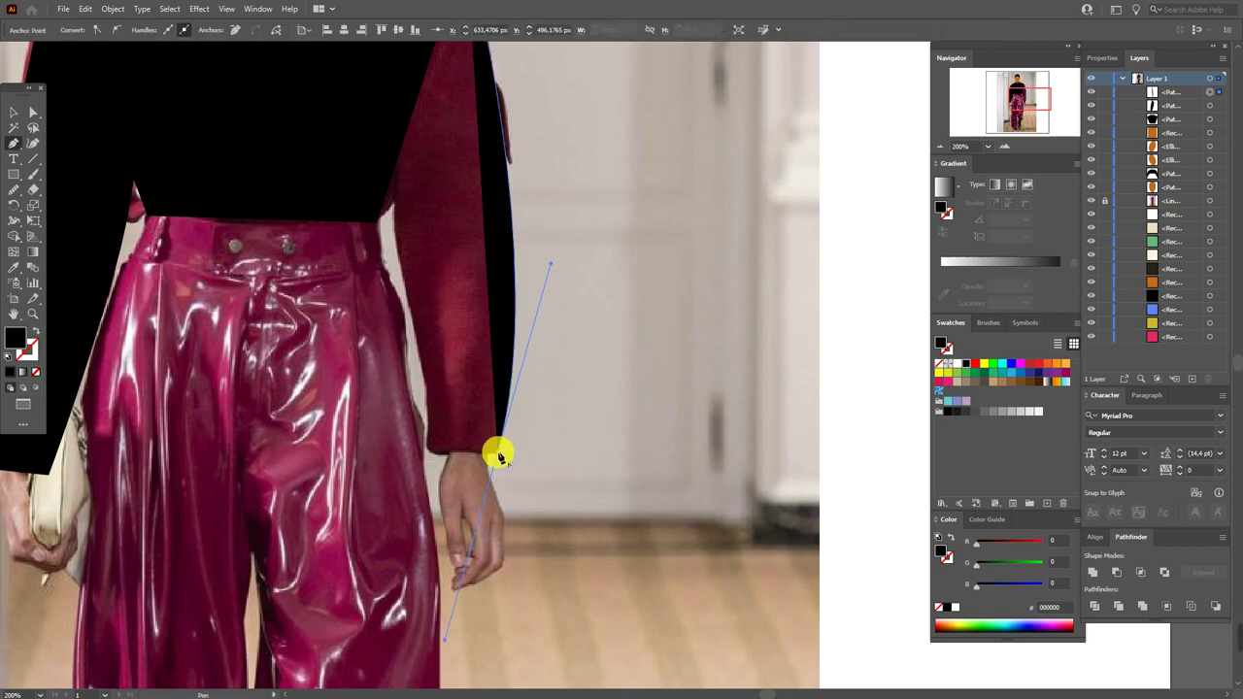
{"action": "left_click", "coordinate": [427, 454]}
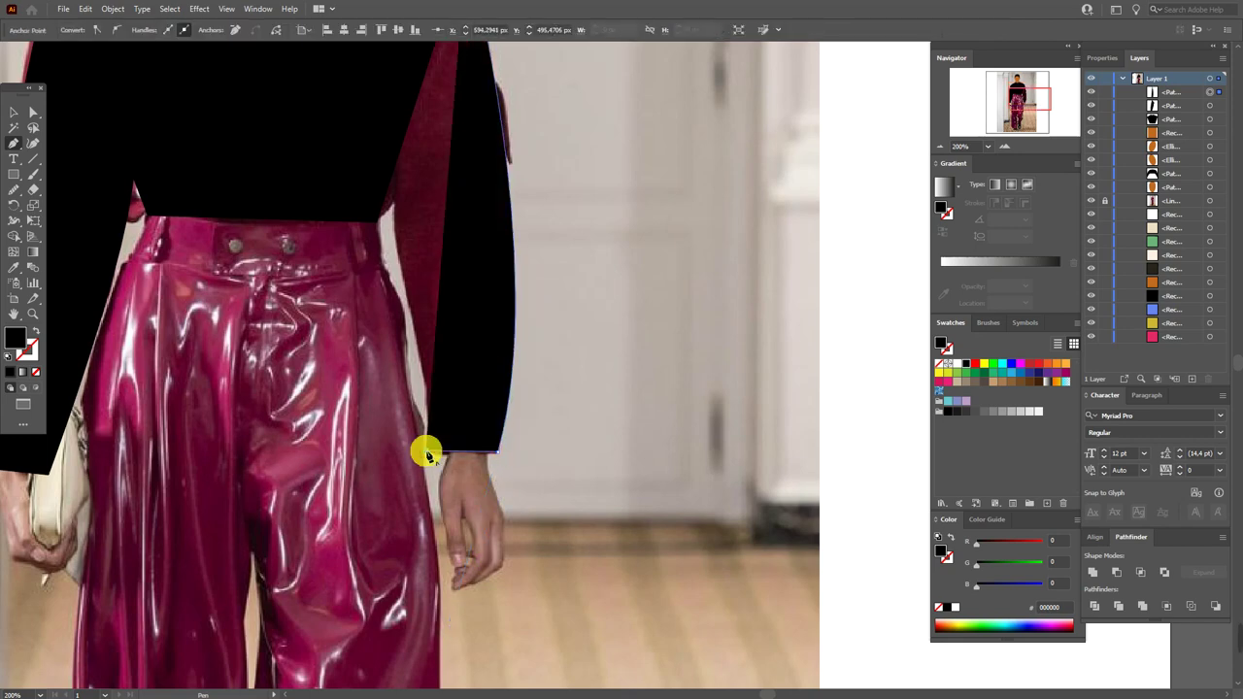
Curve the opposite sleeve's inner edge up to the armpit, overlap it onto the torso and close the path at the shoulder
{"action": "left_click_drag", "start_coordinate": [383, 154], "coordinate": [369, 108]}
{"action": "left_click_drag", "start_coordinate": [422, 167], "coordinate": [380, 146]}
{"action": "left_click", "coordinate": [13, 313]}
{"action": "left_click_drag", "start_coordinate": [455, 309], "coordinate": [426, 492]}
{"action": "left_click", "coordinate": [13, 143]}
{"action": "left_click", "coordinate": [356, 333]}
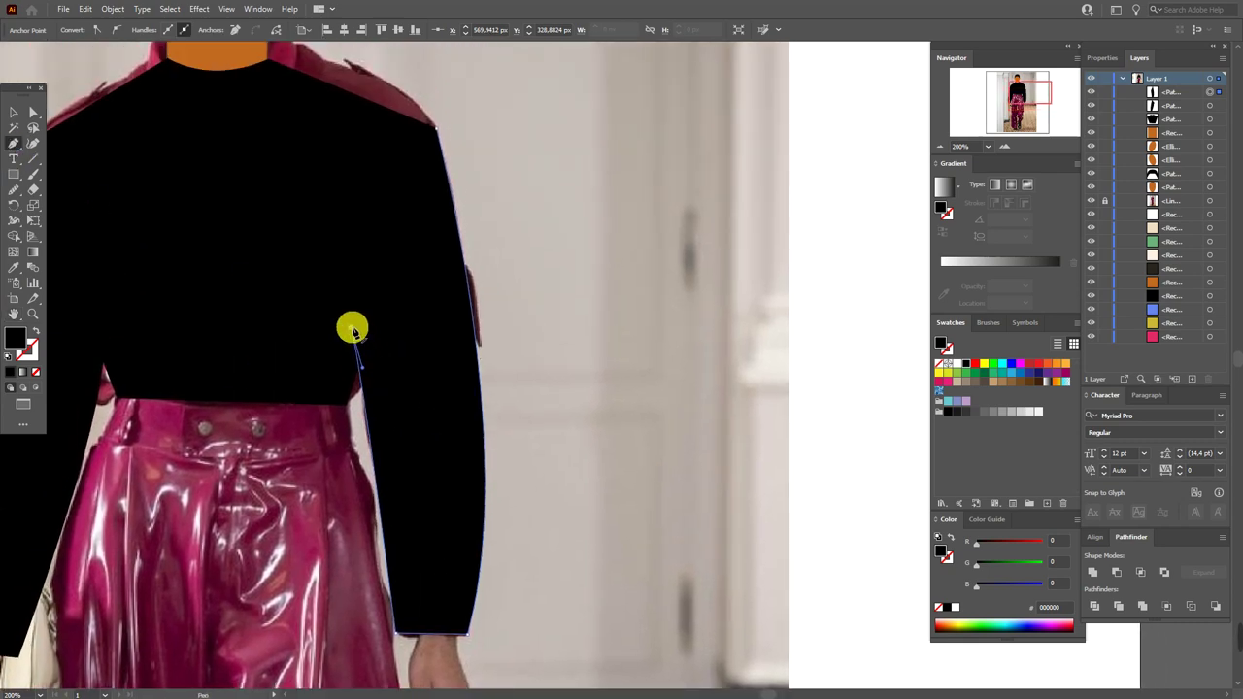
{"action": "left_click", "coordinate": [439, 133]}
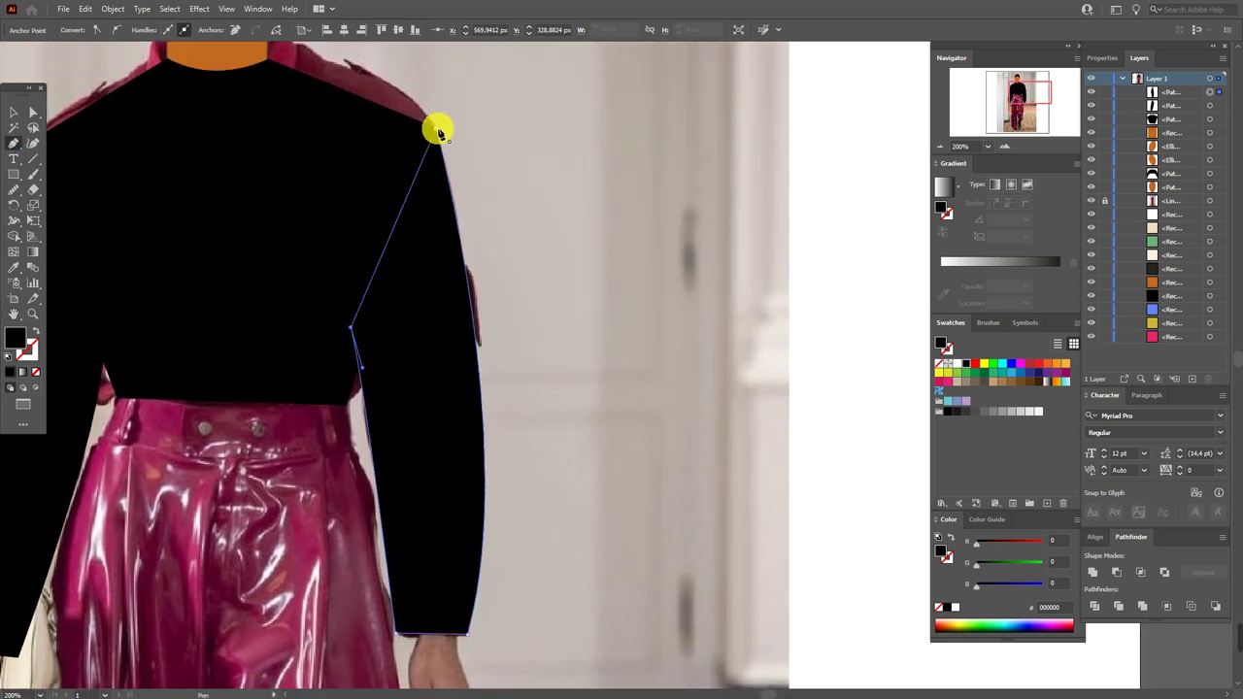
Select the torso and both sleeve shapes together for uniting with Pathfinder
{"action": "left_click", "coordinate": [13, 111]}
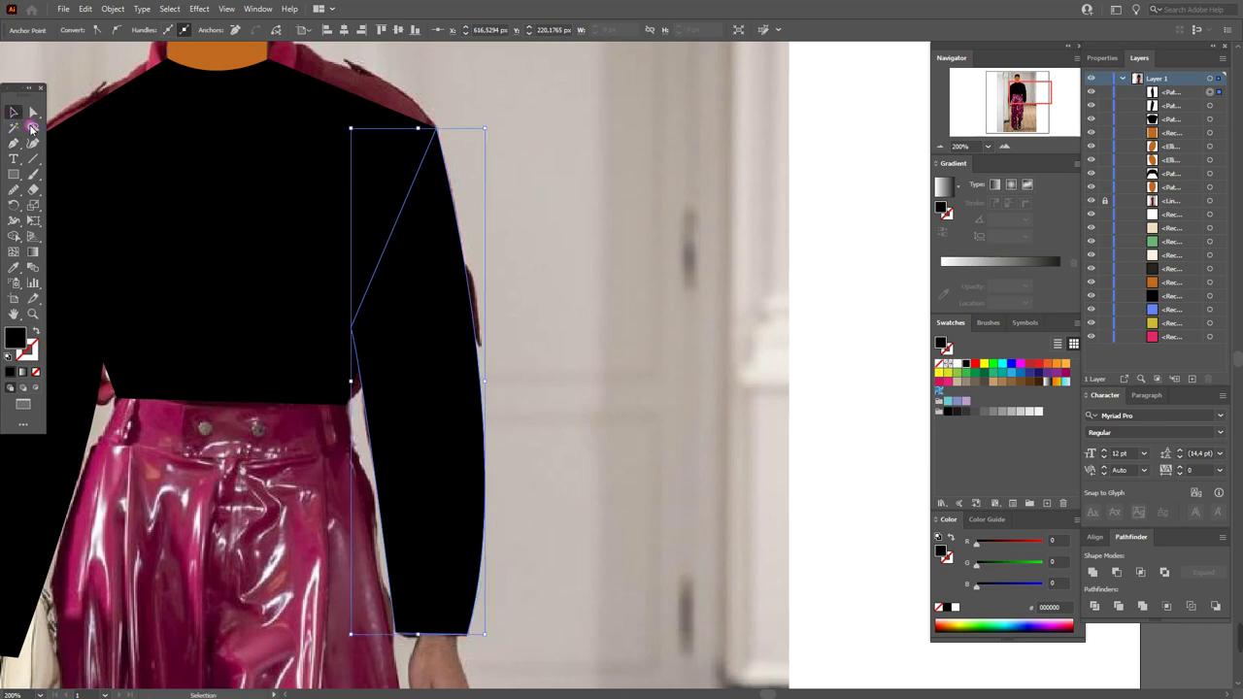
{"action": "left_click", "coordinate": [294, 292], "text": "shift"}
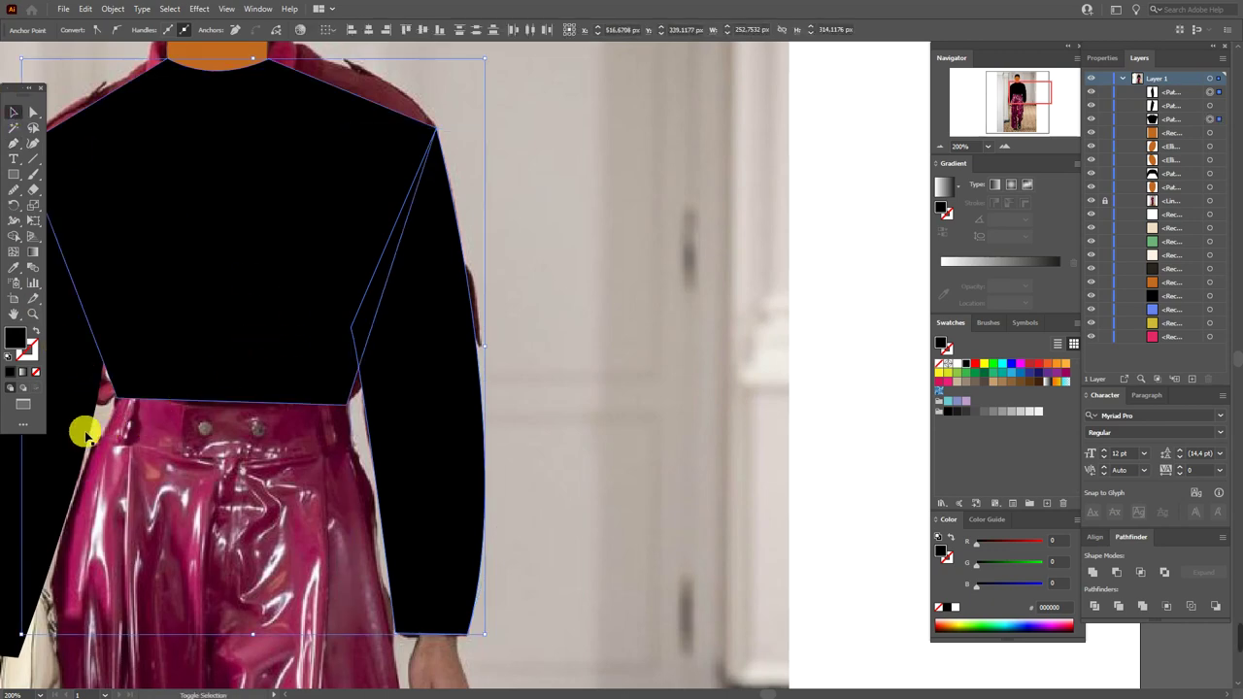
{"action": "left_click", "coordinate": [13, 313]}
{"action": "left_click_drag", "start_coordinate": [272, 321], "coordinate": [439, 331]}
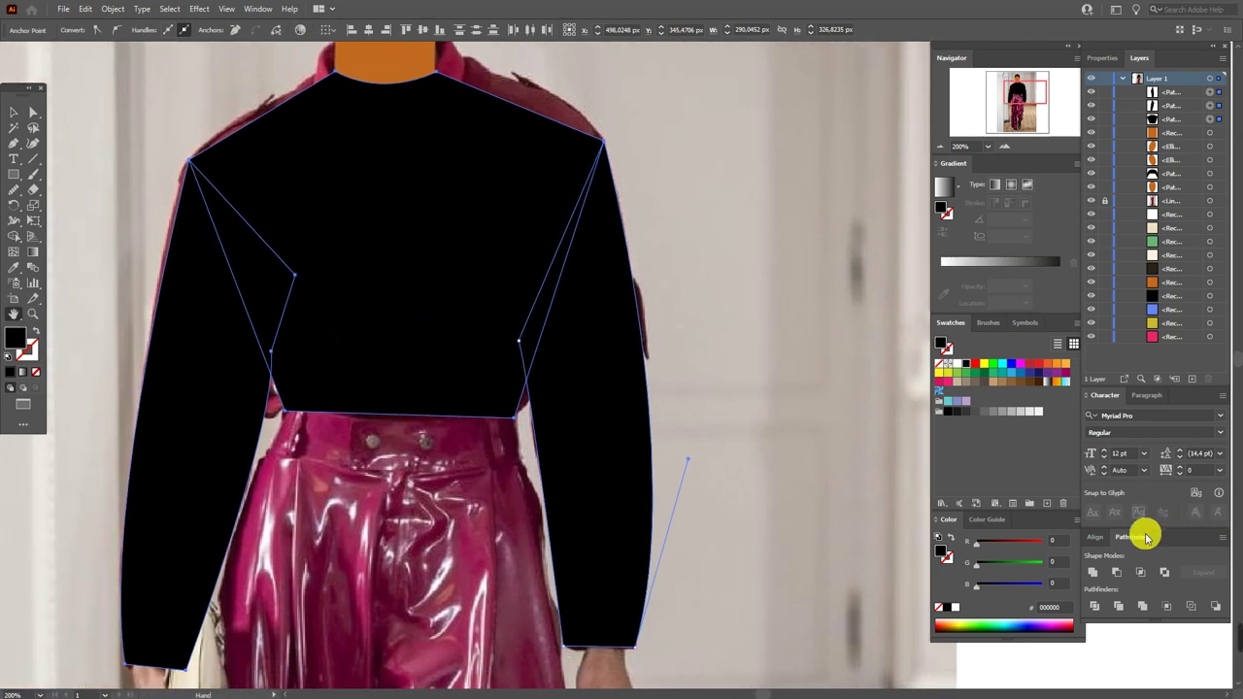
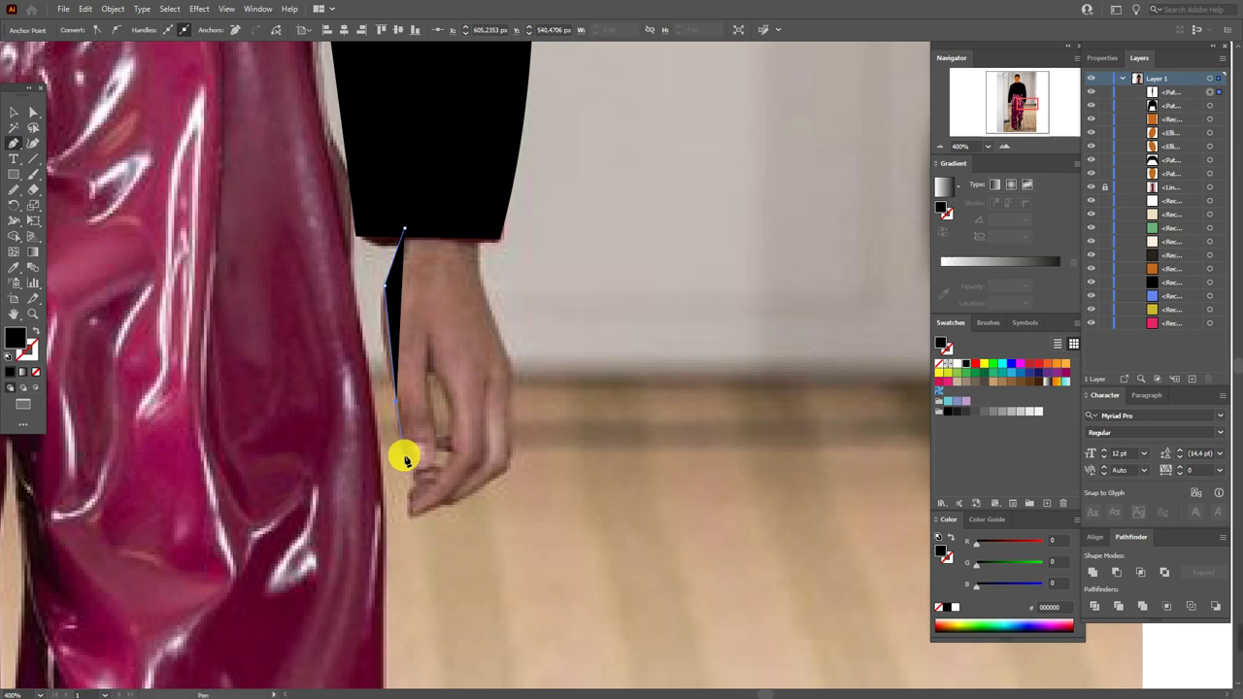
Trace the free hand's thumb tip with the Pen tool, outlining the gap between thumb and fingers down to the fingertips
{"action": "left_click", "coordinate": [405, 455]}
{"action": "left_click", "coordinate": [435, 452]}
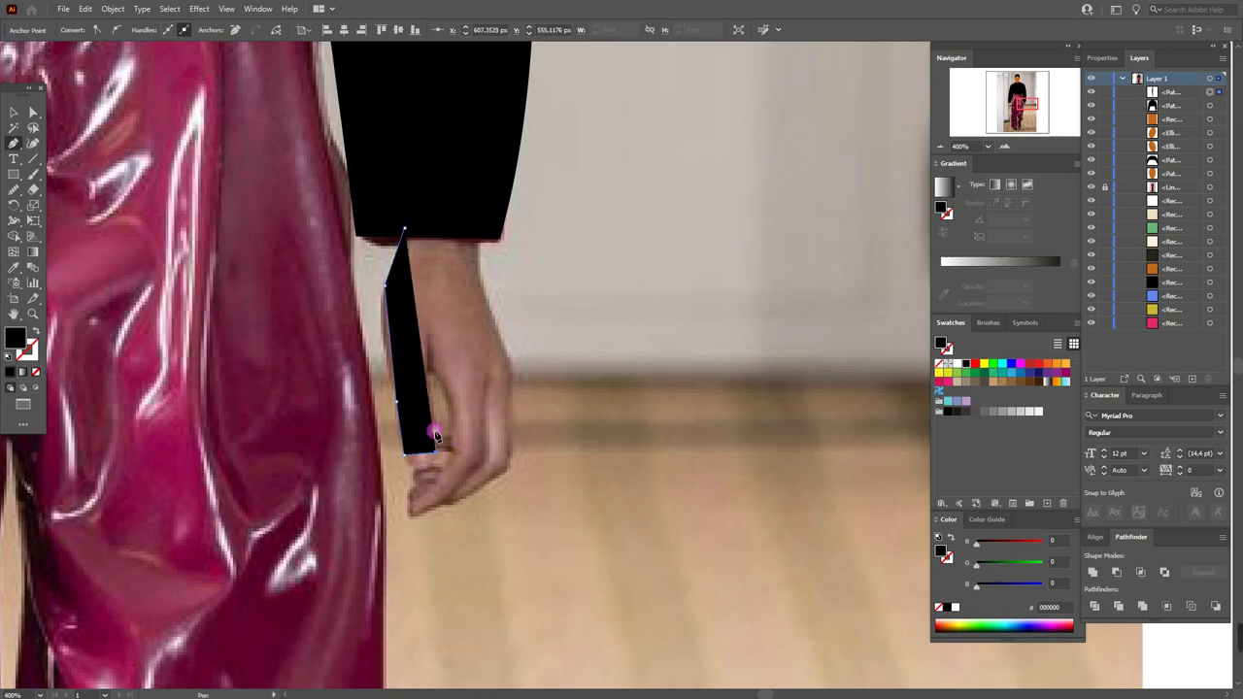
{"action": "left_click", "coordinate": [432, 355]}
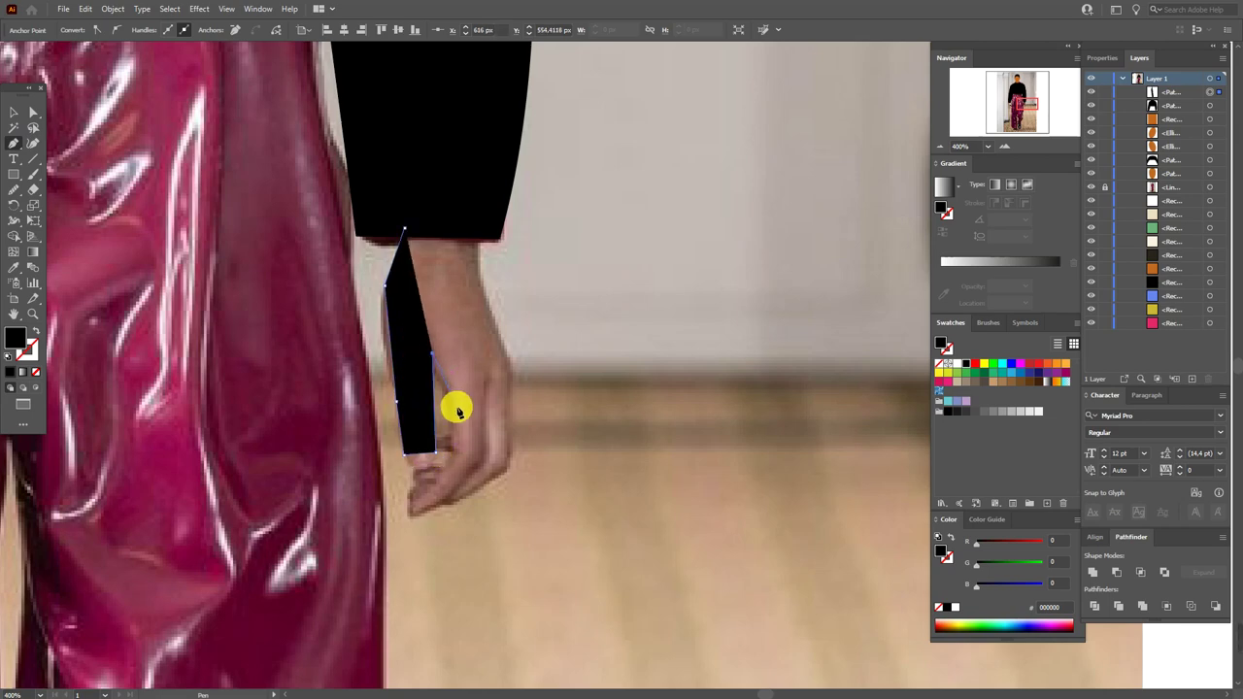
{"action": "left_click", "coordinate": [457, 407]}
{"action": "left_click", "coordinate": [443, 472]}
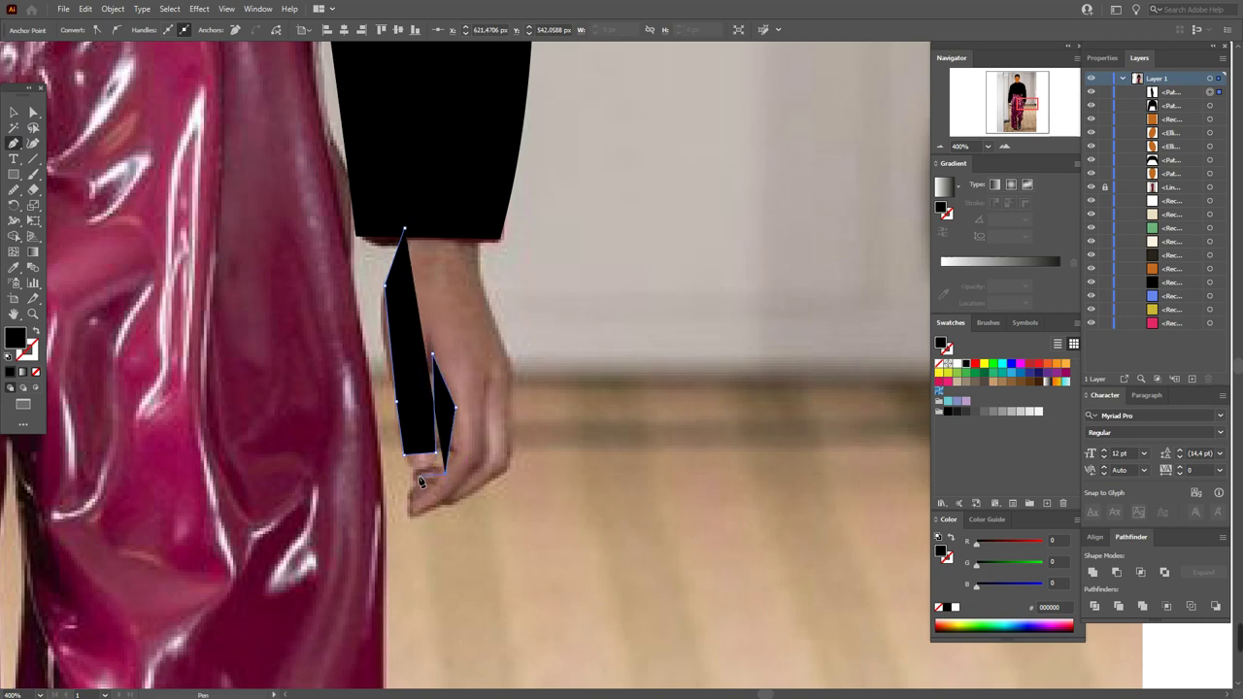
{"action": "left_click", "coordinate": [412, 475]}
Continue the free hand's outline around the curled fingers, knuckles and wrist, closing the path over the sleeve cuff
{"action": "left_click_drag", "start_coordinate": [409, 513], "coordinate": [505, 479]}
{"action": "left_click", "coordinate": [506, 475]}
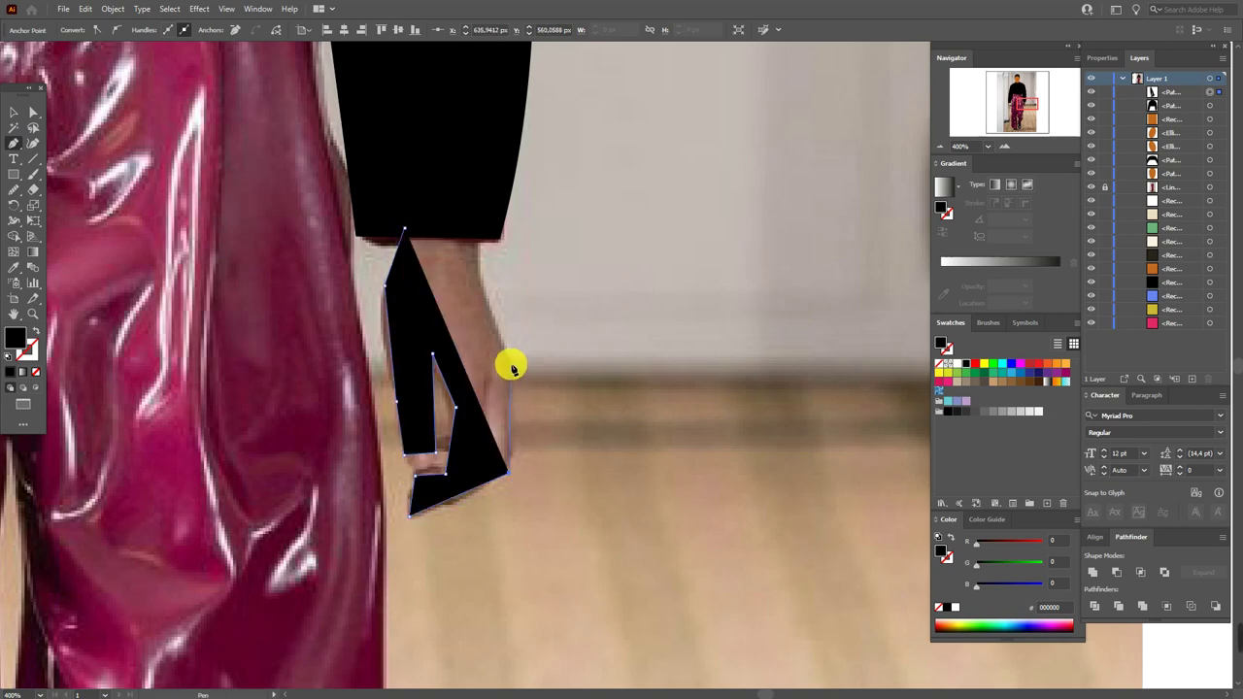
{"action": "left_click", "coordinate": [512, 363]}
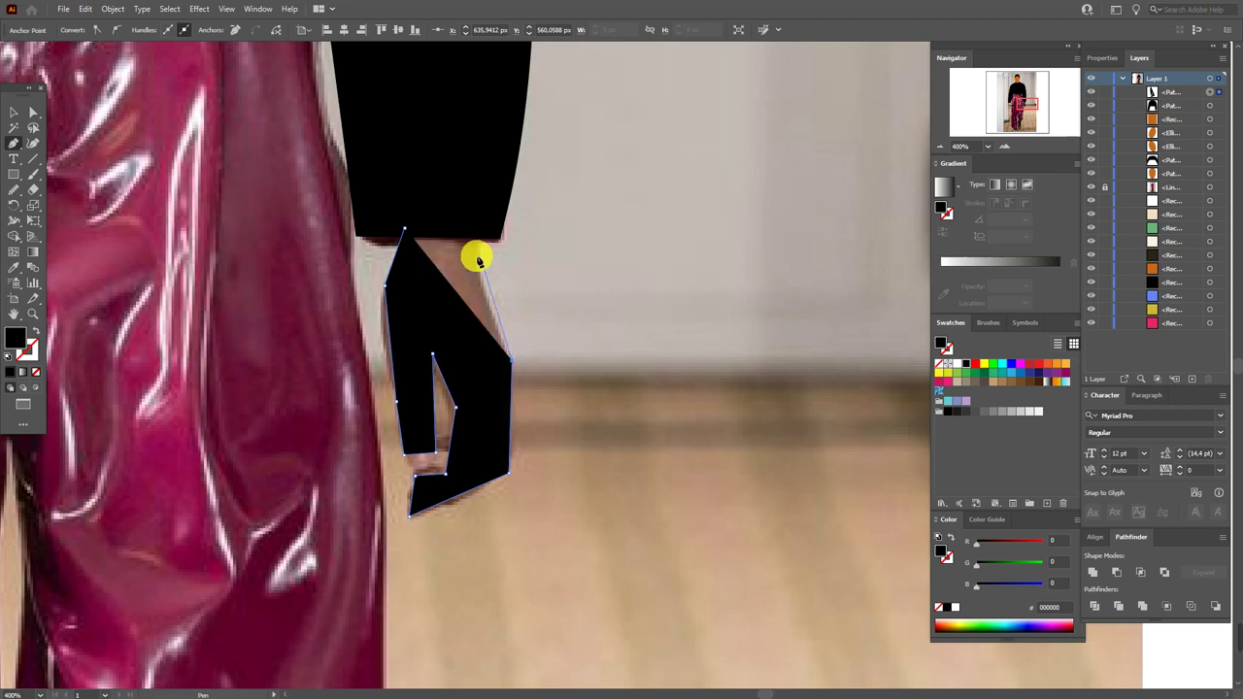
{"action": "left_click_drag", "start_coordinate": [479, 271], "coordinate": [489, 241]}
{"action": "left_click", "coordinate": [483, 223]}
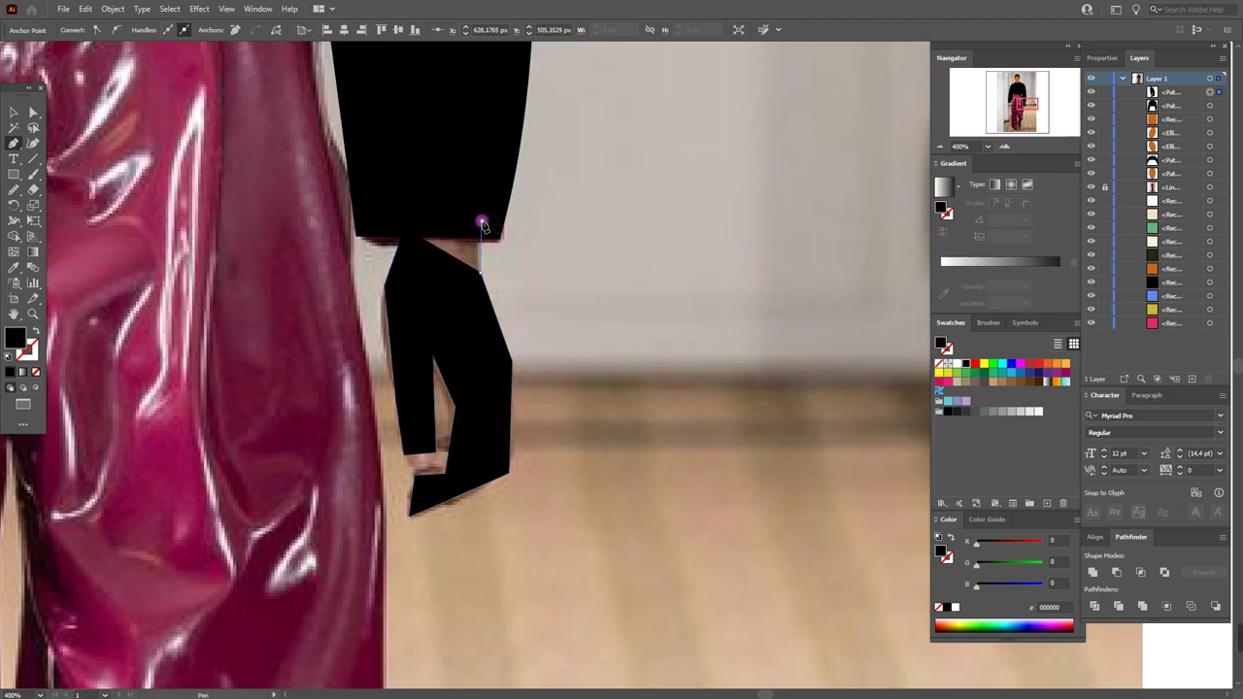
{"action": "left_click", "coordinate": [406, 231]}
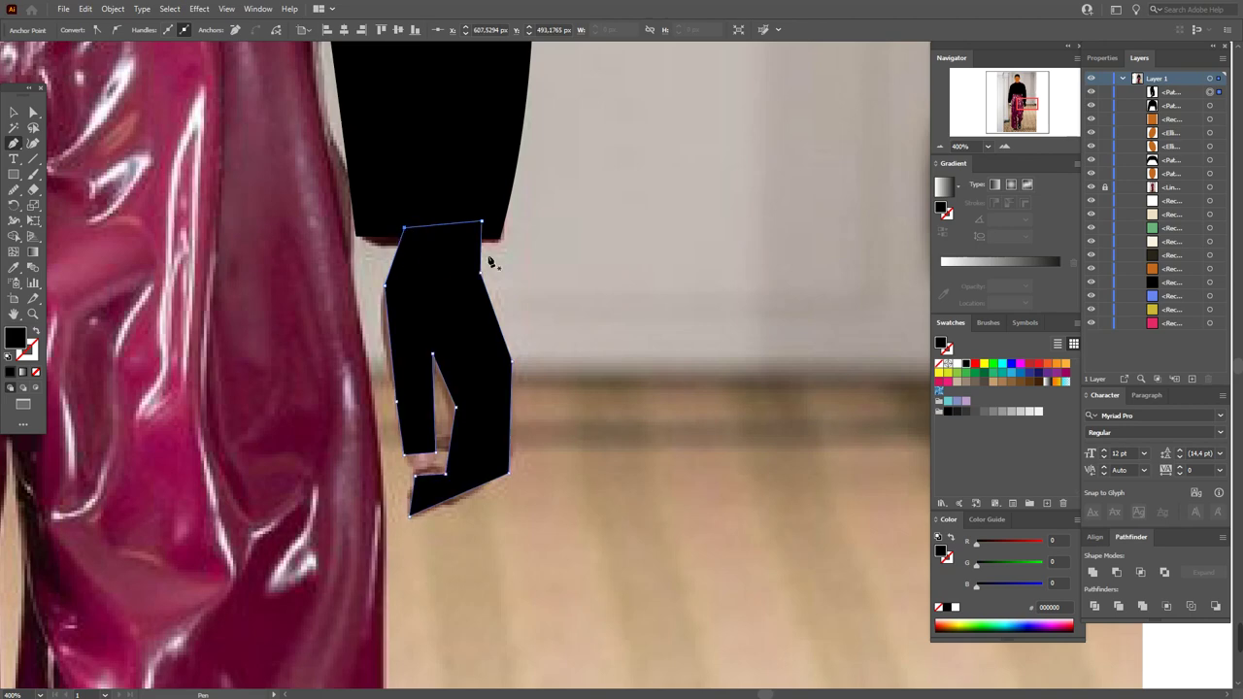
Round both end corners of the free hand's thumb into a semicircular tip
{"action": "left_click", "coordinate": [33, 112]}
{"action": "left_click", "coordinate": [681, 272]}
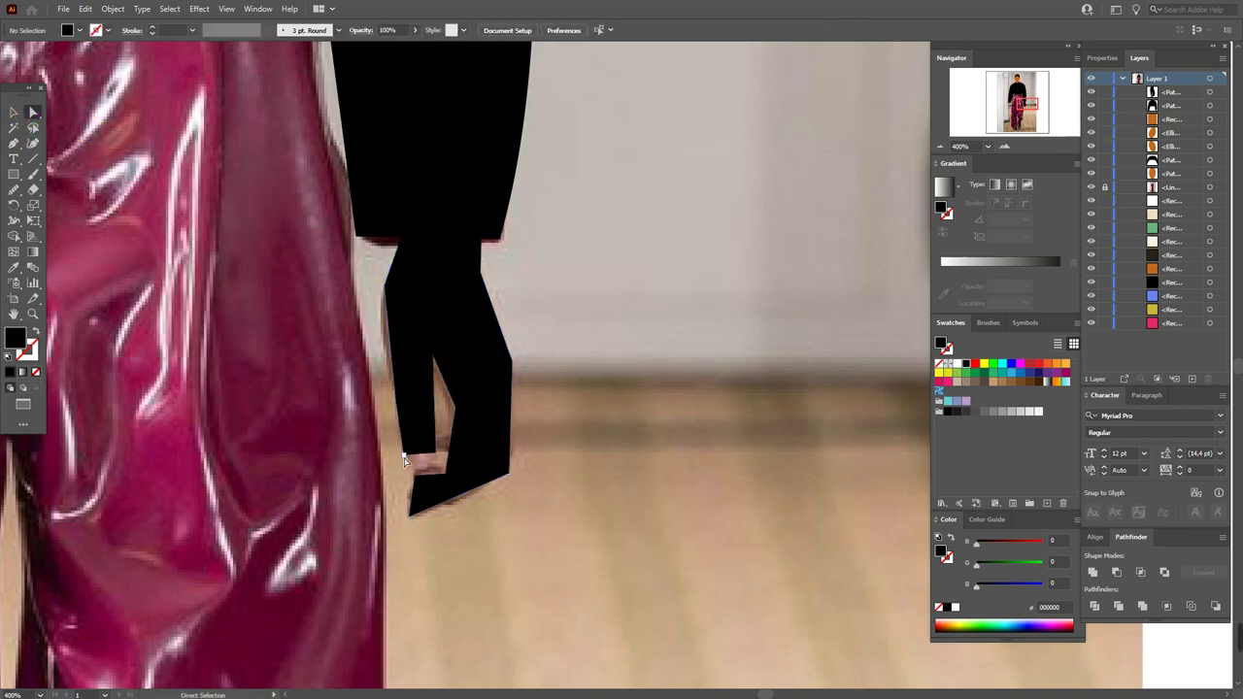
{"action": "left_click", "coordinate": [436, 458]}
{"action": "left_click_drag", "start_coordinate": [419, 448], "coordinate": [416, 419]}
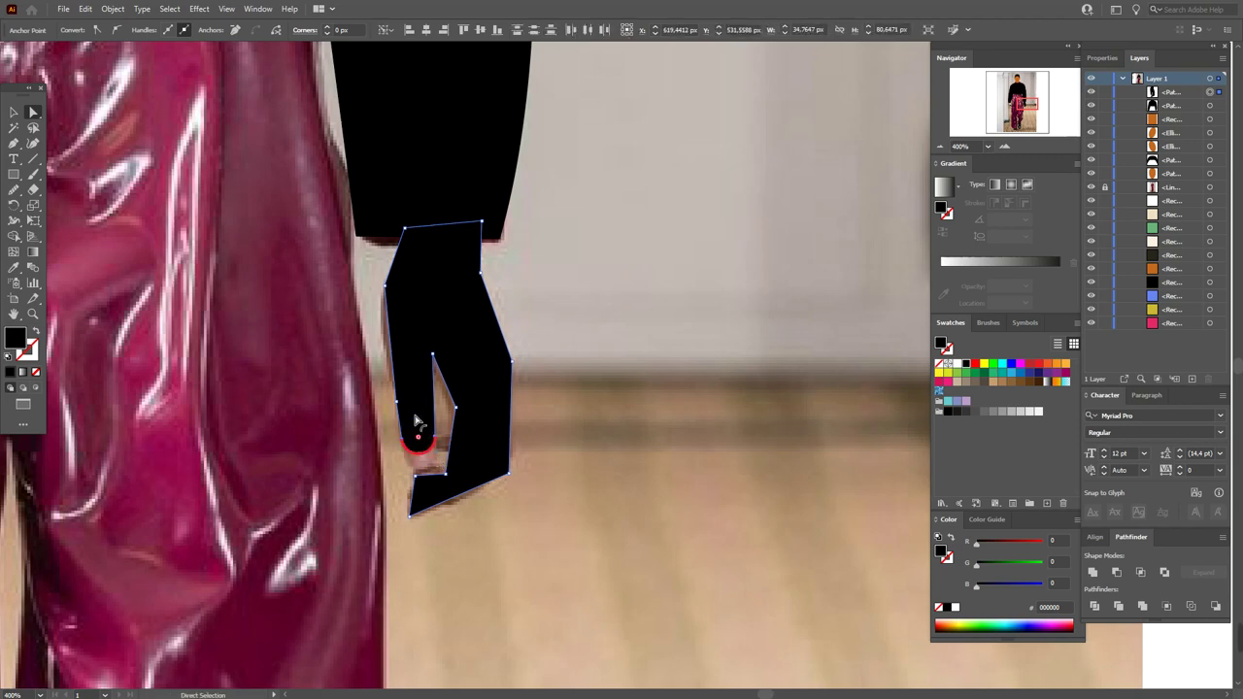
{"action": "left_click", "coordinate": [593, 444]}
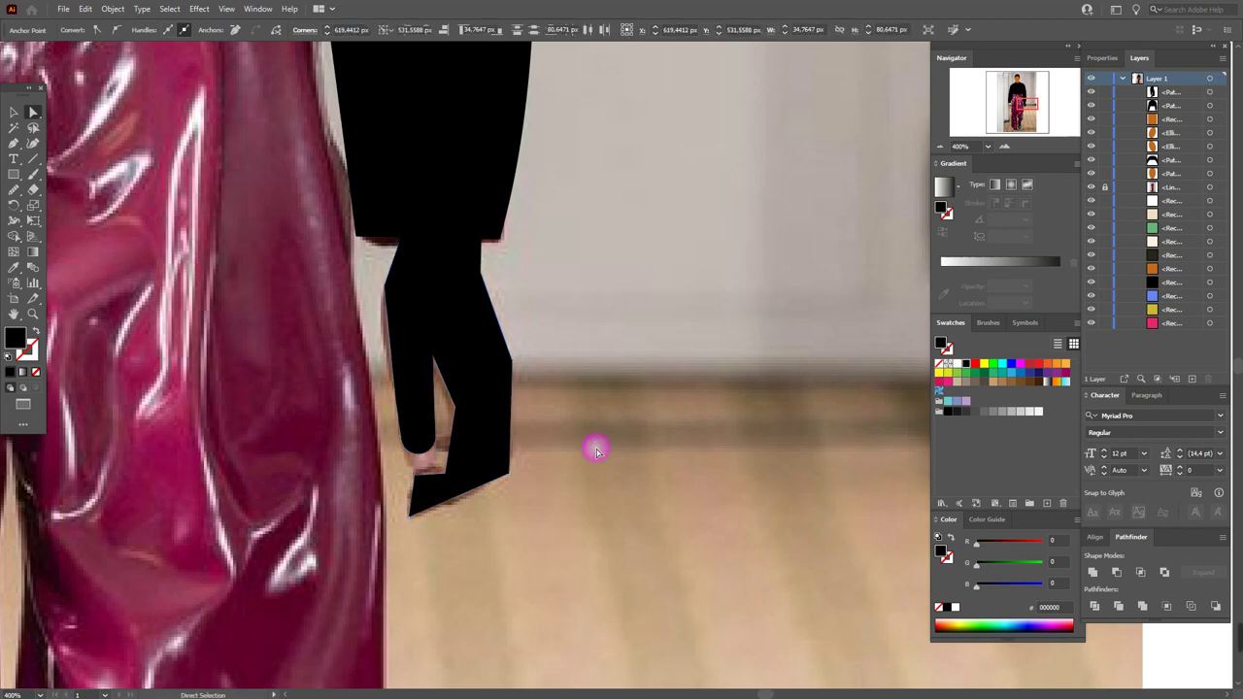
Round the curled fingertip's two corners by about 5.8 px and 2.5 px, and round the inner corner beside it
{"action": "left_click", "coordinate": [416, 481]}
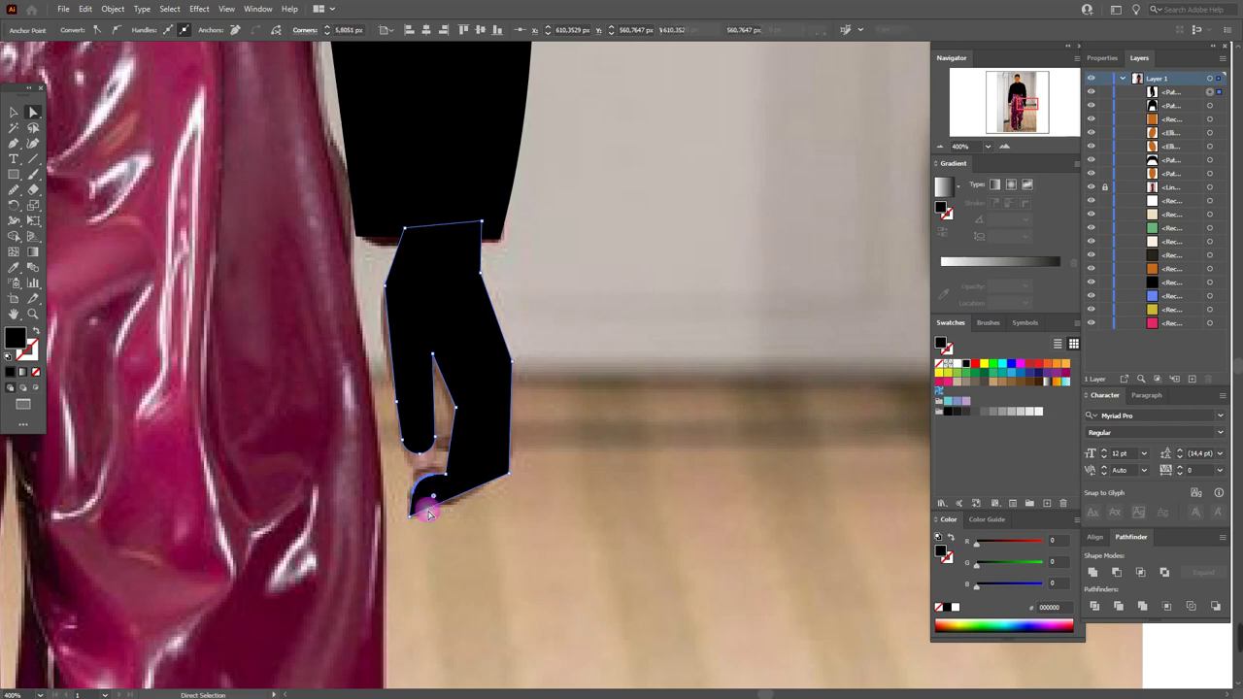
{"action": "left_click", "coordinate": [412, 515]}
{"action": "left_click", "coordinate": [420, 510]}
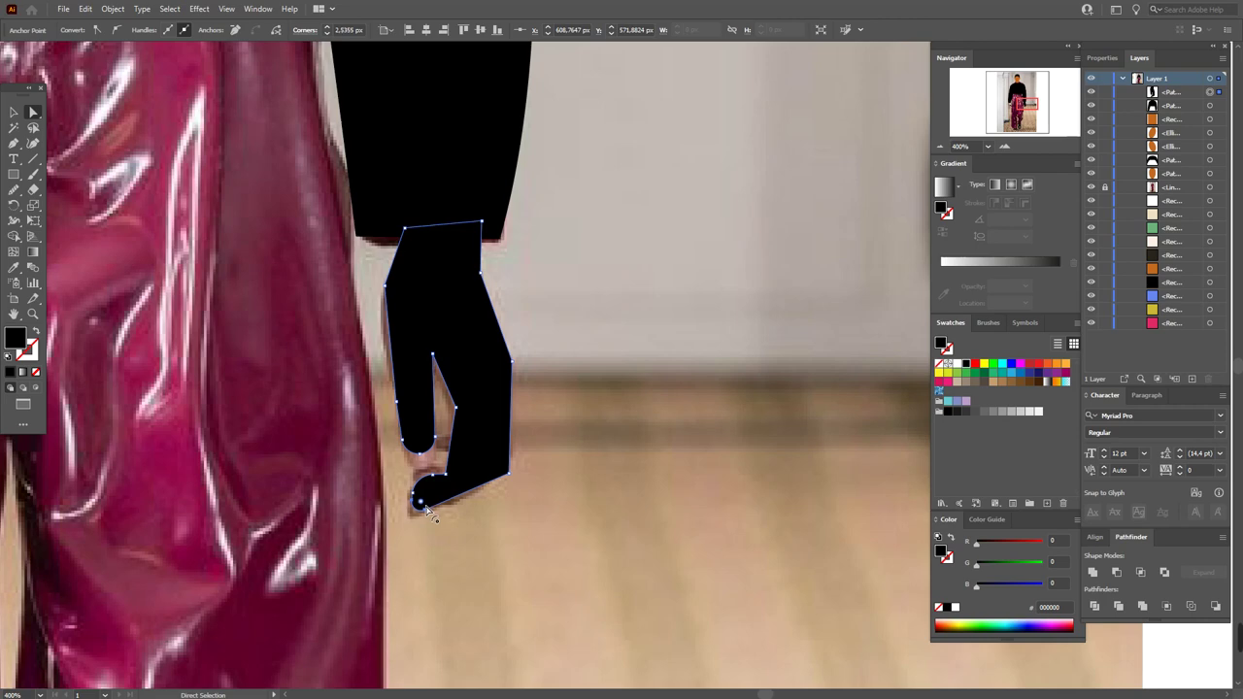
{"action": "left_click", "coordinate": [454, 481]}
{"action": "left_click", "coordinate": [437, 471]}
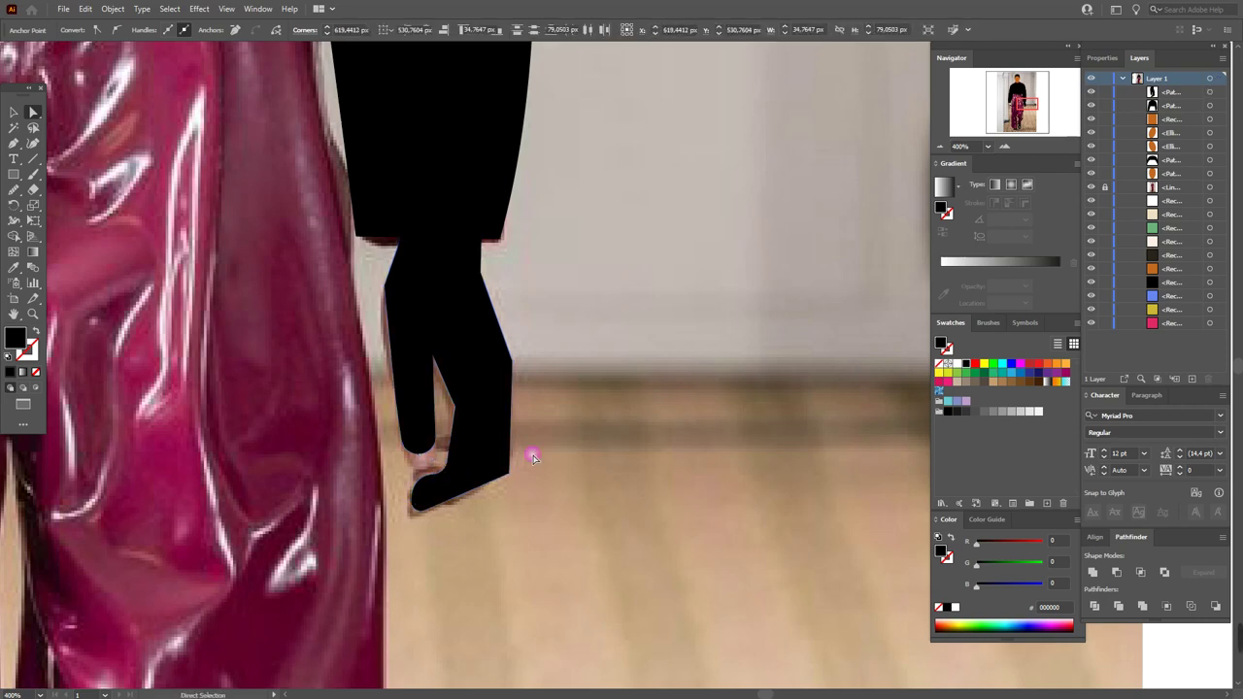
Round the inner finger bend by about 4.4 px and soften the peak of the gap beside the thumb
{"action": "left_click", "coordinate": [467, 418]}
{"action": "left_click", "coordinate": [456, 412]}
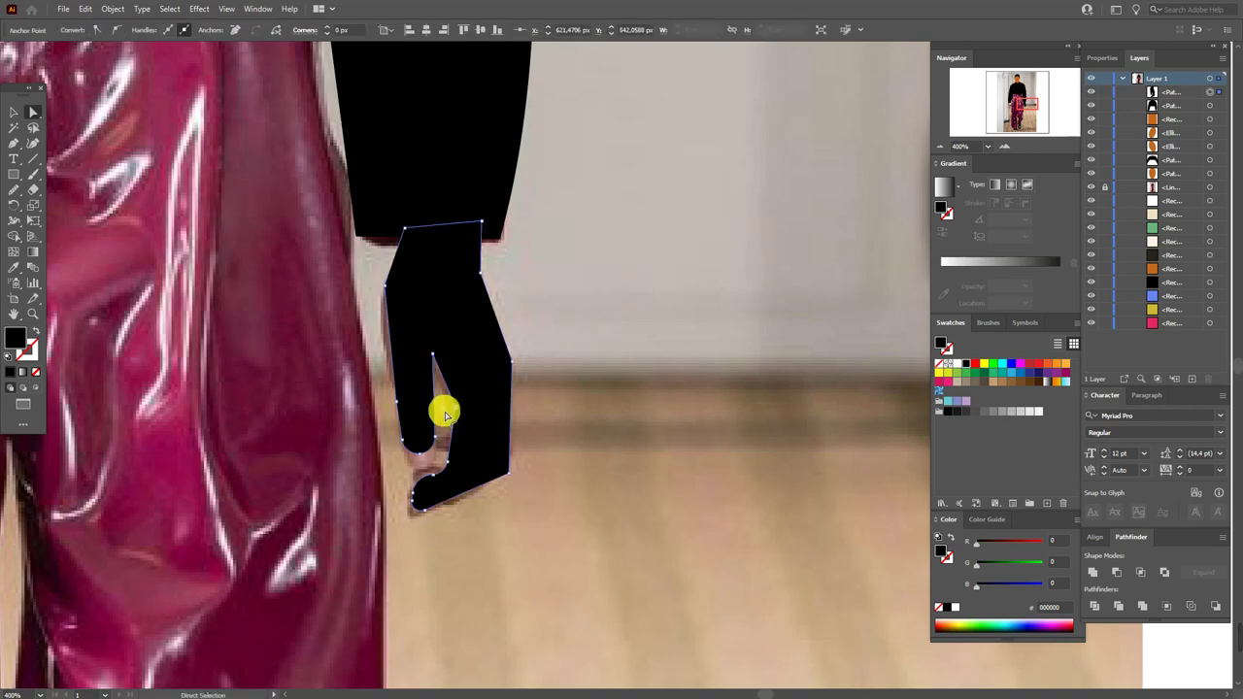
{"action": "left_click", "coordinate": [435, 352]}
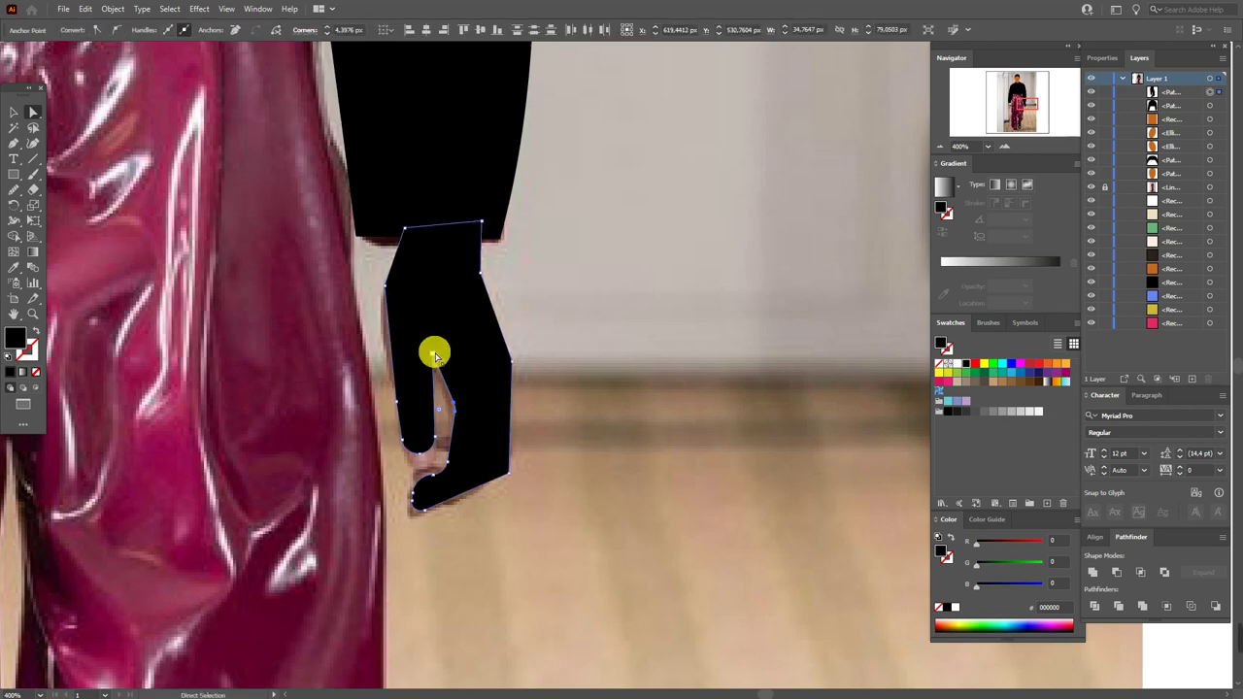
{"action": "left_click", "coordinate": [437, 368]}
Round the hand's upper outer knuckle by about 12 px and the outer wrist corner by about 5.6 px
{"action": "left_click", "coordinate": [513, 364]}
{"action": "left_click", "coordinate": [496, 361]}
{"action": "left_click", "coordinate": [479, 280]}
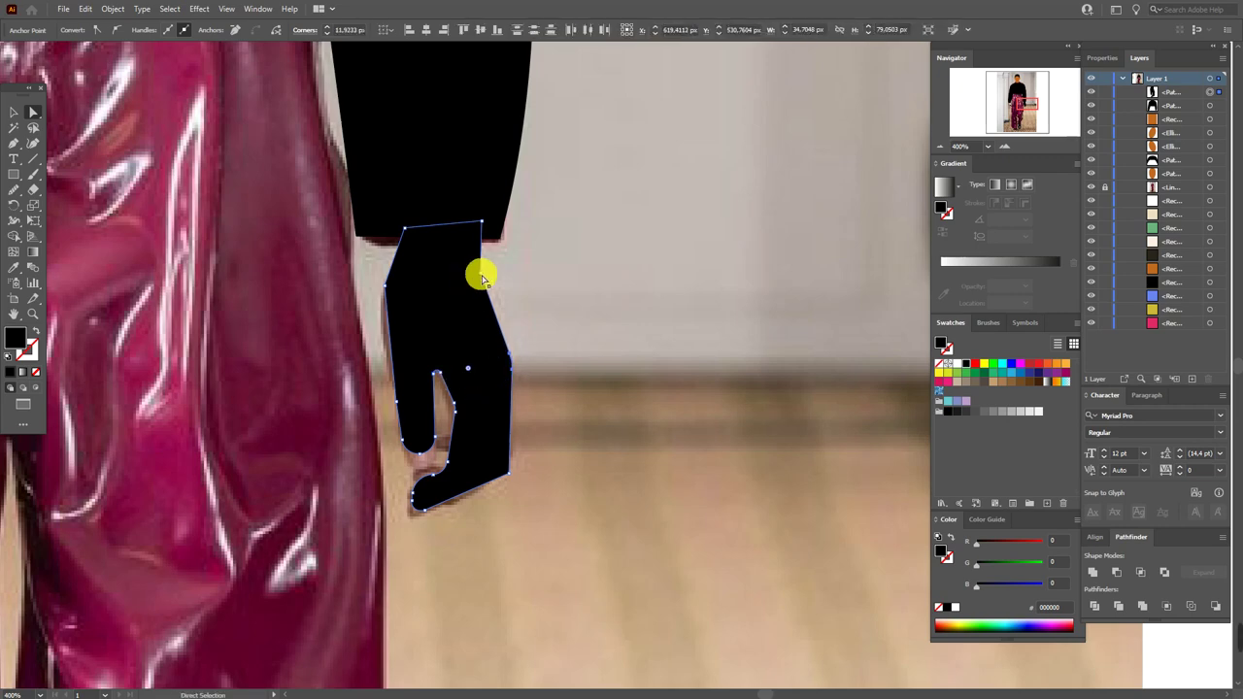
{"action": "left_click", "coordinate": [492, 278]}
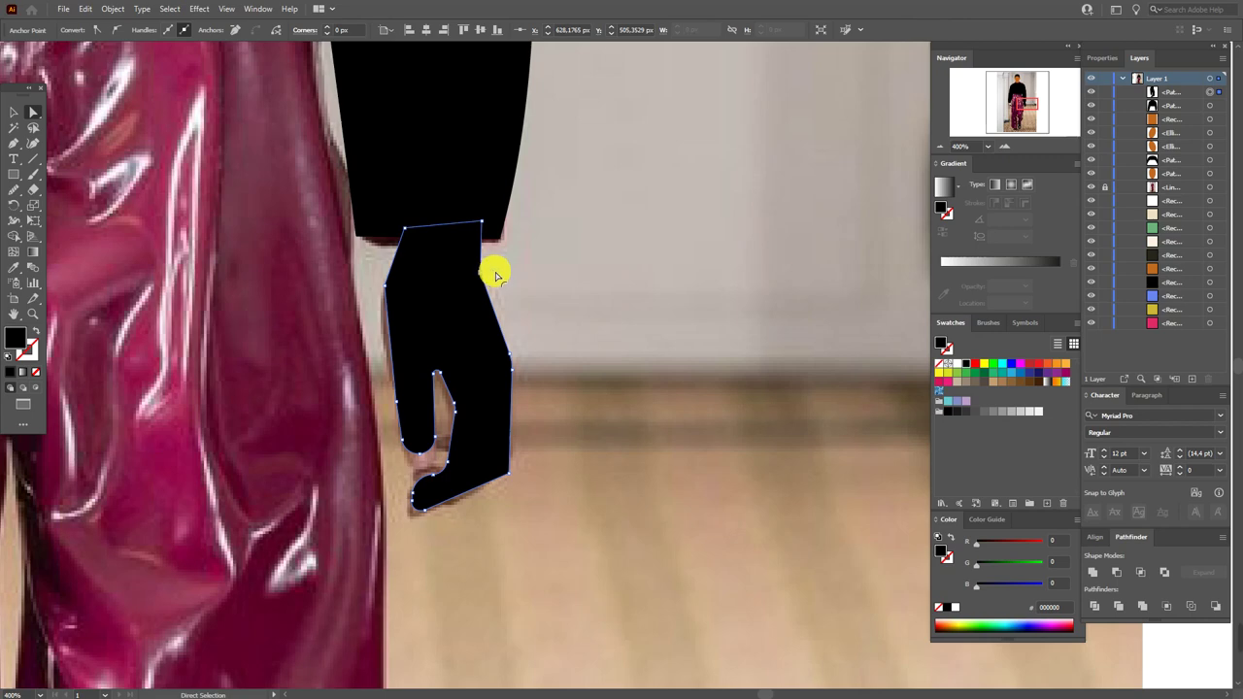
{"action": "left_click", "coordinate": [513, 279]}
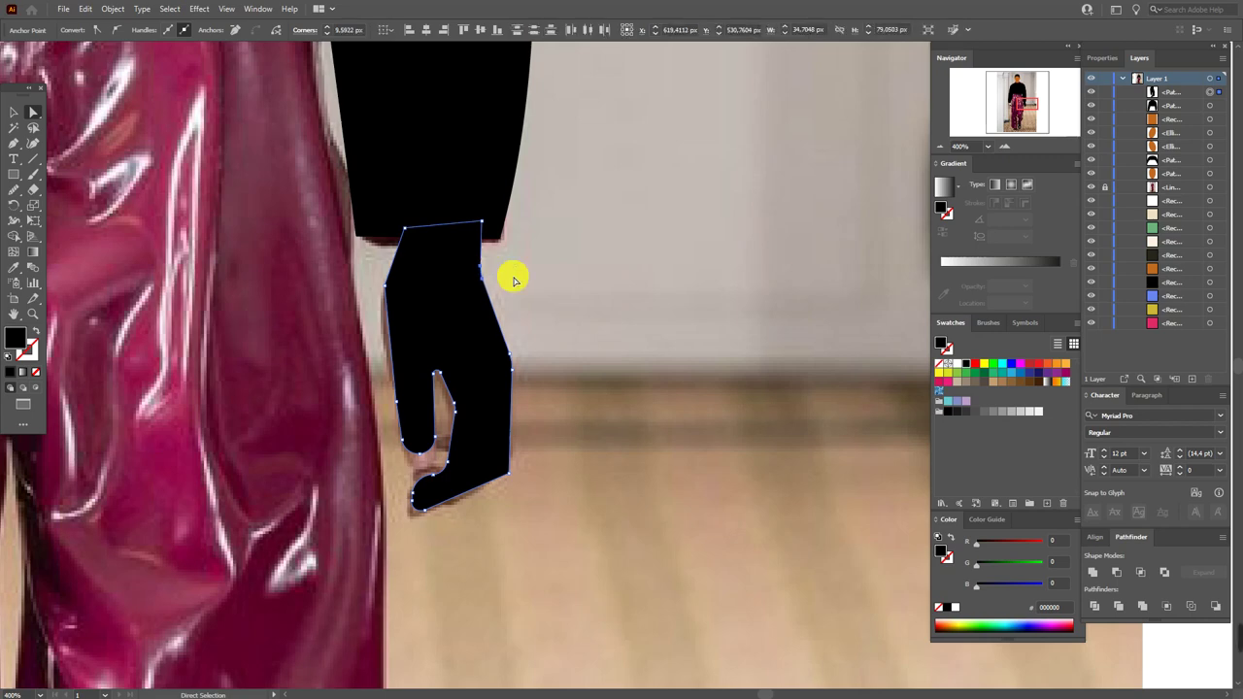
{"action": "left_click", "coordinate": [14, 111]}
{"action": "left_click", "coordinate": [563, 435]}
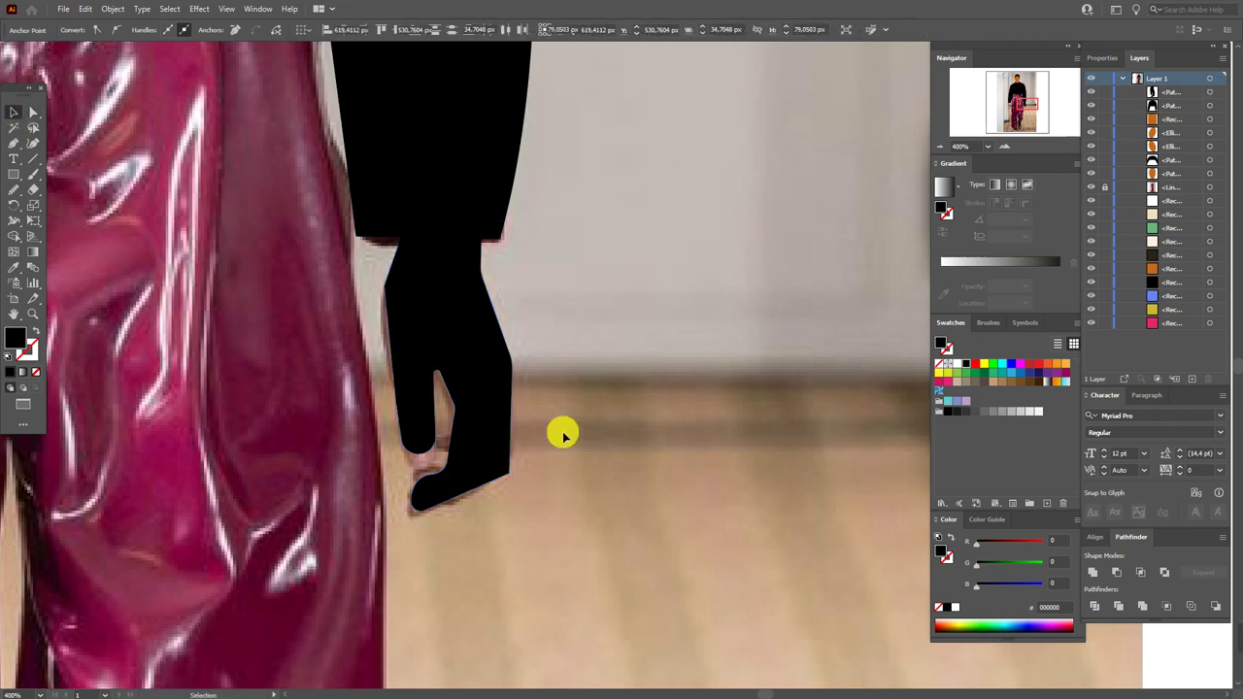
Round the free hand's lower outer knuckle corner where the fingers curl inward
{"action": "left_click", "coordinate": [508, 477]}
{"action": "left_click", "coordinate": [23, 121]}
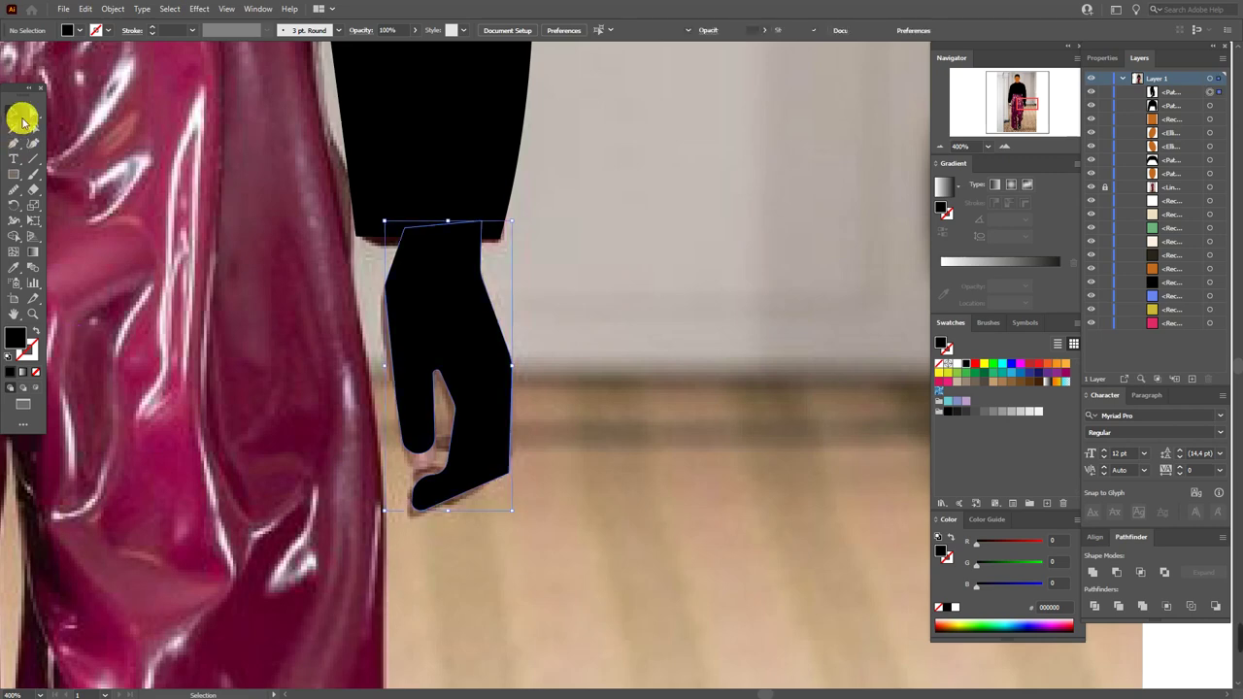
{"action": "left_click", "coordinate": [528, 481]}
{"action": "left_click", "coordinate": [510, 477]}
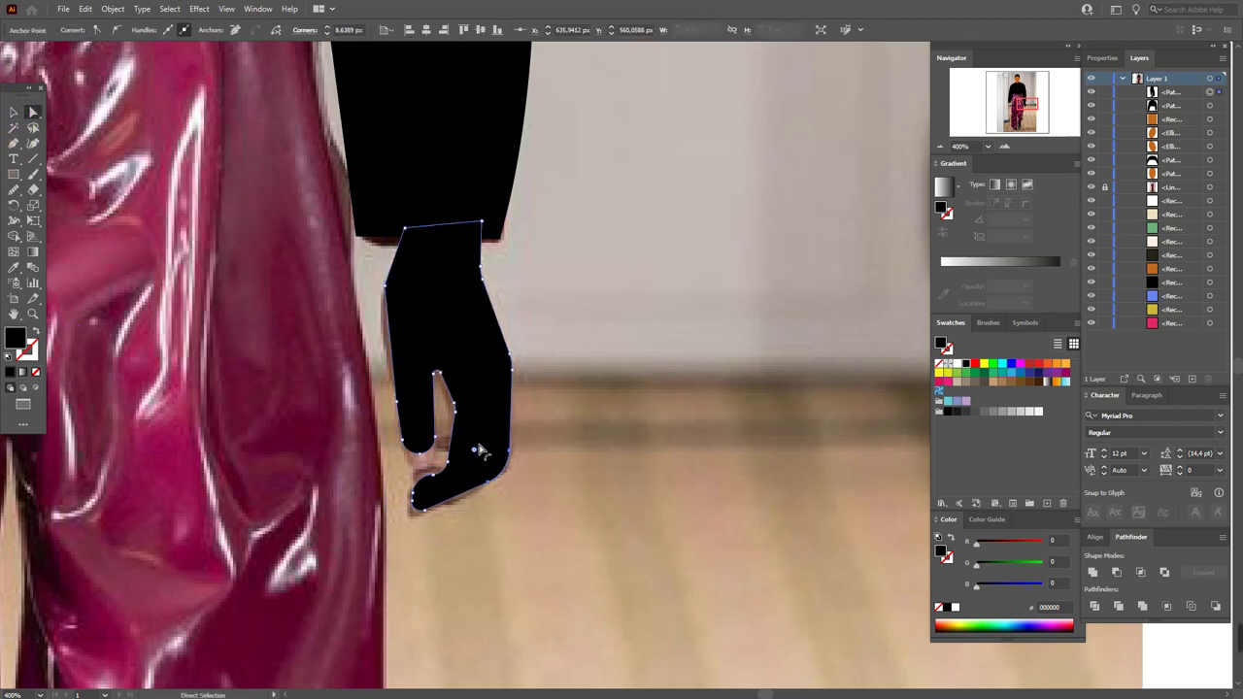
{"action": "left_click", "coordinate": [457, 588]}
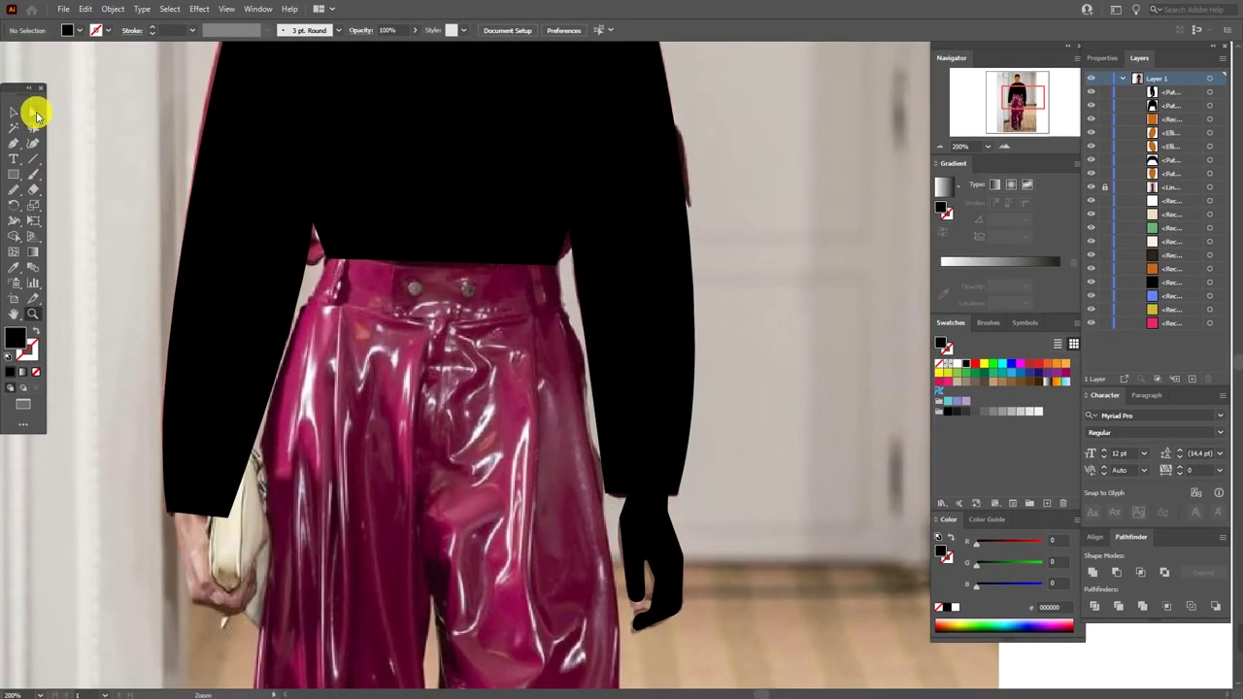
Move the top's handbag-side hem corner slightly down so the bottom edge of the torso runs level
{"action": "left_click", "coordinate": [527, 259]}
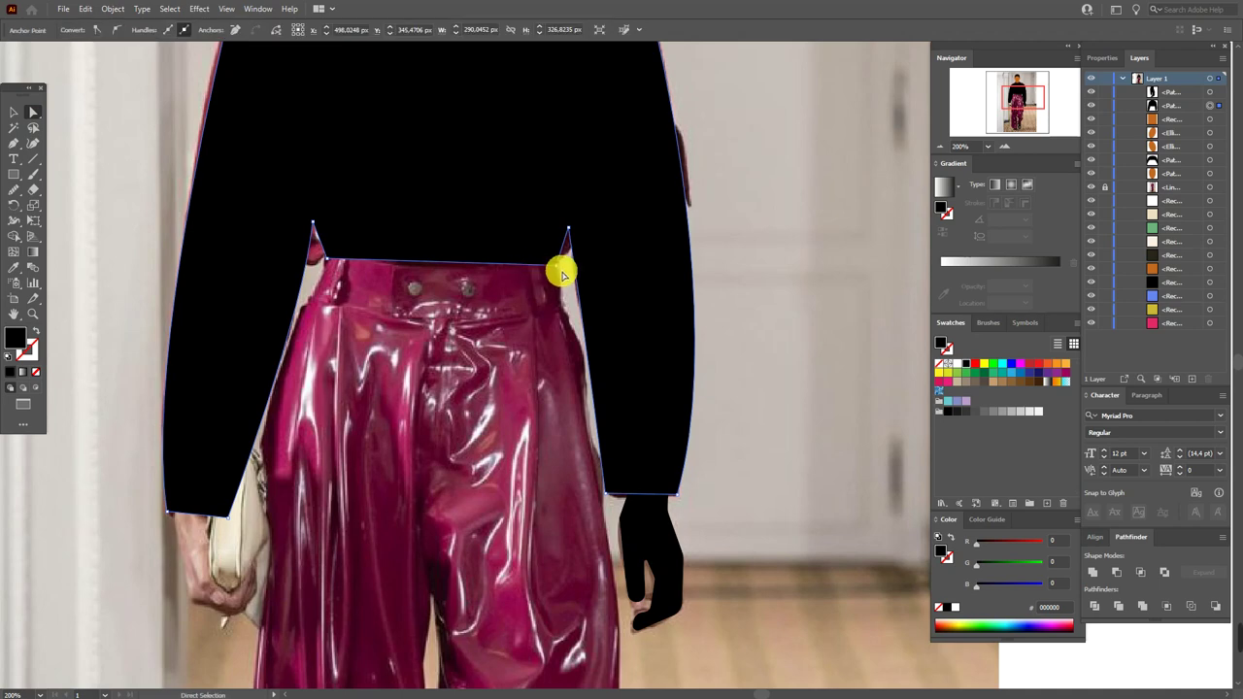
{"action": "left_click", "coordinate": [550, 258]}
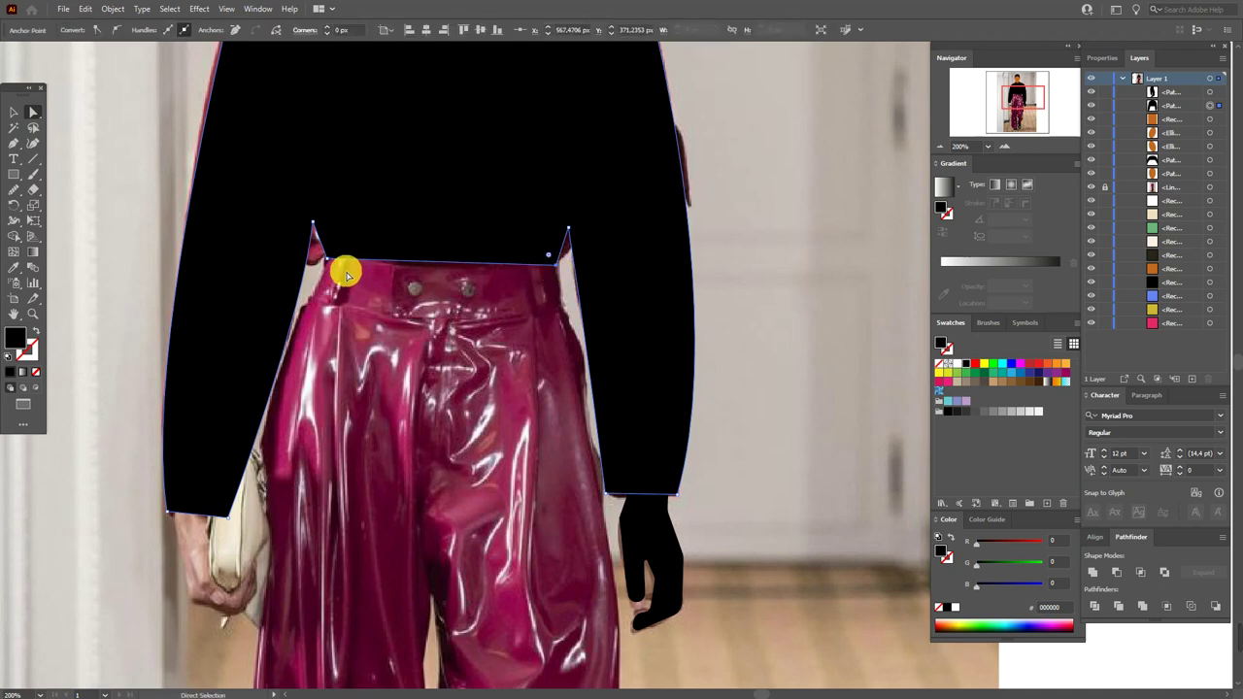
{"action": "key", "text": "Delete"}
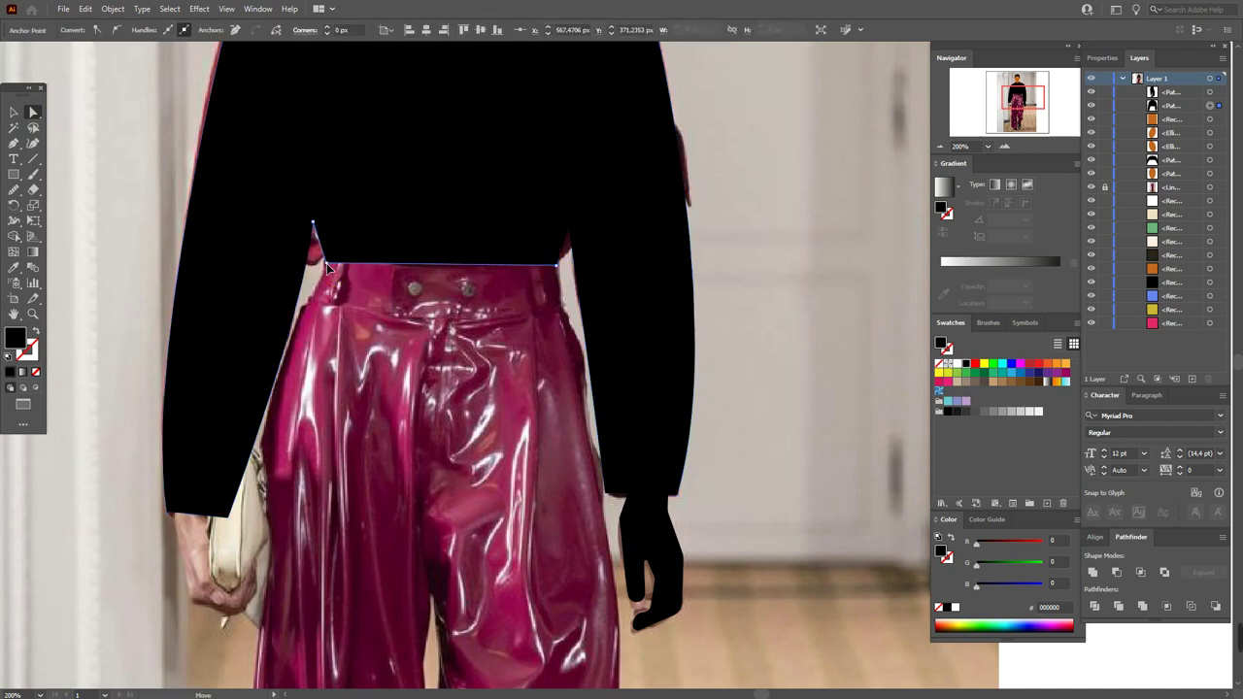
{"action": "left_click", "coordinate": [861, 360]}
Draw a green (00FF00) rectangle of about 135 by 171 px over the trousers, starting at the waistline
{"action": "key", "text": "h"}
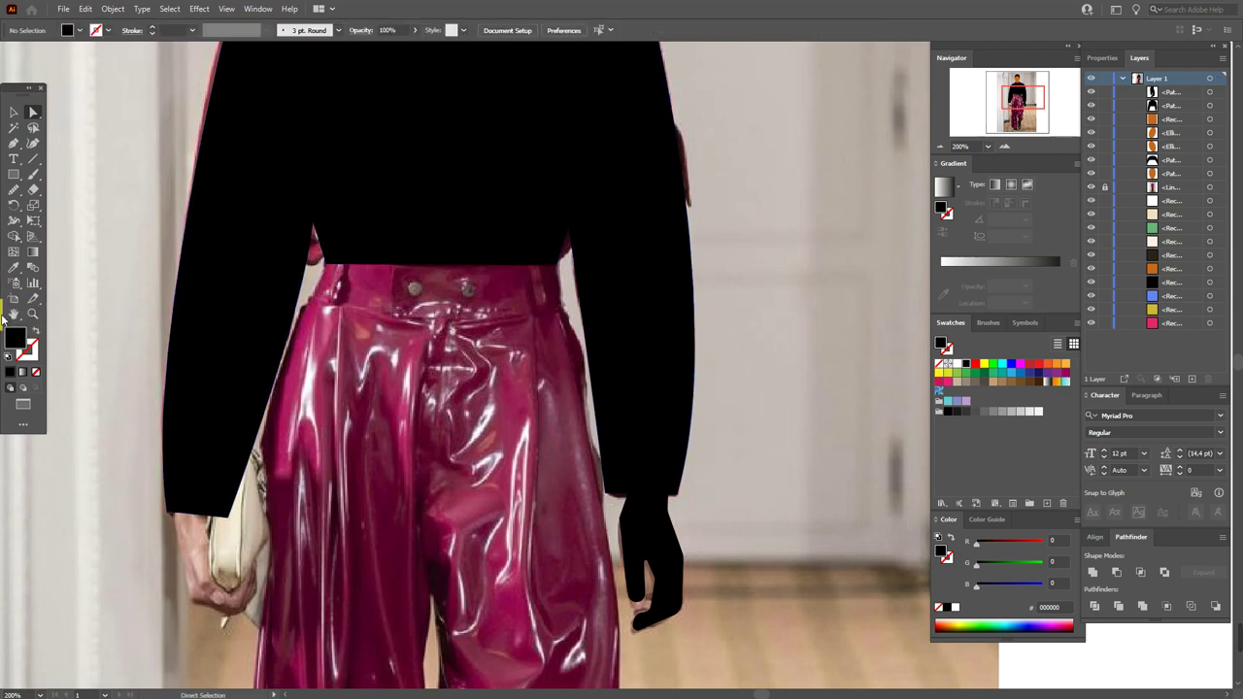
{"action": "left_click_drag", "start_coordinate": [526, 473], "coordinate": [480, 328]}
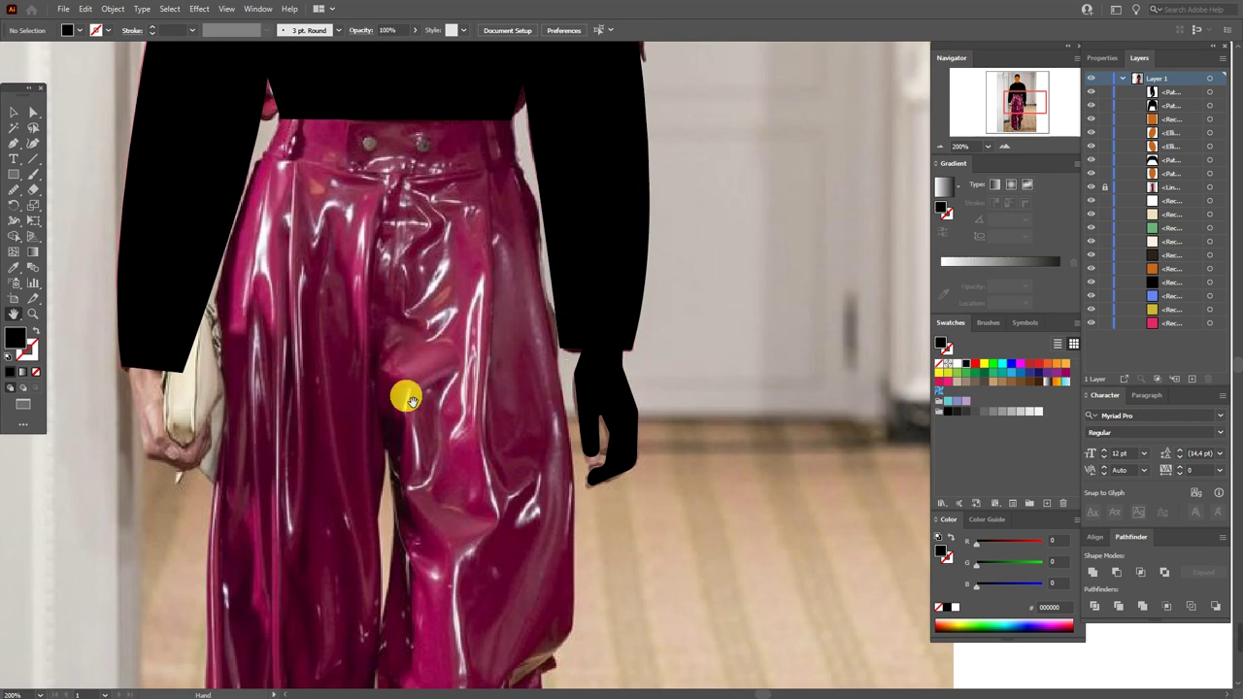
{"action": "left_click", "coordinate": [14, 174]}
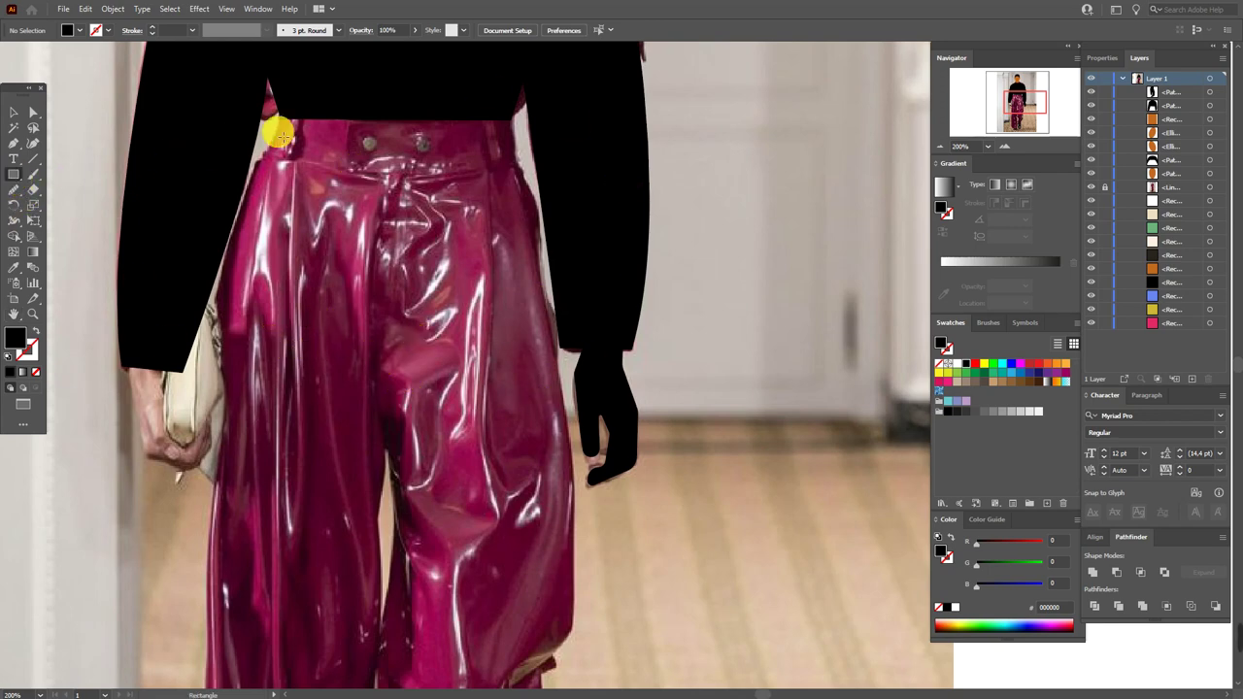
{"action": "left_click", "coordinate": [1000, 367]}
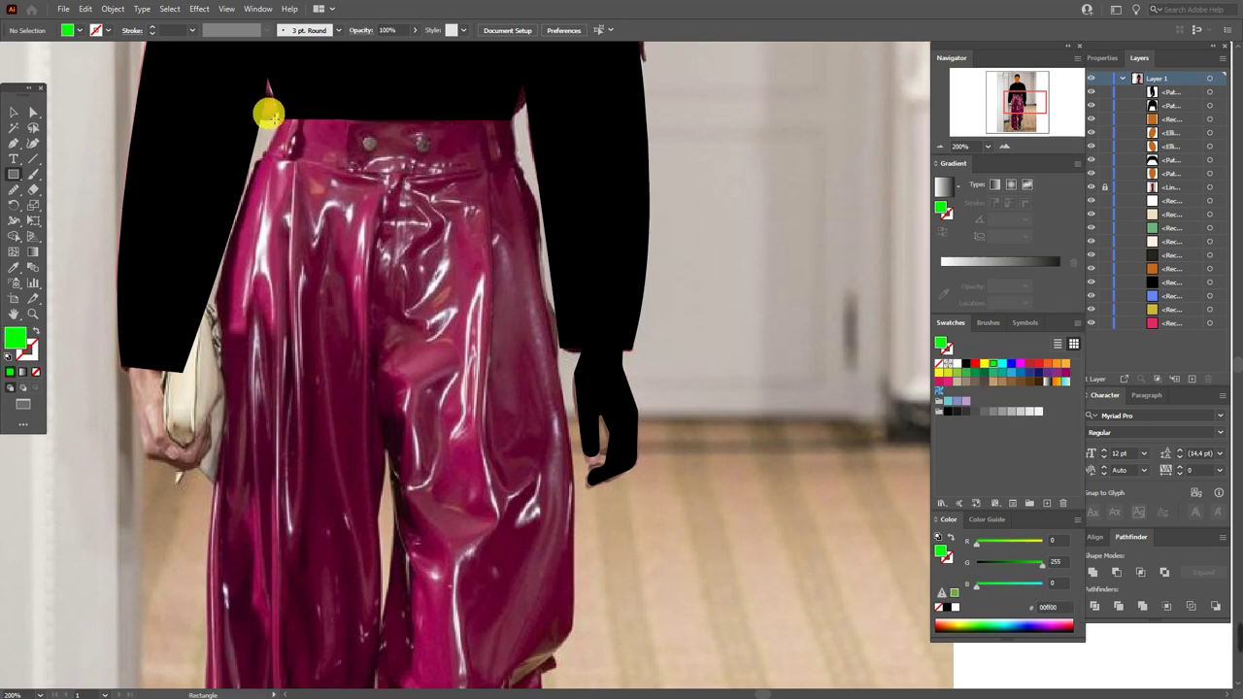
{"action": "mouse_move", "coordinate": [280, 121]}
{"action": "left_mouse_down"}
{"action": "mouse_move", "coordinate": [334, 149]}
{"action": "mouse_move", "coordinate": [509, 322]}
{"action": "mouse_move", "coordinate": [533, 436]}
{"action": "left_mouse_up"}
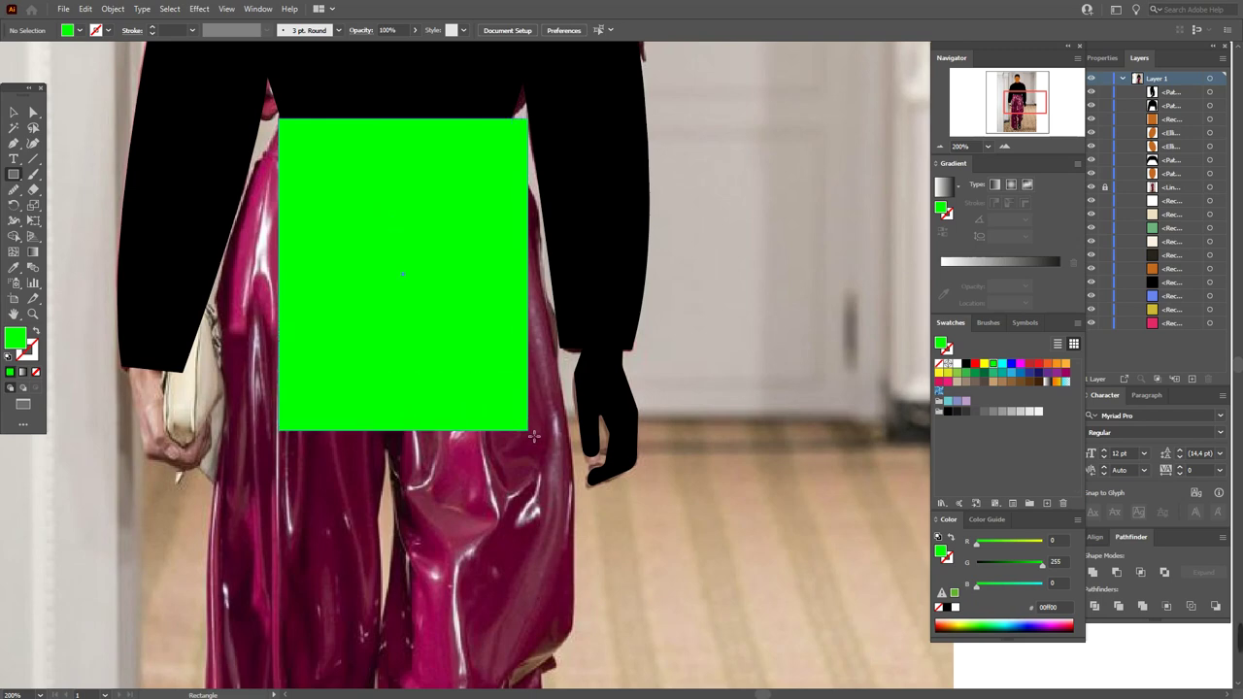
{"action": "left_click_drag", "start_coordinate": [533, 436], "coordinate": [531, 437]}
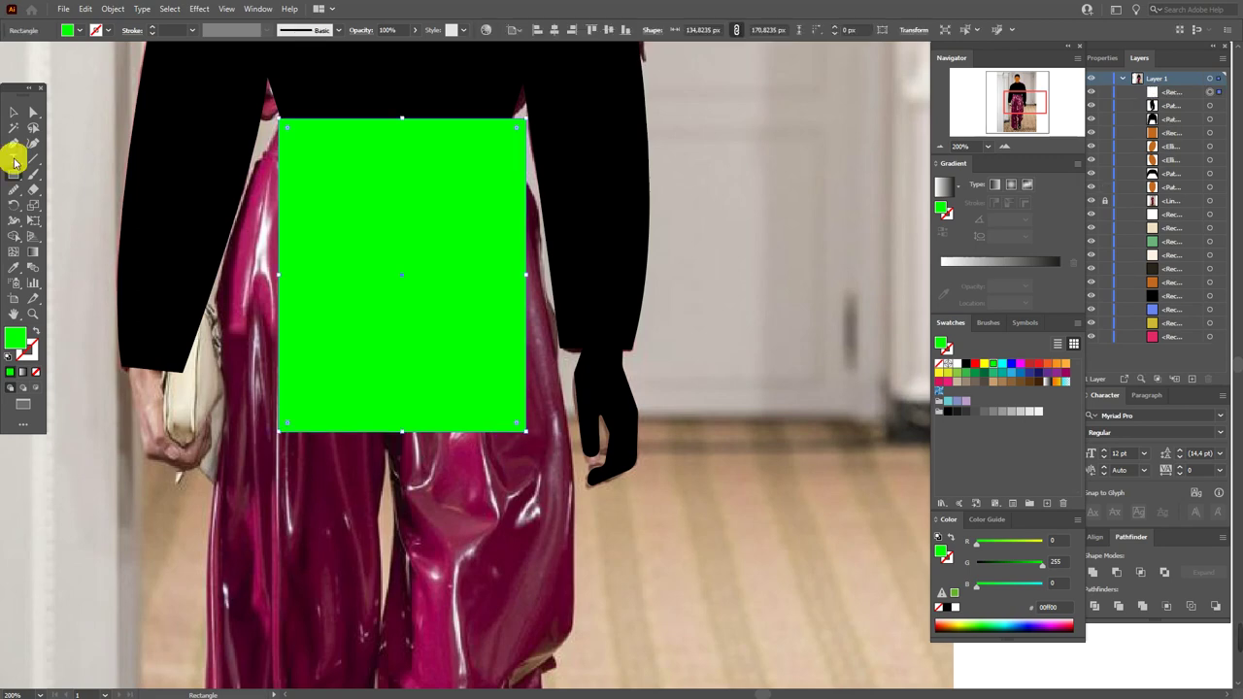
Reshape the green rectangle into a trapezoid, bringing its upper corners in at the waist and its lower corners out to the trouser sides
{"action": "left_click", "coordinate": [33, 112]}
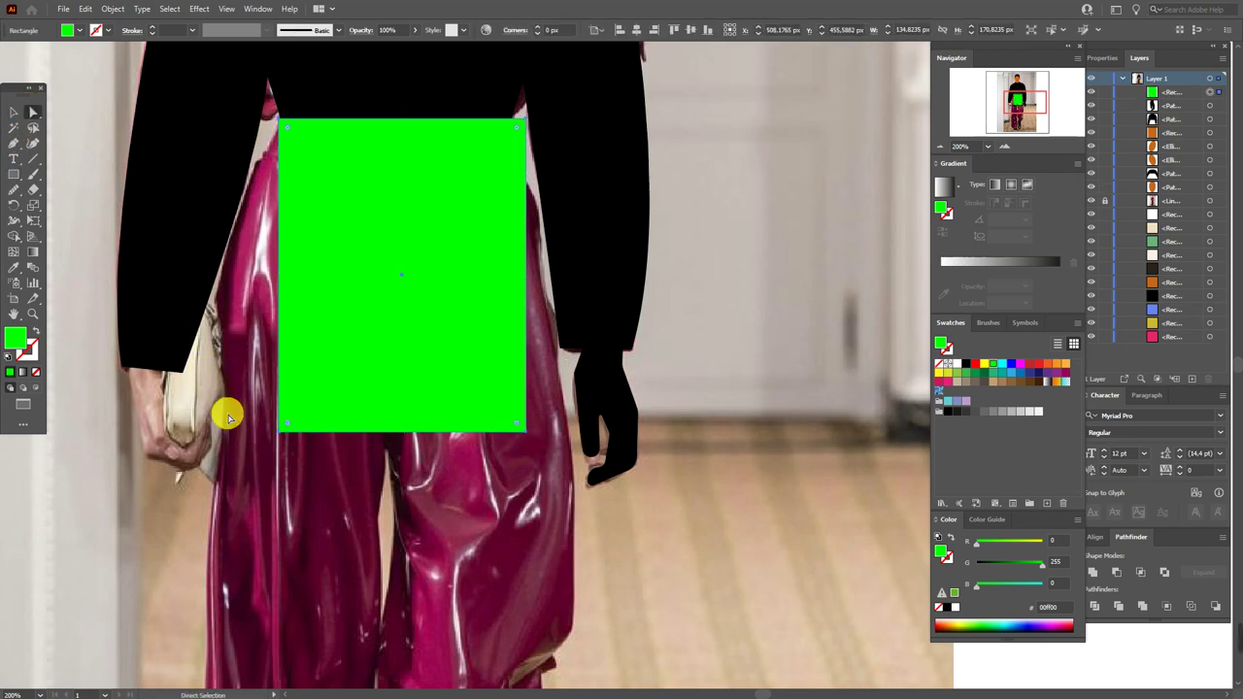
{"action": "left_click", "coordinate": [525, 118]}
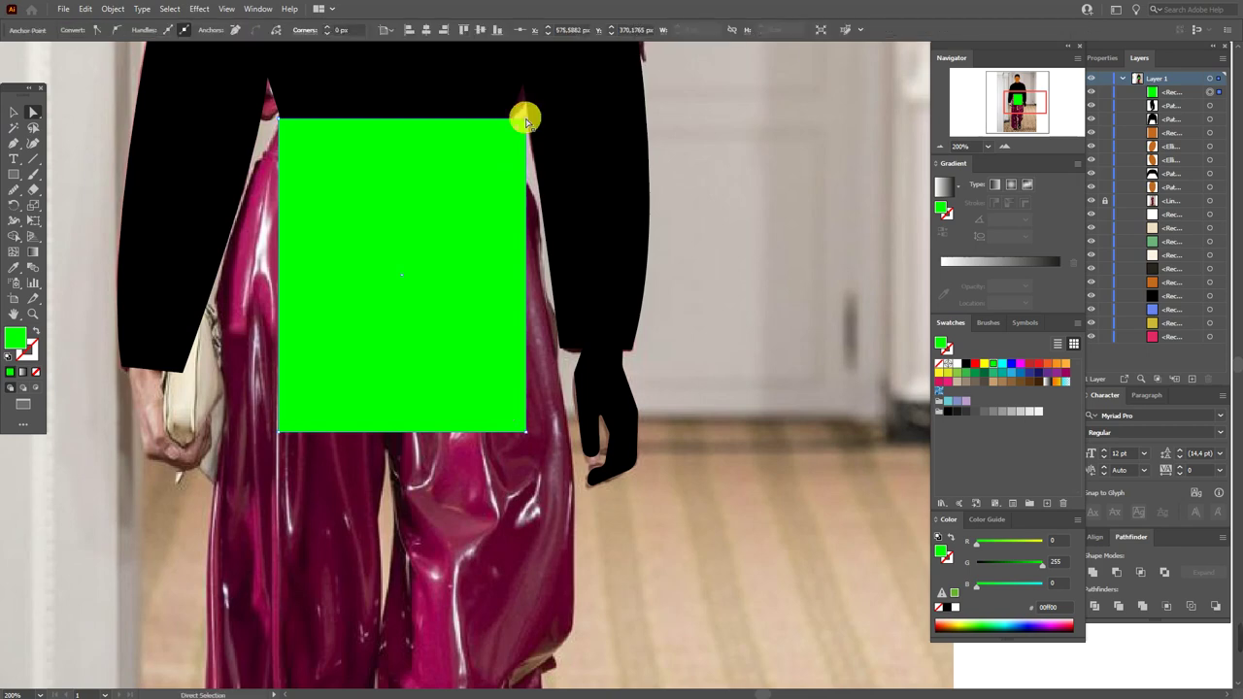
{"action": "left_click_drag", "start_coordinate": [525, 118], "coordinate": [512, 124]}
{"action": "left_click_drag", "start_coordinate": [266, 111], "coordinate": [281, 124]}
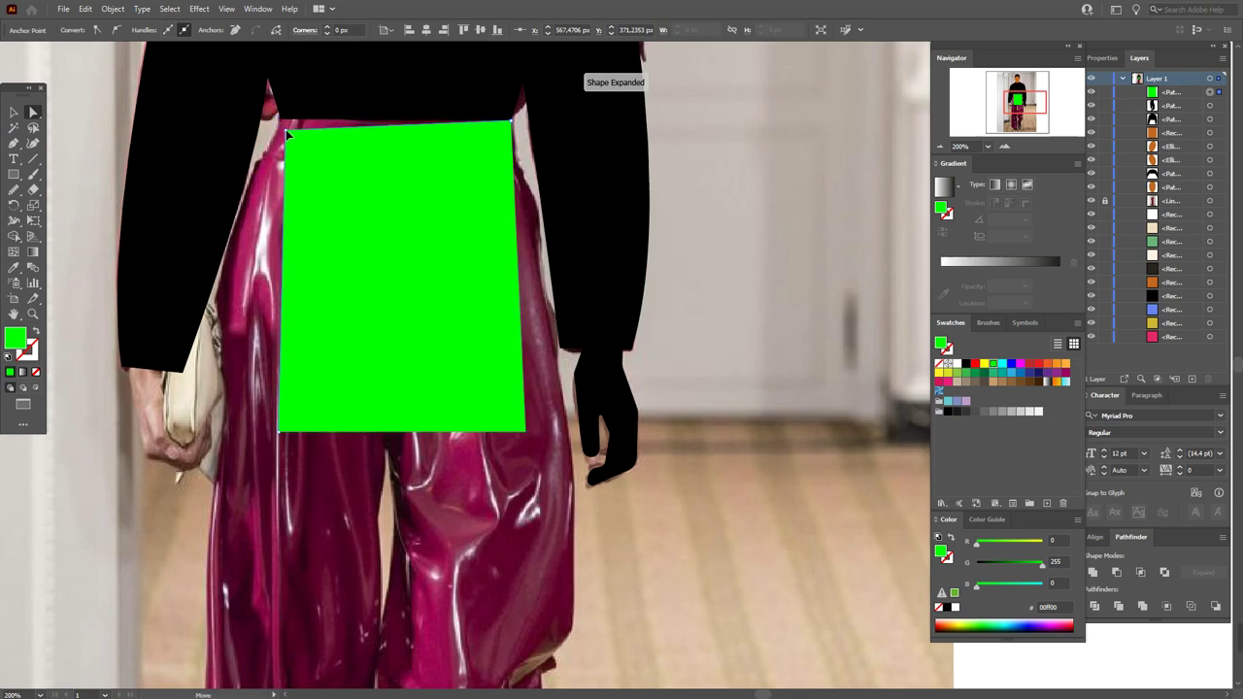
{"action": "left_click", "coordinate": [290, 435]}
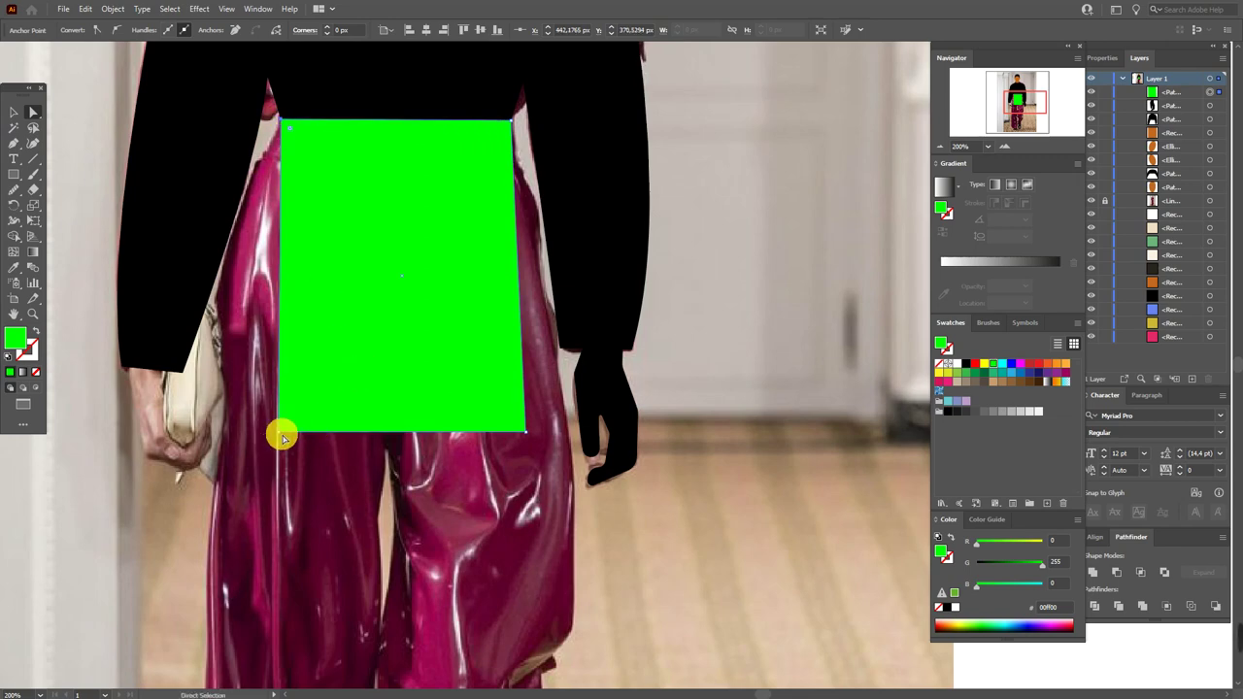
{"action": "left_click_drag", "start_coordinate": [281, 438], "coordinate": [224, 432]}
{"action": "left_click", "coordinate": [524, 436]}
{"action": "left_click_drag", "start_coordinate": [527, 436], "coordinate": [568, 434]}
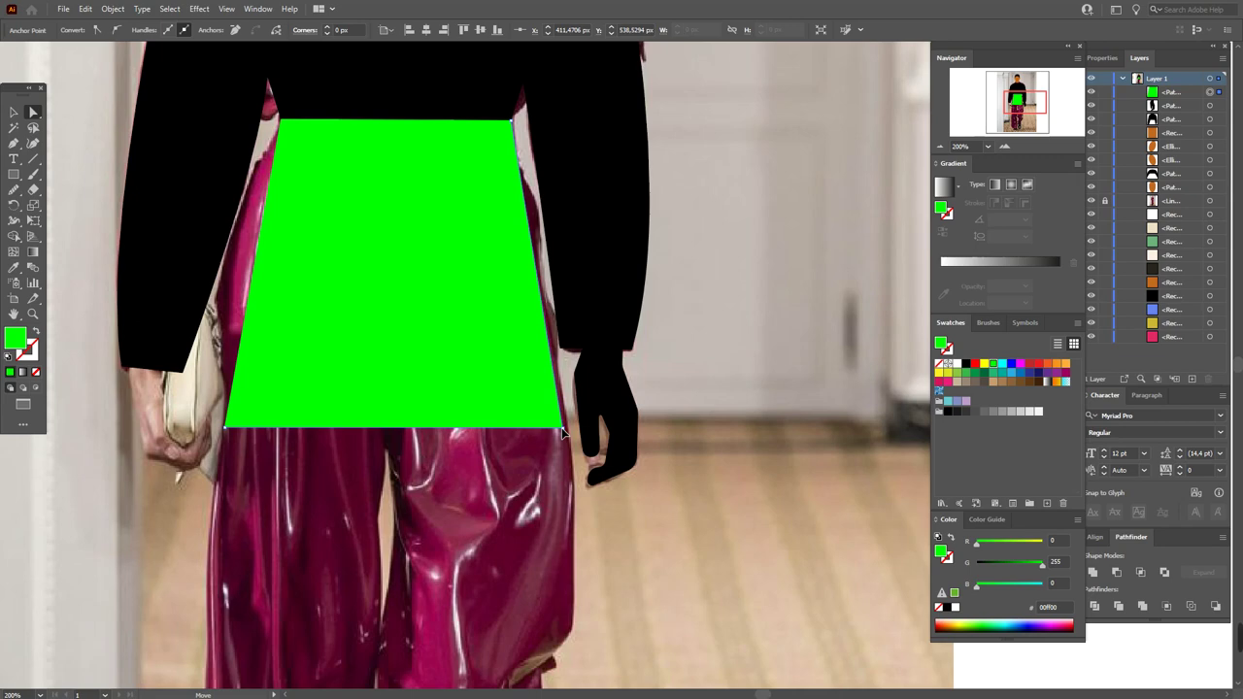
Apply a vertical Bulge warp with 24% bend and 7% vertical distortion to the green hip shape, and expand its appearance
{"action": "left_click", "coordinate": [201, 9]}
{"action": "mouse_move", "coordinate": [278, 176]}
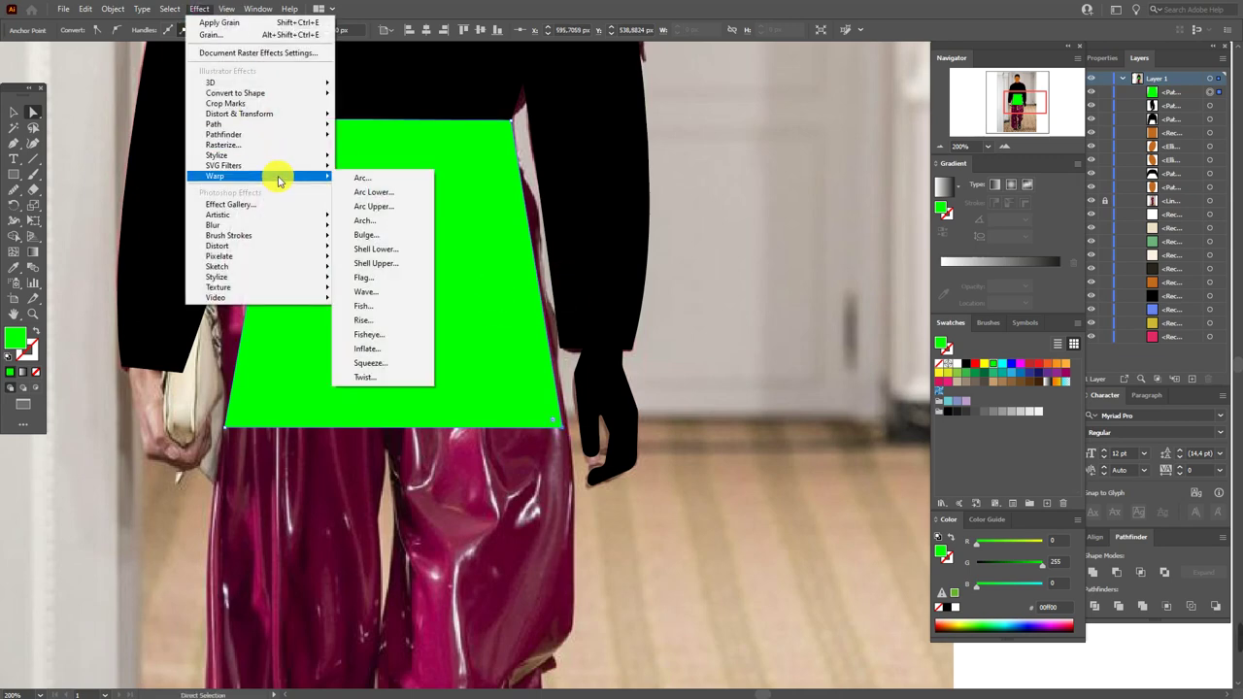
{"action": "left_click", "coordinate": [395, 236]}
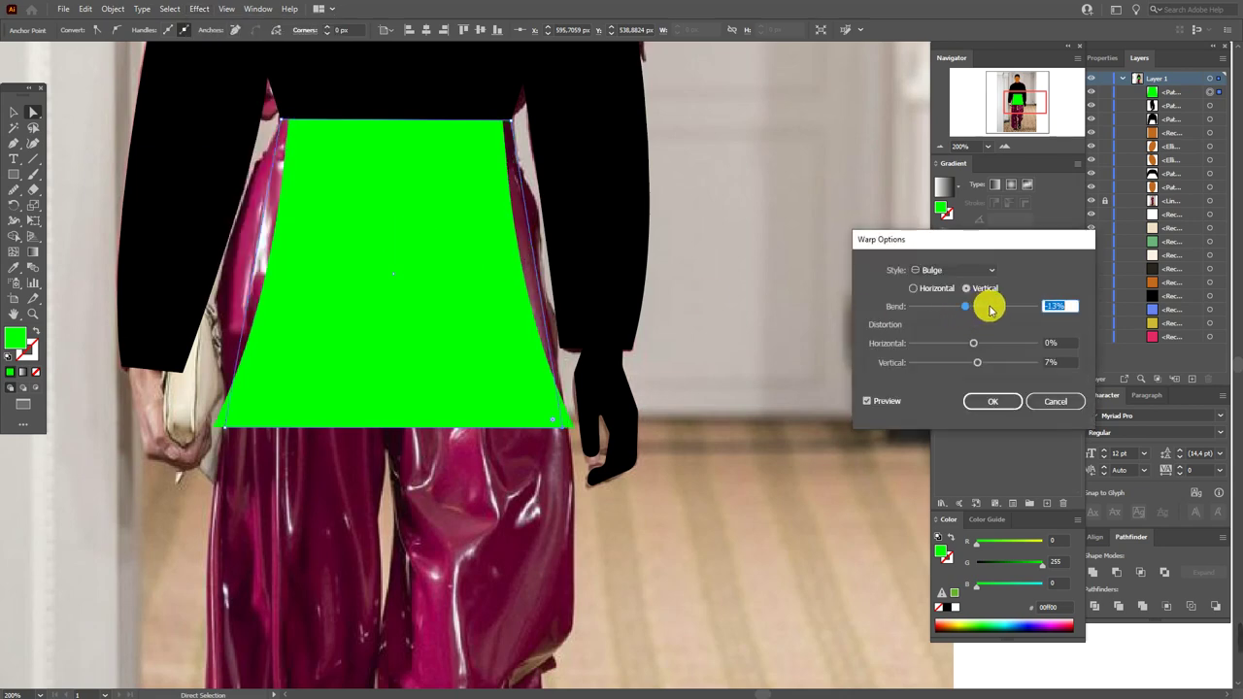
{"action": "left_click", "coordinate": [989, 307]}
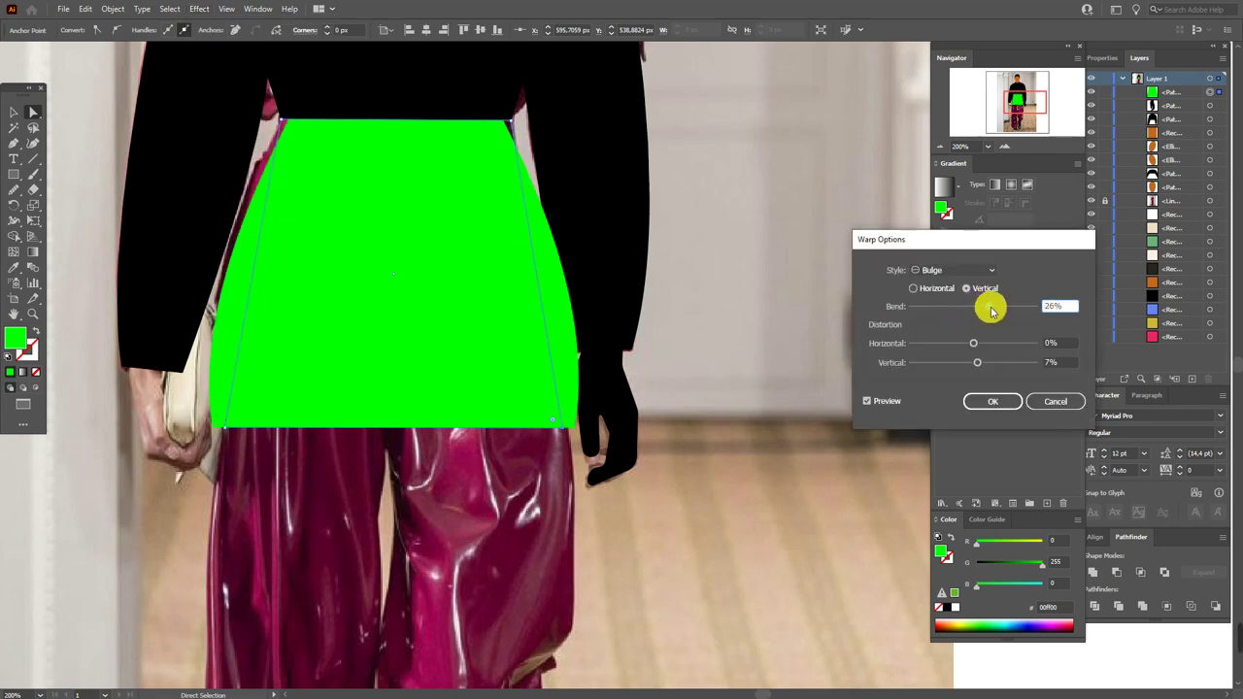
{"action": "left_click_drag", "start_coordinate": [991, 309], "coordinate": [990, 315]}
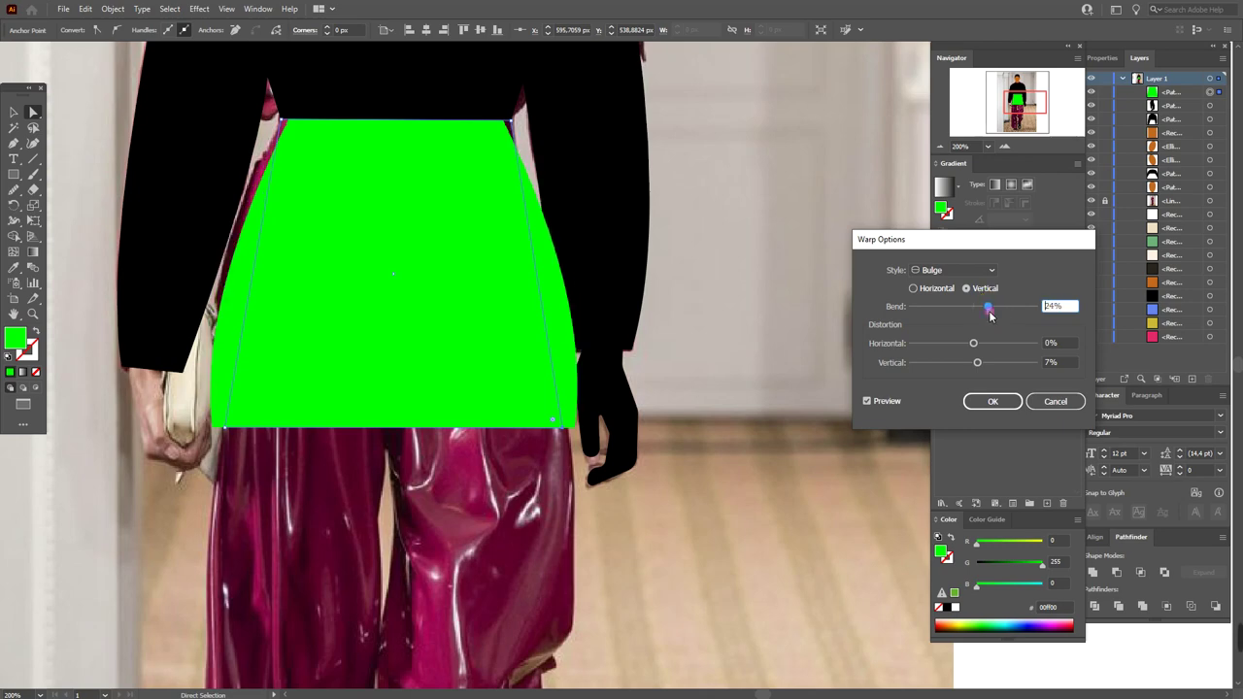
{"action": "left_click", "coordinate": [990, 315]}
{"action": "left_click", "coordinate": [1057, 309]}
{"action": "left_click", "coordinate": [981, 400]}
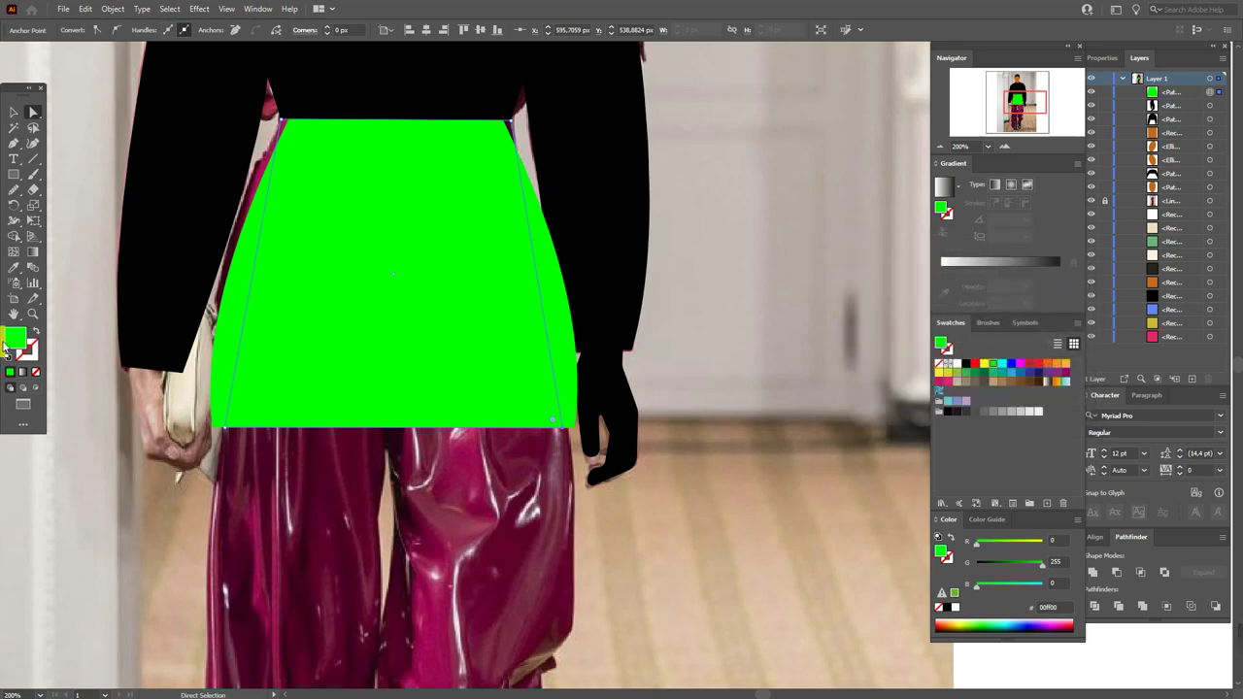
{"action": "left_click", "coordinate": [114, 9]}
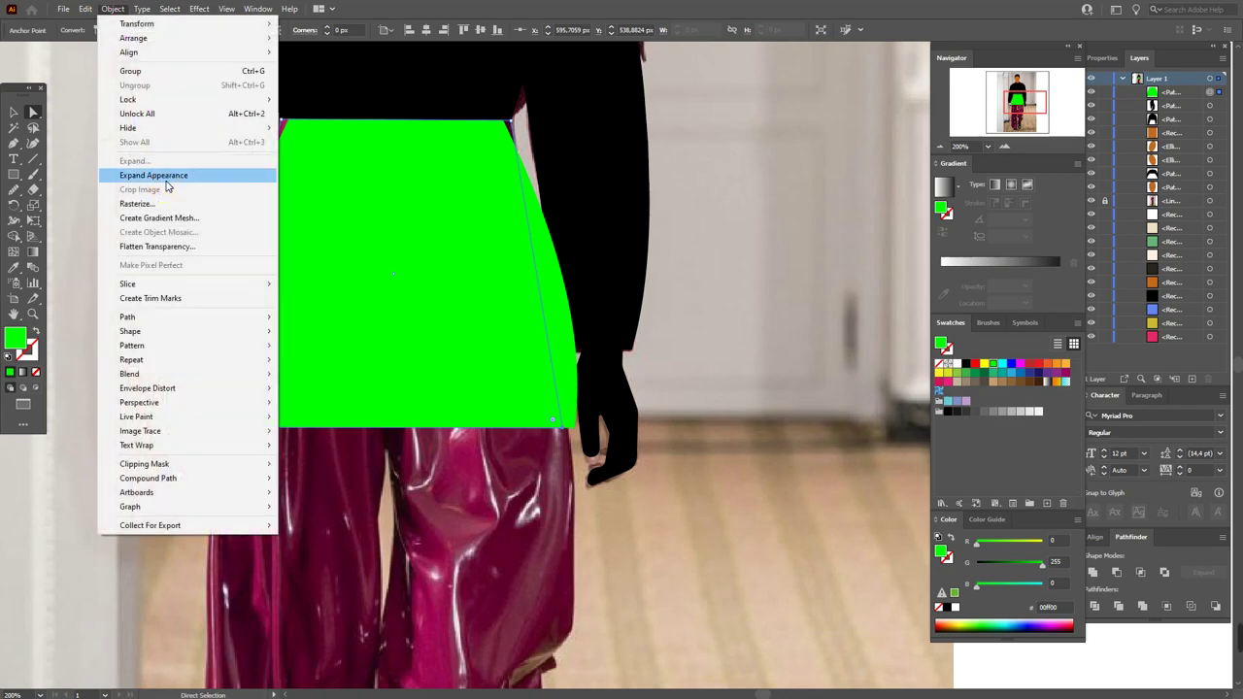
{"action": "left_click", "coordinate": [166, 170]}
Draw a green rectangle of about 100 by 376 px over the handbag-side trouser leg, overlapping the hip shape
{"action": "left_click_drag", "start_coordinate": [430, 394], "coordinate": [484, 122]}
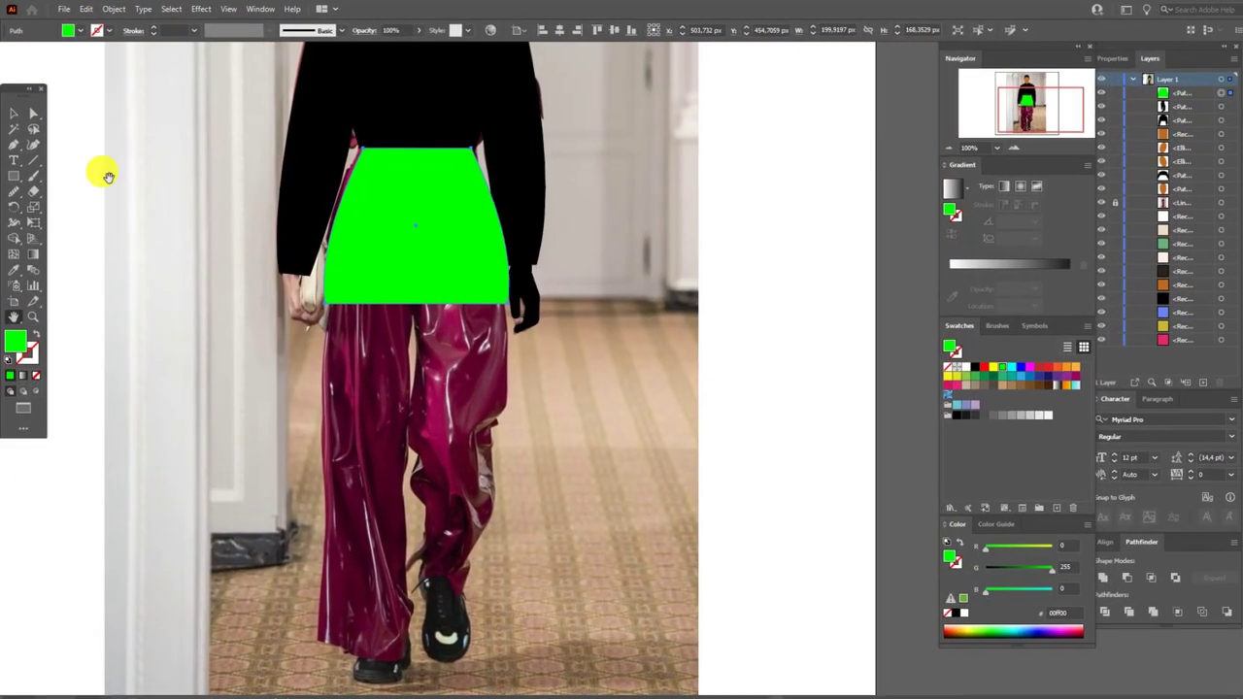
{"action": "left_click", "coordinate": [14, 114]}
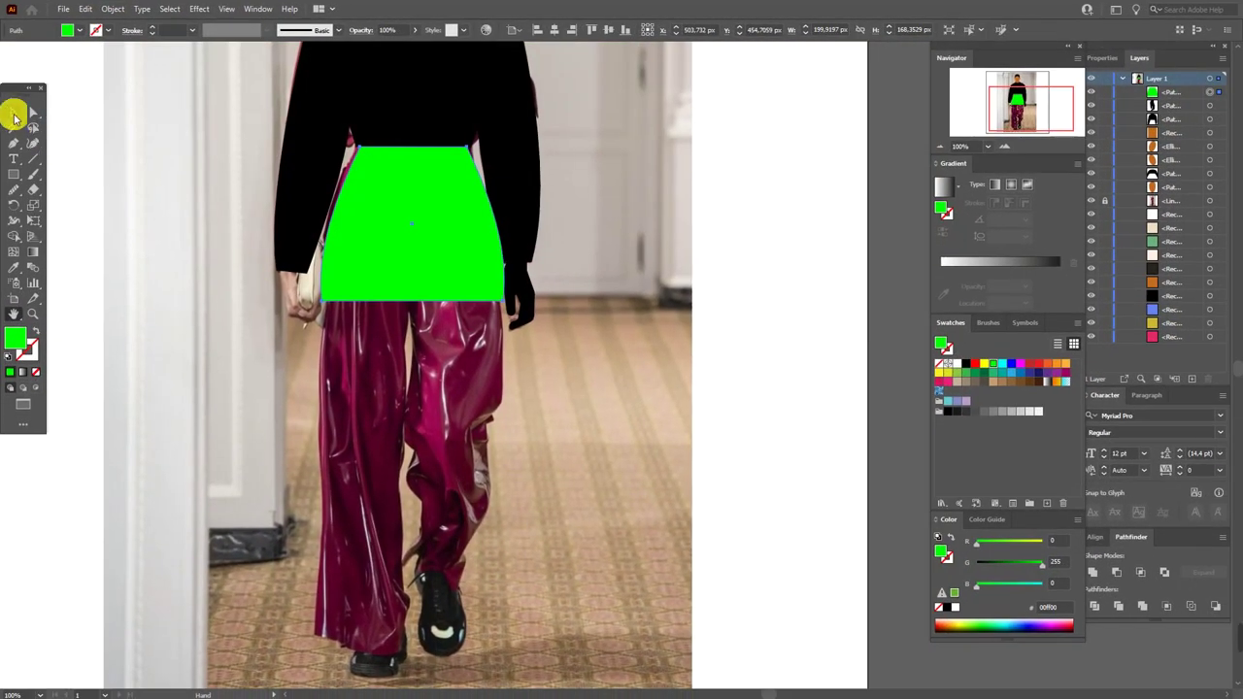
{"action": "left_click", "coordinate": [782, 350]}
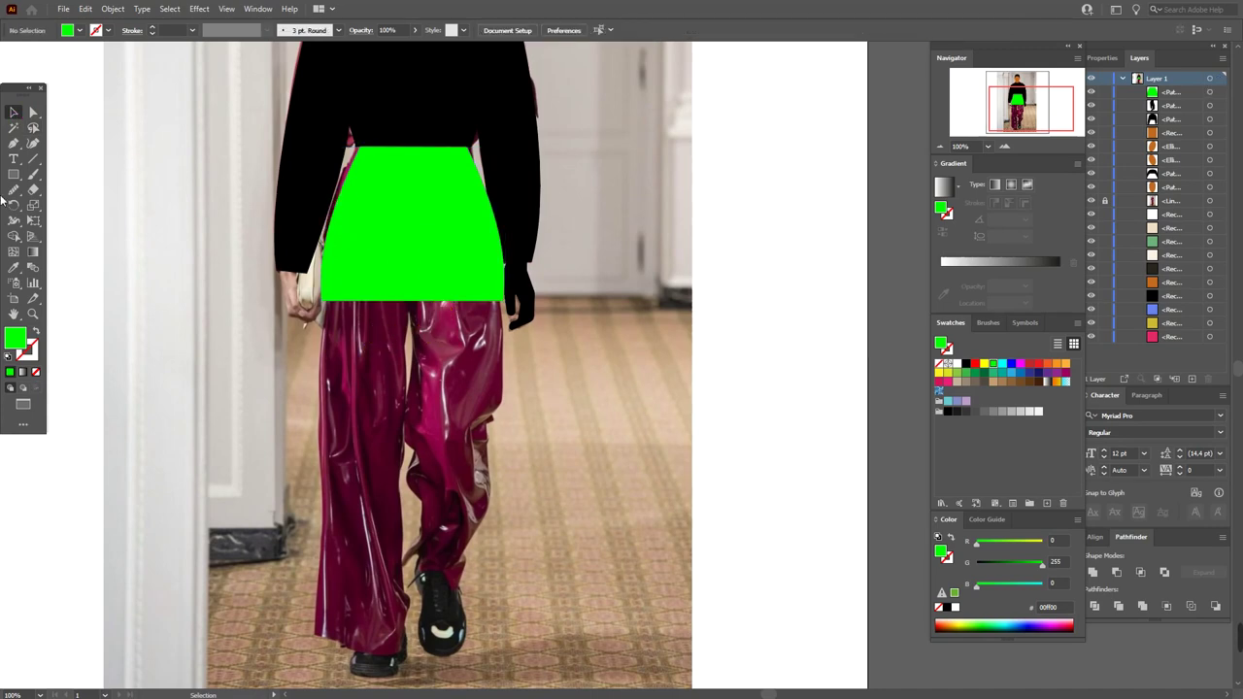
{"action": "left_click", "coordinate": [14, 175]}
{"action": "left_click_drag", "start_coordinate": [337, 298], "coordinate": [326, 280]}
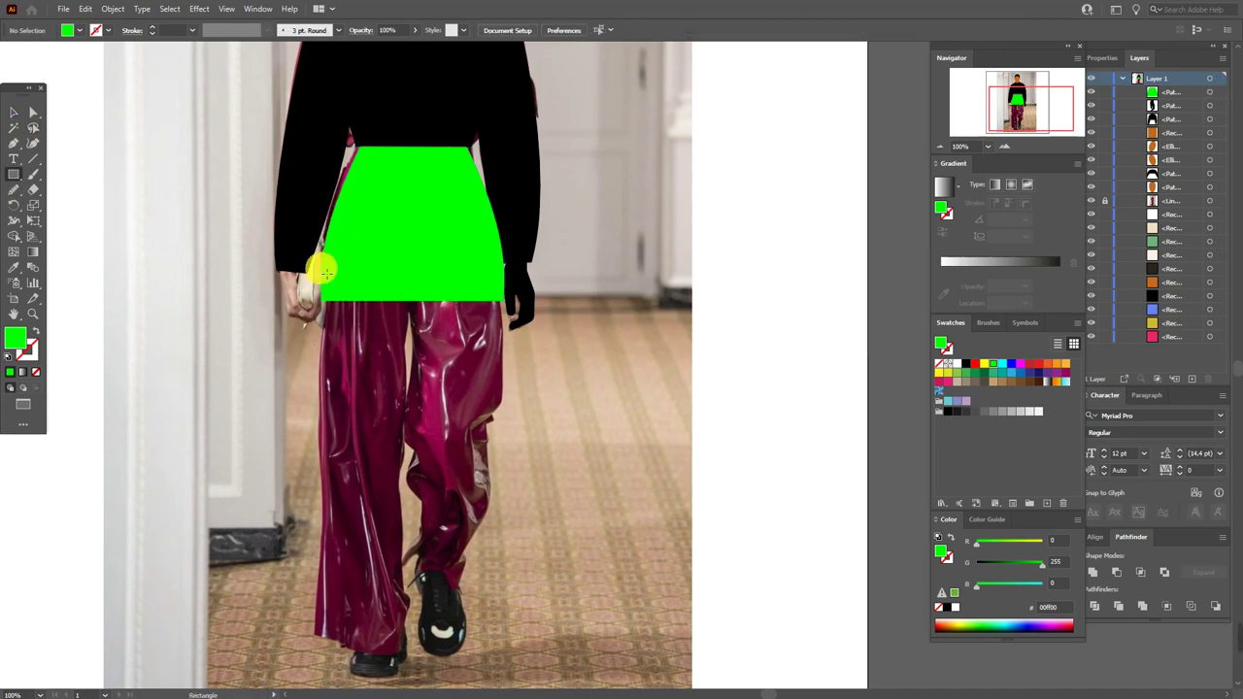
{"action": "left_click_drag", "start_coordinate": [326, 275], "coordinate": [416, 619]}
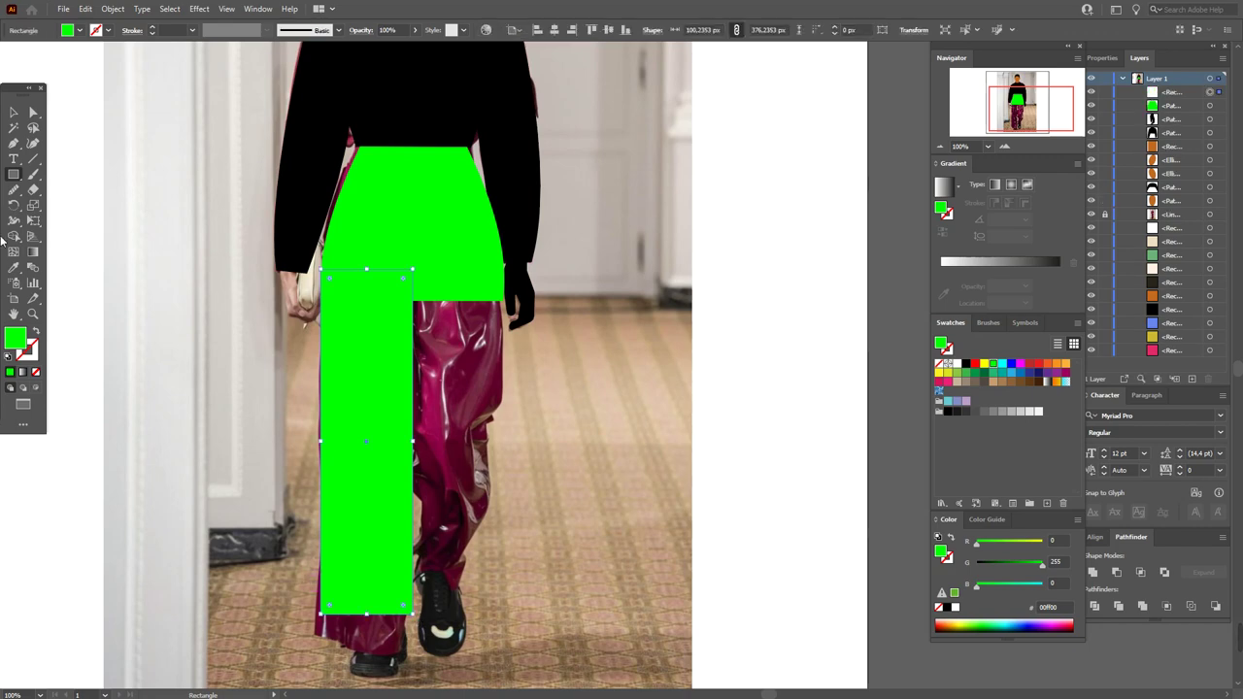
Flare the green trouser leg by moving its outer hem corner about 55 px outward and slightly down
{"action": "left_click", "coordinate": [33, 113]}
{"action": "left_click", "coordinate": [730, 440]}
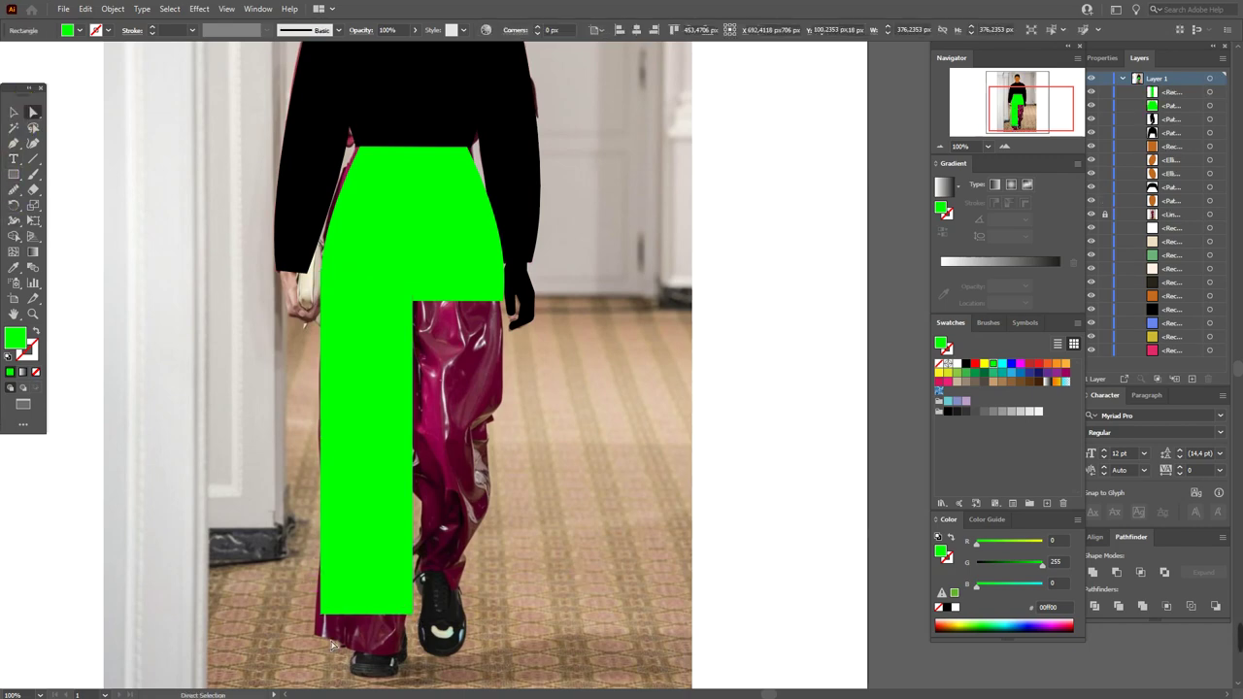
{"action": "left_click", "coordinate": [322, 617]}
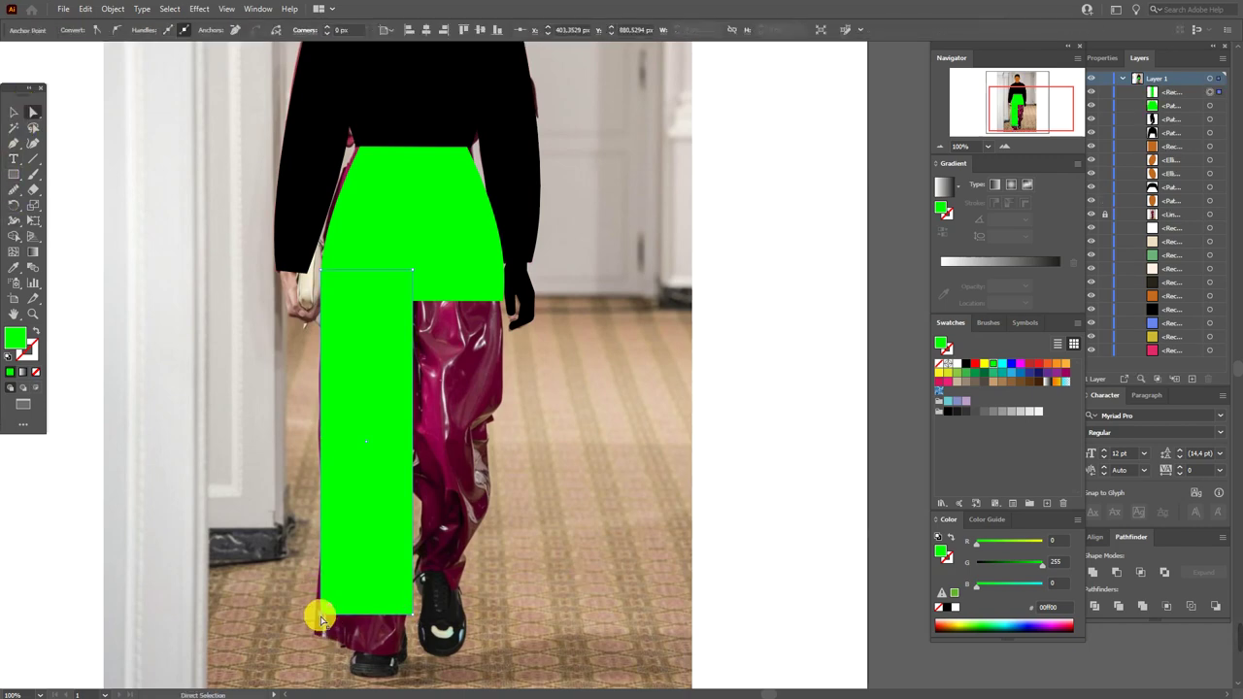
{"action": "left_click_drag", "start_coordinate": [324, 618], "coordinate": [272, 625]}
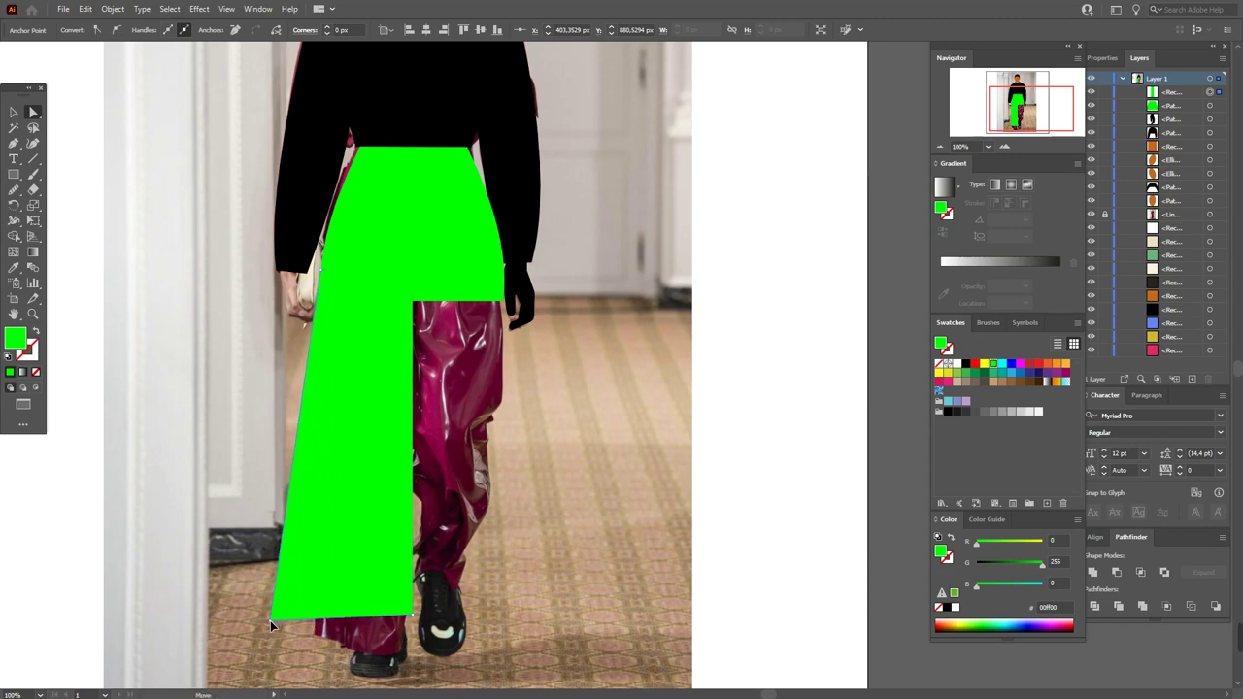
{"action": "left_click_drag", "start_coordinate": [272, 626], "coordinate": [272, 627]}
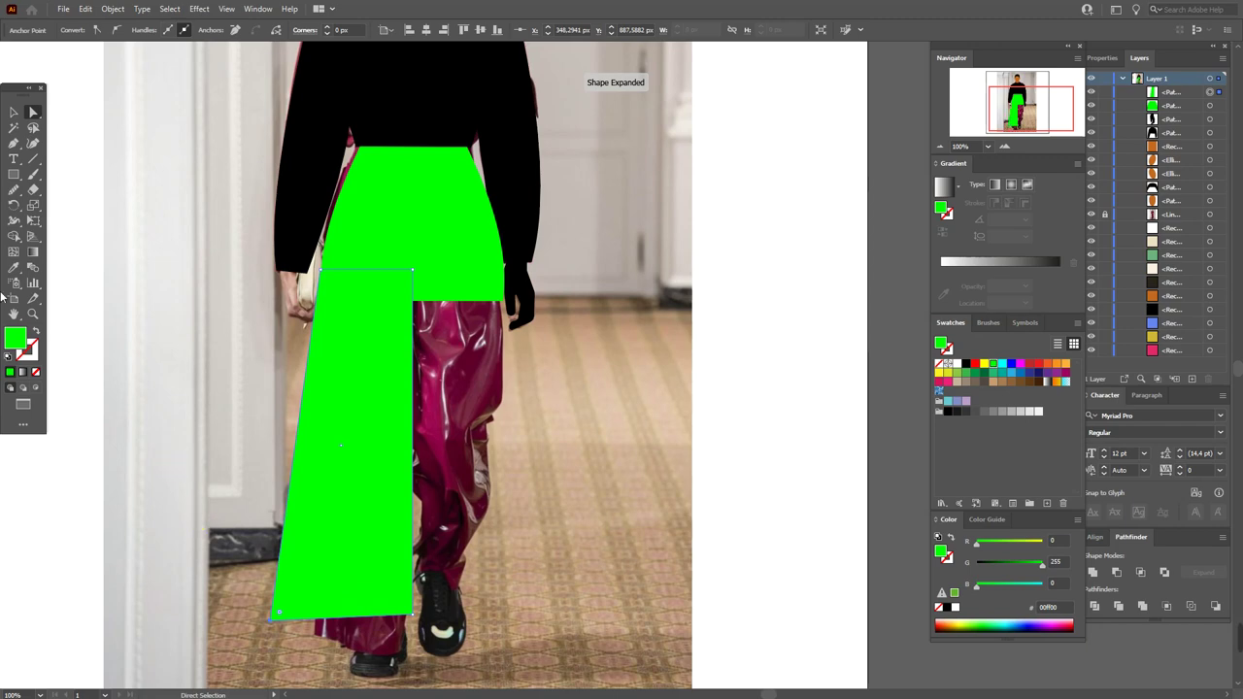
Narrow the flared trouser leg from its inner and outer sides to about 143 px wide
{"action": "left_click", "coordinate": [14, 111]}
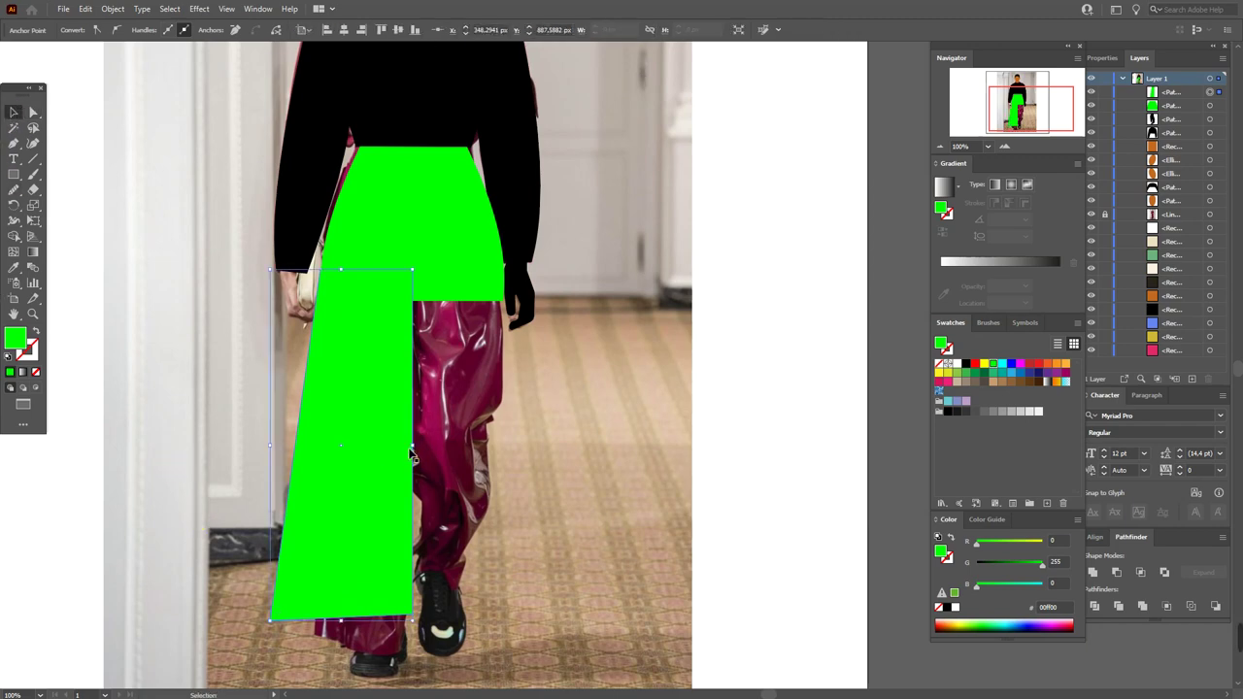
{"action": "left_click_drag", "start_coordinate": [412, 452], "coordinate": [411, 452]}
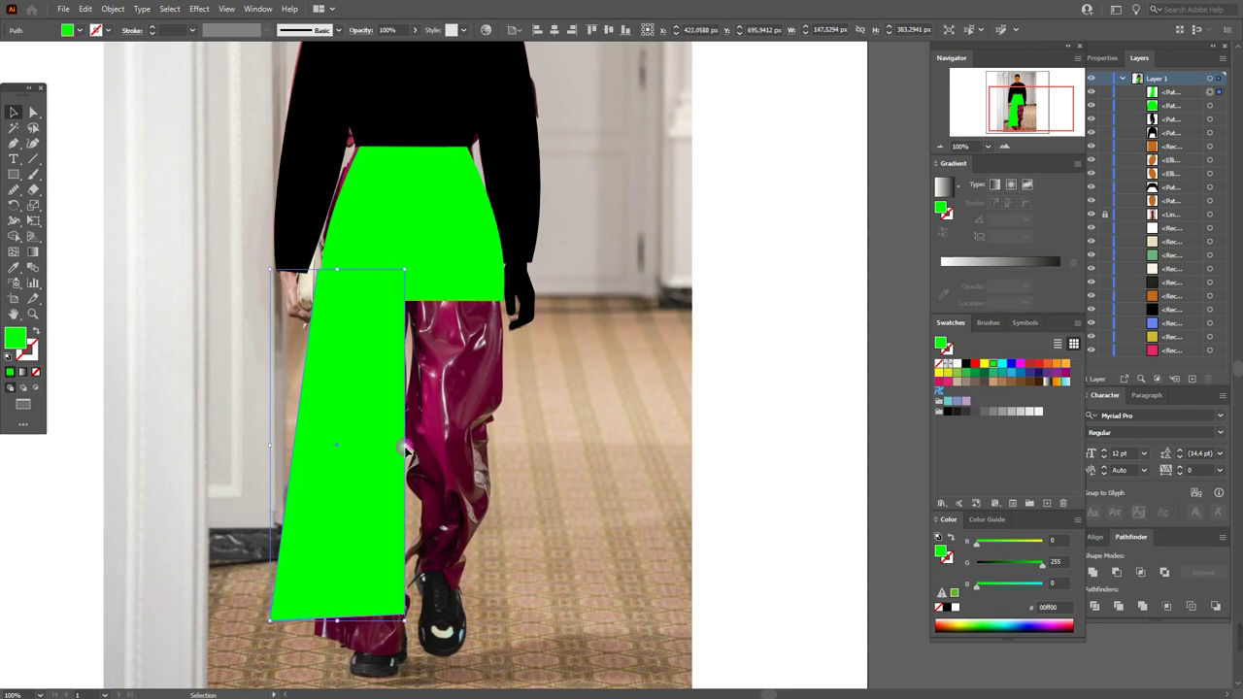
{"action": "left_click_drag", "start_coordinate": [271, 445], "coordinate": [281, 447]}
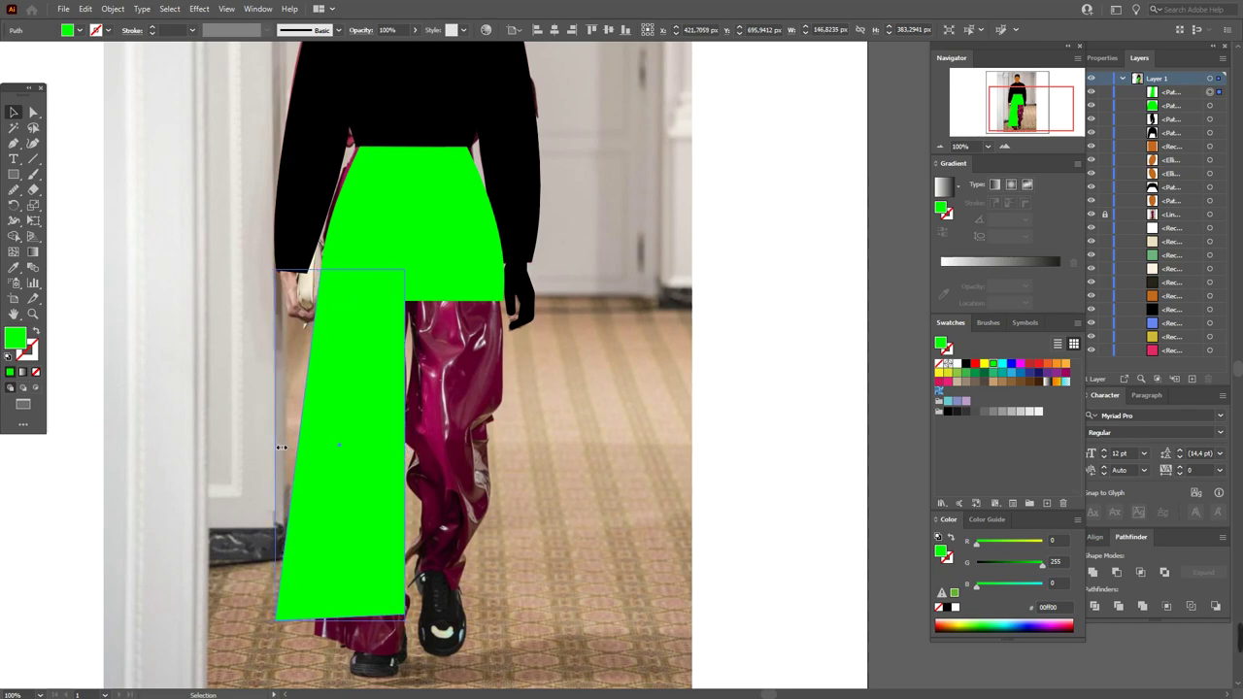
{"action": "left_click", "coordinate": [674, 502]}
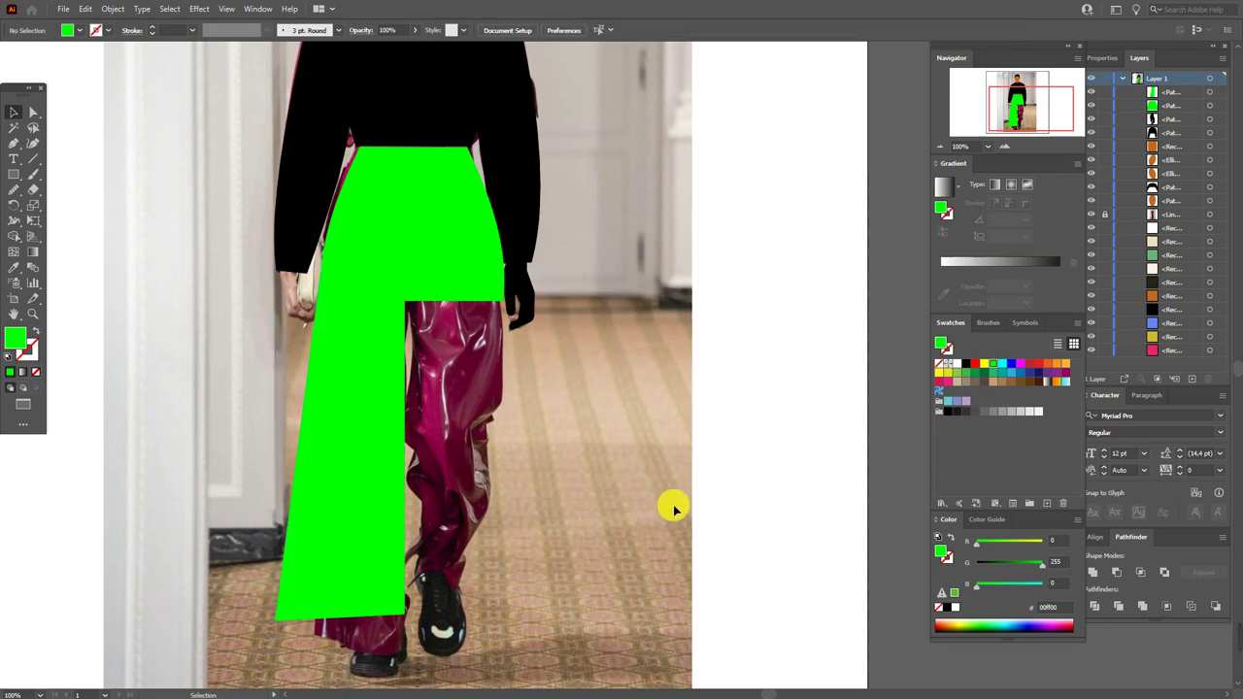
Raise the inner hem corner of the trouser leg slightly so the hem slopes down toward the outside
{"action": "left_click", "coordinate": [32, 113]}
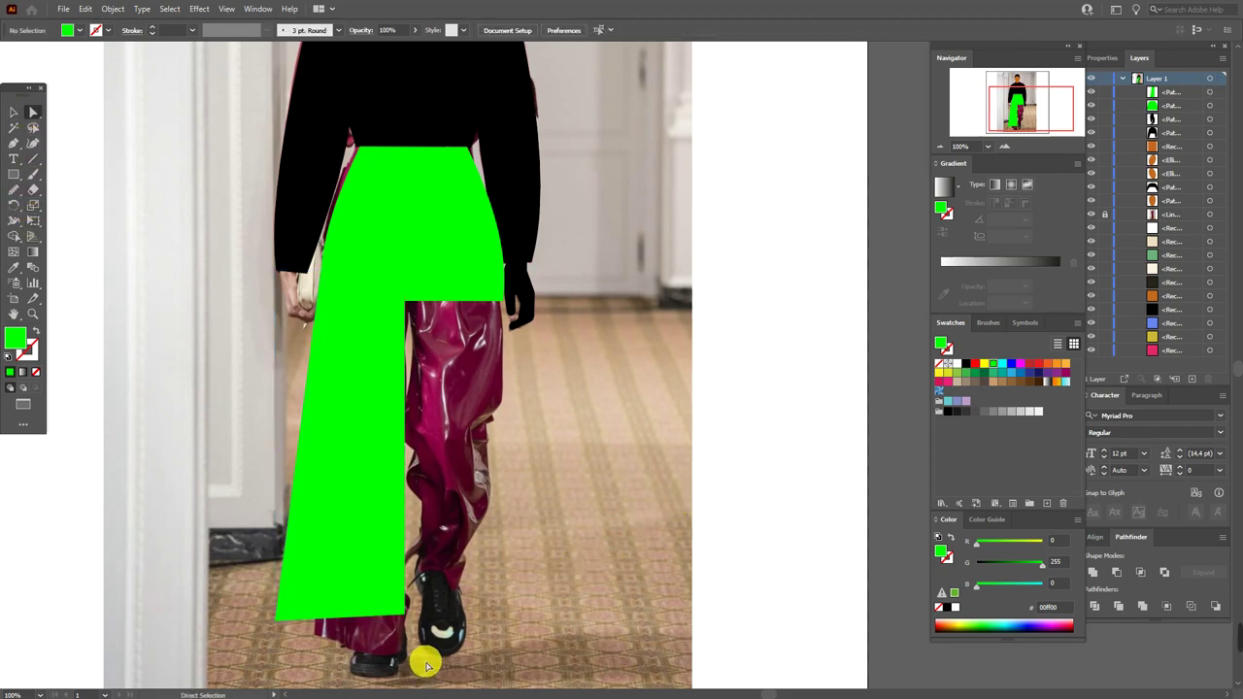
{"action": "left_click", "coordinate": [405, 616]}
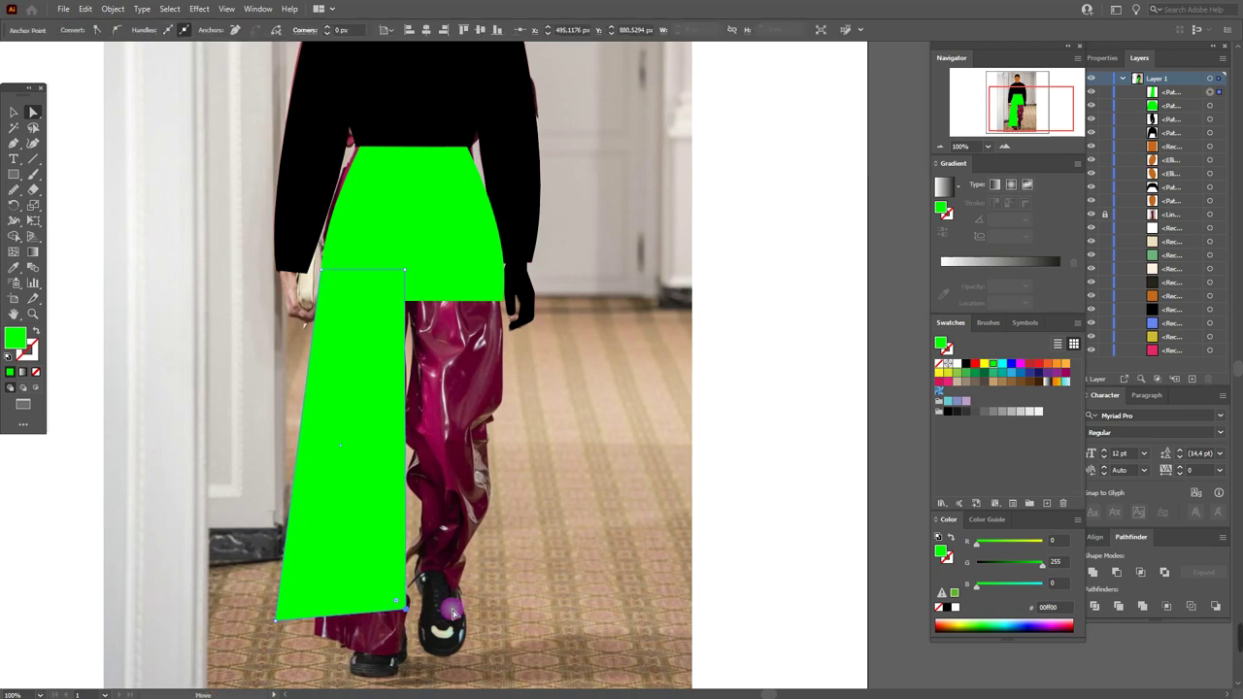
{"action": "left_click", "coordinate": [713, 589]}
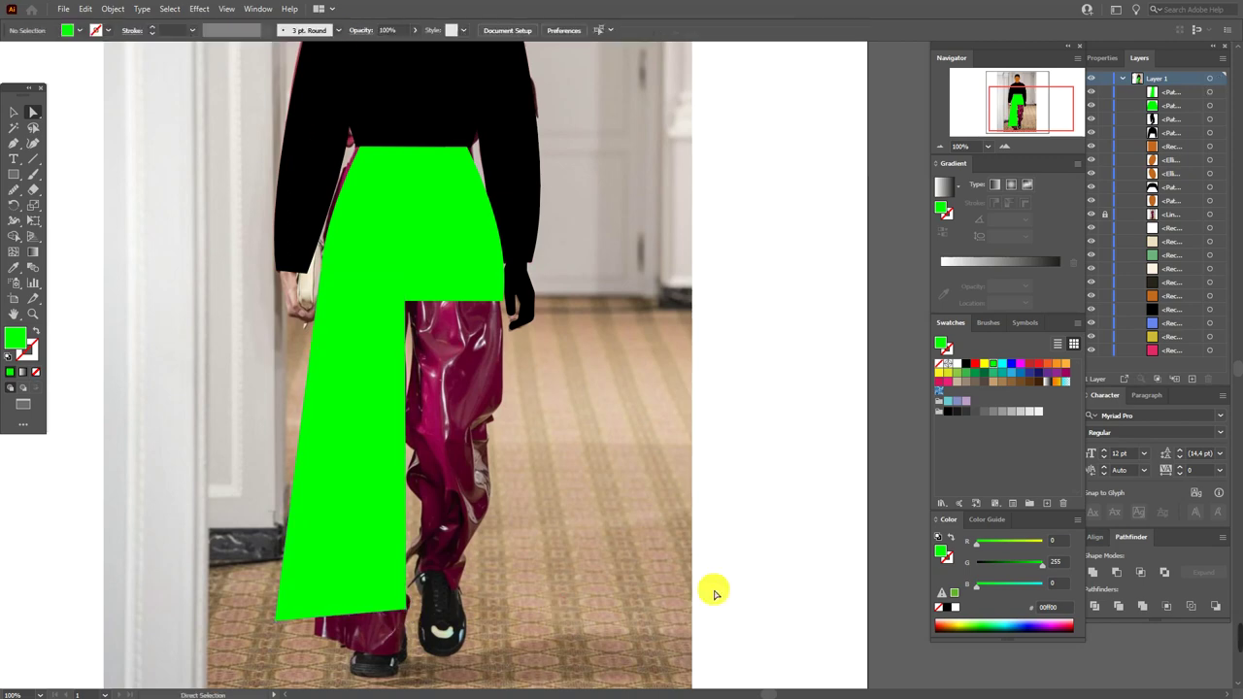
Paste a copy of the trouser leg in front and reflect it across the vertical axis
{"action": "left_click", "coordinate": [387, 394]}
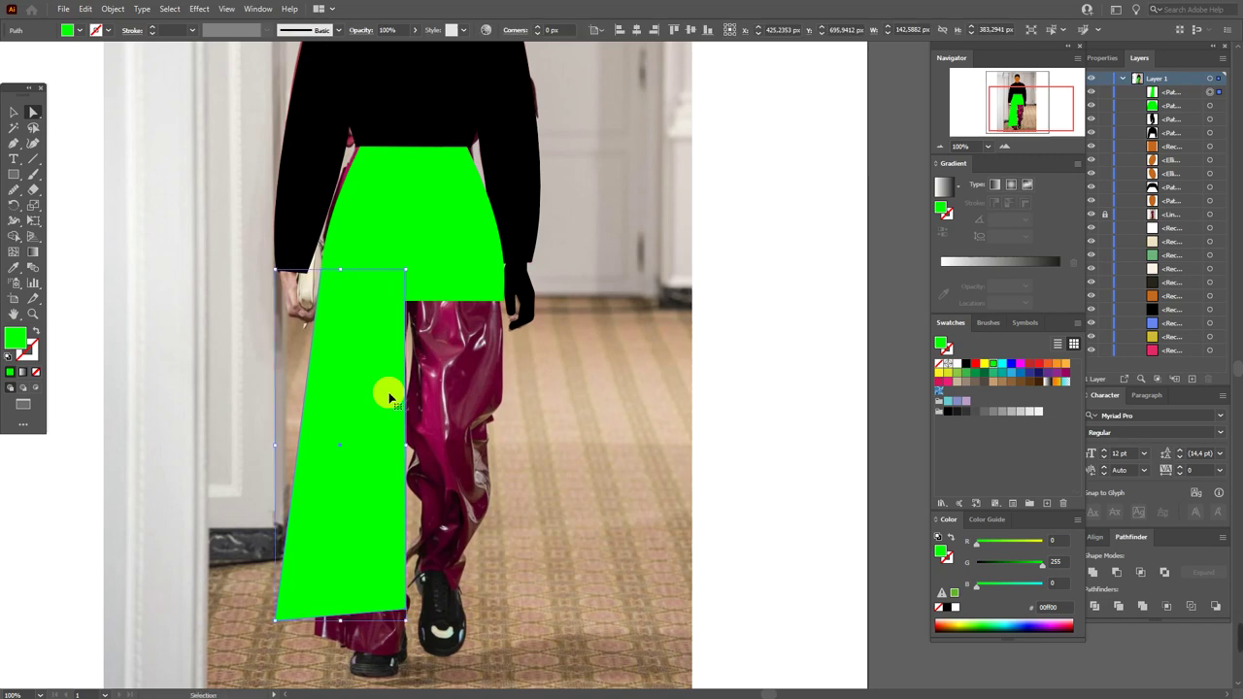
{"action": "right_click", "coordinate": [389, 396]}
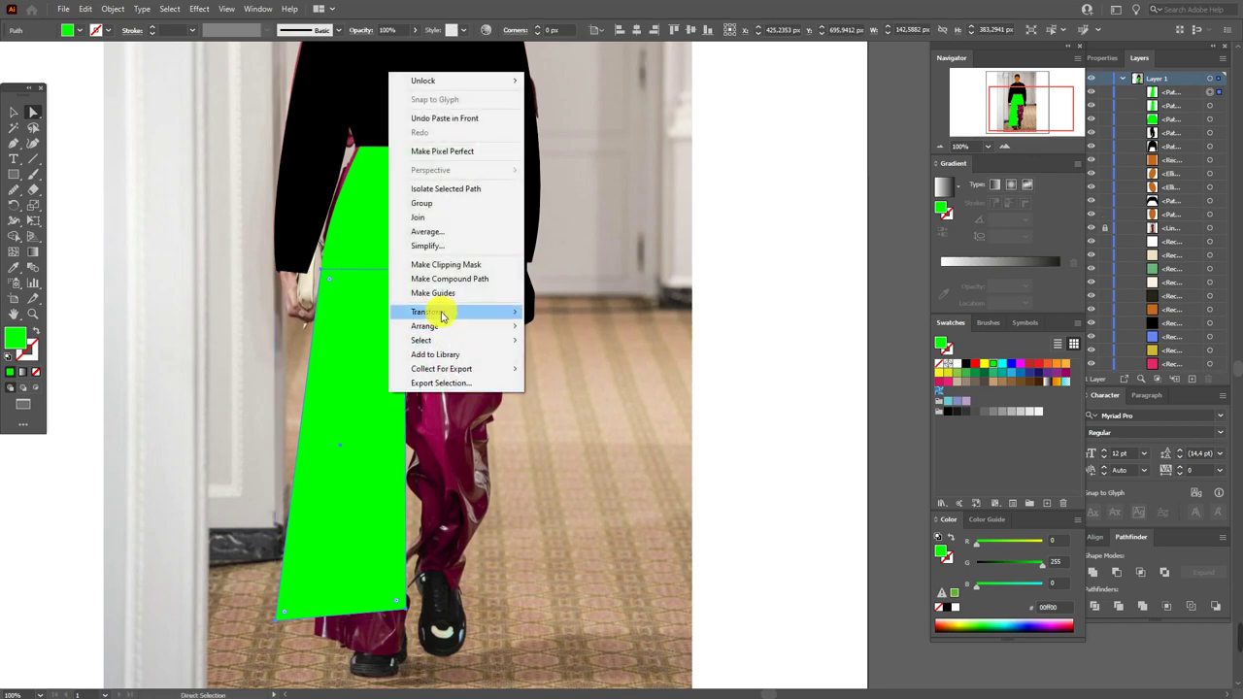
{"action": "mouse_move", "coordinate": [444, 312]}
{"action": "left_click", "coordinate": [646, 359]}
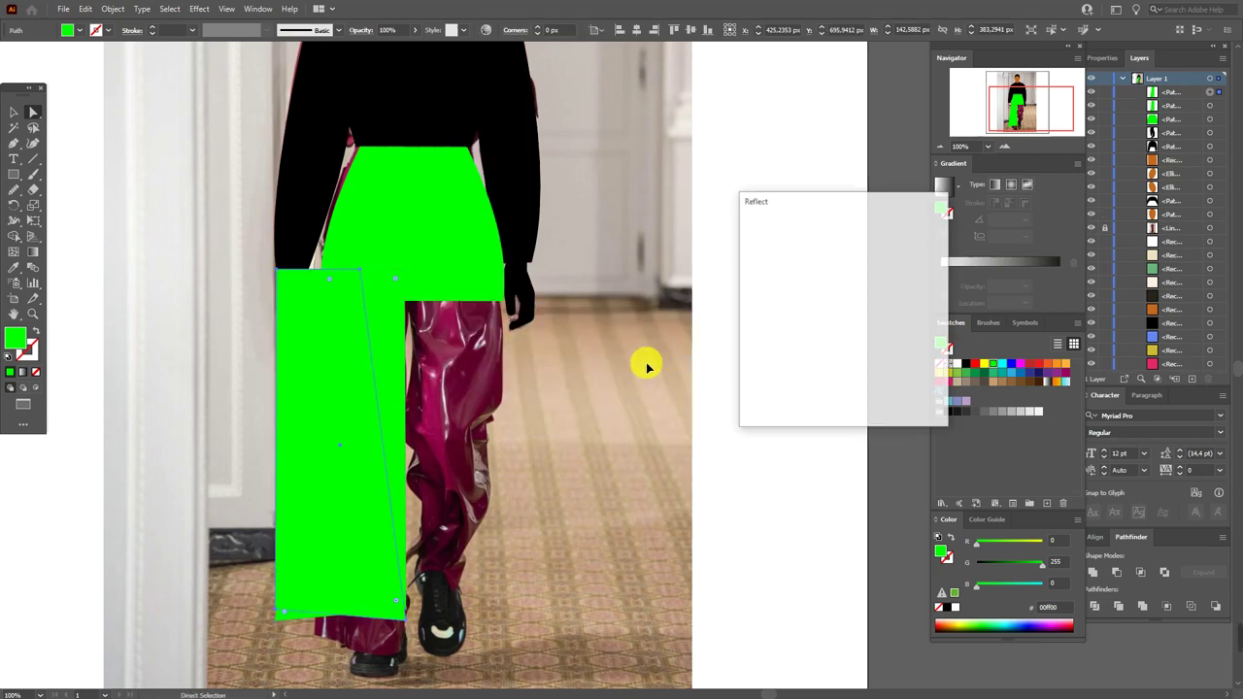
{"action": "left_click", "coordinate": [847, 400]}
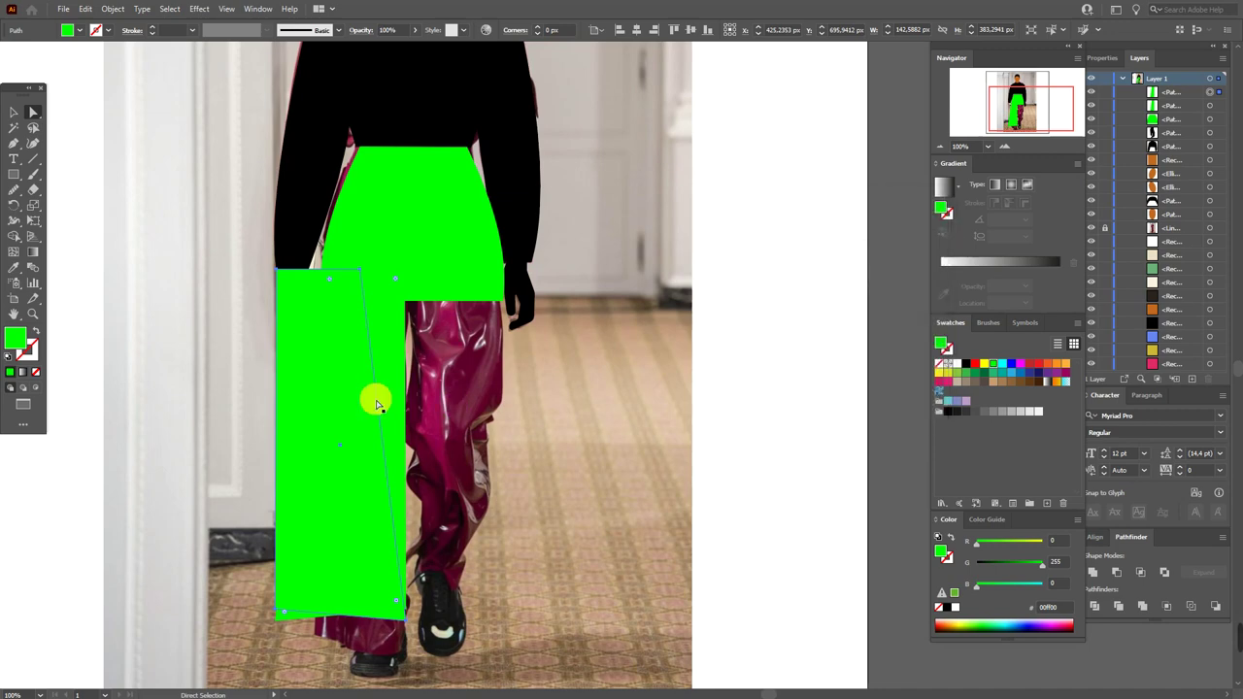
Place the mirrored leg over the other trouser leg, about 20 px lower than the first, leaving a narrow gap between them
{"action": "left_click_drag", "start_coordinate": [318, 382], "coordinate": [457, 398]}
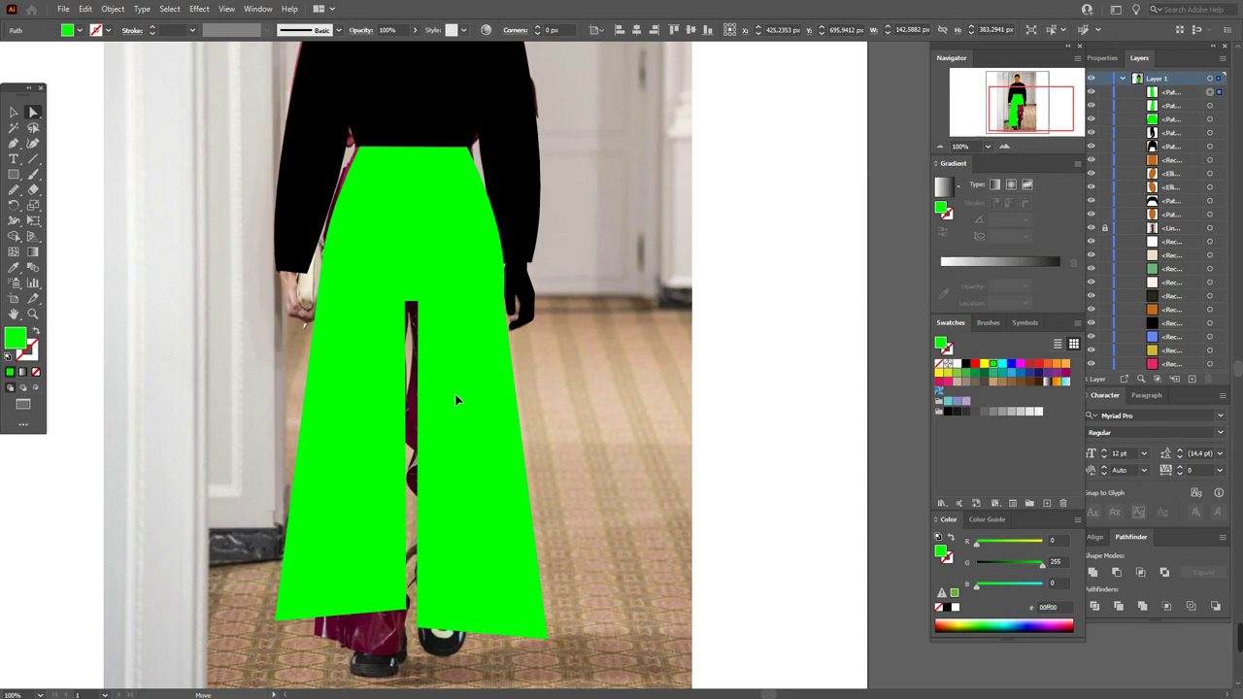
{"action": "left_click", "coordinate": [713, 443]}
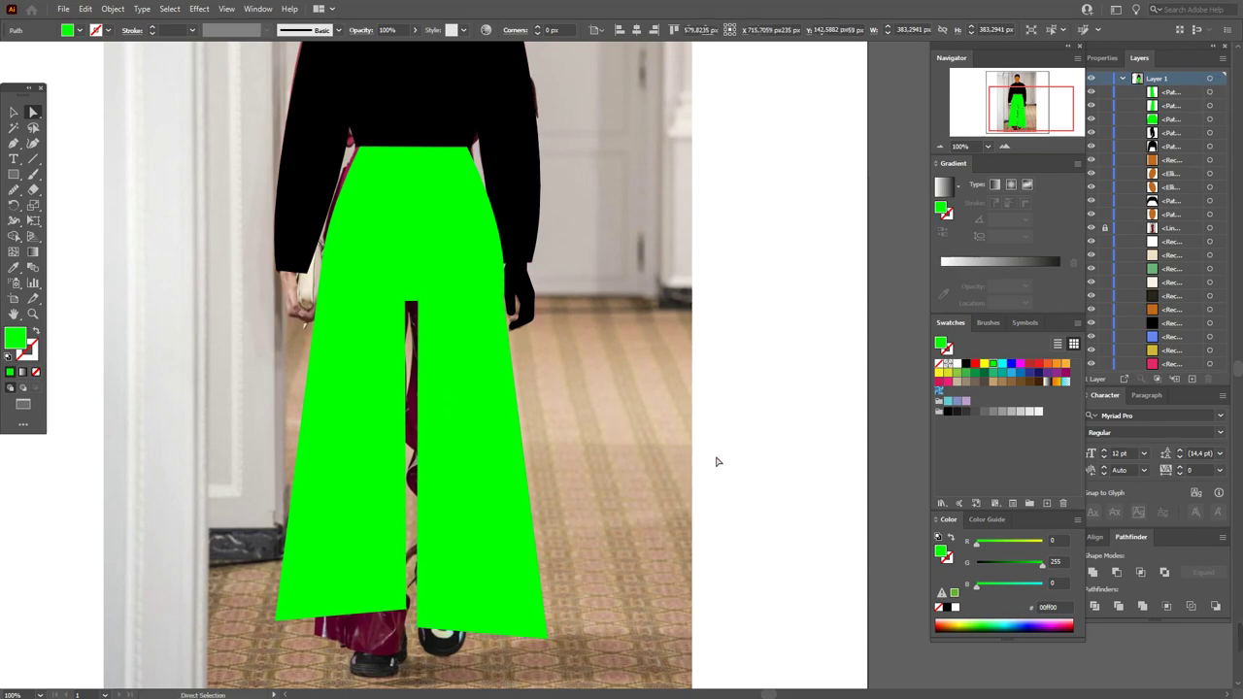
{"action": "left_click", "coordinate": [692, 509]}
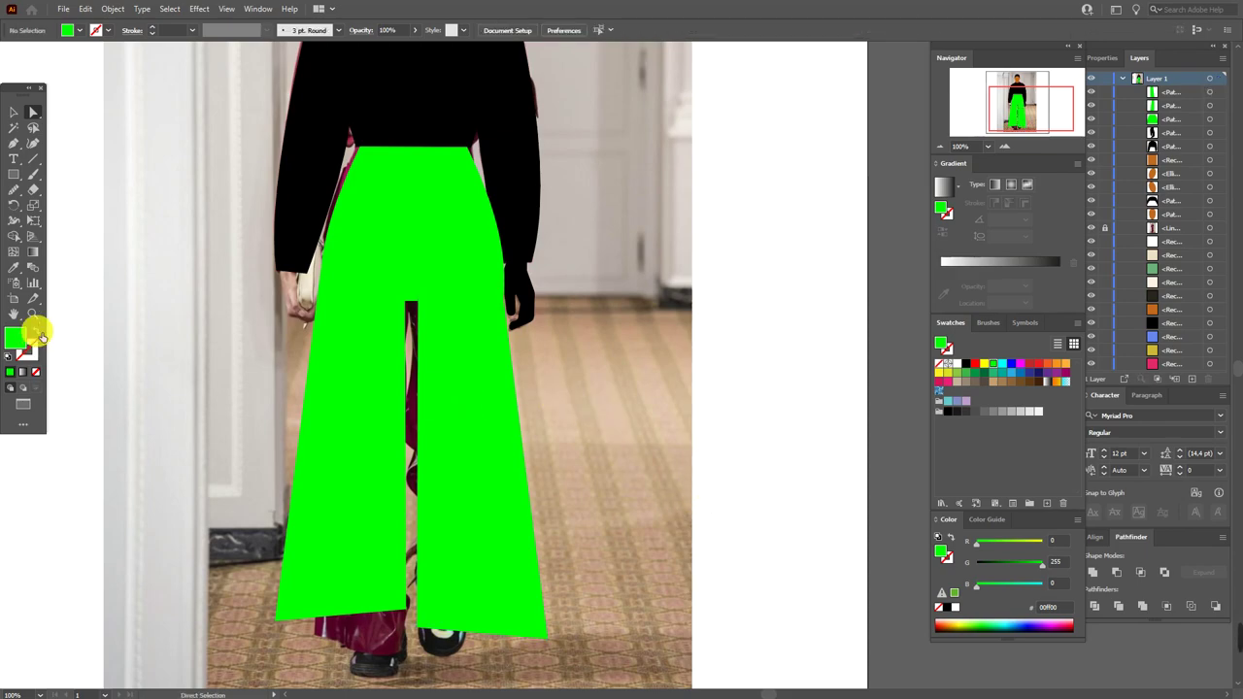
{"action": "left_click", "coordinate": [33, 314]}
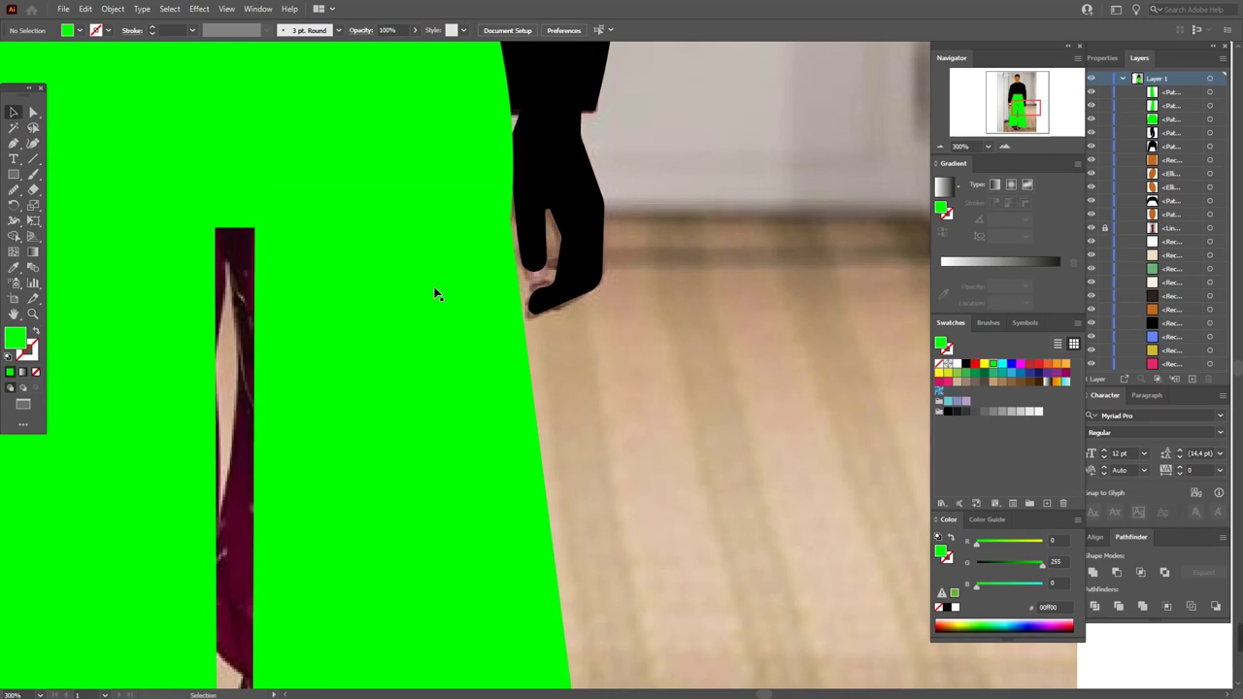
Shift the mirrored trouser leg slightly outward and upward, and align both legs by their top edges
{"action": "left_click", "coordinate": [438, 297]}
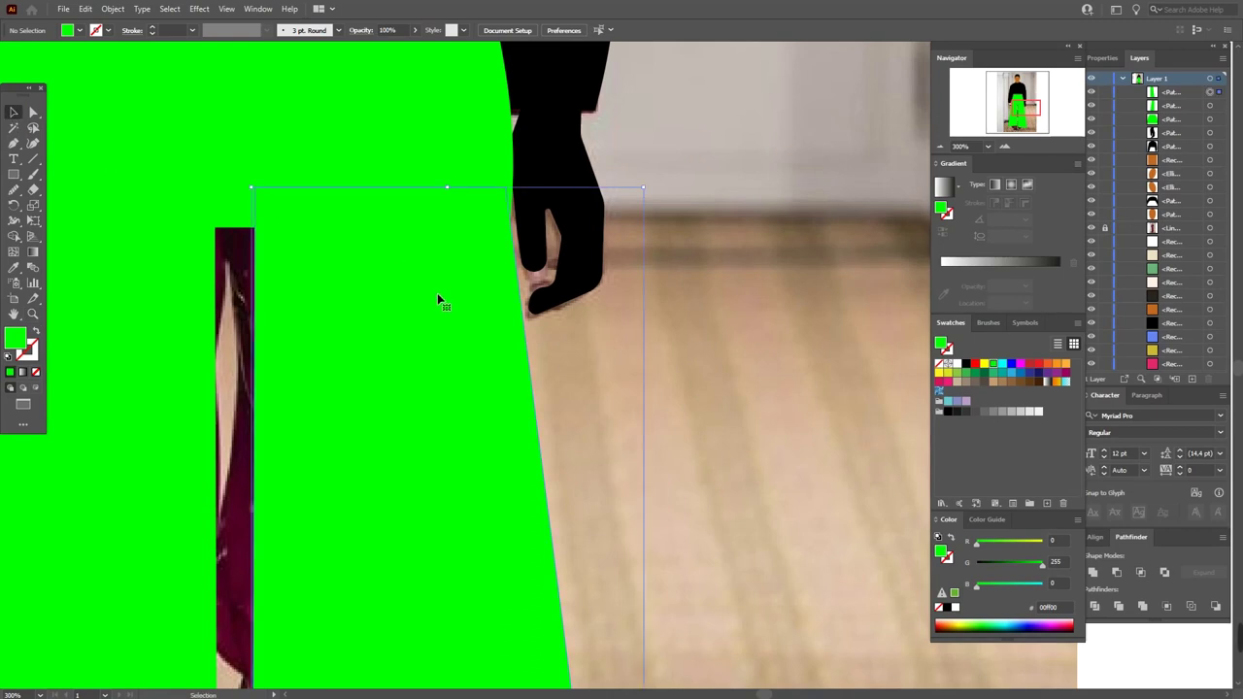
{"action": "left_click_drag", "start_coordinate": [445, 298], "coordinate": [447, 296]}
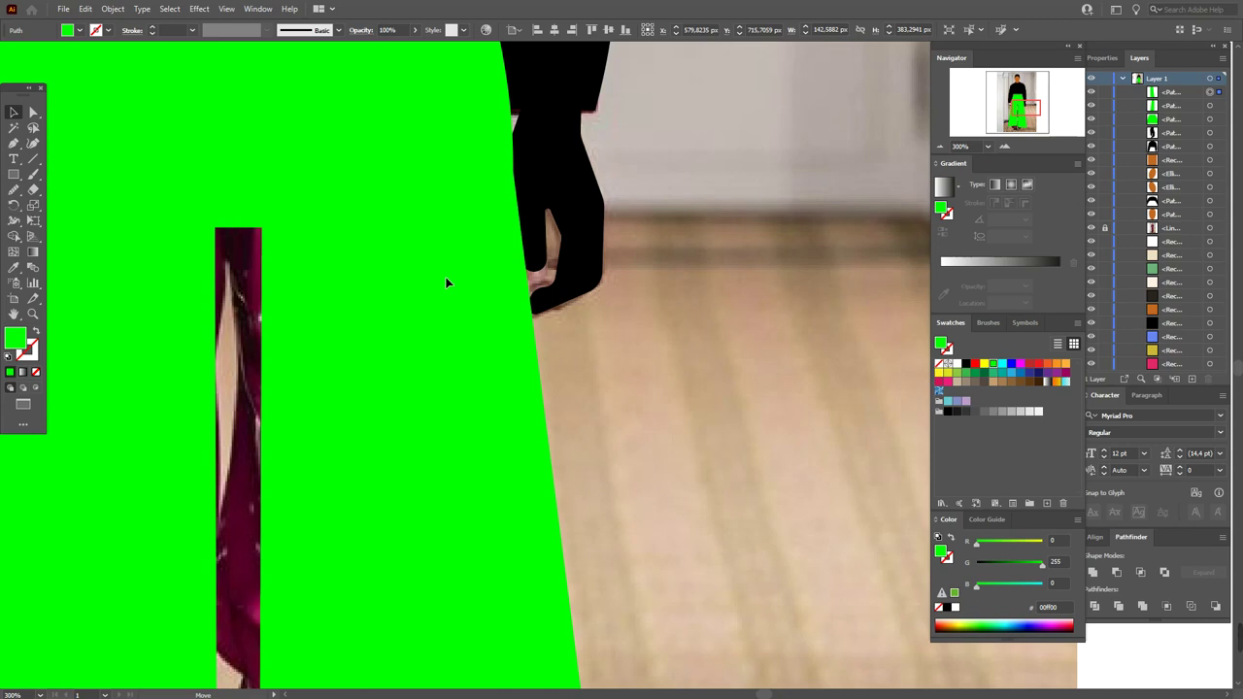
{"action": "left_click", "coordinate": [13, 313]}
{"action": "left_click_drag", "start_coordinate": [292, 323], "coordinate": [383, 330]}
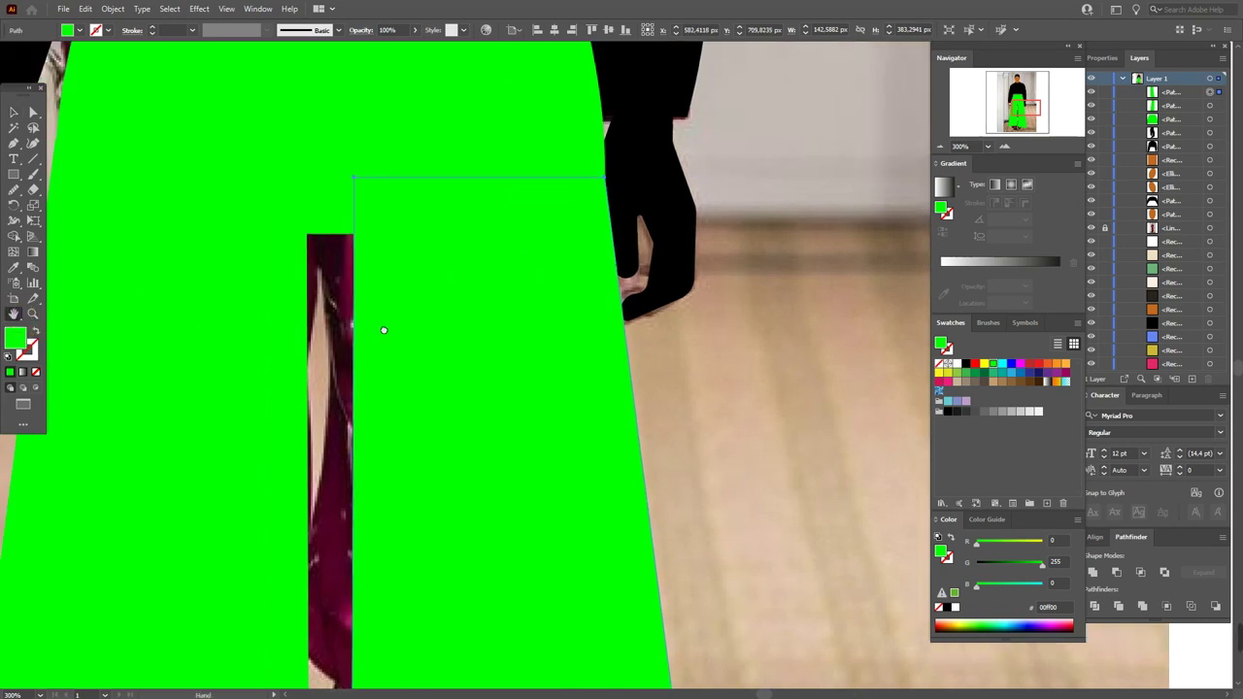
{"action": "left_click_drag", "start_coordinate": [77, 252], "coordinate": [283, 286]}
{"action": "left_click", "coordinate": [14, 113]}
{"action": "left_click", "coordinate": [422, 324]}
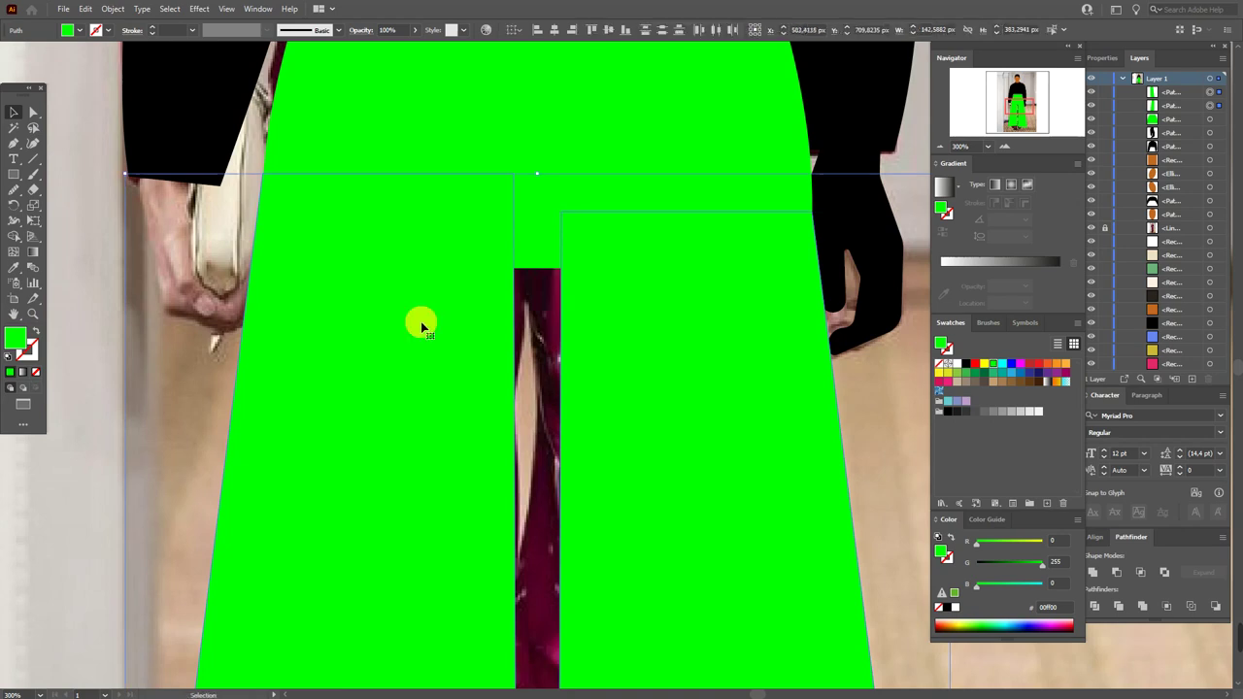
{"action": "left_click", "coordinate": [1103, 537]}
{"action": "left_click", "coordinate": [1172, 574]}
{"action": "left_click", "coordinate": [923, 411]}
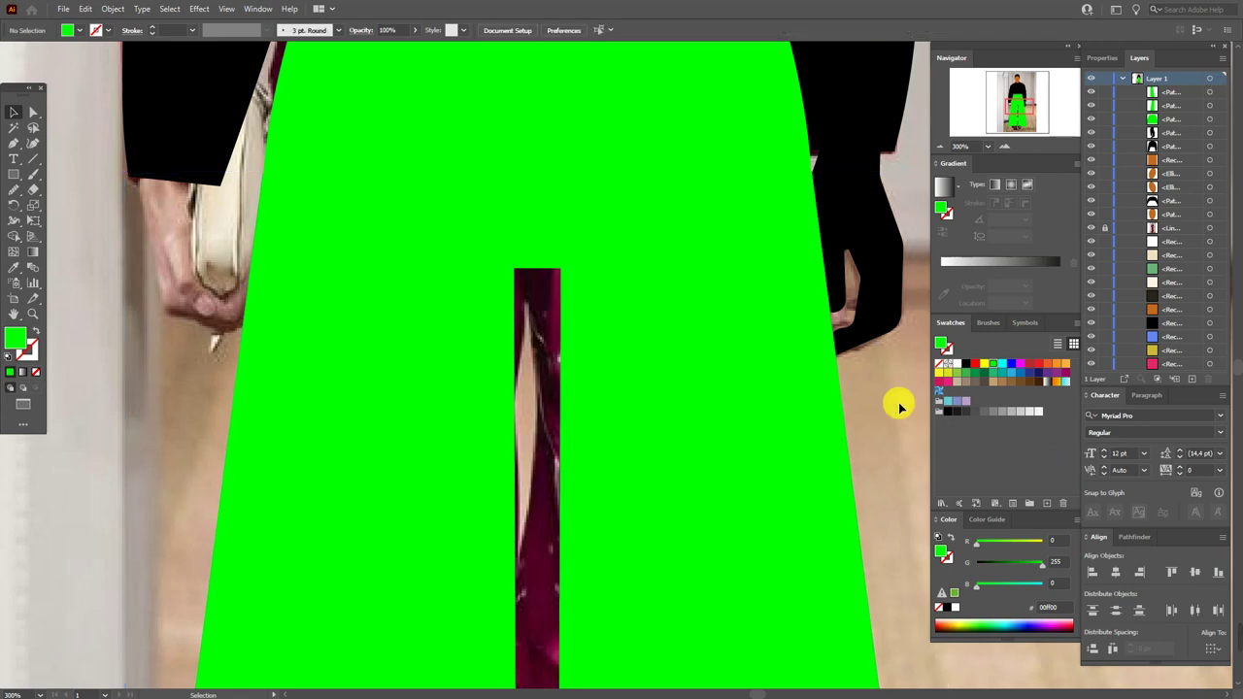
Check both legs' outer edges against the hip shape and nudge the mirrored leg slightly inward to meet it
{"action": "key", "text": "ctrl+equal"}
{"action": "key", "text": "ctrl+equal"}
{"action": "key", "text": "ctrl+equal"}
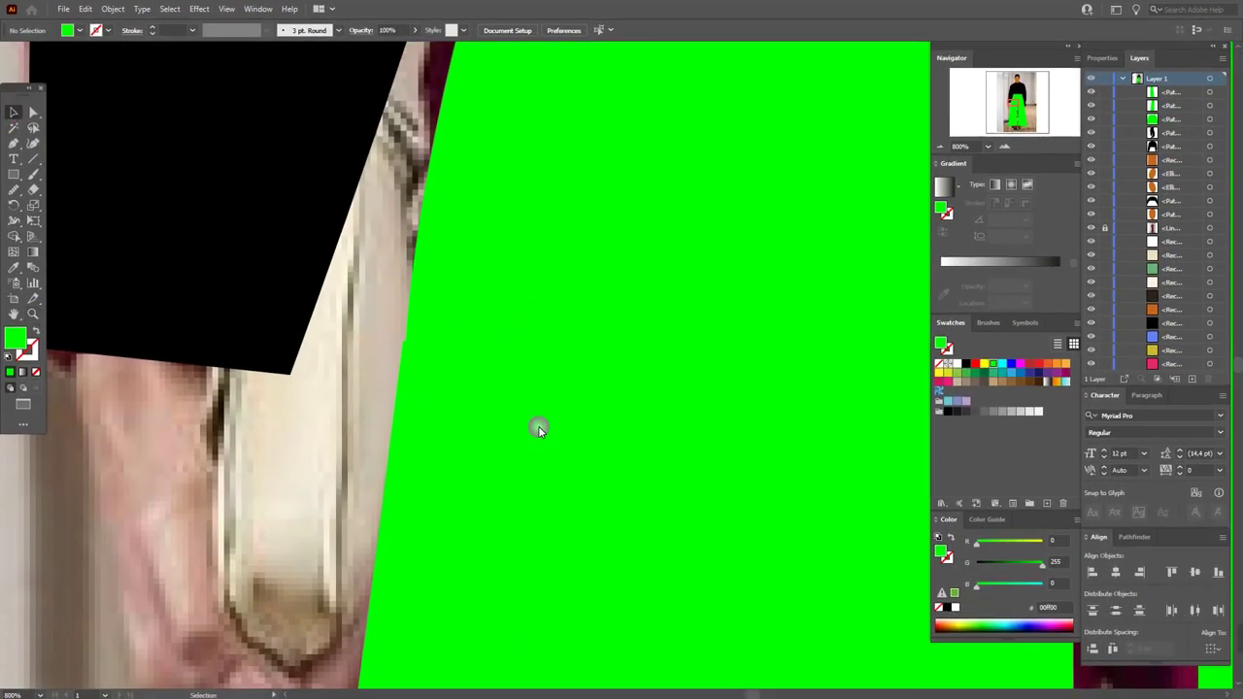
{"action": "left_click", "coordinate": [291, 342]}
{"action": "left_click", "coordinate": [16, 315]}
{"action": "left_click_drag", "start_coordinate": [723, 429], "coordinate": [3, 231]}
{"action": "left_click", "coordinate": [15, 112]}
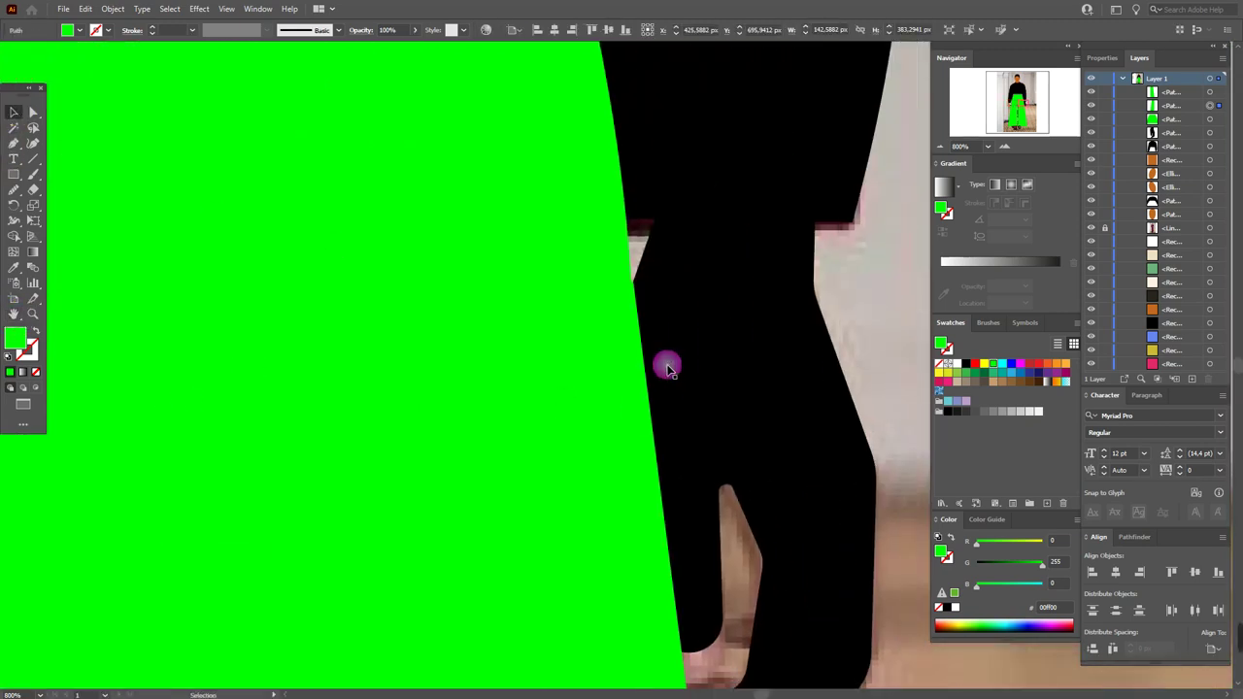
{"action": "left_click", "coordinate": [792, 337]}
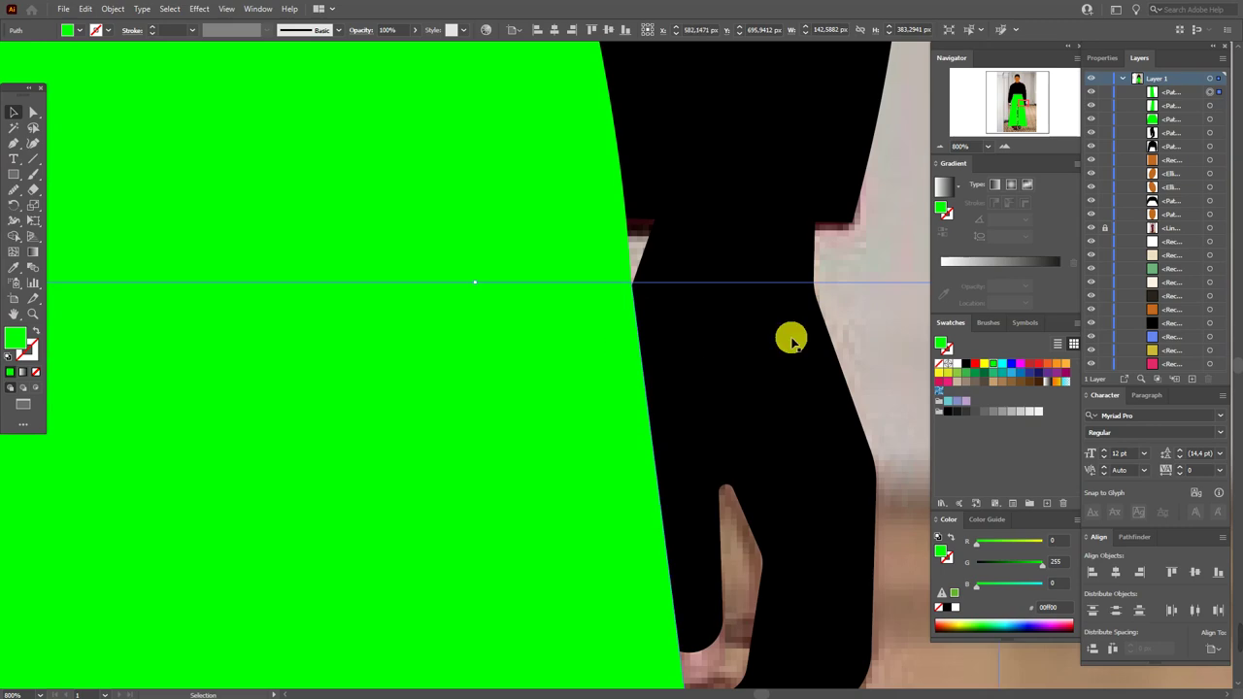
{"action": "double_click", "coordinate": [15, 315]}
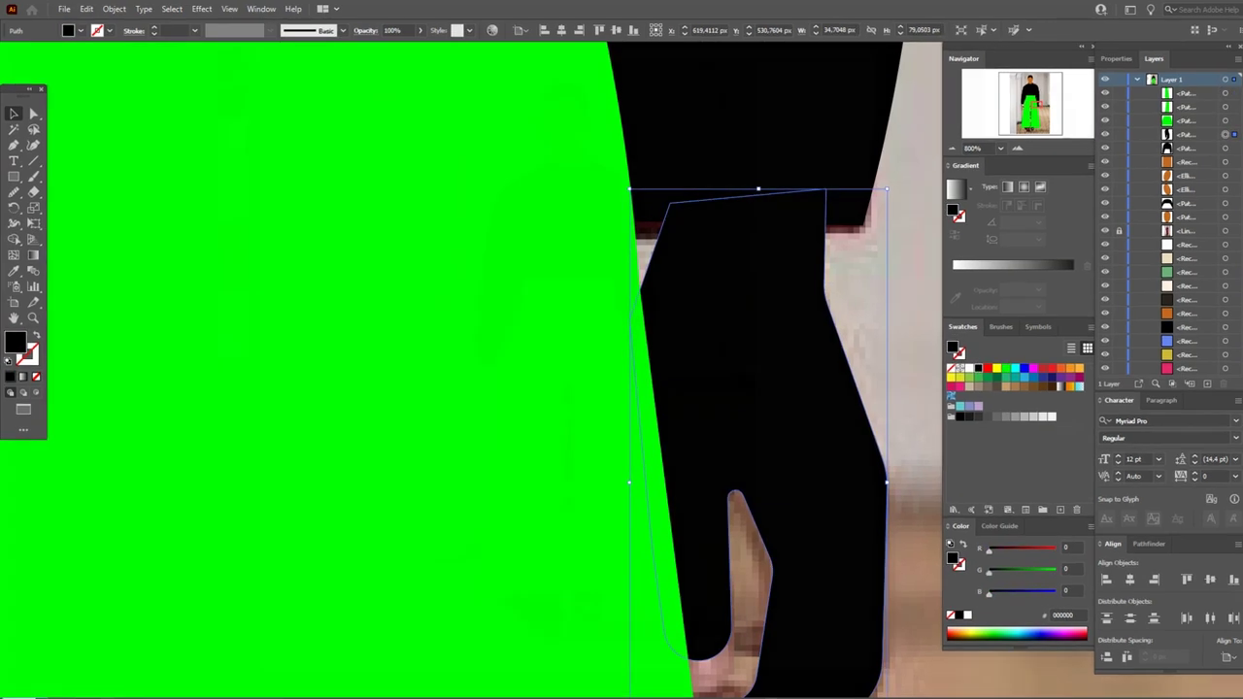
{"action": "left_click", "coordinate": [15, 115]}
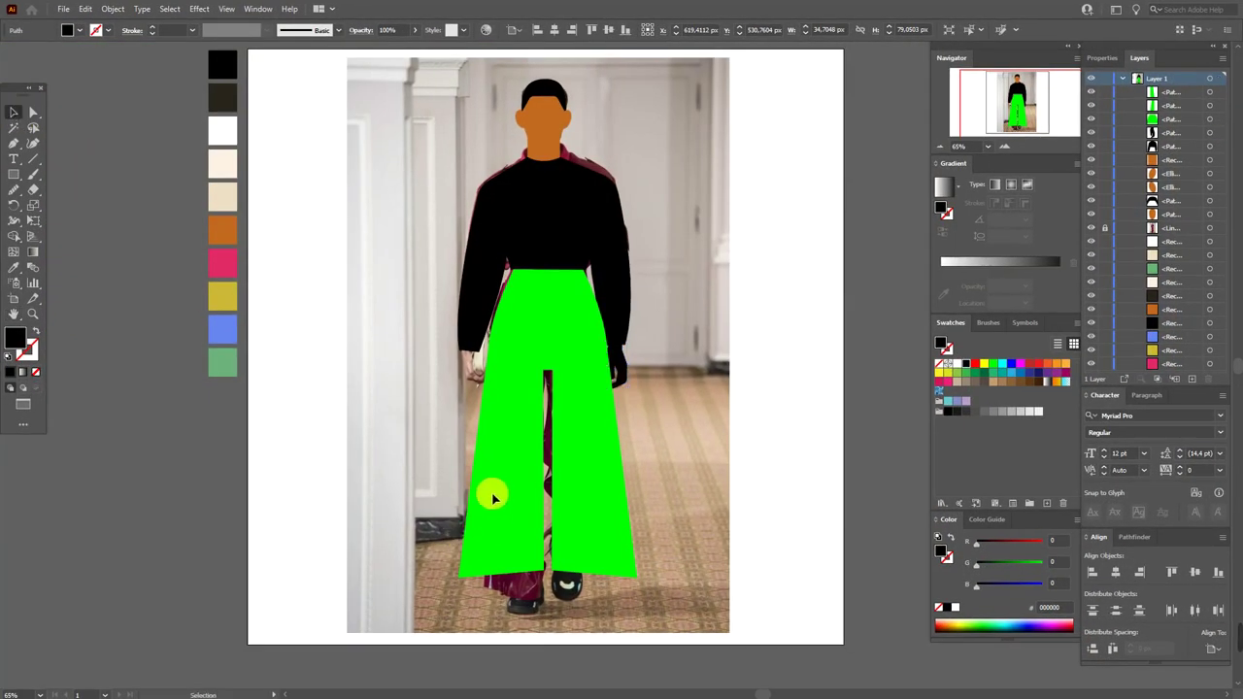
{"action": "left_click", "coordinate": [524, 456]}
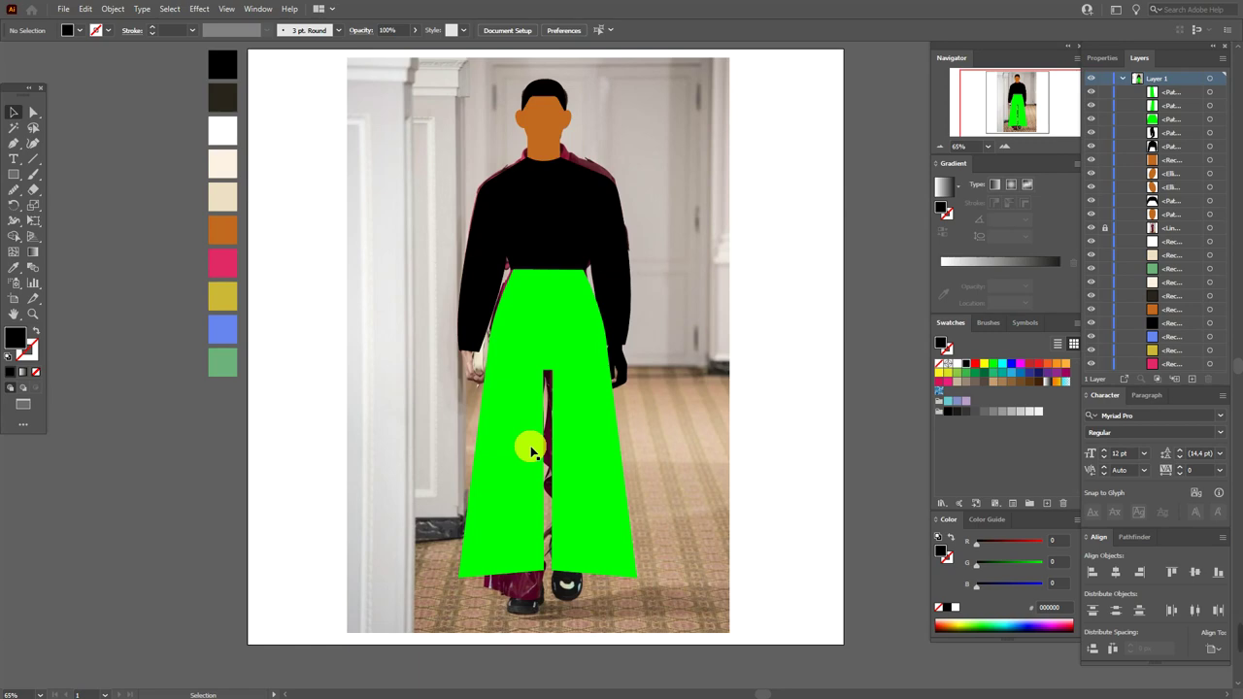
Raise the inner hem corner of each trouser leg slightly so both hems slope more toward the outside
{"action": "left_click", "coordinate": [33, 112]}
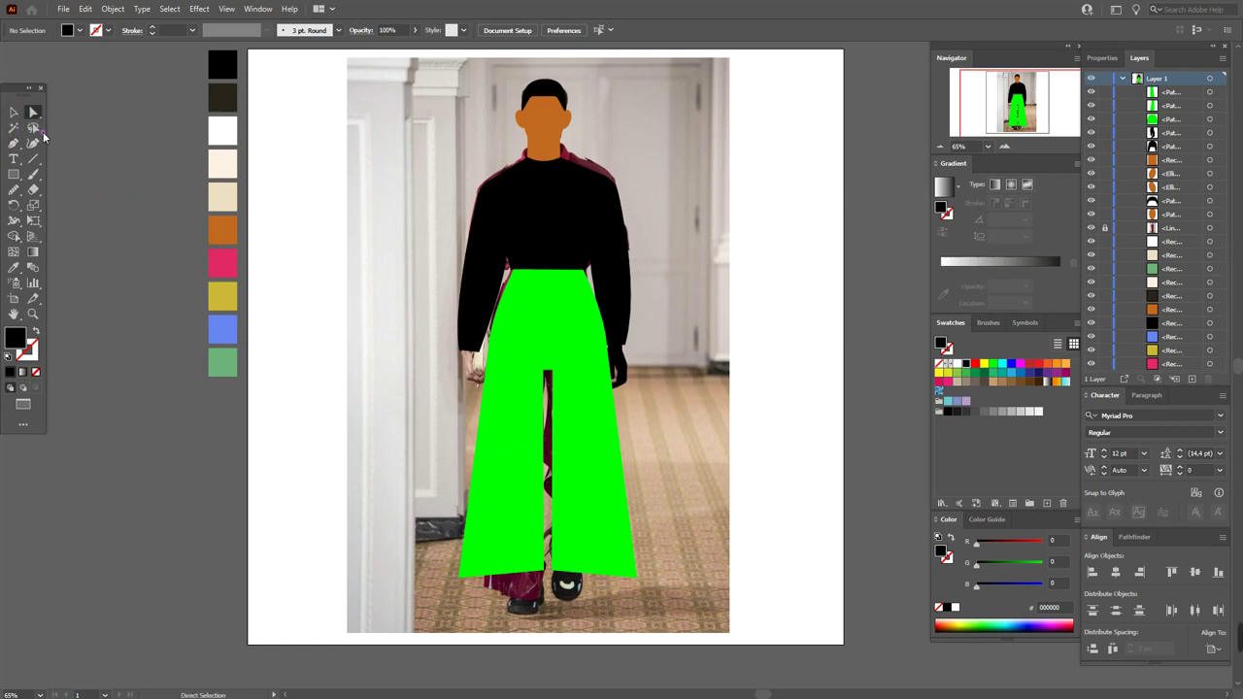
{"action": "left_click", "coordinate": [544, 575]}
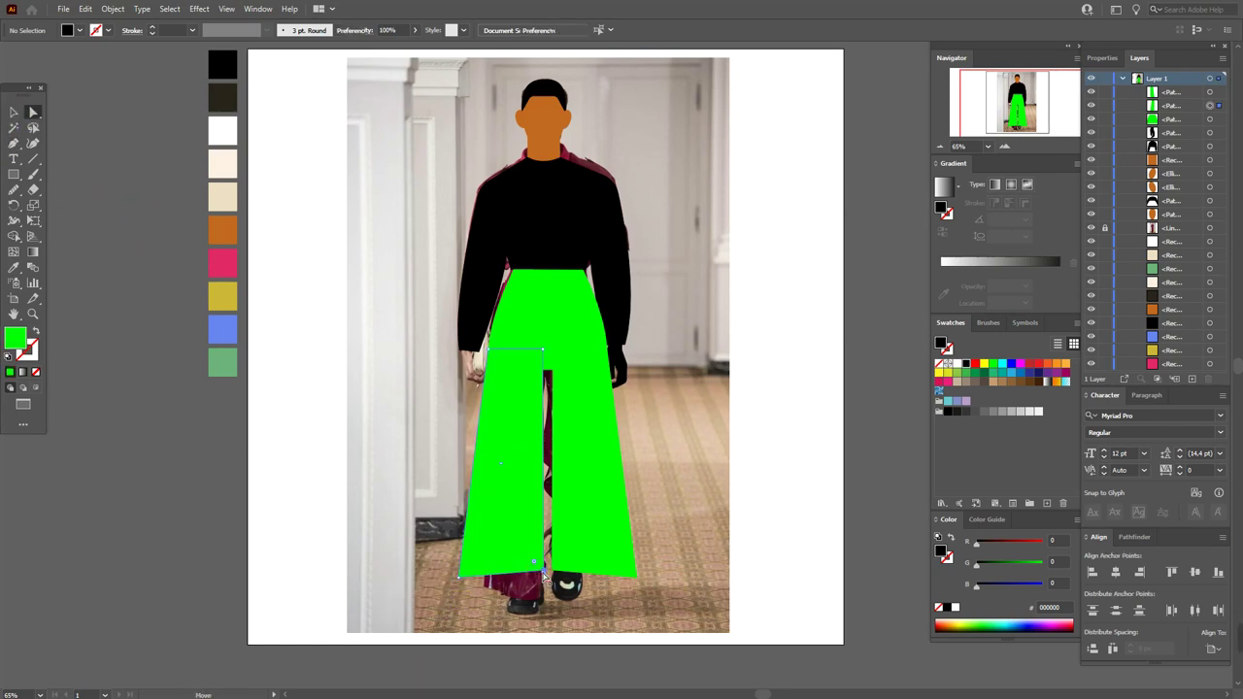
{"action": "left_click", "coordinate": [556, 578]}
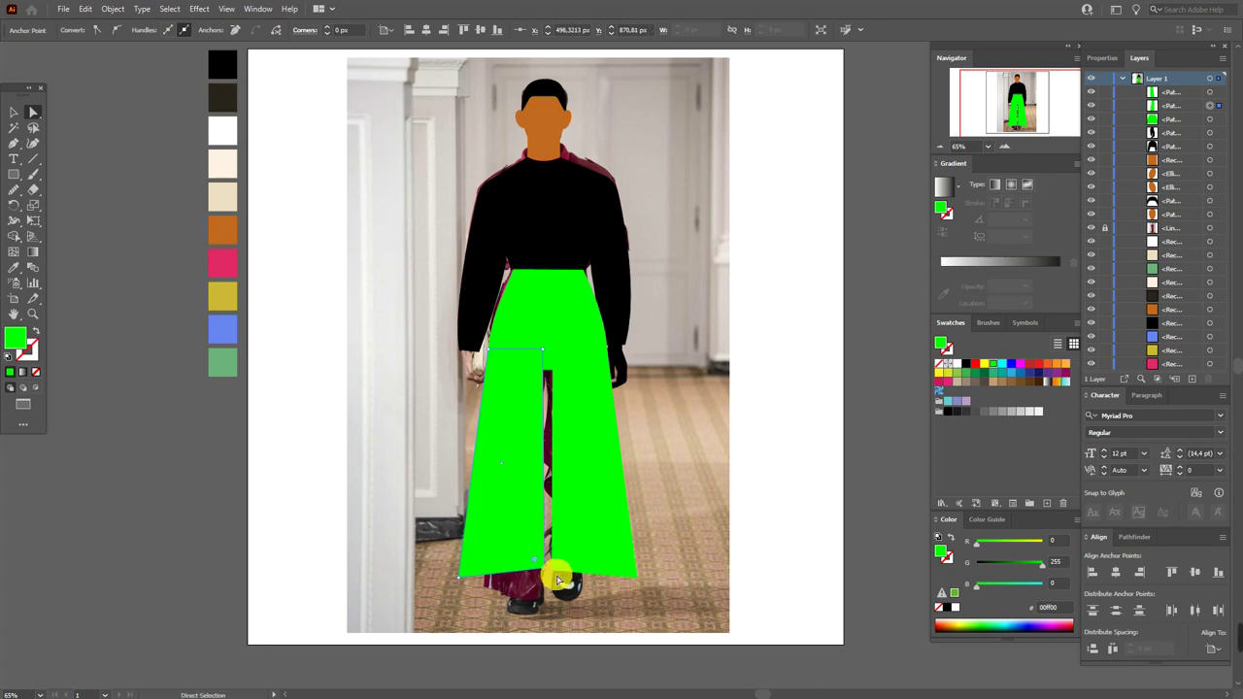
{"action": "left_click", "coordinate": [556, 577]}
Pull the outer hem corner of each trouser leg outward, making each leg about 148 px wide
{"action": "left_click_drag", "start_coordinate": [598, 584], "coordinate": [637, 582]}
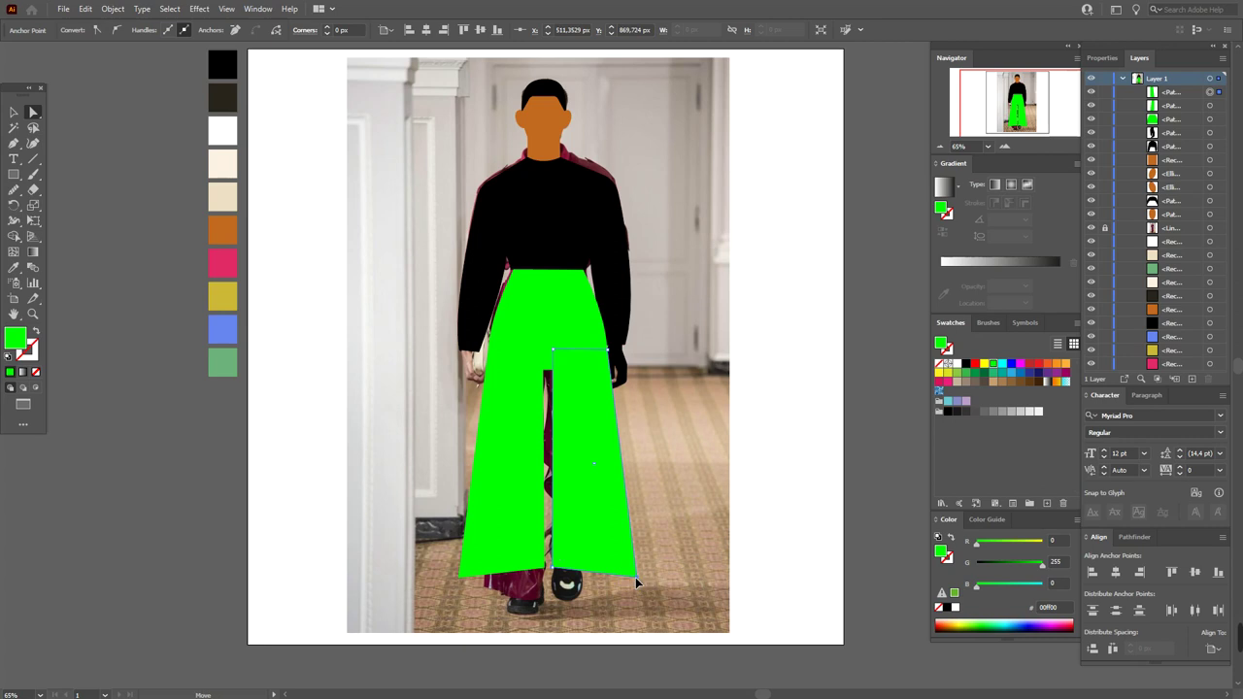
{"action": "left_click_drag", "start_coordinate": [641, 581], "coordinate": [640, 580]}
{"action": "left_click_drag", "start_coordinate": [462, 581], "coordinate": [457, 581]}
{"action": "left_click_drag", "start_coordinate": [790, 516], "coordinate": [832, 505]}
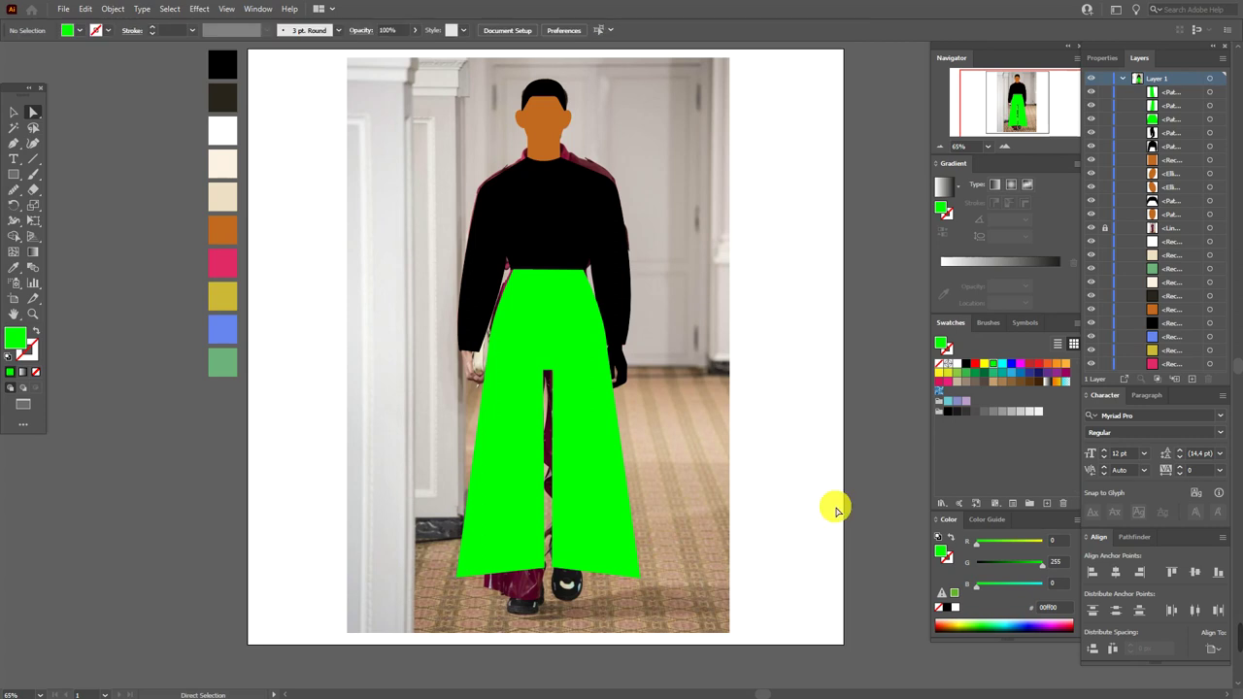
Move the inner top corners of the two legs toward each other so the gap narrows at the crotch
{"action": "left_click", "coordinate": [526, 391]}
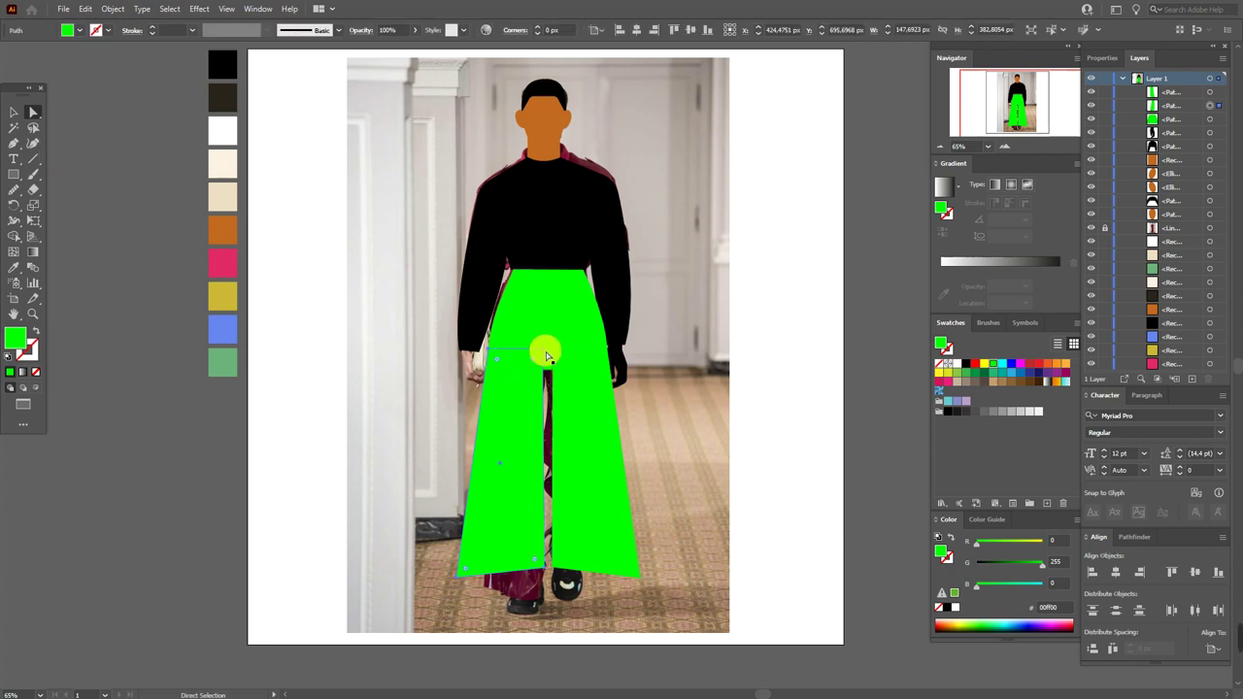
{"action": "left_click_drag", "start_coordinate": [544, 356], "coordinate": [546, 356]}
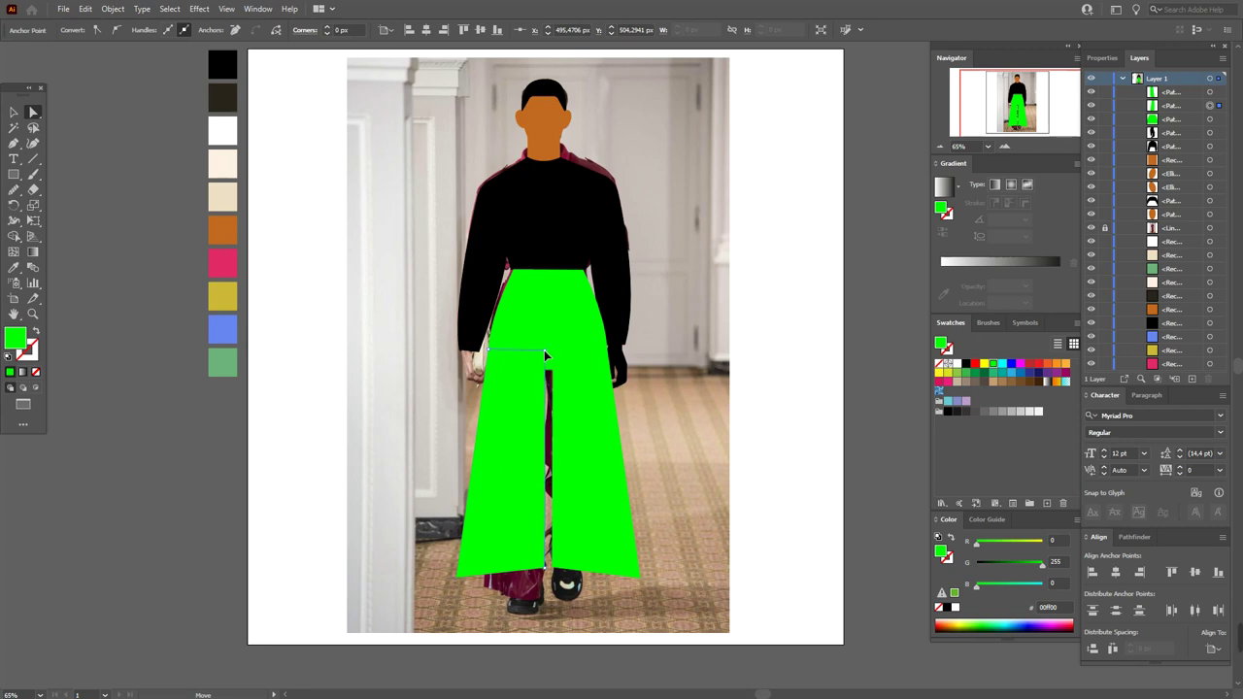
{"action": "left_click", "coordinate": [552, 354]}
{"action": "left_click", "coordinate": [555, 353]}
{"action": "left_click", "coordinate": [554, 359]}
{"action": "left_click_drag", "start_coordinate": [552, 353], "coordinate": [551, 354]}
{"action": "left_click", "coordinate": [550, 352]}
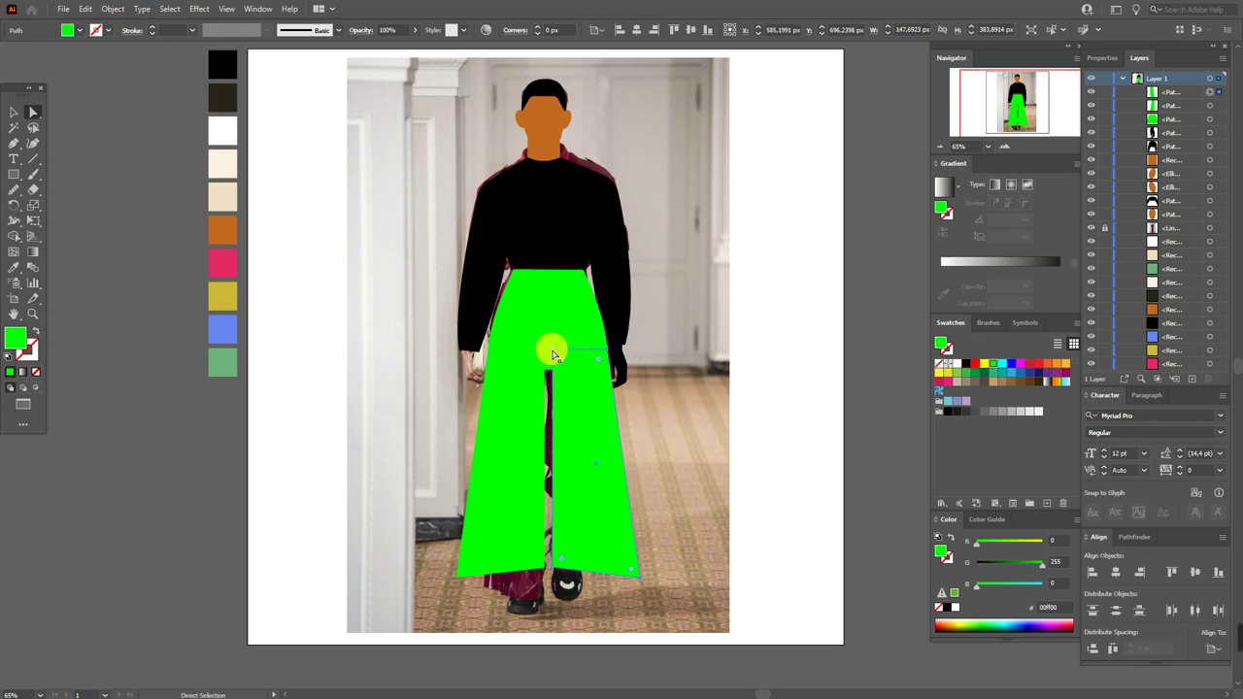
{"action": "left_click", "coordinate": [554, 355]}
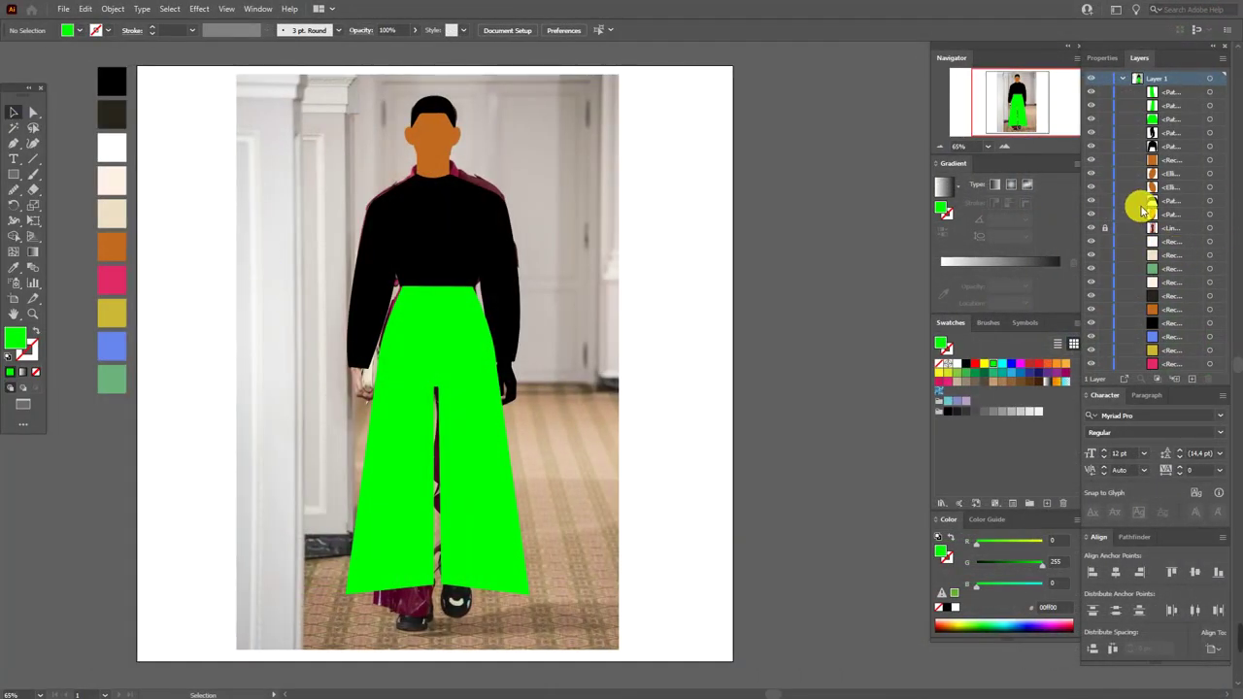
Move the runway photo off the figure to its right and shift the whole figure left on the artboard
{"action": "left_click_drag", "start_coordinate": [263, 233], "coordinate": [599, 243]}
{"action": "left_click", "coordinate": [594, 239]}
{"action": "left_click_drag", "start_coordinate": [330, 95], "coordinate": [531, 622]}
{"action": "left_click_drag", "start_coordinate": [487, 444], "coordinate": [438, 444]}
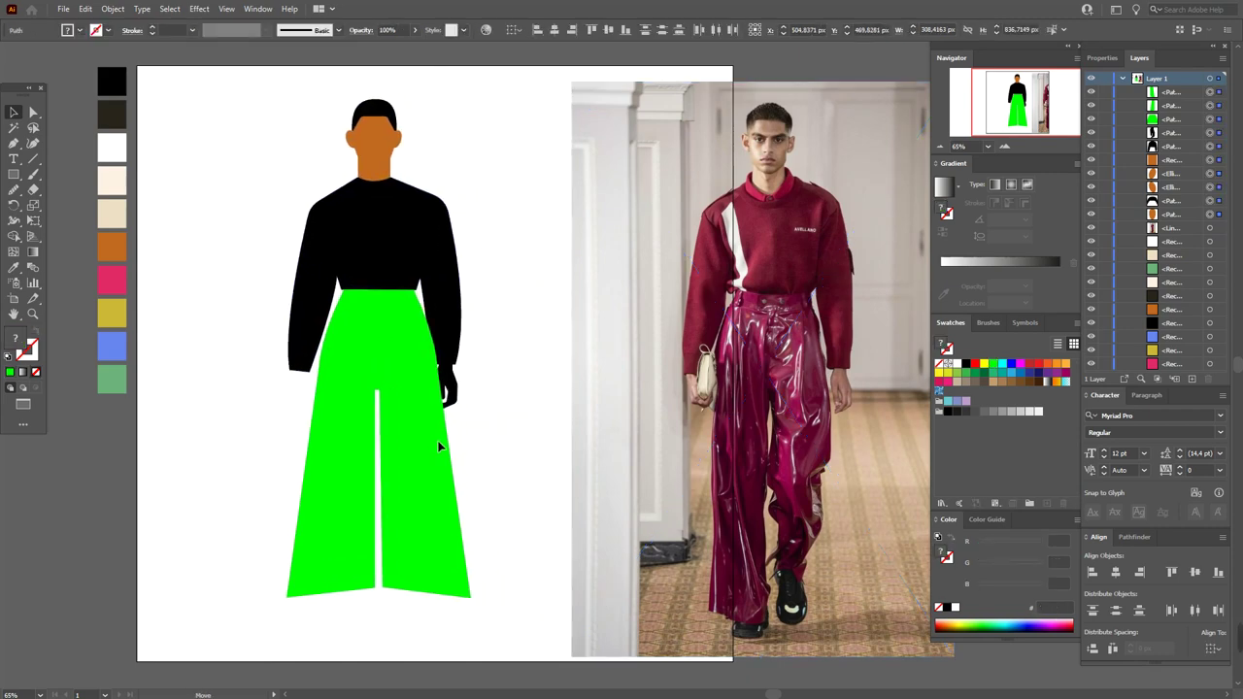
{"action": "left_click", "coordinate": [499, 436]}
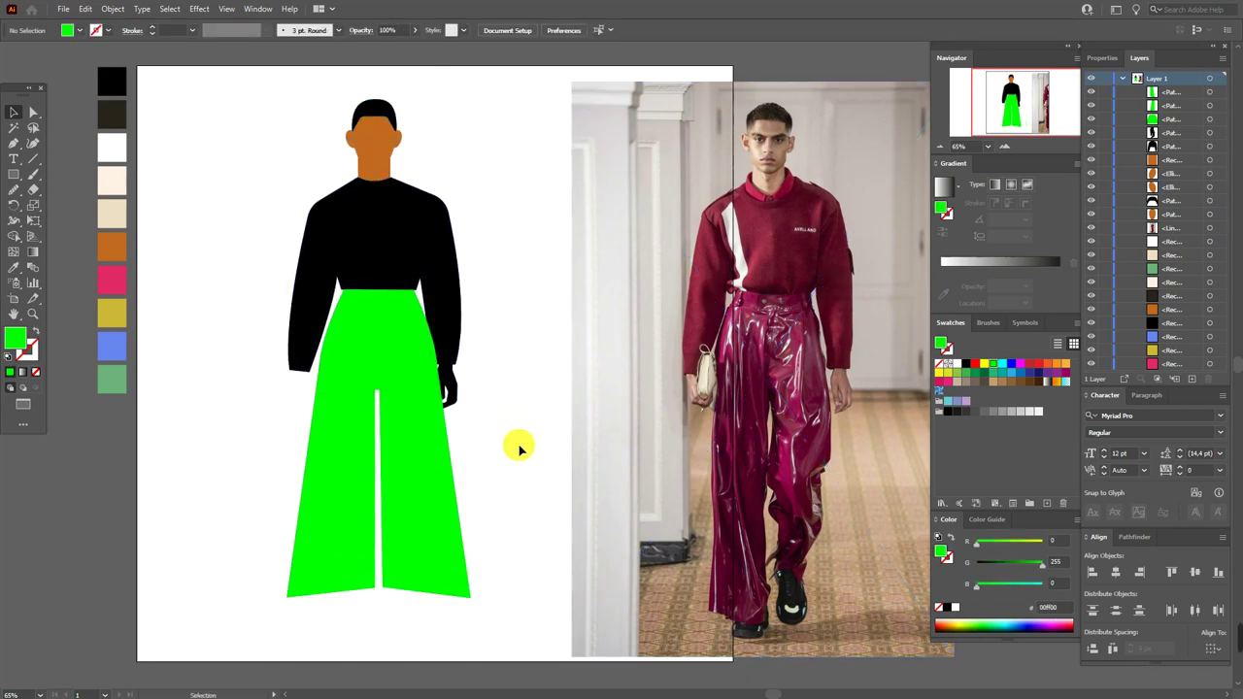
Move the runway photo completely off the artboard, just beyond its right edge
{"action": "left_click", "coordinate": [32, 314]}
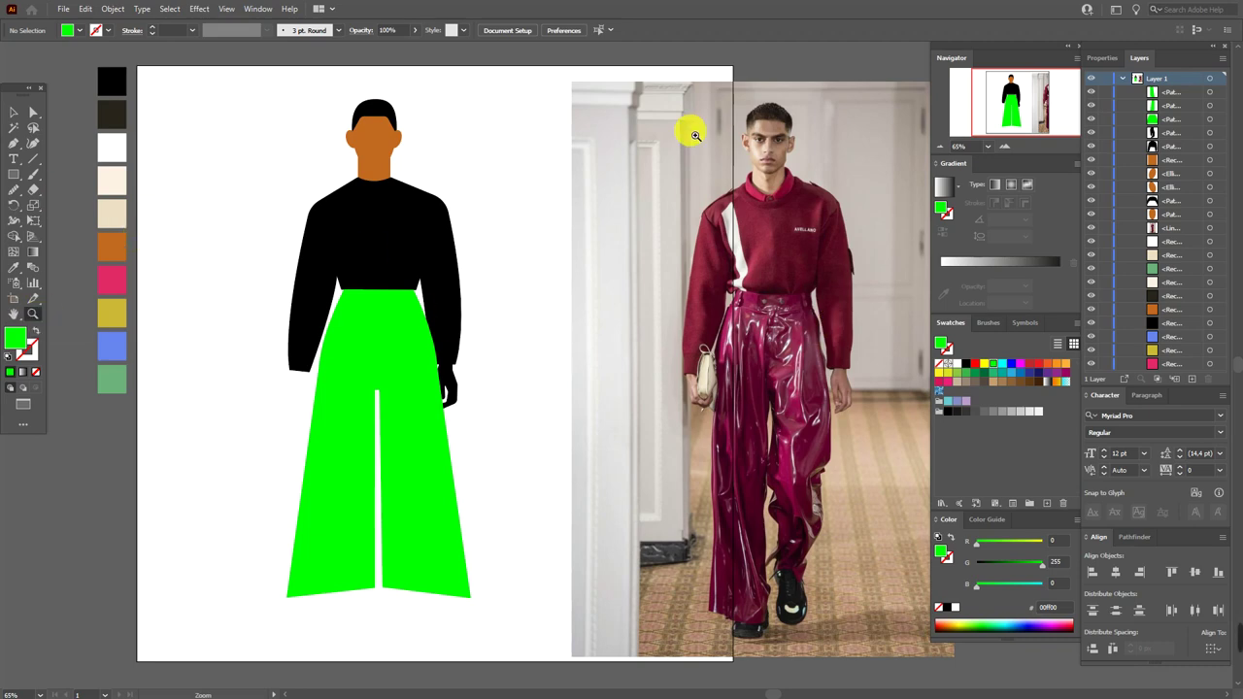
{"action": "left_click", "coordinate": [19, 116]}
{"action": "left_click_drag", "start_coordinate": [593, 281], "coordinate": [761, 276]}
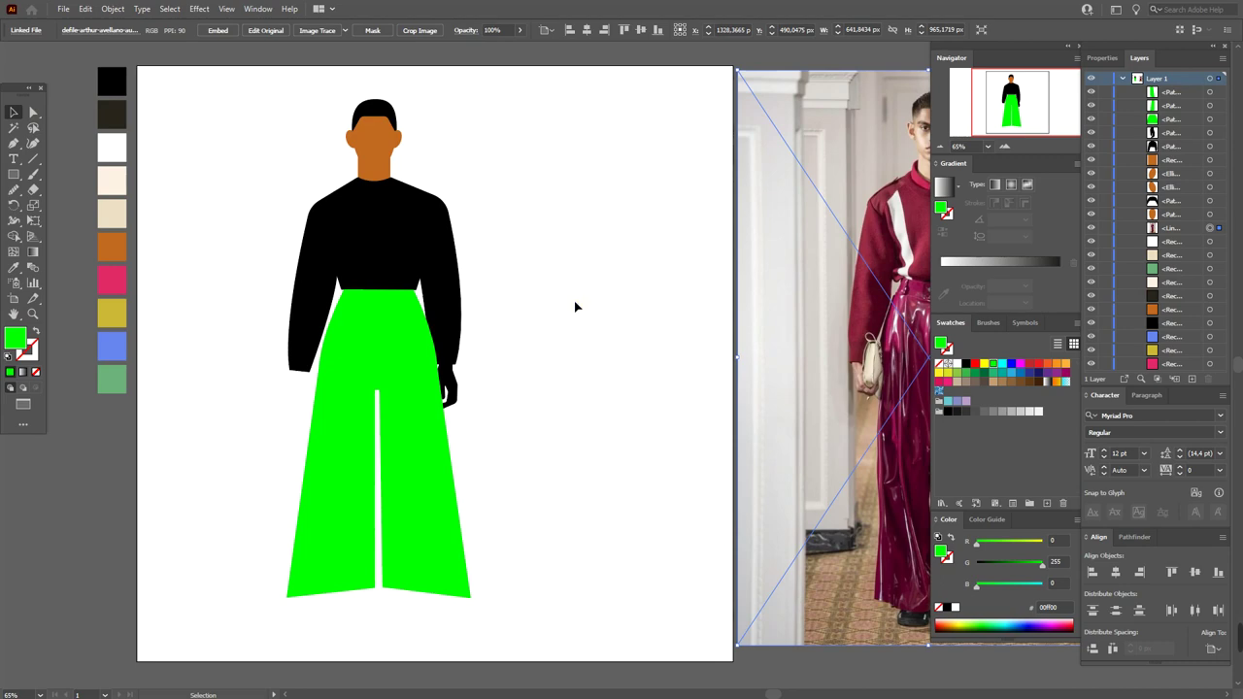
{"action": "left_click", "coordinate": [515, 340]}
Extend both waist corners of the trousers' hip shape outward to meet the bottom corners of the sweater
{"action": "left_click", "coordinate": [31, 313]}
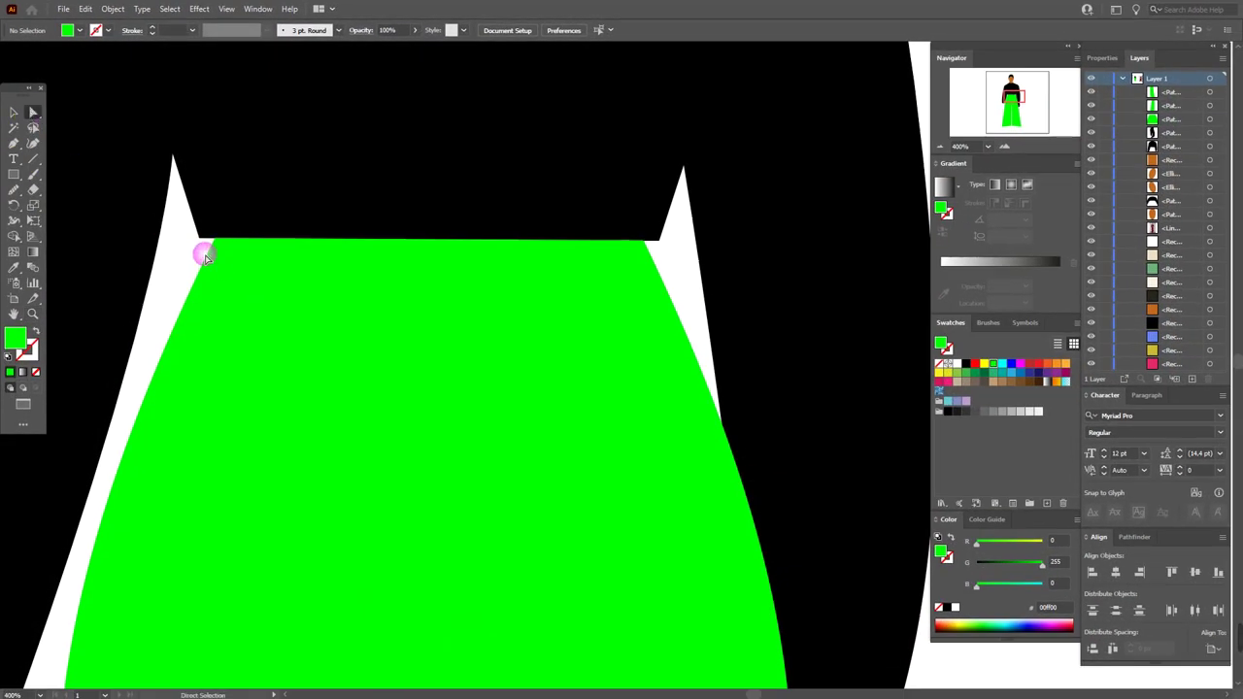
{"action": "left_click", "coordinate": [213, 240]}
{"action": "left_click_drag", "start_coordinate": [215, 242], "coordinate": [200, 239]}
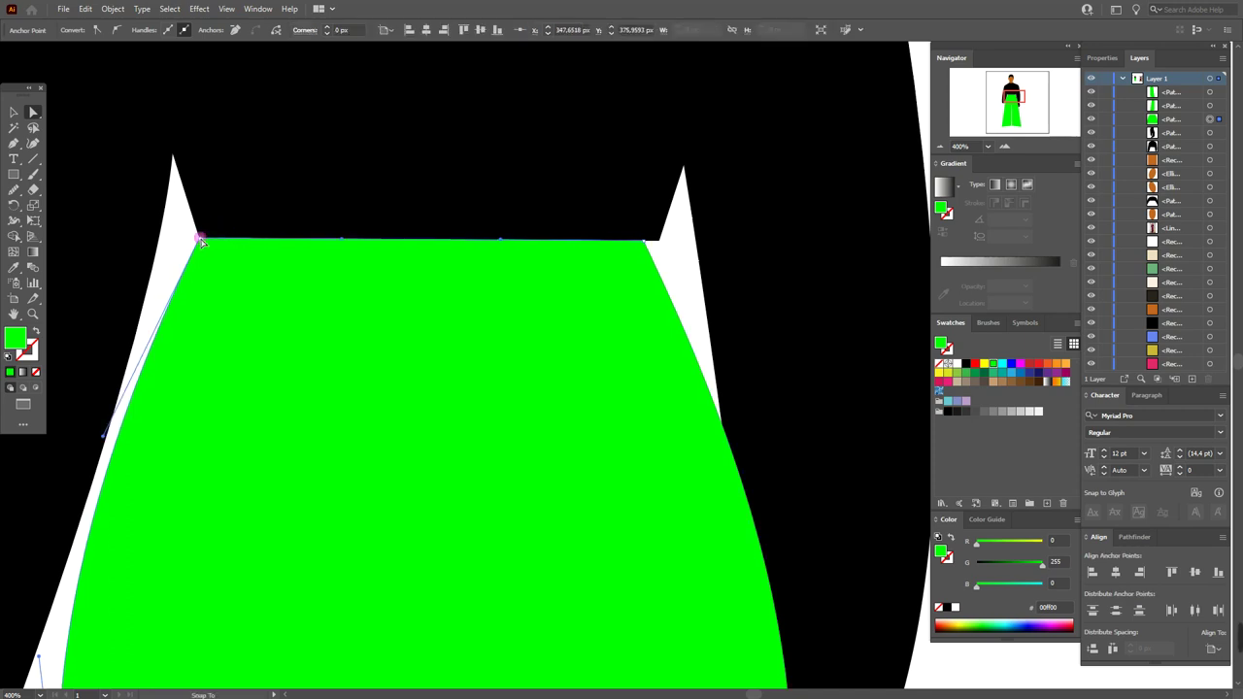
{"action": "left_click_drag", "start_coordinate": [646, 245], "coordinate": [661, 244]}
{"action": "left_click", "coordinate": [686, 247]}
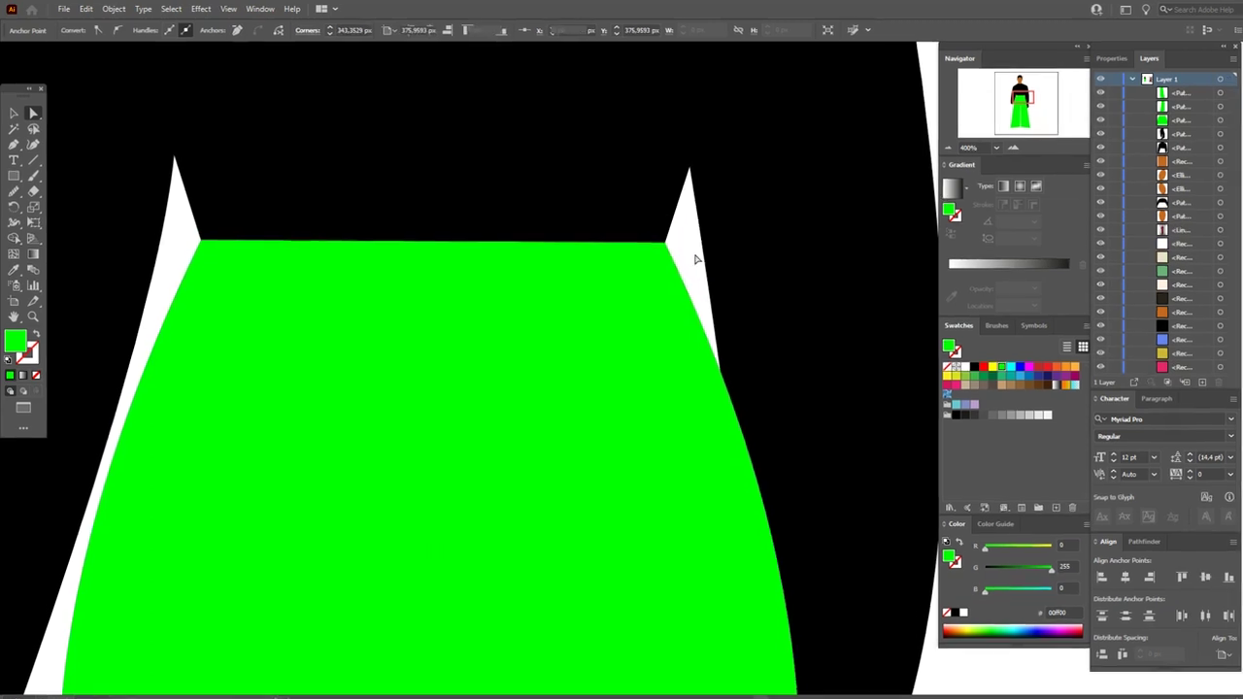
Select both trouser legs and the hip shape and unite them into a single trousers shape
{"action": "key", "text": "ctrl+1"}
{"action": "left_click", "coordinate": [19, 118]}
{"action": "left_click", "coordinate": [381, 334]}
{"action": "left_click", "coordinate": [480, 349]}
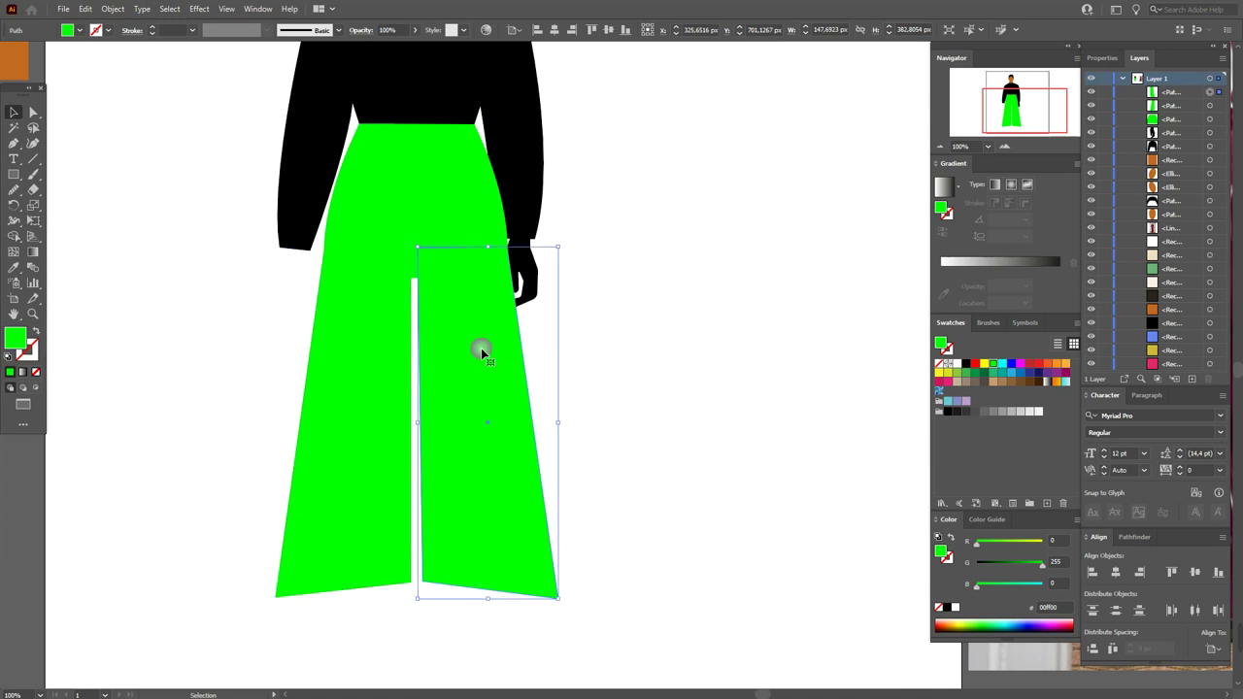
{"action": "left_click", "coordinate": [366, 356], "text": "shift"}
{"action": "left_click", "coordinate": [414, 194], "text": "shift"}
{"action": "left_click", "coordinate": [1136, 542]}
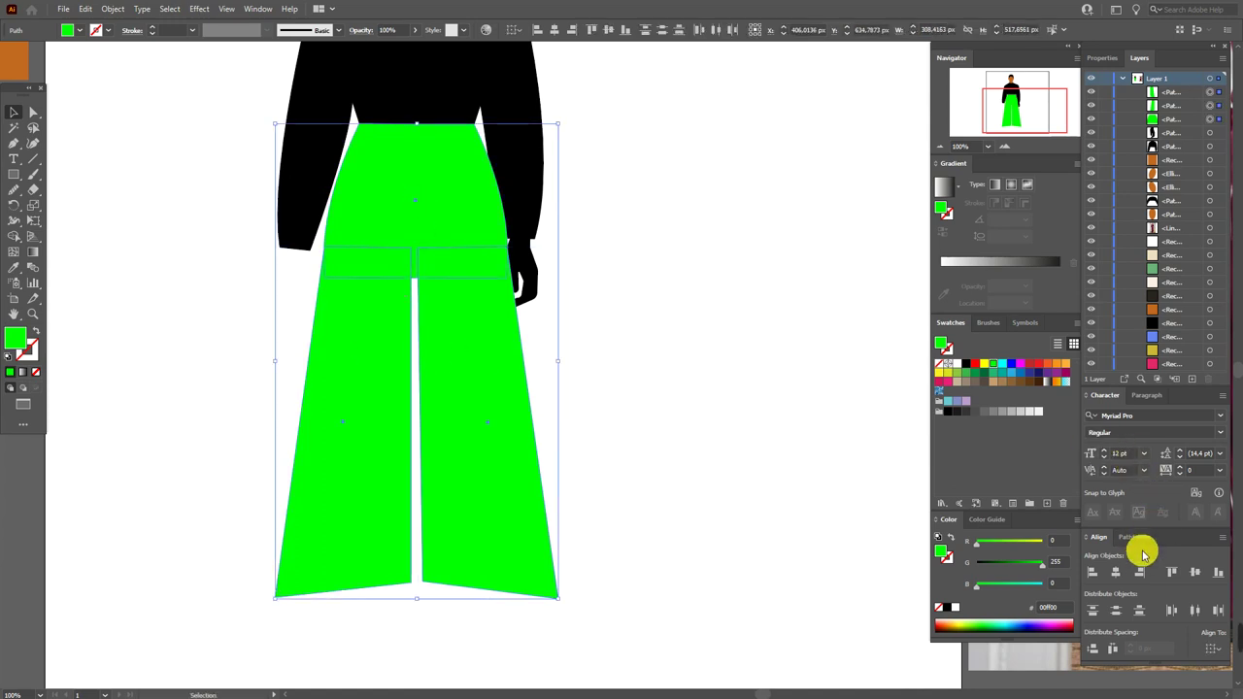
{"action": "left_click", "coordinate": [1093, 572]}
{"action": "left_click", "coordinate": [643, 390]}
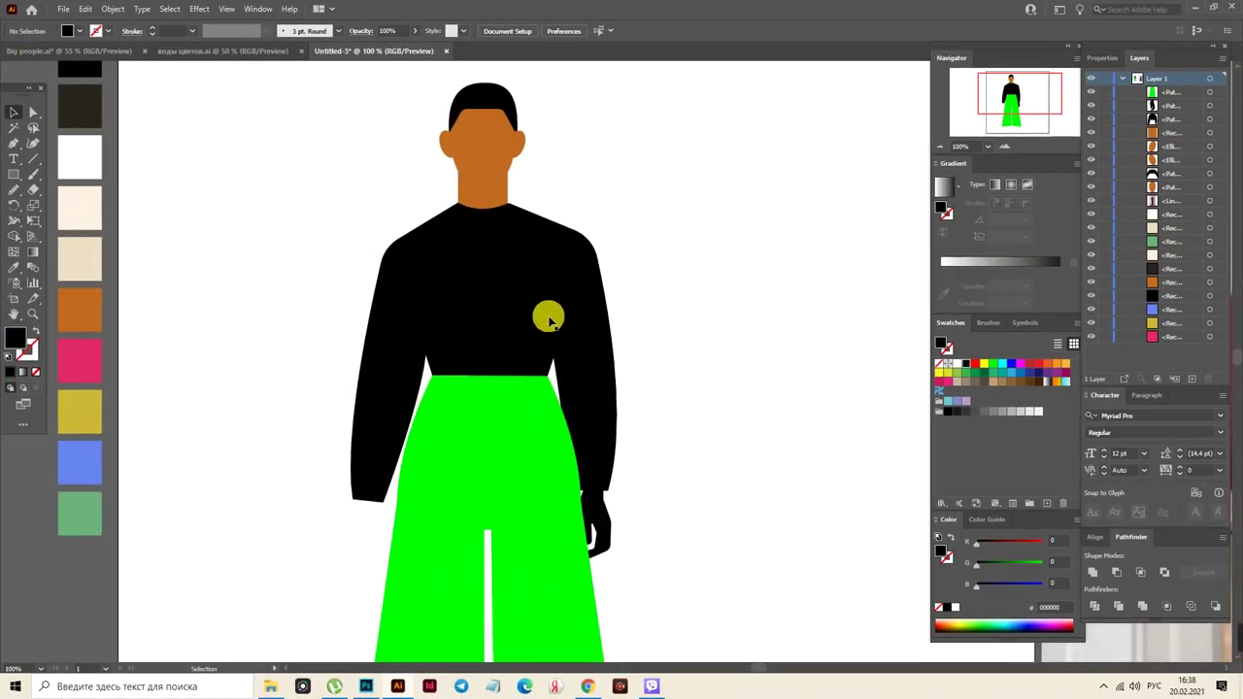
Recolour the black sweater with the pink sampled from the palette squares beside the artboard
{"action": "left_click", "coordinate": [549, 320]}
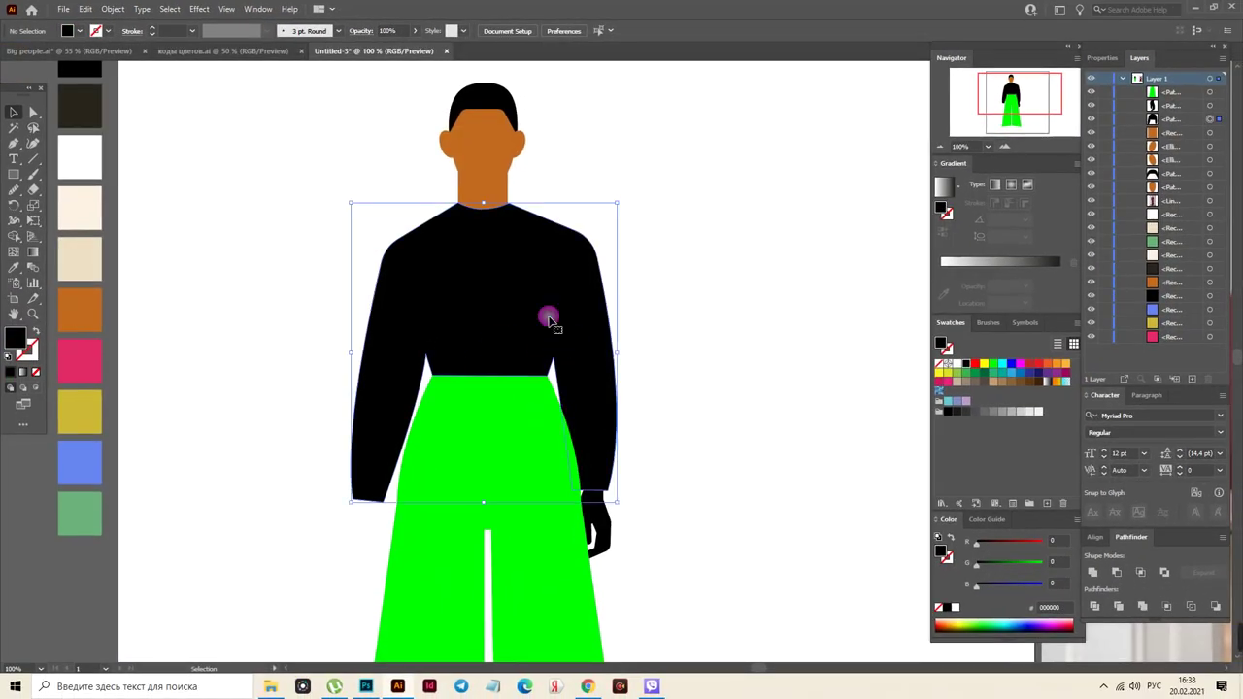
{"action": "left_click", "coordinate": [16, 270]}
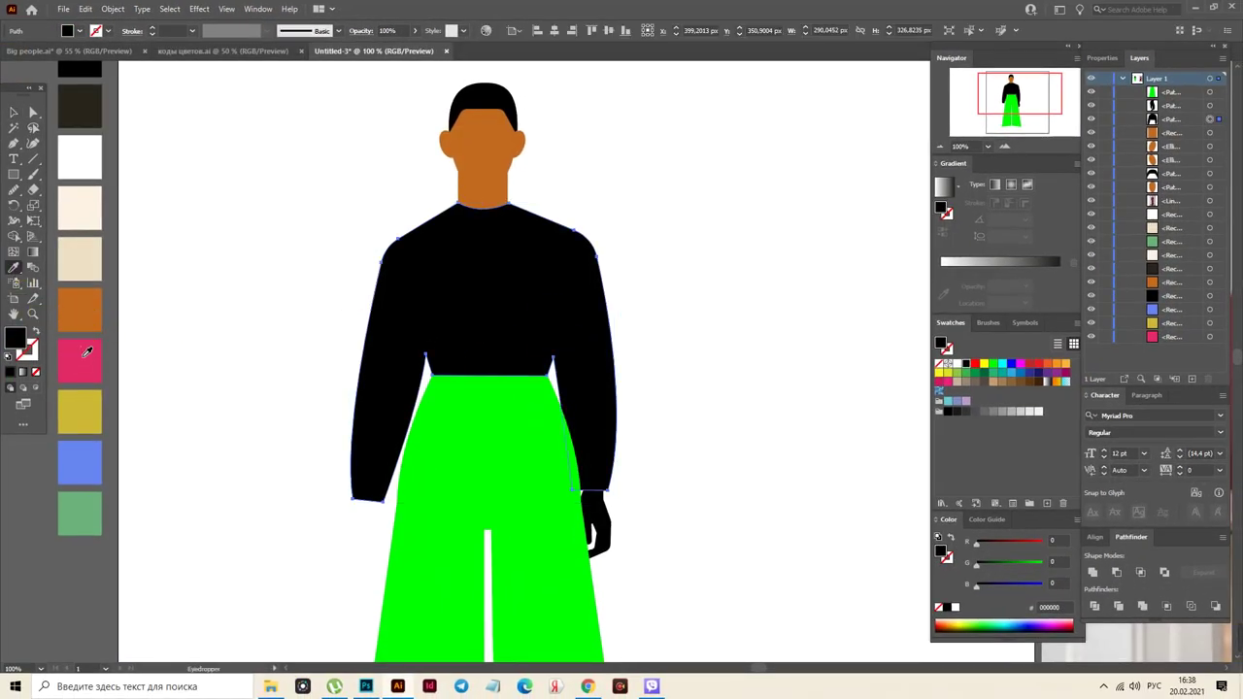
{"action": "left_click", "coordinate": [87, 352]}
{"action": "left_click", "coordinate": [13, 111]}
Recolour the green trousers with the mustard yellow cdb836 sampled from the palette squares
{"action": "left_click", "coordinate": [475, 427]}
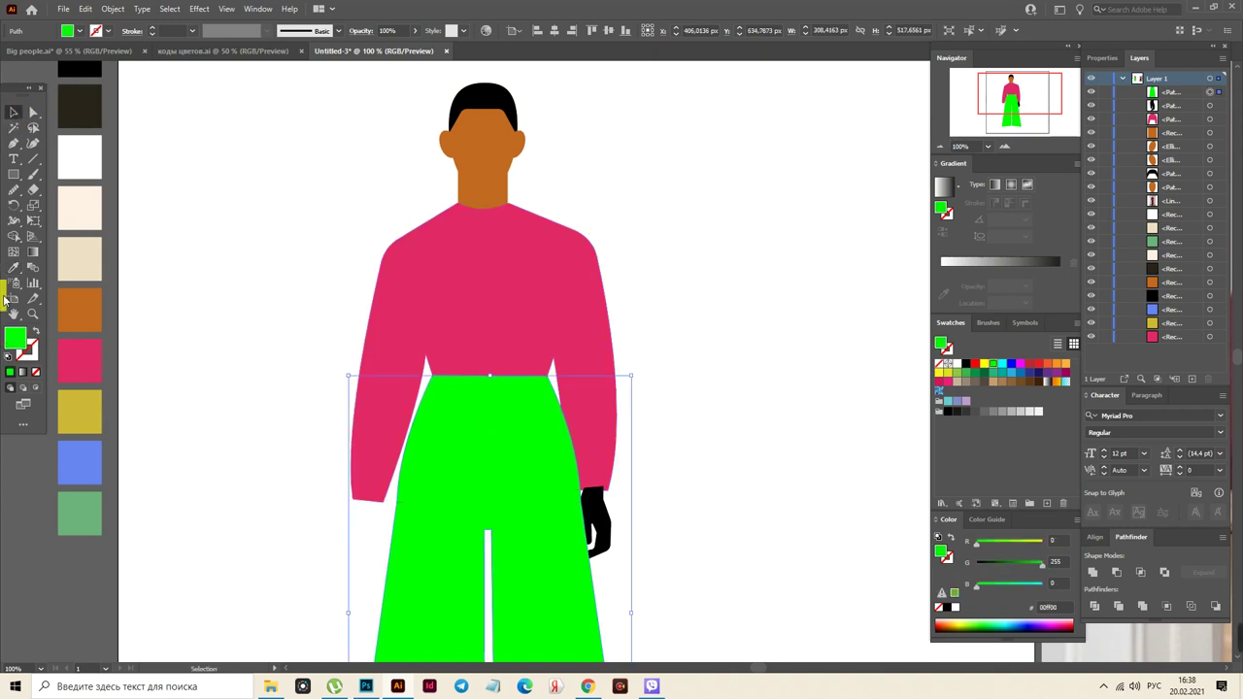
{"action": "left_click", "coordinate": [15, 271]}
{"action": "left_click", "coordinate": [84, 396]}
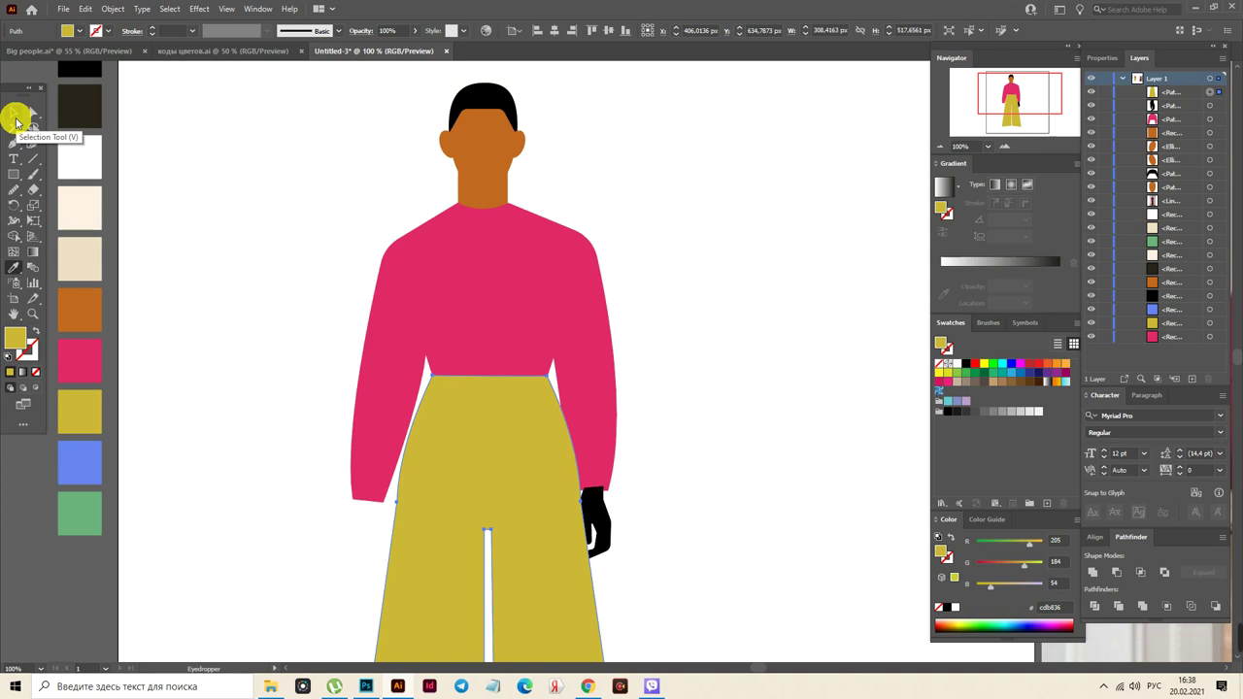
{"action": "left_click", "coordinate": [15, 112]}
{"action": "left_click", "coordinate": [259, 269]}
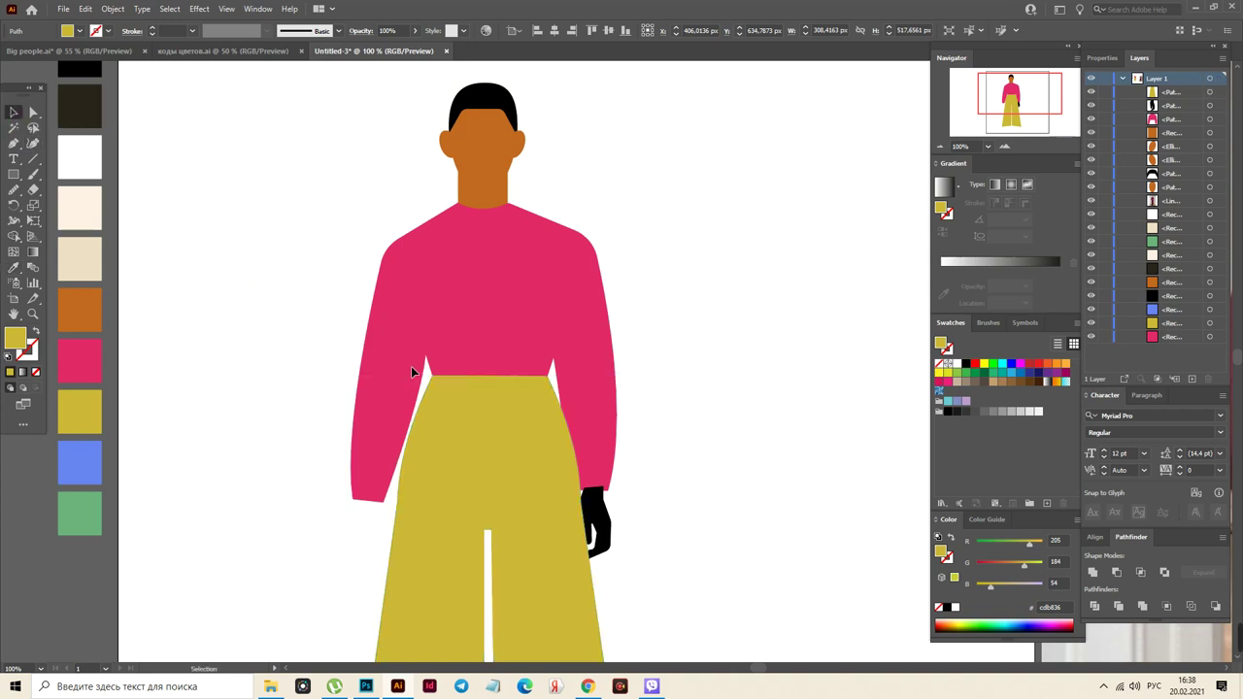
Recolour the black hand with the orange-brown c36820 sampled from the palette squares
{"action": "left_click", "coordinate": [592, 512]}
{"action": "left_click", "coordinate": [80, 309]}
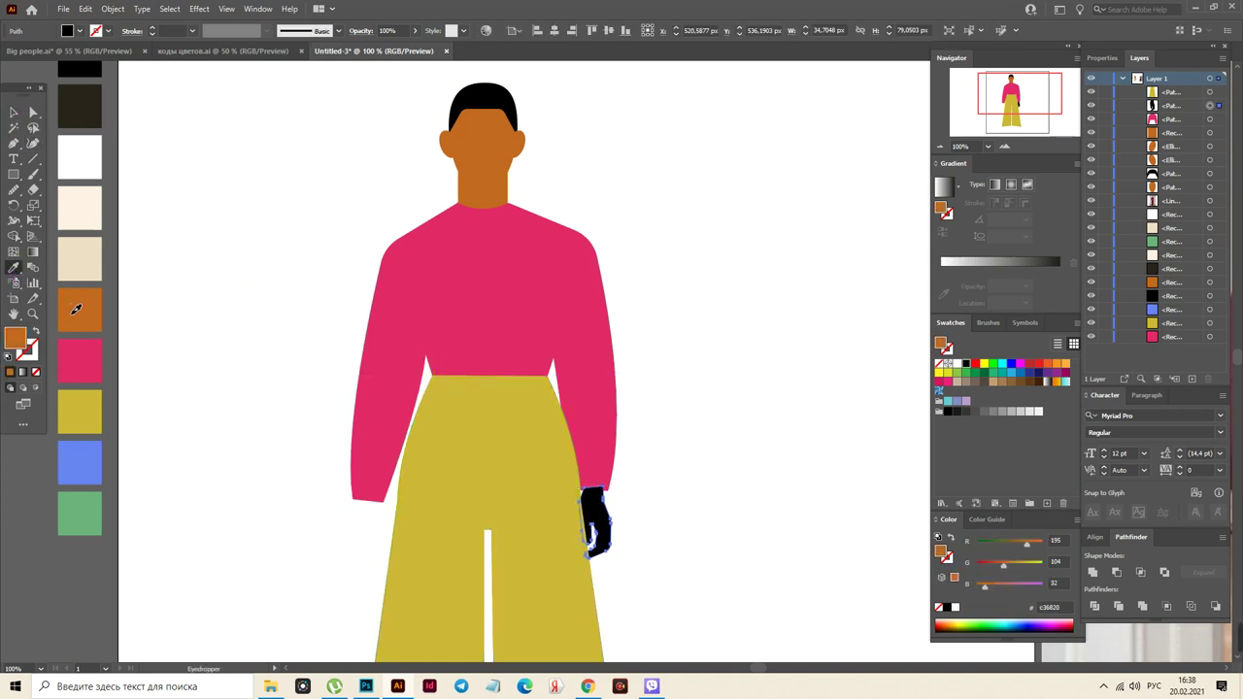
{"action": "left_click", "coordinate": [14, 112]}
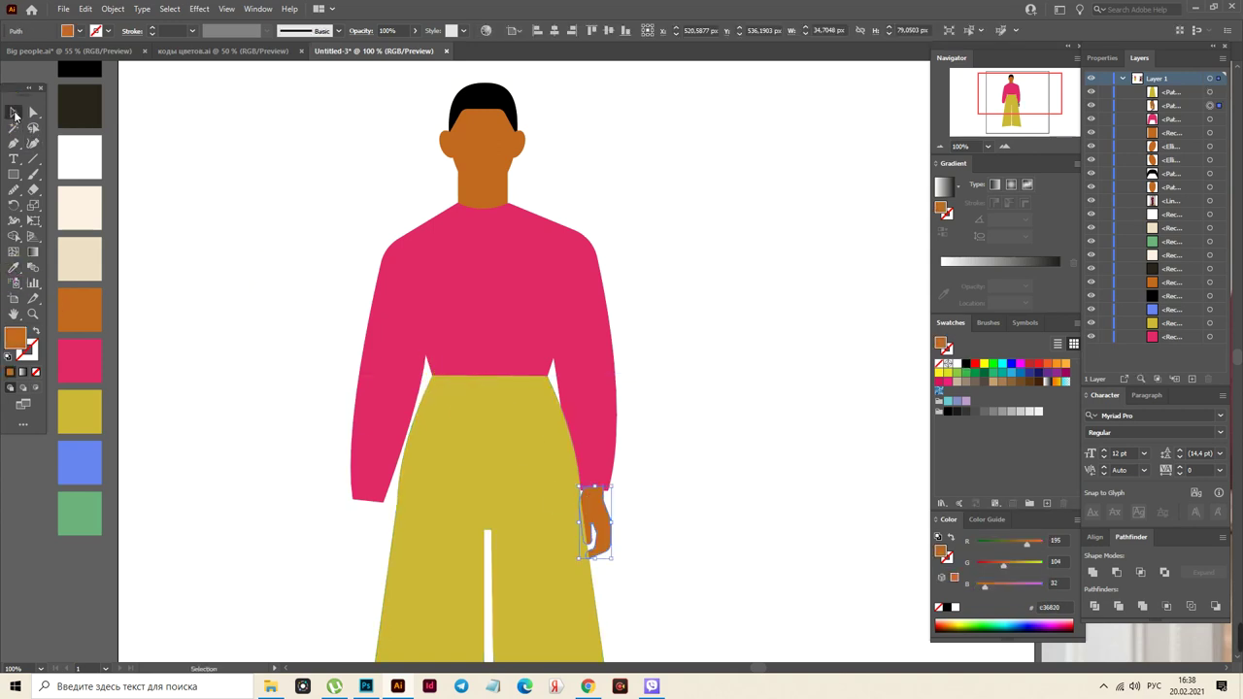
{"action": "left_click", "coordinate": [254, 249]}
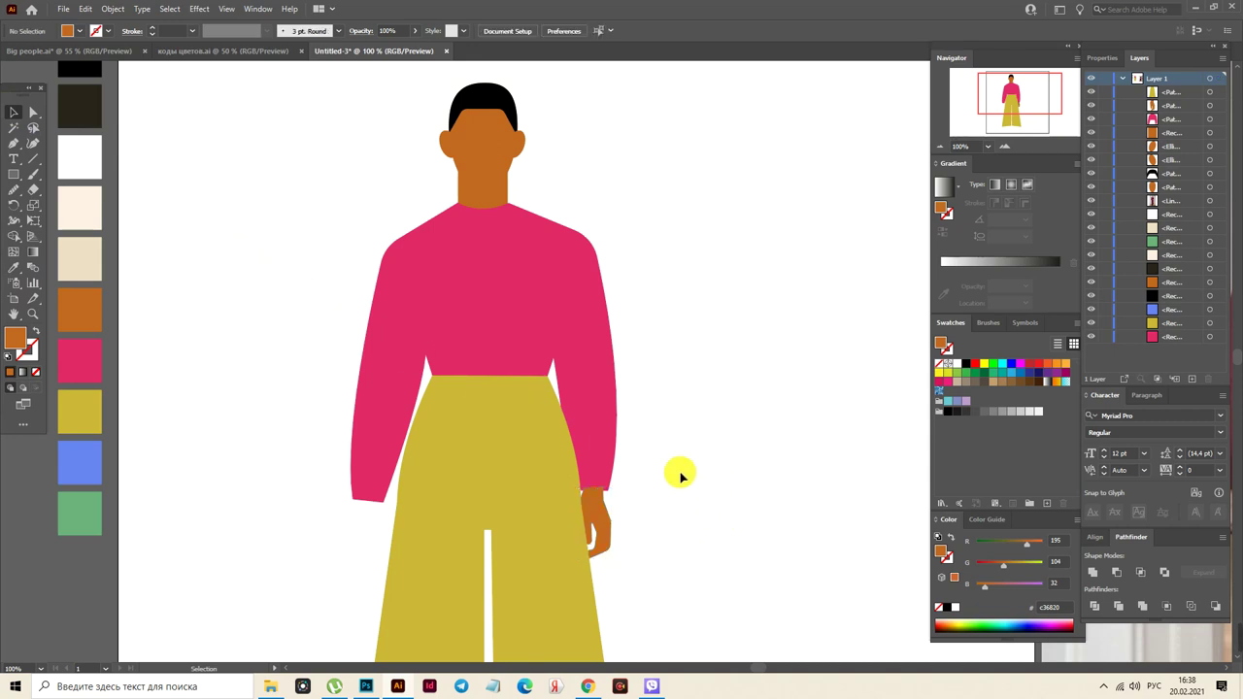
Bring the pink sweater to the front so its sleeve overlaps the trousers
{"action": "left_click", "coordinate": [612, 417]}
{"action": "right_click", "coordinate": [613, 418]}
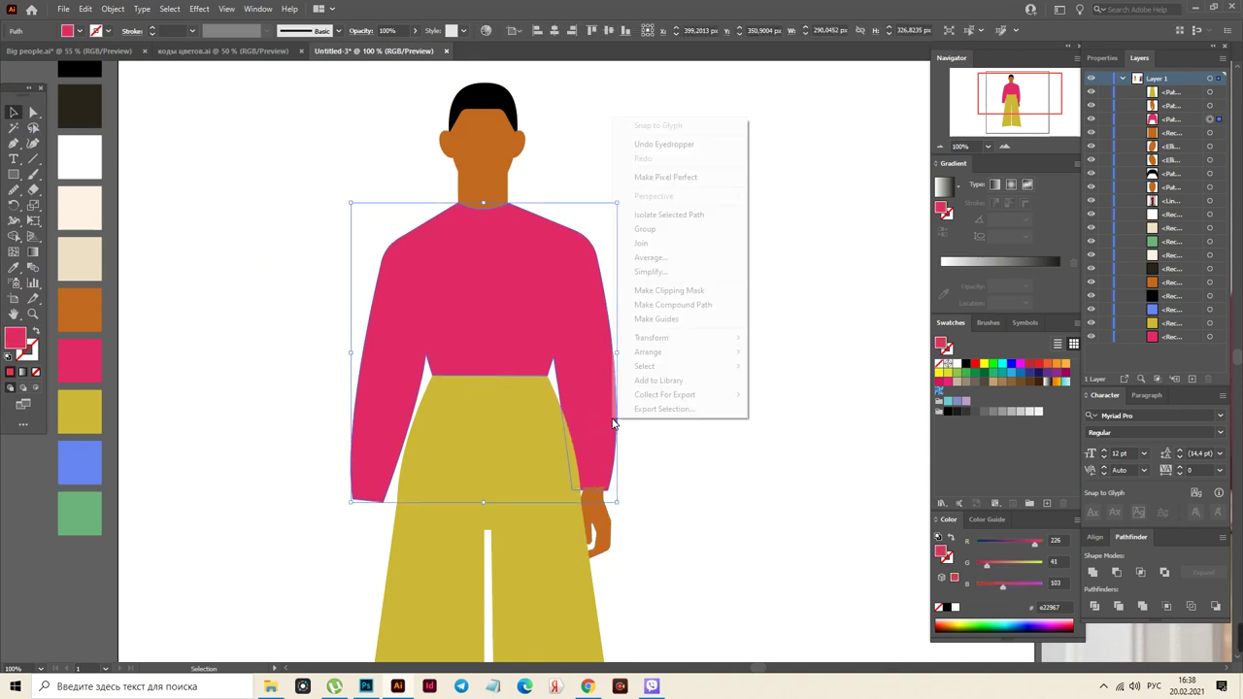
{"action": "left_click", "coordinate": [621, 502]}
{"action": "left_click", "coordinate": [671, 488]}
{"action": "left_click", "coordinate": [592, 444]}
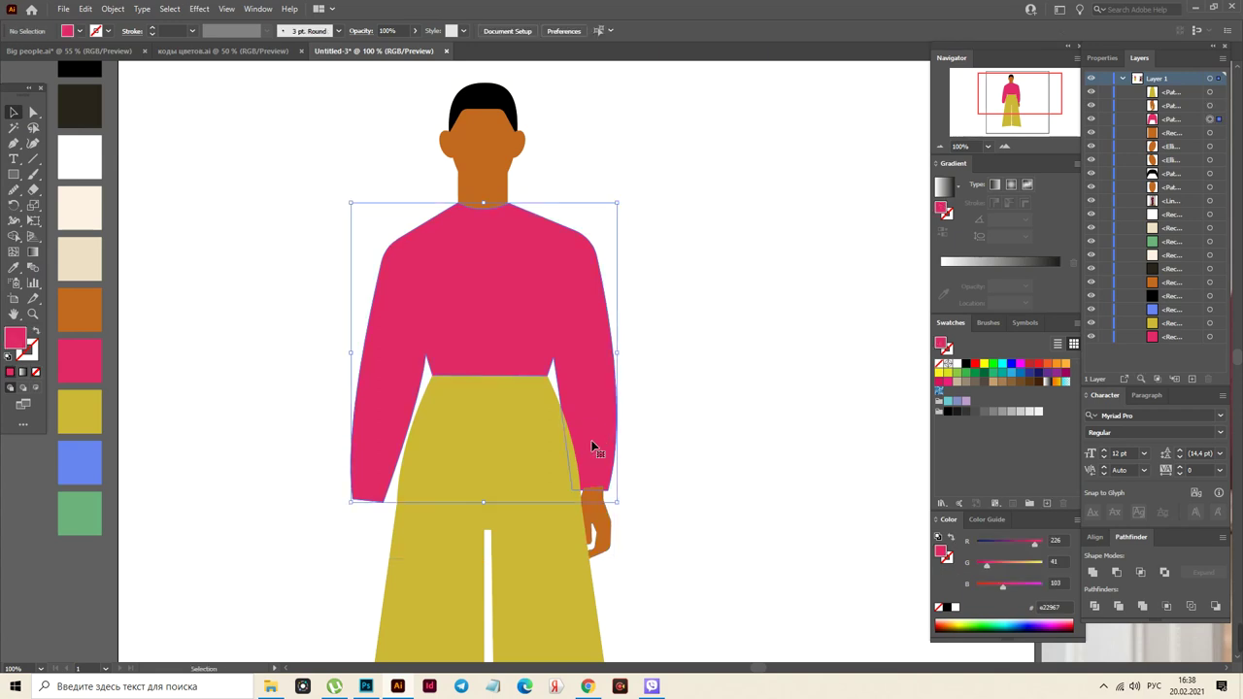
{"action": "right_click", "coordinate": [592, 445]}
{"action": "mouse_move", "coordinate": [679, 367]}
{"action": "left_click", "coordinate": [756, 373]}
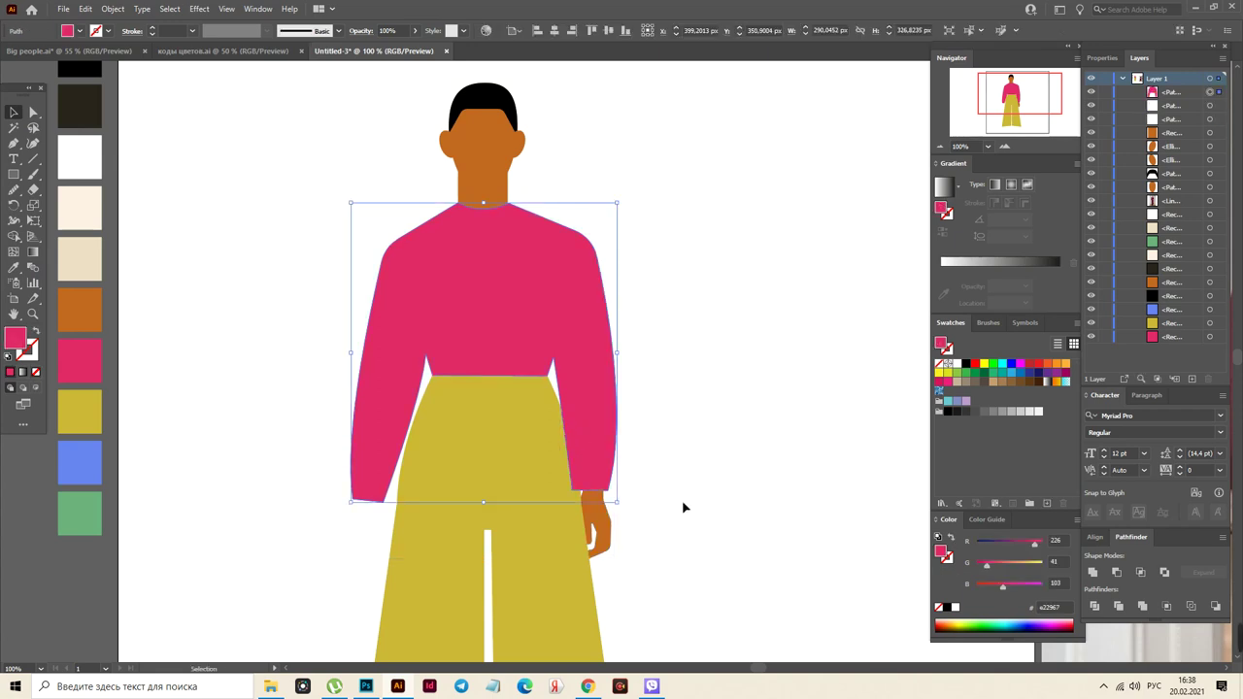
Add the hand to the sweater selection and bring both to the front of the trousers
{"action": "left_click", "coordinate": [606, 524], "text": "shift"}
{"action": "right_click", "coordinate": [608, 525]}
{"action": "mouse_move", "coordinate": [680, 460]}
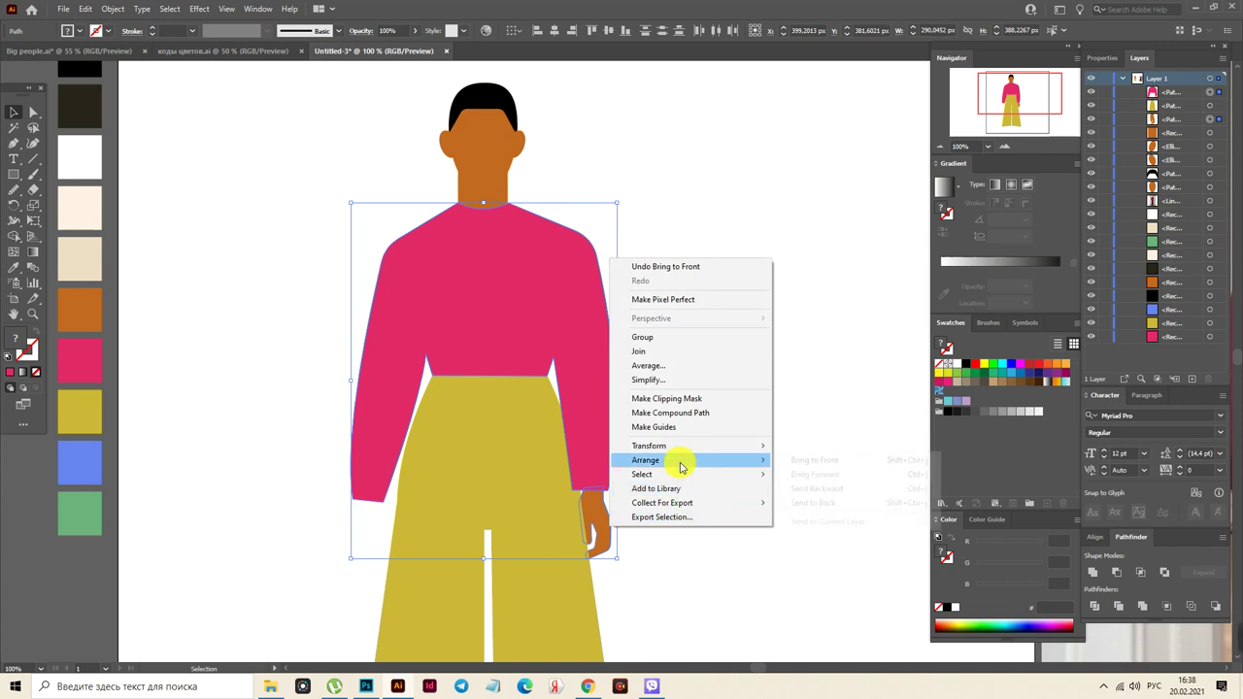
{"action": "left_click", "coordinate": [833, 462]}
{"action": "left_click", "coordinate": [759, 519]}
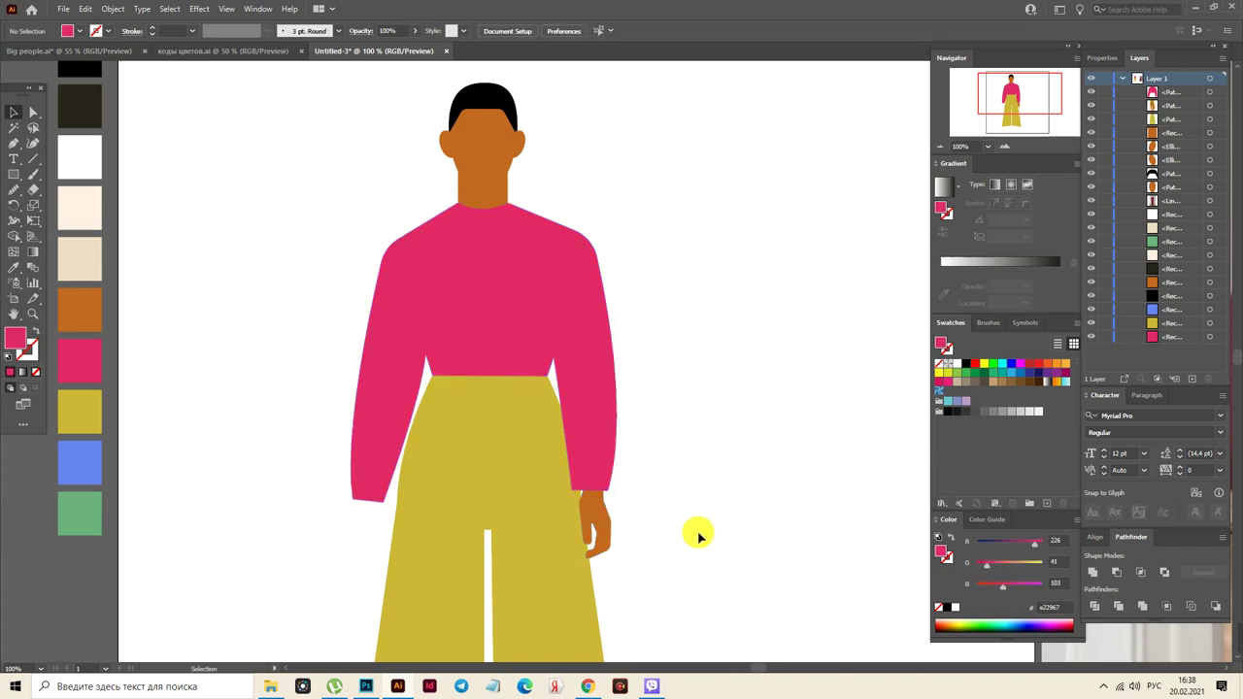
Sample the blue 6784ef from the palette squares as the fill for the shoes
{"action": "left_click", "coordinate": [13, 314]}
{"action": "left_click_drag", "start_coordinate": [375, 503], "coordinate": [411, 357]}
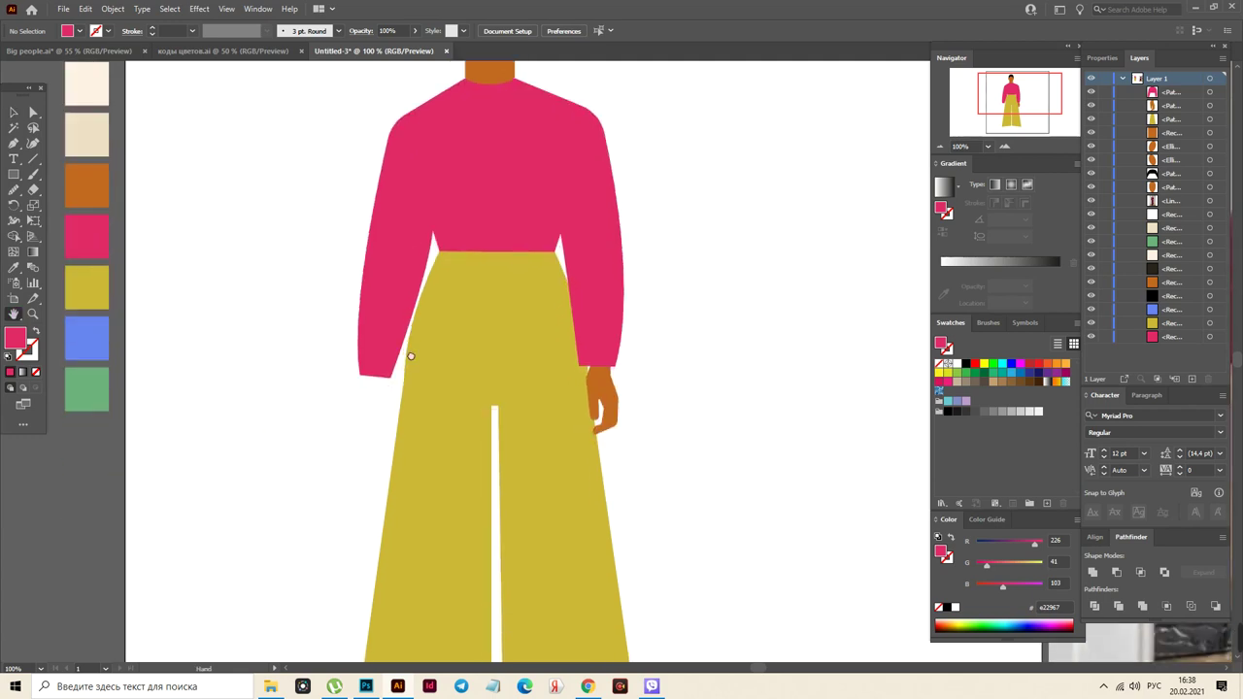
{"action": "scroll", "coordinate": [411, 357], "scroll_direction": "down", "scroll_amount": 5}
{"action": "scroll", "coordinate": [602, 475], "scroll_direction": "right", "scroll_amount": 1}
{"action": "left_click", "coordinate": [328, 629]}
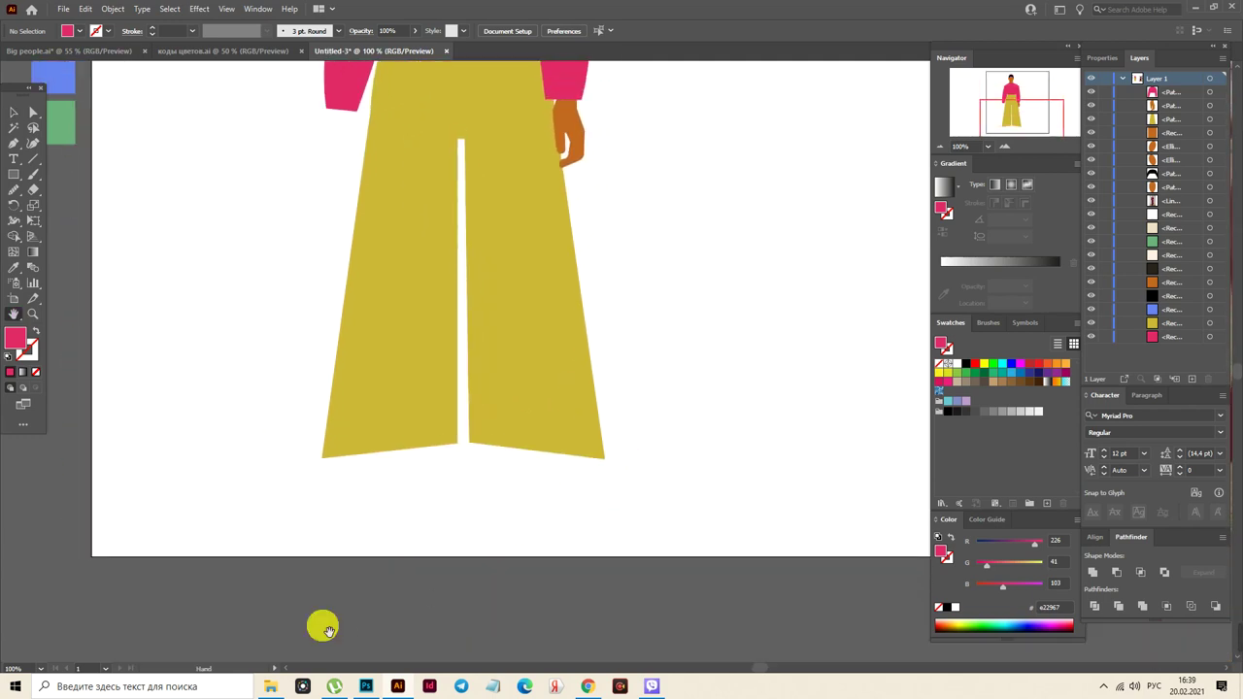
{"action": "left_click", "coordinate": [15, 266]}
{"action": "left_click", "coordinate": [70, 68]}
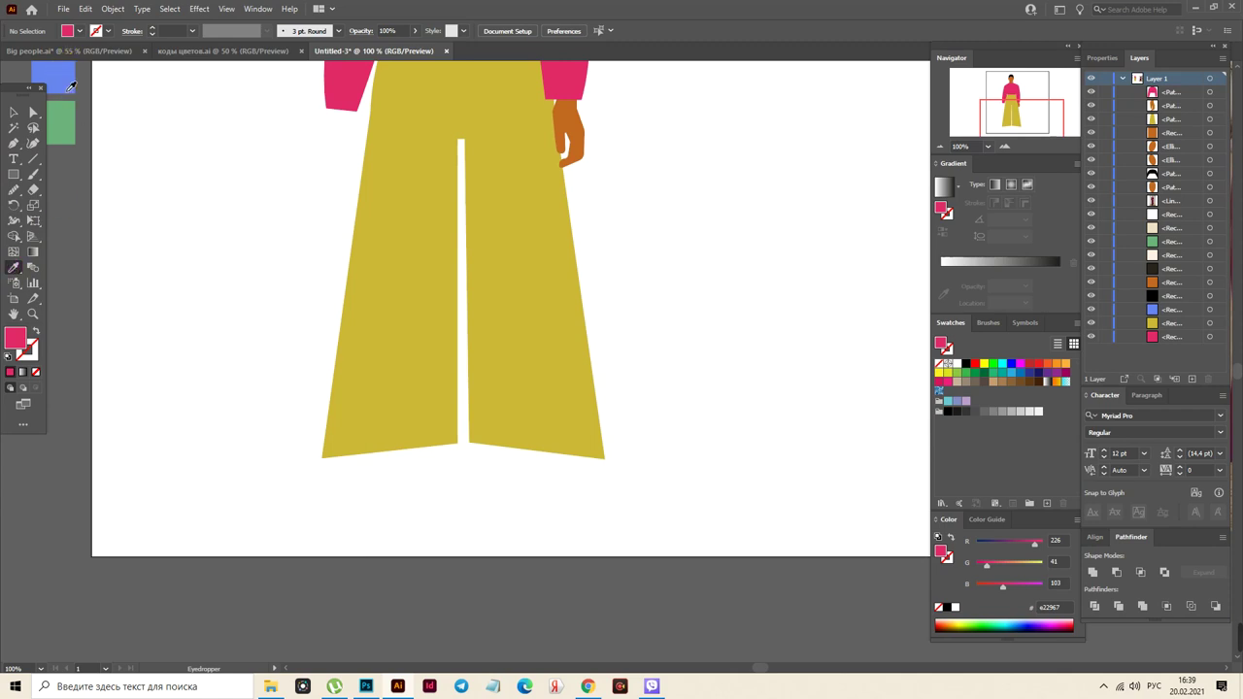
Draw a closed blue side-view shoe with the Pen tool under the left trouser leg, curving the instep up to the hem
{"action": "left_click", "coordinate": [13, 143]}
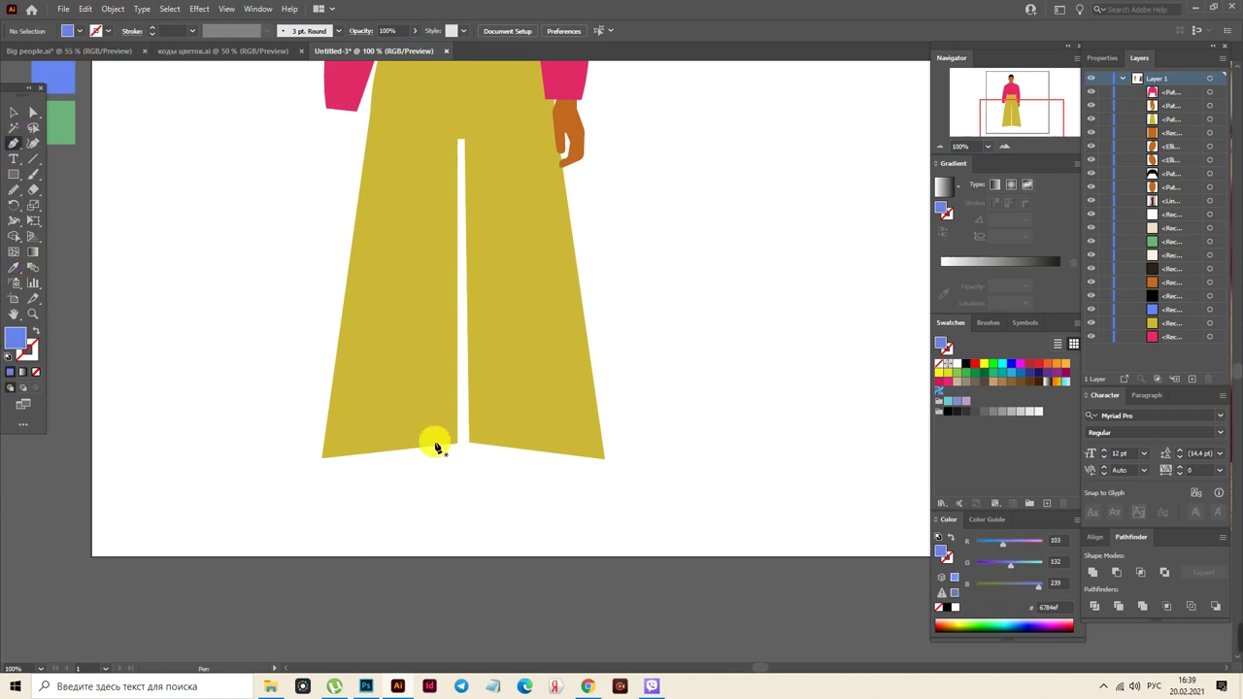
{"action": "left_click_drag", "start_coordinate": [434, 440], "coordinate": [442, 525]}
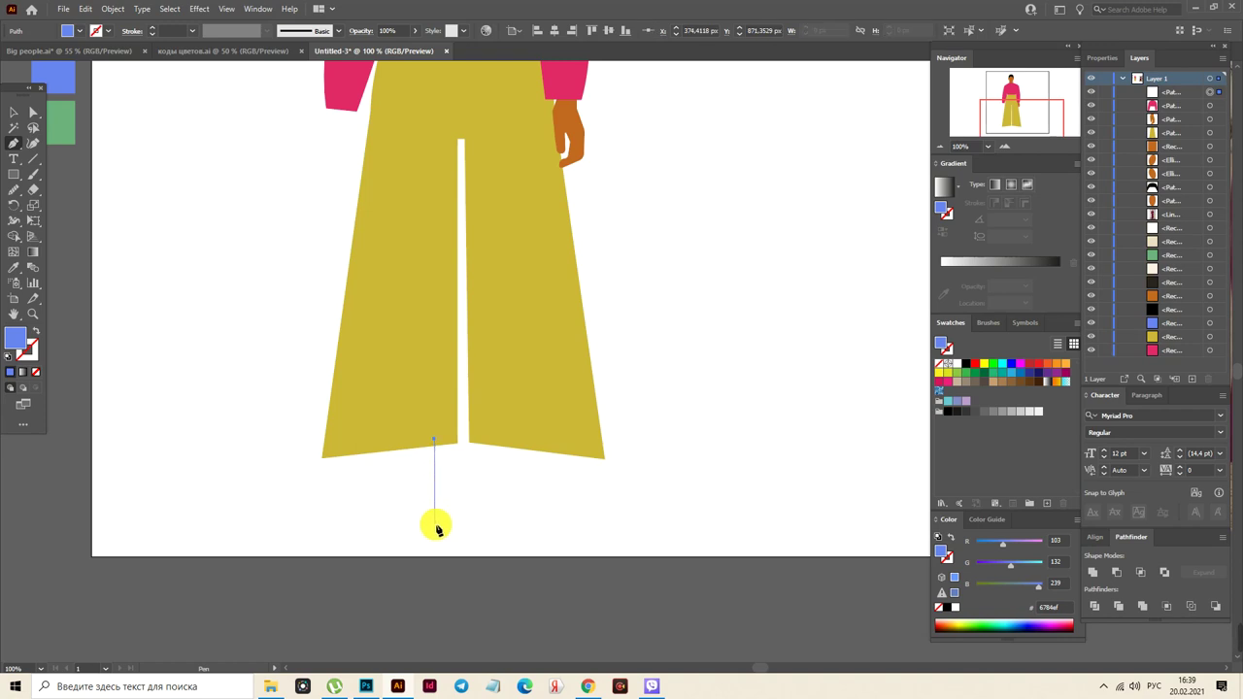
{"action": "left_click", "coordinate": [435, 525]}
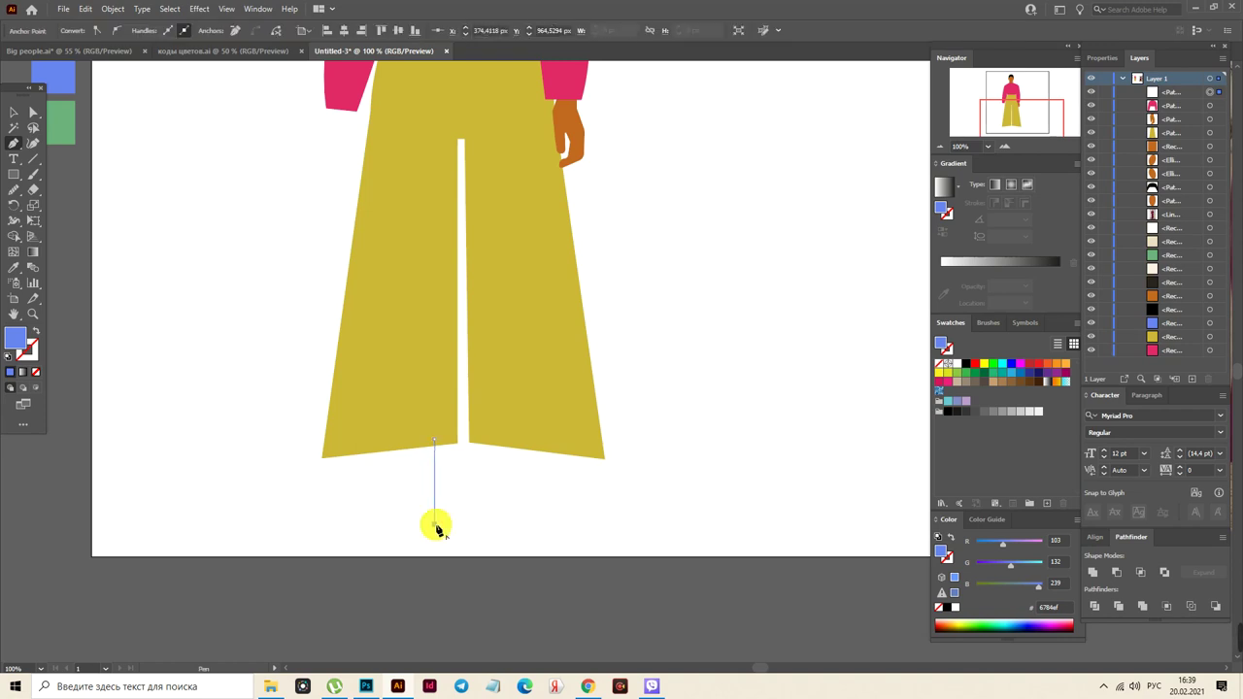
{"action": "left_click", "coordinate": [319, 525]}
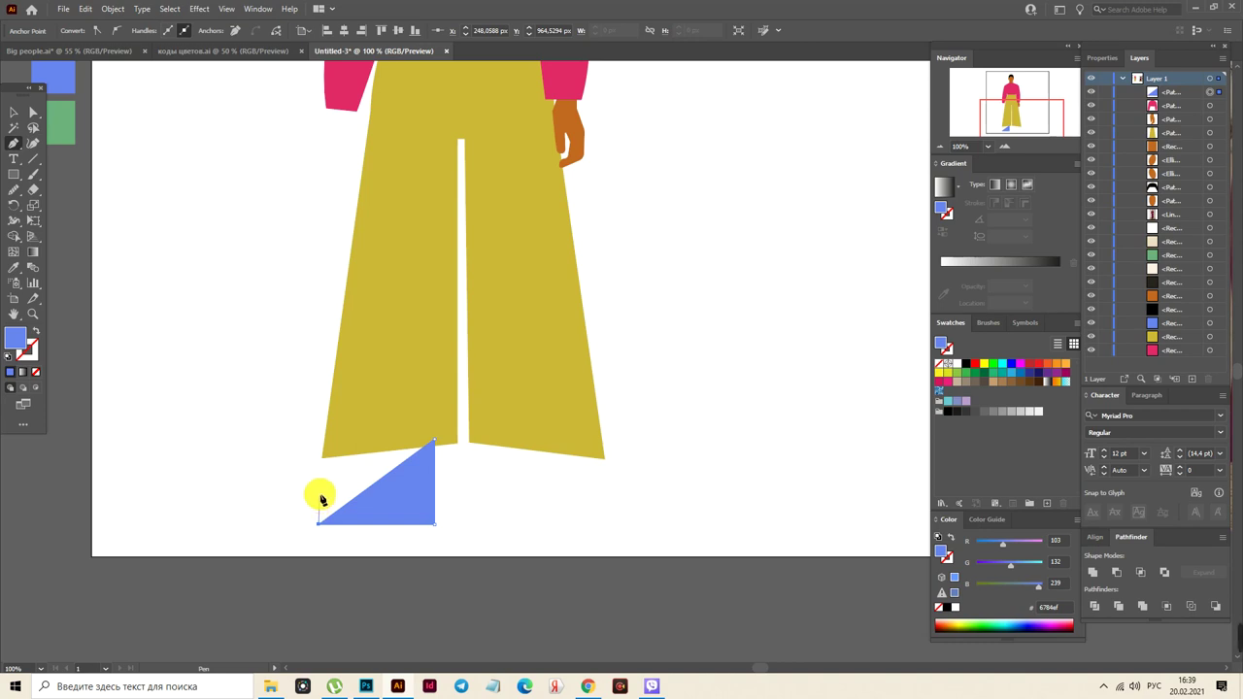
{"action": "left_click", "coordinate": [318, 498]}
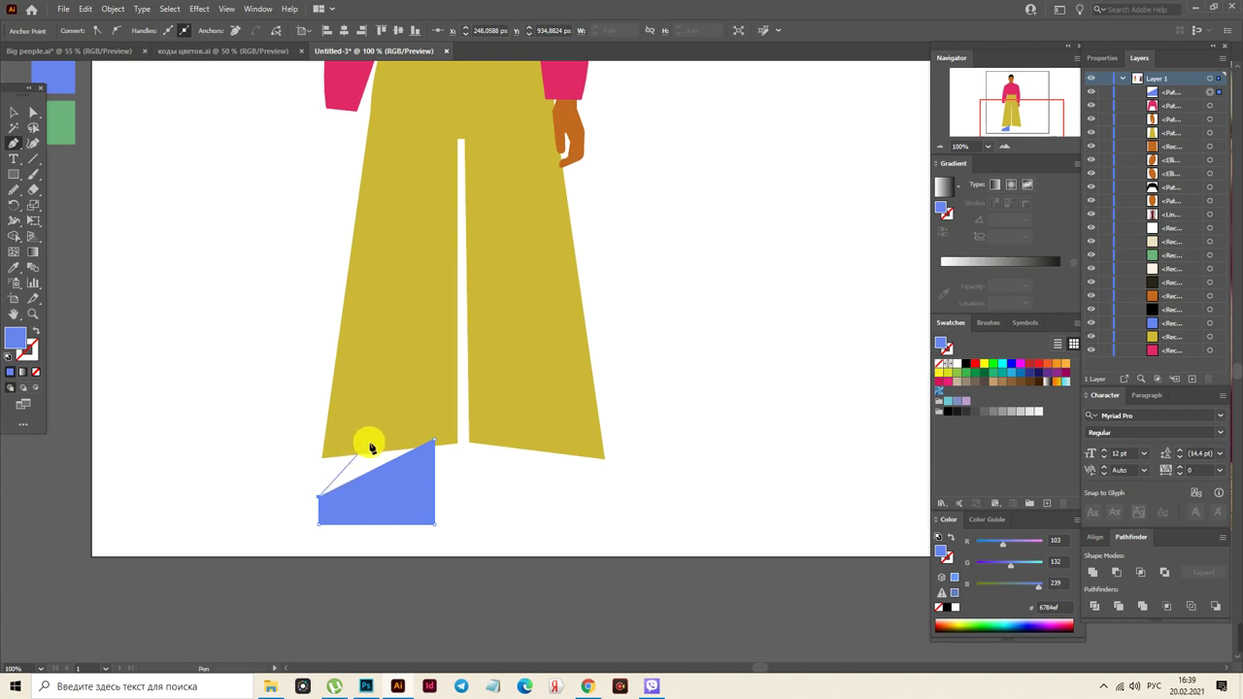
{"action": "left_click_drag", "start_coordinate": [386, 413], "coordinate": [383, 406]}
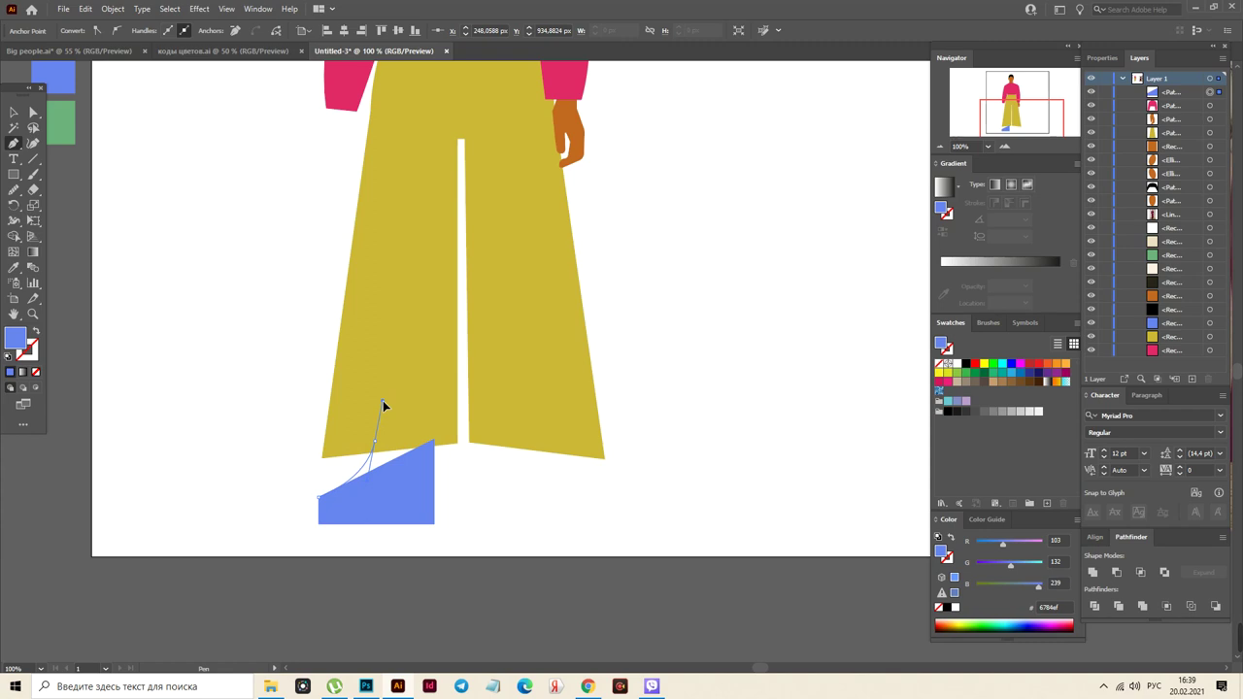
{"action": "left_click_drag", "start_coordinate": [383, 406], "coordinate": [383, 400]}
{"action": "left_click", "coordinate": [379, 447]}
{"action": "left_click", "coordinate": [434, 444]}
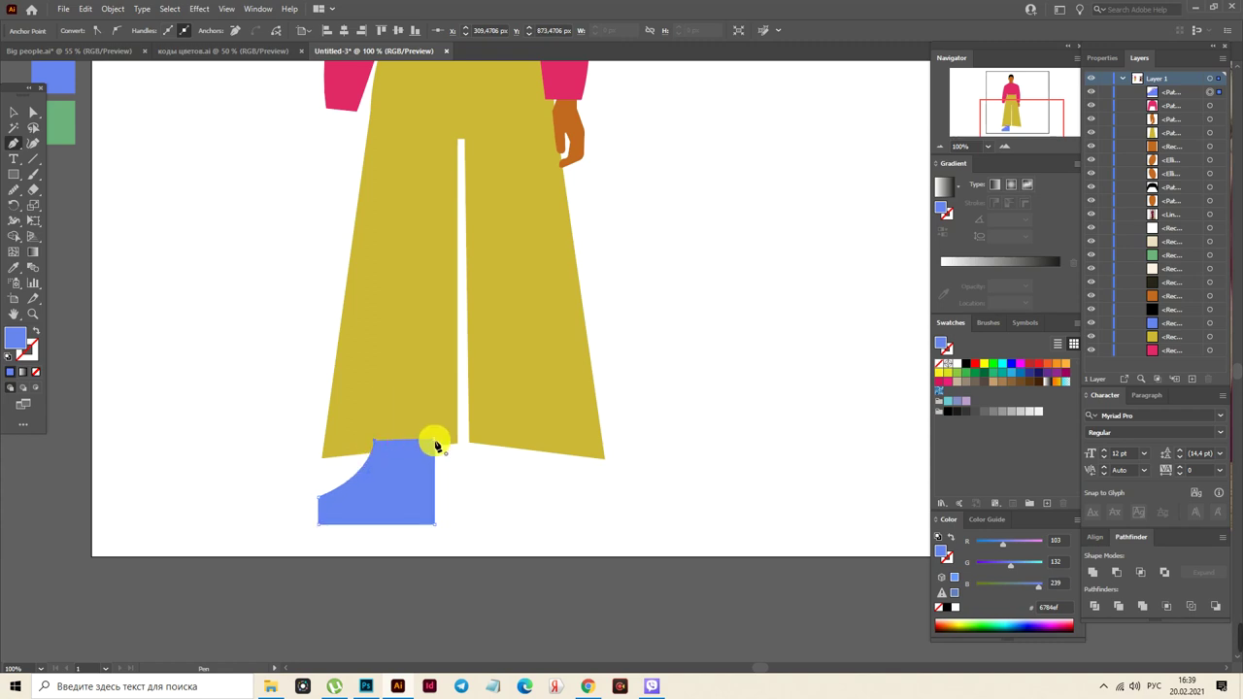
Round the upper front corner of the blue shoe into a smooth toe
{"action": "left_click", "coordinate": [33, 112]}
{"action": "left_click", "coordinate": [328, 509]}
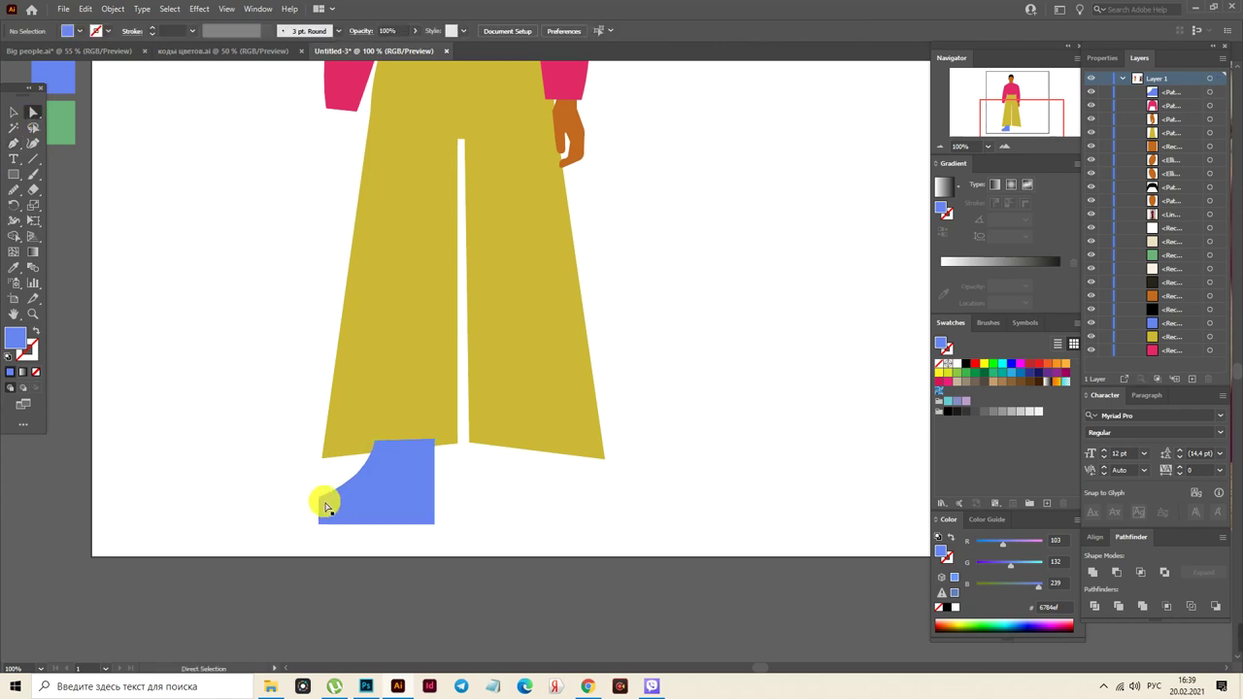
{"action": "left_click", "coordinate": [328, 511]}
{"action": "left_click", "coordinate": [541, 522]}
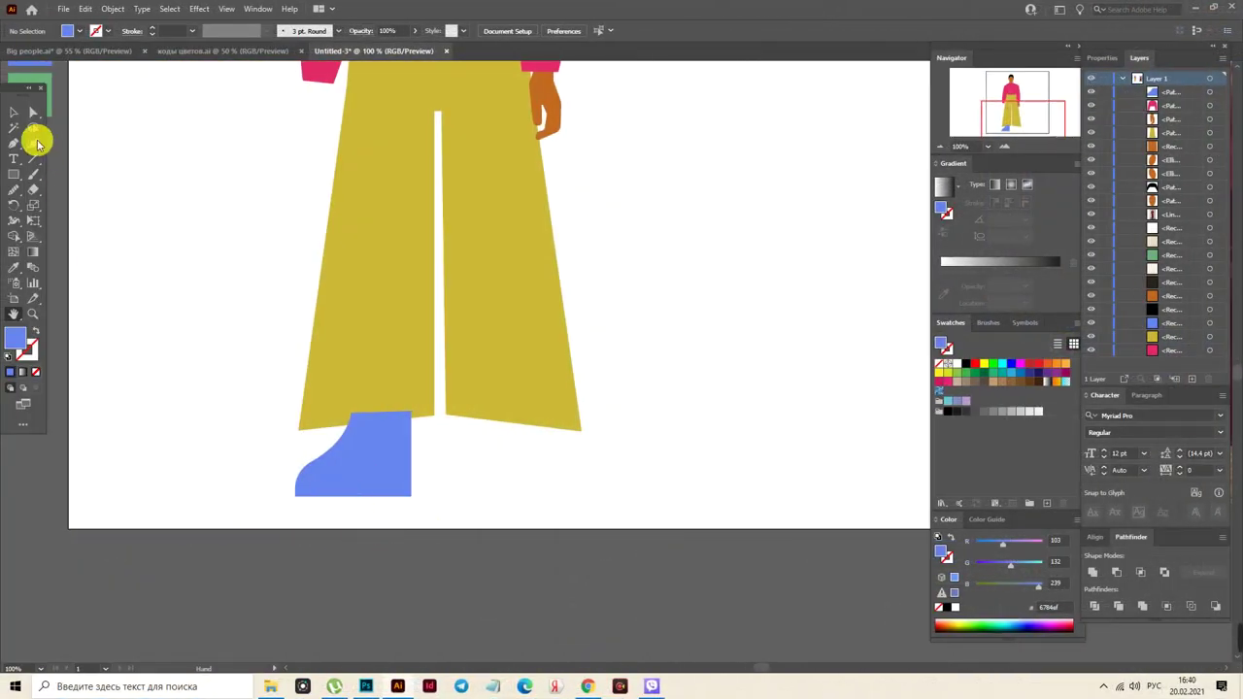
Draw a black rectangular sole about 20 px high under the blue shoe and match its edge to the shoe's width
{"action": "left_click", "coordinate": [966, 365]}
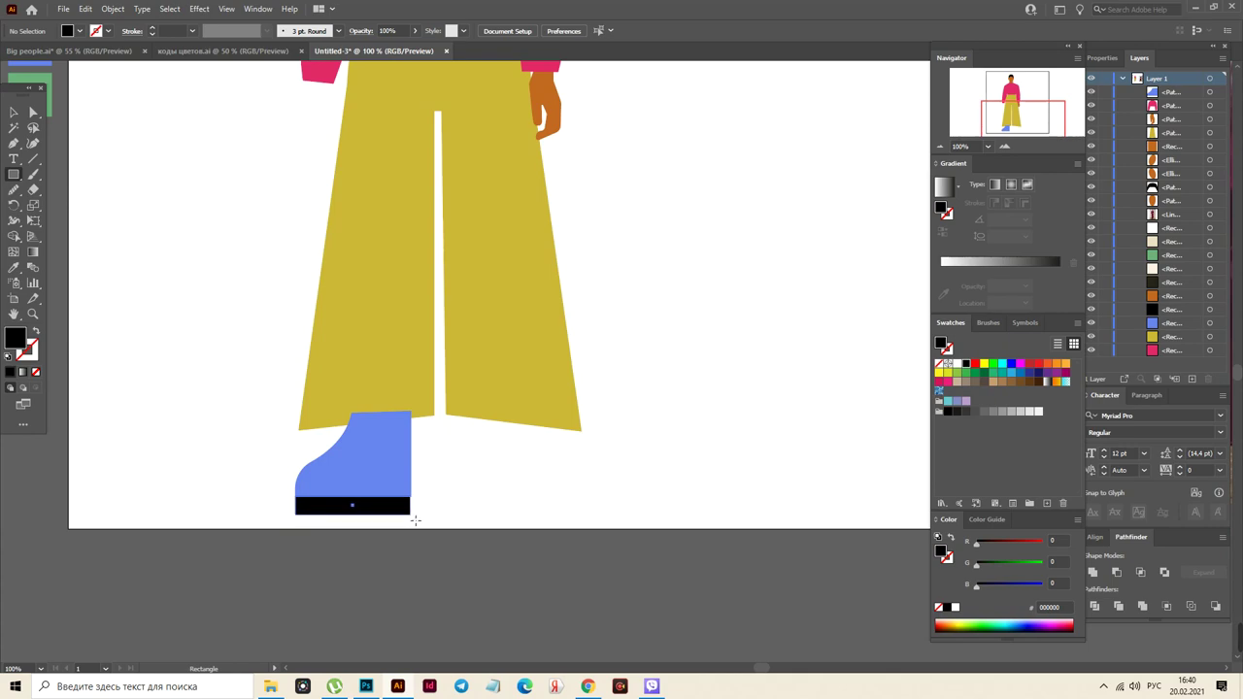
{"action": "left_click_drag", "start_coordinate": [416, 520], "coordinate": [383, 508]}
{"action": "left_click", "coordinate": [32, 314]}
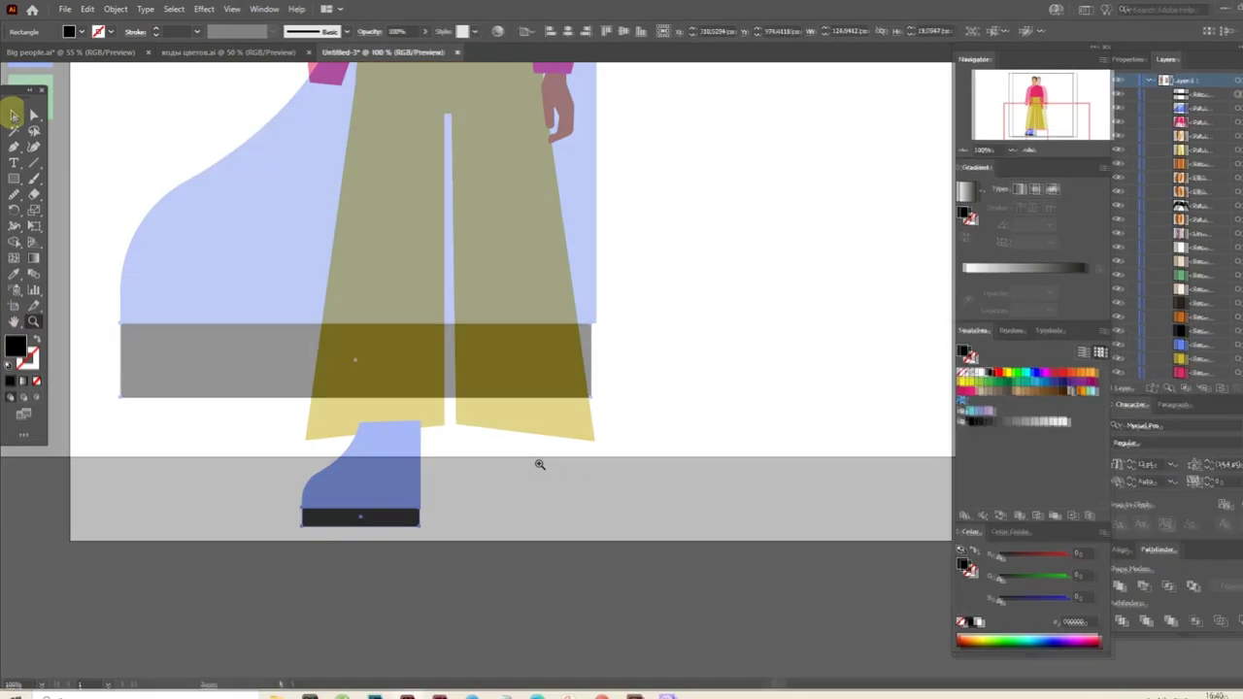
{"action": "key", "text": "ctrl+equal"}
{"action": "key", "text": "ctrl+equal"}
{"action": "key", "text": "ctrl+equal"}
{"action": "key", "text": "ctrl+equal"}
{"action": "key", "text": "v"}
{"action": "left_click_drag", "start_coordinate": [586, 358], "coordinate": [586, 358]}
{"action": "left_click", "coordinate": [308, 616]}
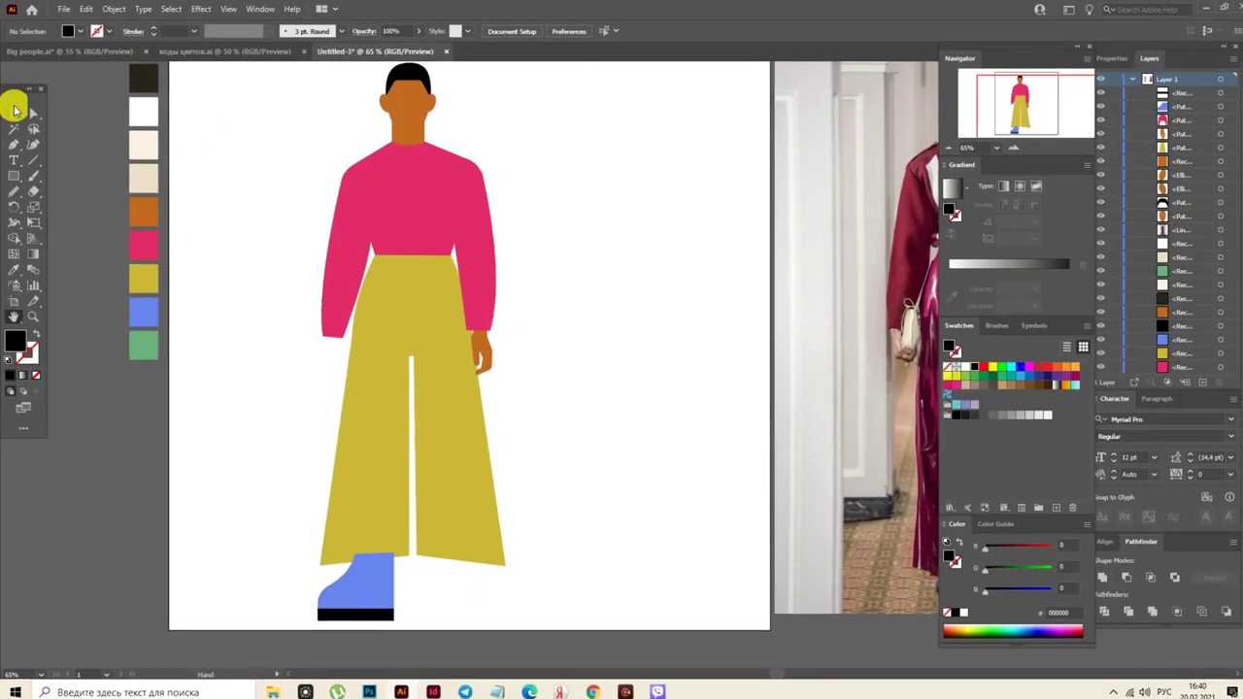
Select the shoe and its sole, send them behind the trousers and shift them slightly up and to the right
{"action": "left_click", "coordinate": [14, 110]}
{"action": "left_click_drag", "start_coordinate": [316, 629], "coordinate": [413, 589]}
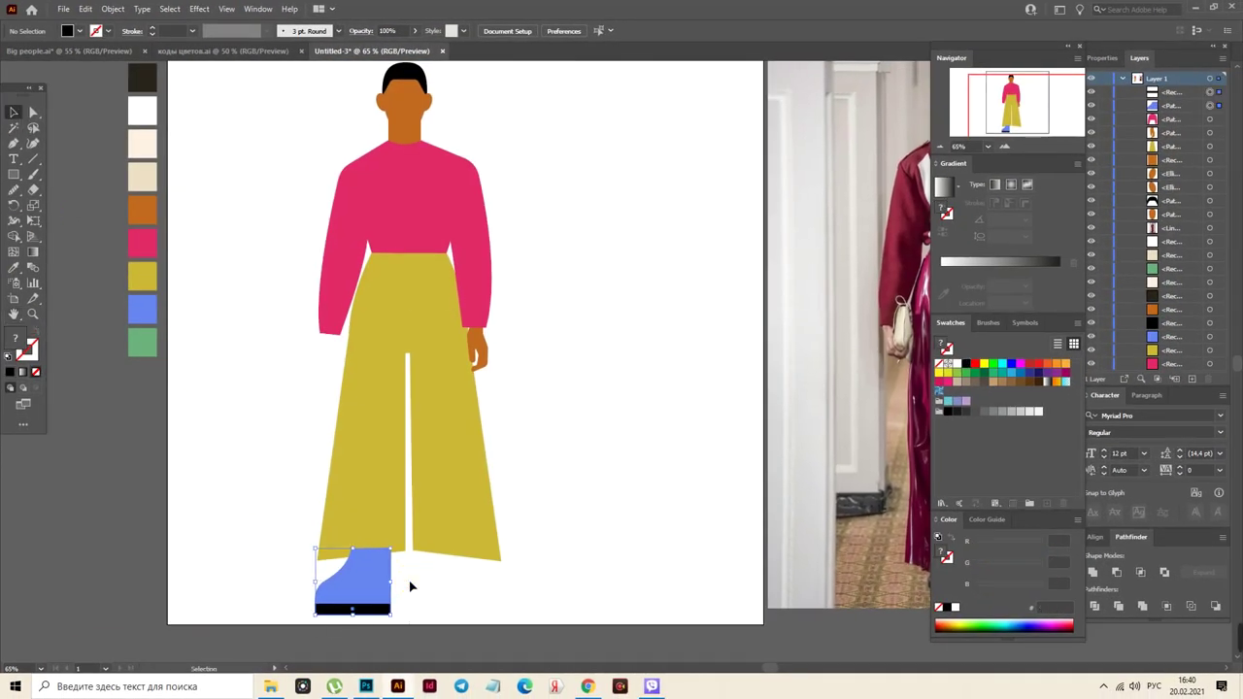
{"action": "right_click", "coordinate": [409, 583]}
{"action": "mouse_move", "coordinate": [485, 513]}
{"action": "left_click", "coordinate": [610, 559]}
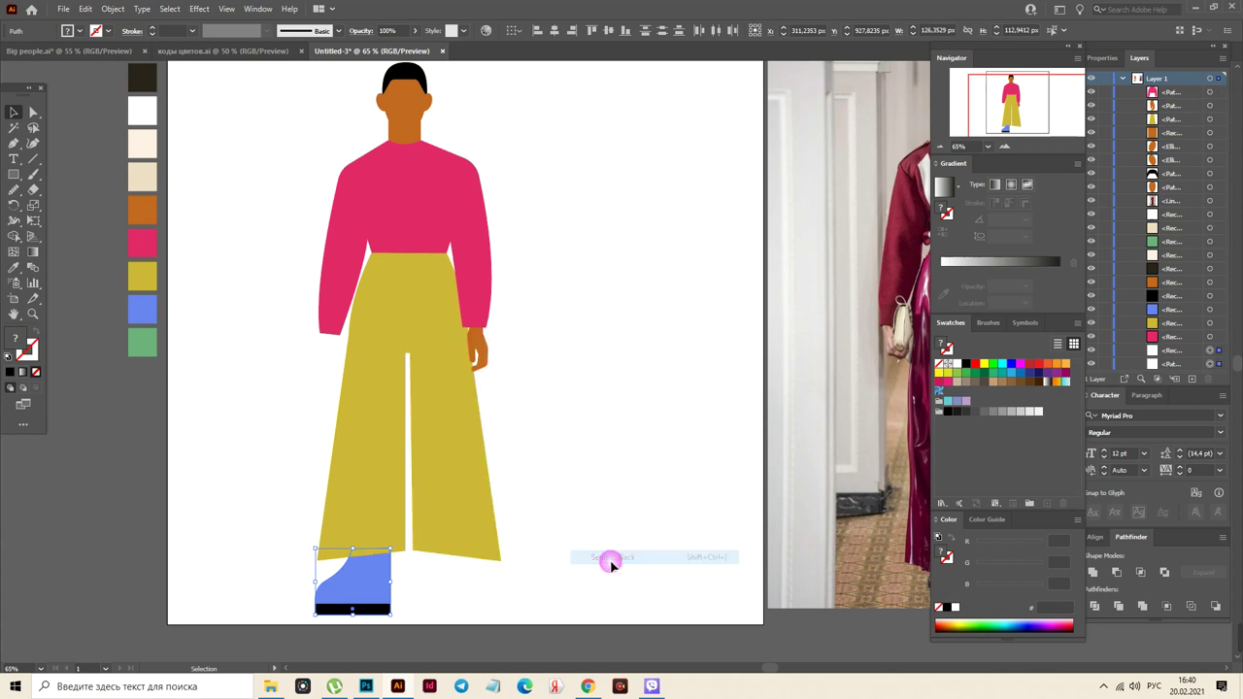
{"action": "left_click_drag", "start_coordinate": [369, 591], "coordinate": [381, 593]}
{"action": "left_click", "coordinate": [432, 597]}
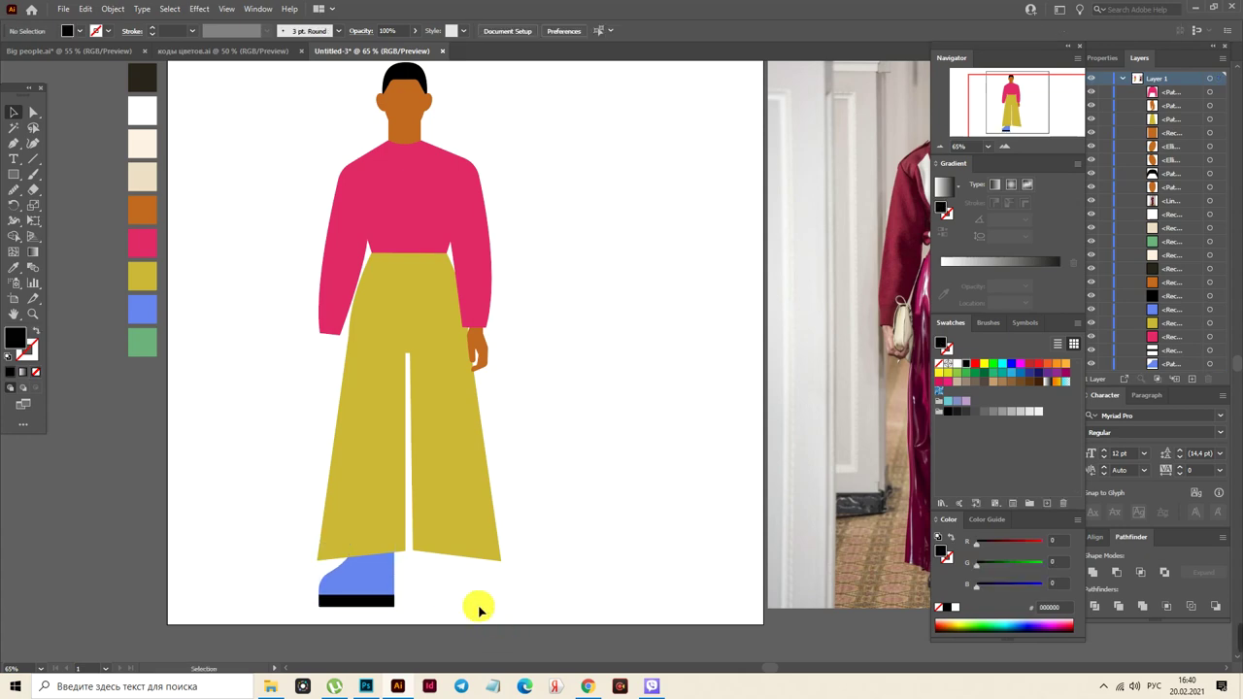
Draw a blue rectangle about 79 by 82 px in the shoe's colour and place it under the right trouser leg
{"action": "key", "text": "z"}
{"action": "left_click", "coordinate": [416, 574]}
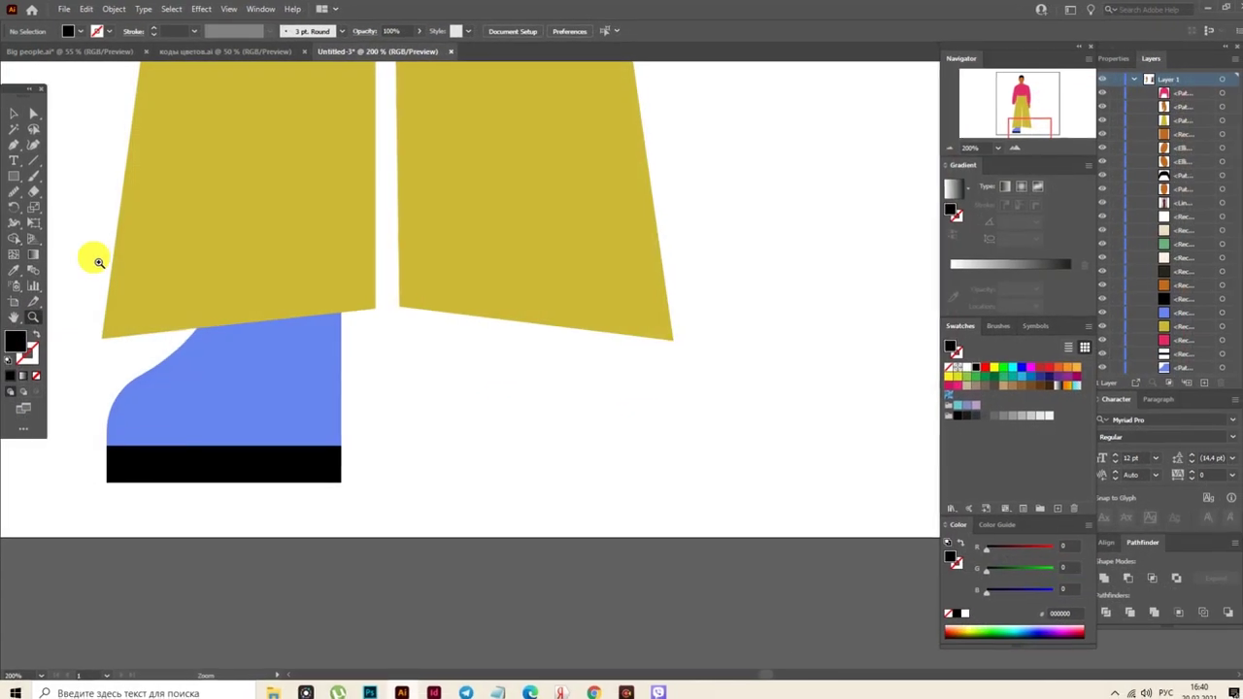
{"action": "left_click", "coordinate": [227, 375]}
{"action": "left_click", "coordinate": [33, 175]}
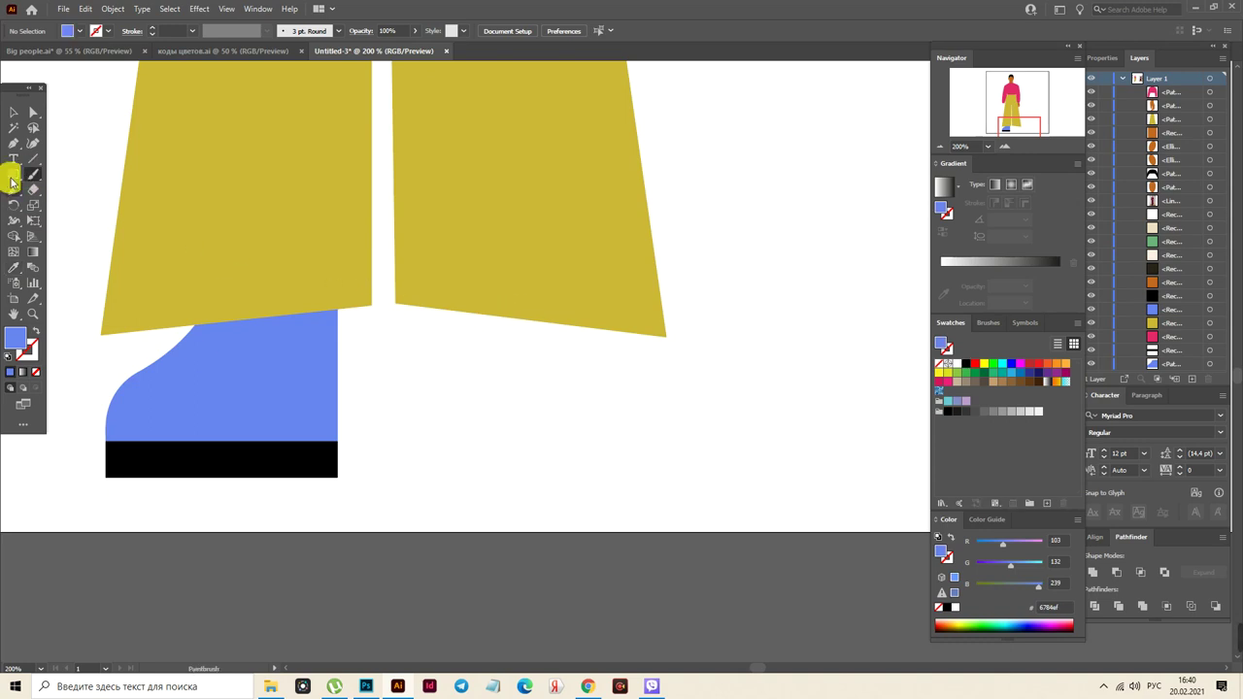
{"action": "mouse_move", "coordinate": [196, 296]}
{"action": "left_mouse_down"}
{"action": "mouse_move", "coordinate": [236, 318]}
{"action": "mouse_move", "coordinate": [342, 477]}
{"action": "mouse_move", "coordinate": [341, 450]}
{"action": "left_mouse_up"}
{"action": "left_click", "coordinate": [13, 114]}
{"action": "mouse_move", "coordinate": [298, 377]}
{"action": "left_mouse_down"}
{"action": "mouse_move", "coordinate": [569, 392]}
{"action": "mouse_move", "coordinate": [564, 370]}
{"action": "mouse_move", "coordinate": [565, 383]}
{"action": "left_mouse_up"}
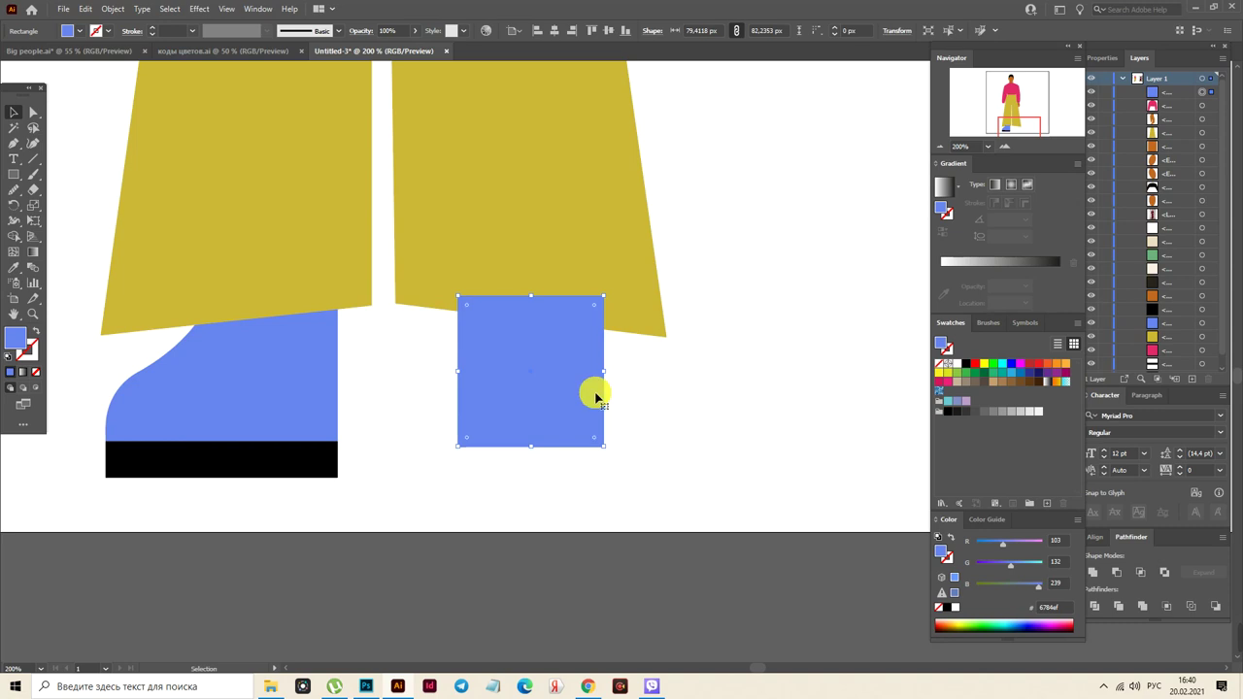
Apply a vertical Bulge warp with a -11% bend to the blue rectangle so its sides curve inward
{"action": "left_click", "coordinate": [200, 9]}
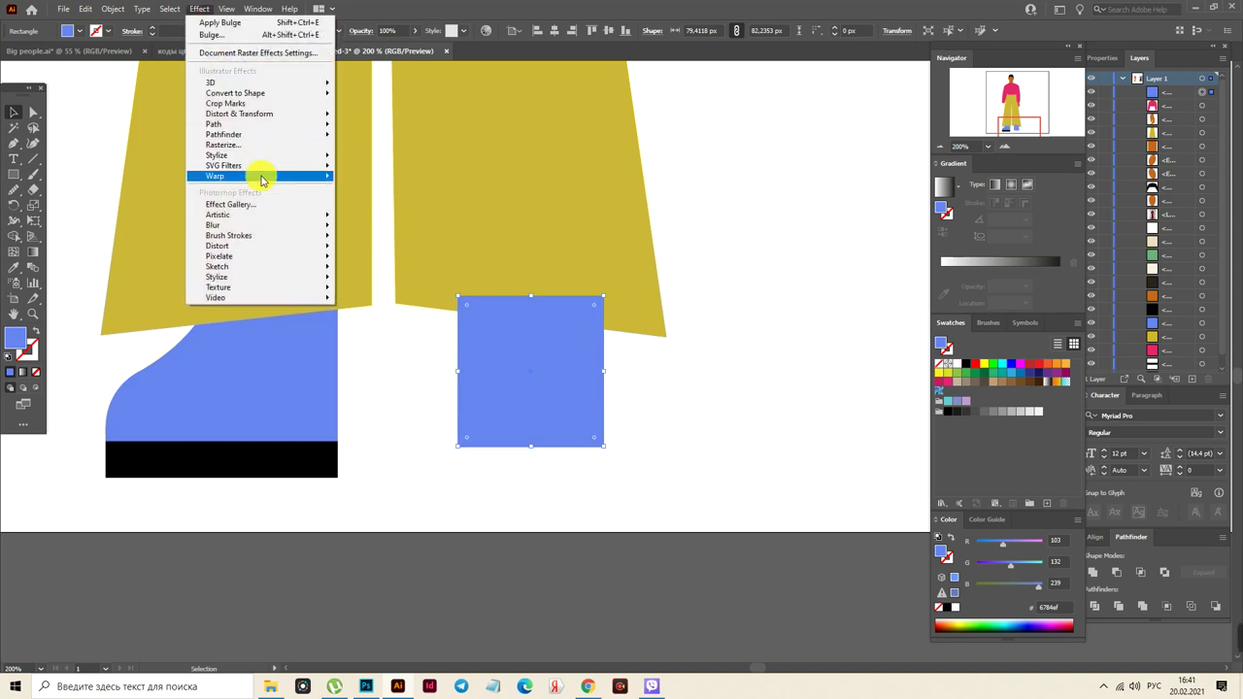
{"action": "mouse_move", "coordinate": [261, 175]}
{"action": "left_click", "coordinate": [395, 236]}
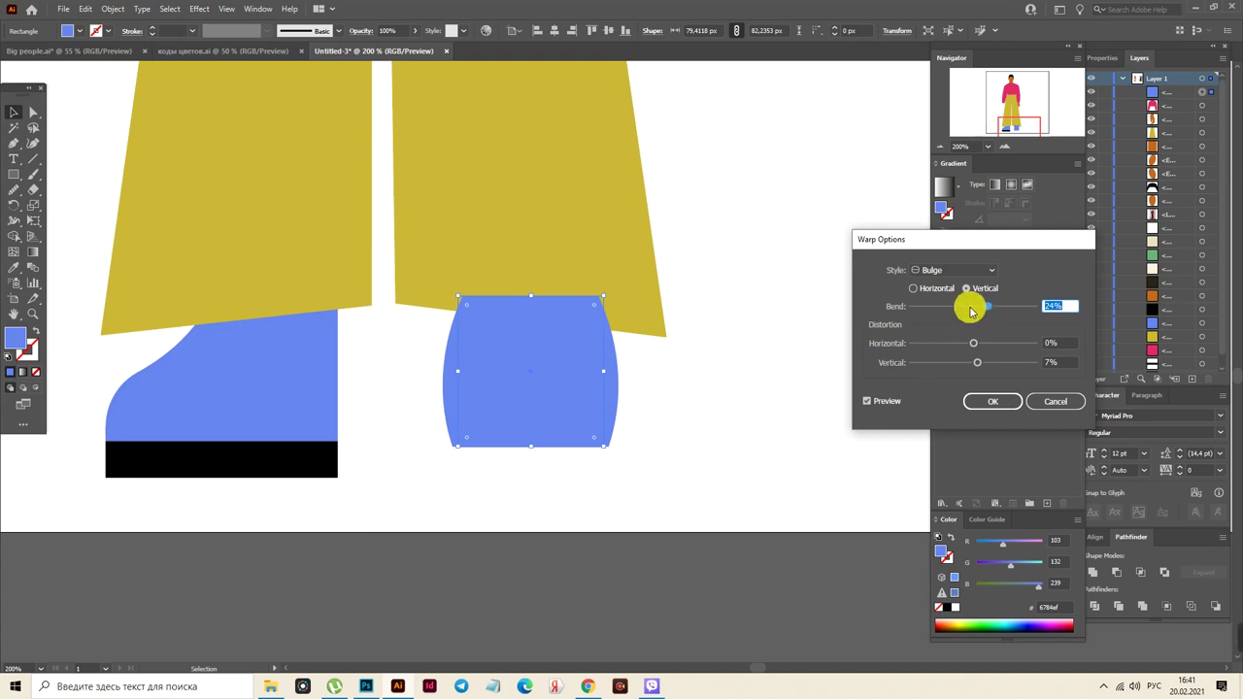
{"action": "left_click", "coordinate": [967, 310]}
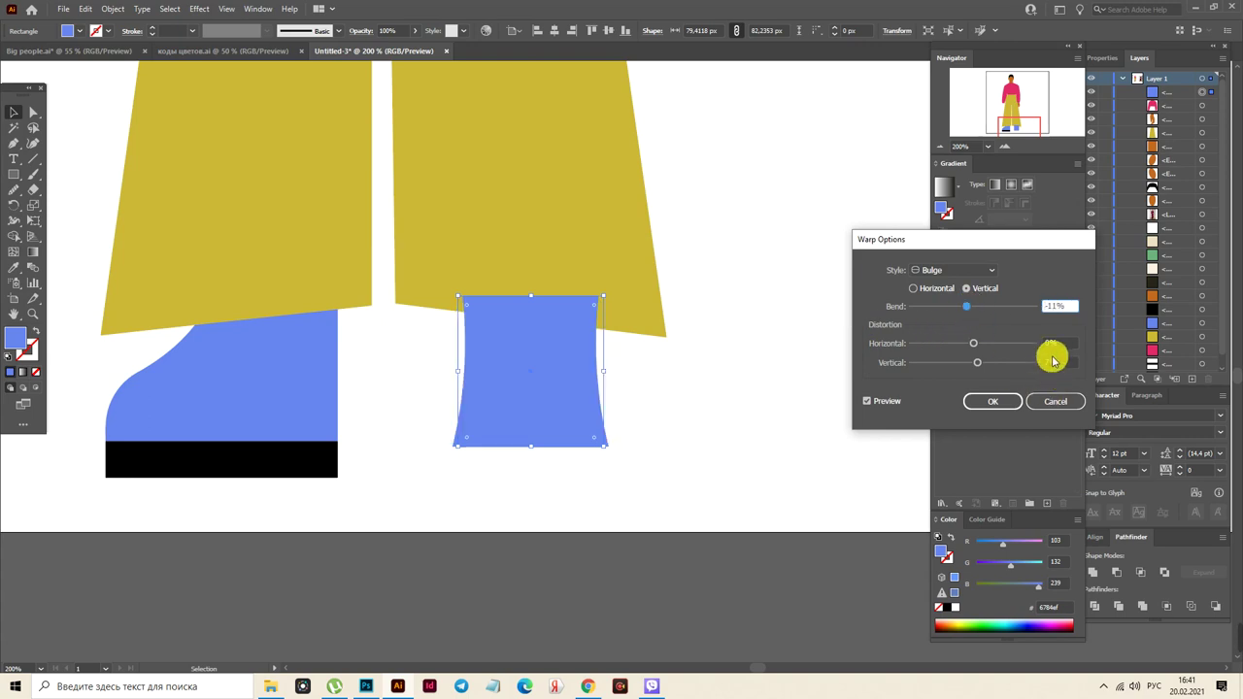
{"action": "left_click", "coordinate": [1011, 402]}
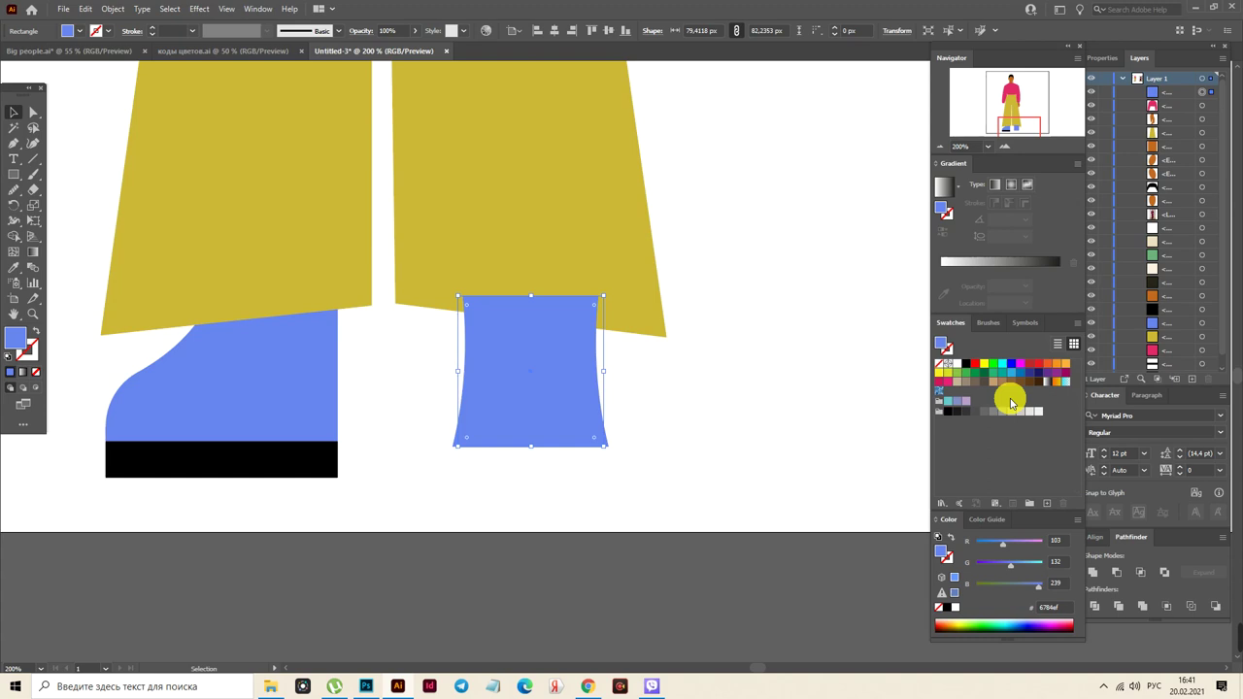
Expand the appearance of the warped blue shape into an editable path and deselect it
{"action": "left_click", "coordinate": [114, 11]}
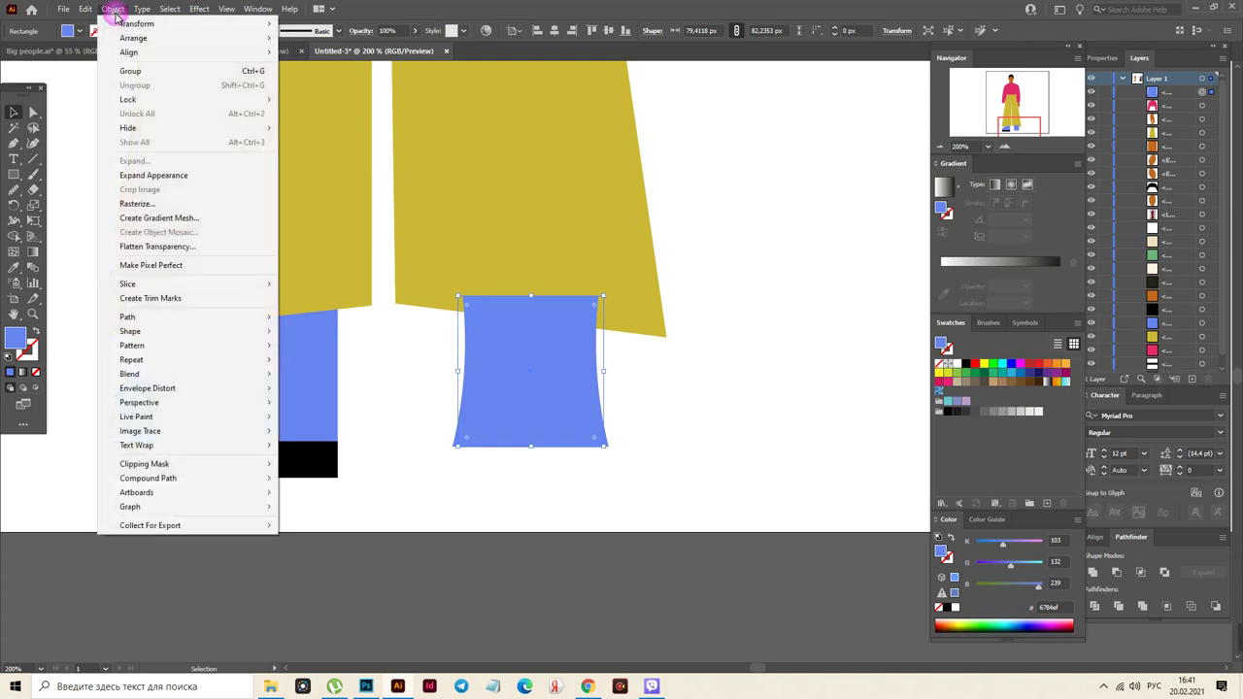
{"action": "left_click", "coordinate": [176, 183]}
{"action": "left_click", "coordinate": [694, 430]}
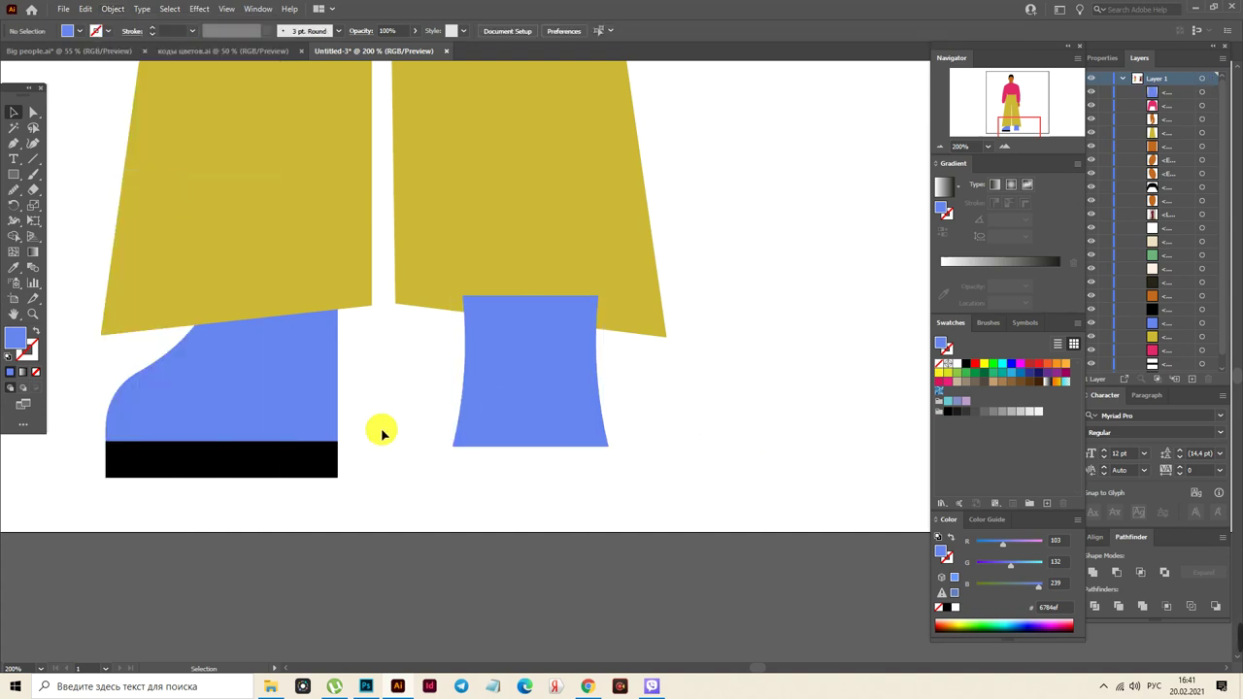
Duplicate the black sole under the right boot and narrow the copy to the boot's bottom width, about 85 px
{"action": "left_click", "coordinate": [14, 175]}
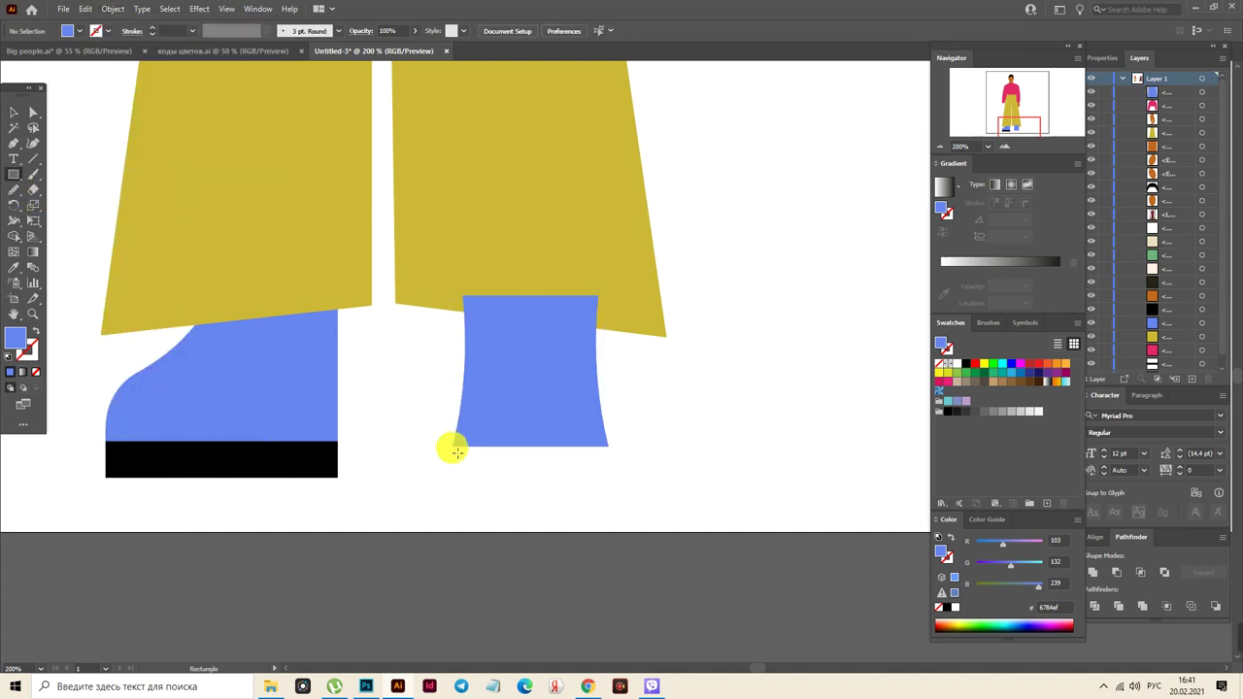
{"action": "left_click", "coordinate": [14, 113]}
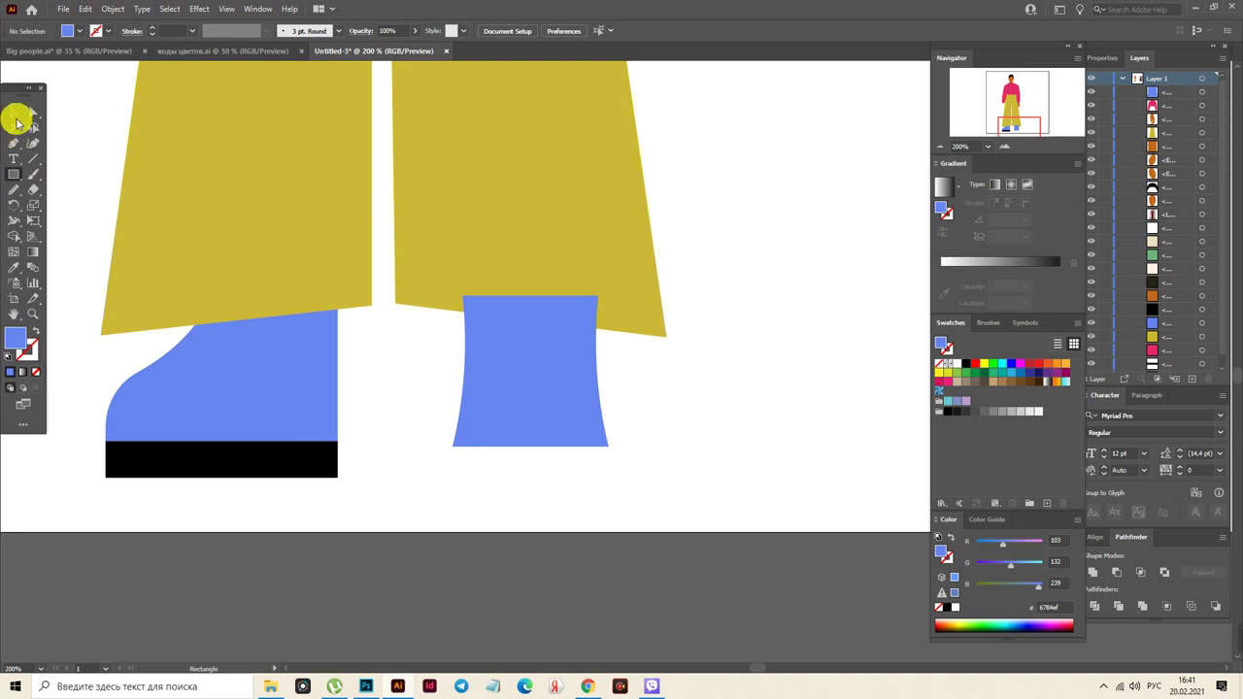
{"action": "left_click", "coordinate": [236, 472]}
{"action": "left_click_drag", "start_coordinate": [235, 472], "coordinate": [535, 469]}
{"action": "left_click", "coordinate": [687, 476]}
{"action": "left_click_drag", "start_coordinate": [688, 470], "coordinate": [614, 472]}
{"action": "left_click", "coordinate": [666, 466]}
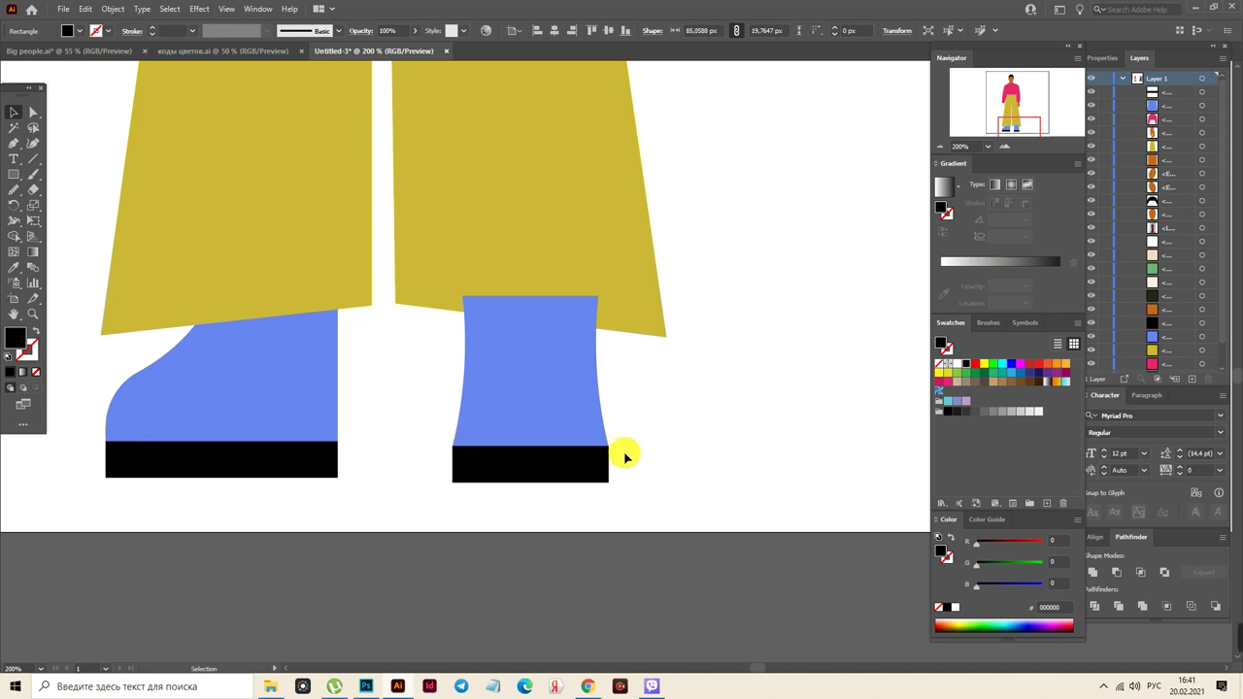
Select the right boot with its sole and send both to the back, behind the trousers
{"action": "left_click_drag", "start_coordinate": [679, 503], "coordinate": [604, 428]}
{"action": "right_click", "coordinate": [604, 428]}
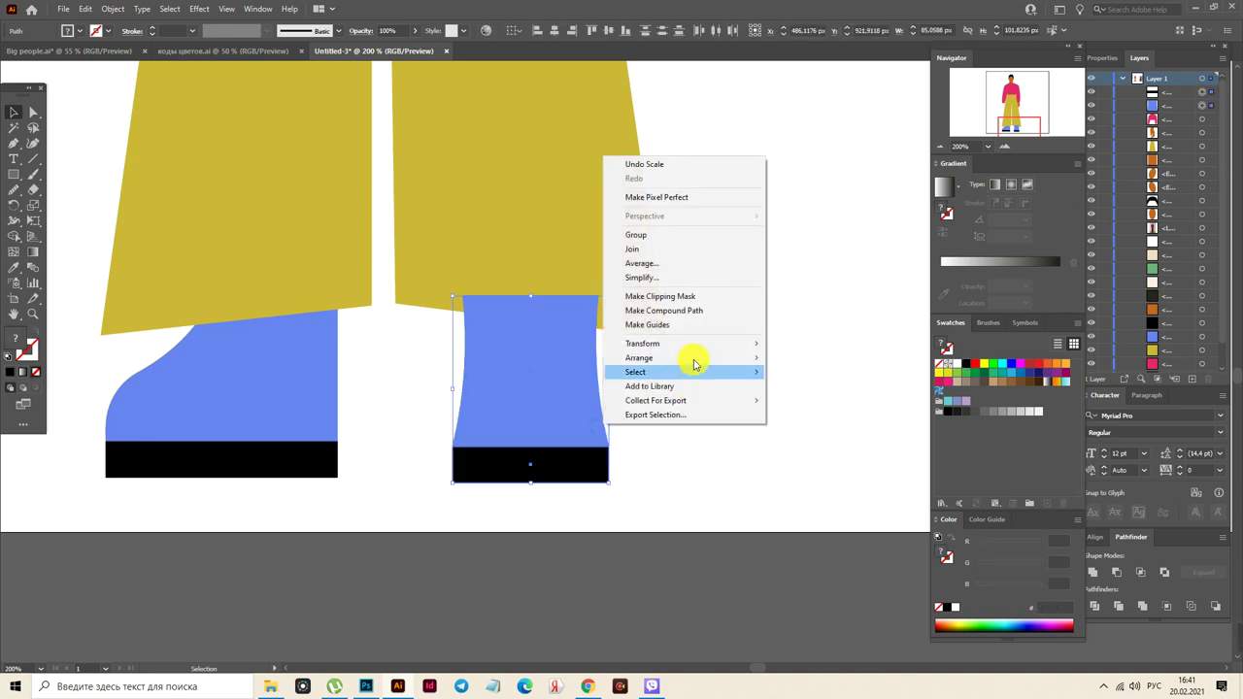
{"action": "mouse_move", "coordinate": [708, 360]}
{"action": "left_click", "coordinate": [796, 401]}
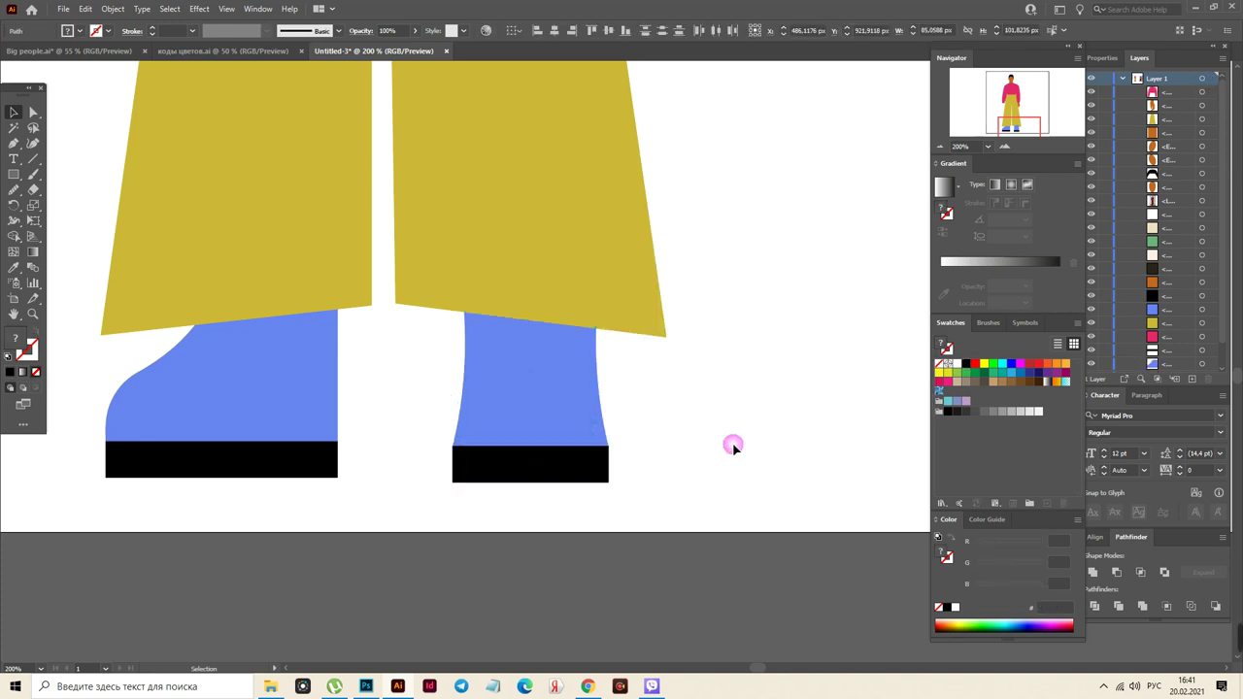
{"action": "left_click", "coordinate": [652, 539]}
Nudge the right boot and its sole up so the sole lines up with the left one
{"action": "left_click", "coordinate": [335, 472]}
{"action": "left_click", "coordinate": [528, 472], "text": "shift"}
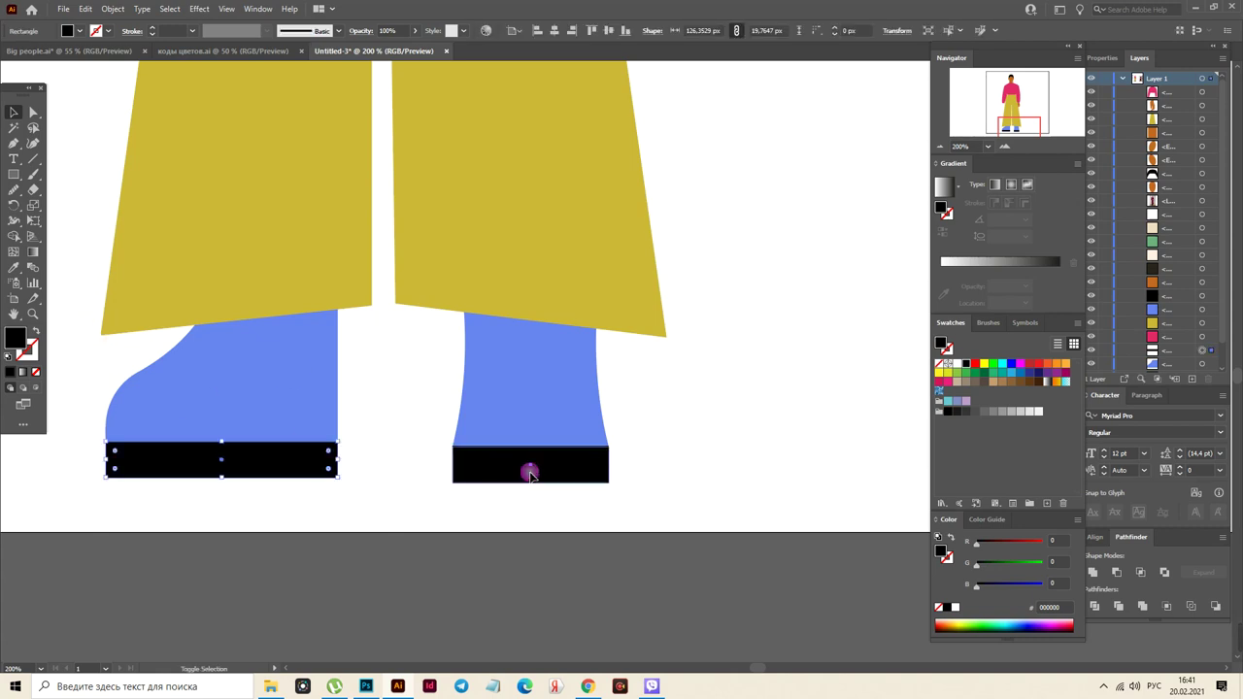
{"action": "left_click", "coordinate": [581, 436]}
{"action": "key", "text": "Up"}
{"action": "key", "text": "Up"}
{"action": "key", "text": "Up"}
{"action": "key", "text": "Up"}
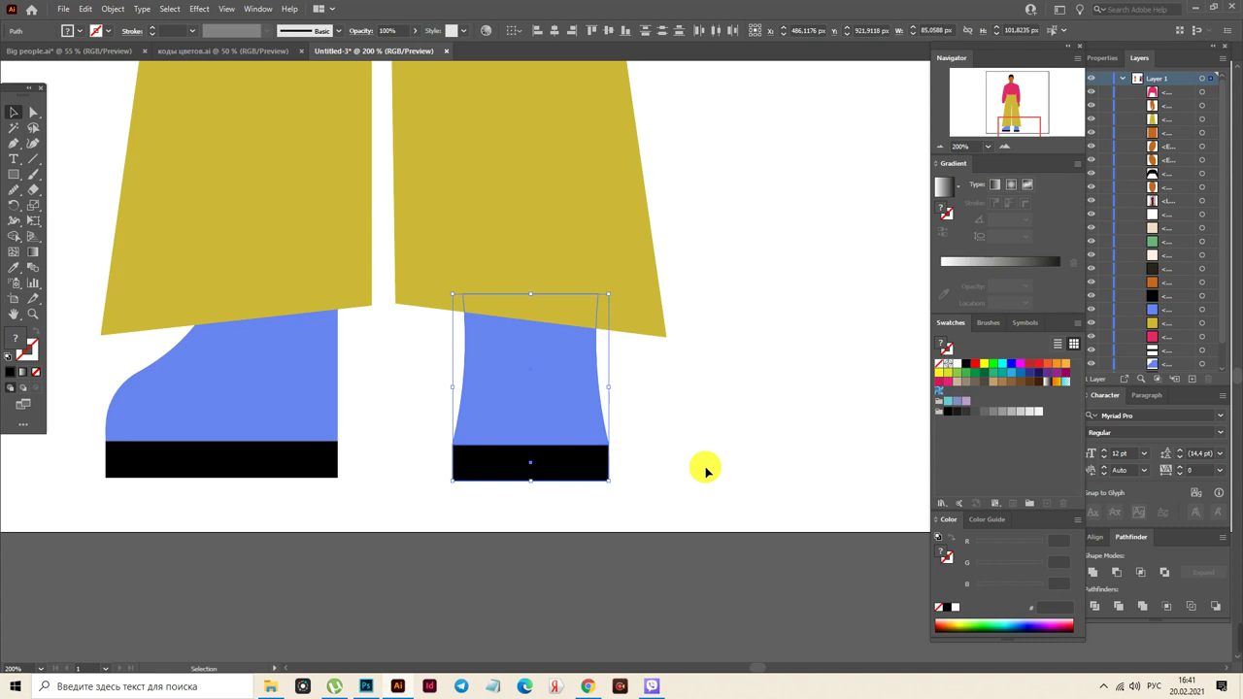
{"action": "key", "text": "Down"}
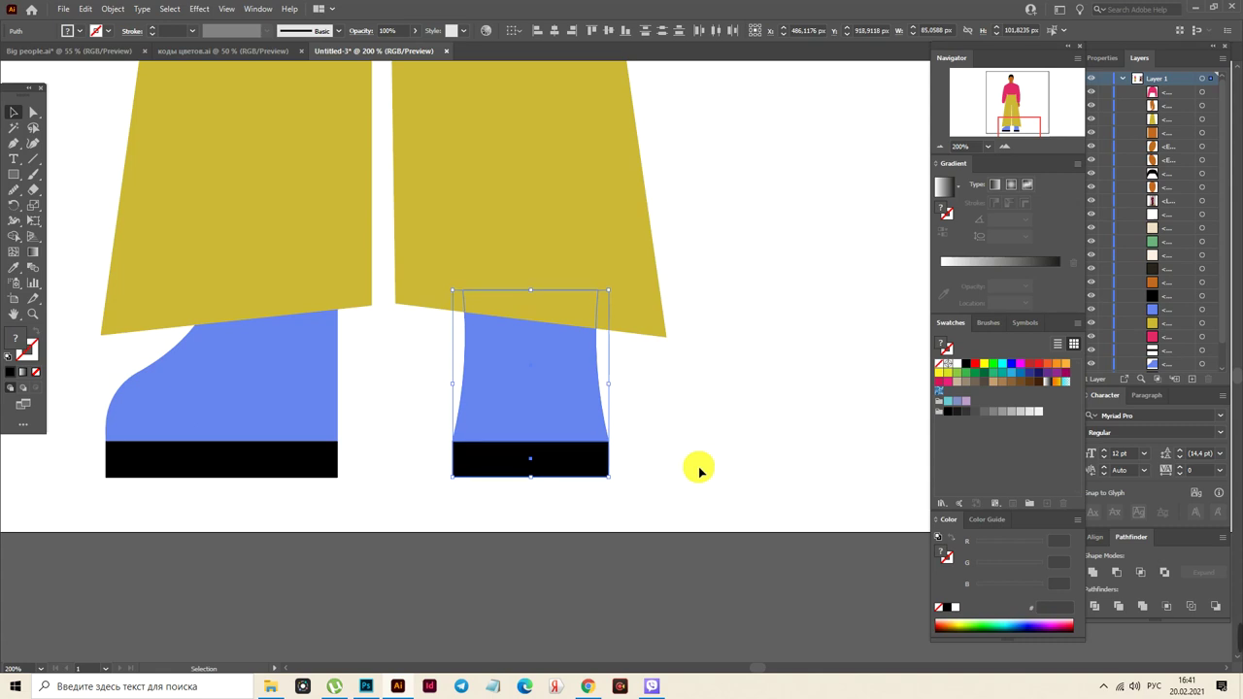
{"action": "left_click", "coordinate": [328, 471], "text": "shift"}
{"action": "left_click", "coordinate": [326, 470]}
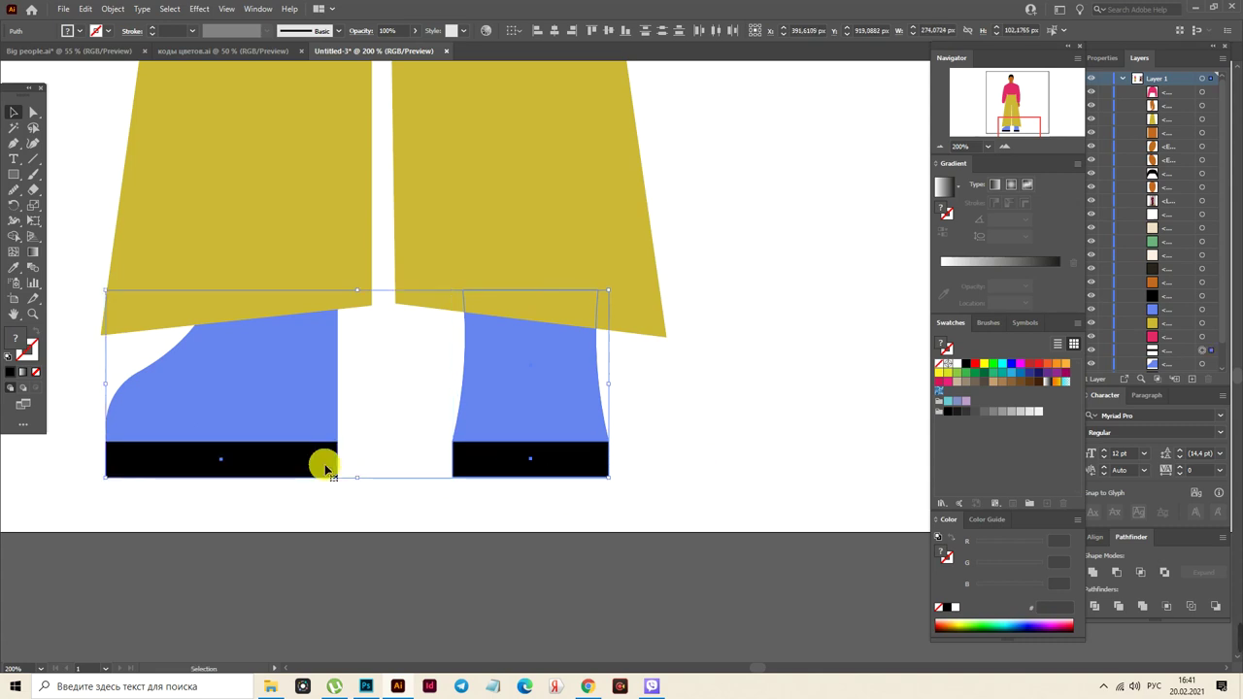
{"action": "left_click", "coordinate": [644, 449]}
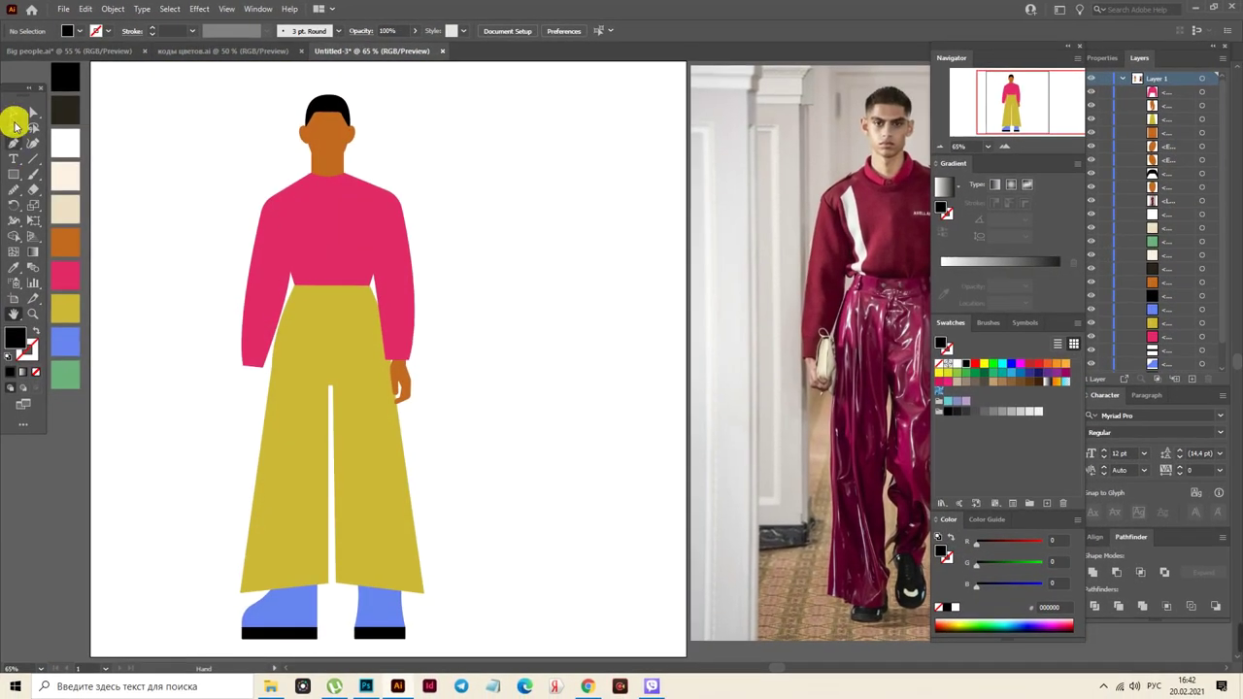
Delete the runway reference photo beside the artboard
{"action": "left_click", "coordinate": [16, 124]}
{"action": "left_click", "coordinate": [855, 312]}
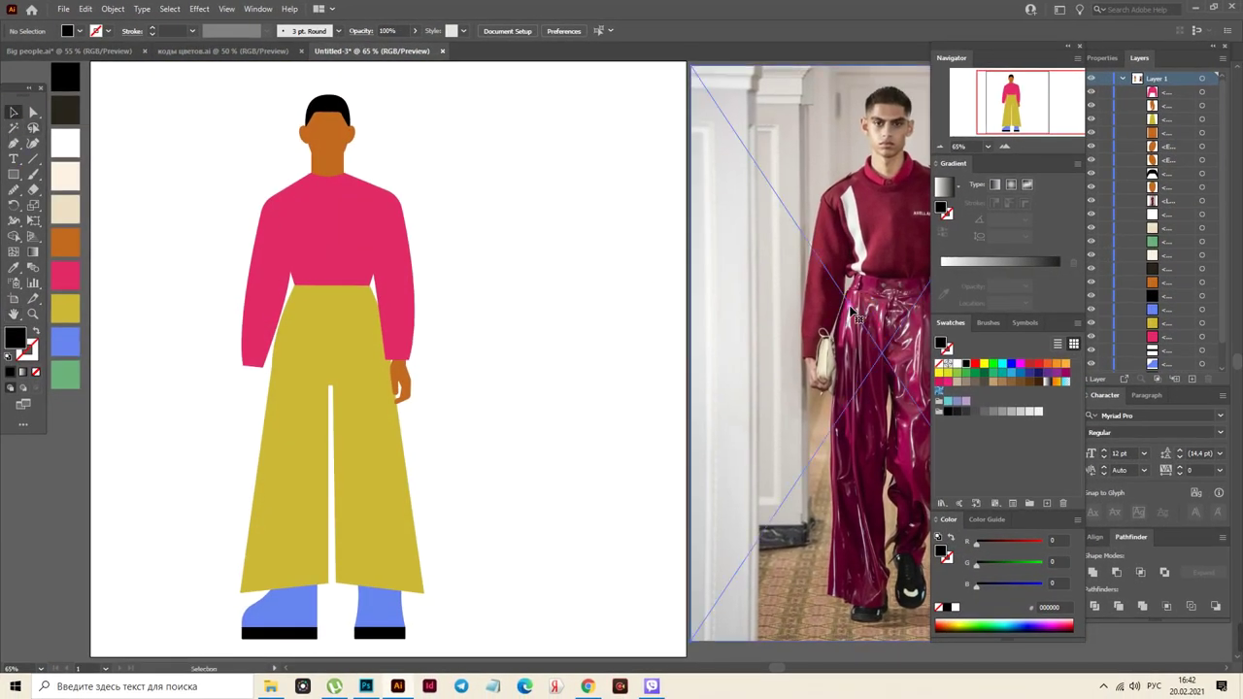
{"action": "key", "text": "Delete"}
Draw a black circle about 7.6 px wide on the face as the left eye
{"action": "left_click", "coordinate": [14, 312]}
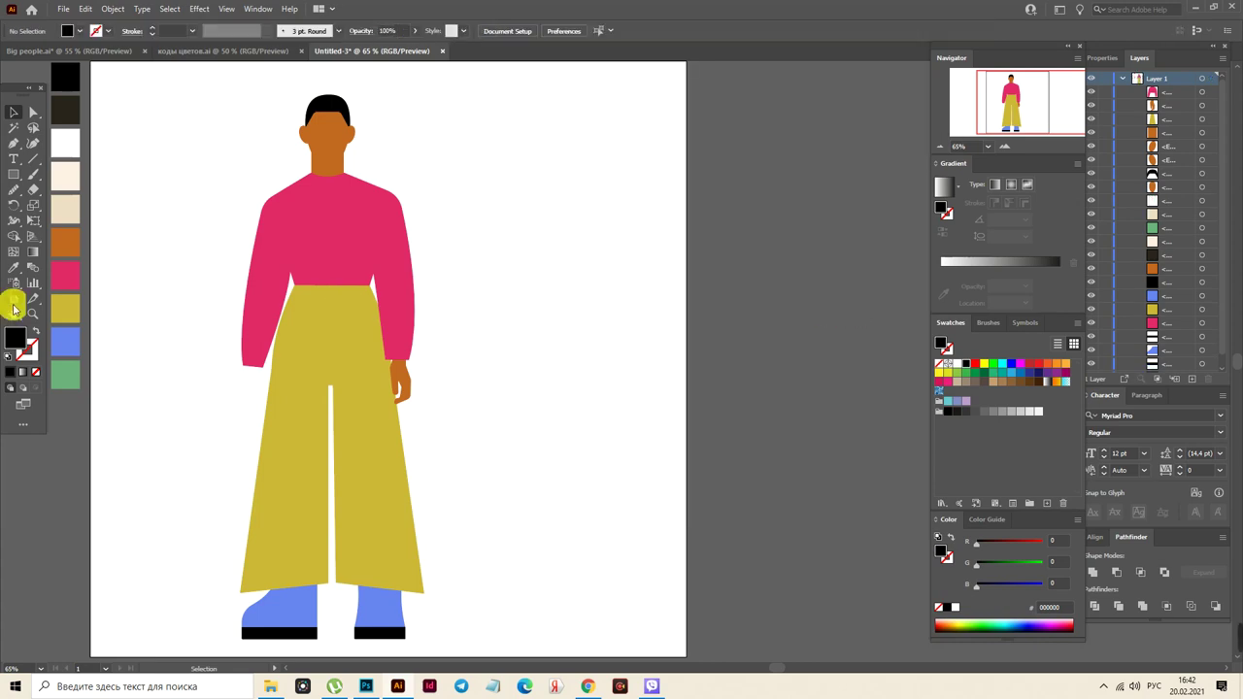
{"action": "left_click_drag", "start_coordinate": [410, 318], "coordinate": [502, 322]}
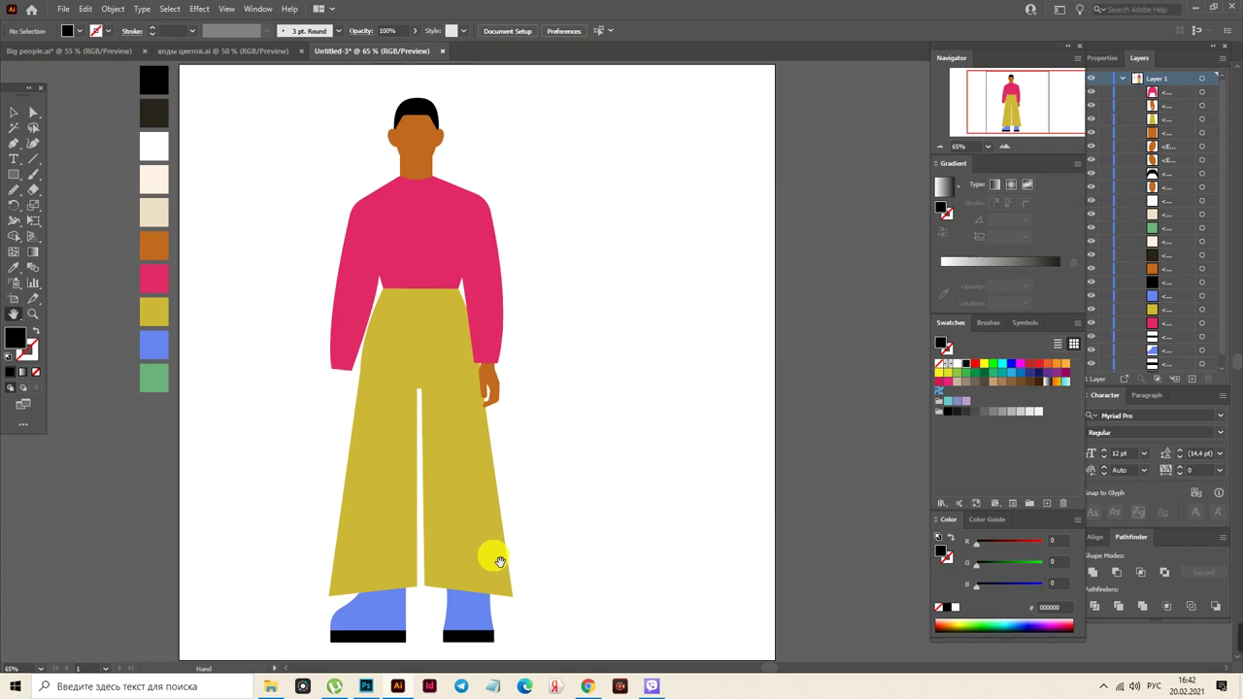
{"action": "left_click", "coordinate": [34, 314]}
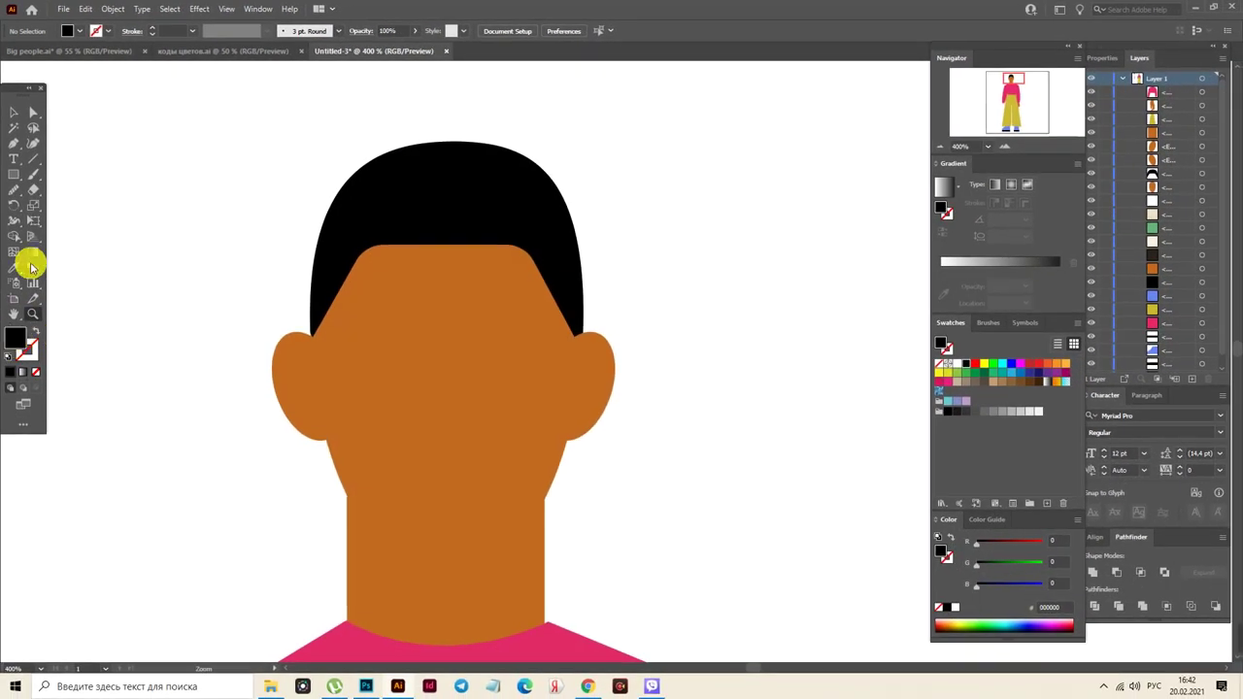
{"action": "left_click", "coordinate": [12, 178]}
{"action": "left_click_drag", "start_coordinate": [12, 178], "coordinate": [83, 203]}
{"action": "left_click_drag", "start_coordinate": [405, 300], "coordinate": [404, 328]}
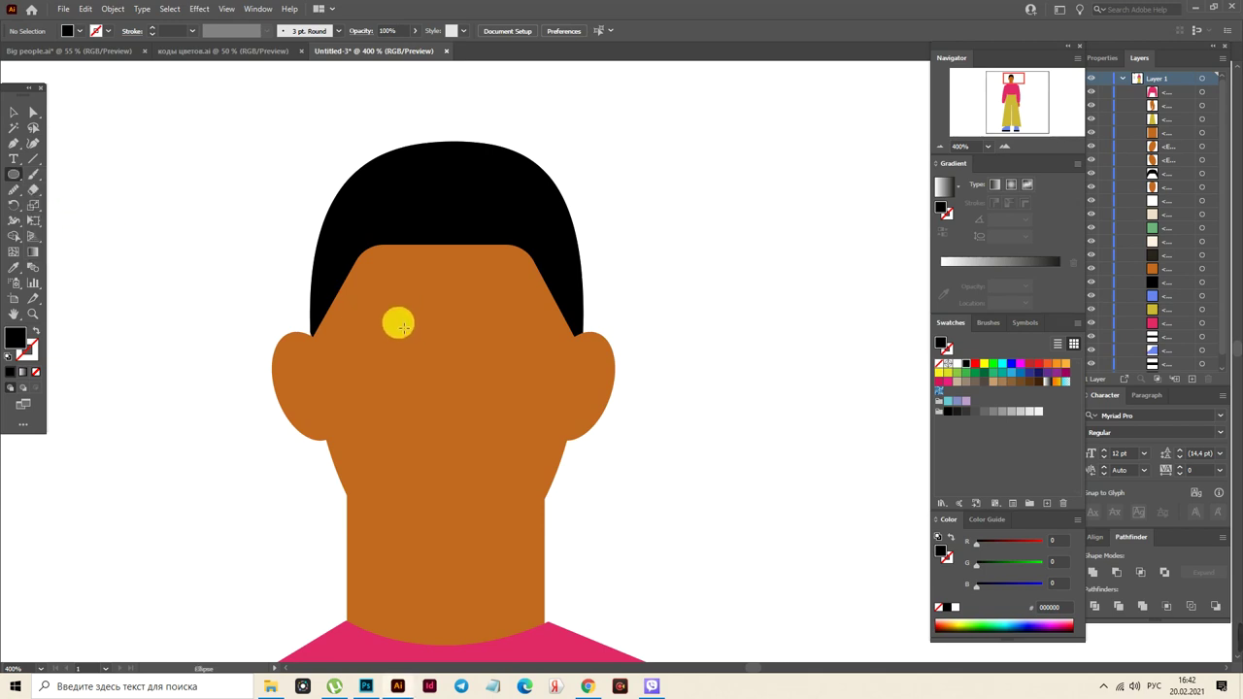
Adjust the left eye's position and duplicate it horizontally across the face as the right eye
{"action": "left_click", "coordinate": [14, 112]}
{"action": "left_click_drag", "start_coordinate": [420, 341], "coordinate": [407, 349]}
{"action": "left_click", "coordinate": [409, 351]}
{"action": "left_click", "coordinate": [460, 358]}
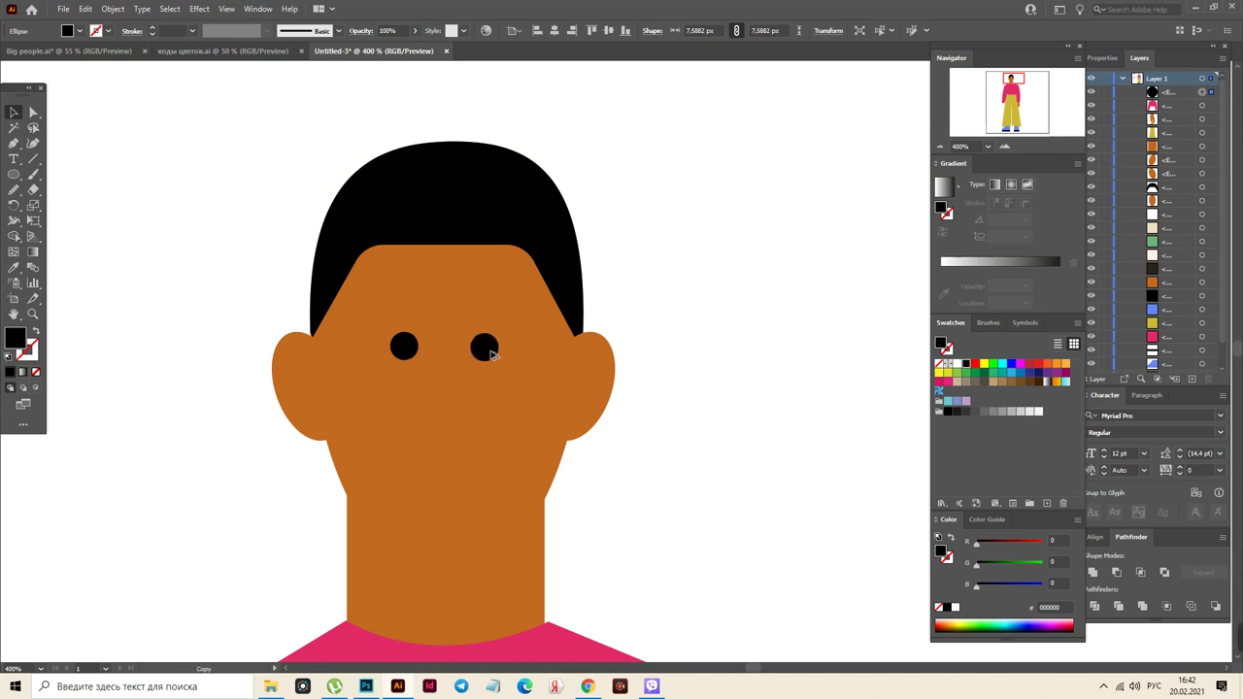
{"action": "left_click_drag", "start_coordinate": [494, 354], "coordinate": [494, 354]}
{"action": "left_click", "coordinate": [713, 394]}
Draw an angular three-point nose line between the eyes with the Pen tool and give it a black stroke without fill
{"action": "left_click", "coordinate": [16, 148]}
{"action": "left_click", "coordinate": [451, 361]}
{"action": "left_click", "coordinate": [463, 399]}
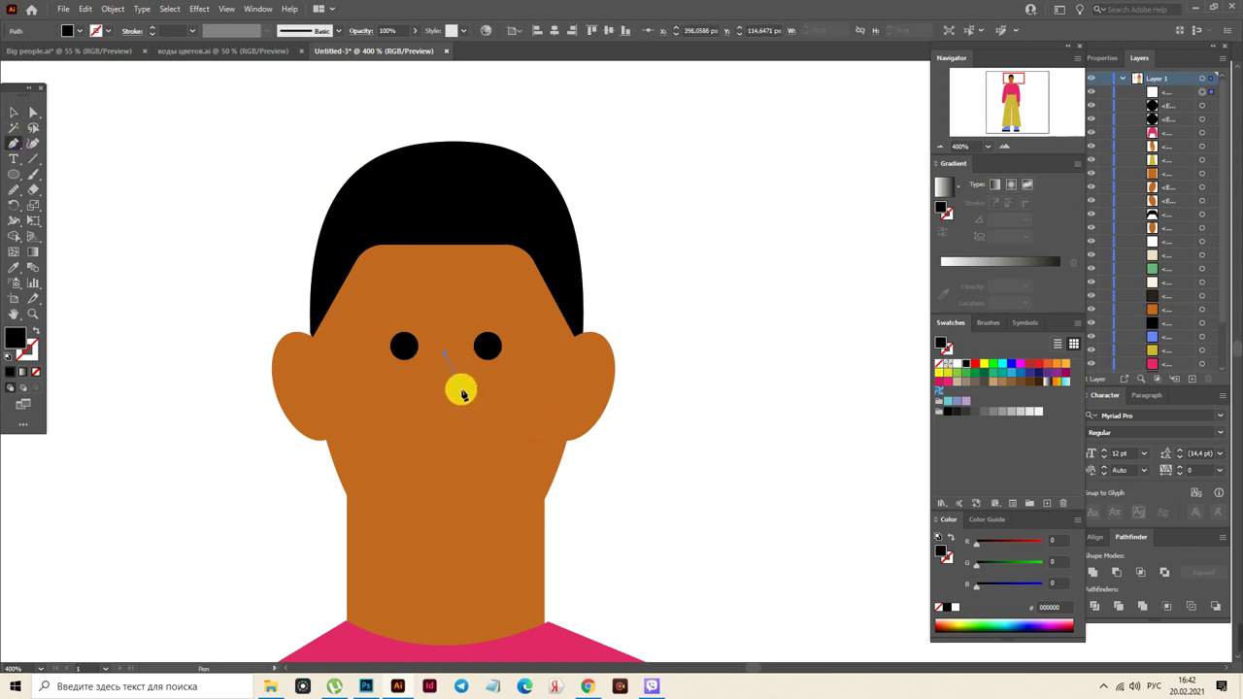
{"action": "left_click", "coordinate": [437, 412]}
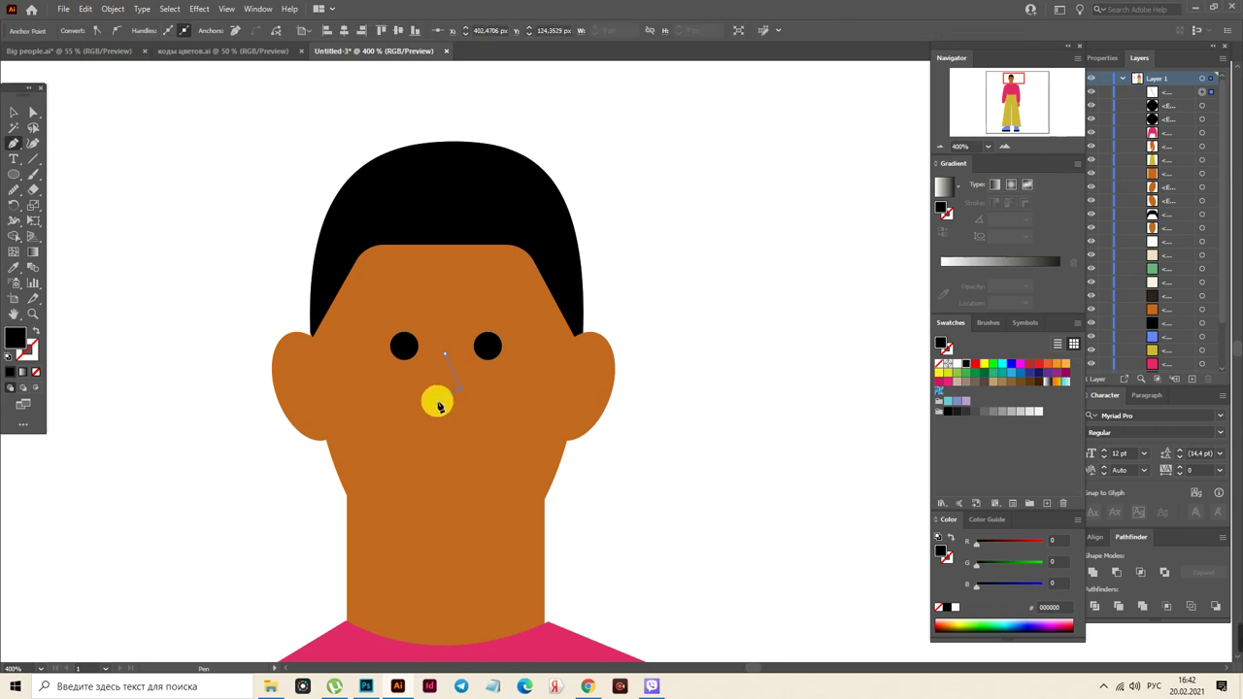
{"action": "left_click", "coordinate": [39, 332]}
{"action": "left_click", "coordinate": [28, 350]}
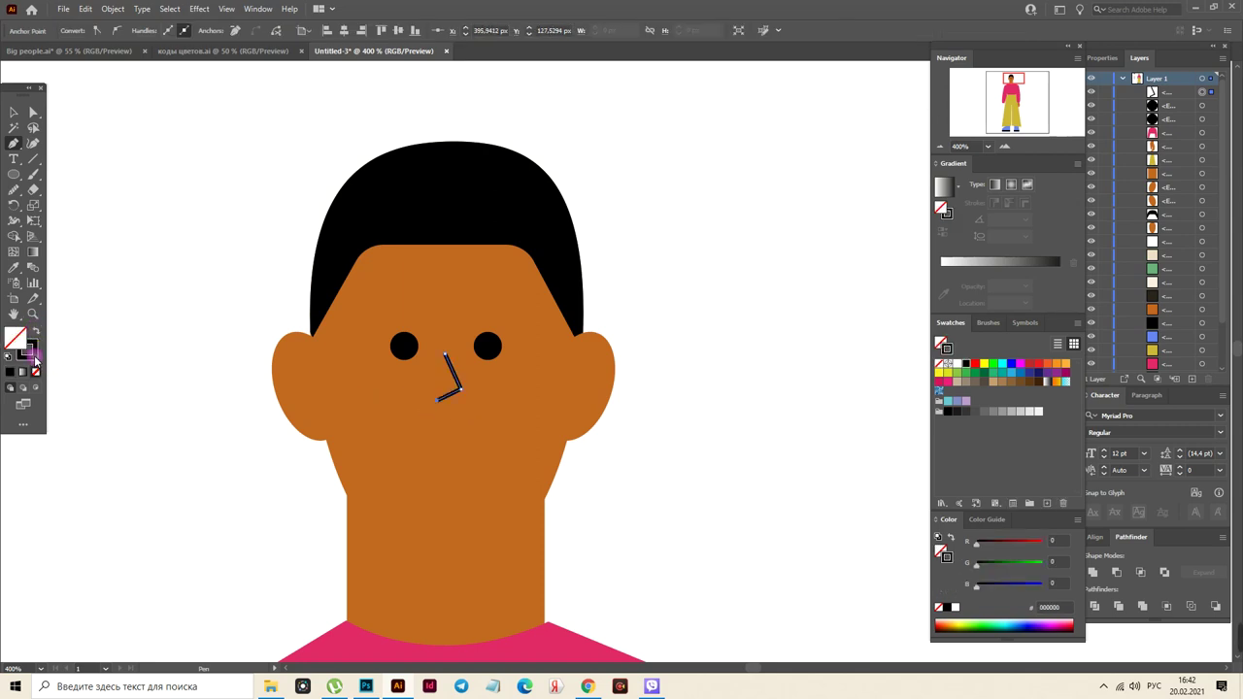
Apply the 3 pt. Round brush to the nose line and set its stroke weight to 0.5 pt
{"action": "left_click", "coordinate": [987, 323]}
{"action": "left_click", "coordinate": [944, 347]}
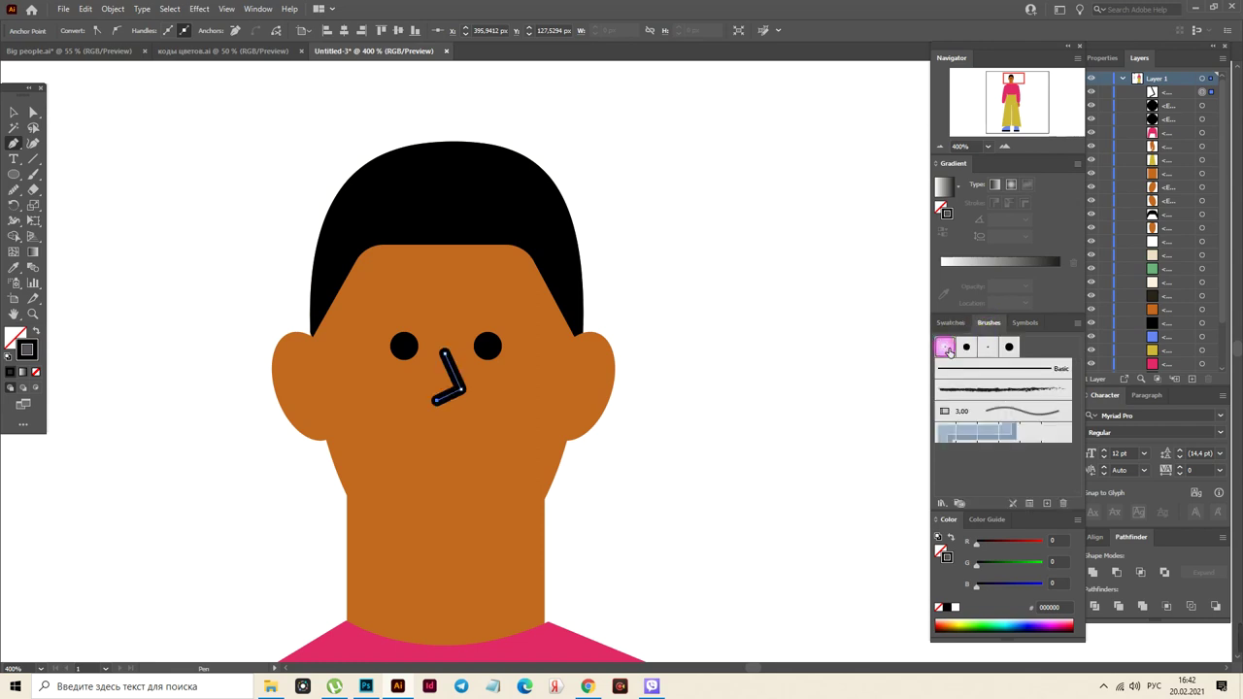
{"action": "left_click", "coordinate": [1103, 57]}
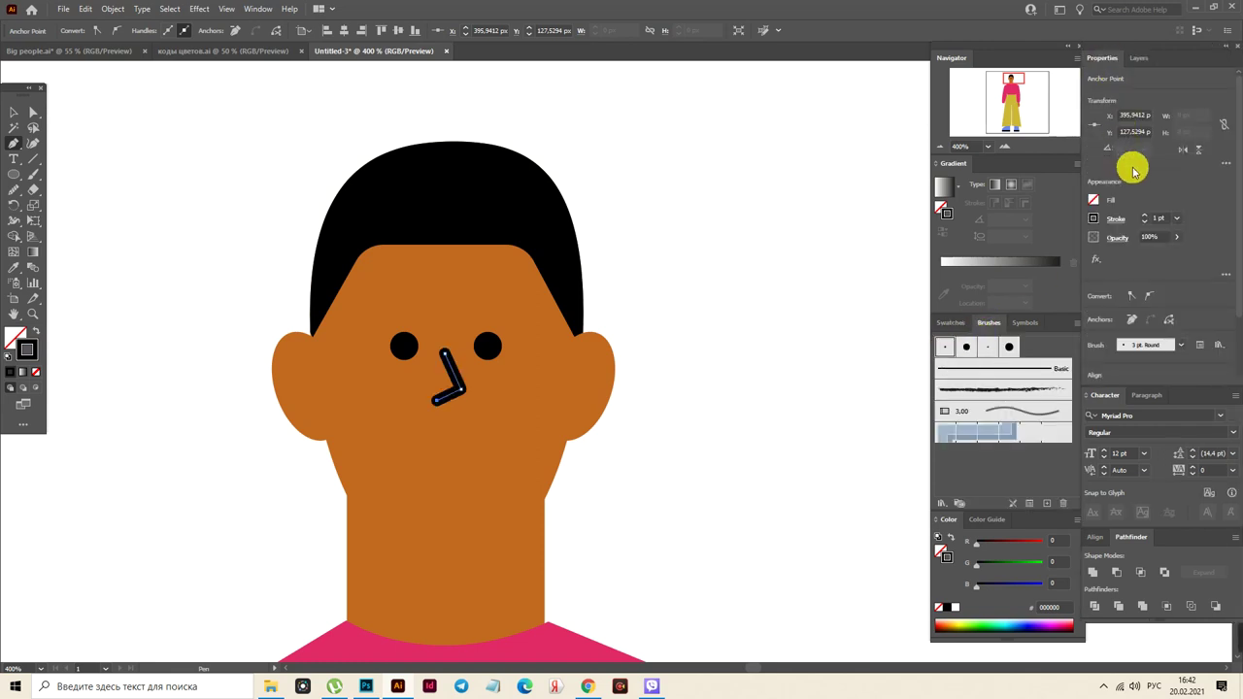
{"action": "left_click", "coordinate": [1156, 219]}
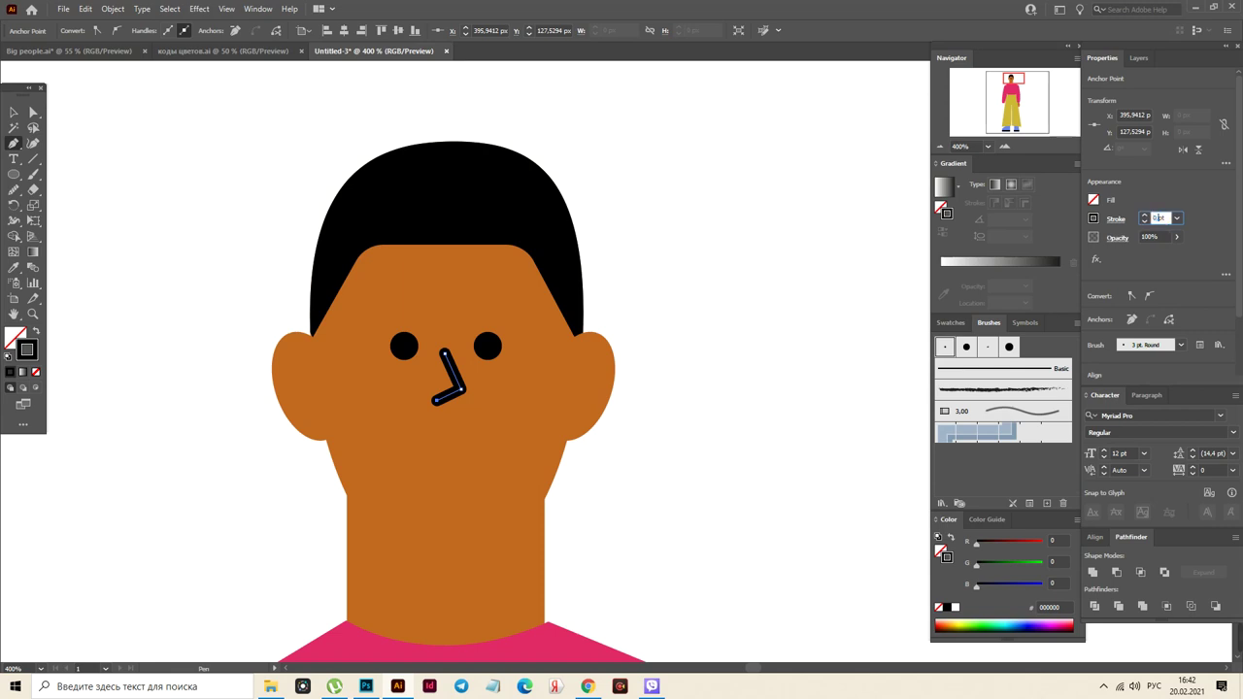
{"action": "left_click", "coordinate": [13, 112]}
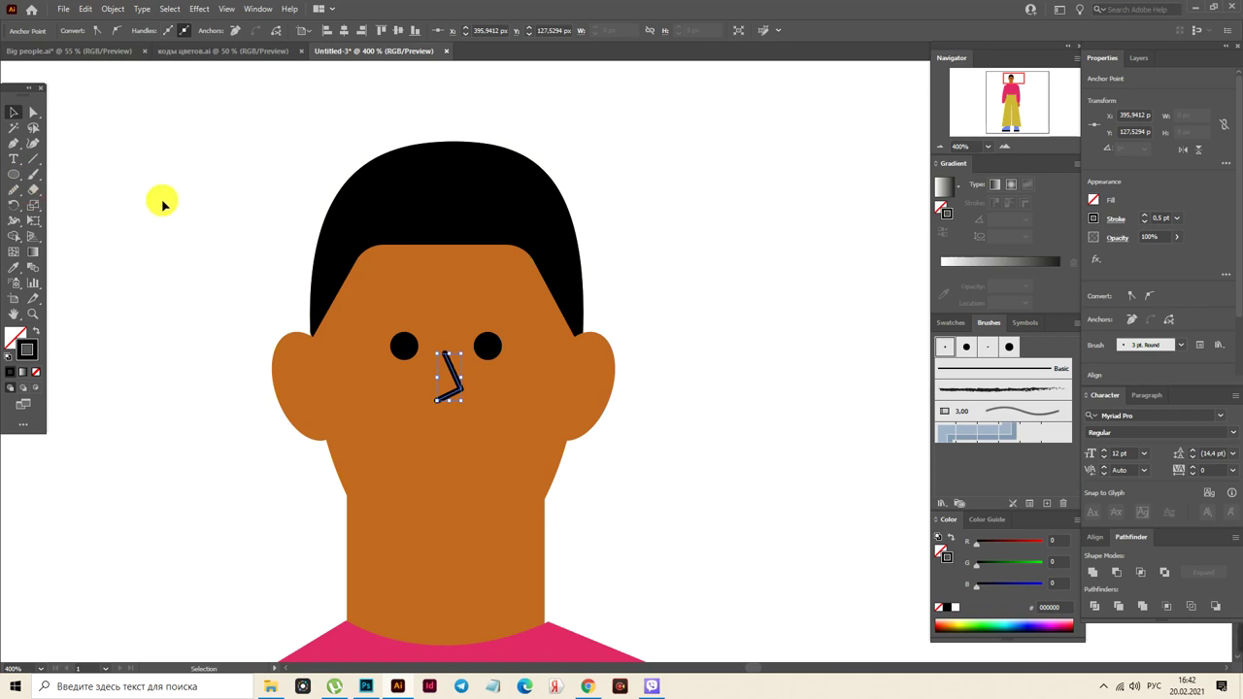
{"action": "left_click", "coordinate": [961, 287]}
Draw a circle about 20 px wide below the nose, filled white without a stroke
{"action": "left_click", "coordinate": [950, 322]}
{"action": "left_click", "coordinate": [962, 369]}
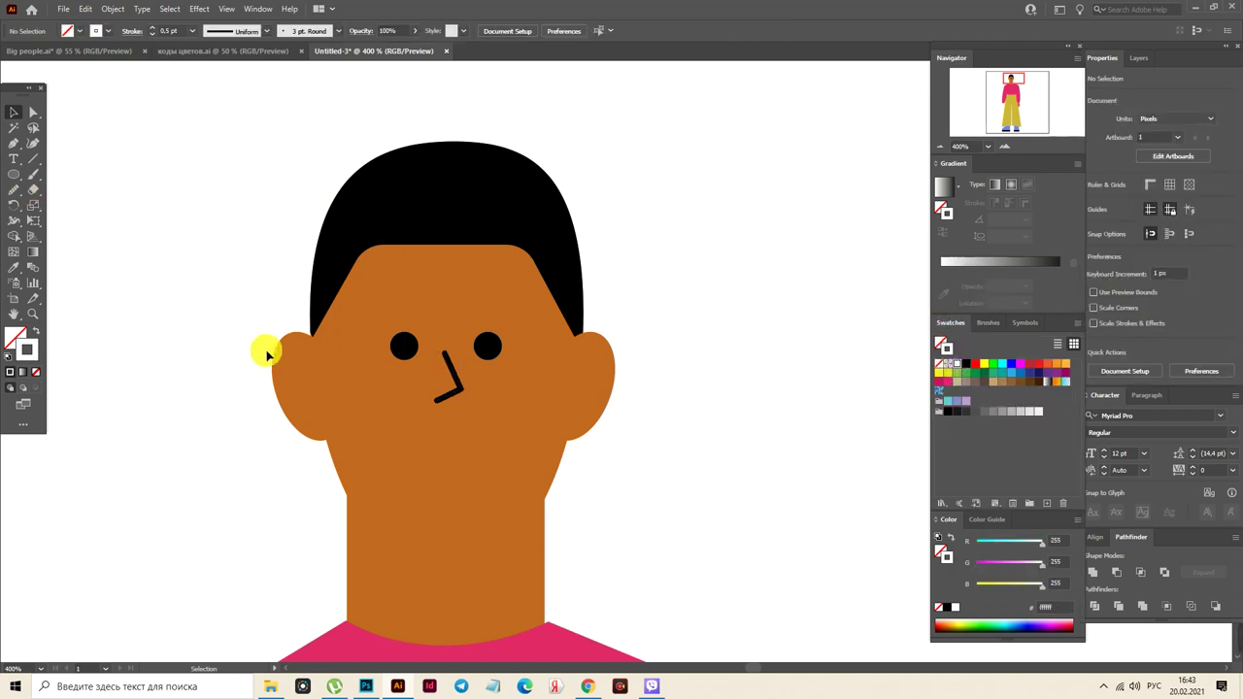
{"action": "left_click", "coordinate": [21, 183]}
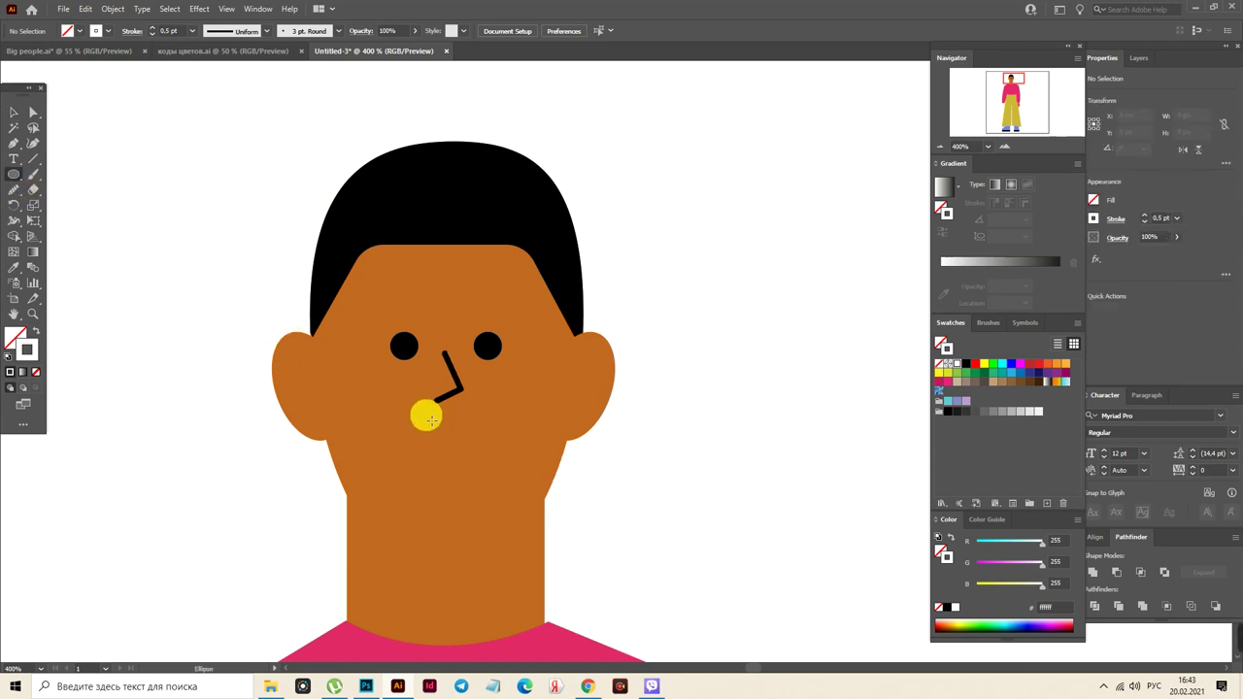
{"action": "left_click_drag", "start_coordinate": [439, 435], "coordinate": [492, 485]}
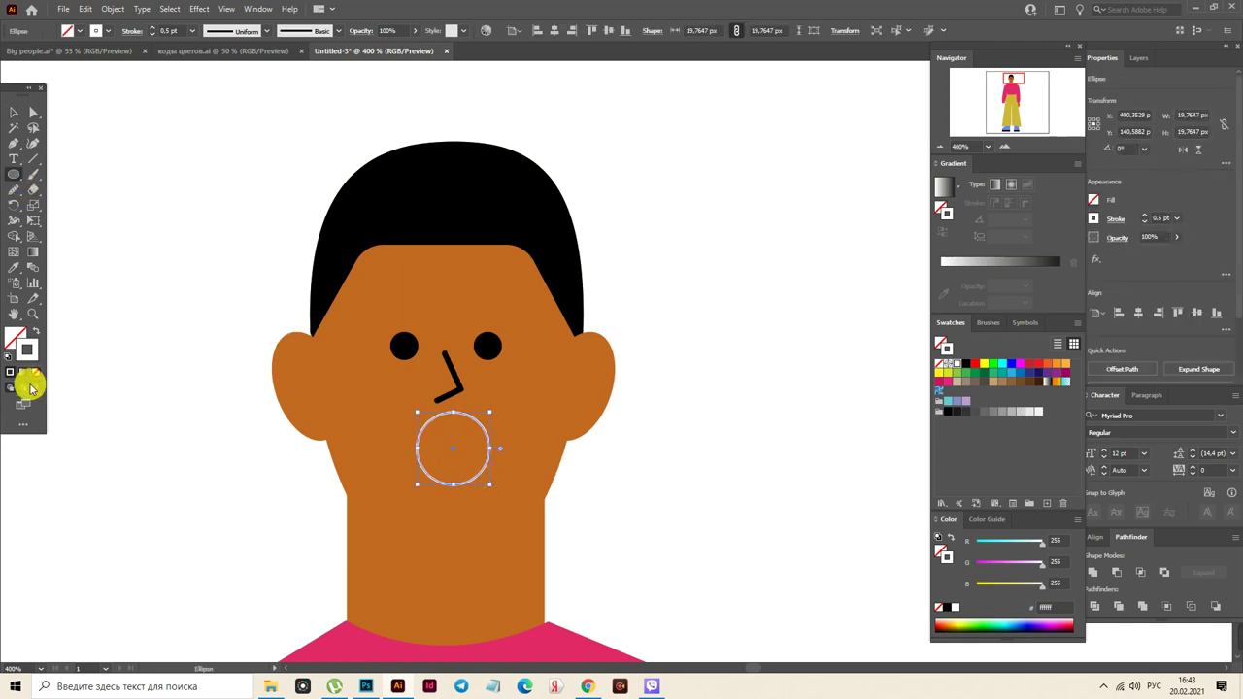
{"action": "left_click", "coordinate": [37, 334]}
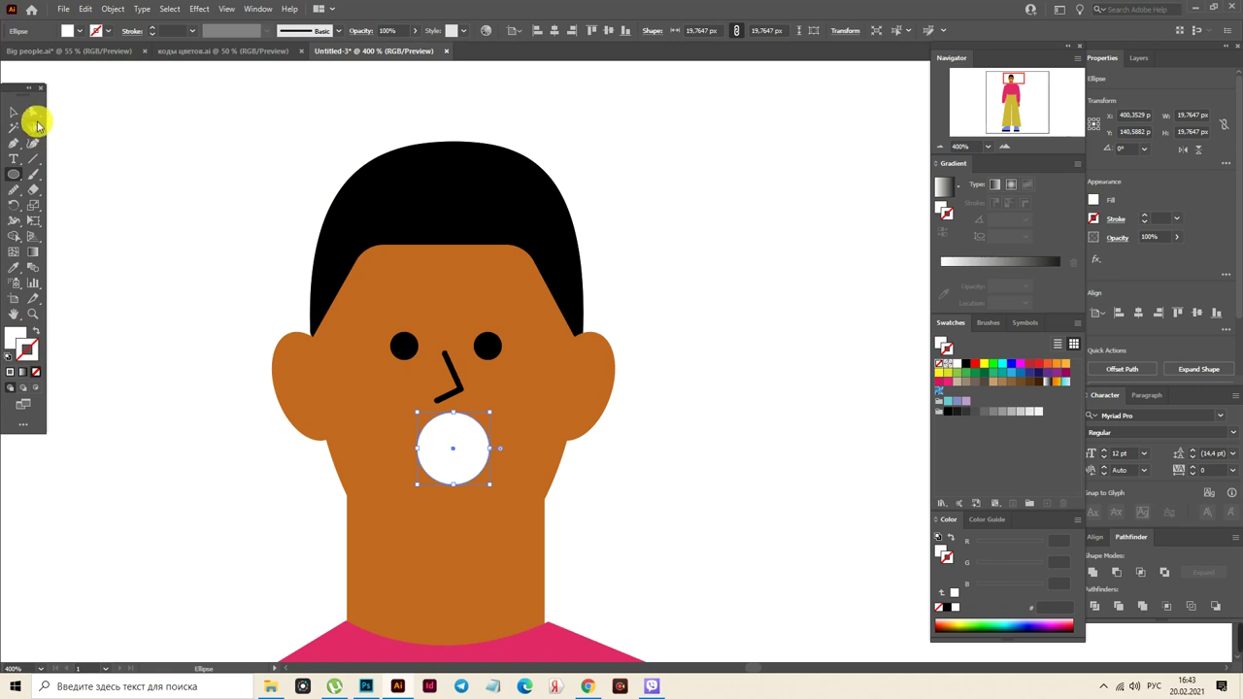
Pull the white circle's top anchor point down to form a smiling mouth and shift the mouth slightly up and left
{"action": "left_click", "coordinate": [33, 112]}
{"action": "left_click", "coordinate": [454, 415]}
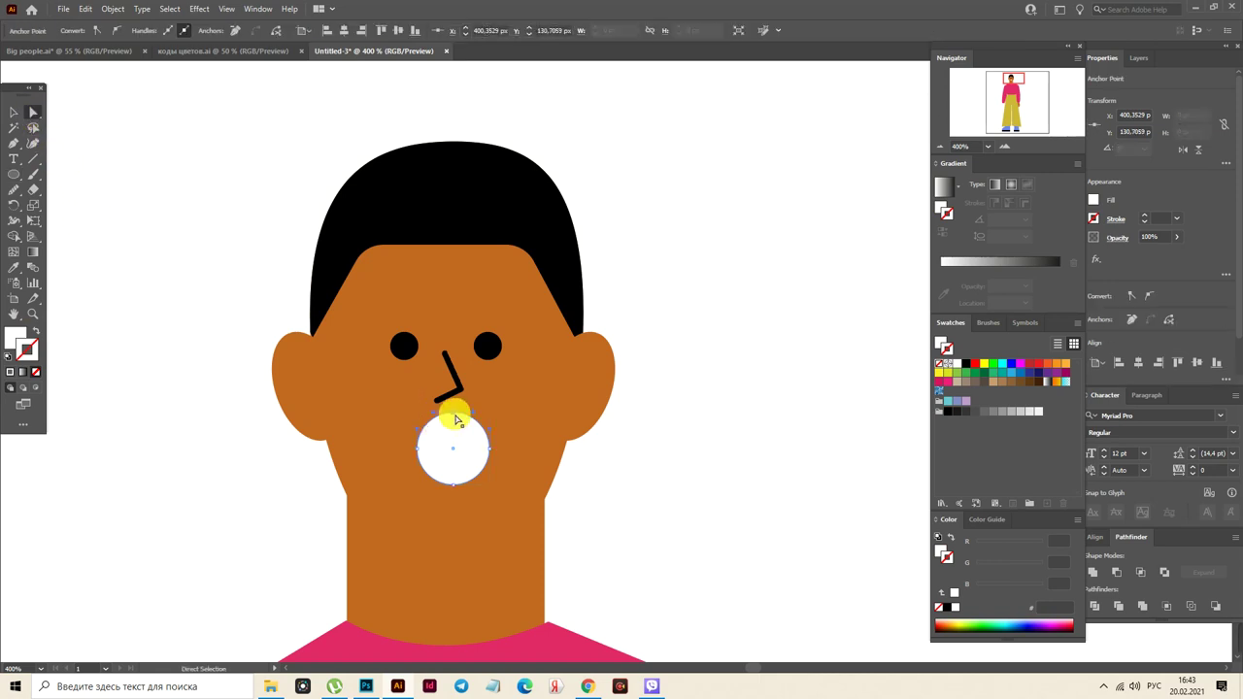
{"action": "left_click_drag", "start_coordinate": [456, 418], "coordinate": [452, 451]}
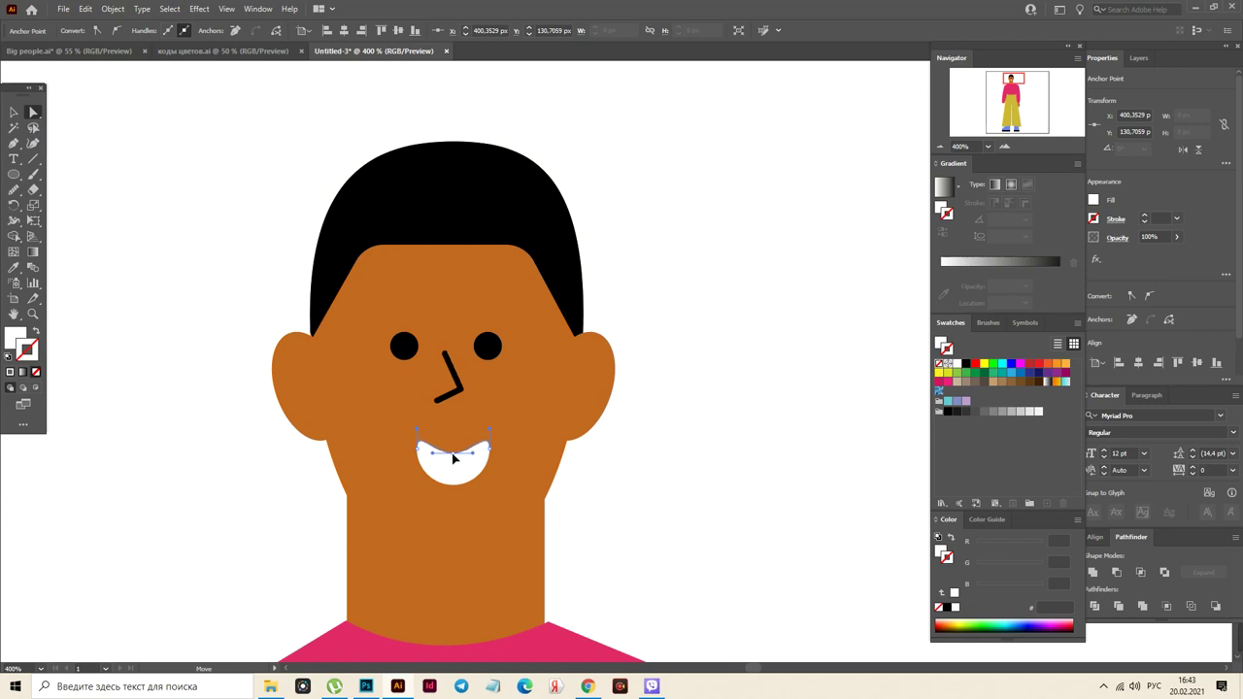
{"action": "left_click", "coordinate": [449, 456]}
{"action": "left_click", "coordinate": [14, 113]}
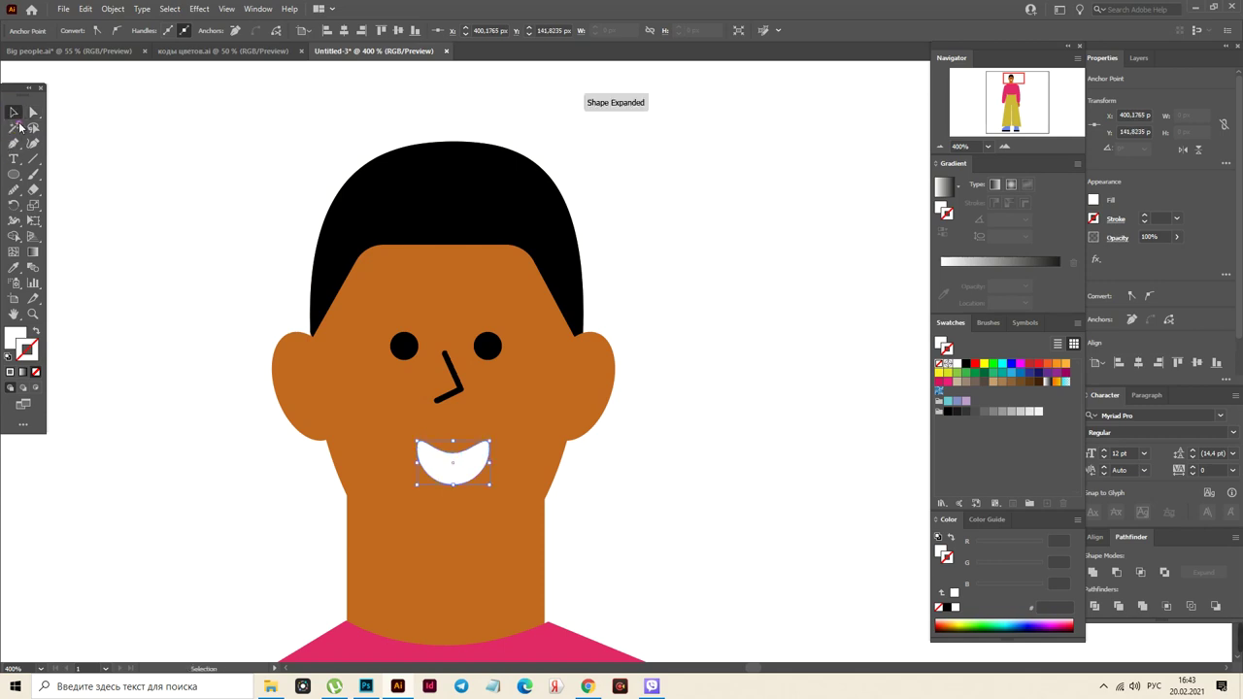
{"action": "left_click_drag", "start_coordinate": [471, 482], "coordinate": [459, 465]}
{"action": "left_click", "coordinate": [743, 526]}
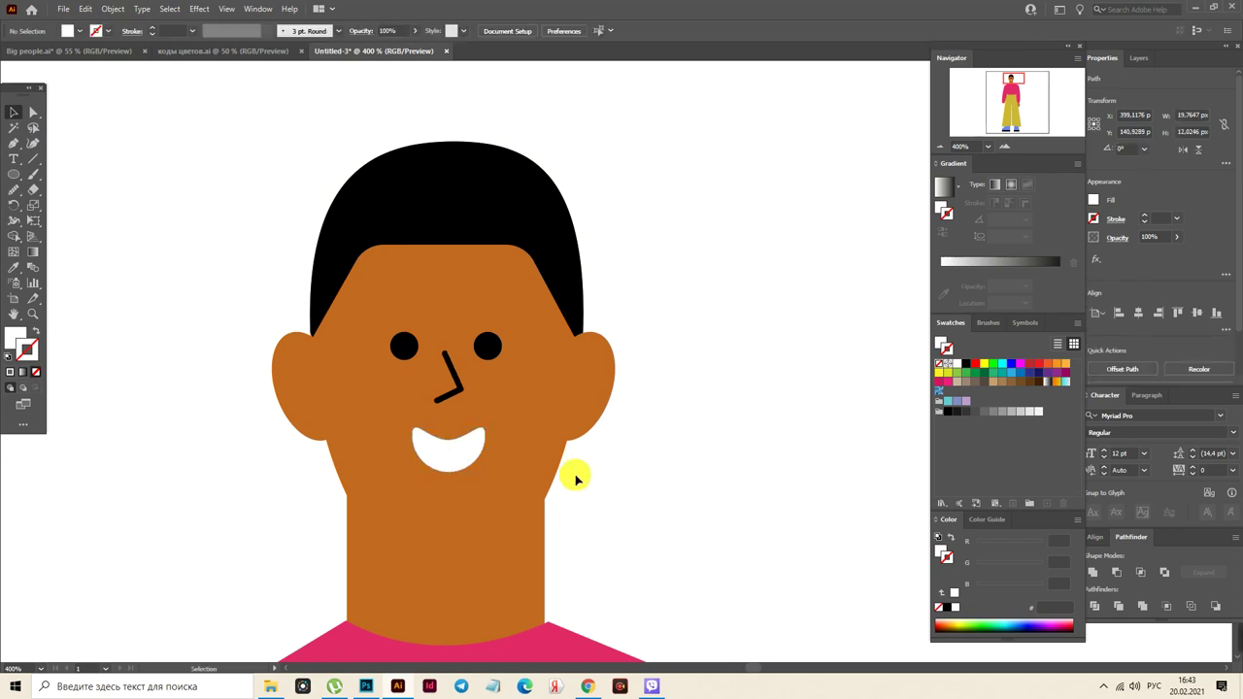
Move the head shape's chin anchor point up to shorten the face
{"action": "left_click", "coordinate": [530, 464]}
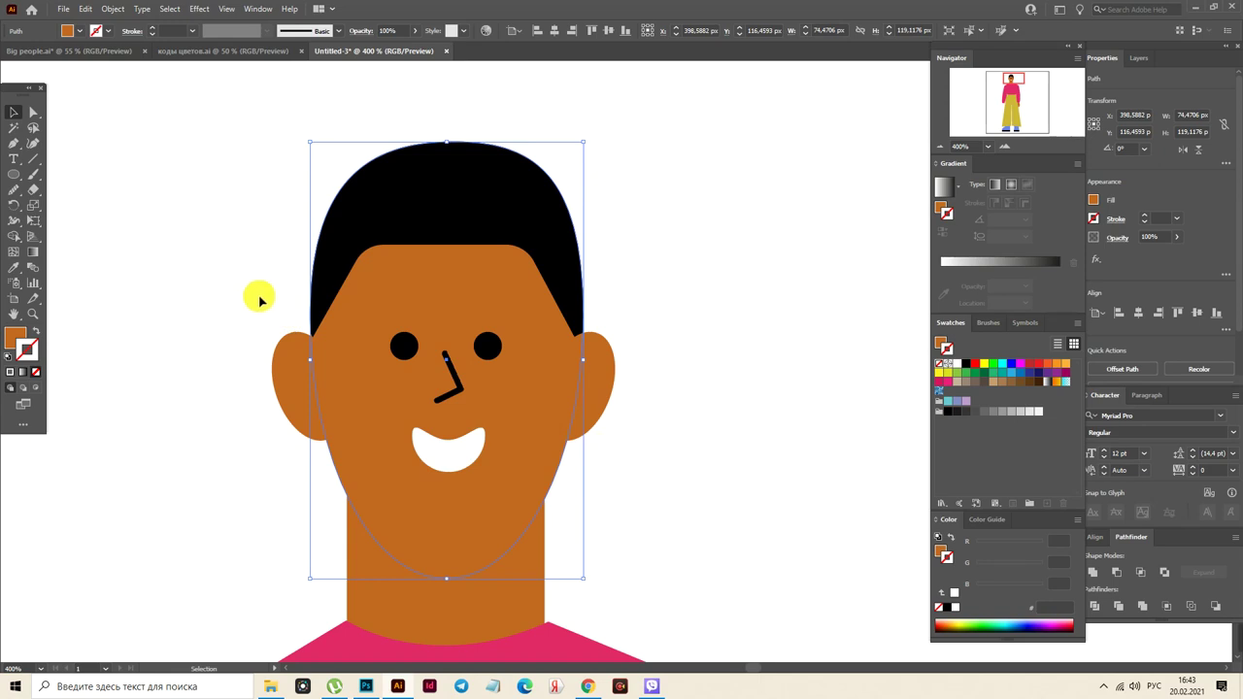
{"action": "left_click", "coordinate": [35, 113]}
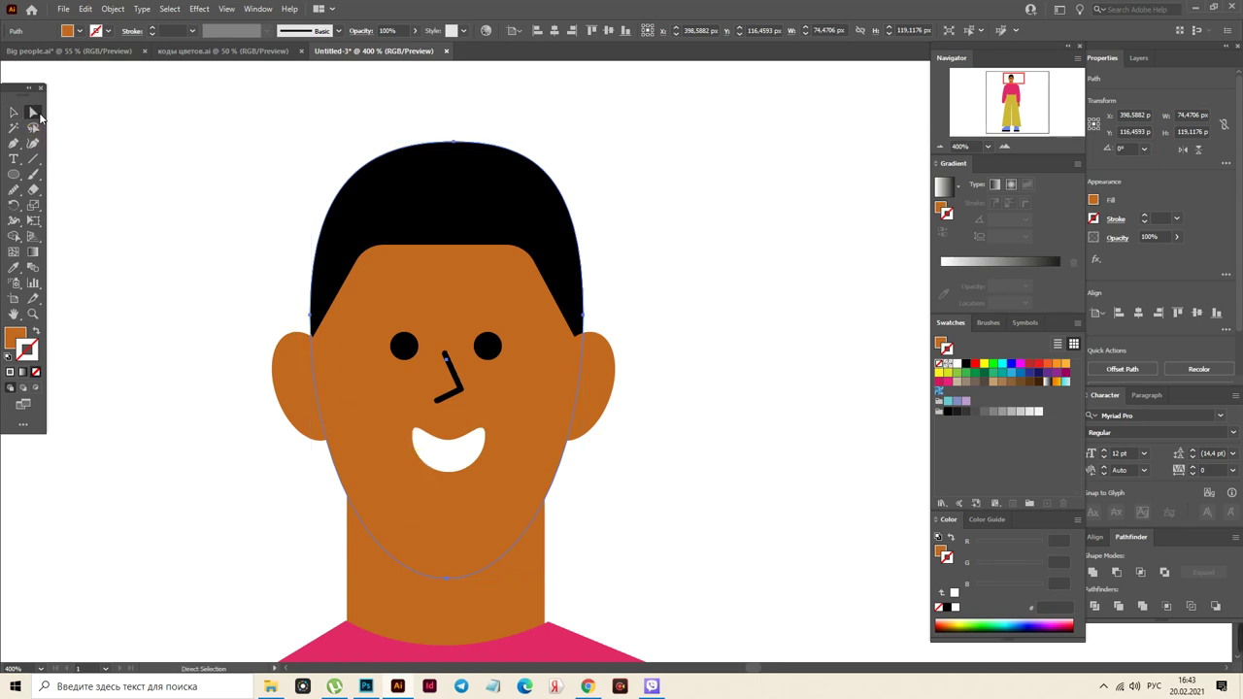
{"action": "left_click_drag", "start_coordinate": [438, 566], "coordinate": [535, 472]}
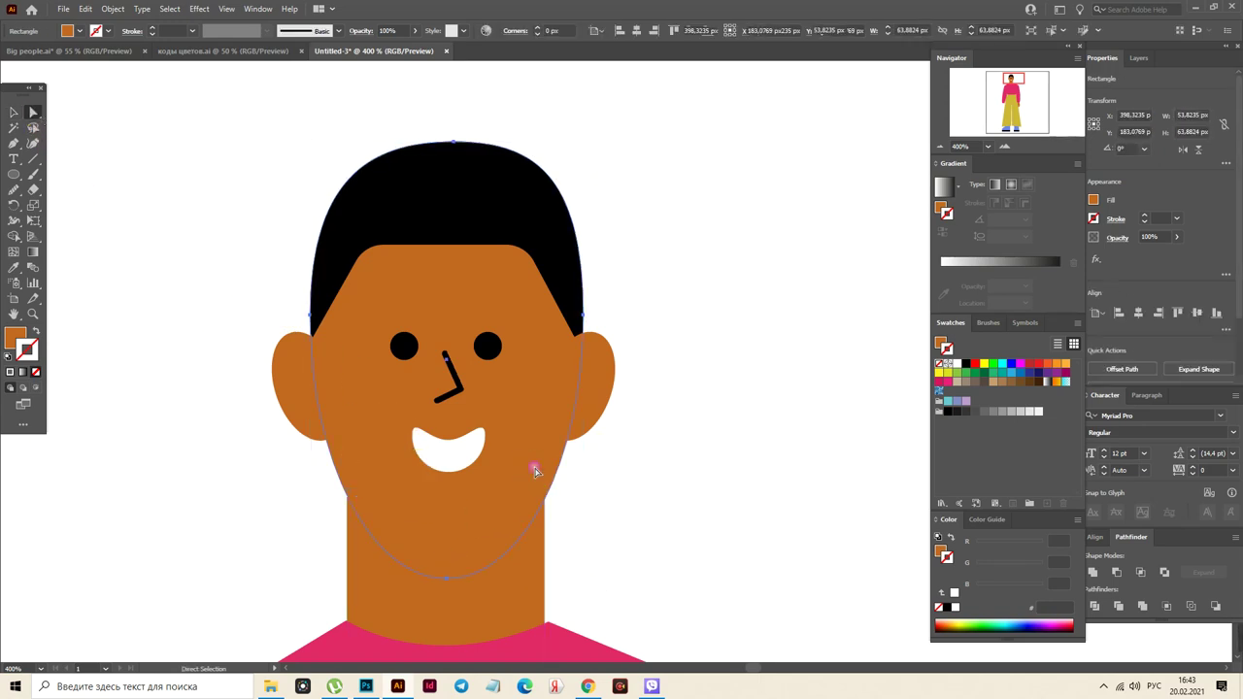
{"action": "left_click", "coordinate": [444, 598]}
{"action": "left_click_drag", "start_coordinate": [448, 582], "coordinate": [444, 577]}
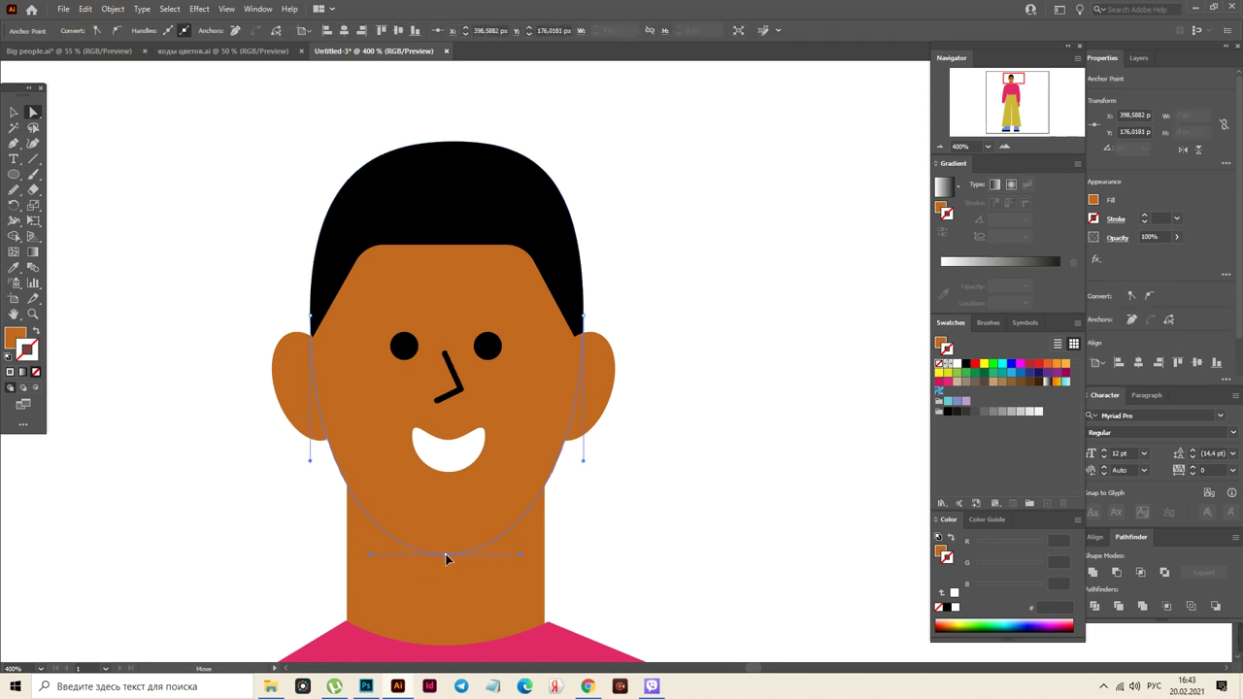
Fine-tune the head shape's chin anchor point and deselect the head
{"action": "left_click_drag", "start_coordinate": [442, 560], "coordinate": [446, 553]}
{"action": "left_click", "coordinate": [14, 127]}
{"action": "left_click", "coordinate": [14, 111]}
{"action": "left_click", "coordinate": [299, 352]}
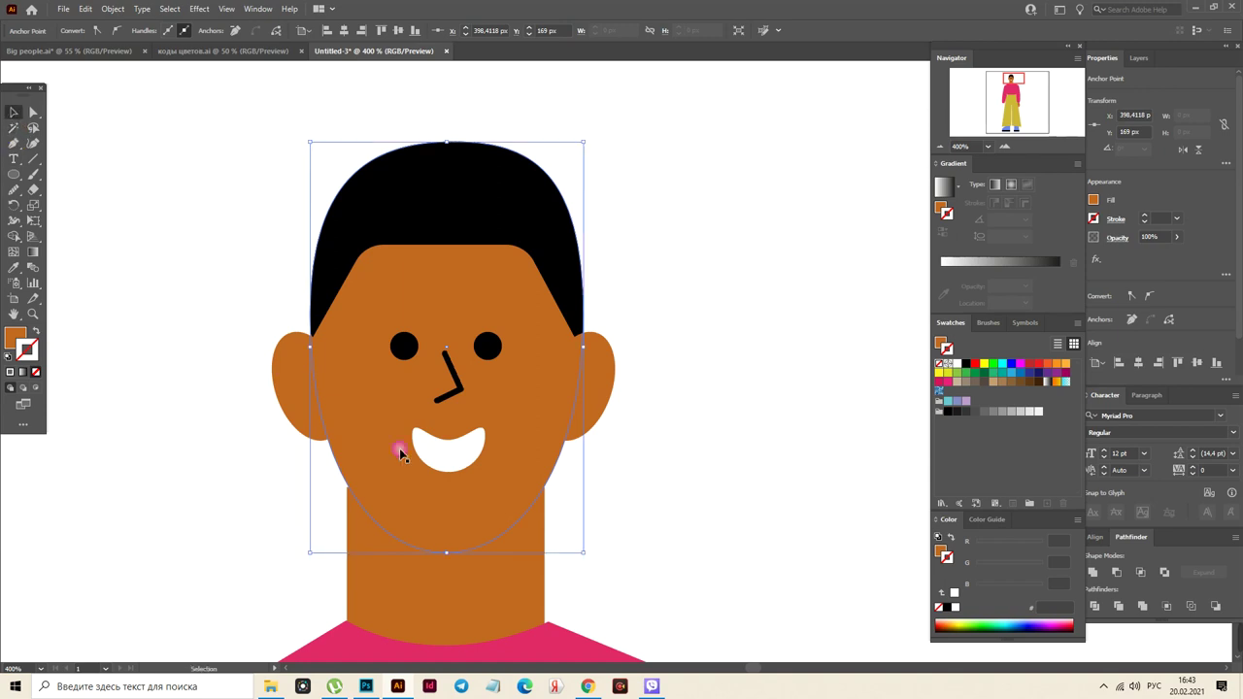
{"action": "left_click", "coordinate": [463, 492]}
{"action": "left_click", "coordinate": [624, 509]}
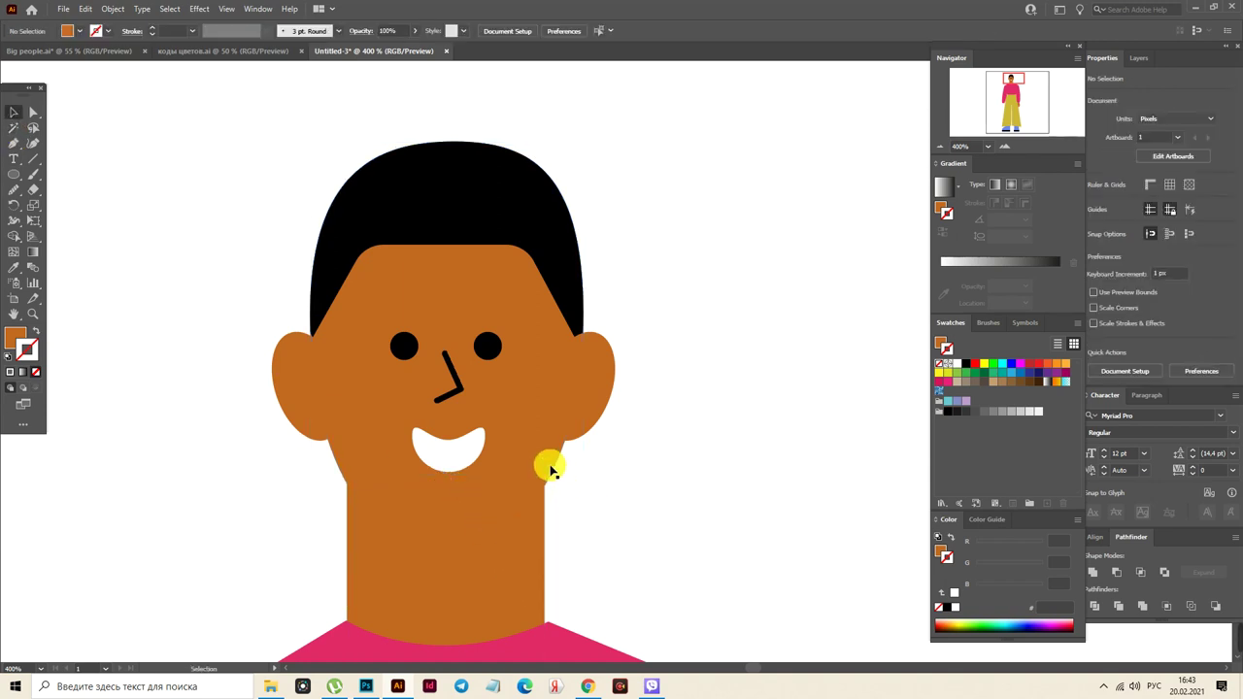
Fill the neck rectangle with yellow-green (d9e021), without a stroke, and send it to the back behind the head
{"action": "left_click", "coordinate": [530, 547]}
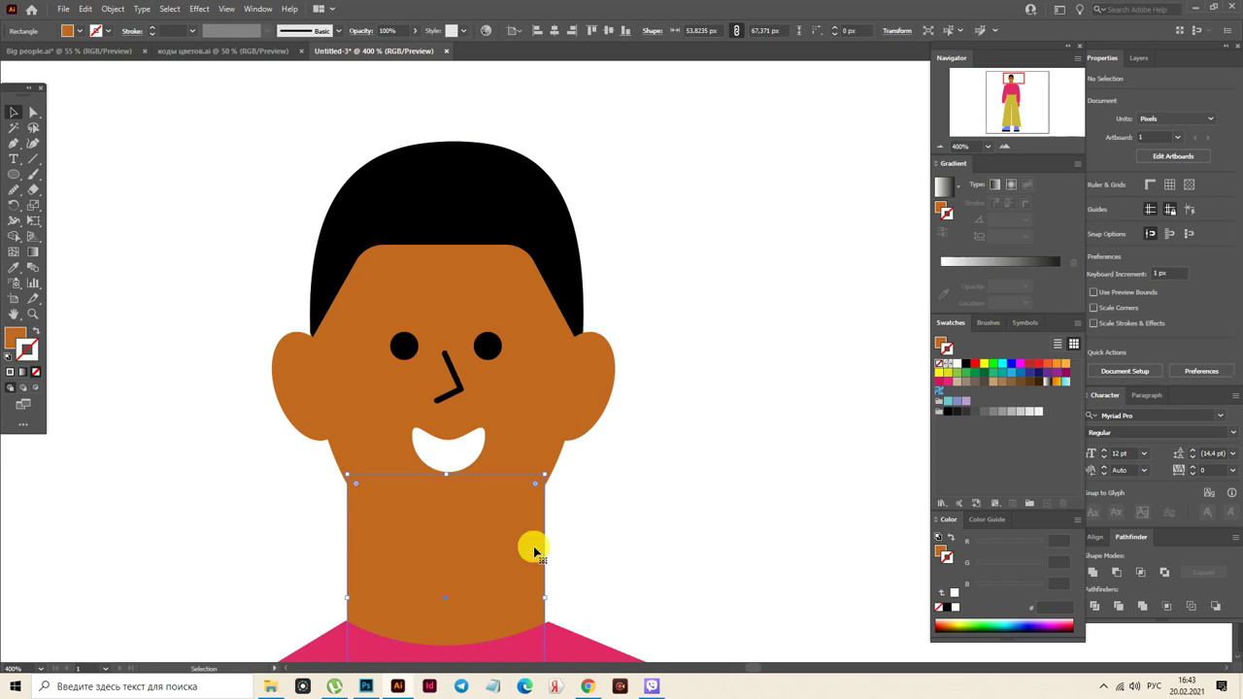
{"action": "left_click", "coordinate": [949, 374]}
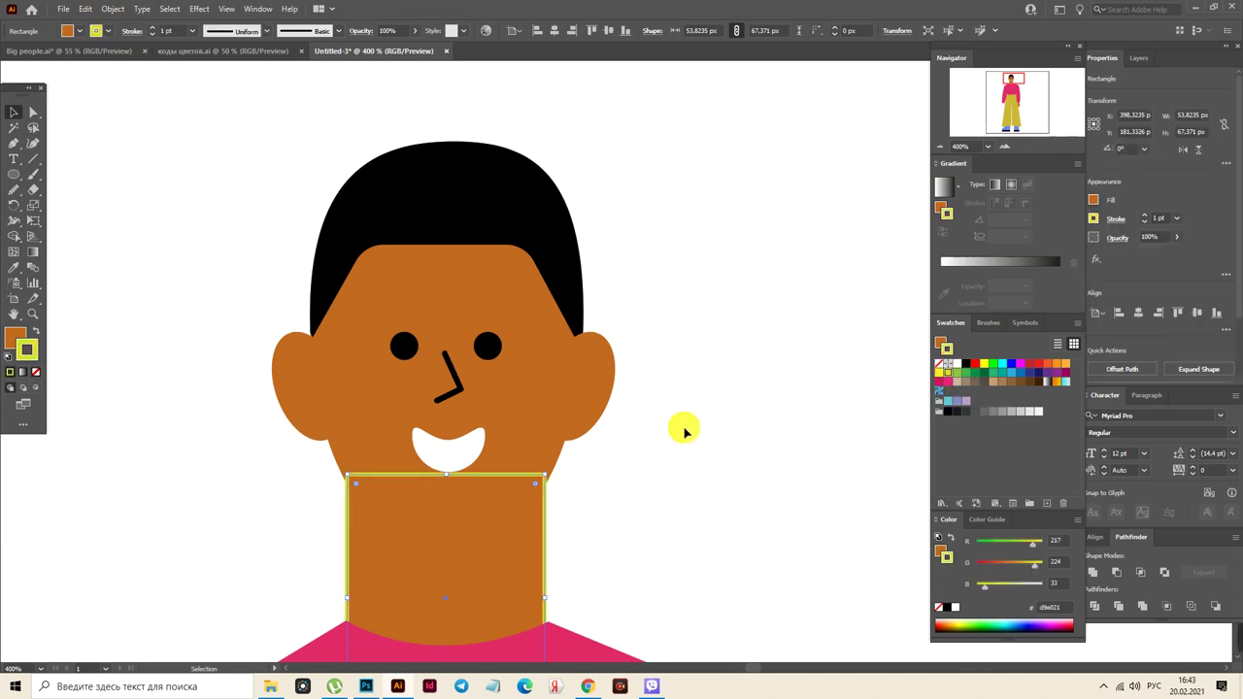
{"action": "key", "text": "slash"}
{"action": "left_click", "coordinate": [18, 333]}
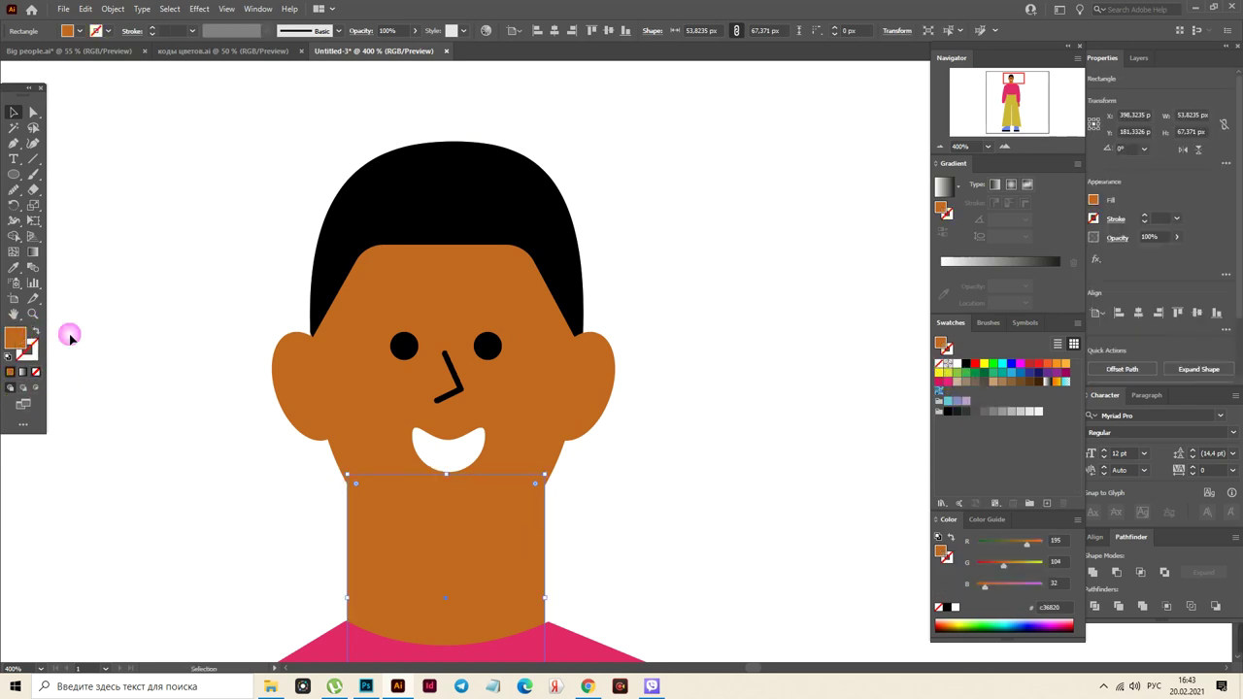
{"action": "left_click", "coordinate": [951, 376]}
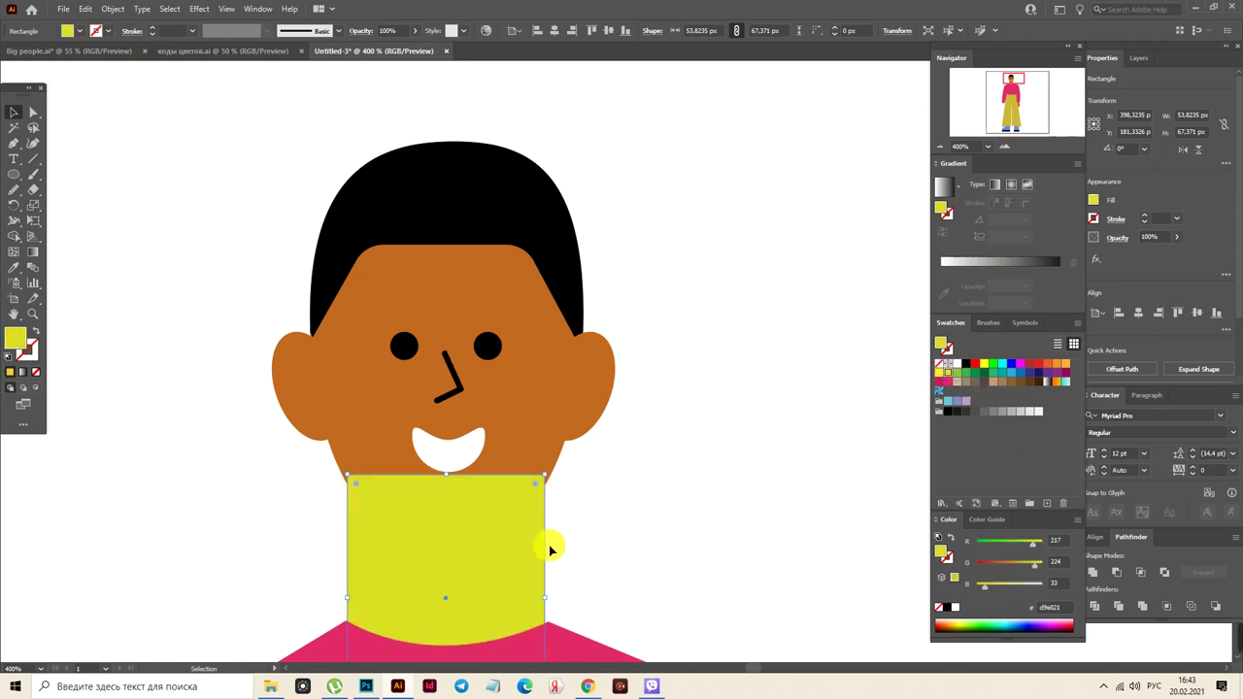
{"action": "right_click", "coordinate": [498, 565]}
{"action": "mouse_move", "coordinate": [557, 491]}
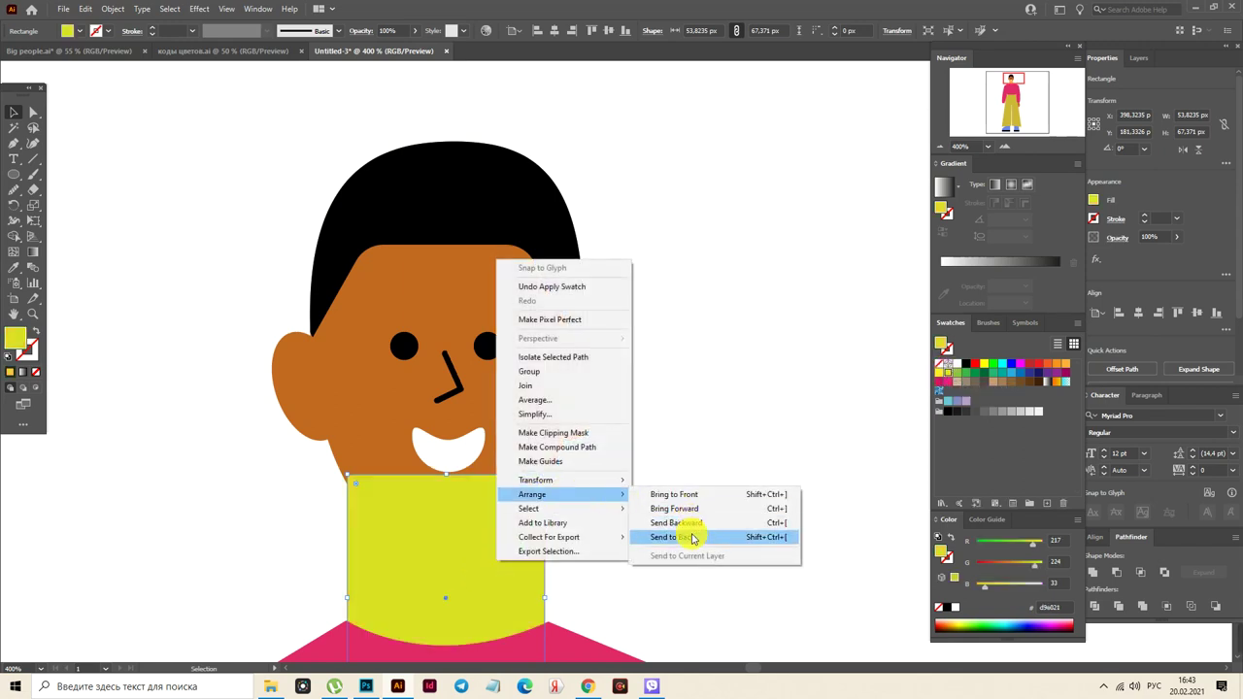
{"action": "left_click", "coordinate": [691, 535]}
{"action": "left_click", "coordinate": [697, 535]}
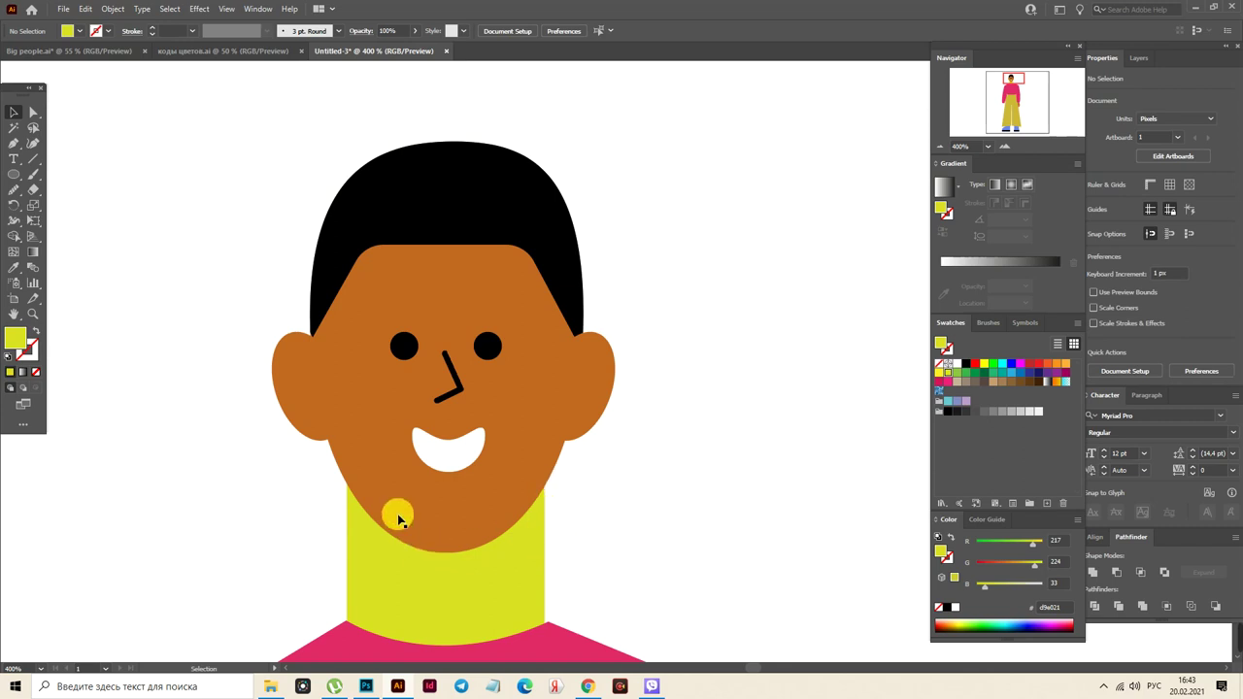
Sample the nose line's black 0.5 pt stroke and draw a curved open path about 48 px wide along the chin's edge with the Pen tool
{"action": "left_click", "coordinate": [461, 373]}
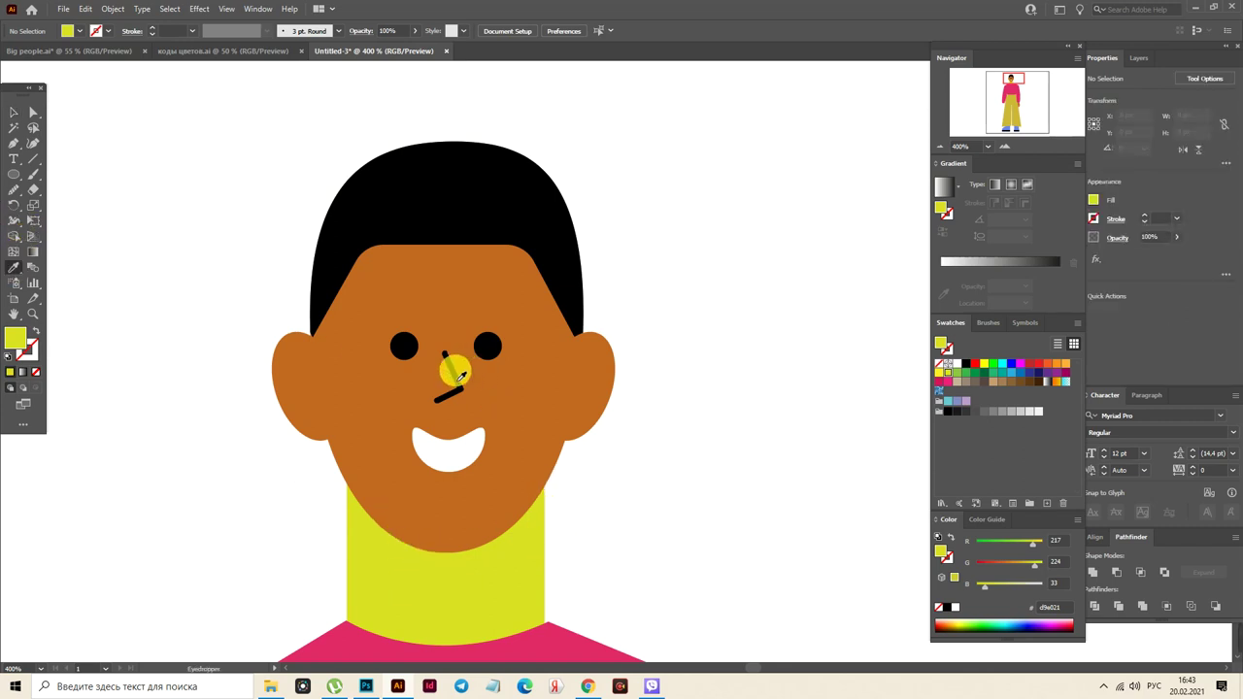
{"action": "left_click", "coordinate": [445, 359]}
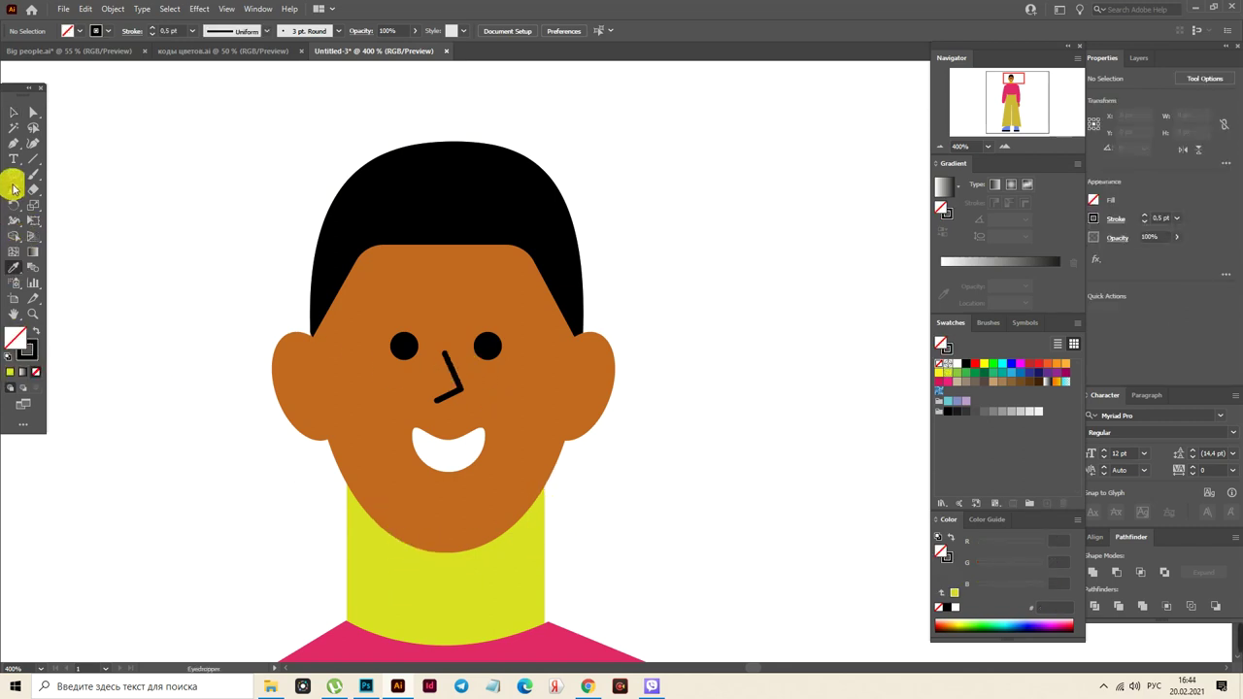
{"action": "left_click", "coordinate": [33, 347]}
{"action": "left_click", "coordinate": [13, 143]}
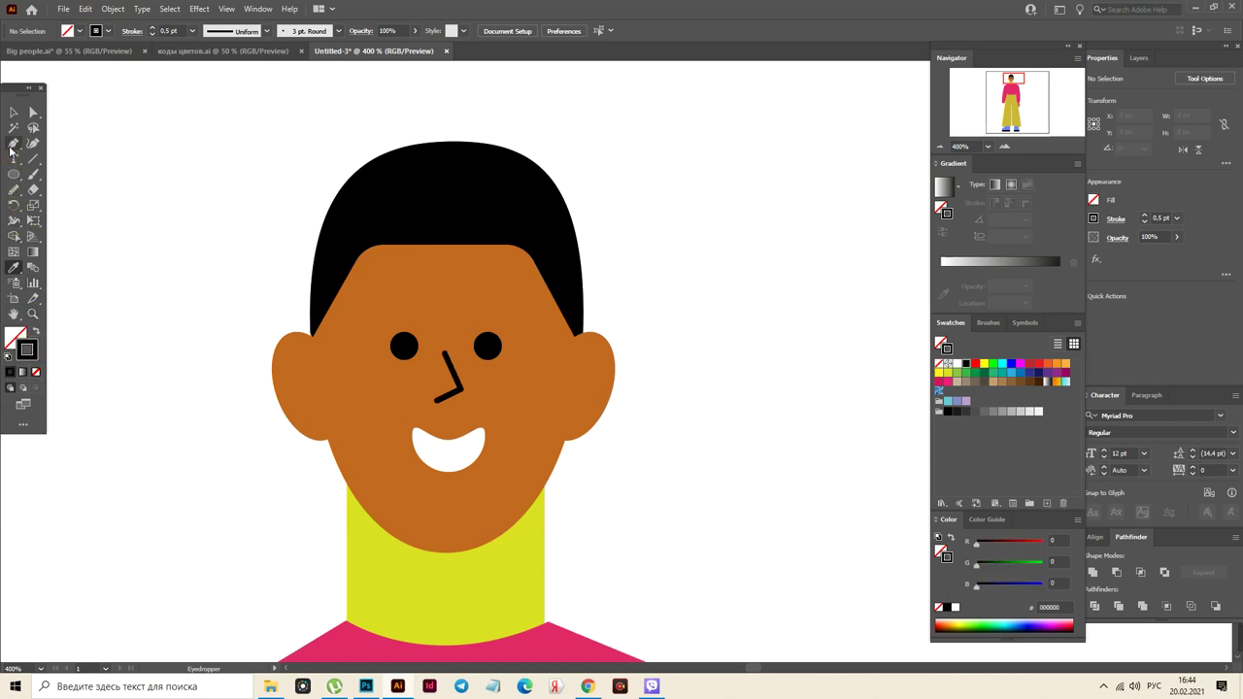
{"action": "left_click", "coordinate": [357, 503]}
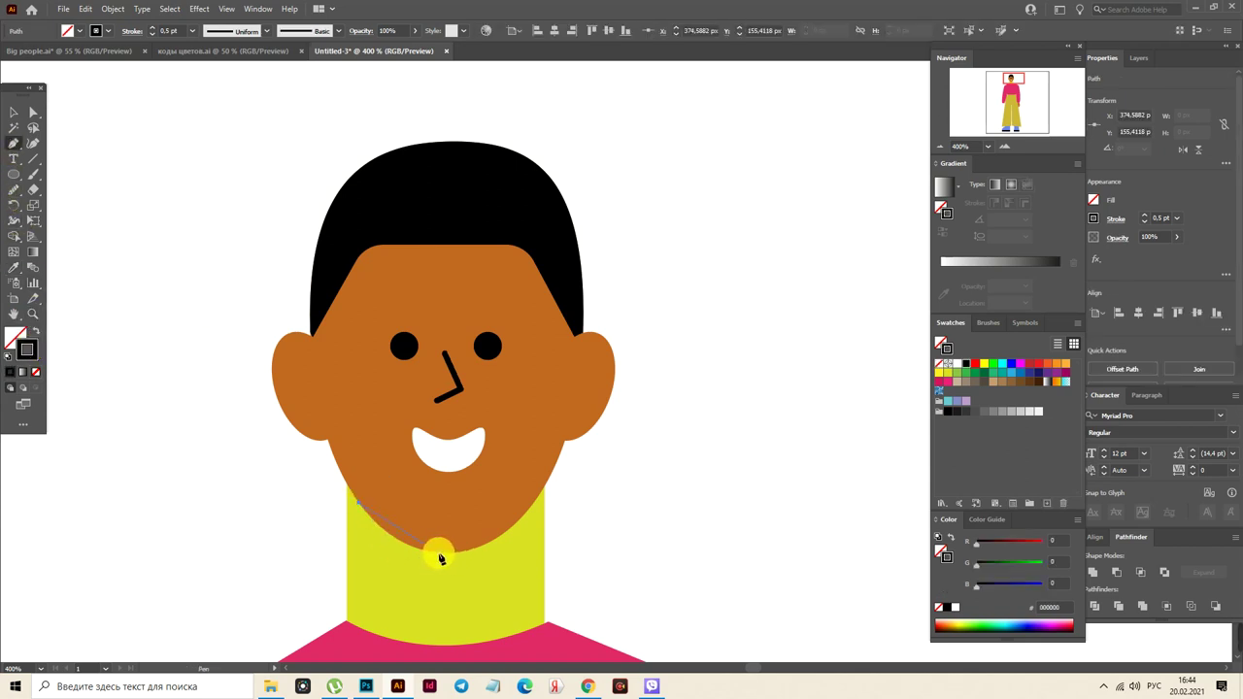
{"action": "left_click_drag", "start_coordinate": [495, 553], "coordinate": [476, 554]}
{"action": "left_click", "coordinate": [444, 552]}
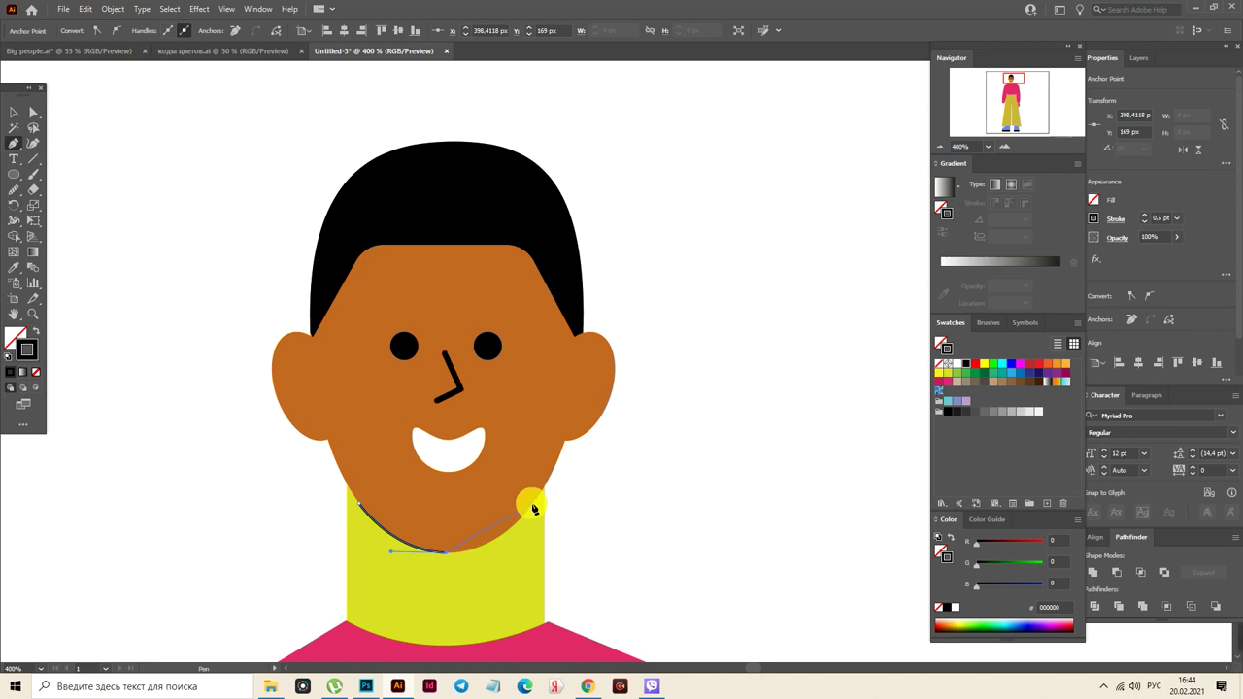
{"action": "left_click_drag", "start_coordinate": [536, 507], "coordinate": [559, 475]}
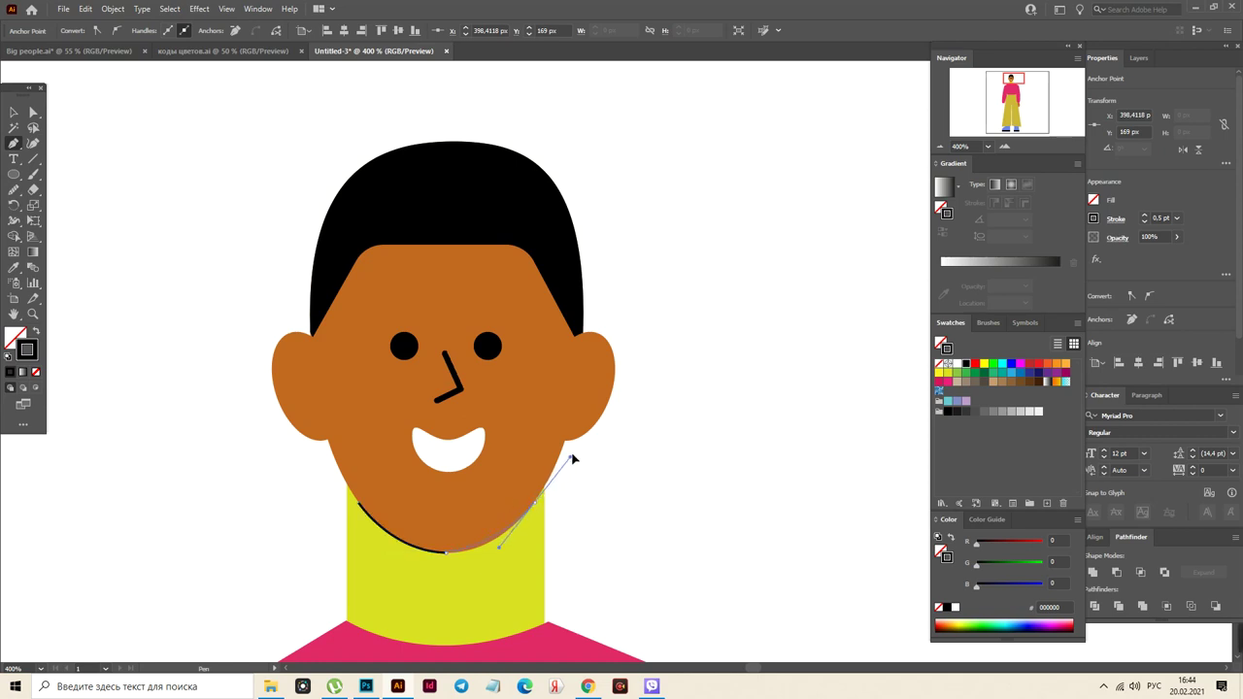
{"action": "left_click_drag", "start_coordinate": [574, 454], "coordinate": [574, 452]}
{"action": "left_click", "coordinate": [541, 477], "text": "ctrl"}
{"action": "left_click", "coordinate": [17, 106]}
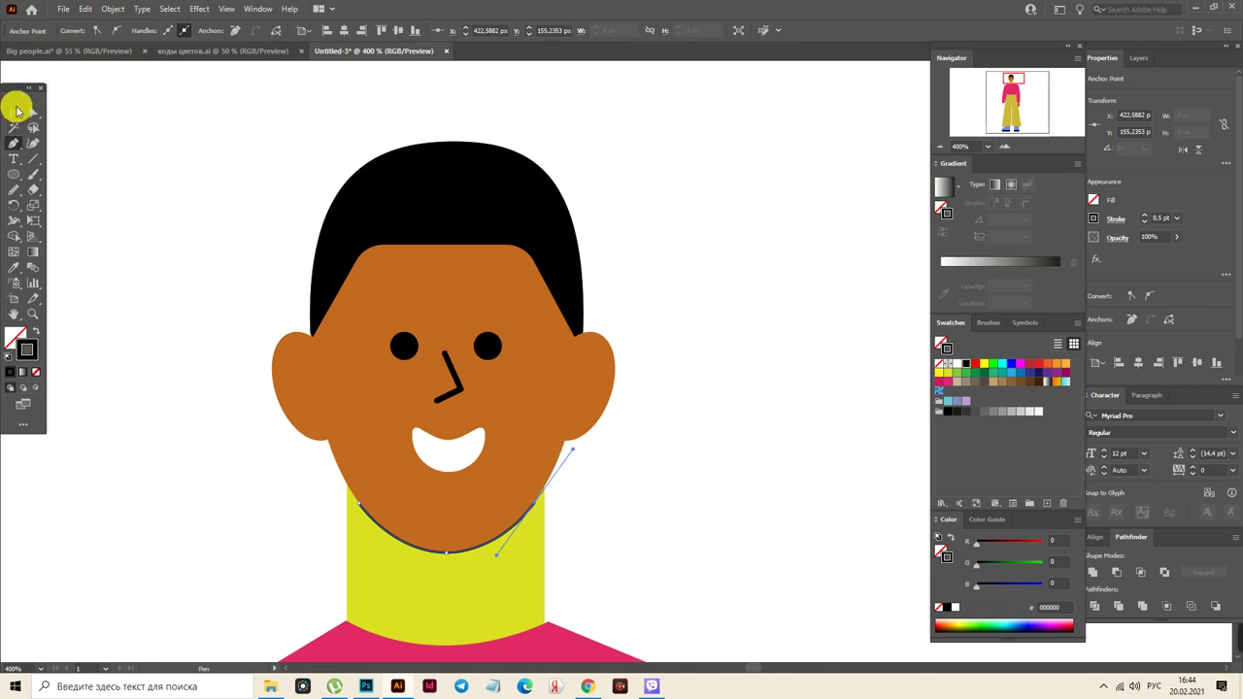
{"action": "left_click", "coordinate": [88, 163]}
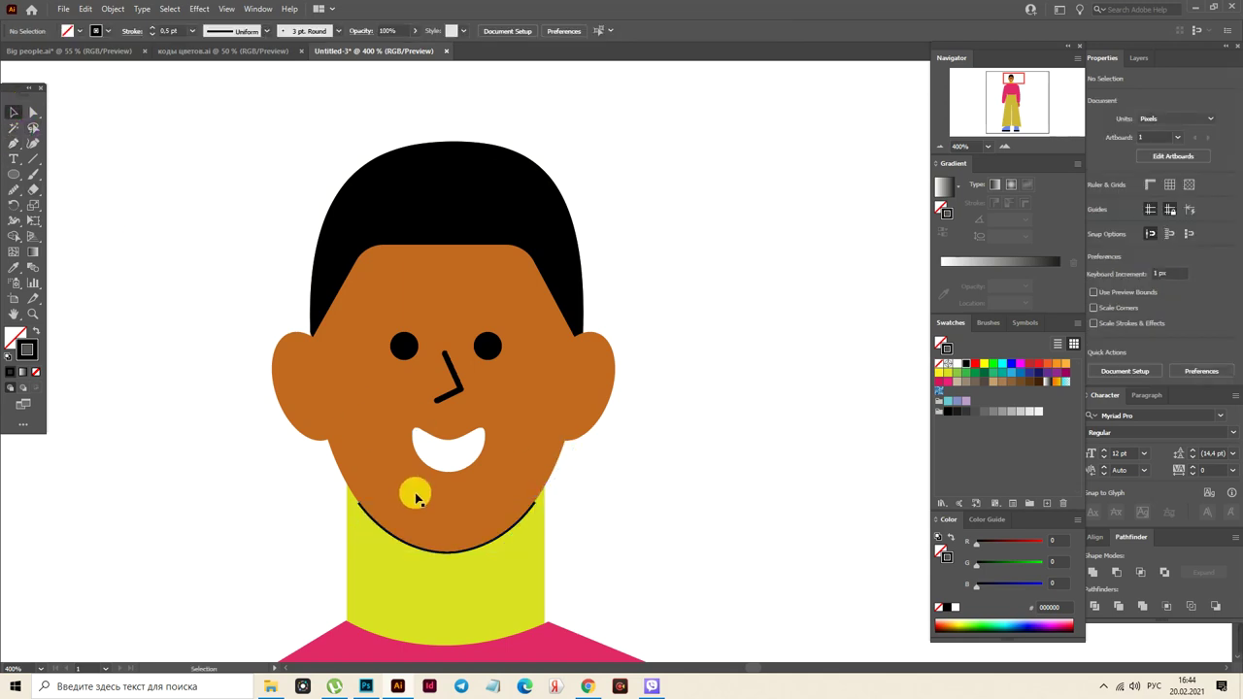
Apply the 3 pt. Round brush to the chin line and set its stroke weight to 0.5 pt
{"action": "left_click", "coordinate": [480, 552]}
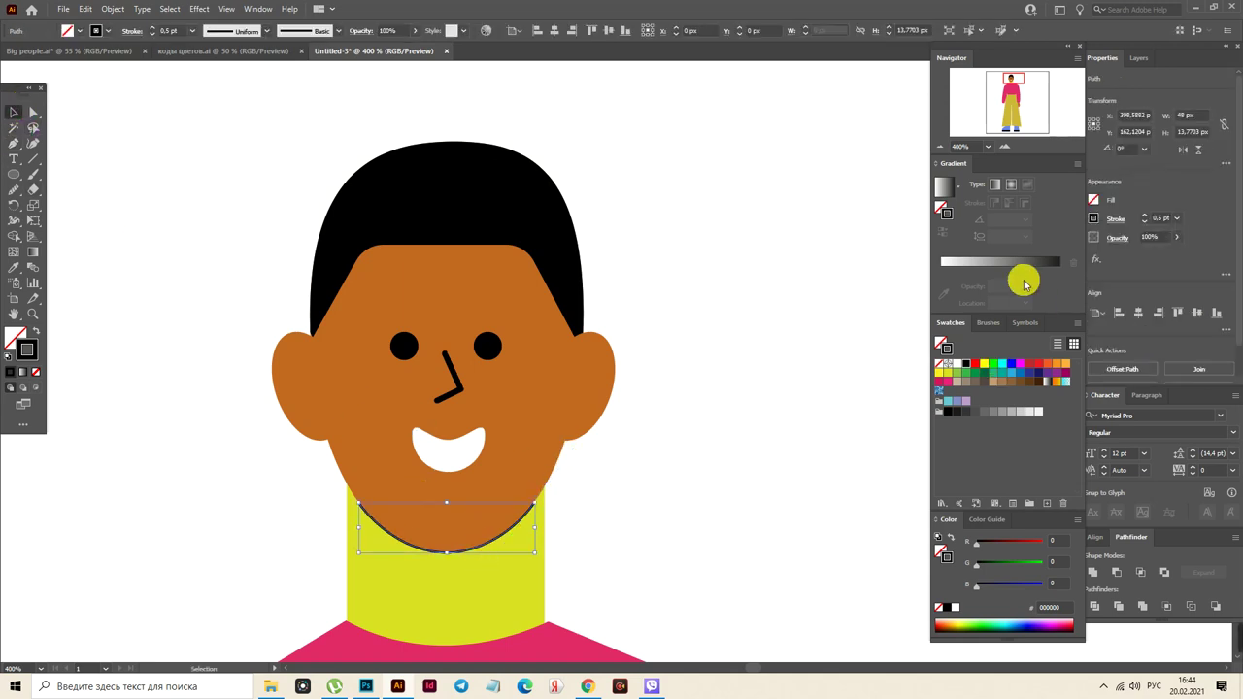
{"action": "left_click", "coordinate": [988, 322]}
{"action": "left_click", "coordinate": [950, 350]}
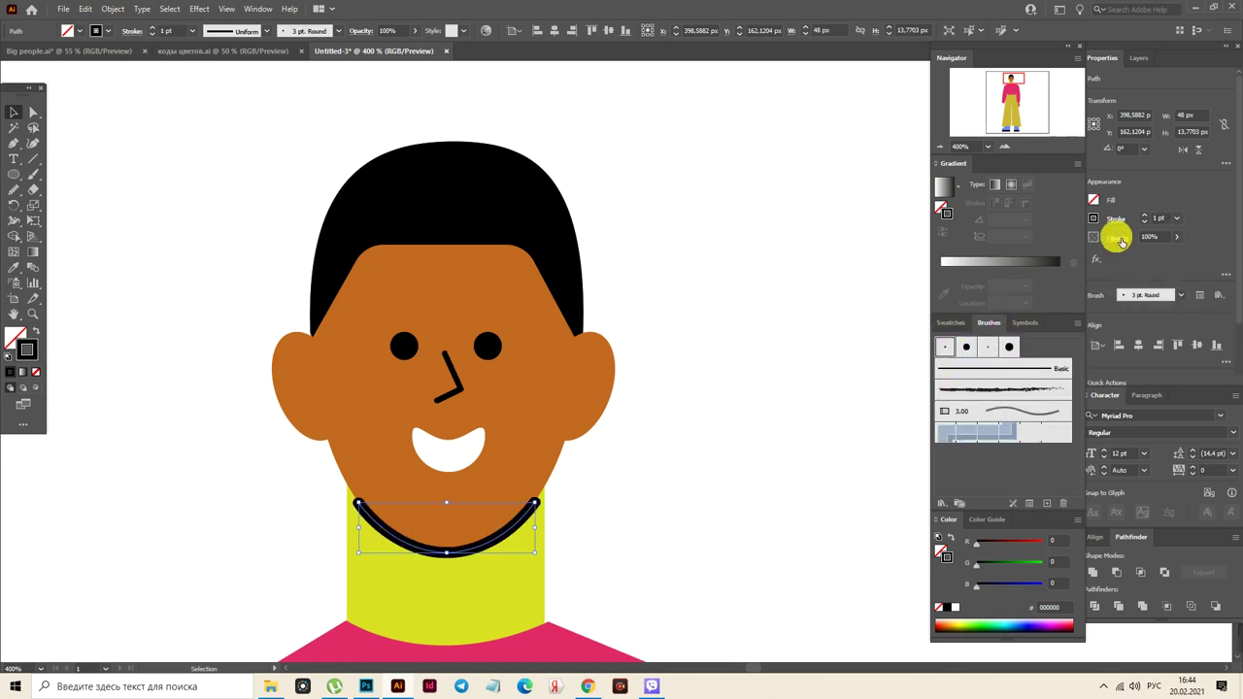
{"action": "left_click", "coordinate": [1155, 218]}
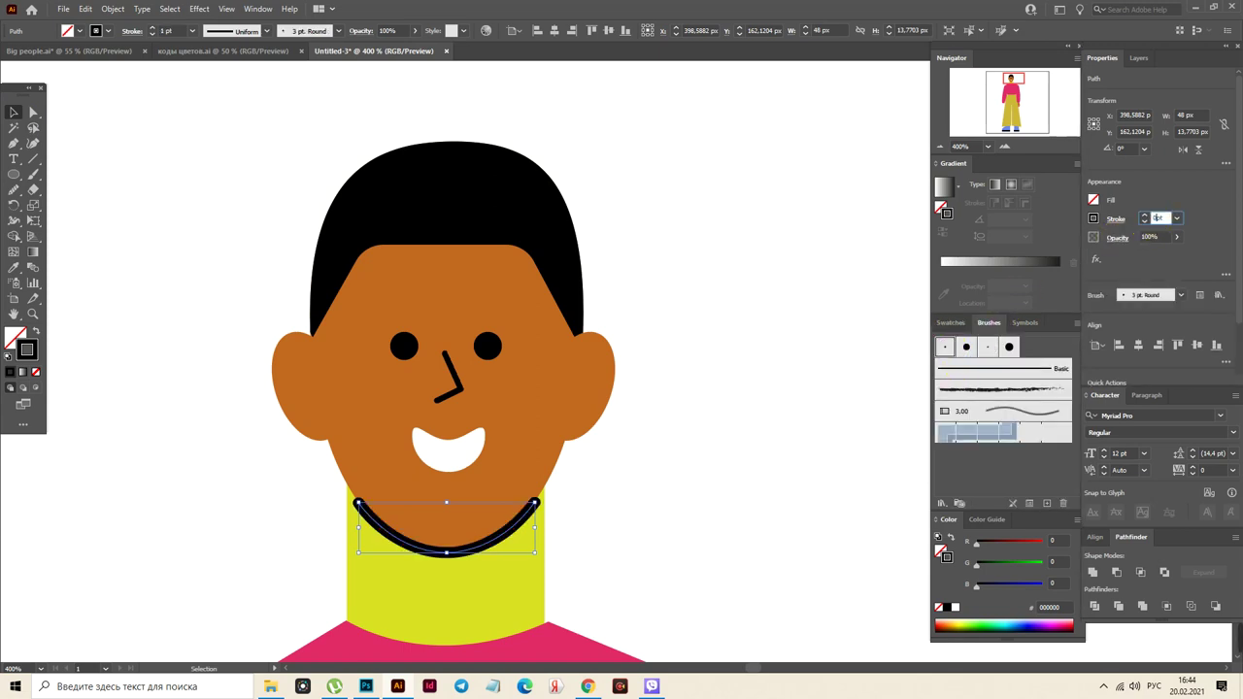
{"action": "type", "text": "0,5"}
{"action": "key", "text": "Return"}
{"action": "left_click", "coordinate": [515, 594]}
Recolour the neck rectangle with the brown skin colour sampled from the face and deselect it
{"action": "left_click", "coordinate": [515, 593]}
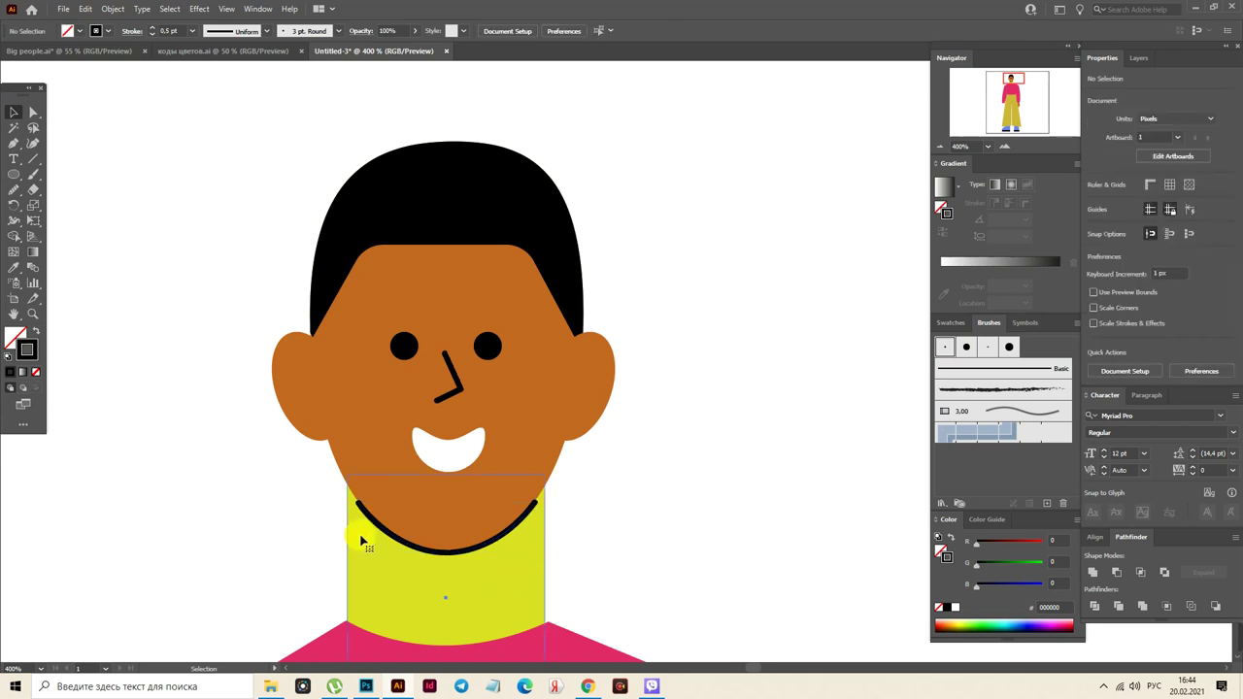
{"action": "left_click", "coordinate": [14, 268]}
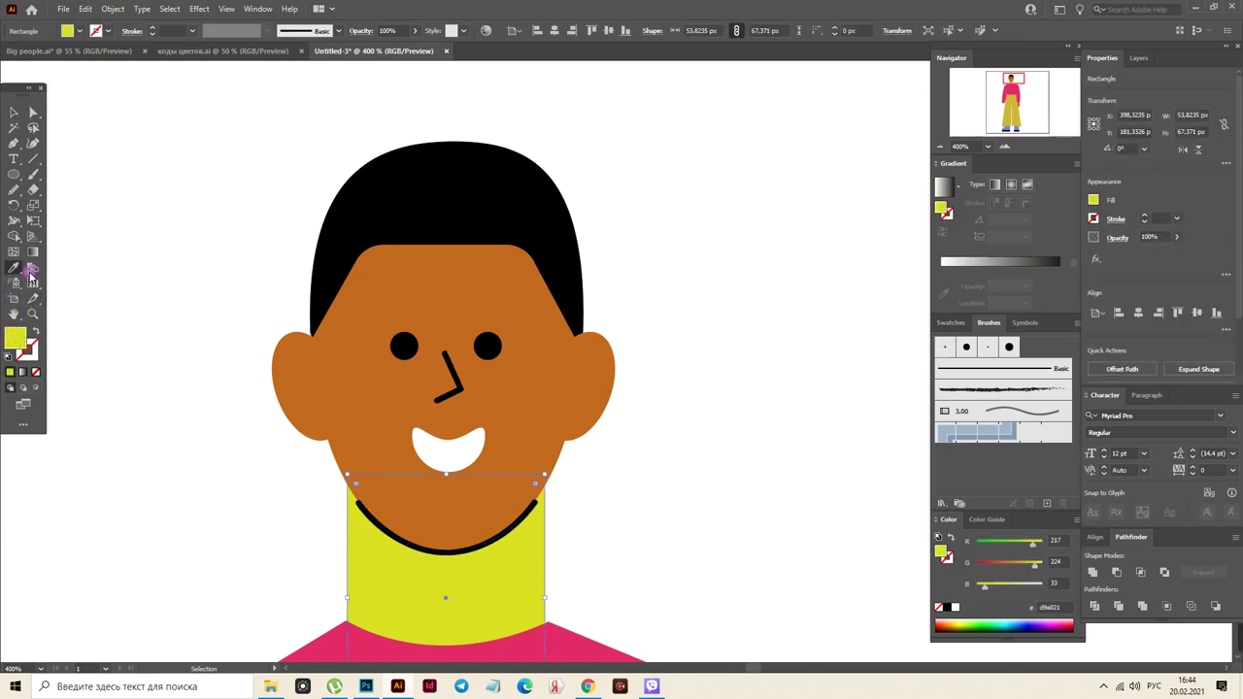
{"action": "left_click", "coordinate": [419, 307]}
{"action": "left_click", "coordinate": [14, 111]}
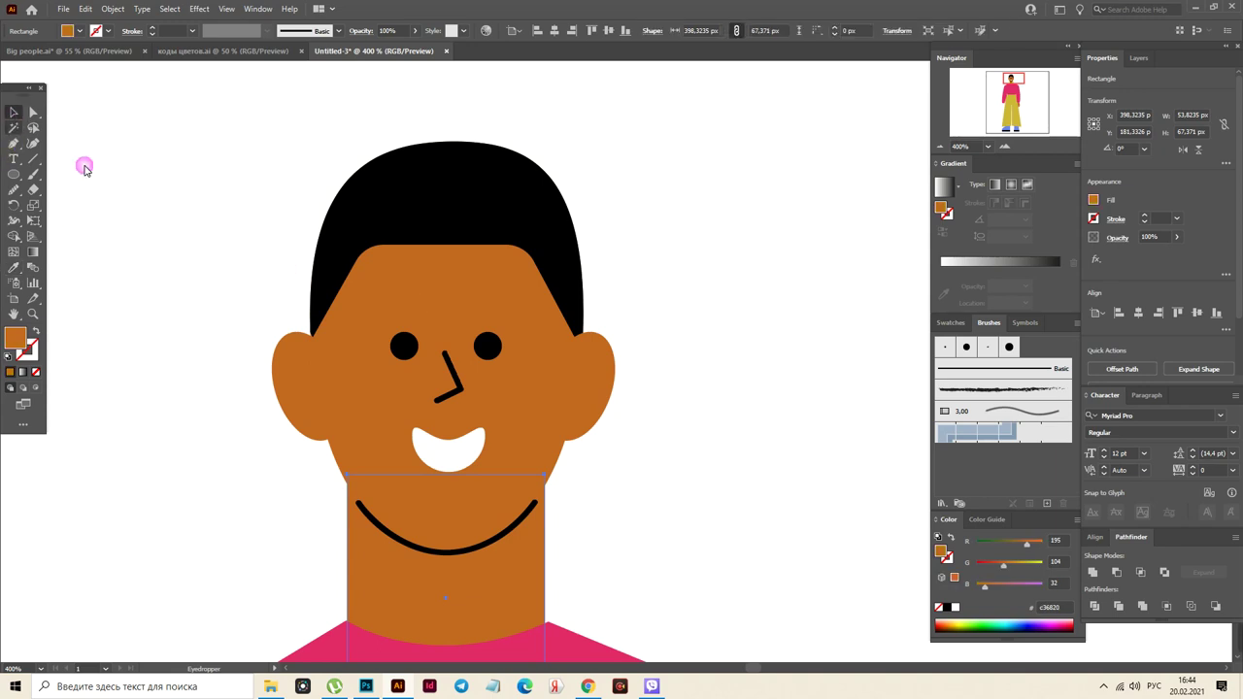
{"action": "left_click", "coordinate": [117, 167]}
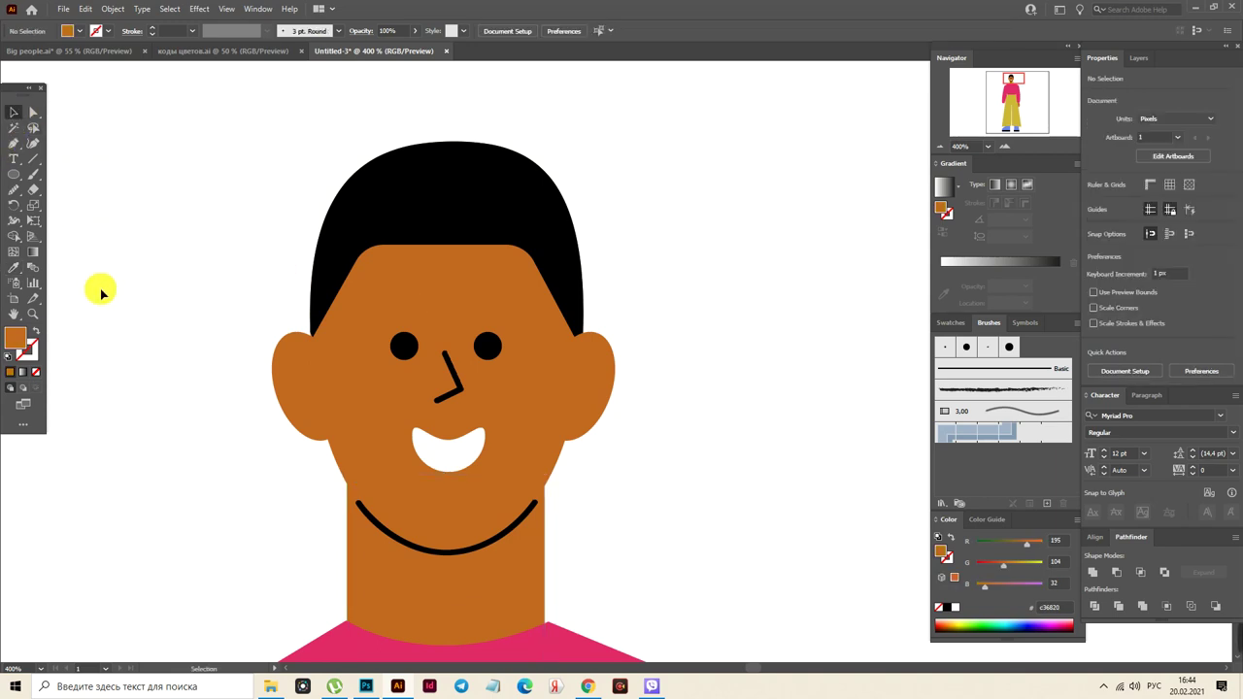
Draw a bent two-segment line about 5 by 14 px inside the left ear and swap its fill and stroke colours
{"action": "left_click", "coordinate": [13, 143]}
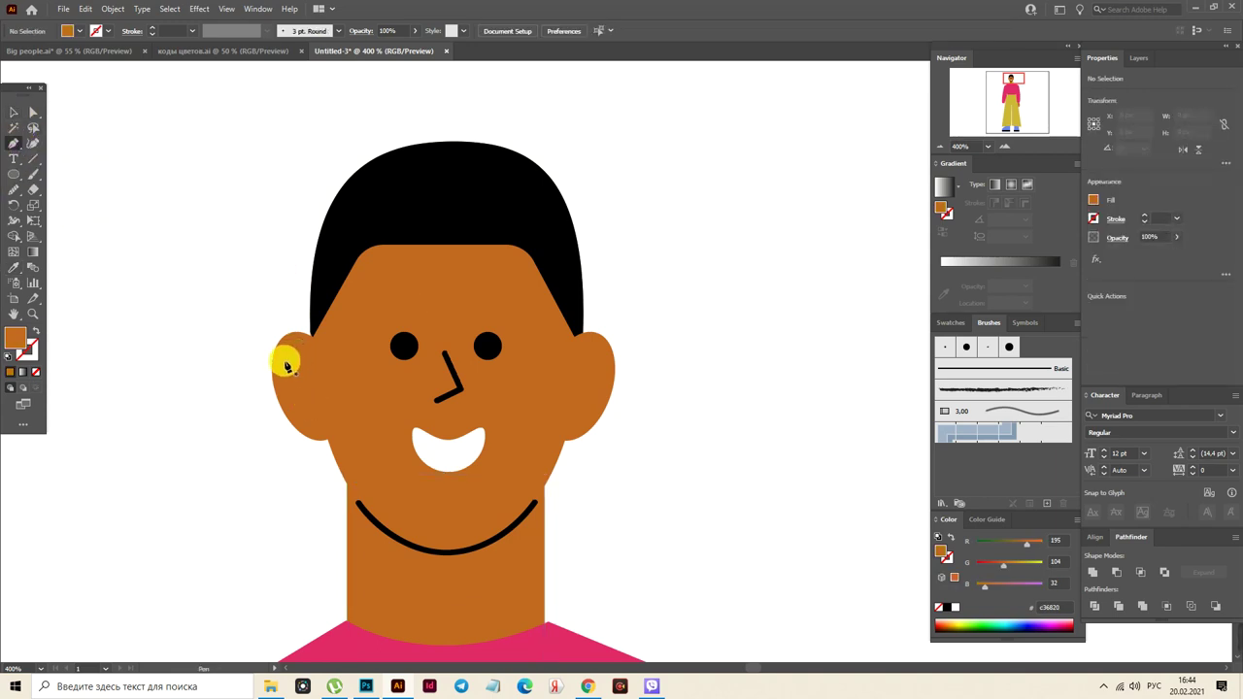
{"action": "left_click", "coordinate": [293, 364]}
{"action": "left_click_drag", "start_coordinate": [301, 370], "coordinate": [314, 388]}
{"action": "left_click", "coordinate": [302, 416]}
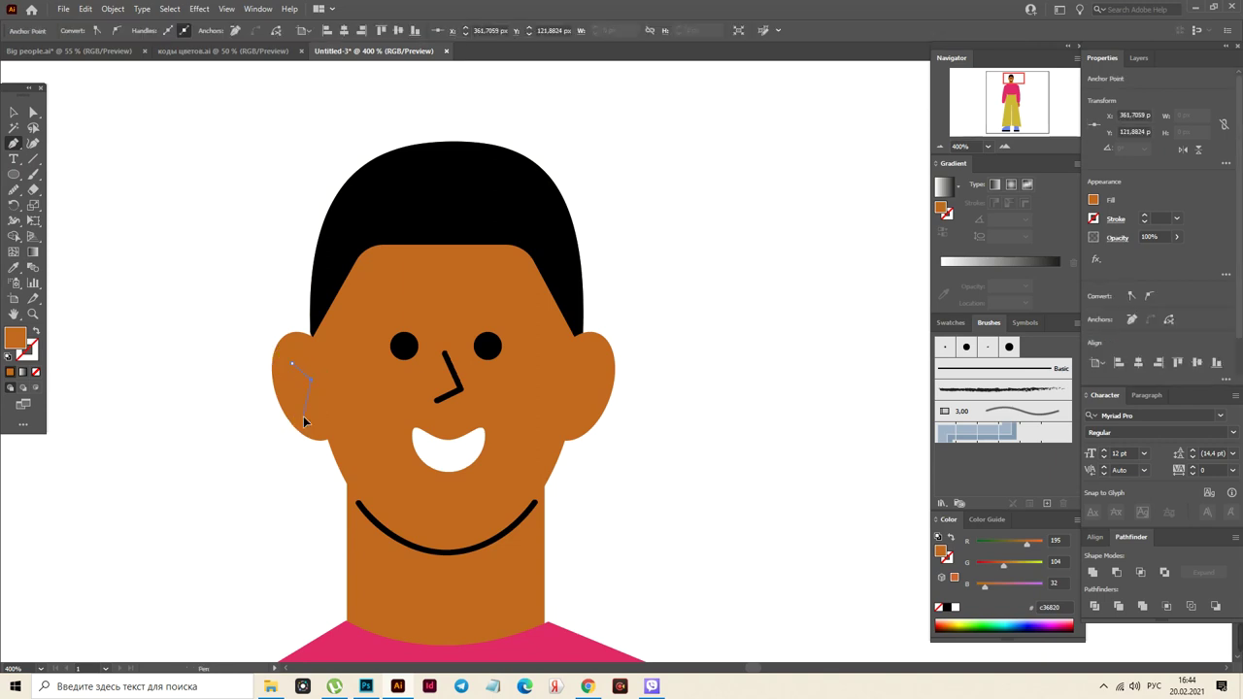
{"action": "left_click", "coordinate": [37, 345]}
{"action": "left_click", "coordinate": [37, 333]}
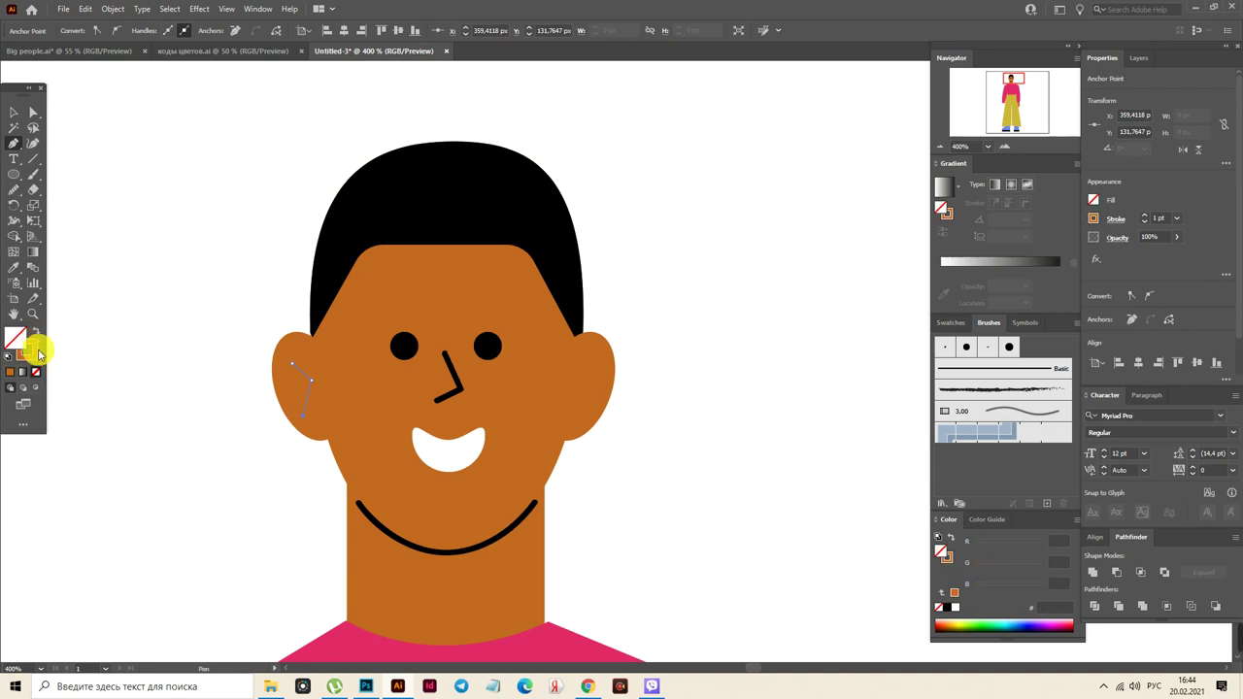
Give the ear line the nose line's black stroke colour, the 3 pt. Round brush and a 0.5 pt stroke weight
{"action": "left_click", "coordinate": [14, 268]}
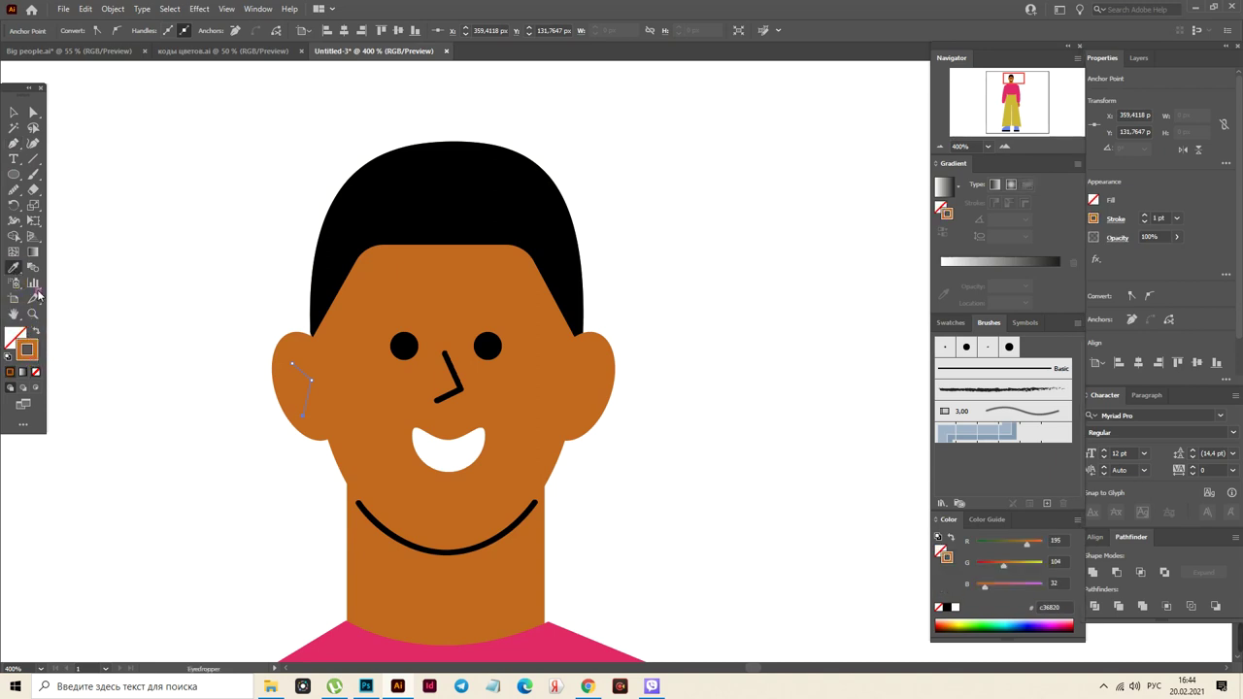
{"action": "left_click", "coordinate": [442, 397]}
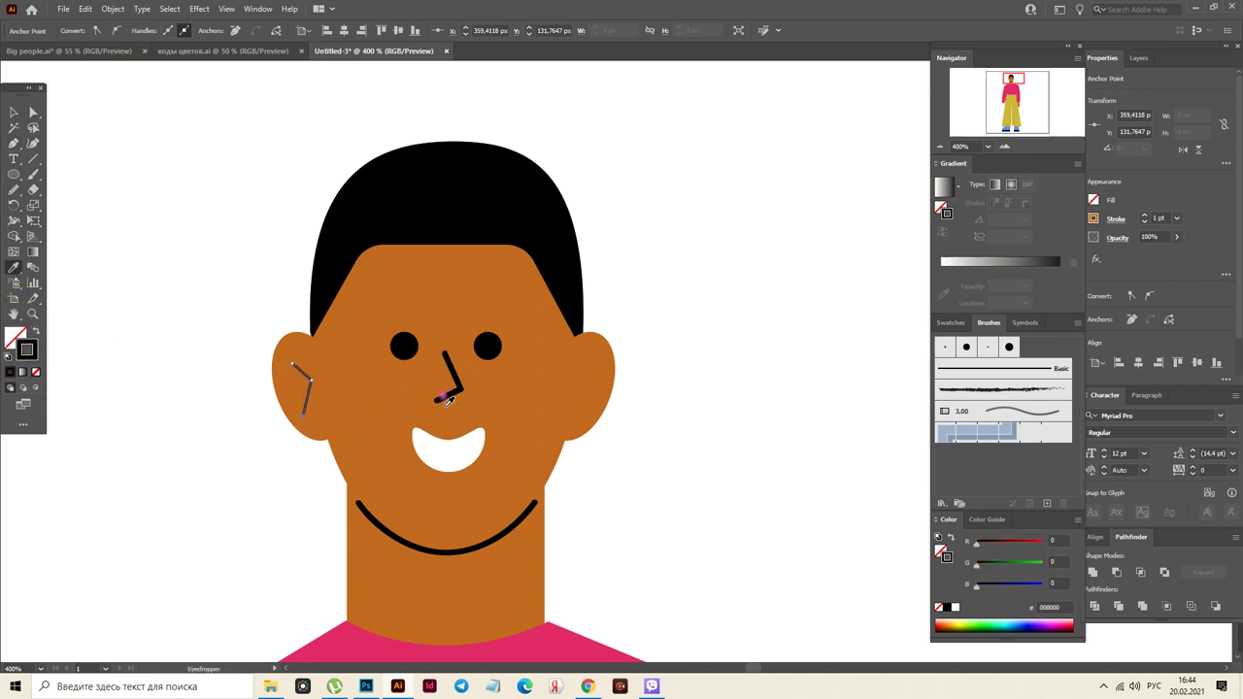
{"action": "left_click", "coordinate": [943, 347]}
{"action": "left_click", "coordinate": [1158, 219]}
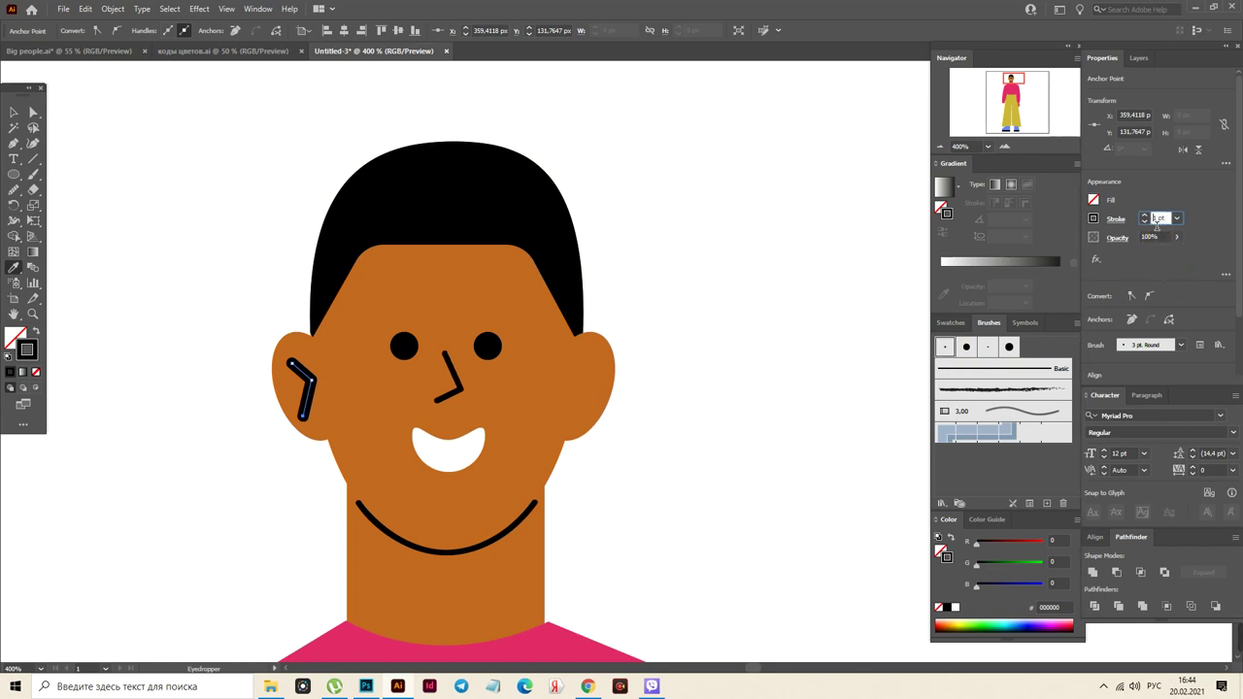
{"action": "key", "text": "Return"}
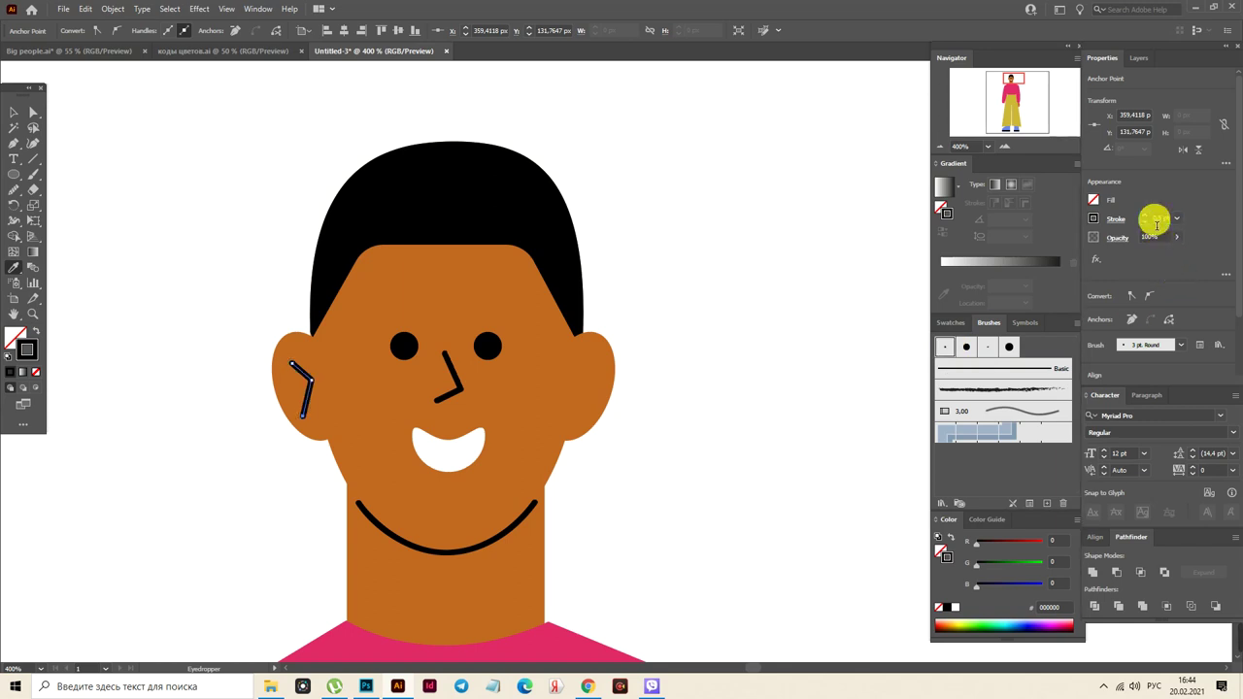
{"action": "left_click", "coordinate": [13, 114]}
{"action": "left_click", "coordinate": [154, 221]}
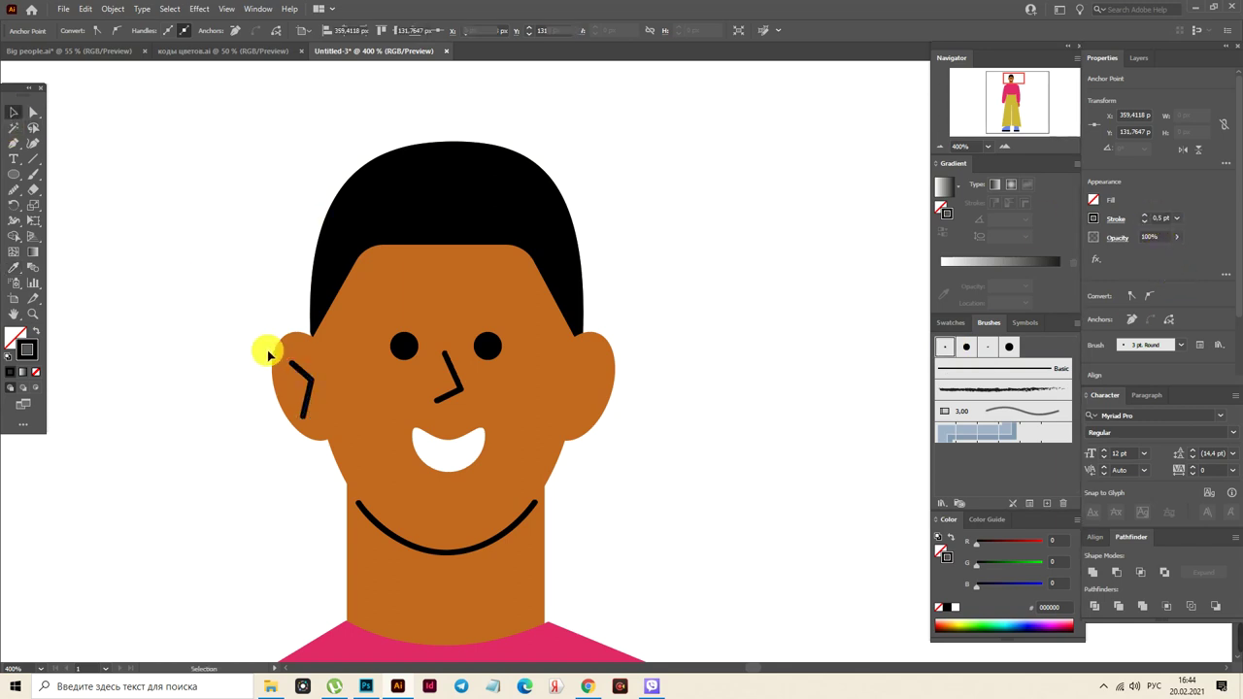
Create a copy of the ear line reflected across the vertical axis and place it inside the right ear
{"action": "left_click", "coordinate": [310, 404]}
{"action": "right_click", "coordinate": [310, 404]}
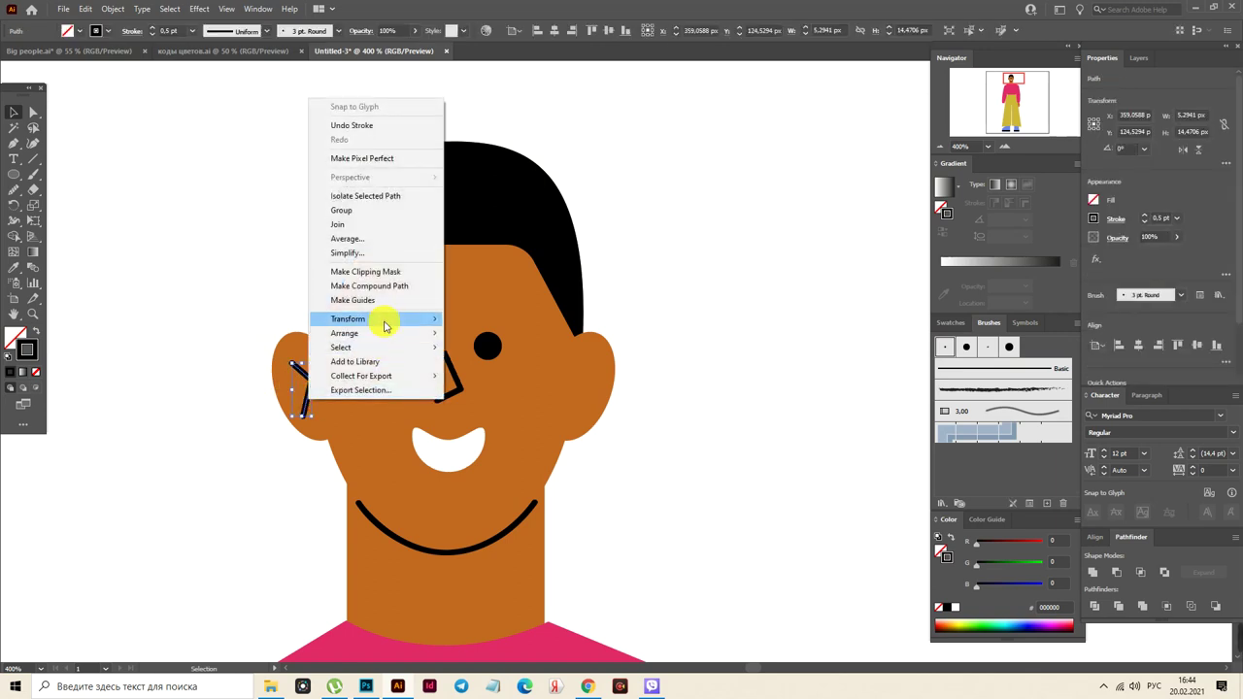
{"action": "mouse_move", "coordinate": [427, 321]}
{"action": "left_click", "coordinate": [475, 366]}
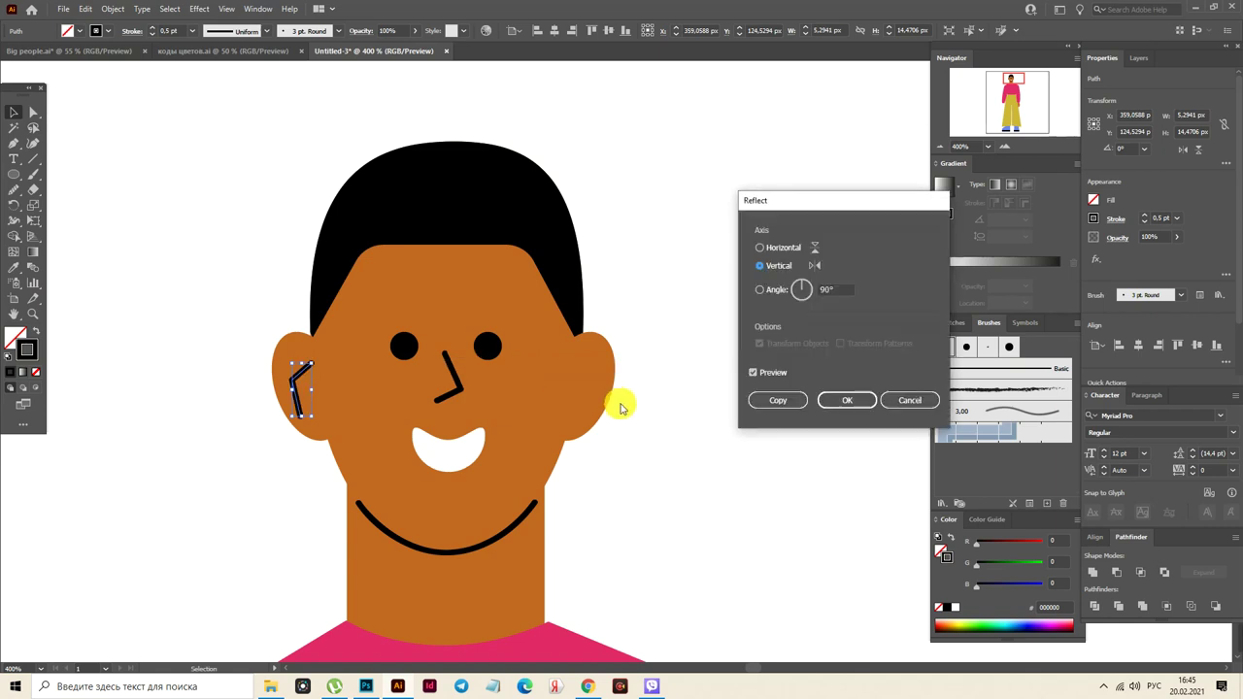
{"action": "left_click", "coordinate": [785, 402]}
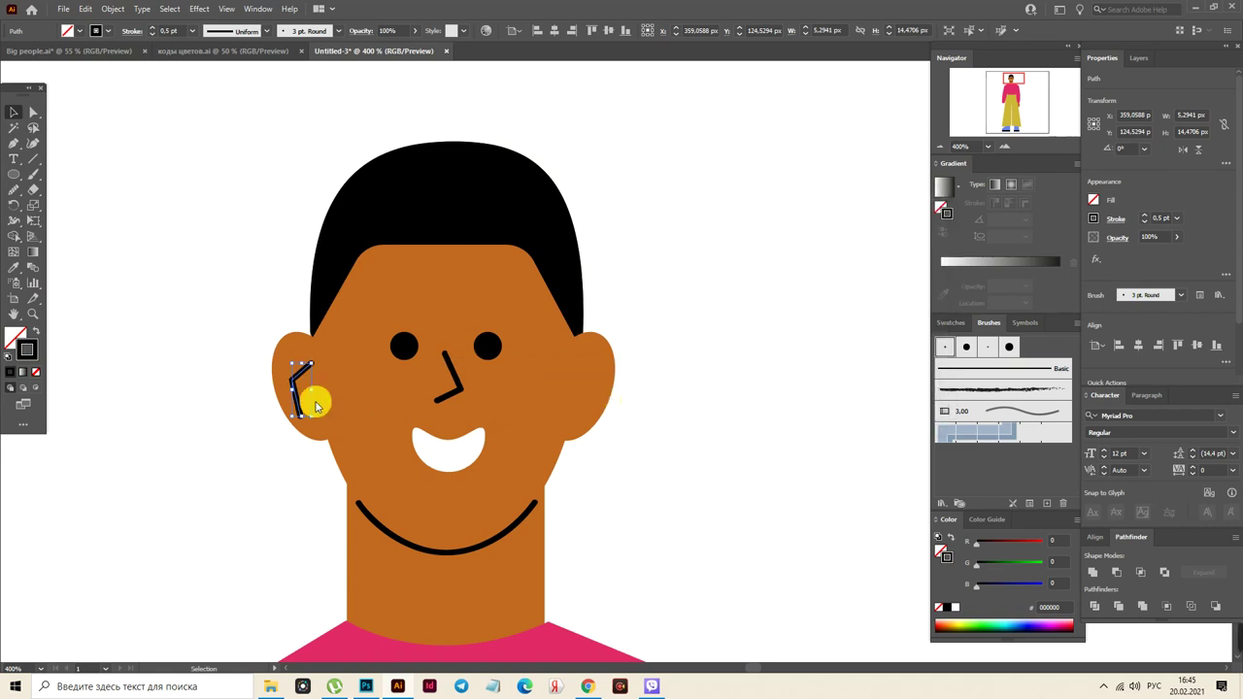
{"action": "left_click_drag", "start_coordinate": [301, 402], "coordinate": [580, 402]}
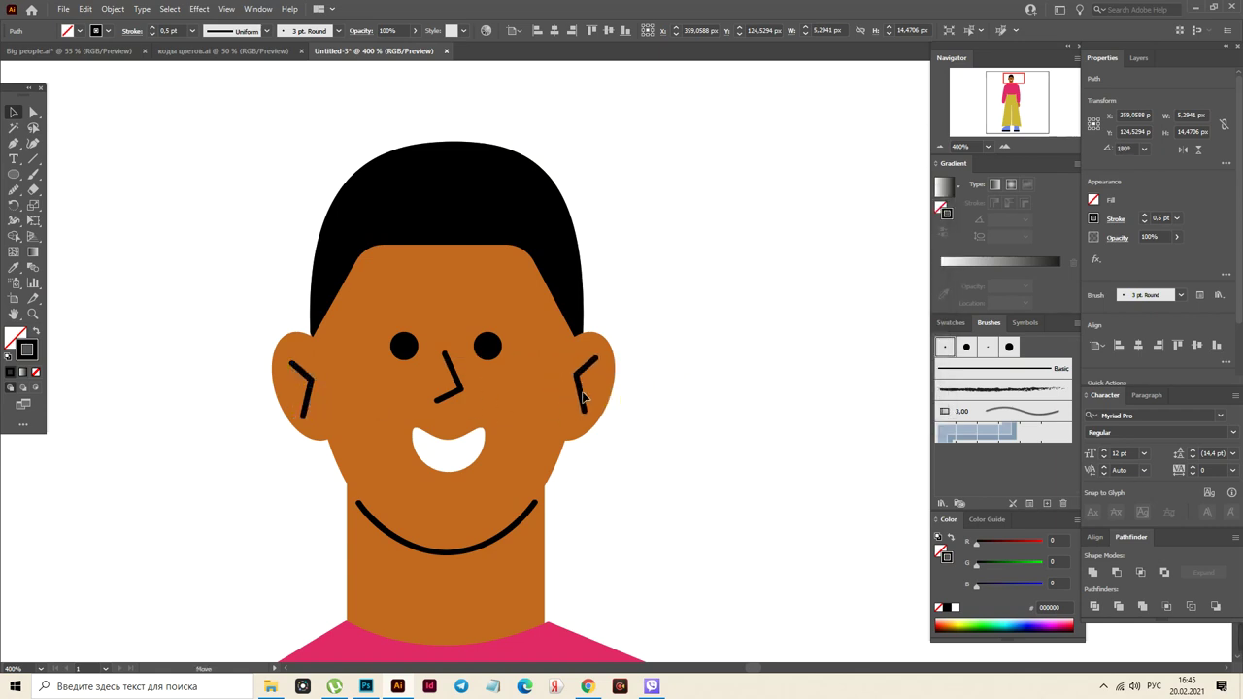
Align the two ear lines with each other by their vertical centres and deselect them
{"action": "left_click", "coordinate": [304, 397], "text": "shift"}
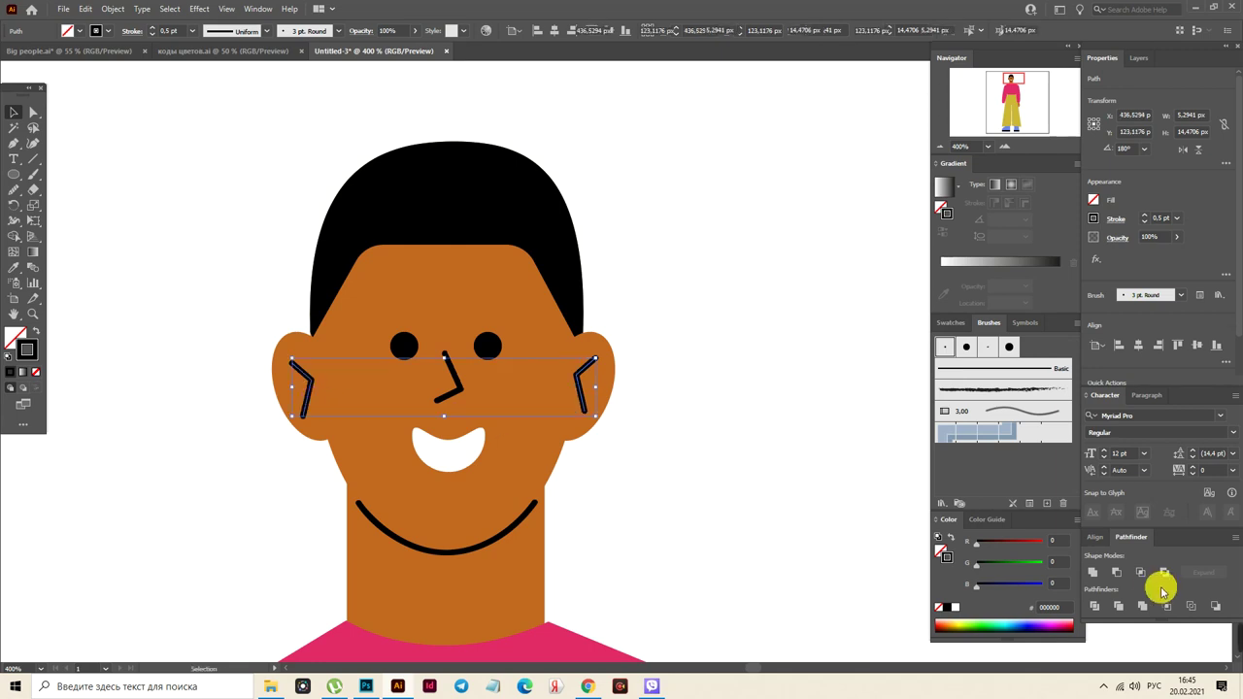
{"action": "left_click", "coordinate": [1095, 537]}
{"action": "left_click", "coordinate": [1210, 573]}
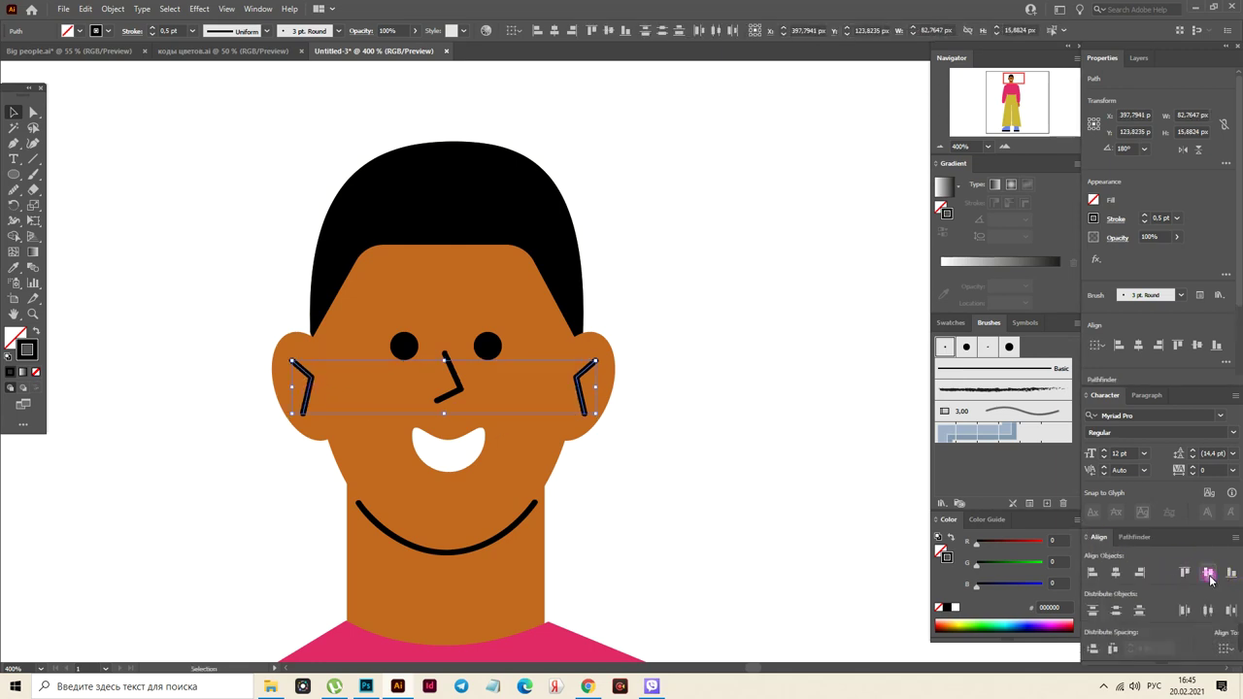
{"action": "left_click", "coordinate": [183, 631]}
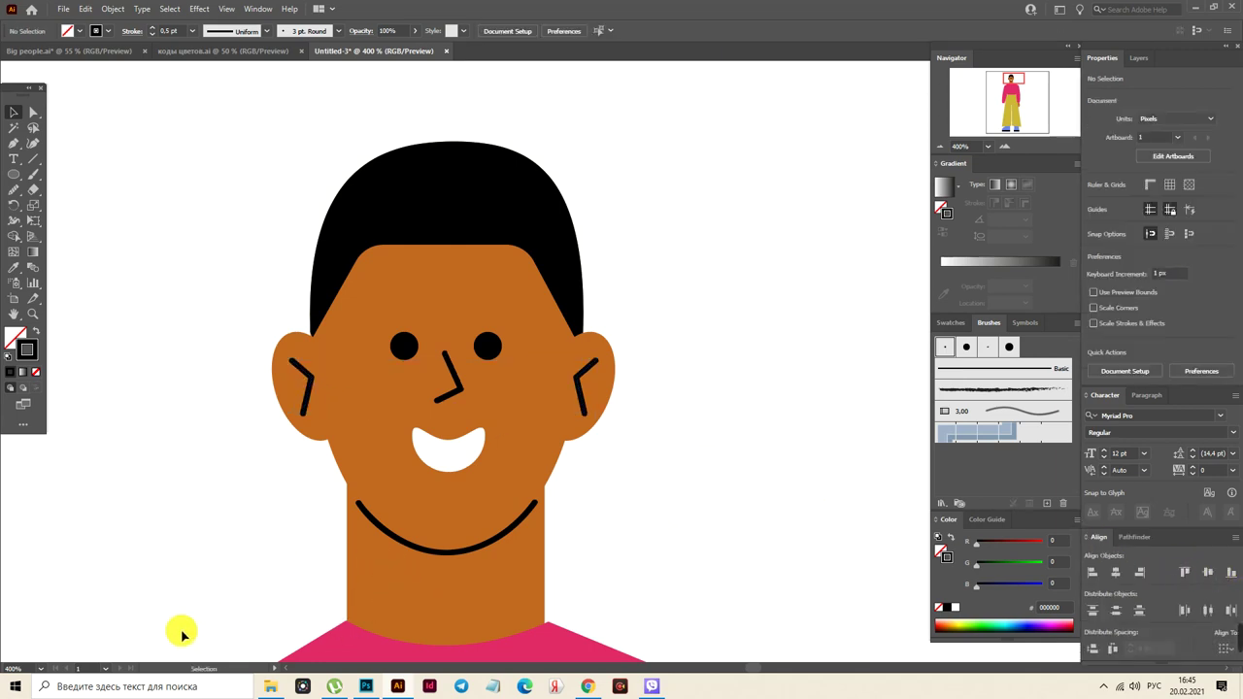
Select the sweater, hand, trousers and shoes without the head and scale them up proportionally to about 324 by 823 px
{"action": "key", "text": "ctrl+0"}
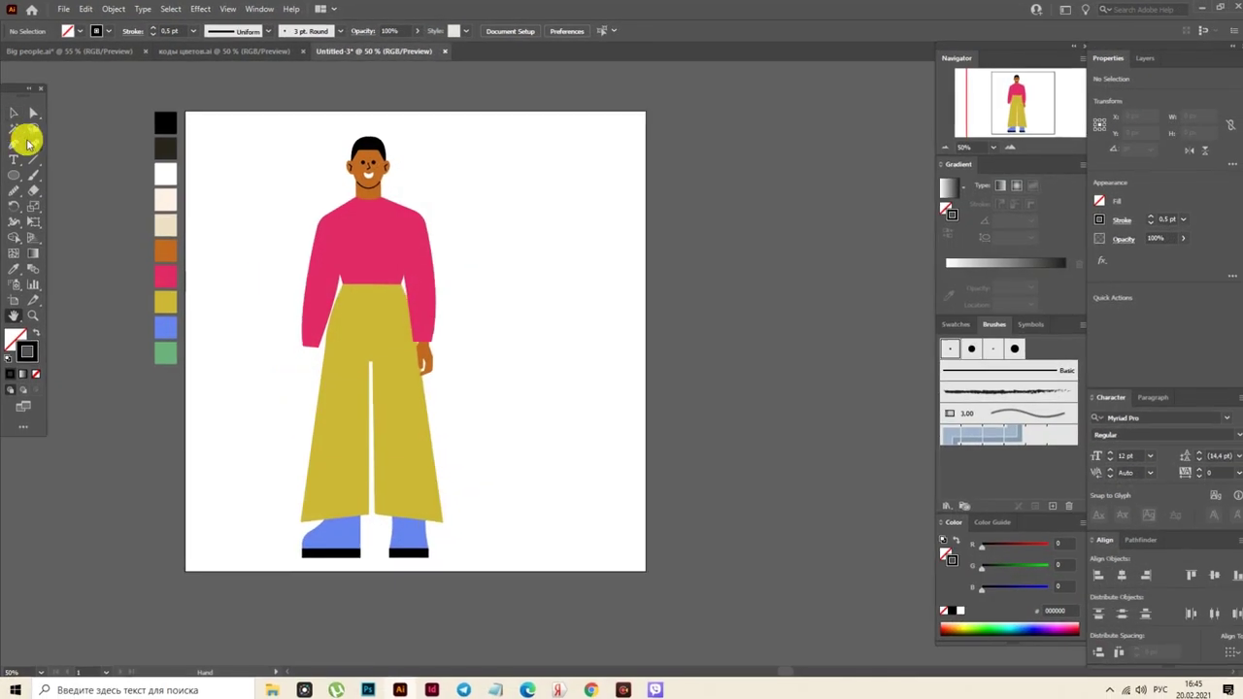
{"action": "left_click_drag", "start_coordinate": [484, 577], "coordinate": [481, 579]}
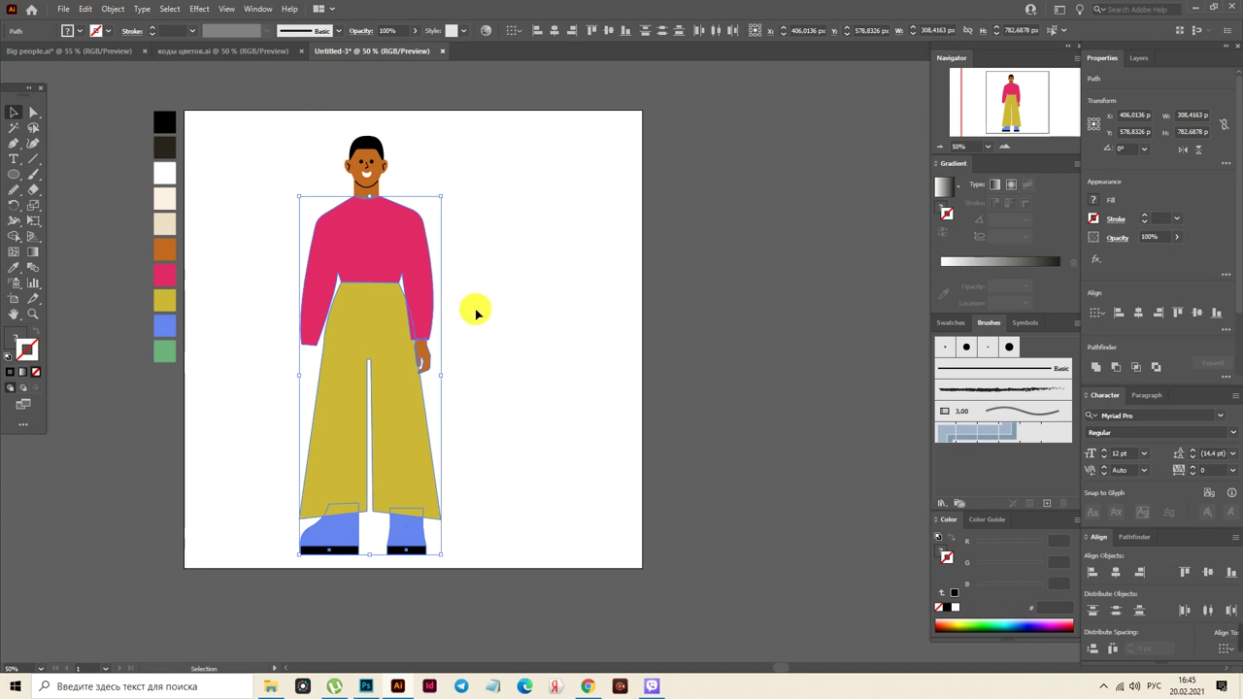
{"action": "left_click_drag", "start_coordinate": [443, 376], "coordinate": [453, 378]}
{"action": "key", "text": "ctrl+z"}
{"action": "key", "text": "ctrl+z"}
{"action": "key", "text": "ctrl+z"}
{"action": "key", "text": "ctrl+z"}
{"action": "key", "text": "ctrl+z"}
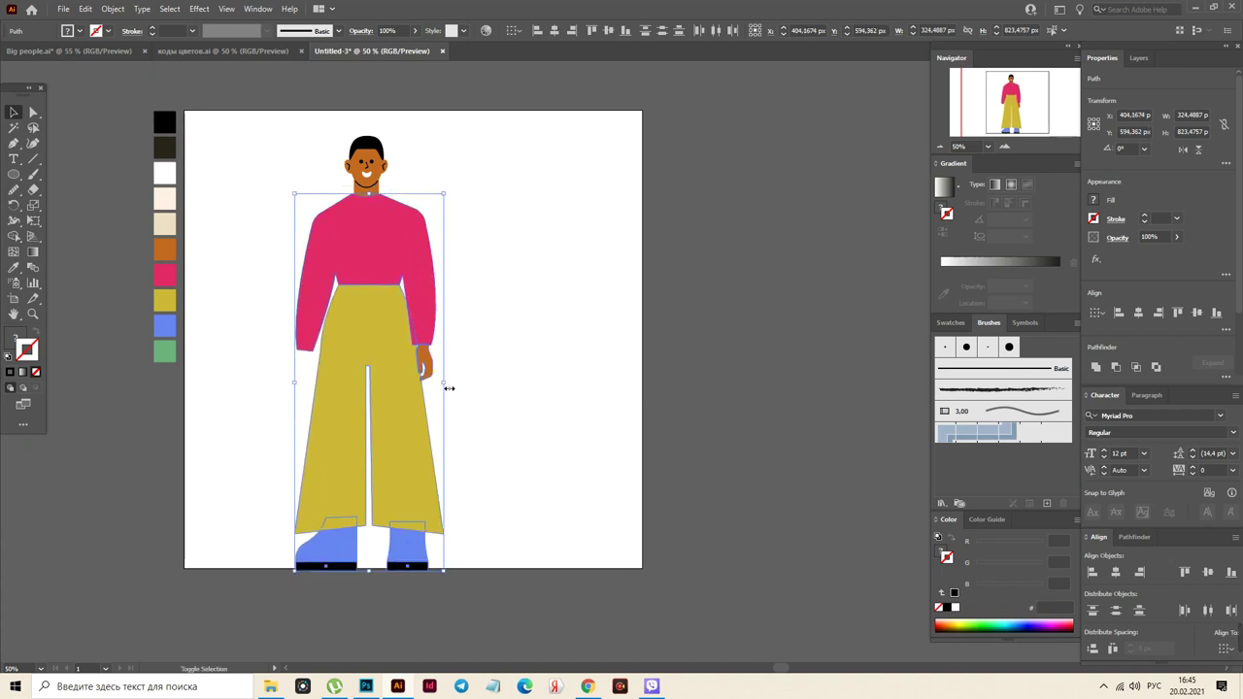
Enlarge the selected body parts further to about 356 by 902 px, keep them joined under the neck, and deselect
{"action": "left_click_drag", "start_coordinate": [447, 386], "coordinate": [453, 386]}
{"action": "mouse_move", "coordinate": [394, 266]}
{"action": "left_mouse_down"}
{"action": "mouse_move", "coordinate": [394, 281]}
{"action": "mouse_move", "coordinate": [390, 272]}
{"action": "left_mouse_up"}
{"action": "left_click_drag", "start_coordinate": [366, 583], "coordinate": [374, 612]}
{"action": "left_click_drag", "start_coordinate": [372, 512], "coordinate": [385, 455]}
{"action": "left_click", "coordinate": [410, 475]}
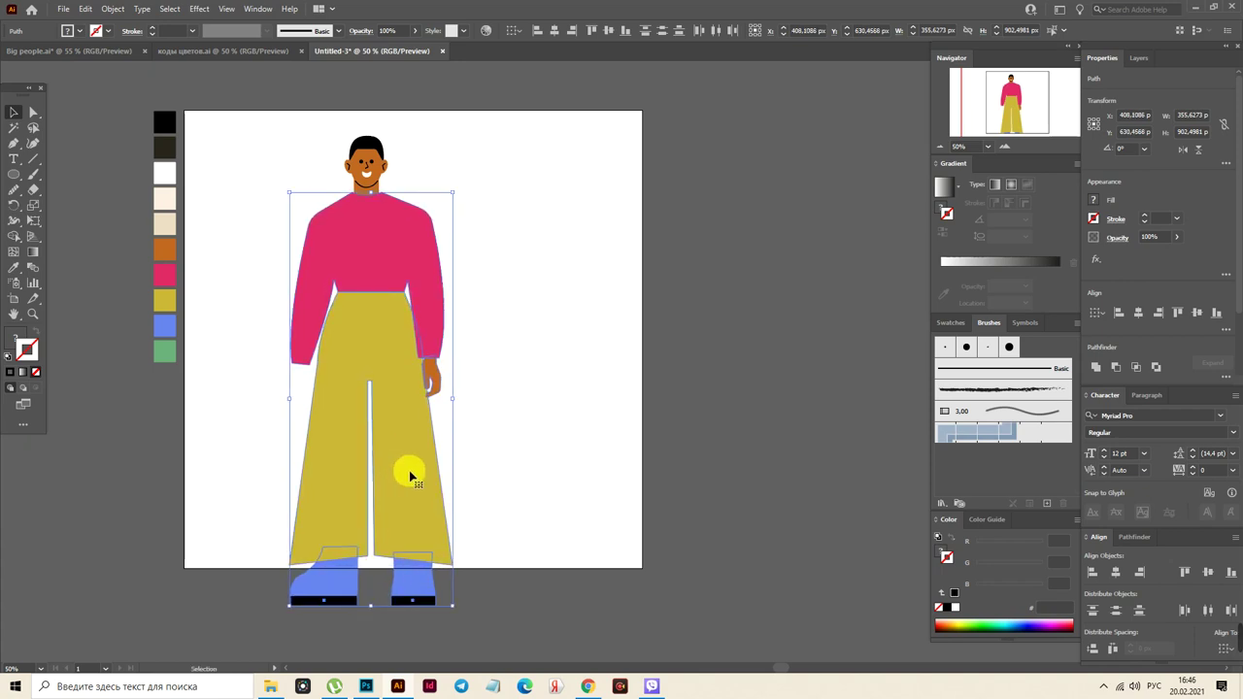
{"action": "left_click", "coordinate": [522, 476]}
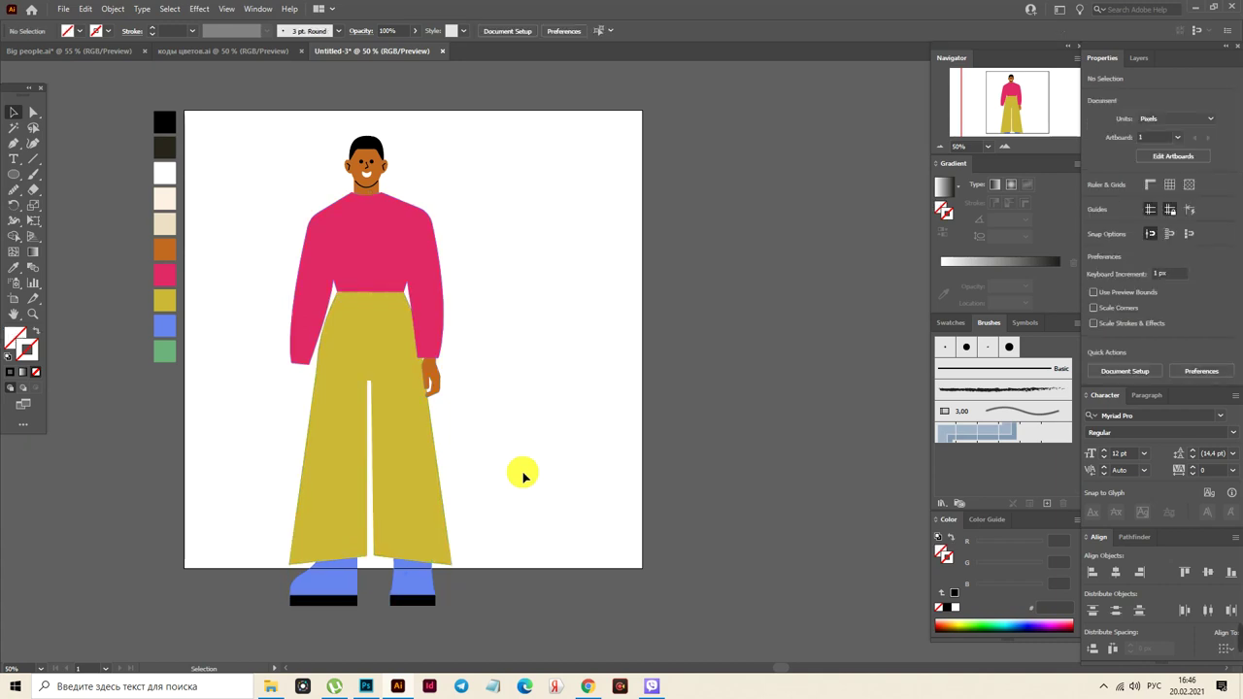
Select the whole figure, move it up and to the right, and shrink it proportionally to fit inside the artboard
{"action": "left_click_drag", "start_coordinate": [251, 125], "coordinate": [401, 571]}
{"action": "left_click", "coordinate": [401, 584], "text": "shift"}
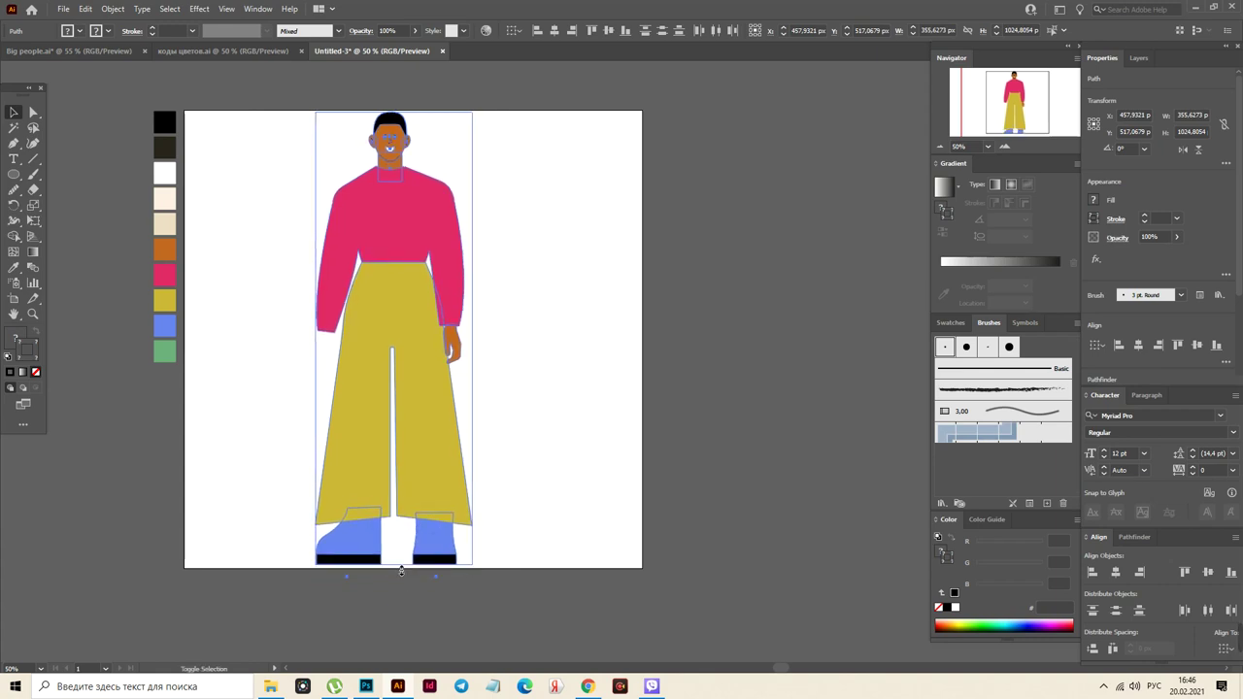
Draw a black line with no fill over the start of the left shoulder seam and curved along the sweater's neckline
{"action": "left_click", "coordinate": [570, 496]}
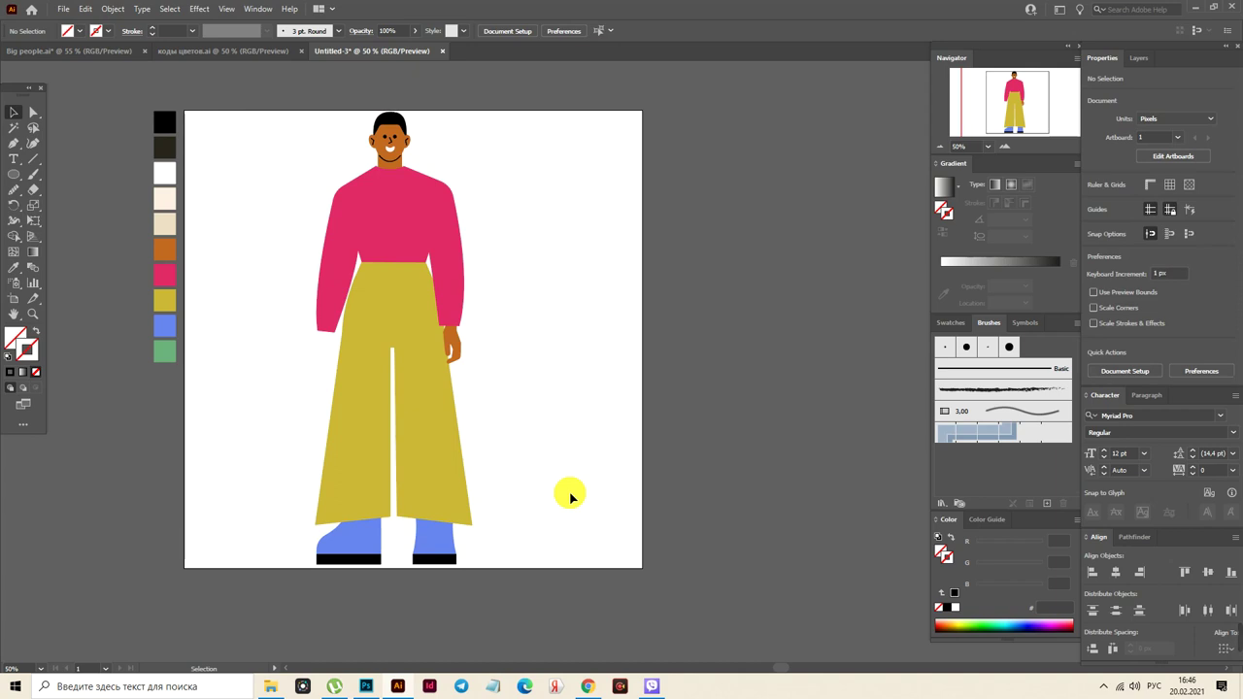
{"action": "left_click", "coordinate": [32, 313]}
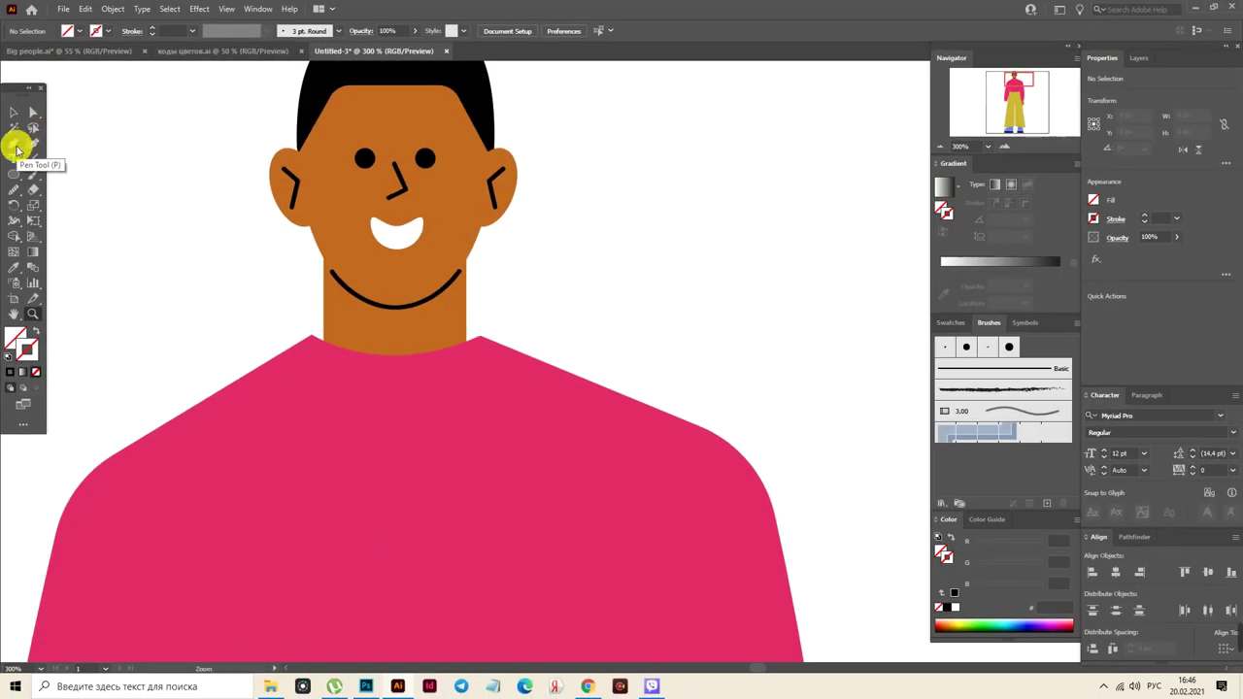
{"action": "left_click", "coordinate": [16, 146]}
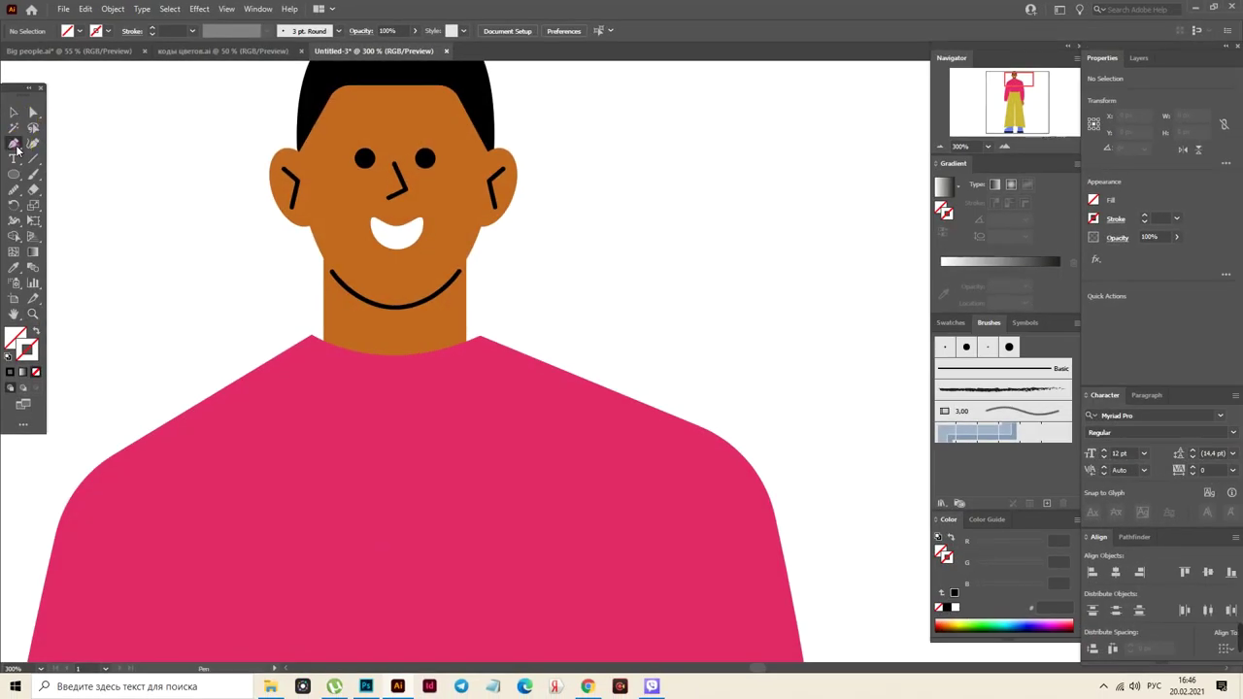
{"action": "left_click", "coordinate": [949, 325]}
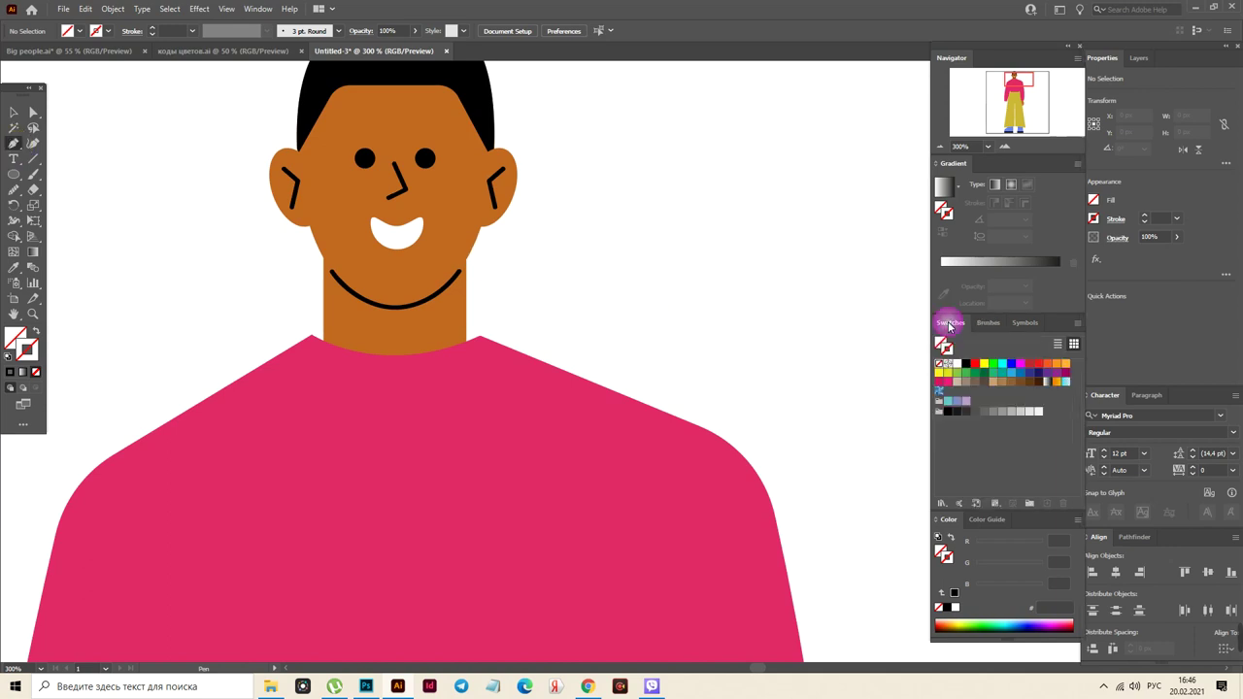
{"action": "left_click", "coordinate": [967, 364]}
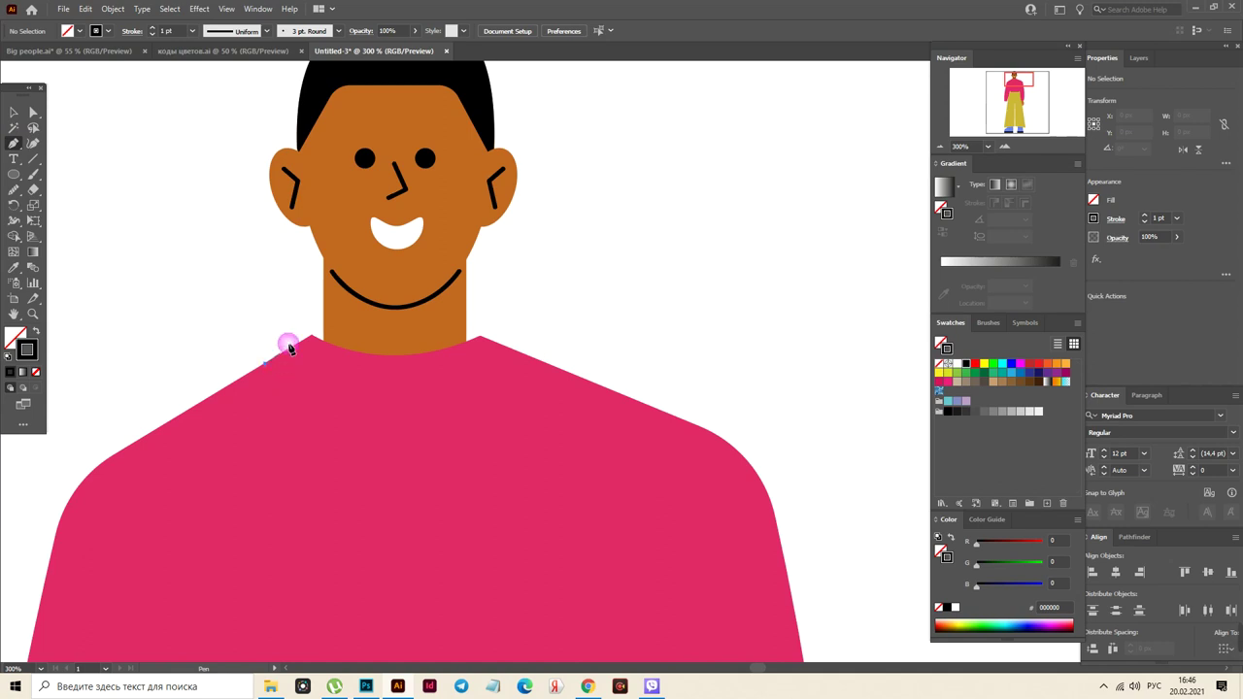
{"action": "left_click_drag", "start_coordinate": [289, 347], "coordinate": [291, 346]}
{"action": "left_click", "coordinate": [311, 336]}
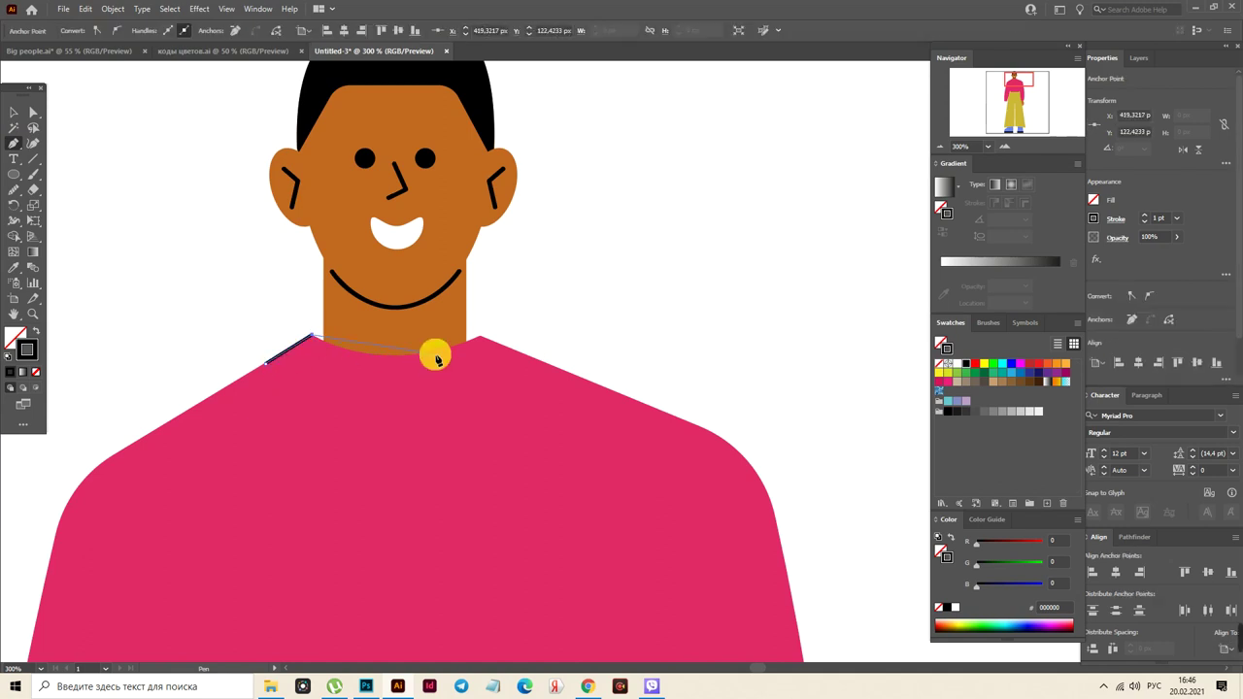
{"action": "left_click", "coordinate": [480, 339]}
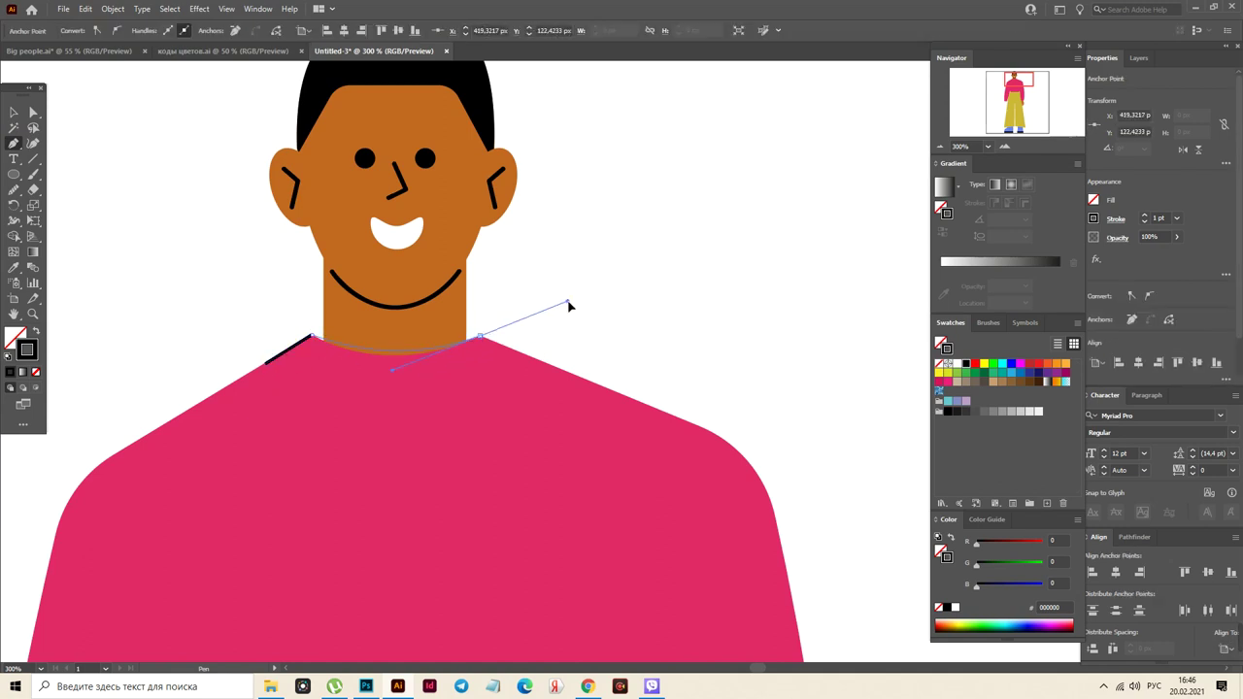
{"action": "left_click_drag", "start_coordinate": [582, 299], "coordinate": [580, 292]}
Apply the 3 pt. Round brush to the neckline path and deselect it
{"action": "left_click", "coordinate": [16, 115]}
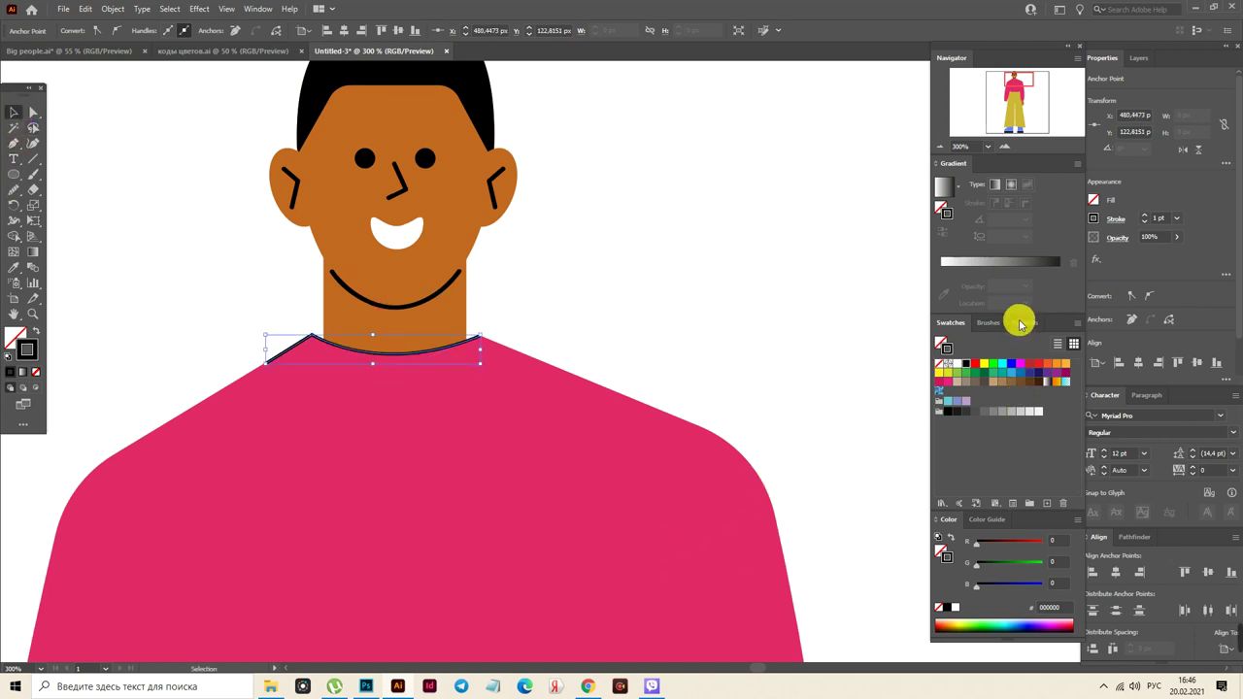
{"action": "left_click", "coordinate": [988, 323]}
{"action": "left_click", "coordinate": [949, 352]}
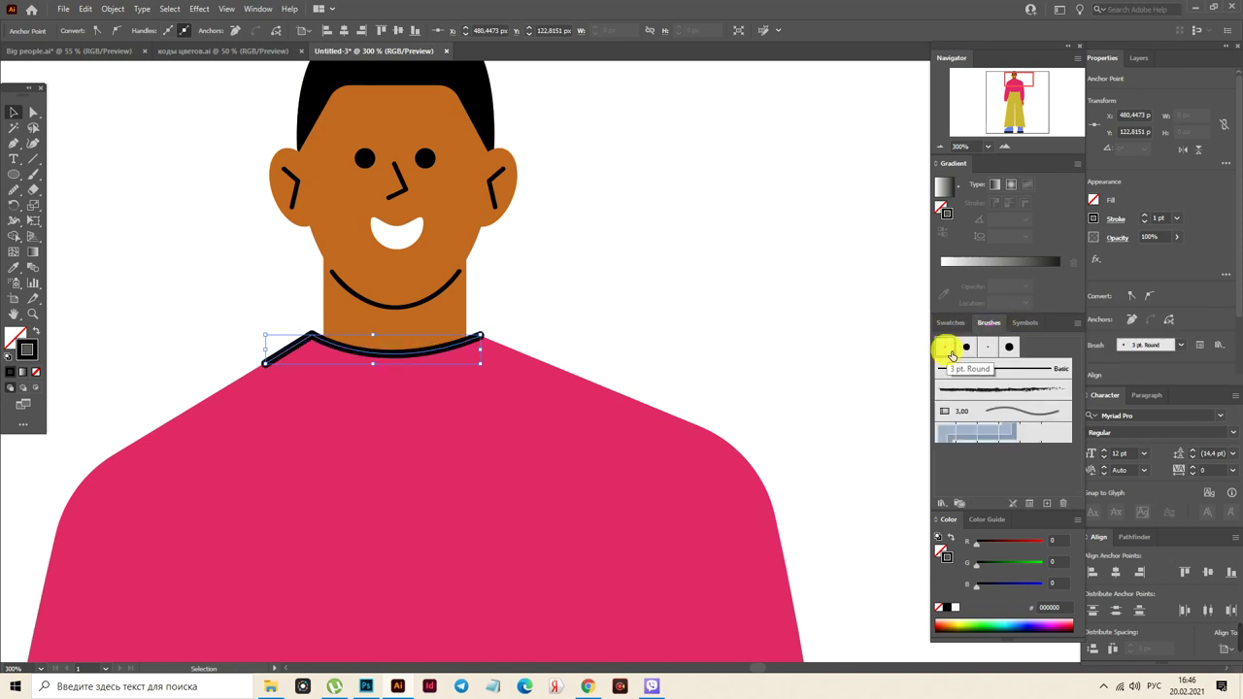
{"action": "left_click", "coordinate": [369, 327]}
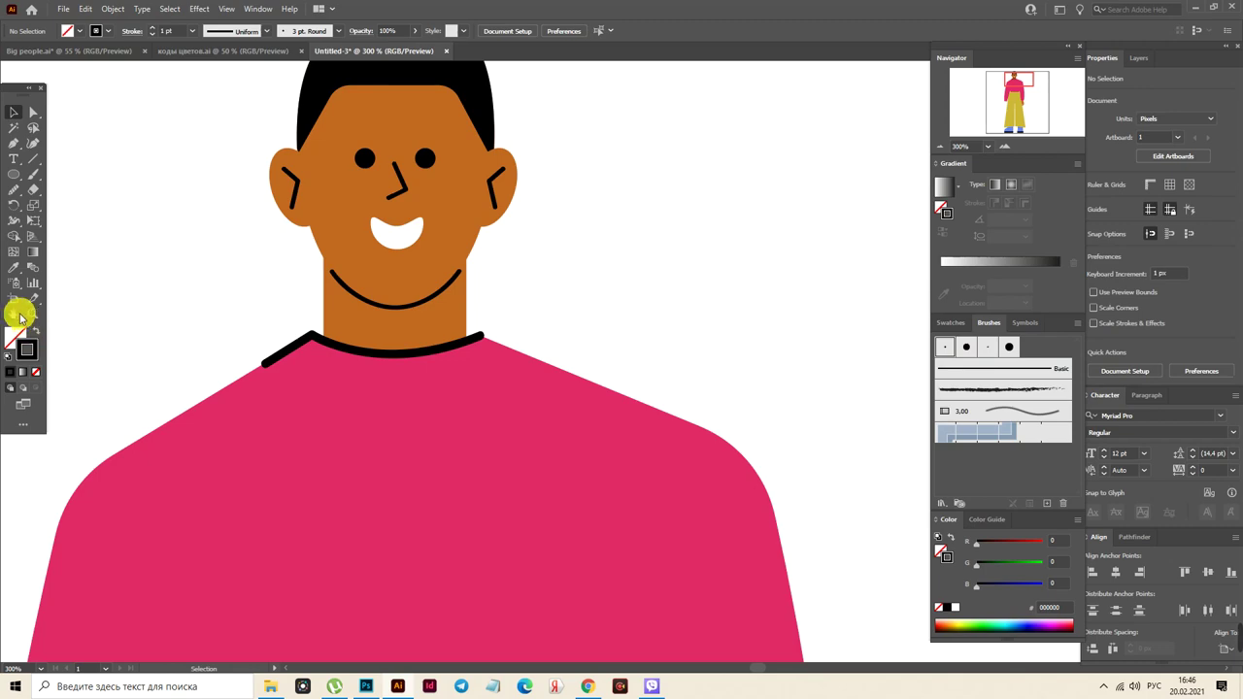
Draw a curved black line along the outer edge of the left sleeve with the 3 pt. Round brush
{"action": "scroll", "coordinate": [360, 463], "scroll_direction": "down", "scroll_amount": 2}
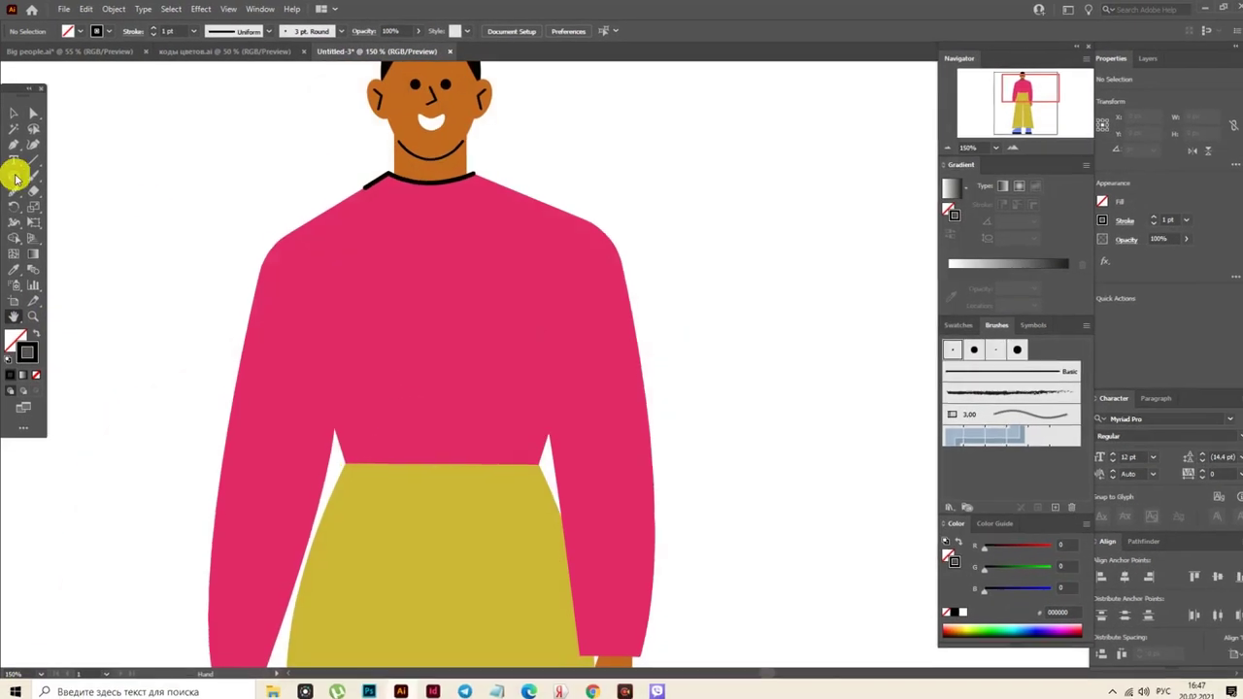
{"action": "left_click", "coordinate": [14, 143]}
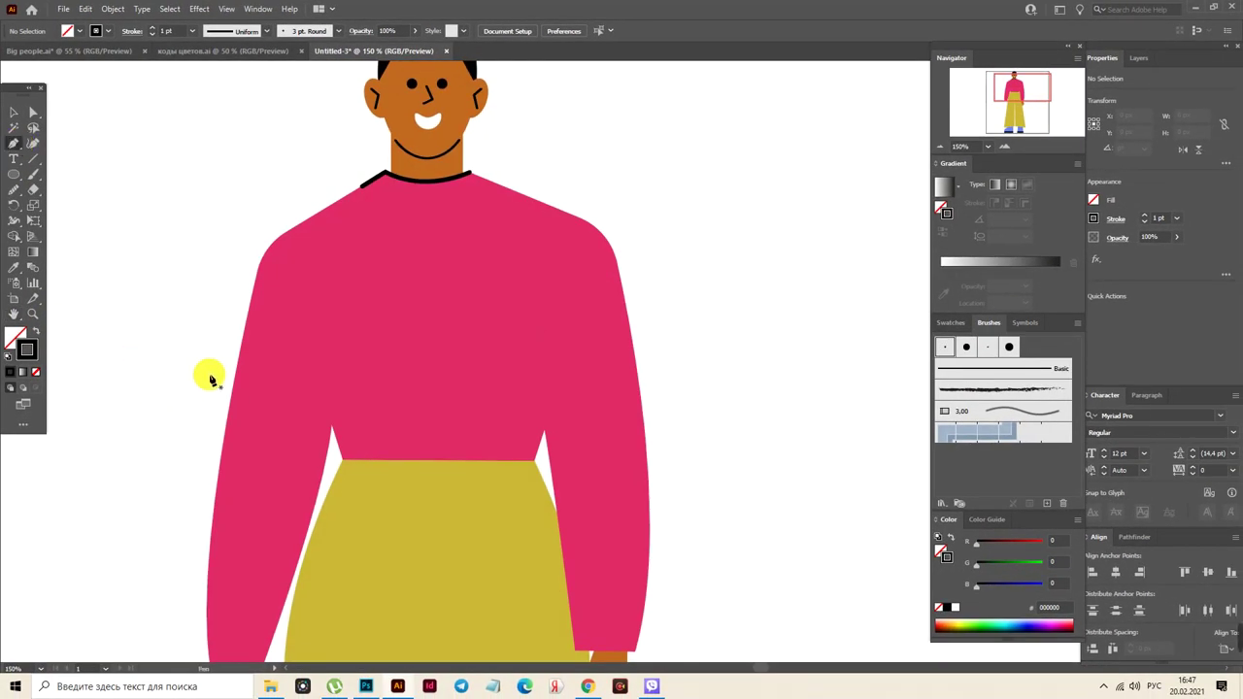
{"action": "left_click", "coordinate": [242, 350]}
{"action": "left_click", "coordinate": [212, 576]}
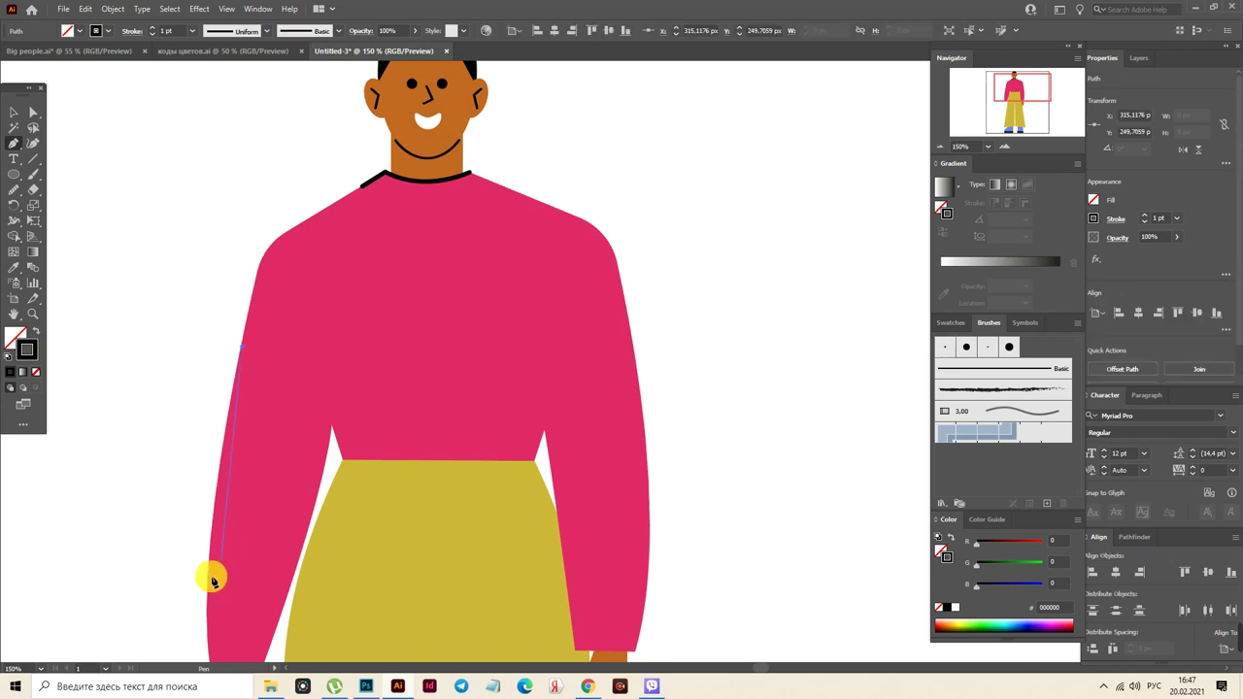
{"action": "left_click", "coordinate": [208, 651]}
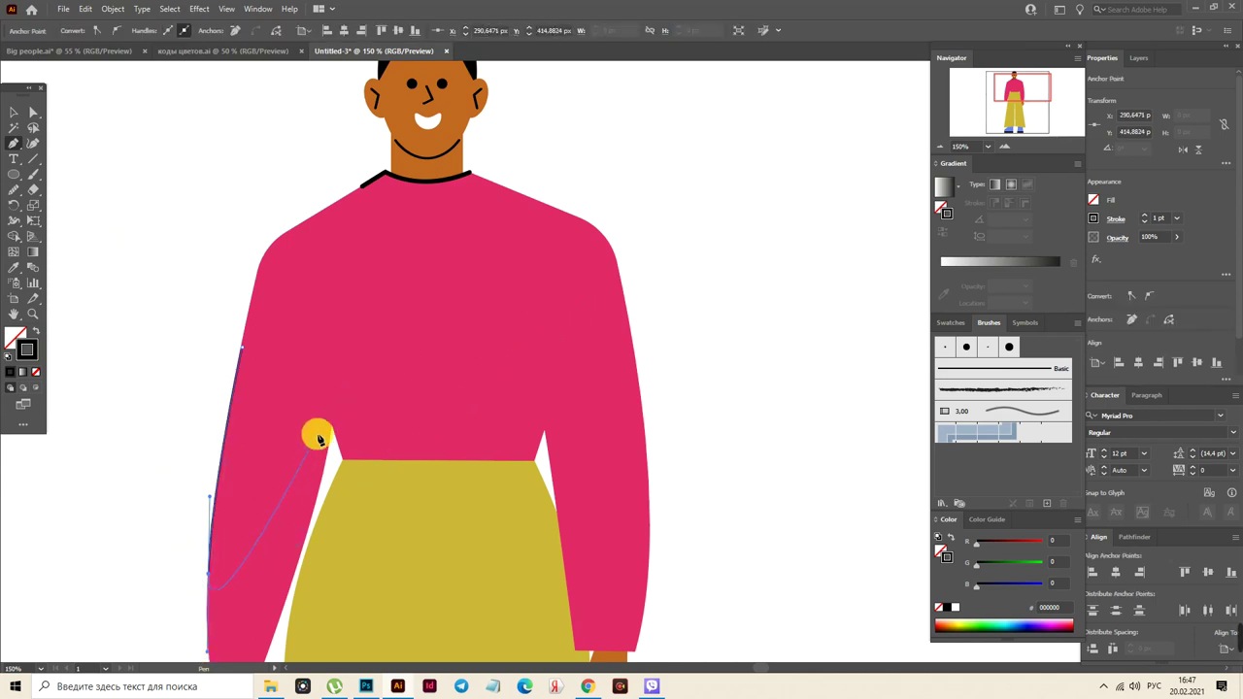
{"action": "left_click", "coordinate": [950, 348]}
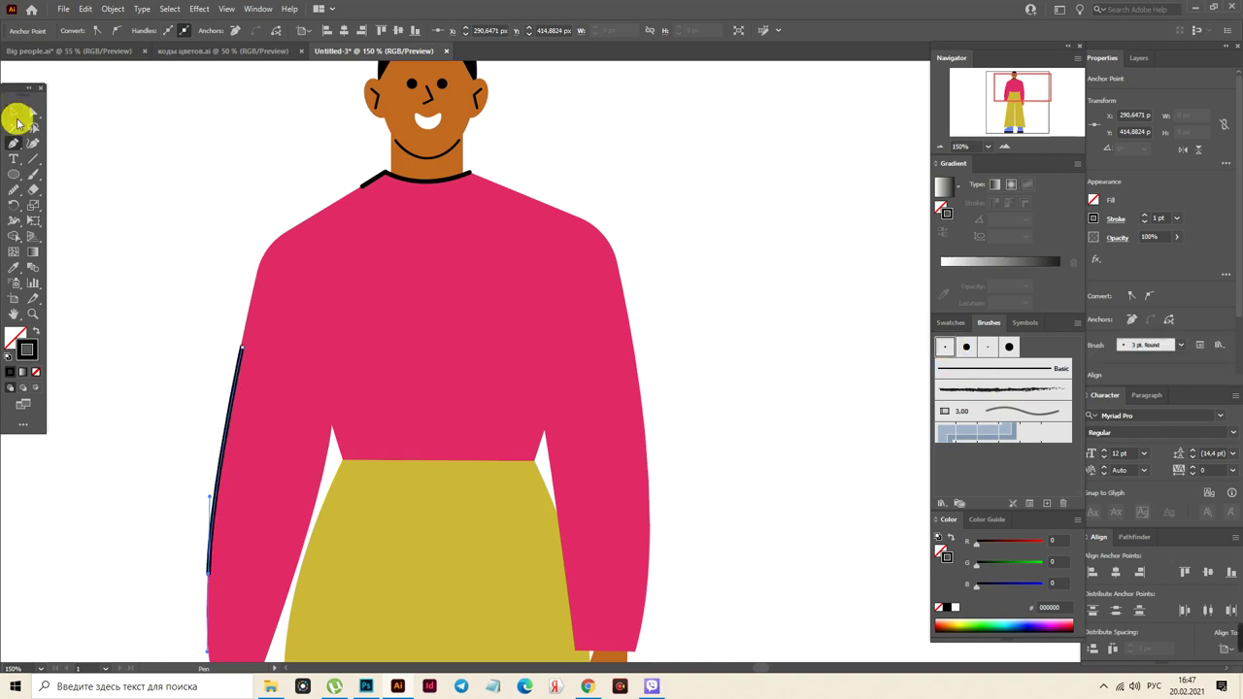
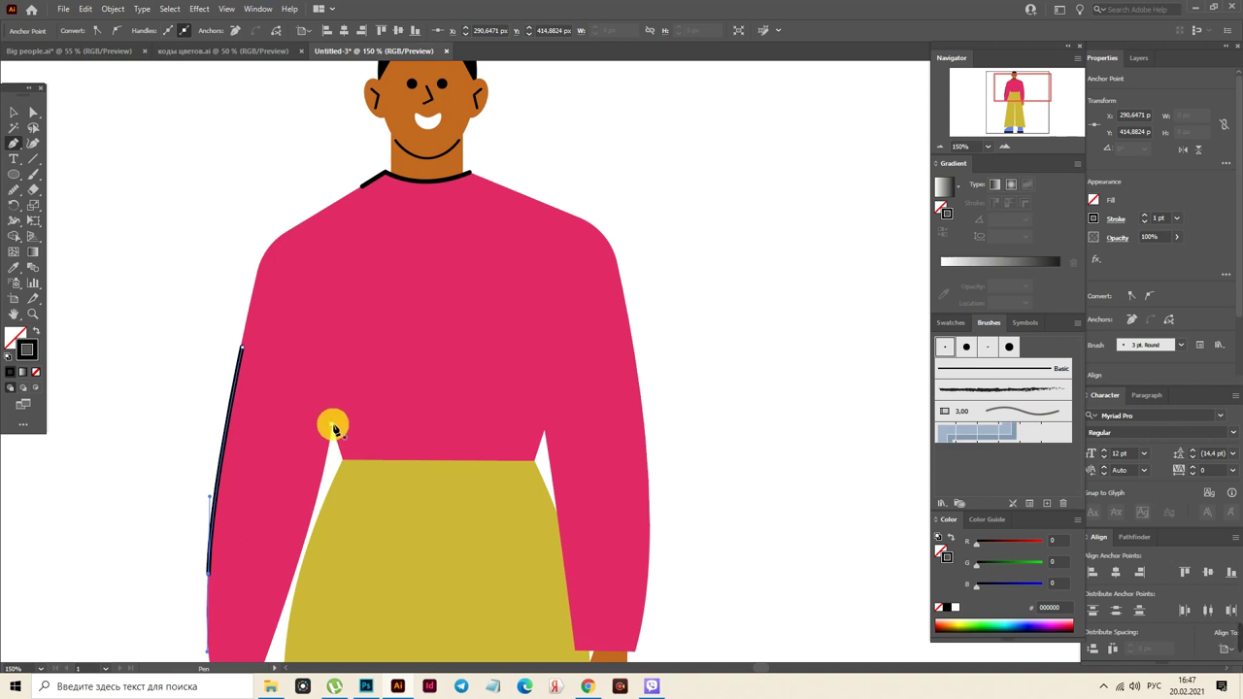
Add a short slanted black fold line above the left armpit gap and give it the 3 pt. Round brush
{"action": "left_click", "coordinate": [331, 424]}
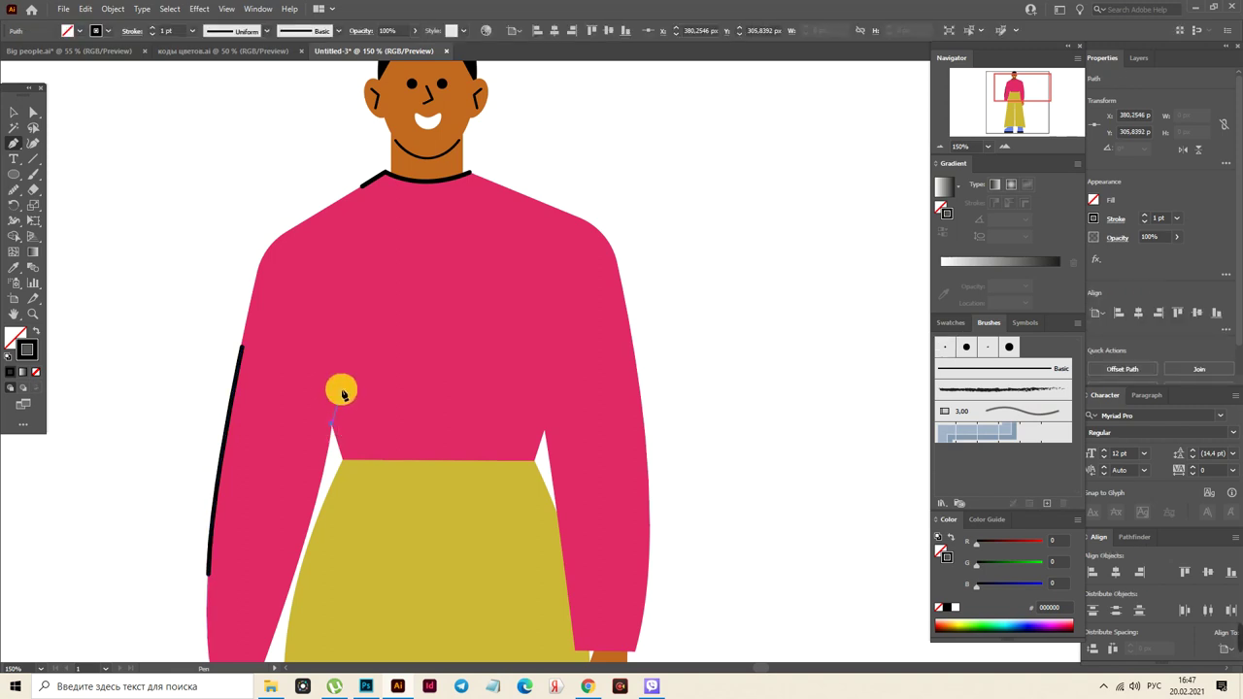
{"action": "left_click", "coordinate": [341, 392]}
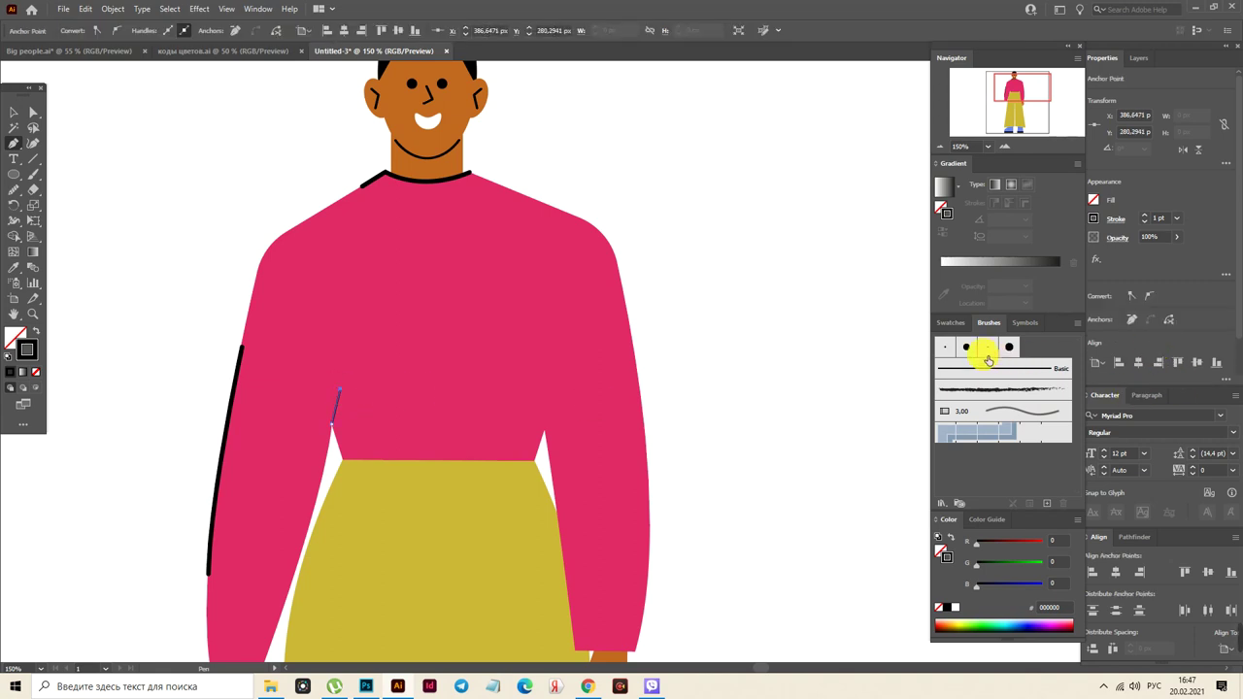
{"action": "left_click", "coordinate": [950, 349]}
Add a matching short black fold line above the right armpit gap with the 3 pt. Round brush, then deselect
{"action": "left_click", "coordinate": [13, 142]}
{"action": "left_click", "coordinate": [543, 429]}
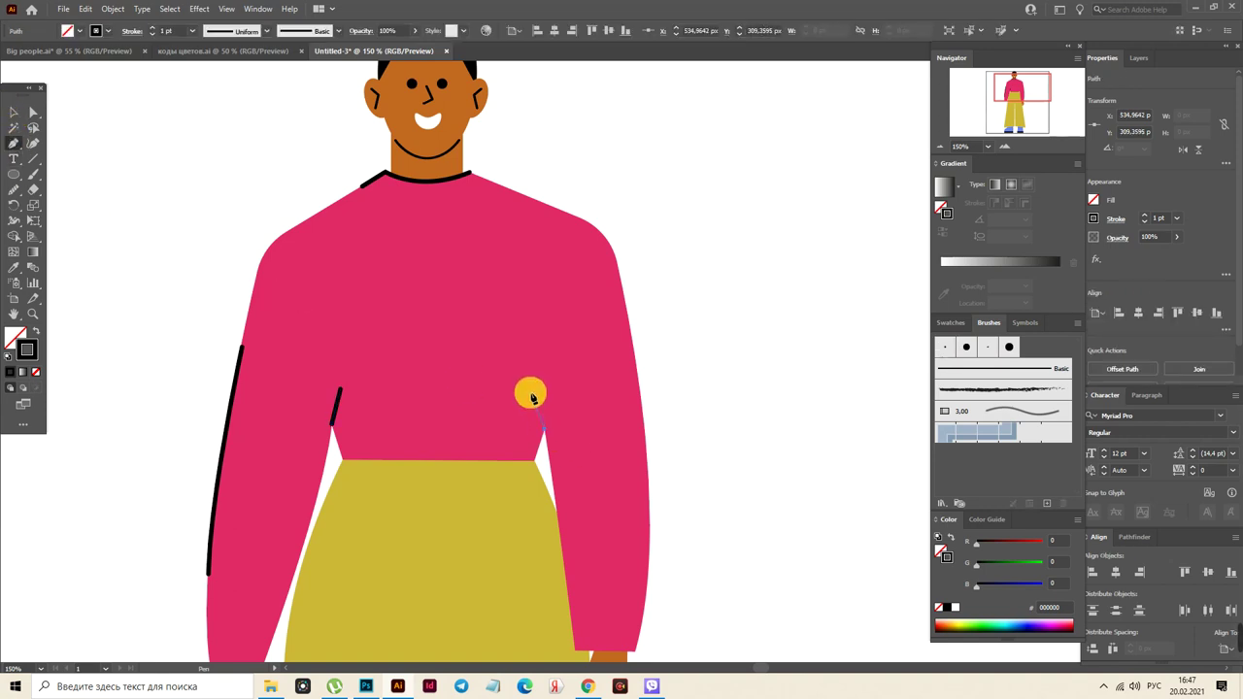
{"action": "left_click", "coordinate": [535, 396]}
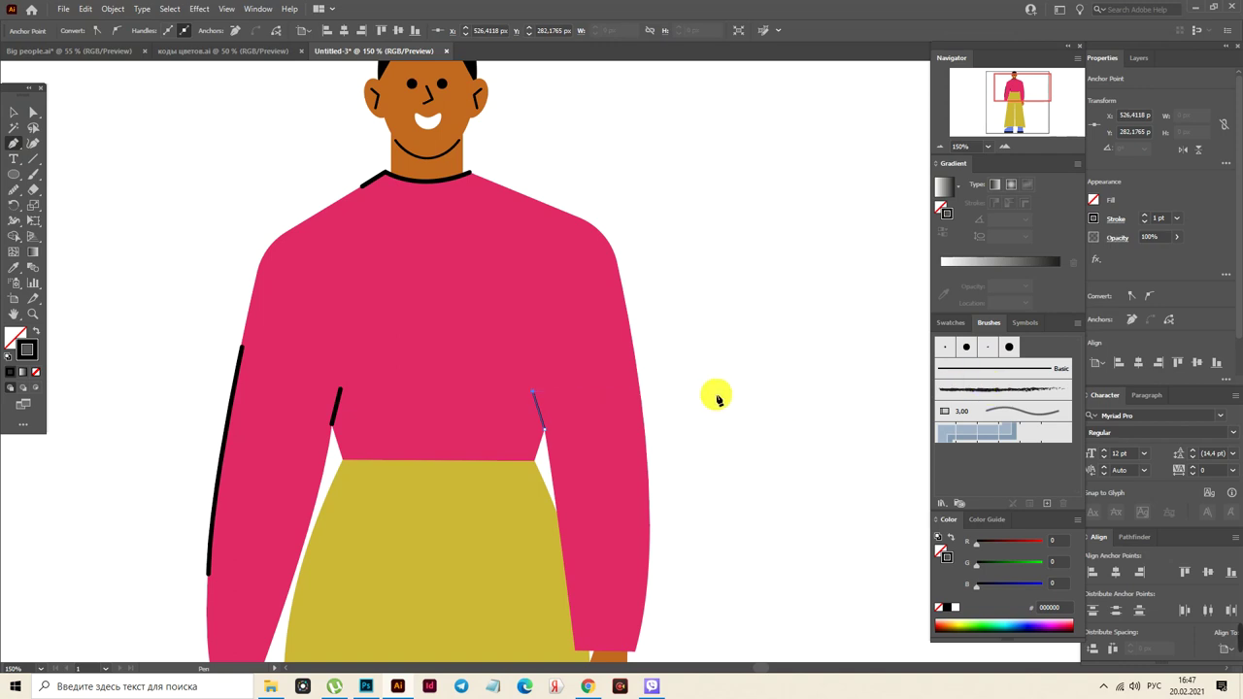
{"action": "left_click", "coordinate": [948, 356]}
{"action": "left_click", "coordinate": [15, 112]}
{"action": "left_click", "coordinate": [111, 151]}
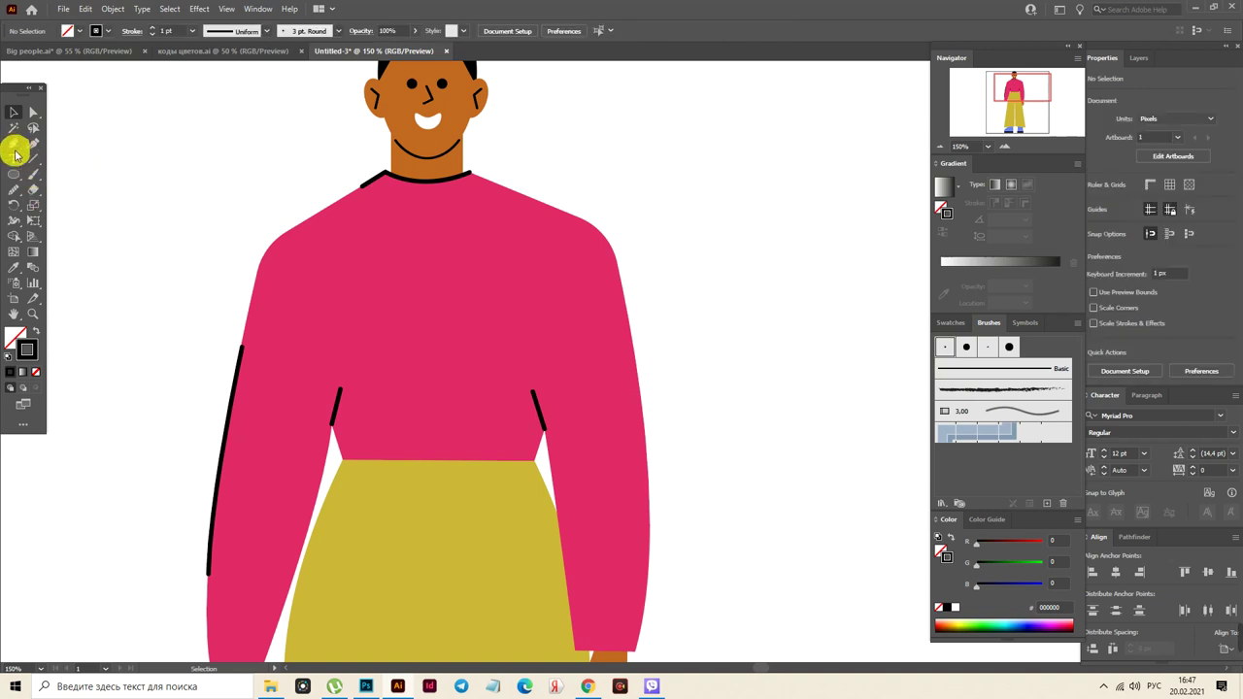
Sample the pale cream colour fcf0e3 from the colour squares beside the artboard
{"action": "left_click", "coordinate": [951, 323]}
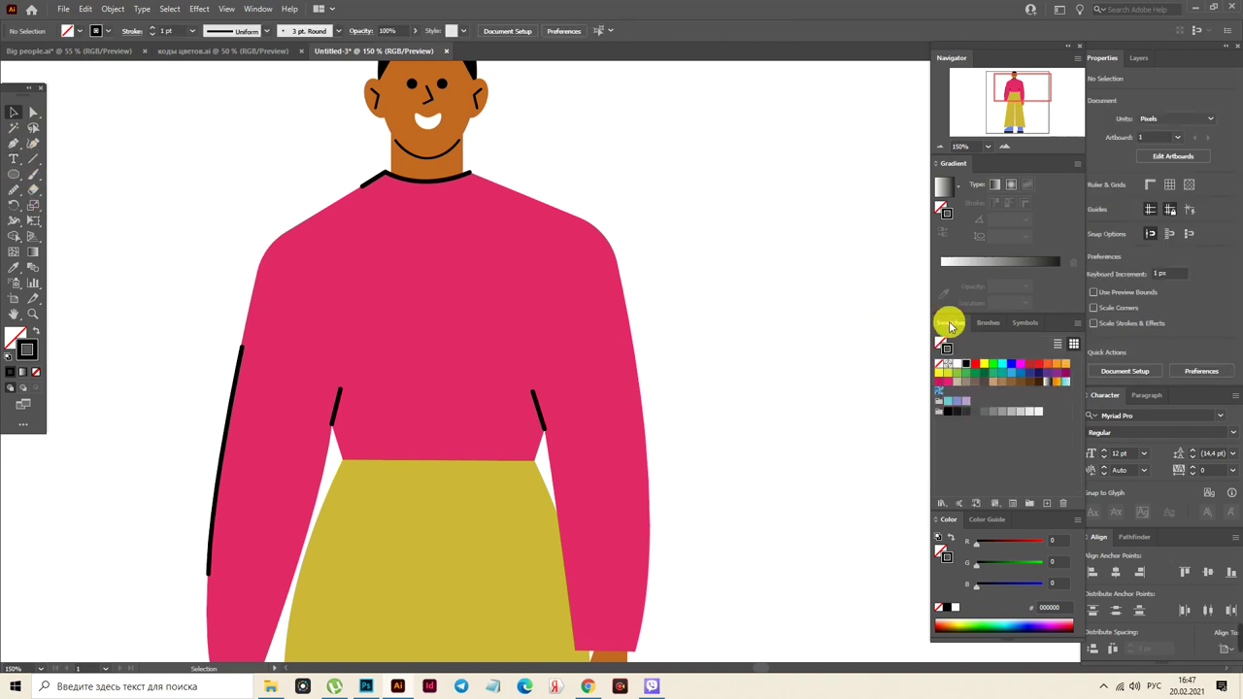
{"action": "left_click", "coordinate": [14, 314]}
{"action": "left_click_drag", "start_coordinate": [305, 283], "coordinate": [596, 324]}
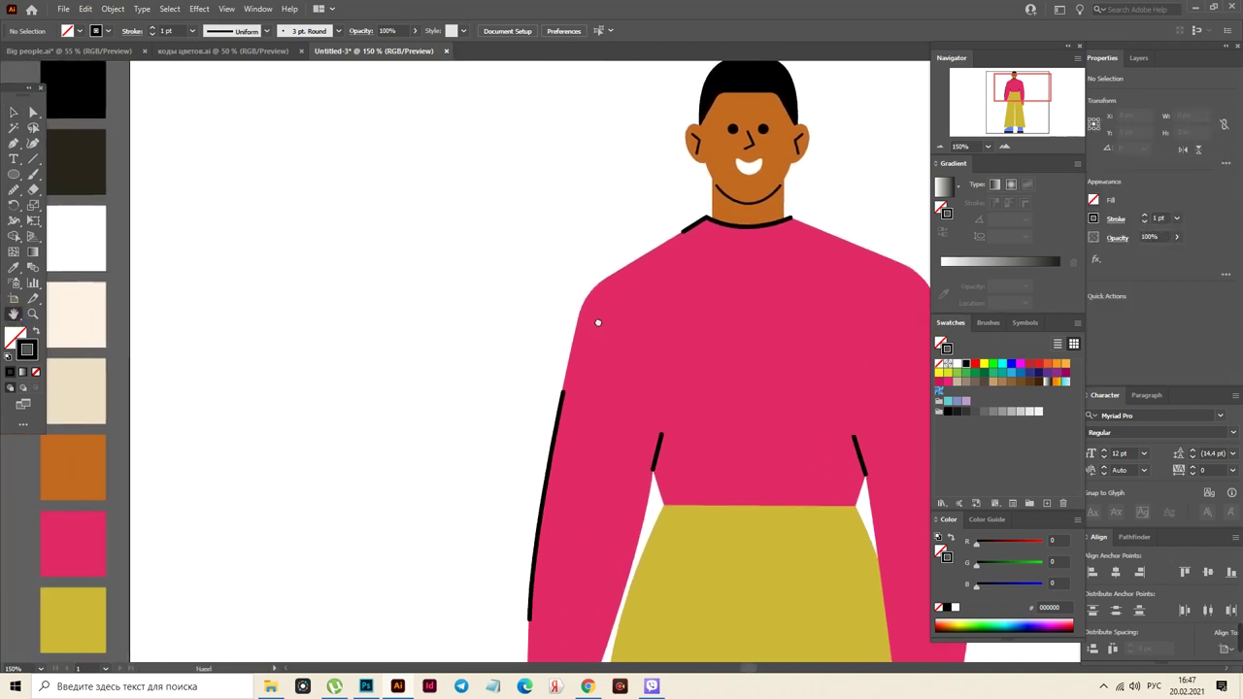
{"action": "left_click", "coordinate": [14, 267]}
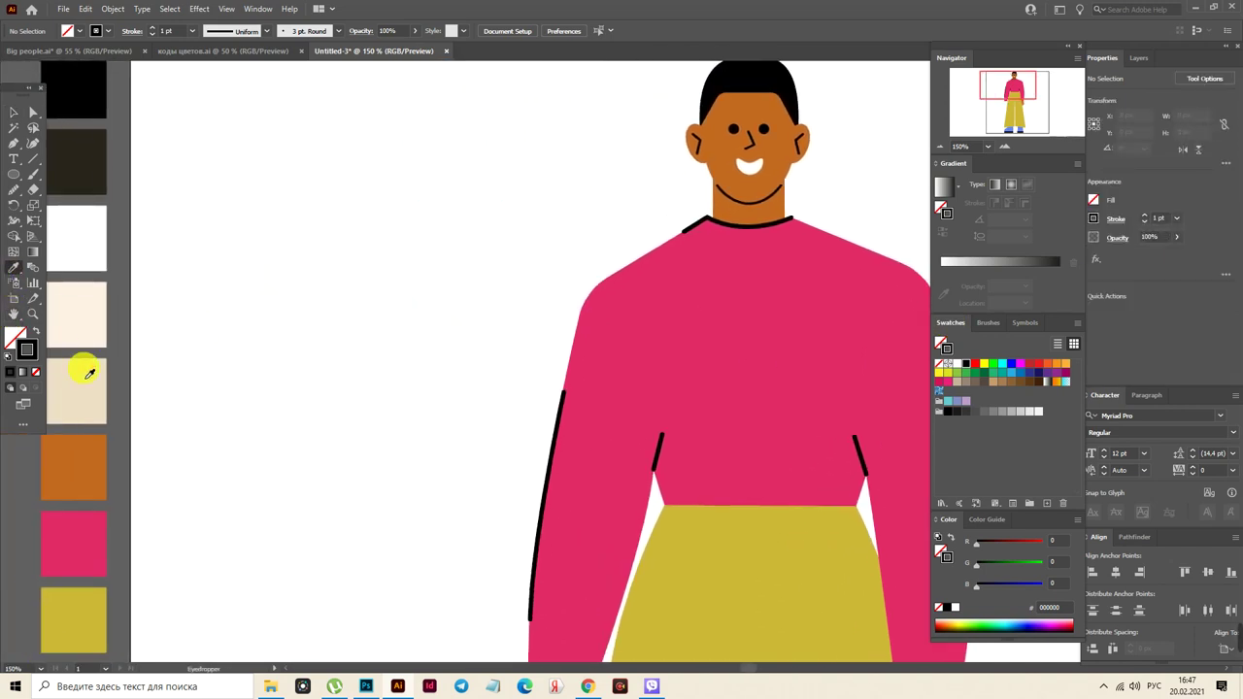
{"action": "left_click", "coordinate": [97, 326]}
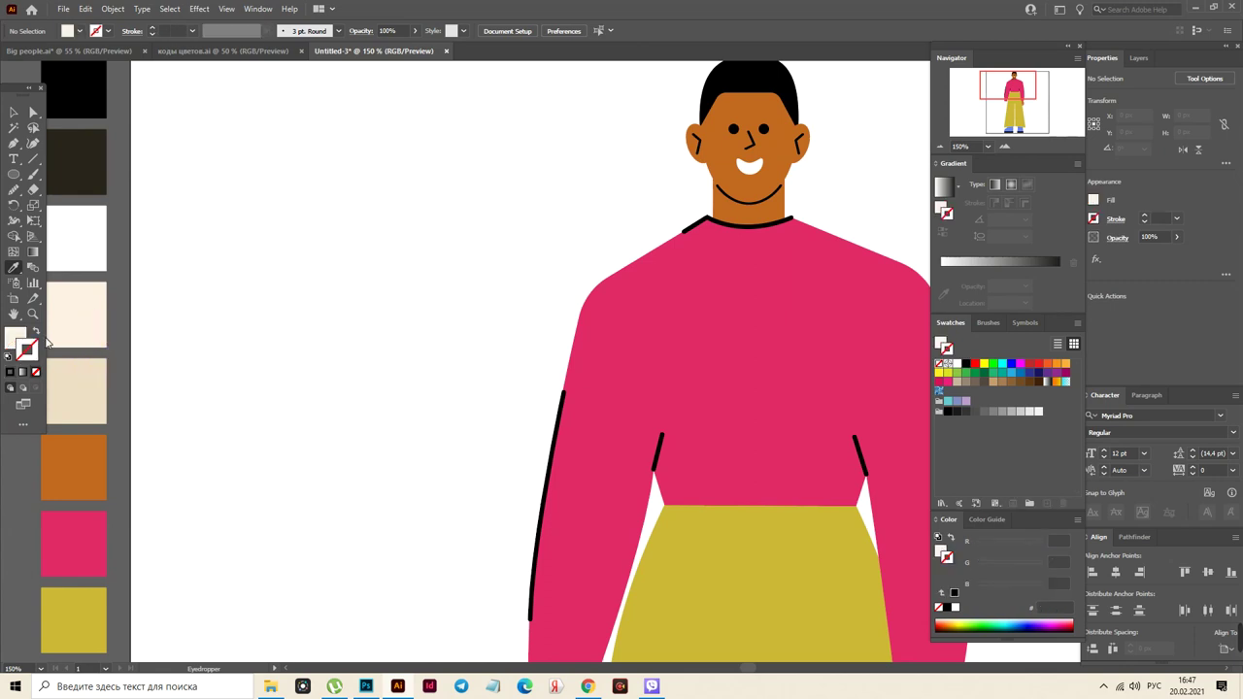
{"action": "left_click", "coordinate": [13, 314]}
{"action": "left_click_drag", "start_coordinate": [670, 379], "coordinate": [291, 341]}
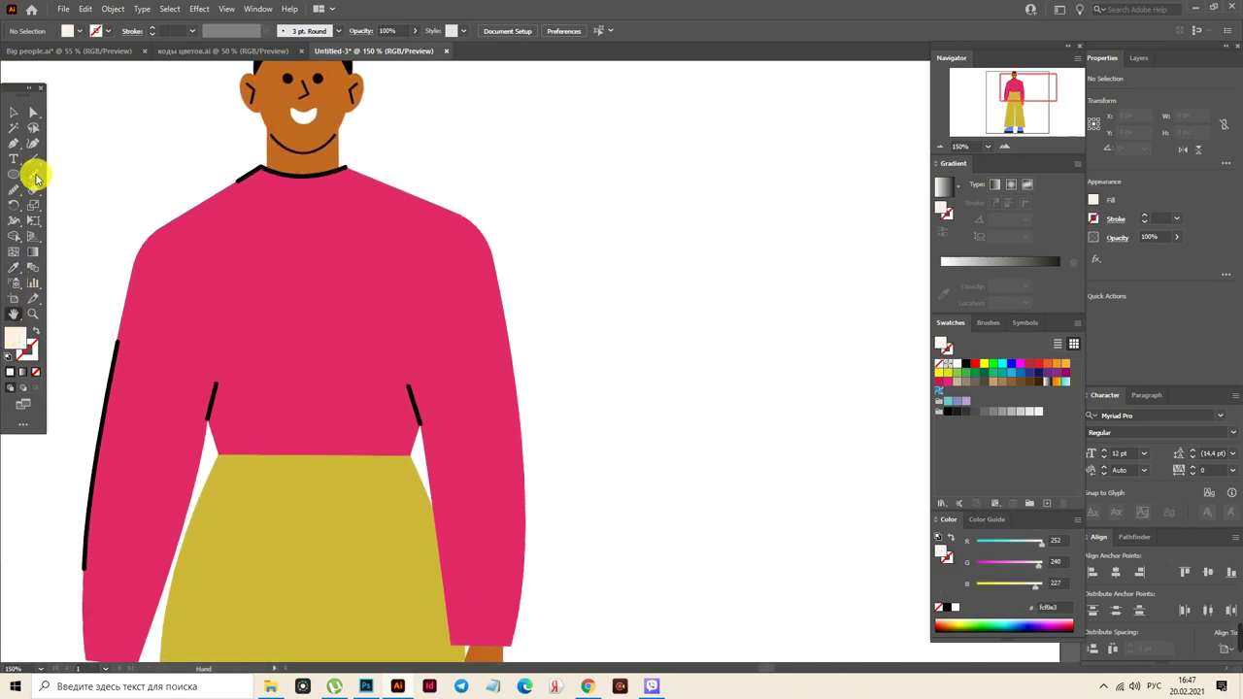
Make cream the stroke colour with no fill and draw short diagonal dashes below the collar and on the left shoulder
{"action": "left_click", "coordinate": [14, 143]}
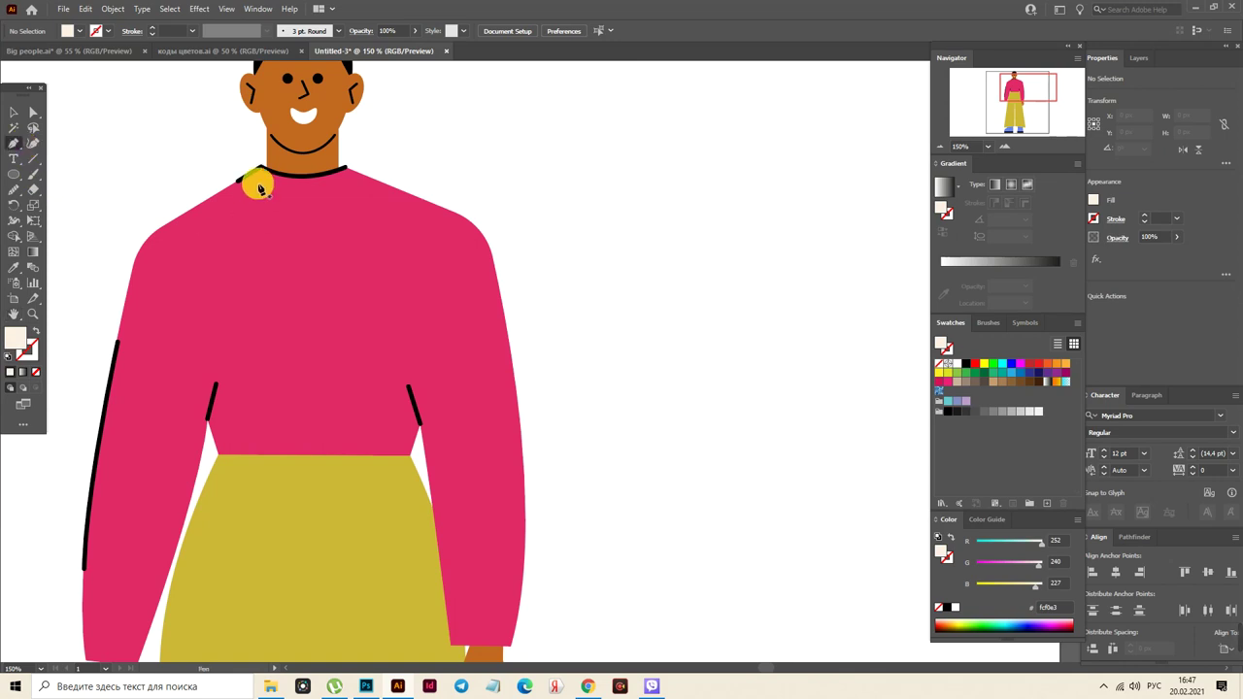
{"action": "left_click_drag", "start_coordinate": [258, 183], "coordinate": [283, 213]}
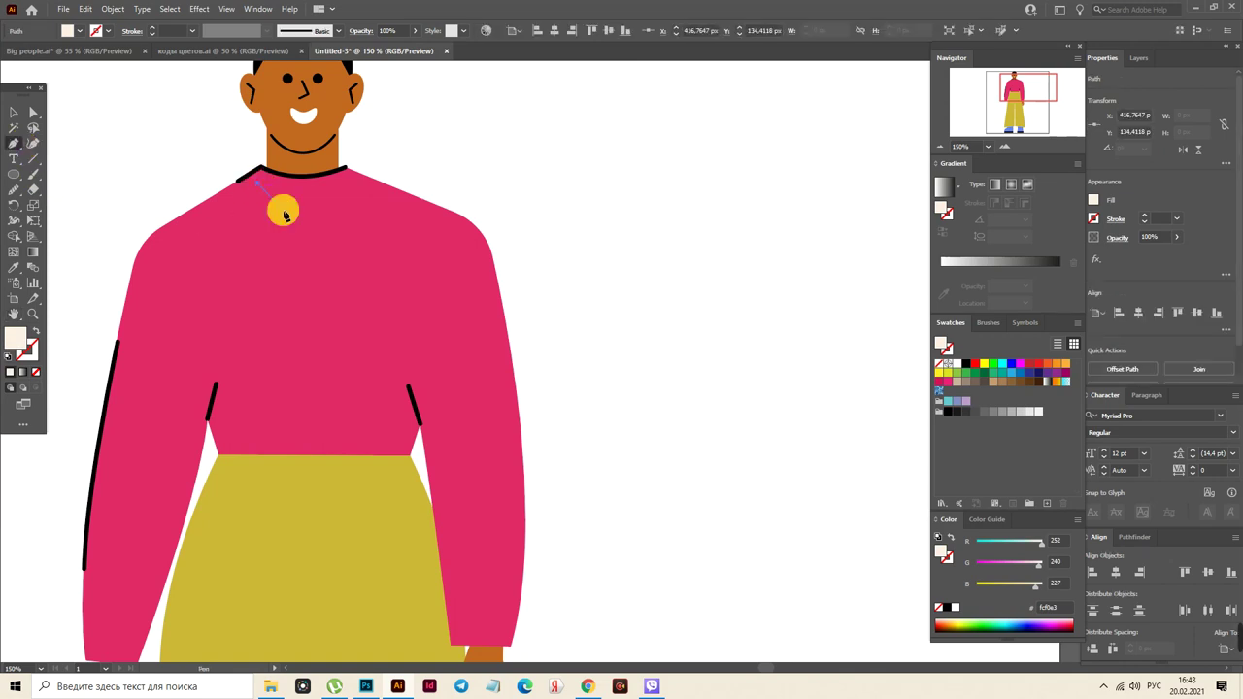
{"action": "left_click", "coordinate": [38, 333]}
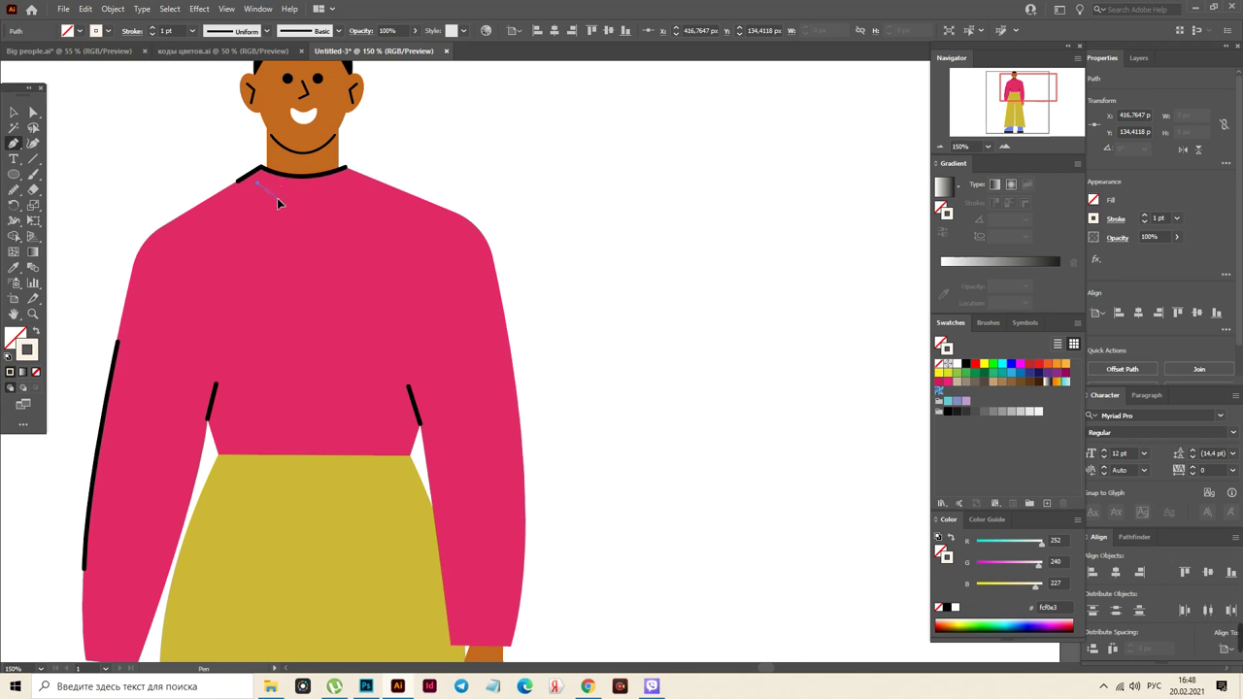
{"action": "left_click", "coordinate": [278, 203]}
{"action": "left_click_drag", "start_coordinate": [294, 225], "coordinate": [182, 252]}
{"action": "left_click_drag", "start_coordinate": [266, 309], "coordinate": [289, 293]}
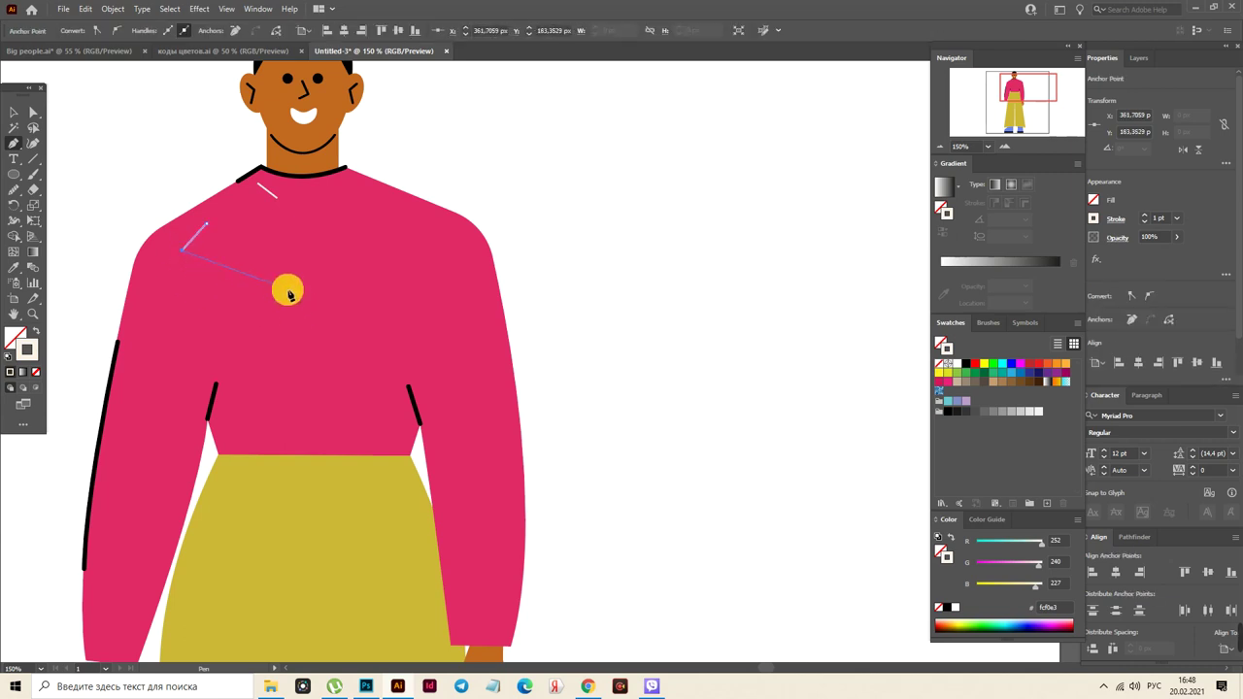
{"action": "left_click", "coordinate": [278, 277], "text": "ctrl"}
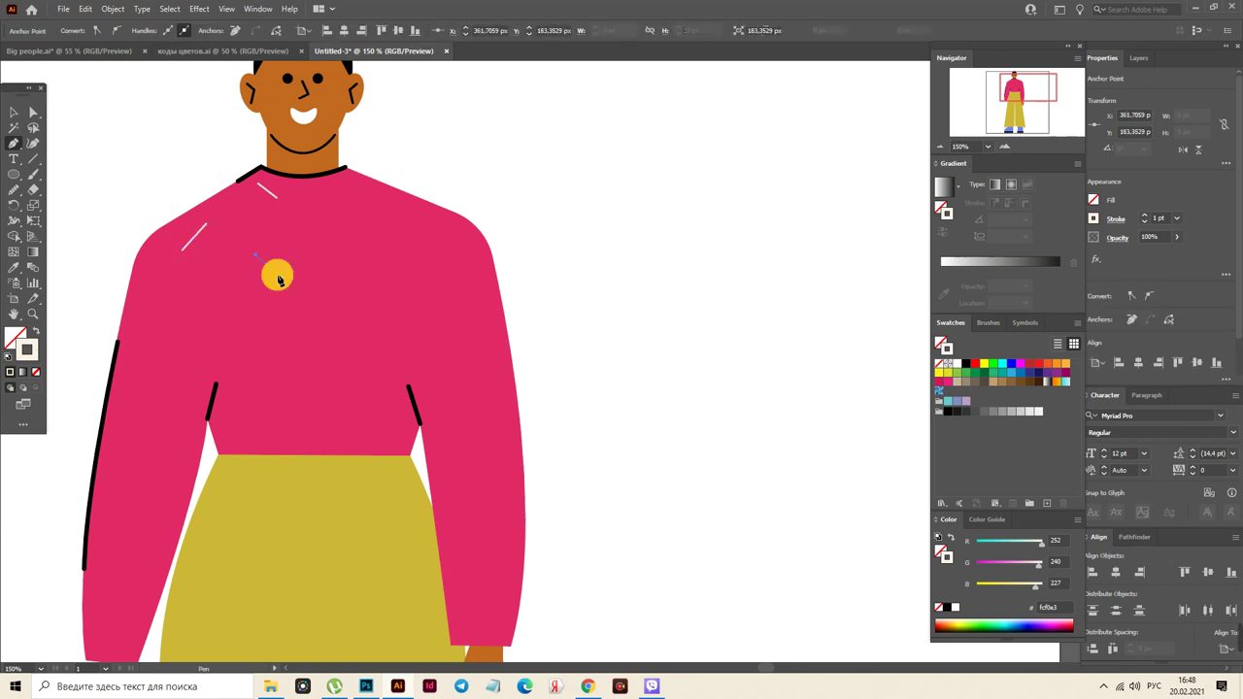
Draw separate cream dashes at varied angles on the left side of the chest and down the left sleeve
{"action": "left_click", "coordinate": [256, 256]}
{"action": "left_click", "coordinate": [292, 284]}
{"action": "left_click", "coordinate": [190, 313]}
{"action": "left_click", "coordinate": [155, 345]}
{"action": "left_click", "coordinate": [136, 401]}
{"action": "left_click", "coordinate": [165, 443]}
{"action": "left_click", "coordinate": [143, 488]}
{"action": "left_click", "coordinate": [109, 522]}
{"action": "left_click", "coordinate": [136, 606]}
{"action": "left_click", "coordinate": [105, 575]}
Scatter cream dashes at varied angles over the middle, upper right and lower part of the sweater's torso
{"action": "scroll", "coordinate": [97, 437], "scroll_direction": "down", "scroll_amount": 1}
{"action": "left_click", "coordinate": [14, 143]}
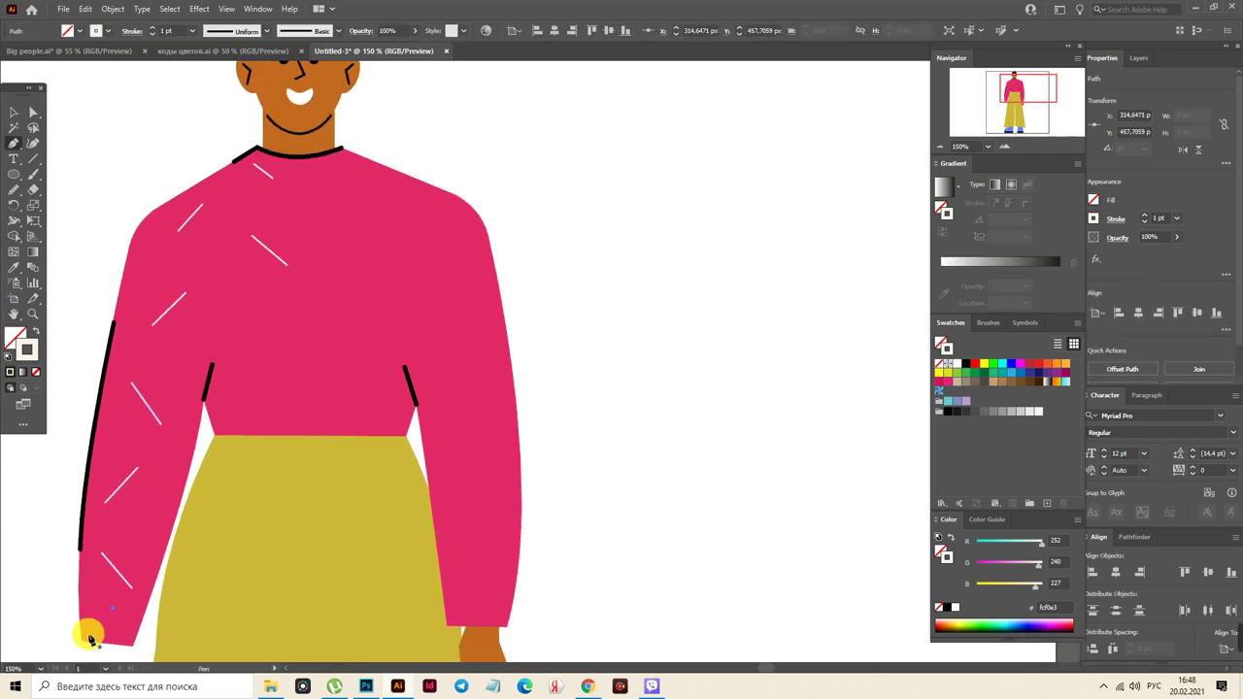
{"action": "left_click", "coordinate": [232, 305]}
{"action": "left_click", "coordinate": [255, 343]}
{"action": "left_click", "coordinate": [348, 215]}
{"action": "left_click", "coordinate": [386, 198]}
{"action": "left_click", "coordinate": [394, 242]}
{"action": "left_click", "coordinate": [434, 264]}
{"action": "left_click", "coordinate": [352, 294]}
{"action": "left_click", "coordinate": [391, 327]}
{"action": "left_click", "coordinate": [251, 418]}
{"action": "left_click", "coordinate": [290, 392]}
Draw four cream dashes in alternating directions down the right sleeve
{"action": "left_click", "coordinate": [443, 310]}
{"action": "left_click", "coordinate": [487, 343]}
{"action": "left_click", "coordinate": [476, 382]}
{"action": "left_click", "coordinate": [451, 433]}
{"action": "left_click", "coordinate": [476, 474]}
{"action": "left_click", "coordinate": [501, 516]}
{"action": "left_click", "coordinate": [483, 542]}
{"action": "left_click", "coordinate": [448, 582]}
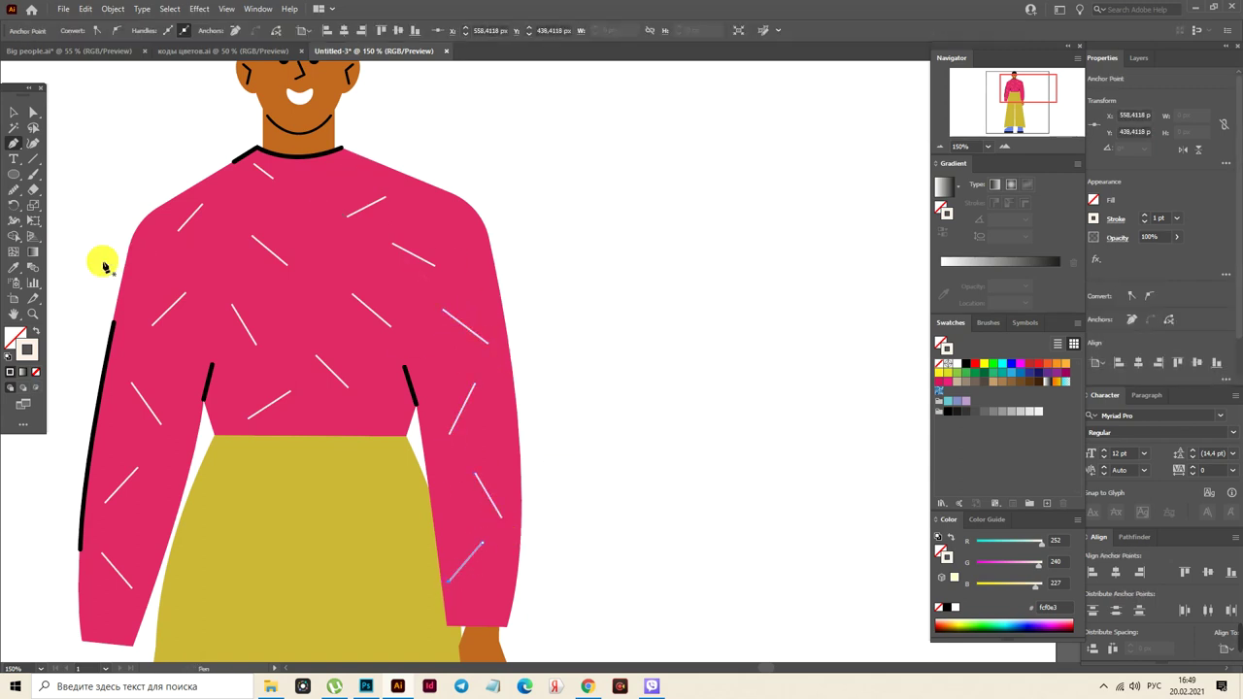
Draw a cream dash on the right shoulder and shift nearby dashes on the right chest to even out the spacing
{"action": "left_click", "coordinate": [437, 205]}
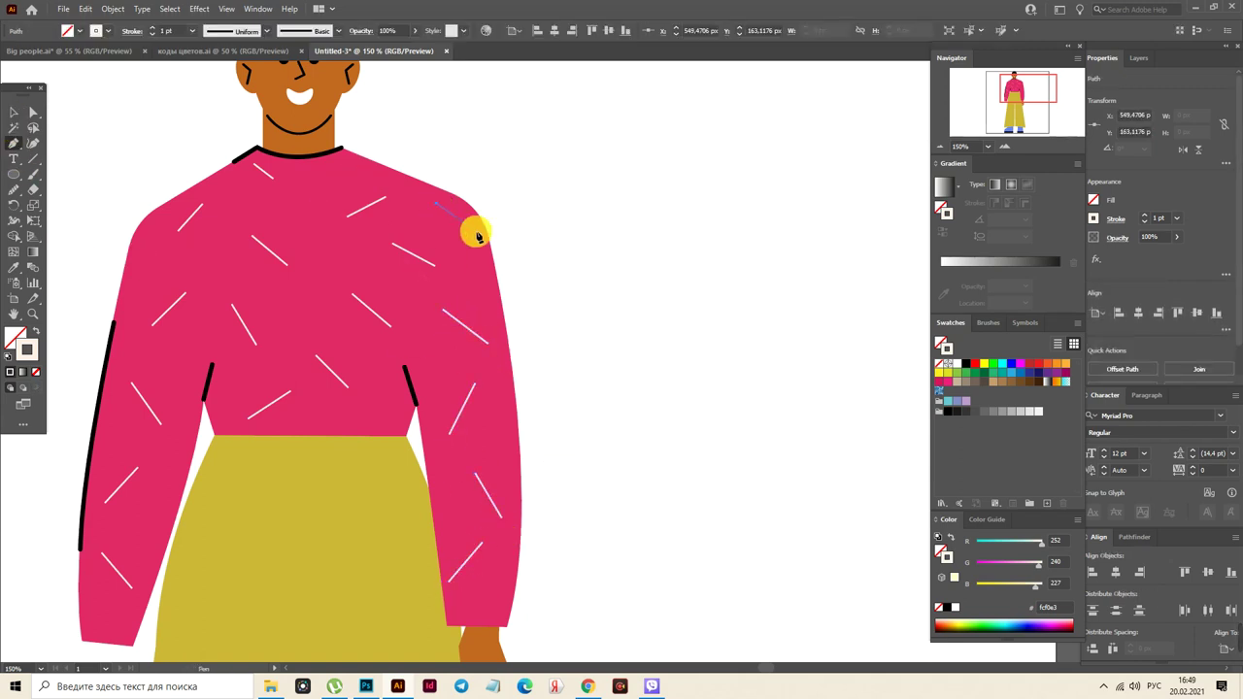
{"action": "left_click", "coordinate": [477, 235]}
{"action": "left_click", "coordinate": [13, 113]}
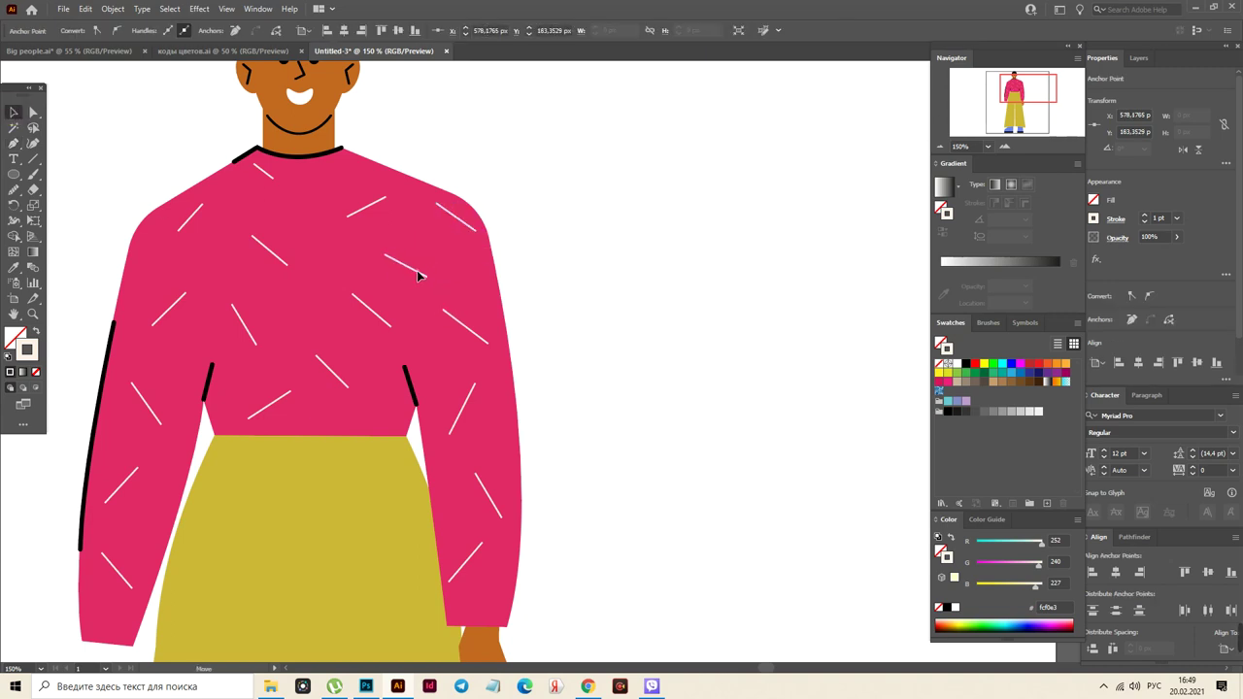
{"action": "left_click", "coordinate": [362, 199]}
{"action": "left_click", "coordinate": [368, 203]}
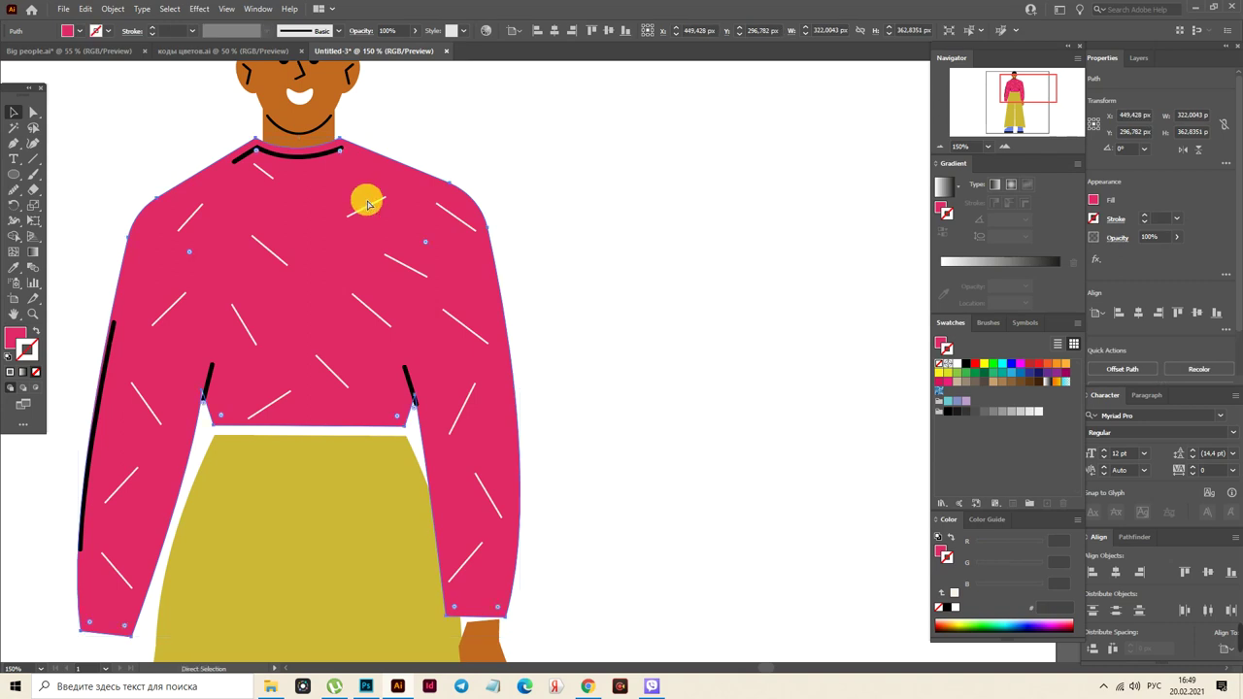
{"action": "left_click", "coordinate": [370, 203]}
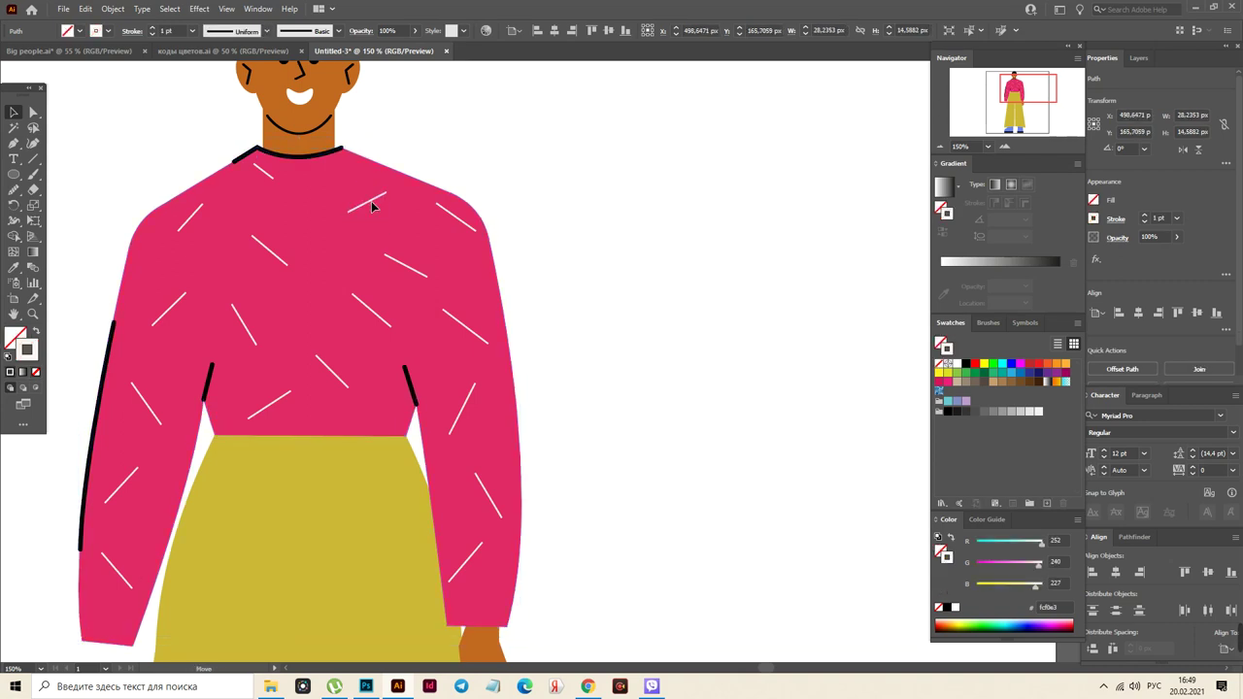
{"action": "mouse_move", "coordinate": [379, 319]}
{"action": "left_mouse_down"}
{"action": "mouse_move", "coordinate": [356, 295]}
{"action": "mouse_move", "coordinate": [372, 304]}
{"action": "left_mouse_up"}
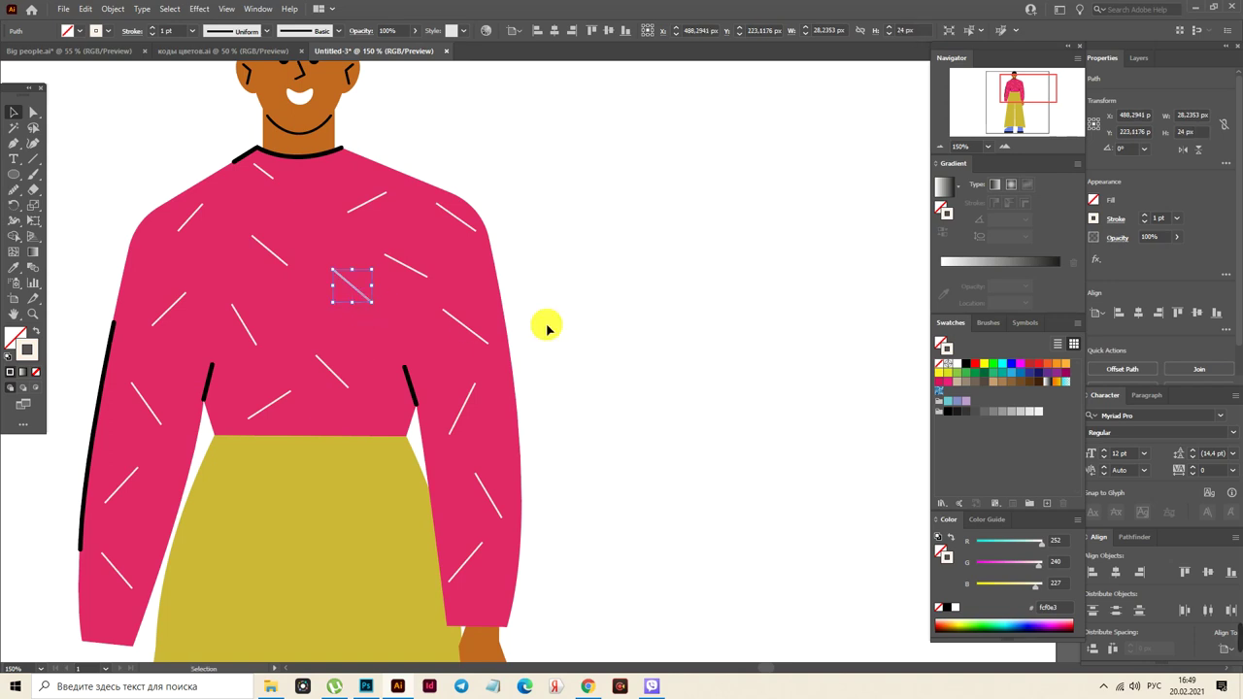
Select all the cream dashes on the torso and sleeves together, leaving out the sweater shape and black contour lines
{"action": "left_click", "coordinate": [117, 575], "text": "shift"}
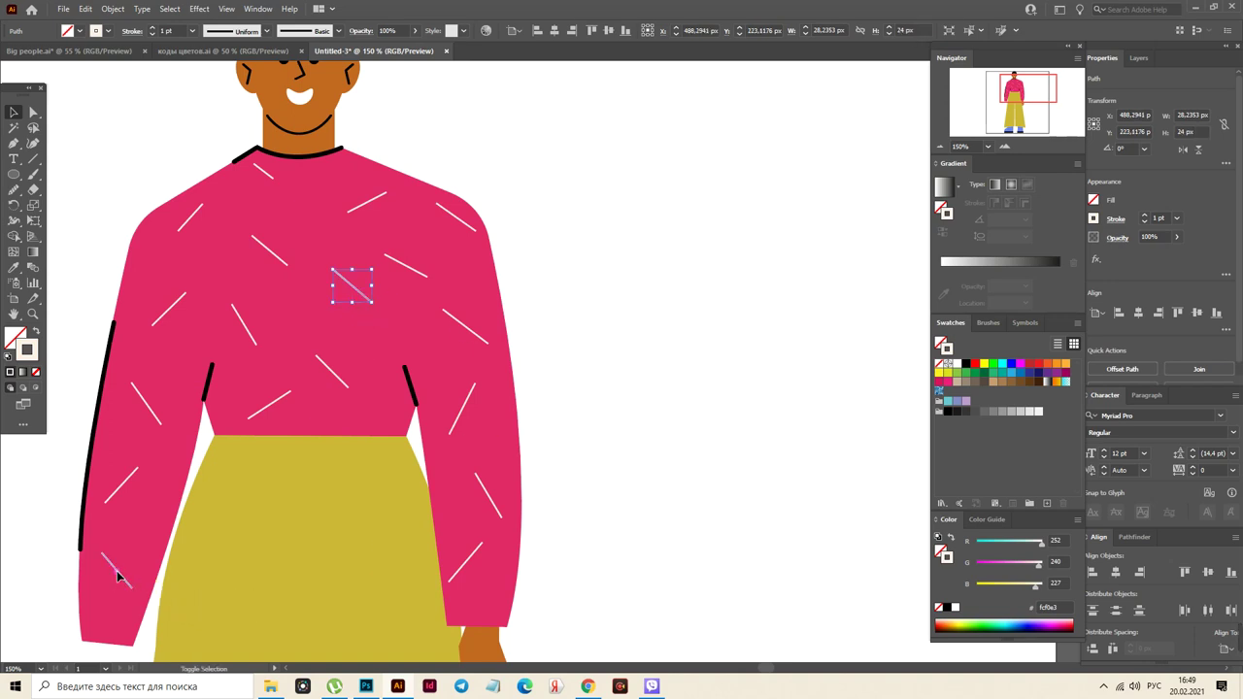
{"action": "left_click", "coordinate": [123, 486], "text": "shift"}
{"action": "left_click", "coordinate": [145, 398], "text": "shift"}
{"action": "left_click", "coordinate": [164, 313], "text": "shift"}
{"action": "left_click", "coordinate": [267, 172], "text": "shift"}
{"action": "left_click", "coordinate": [278, 260], "text": "shift"}
{"action": "left_click", "coordinate": [246, 330], "text": "shift"}
{"action": "left_click", "coordinate": [475, 333], "text": "shift"}
{"action": "left_click", "coordinate": [422, 272], "text": "shift"}
{"action": "left_click", "coordinate": [453, 215], "text": "shift"}
{"action": "left_click", "coordinate": [474, 383], "text": "shift"}
{"action": "left_click", "coordinate": [487, 491], "text": "shift"}
{"action": "left_click", "coordinate": [467, 568], "text": "shift"}
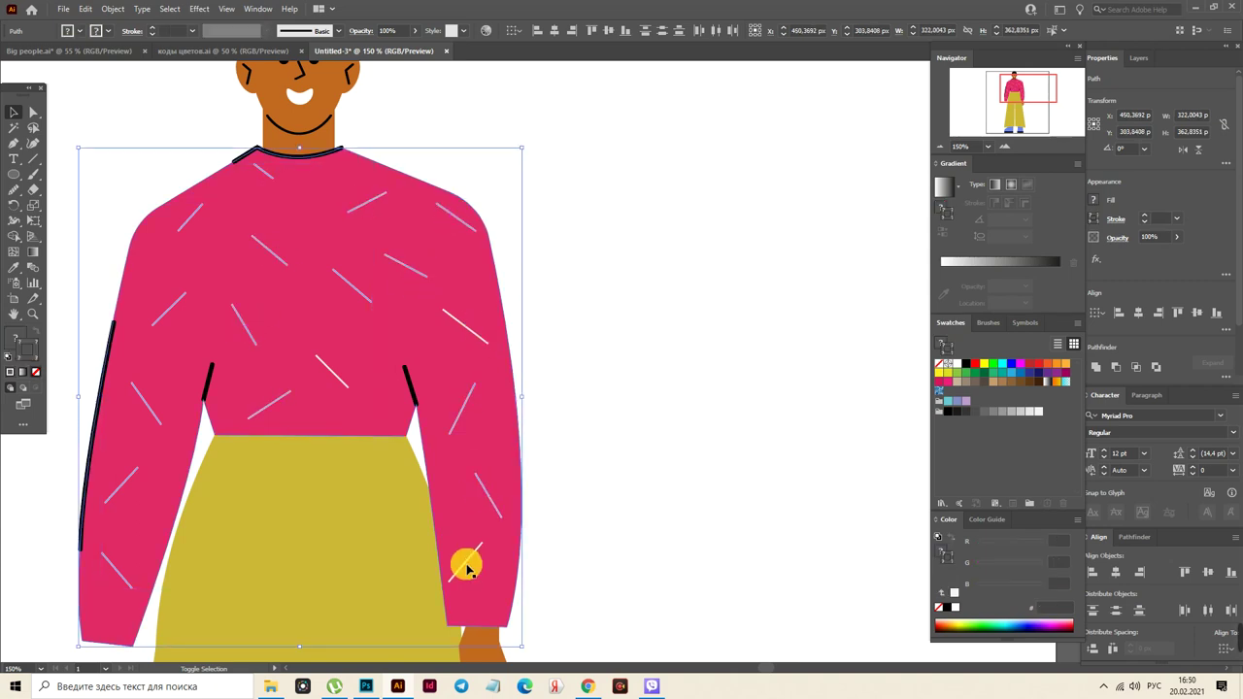
{"action": "left_click", "coordinate": [337, 331], "text": "shift"}
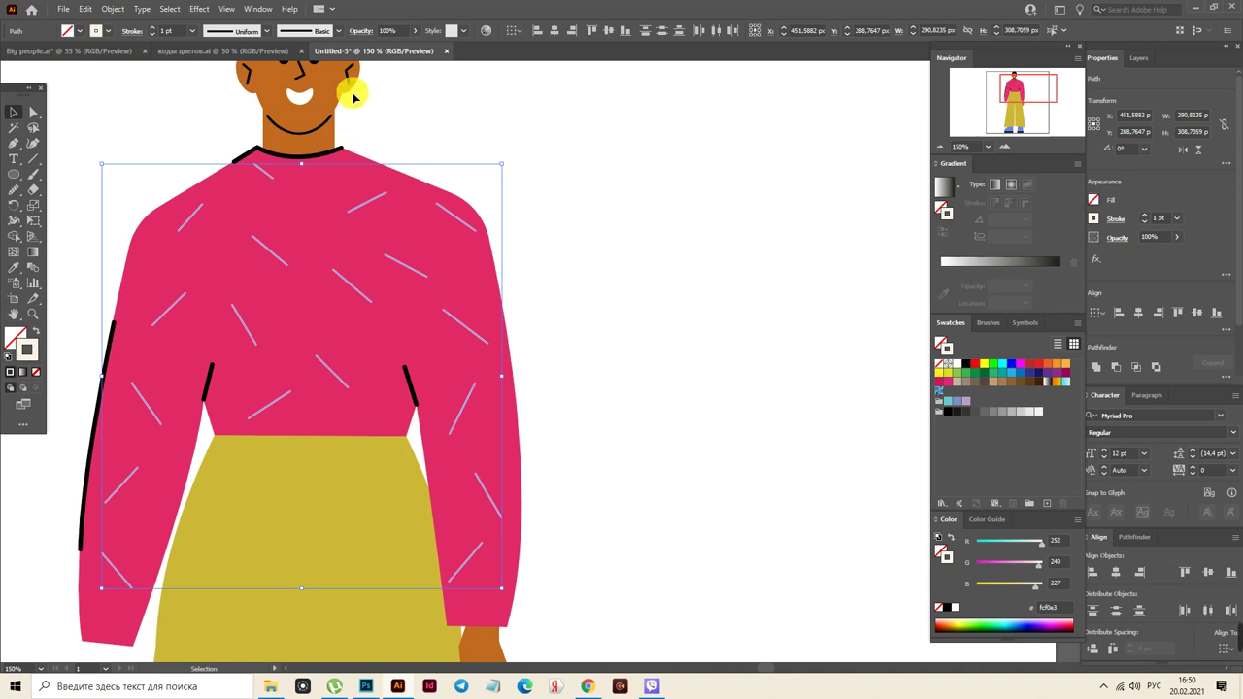
Apply a Zig Zag effect to the dashes with relative size 10%, 4 ridges and smooth points, plus the 3 pt. Round brush
{"action": "left_click", "coordinate": [199, 9]}
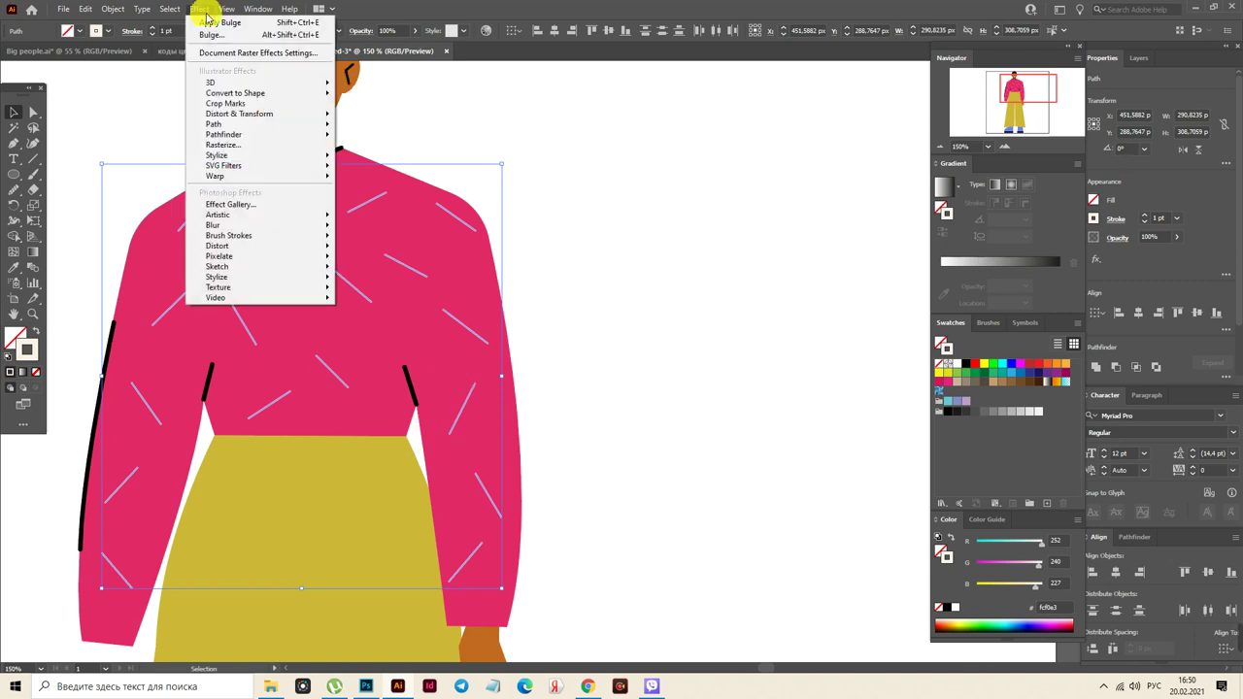
{"action": "mouse_move", "coordinate": [280, 124]}
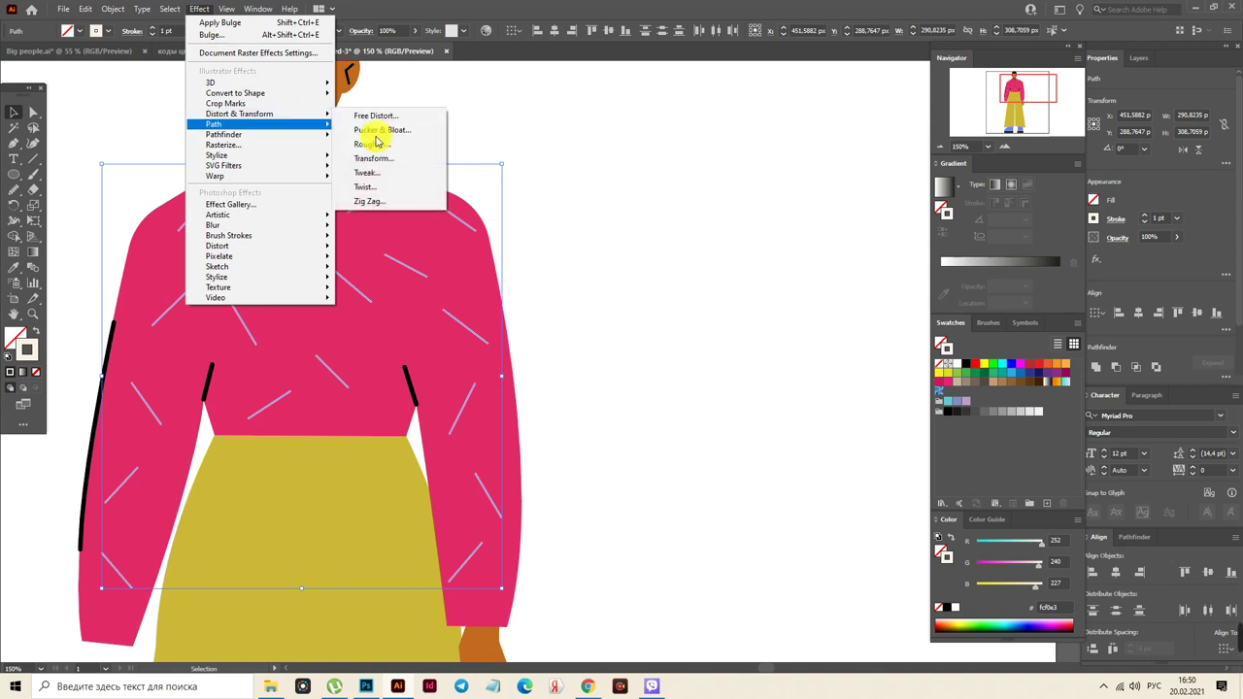
{"action": "left_click", "coordinate": [405, 202]}
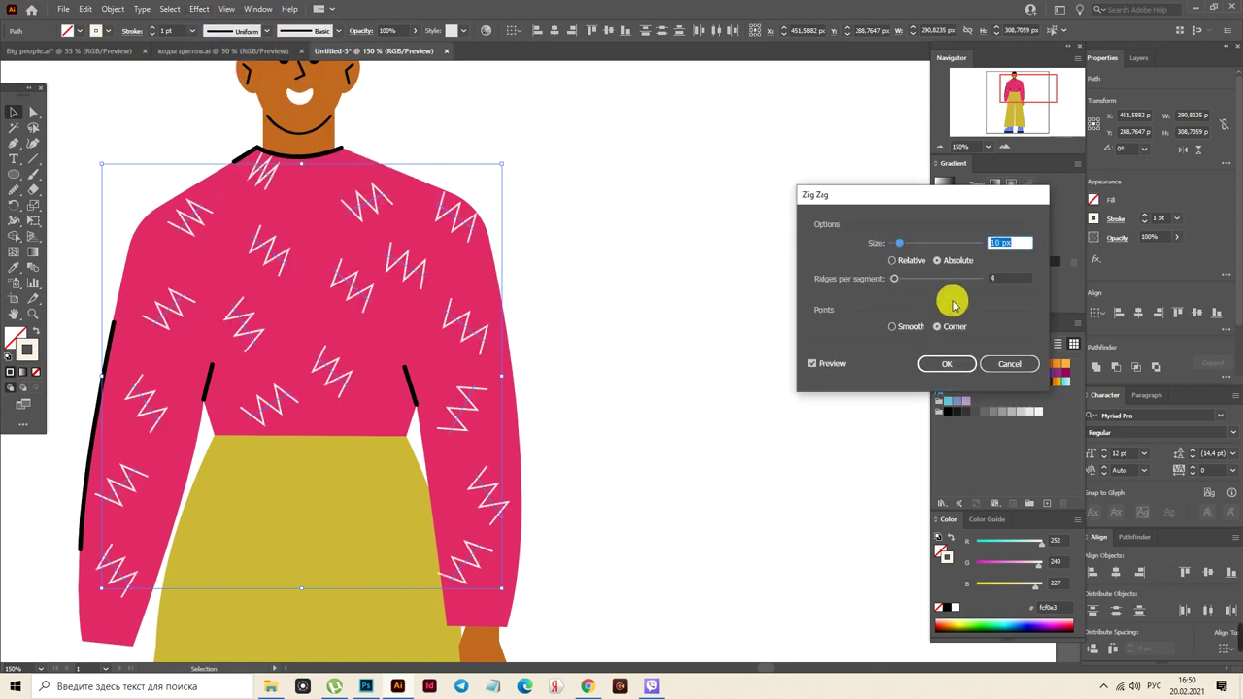
{"action": "left_click", "coordinate": [908, 327]}
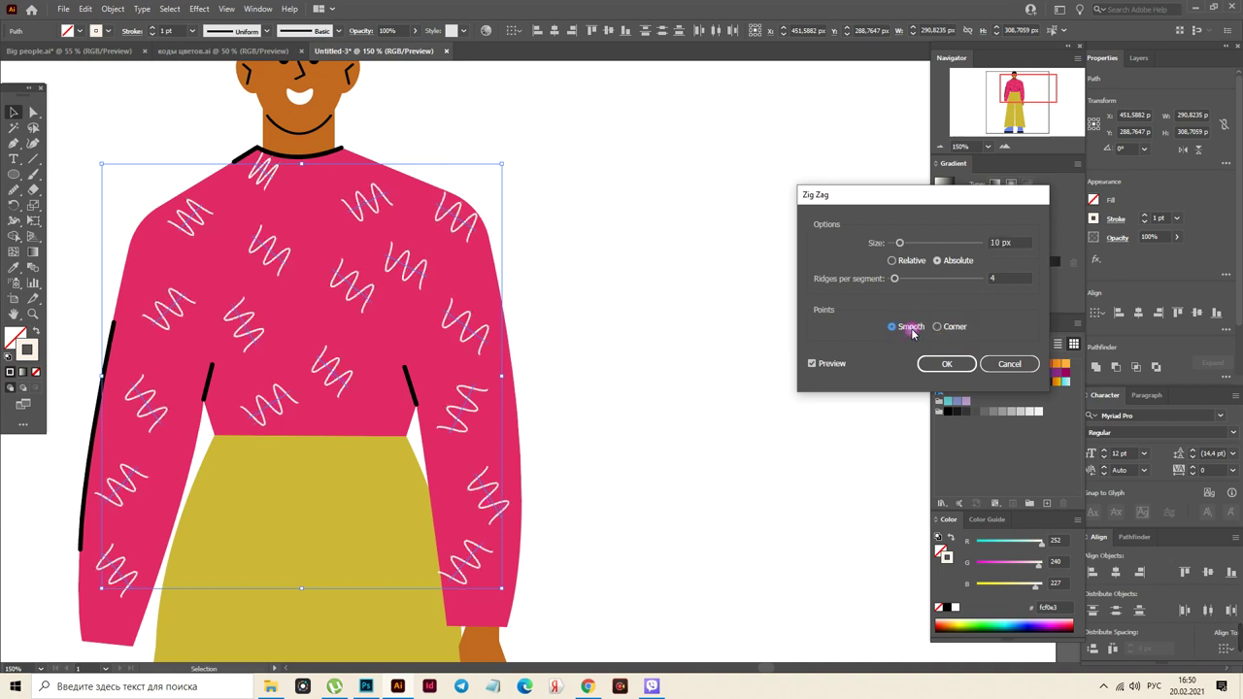
{"action": "left_click", "coordinate": [911, 261]}
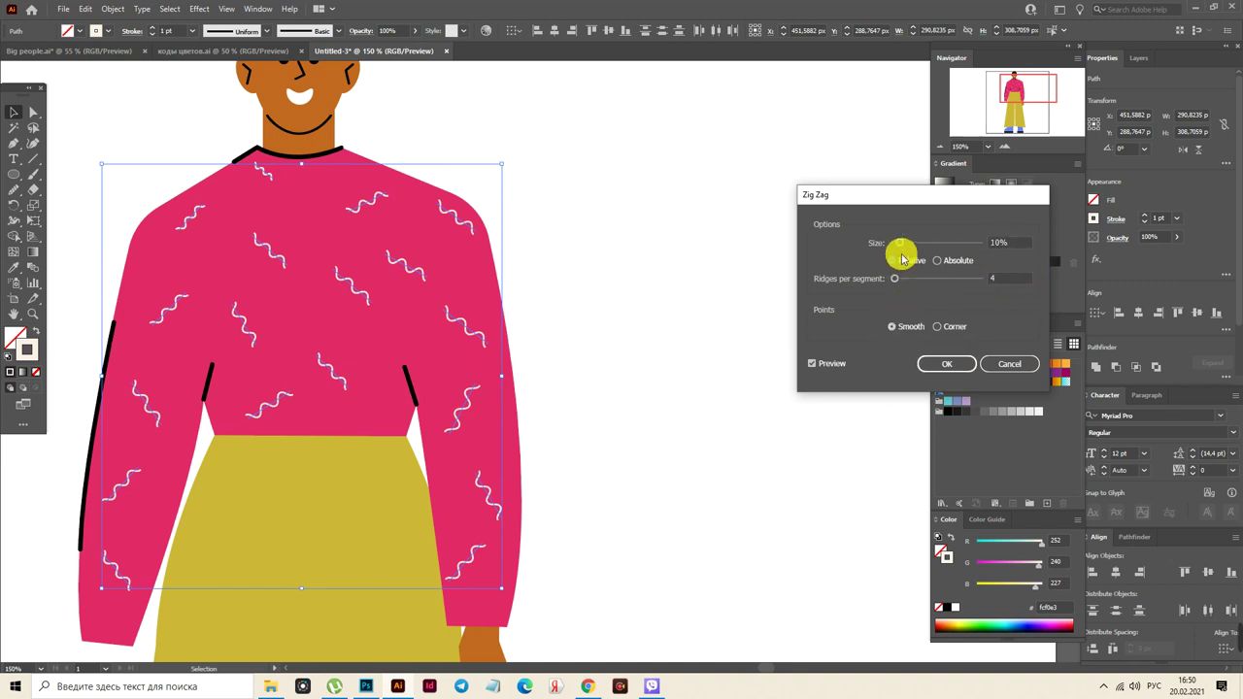
{"action": "left_click", "coordinate": [956, 363]}
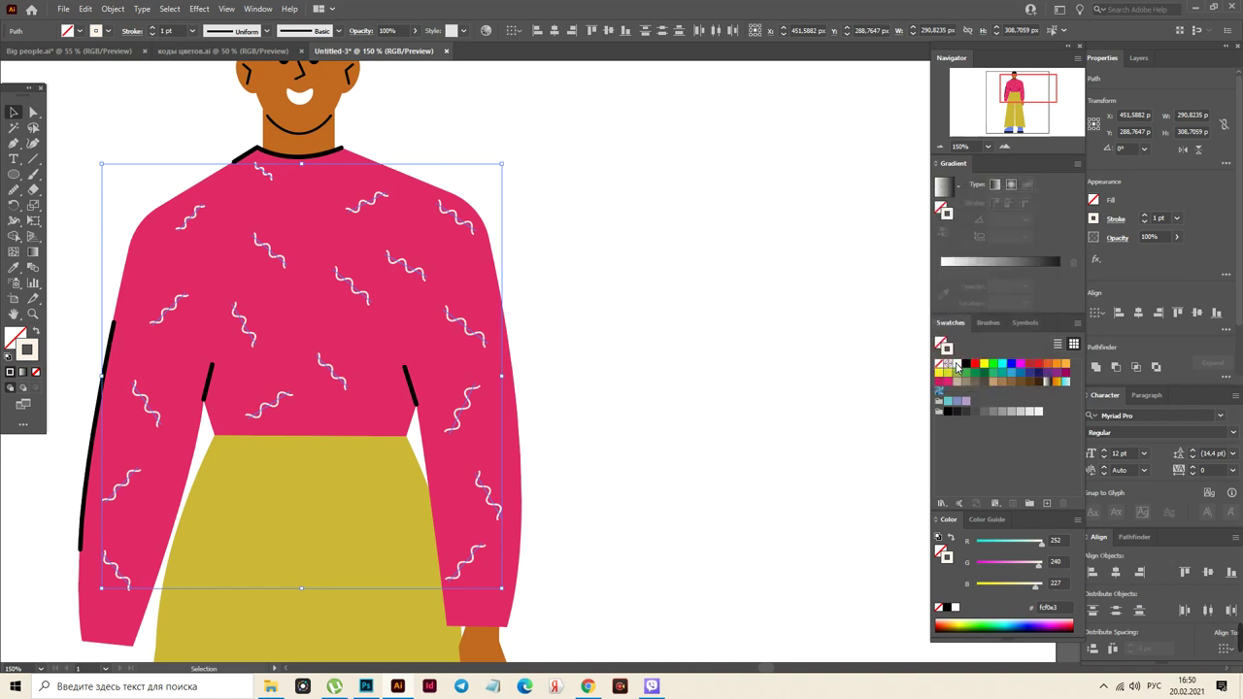
{"action": "left_click", "coordinate": [988, 323]}
{"action": "left_click", "coordinate": [946, 348]}
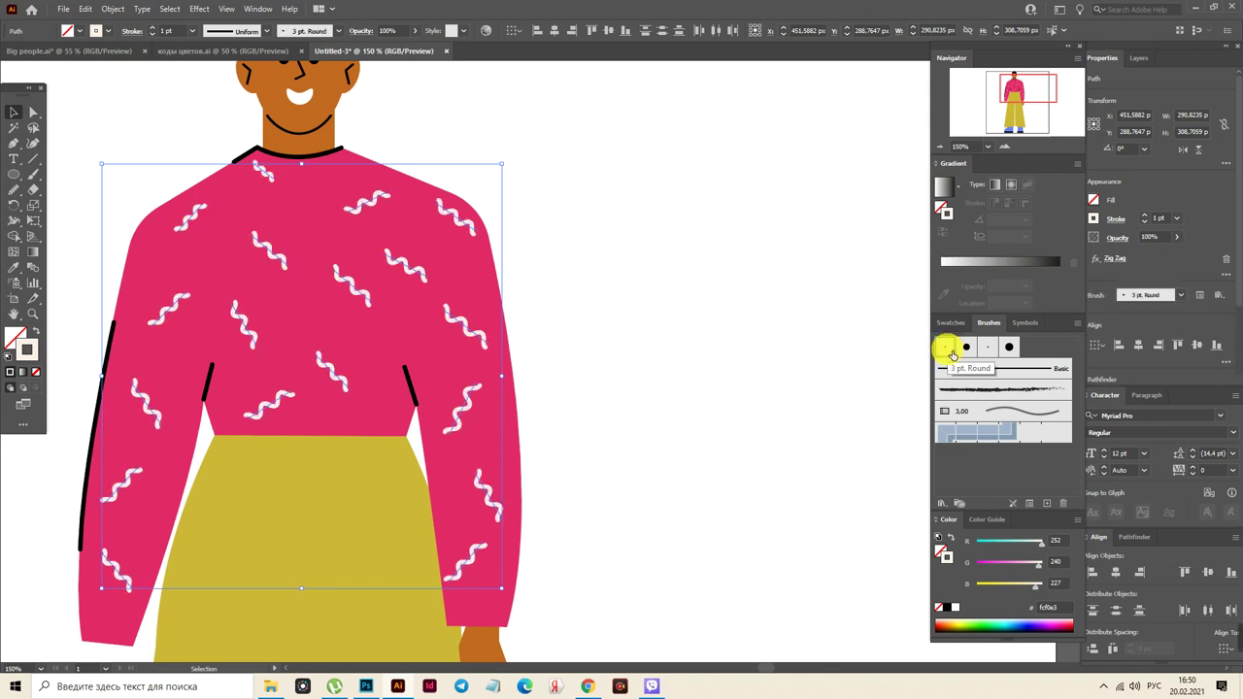
Expand the appearance of the wavy cream lines, group them, and deselect
{"action": "left_click", "coordinate": [114, 10]}
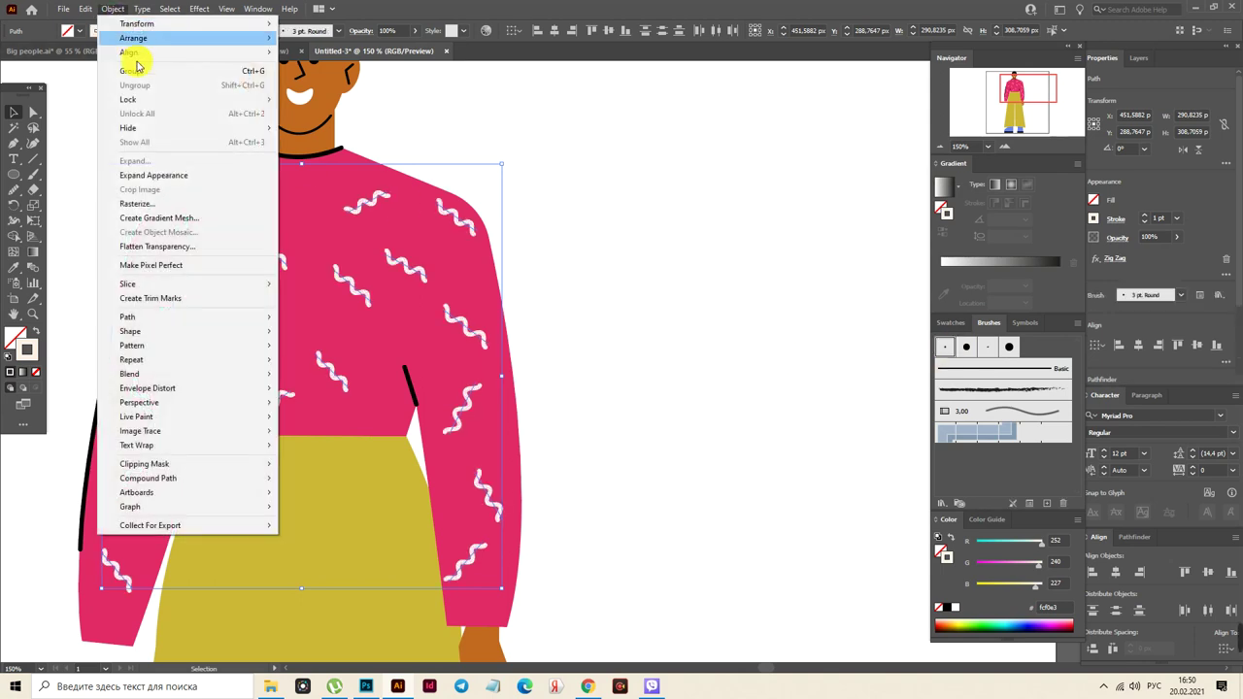
{"action": "left_click", "coordinate": [229, 172]}
{"action": "key", "text": "a"}
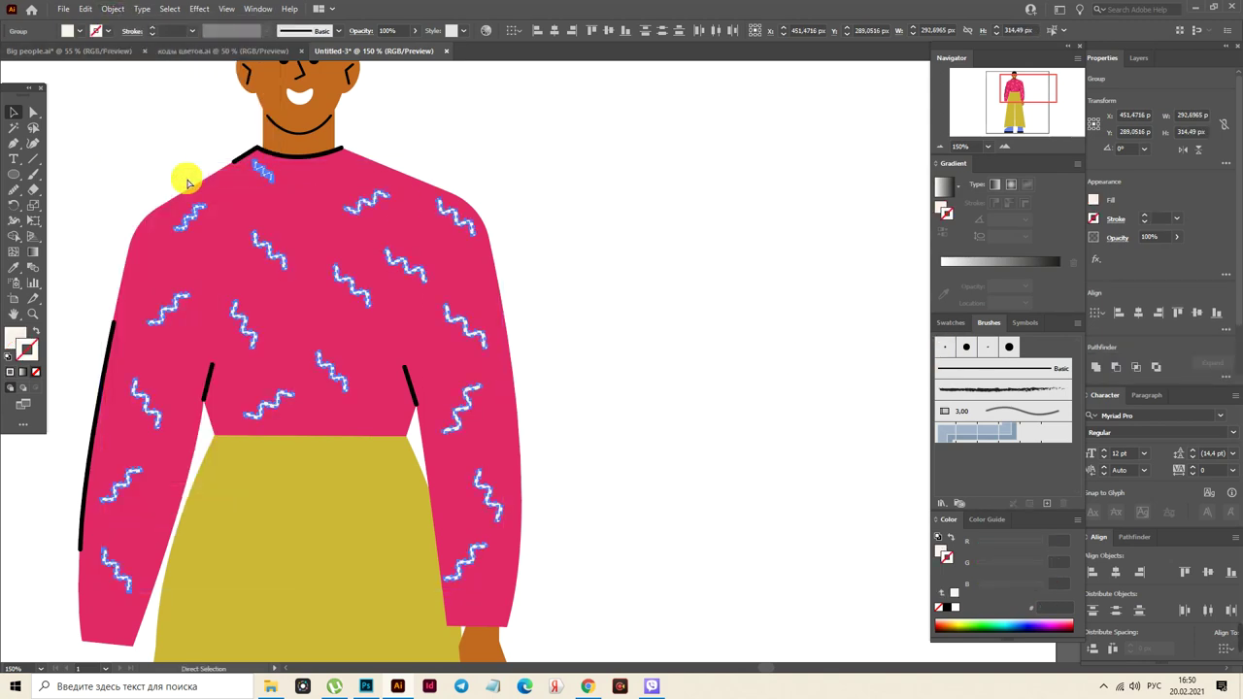
{"action": "key", "text": "v"}
{"action": "key", "text": "ctrl+g"}
{"action": "left_click", "coordinate": [632, 341]}
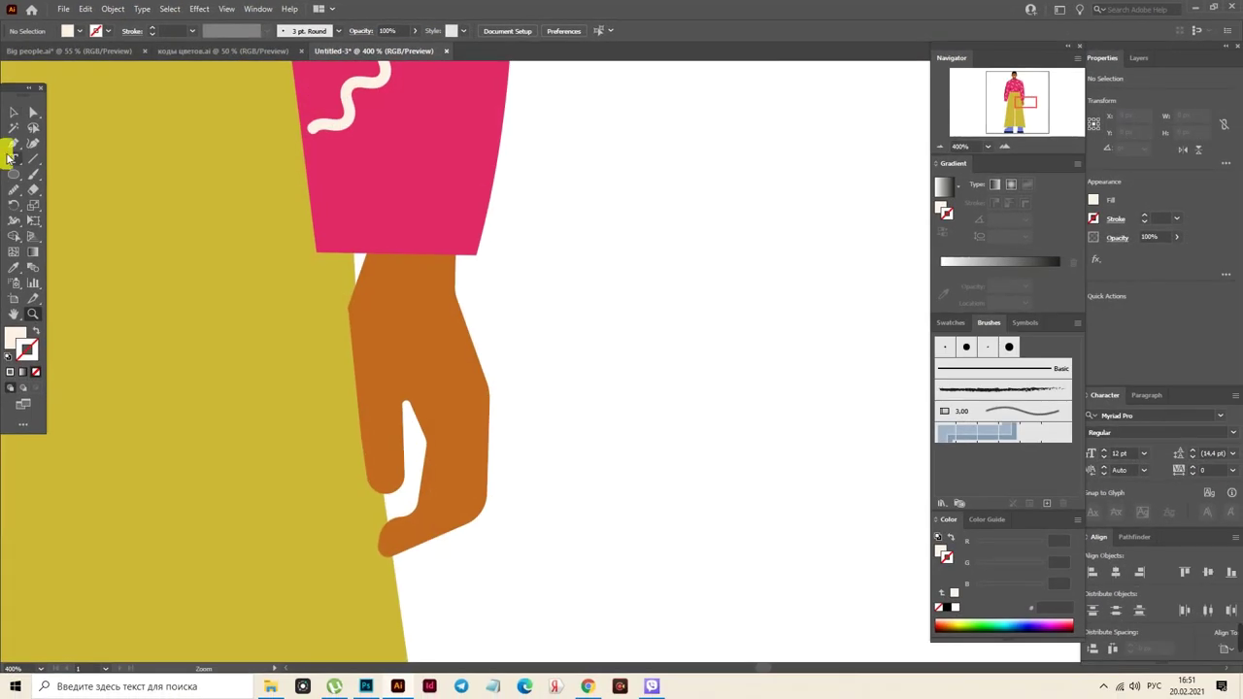
Round the skirt-side corner of the right hand just below the sleeve to a radius of about 12 px
{"action": "left_click", "coordinate": [34, 117]}
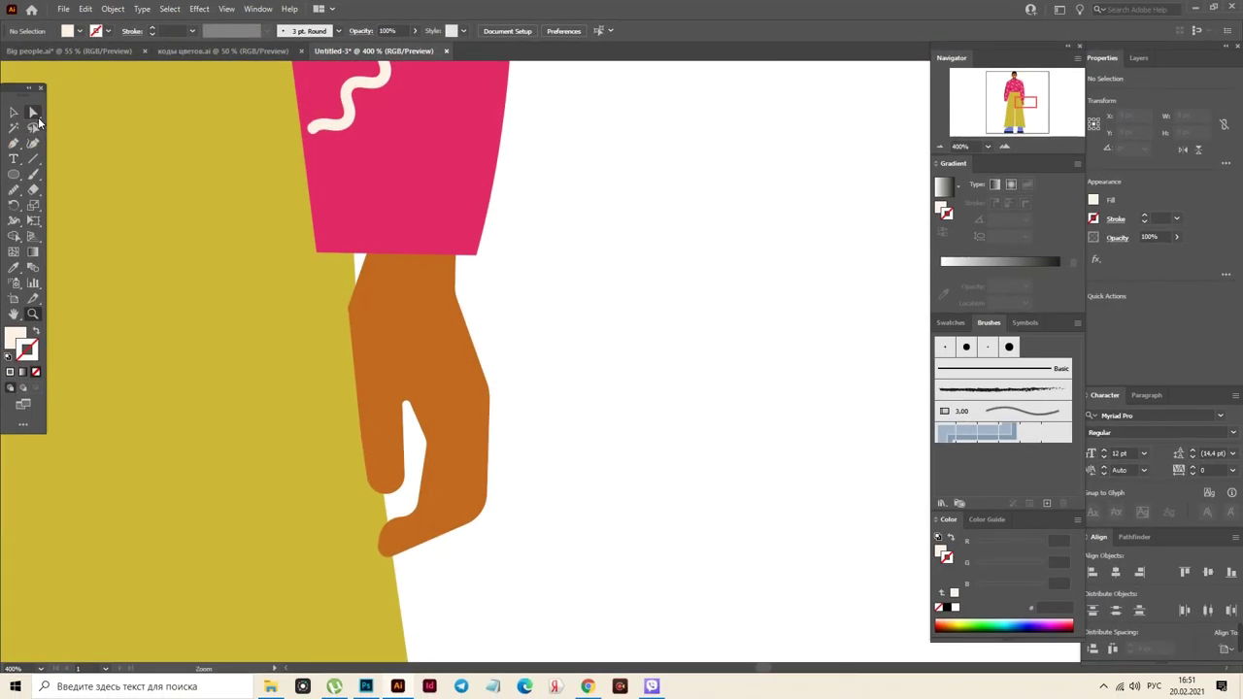
{"action": "left_click", "coordinate": [360, 316]}
{"action": "left_click", "coordinate": [348, 308]}
{"action": "left_click", "coordinate": [363, 311]}
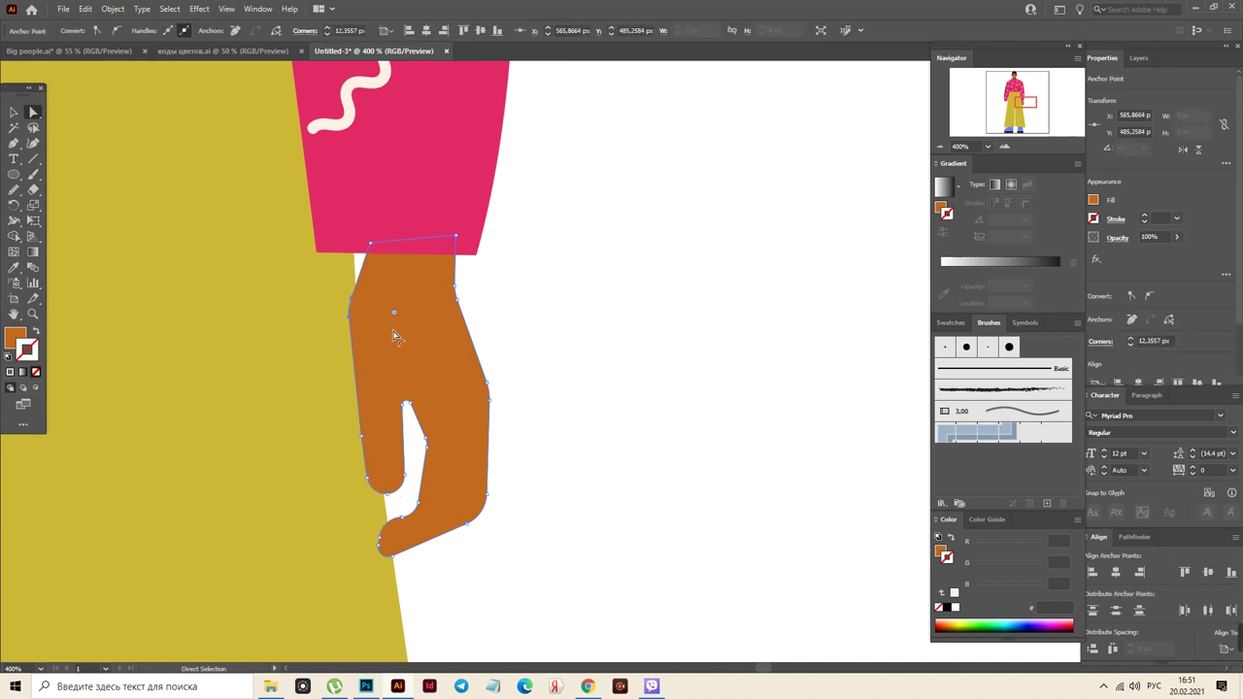
{"action": "left_click", "coordinate": [14, 112]}
{"action": "left_click", "coordinate": [493, 364]}
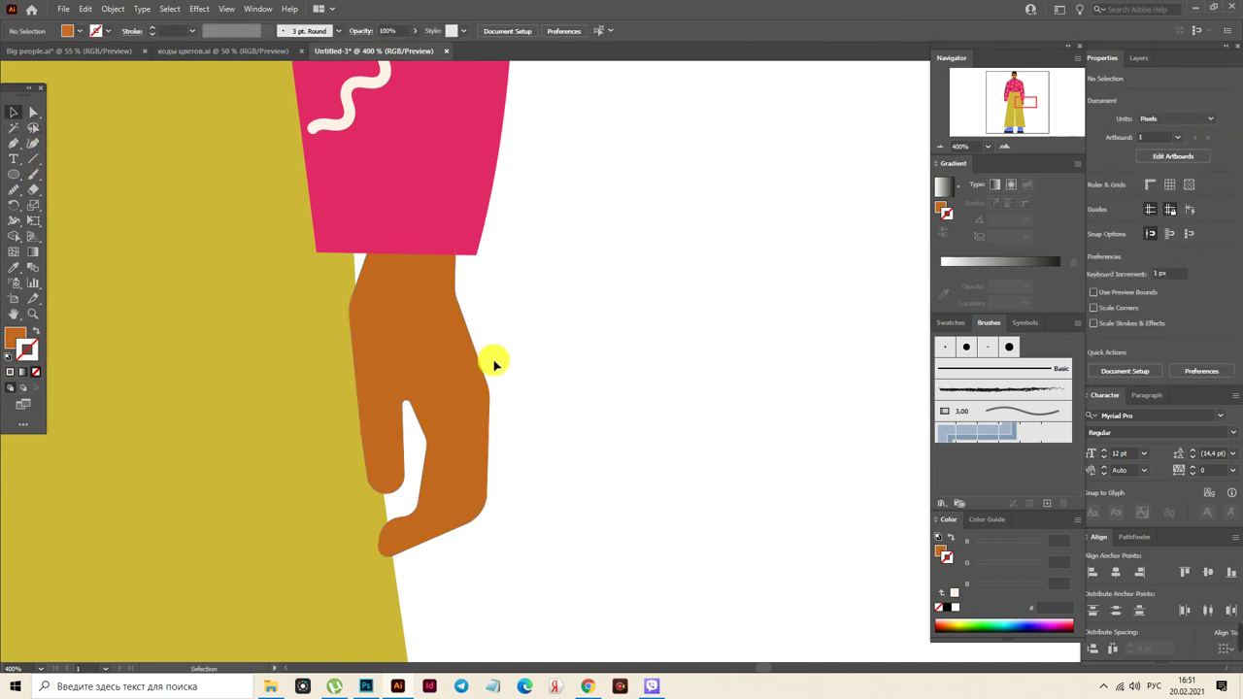
With a black stroke and no fill, trace the skirt-side edge of the right hand from the wrist down the finger using the Pen tool
{"action": "left_click", "coordinate": [21, 340]}
{"action": "left_click", "coordinate": [951, 323]}
{"action": "left_click", "coordinate": [966, 364]}
{"action": "left_click", "coordinate": [35, 332]}
{"action": "left_click", "coordinate": [29, 349]}
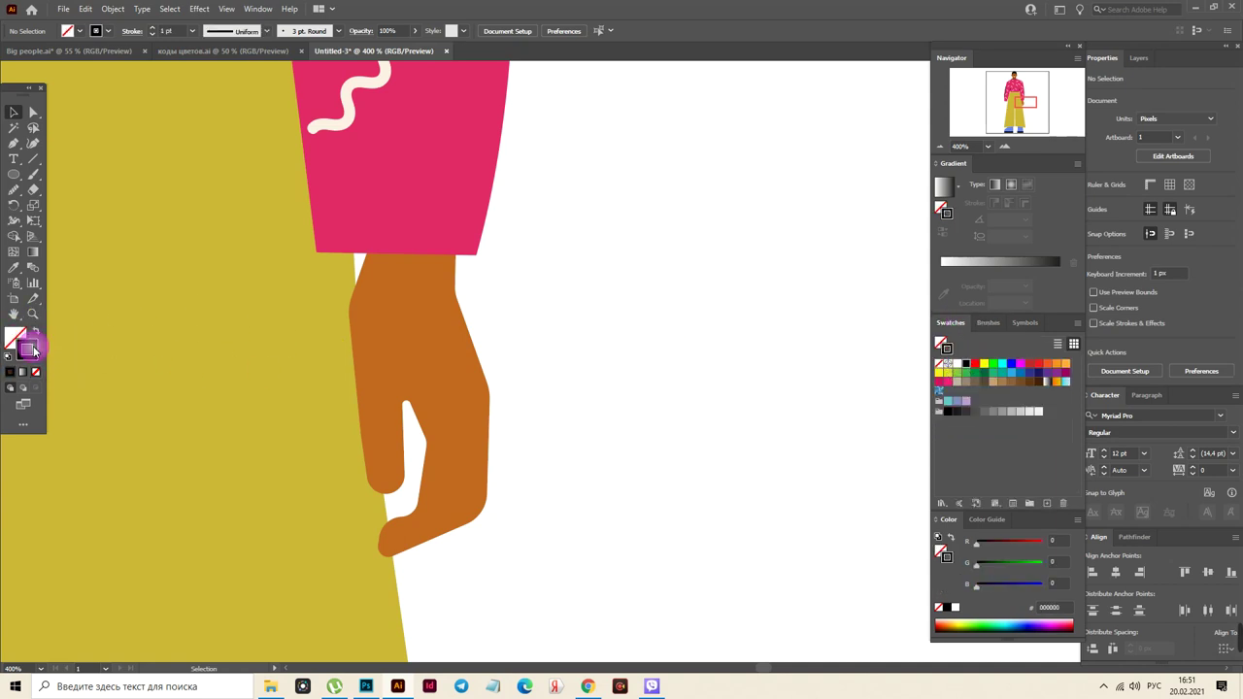
{"action": "left_click", "coordinate": [14, 143]}
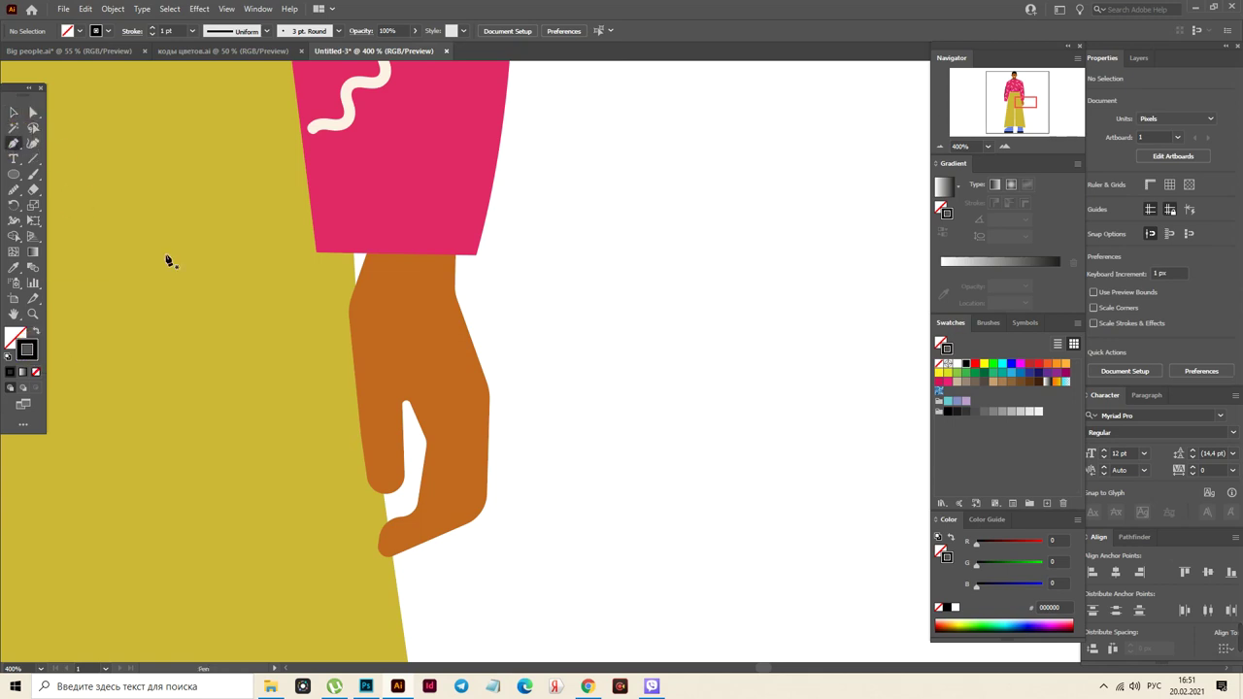
{"action": "left_click", "coordinate": [361, 301]}
{"action": "mouse_move", "coordinate": [369, 416]}
{"action": "left_mouse_down"}
{"action": "mouse_move", "coordinate": [352, 374]}
{"action": "mouse_move", "coordinate": [366, 428]}
{"action": "left_mouse_up"}
{"action": "left_click", "coordinate": [354, 366]}
{"action": "left_click_drag", "start_coordinate": [394, 498], "coordinate": [419, 500]}
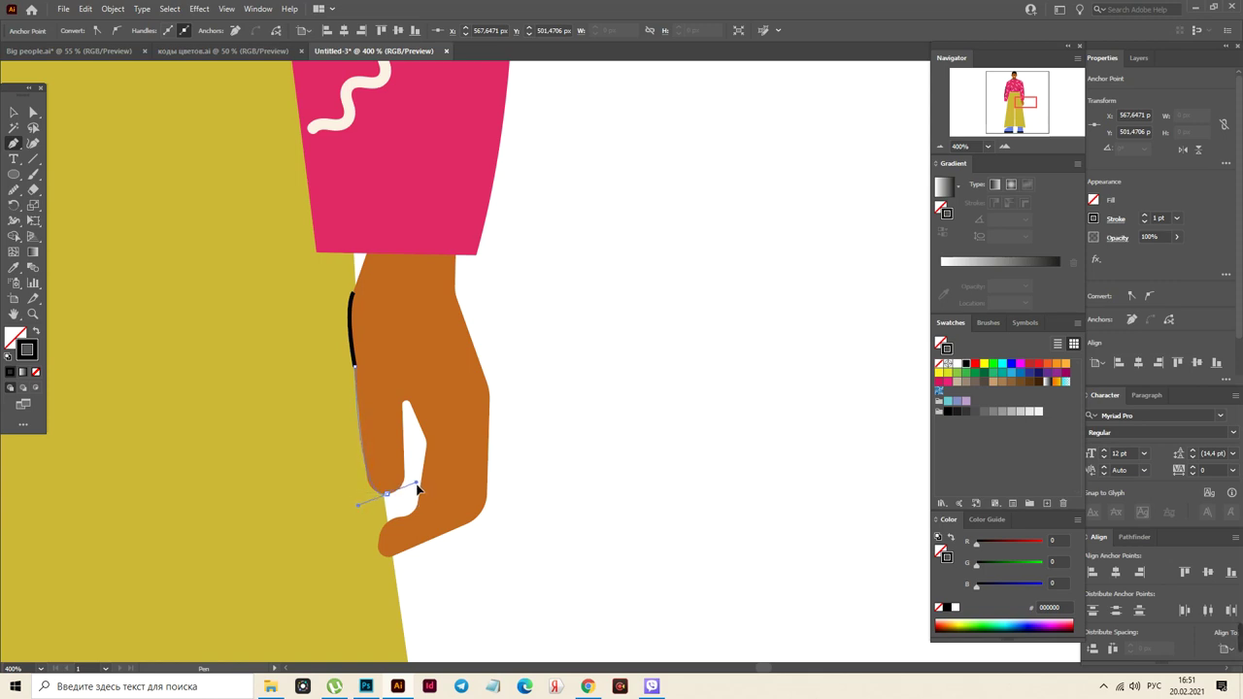
{"action": "left_click_drag", "start_coordinate": [411, 486], "coordinate": [366, 421]}
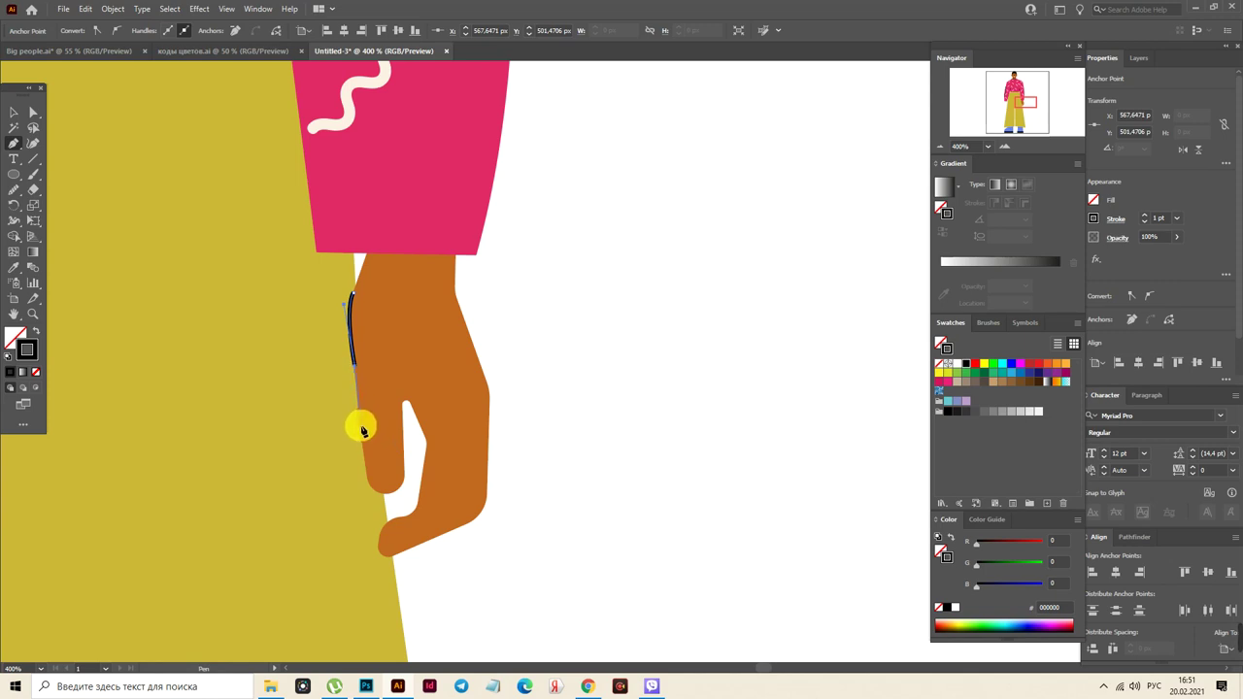
{"action": "left_click", "coordinate": [361, 432]}
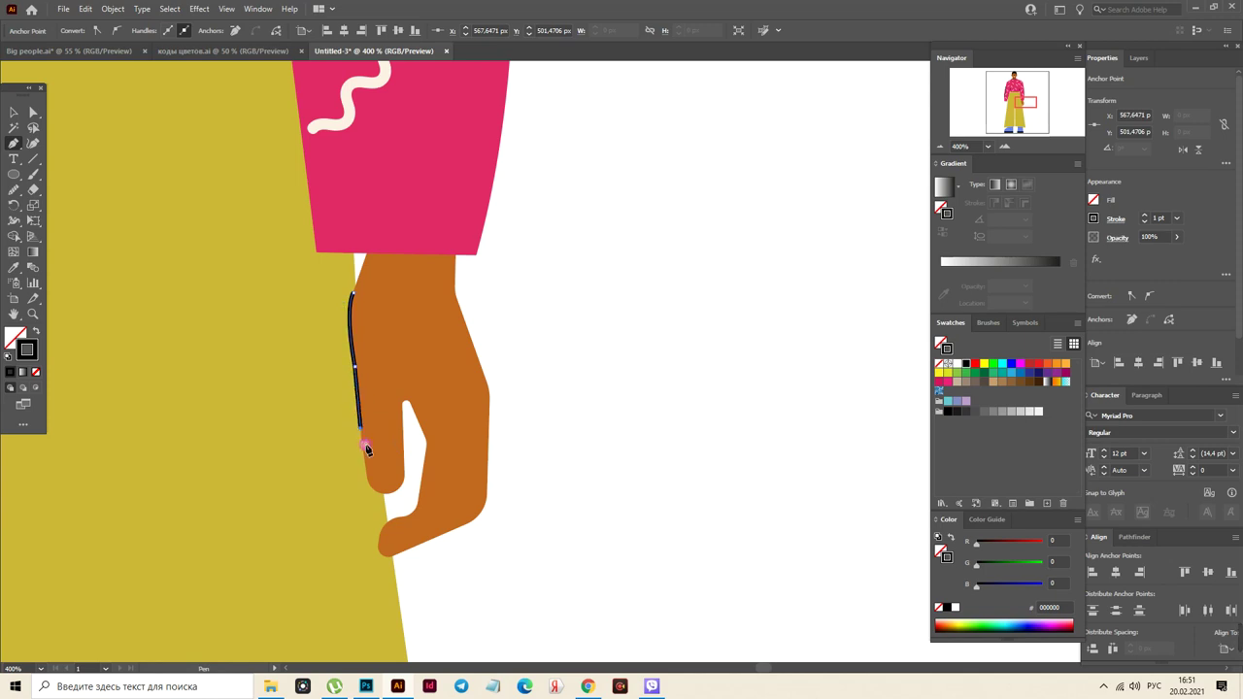
Continue the black contour around the fingertip and up the finger's other side, ending below the gap between the fingers
{"action": "left_click_drag", "start_coordinate": [422, 482], "coordinate": [420, 489]}
{"action": "left_click", "coordinate": [400, 498]}
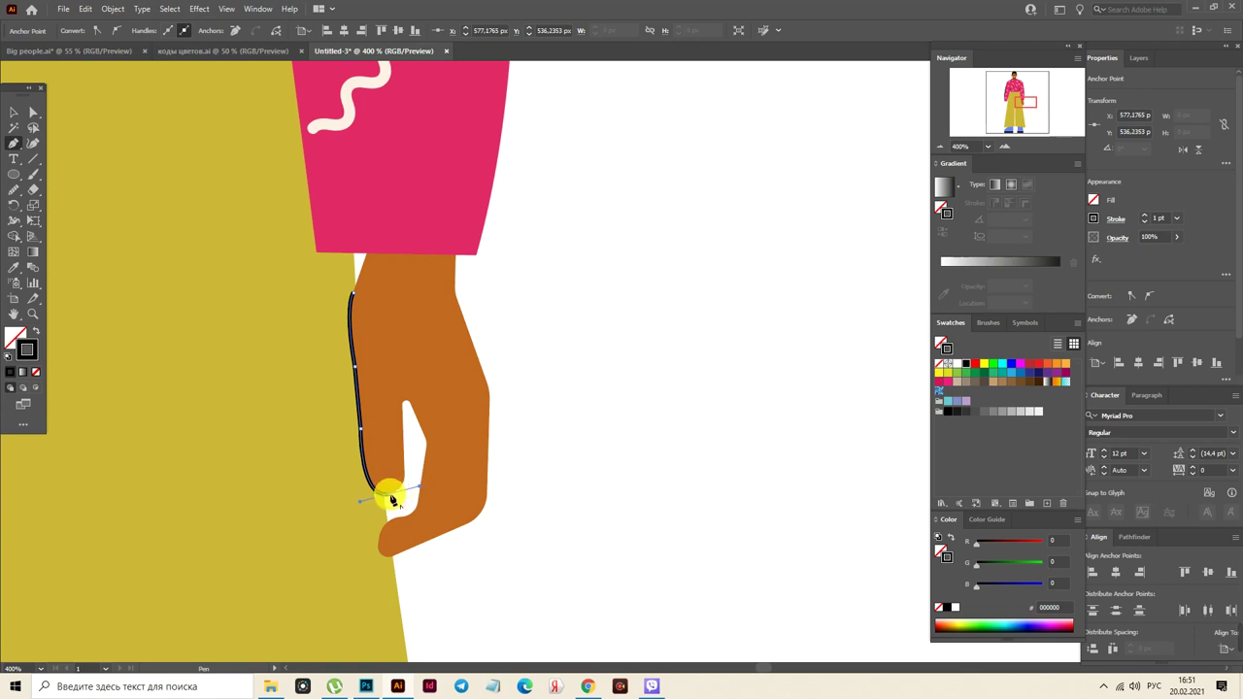
{"action": "left_click", "coordinate": [406, 444]}
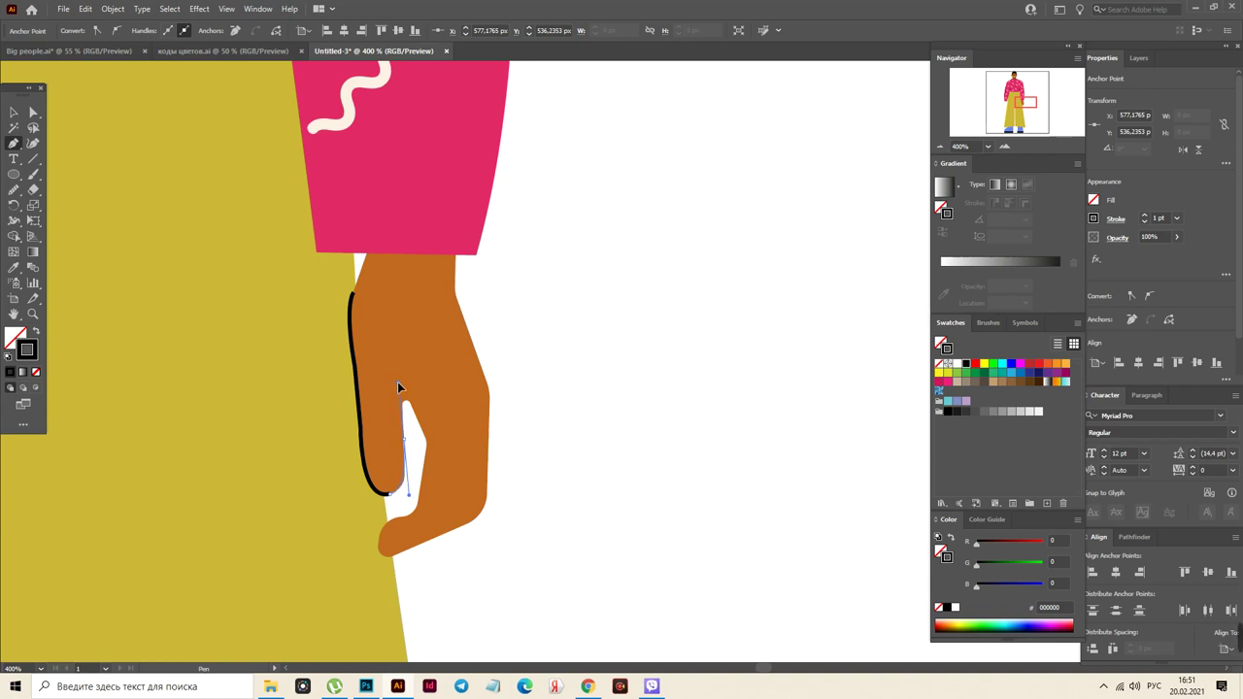
{"action": "left_click", "coordinate": [396, 380]}
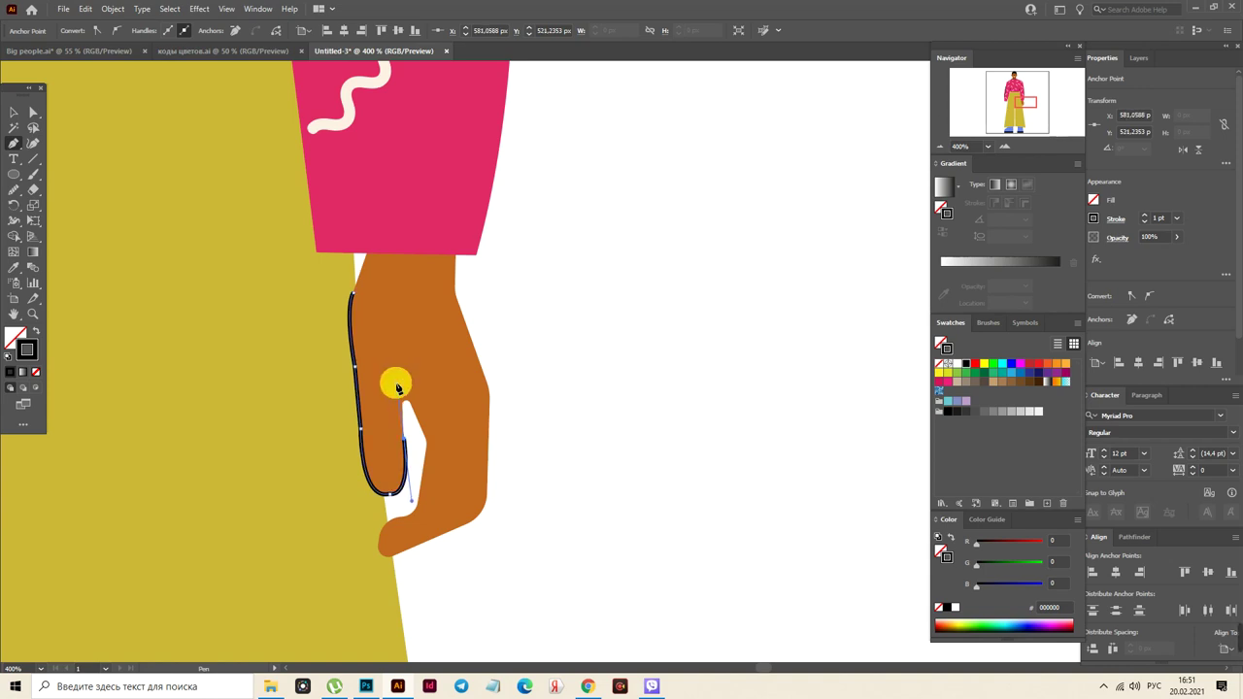
{"action": "left_click", "coordinate": [9, 115]}
{"action": "left_click", "coordinate": [615, 392]}
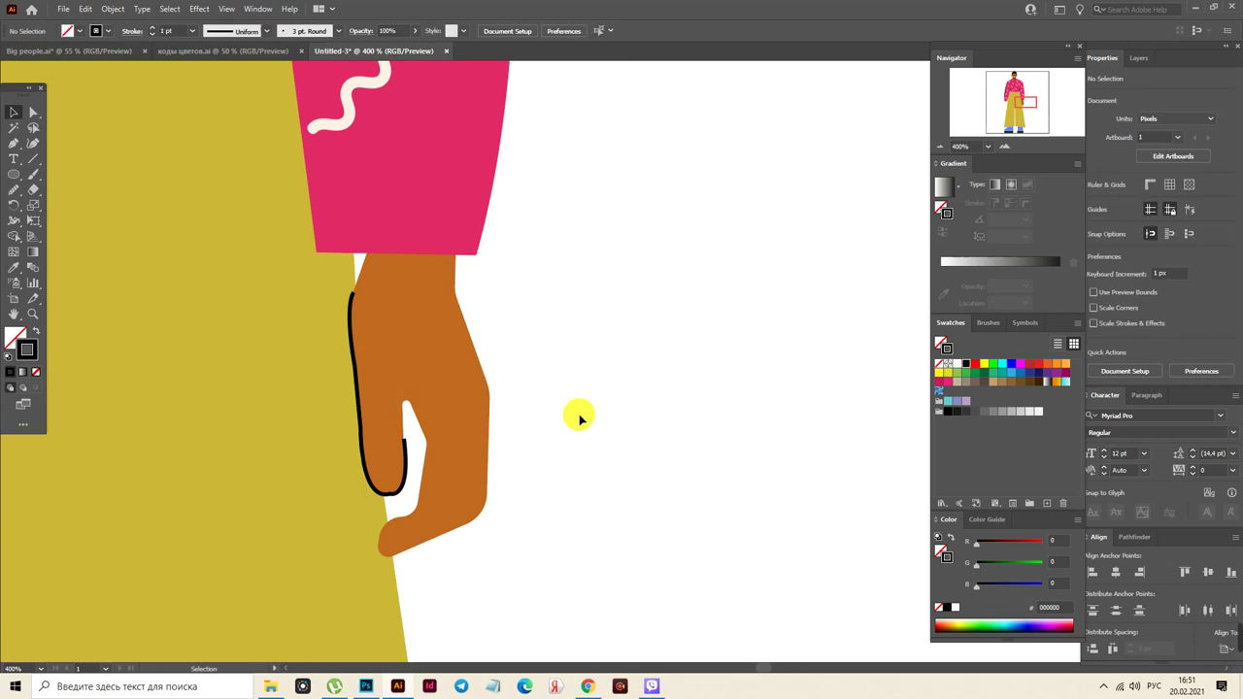
Smooth the black finger contour around the fingertip and along the skirt-side edge of the hand
{"action": "left_click", "coordinate": [395, 497]}
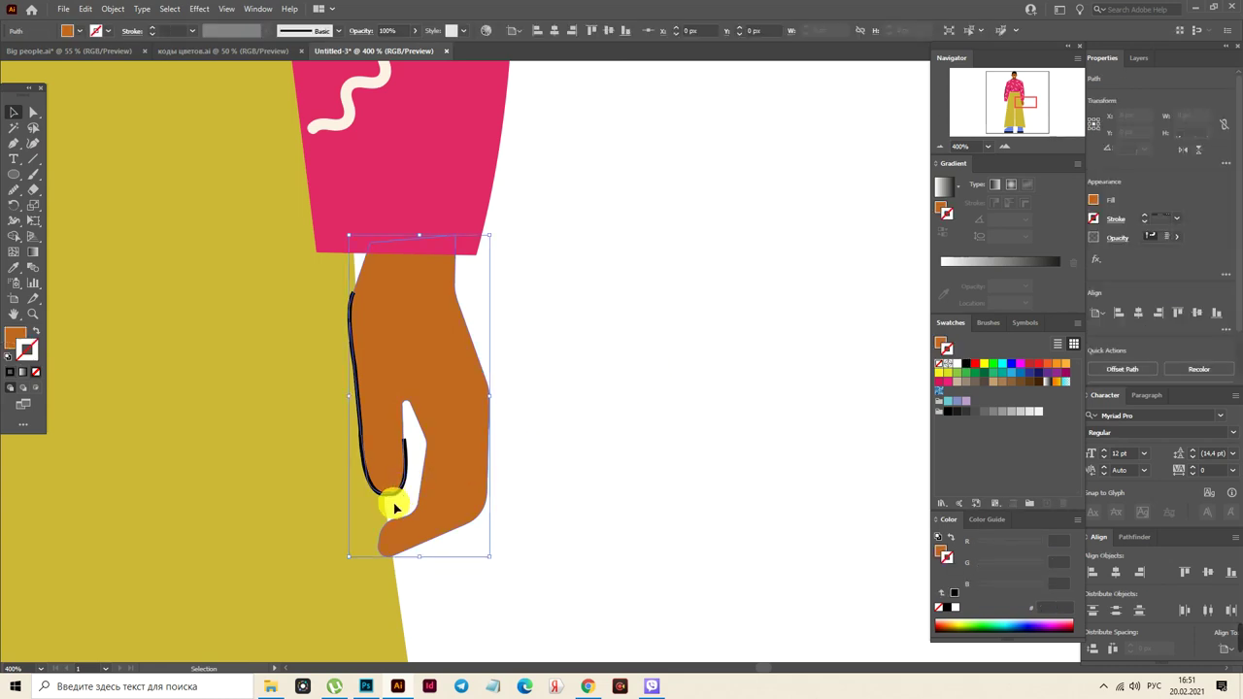
{"action": "left_click", "coordinate": [396, 492]}
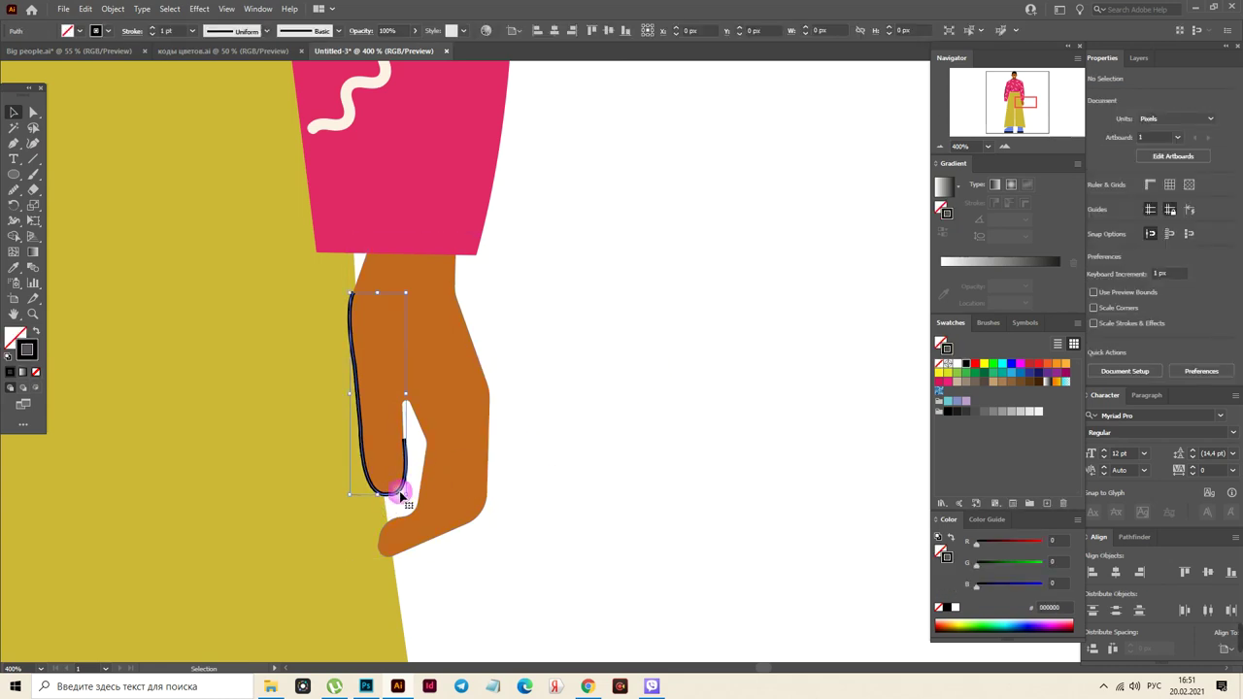
{"action": "left_click", "coordinate": [13, 215]}
{"action": "left_click_drag", "start_coordinate": [397, 505], "coordinate": [397, 499]}
{"action": "mouse_move", "coordinate": [375, 366]}
{"action": "left_mouse_down"}
{"action": "mouse_move", "coordinate": [355, 369]}
{"action": "mouse_move", "coordinate": [363, 396]}
{"action": "left_mouse_up"}
{"action": "left_click", "coordinate": [12, 116]}
{"action": "left_click", "coordinate": [552, 496]}
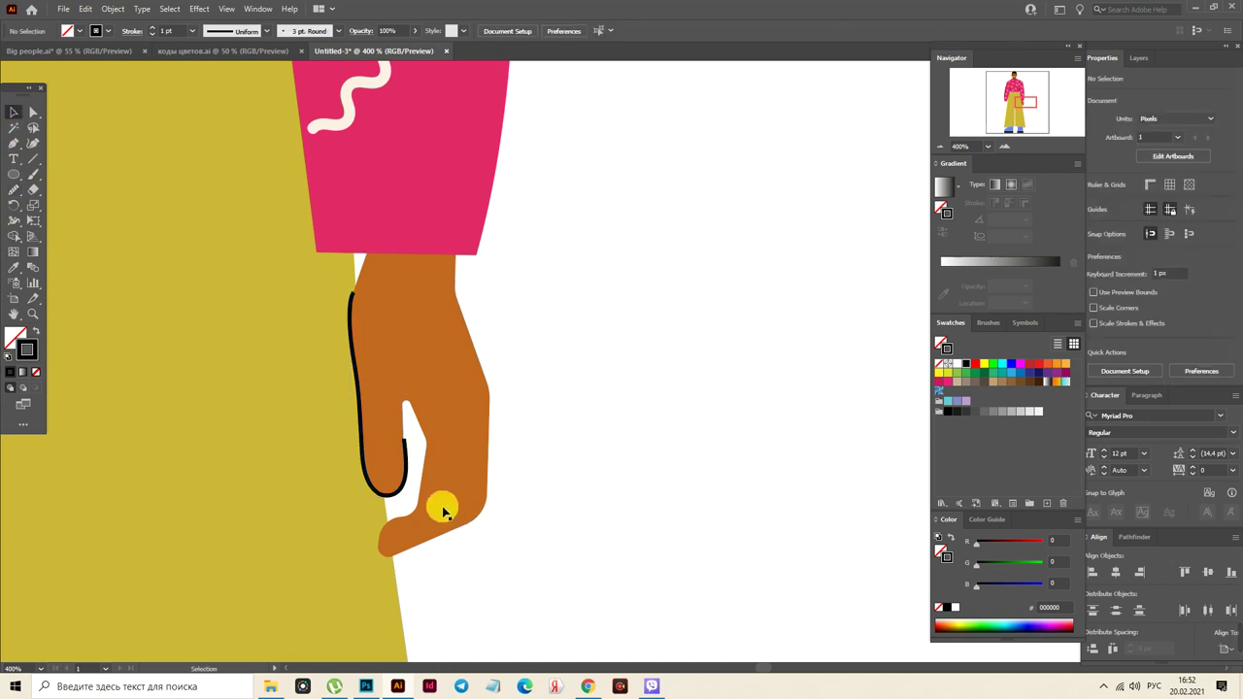
Apply the 3 pt. Round brush to the black contour line on the right hand
{"action": "left_click", "coordinate": [403, 493]}
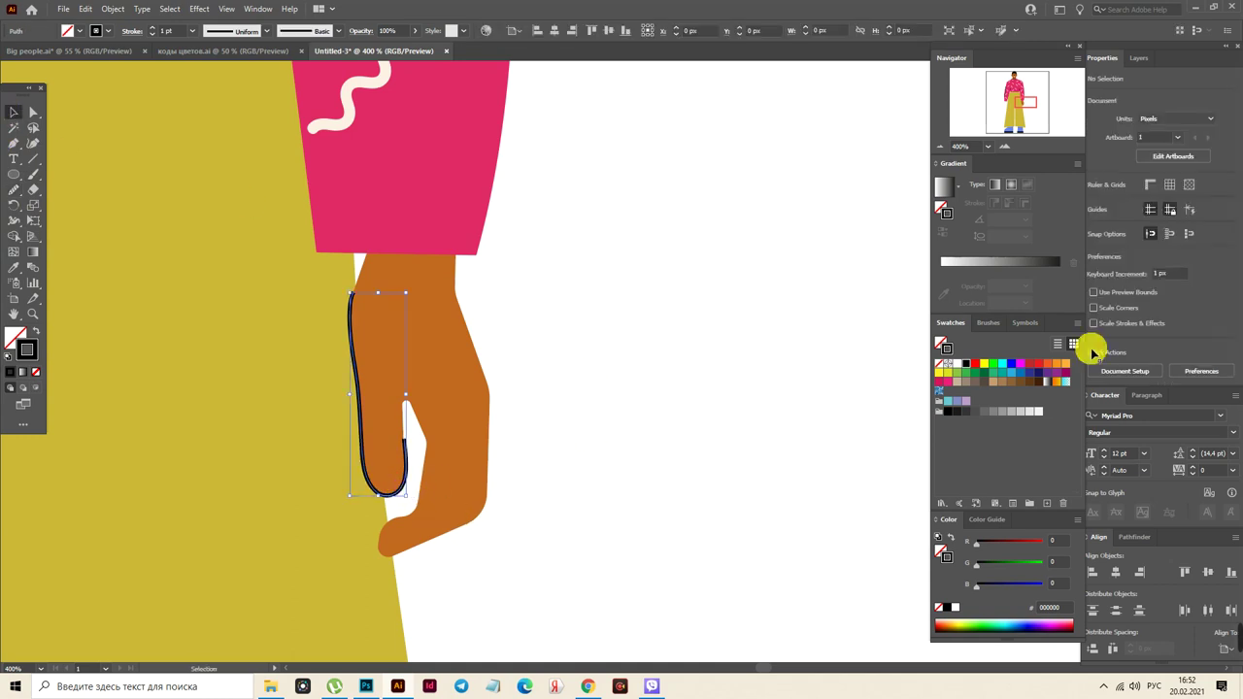
{"action": "left_click", "coordinate": [995, 323]}
{"action": "left_click", "coordinate": [946, 348]}
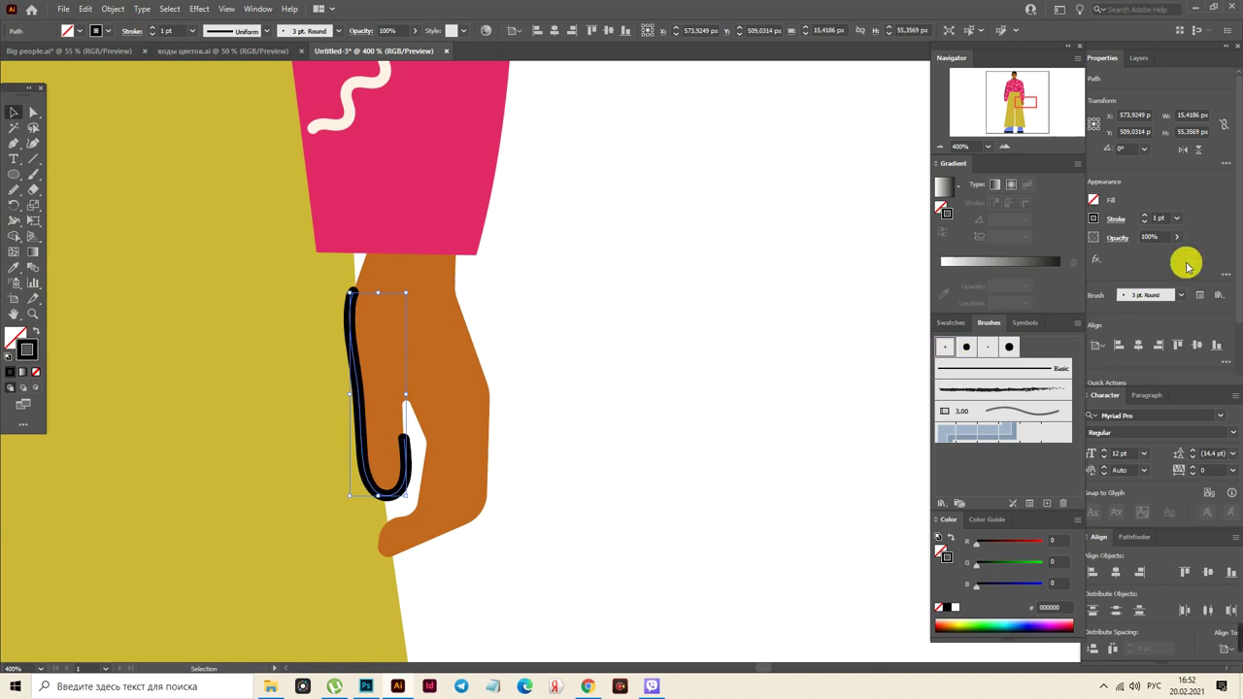
Set the stroke weight of the right hand's black contour to 0.5 pt
{"action": "left_click", "coordinate": [1159, 219]}
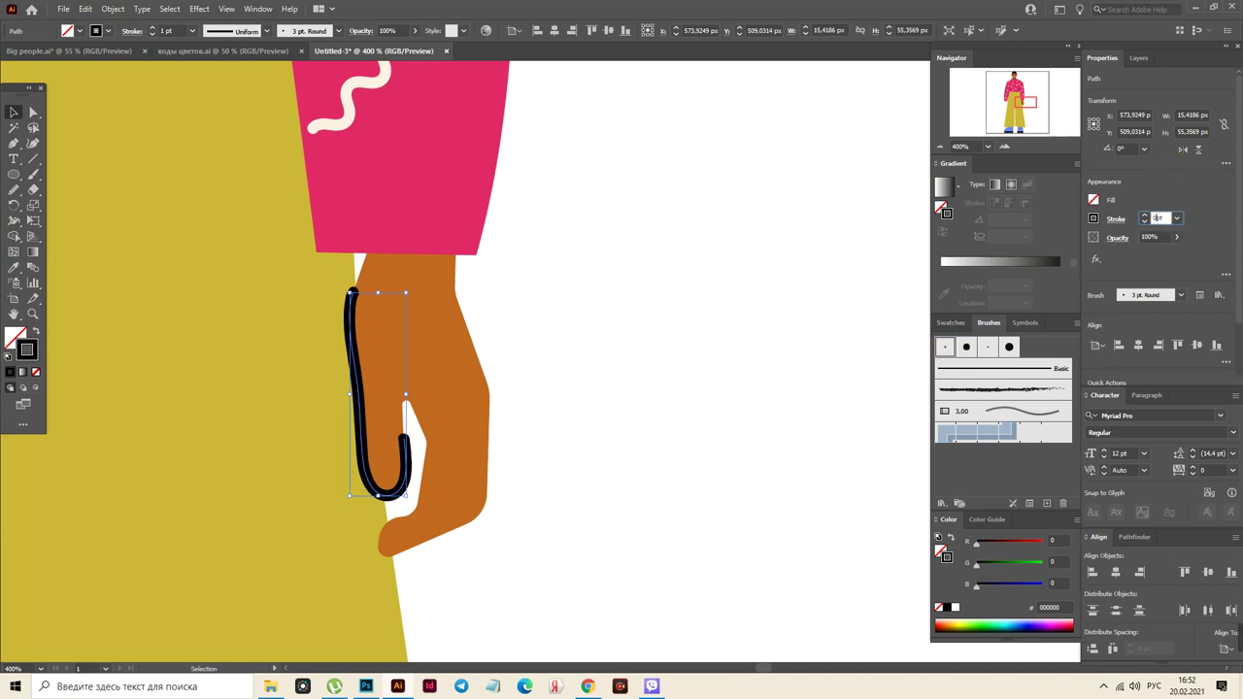
{"action": "key", "text": "Return"}
{"action": "left_click", "coordinate": [515, 444]}
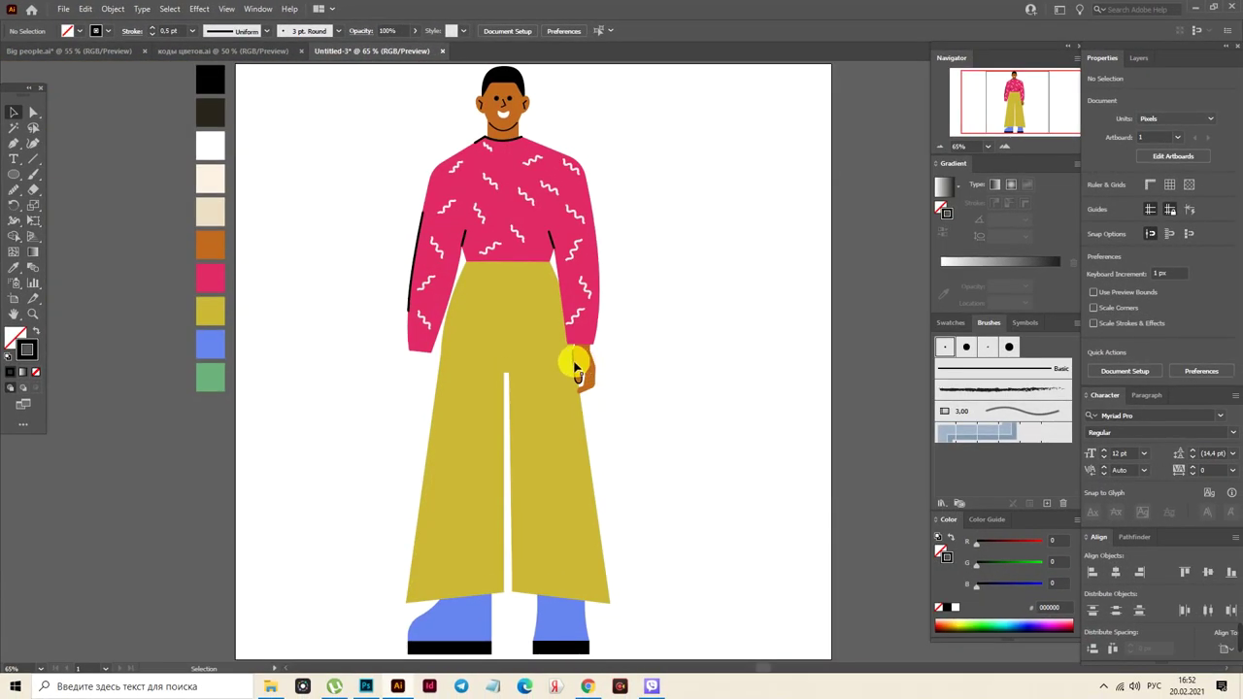
Enlarge the right hand together with its contour to about 49 × 113 px and shift it to meet the sleeve's end
{"action": "left_click", "coordinate": [576, 366]}
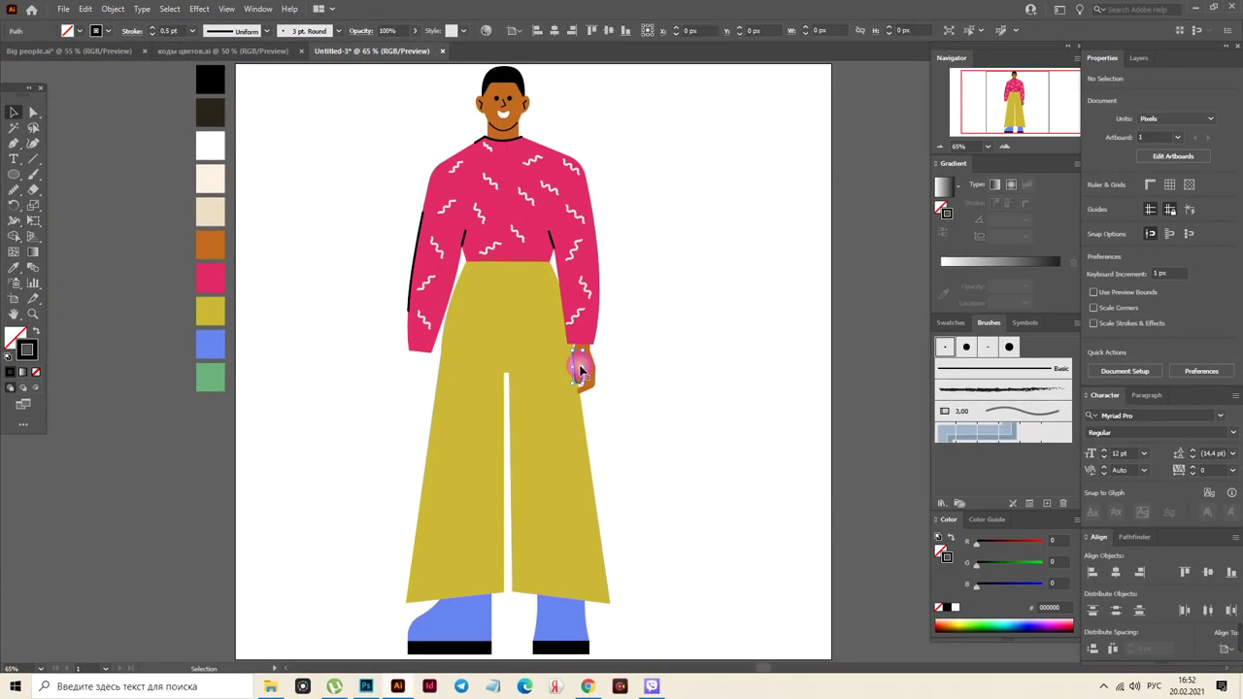
{"action": "left_click", "coordinate": [588, 405], "text": "shift"}
{"action": "left_click_drag", "start_coordinate": [590, 400], "coordinate": [592, 409]}
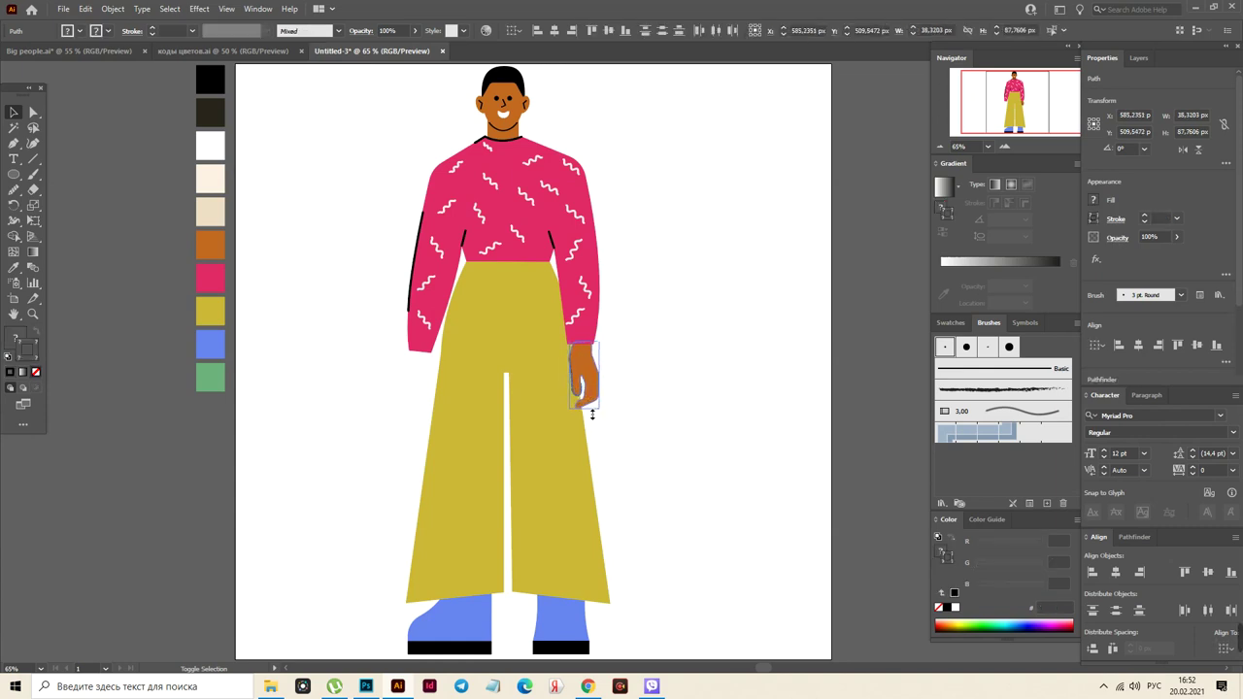
{"action": "left_click", "coordinate": [594, 391]}
{"action": "left_click_drag", "start_coordinate": [594, 392], "coordinate": [593, 390]}
{"action": "left_click", "coordinate": [595, 389]}
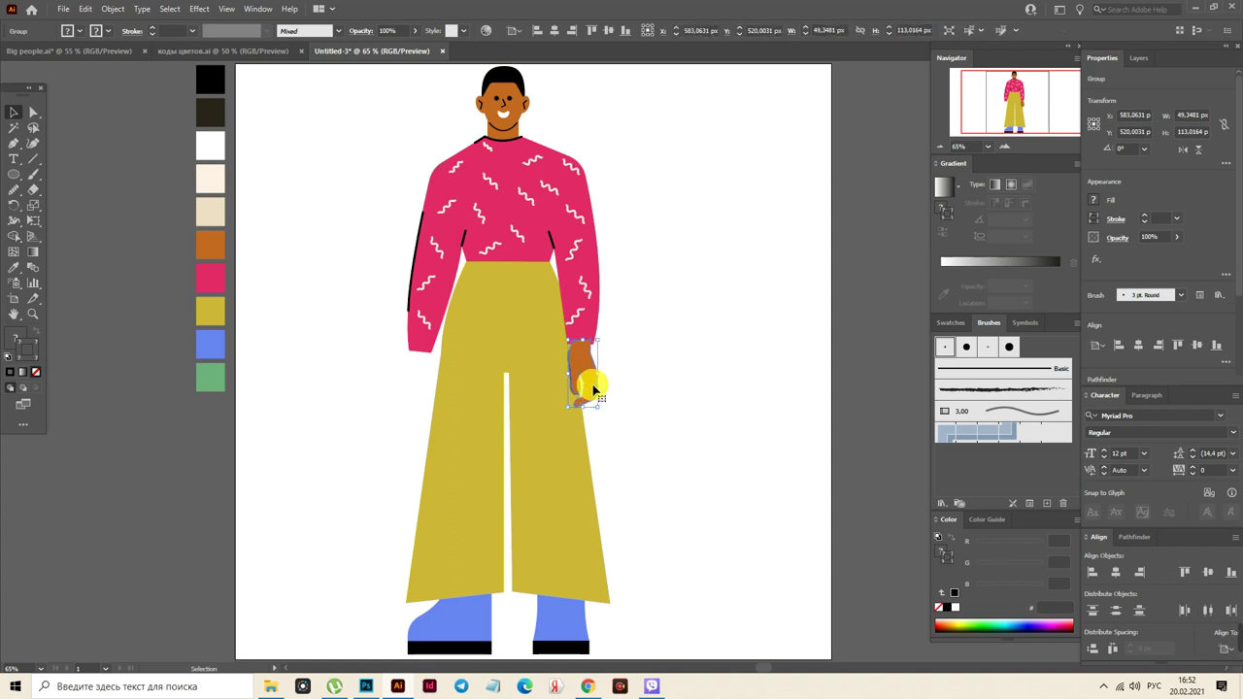
{"action": "left_click", "coordinate": [595, 389]}
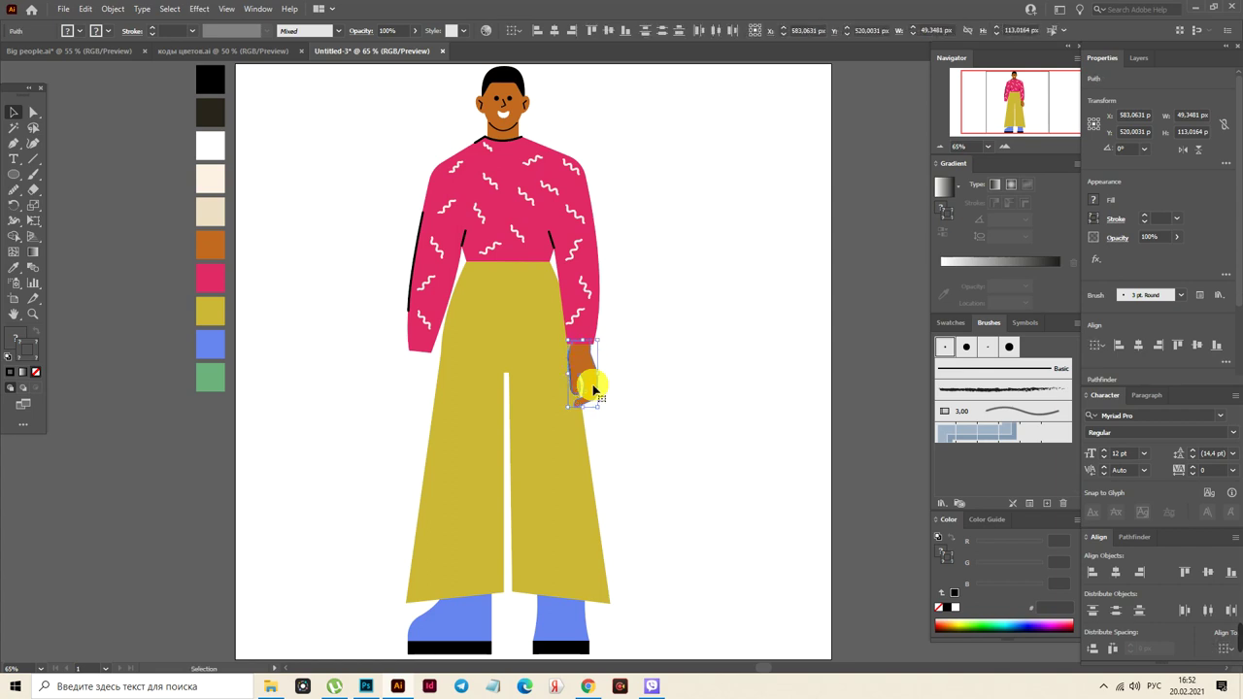
Reflect a copy of the right hand and its contour across the vertical axis and place it below the left sleeve
{"action": "right_click", "coordinate": [594, 390]}
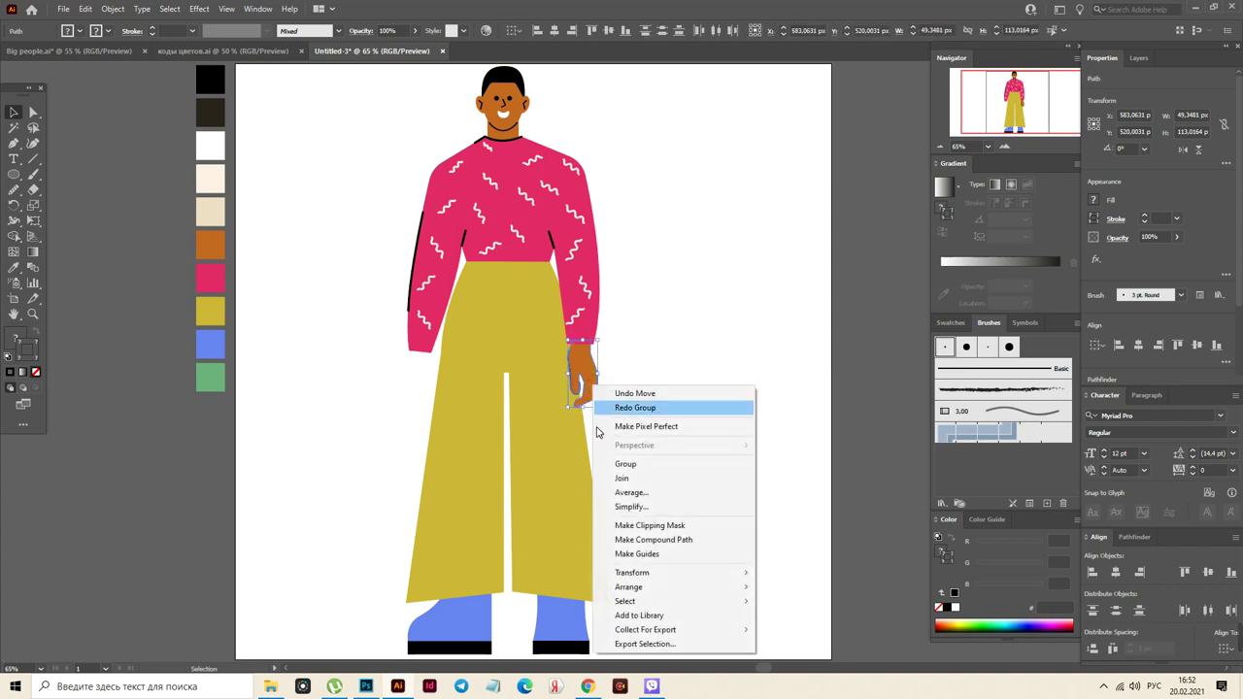
{"action": "mouse_move", "coordinate": [651, 573]}
{"action": "left_click", "coordinate": [832, 623]}
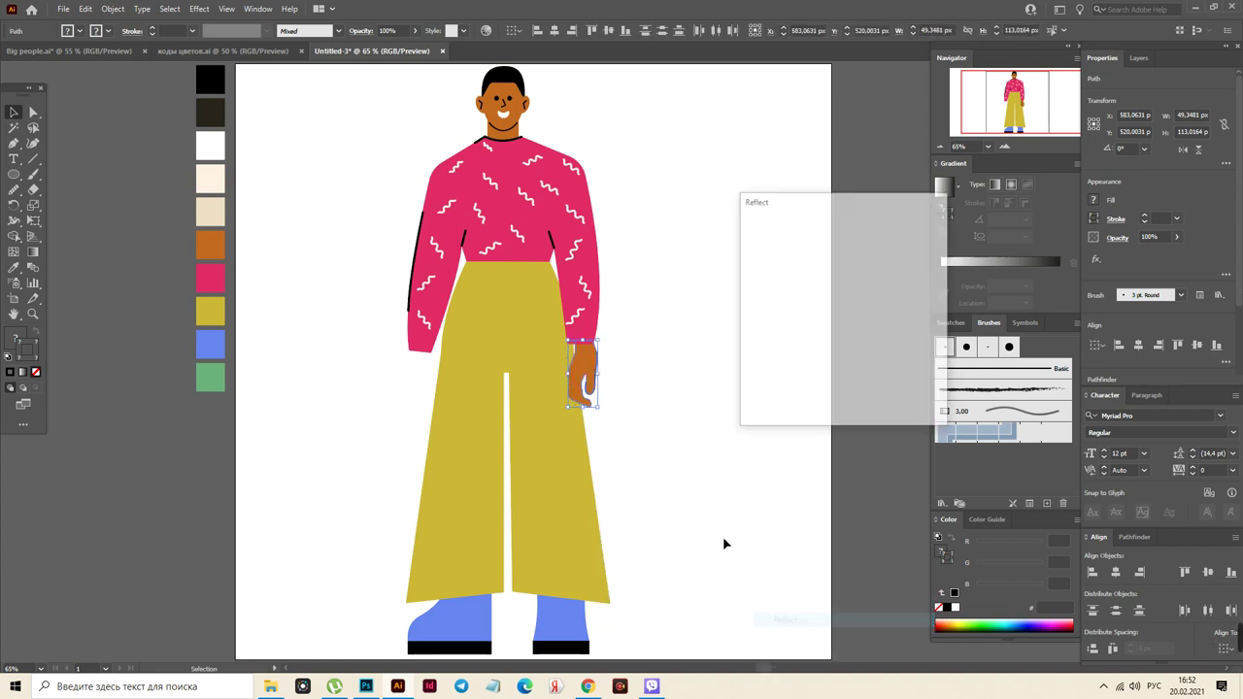
{"action": "left_click", "coordinate": [787, 406]}
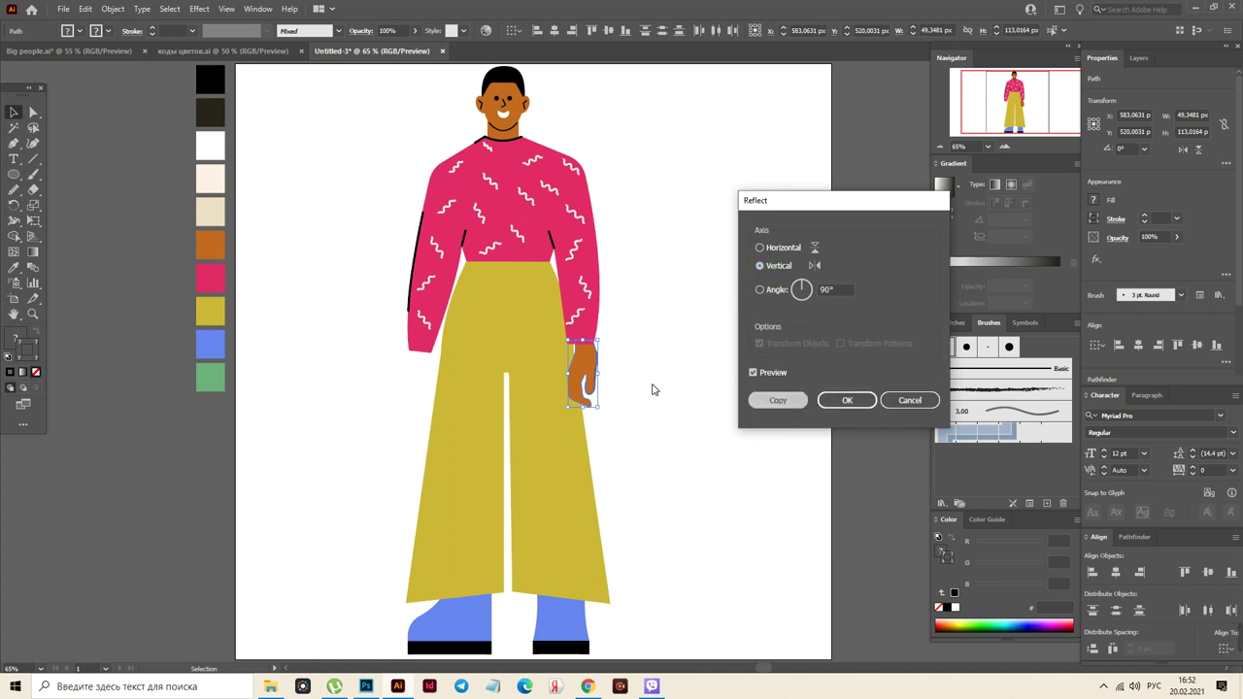
{"action": "left_click_drag", "start_coordinate": [594, 375], "coordinate": [428, 382]}
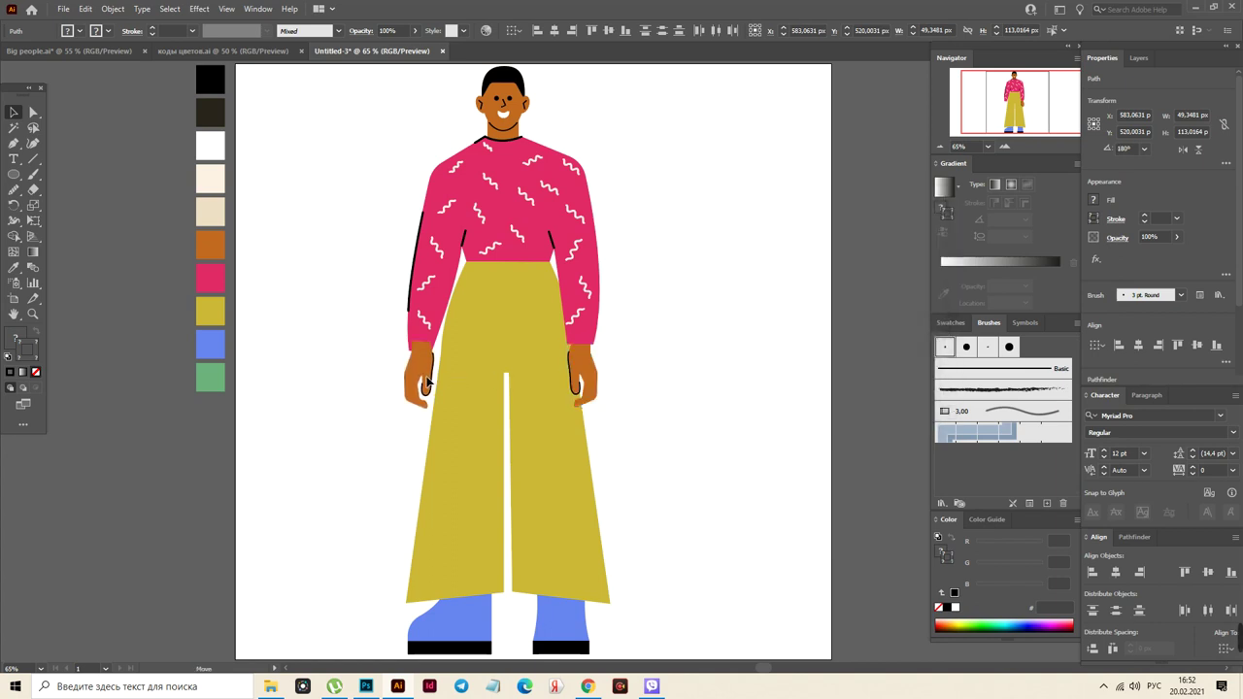
Send the mirrored left hand to the back, rotate it about 16° and fit it to the end of the left sleeve
{"action": "right_click", "coordinate": [425, 379]}
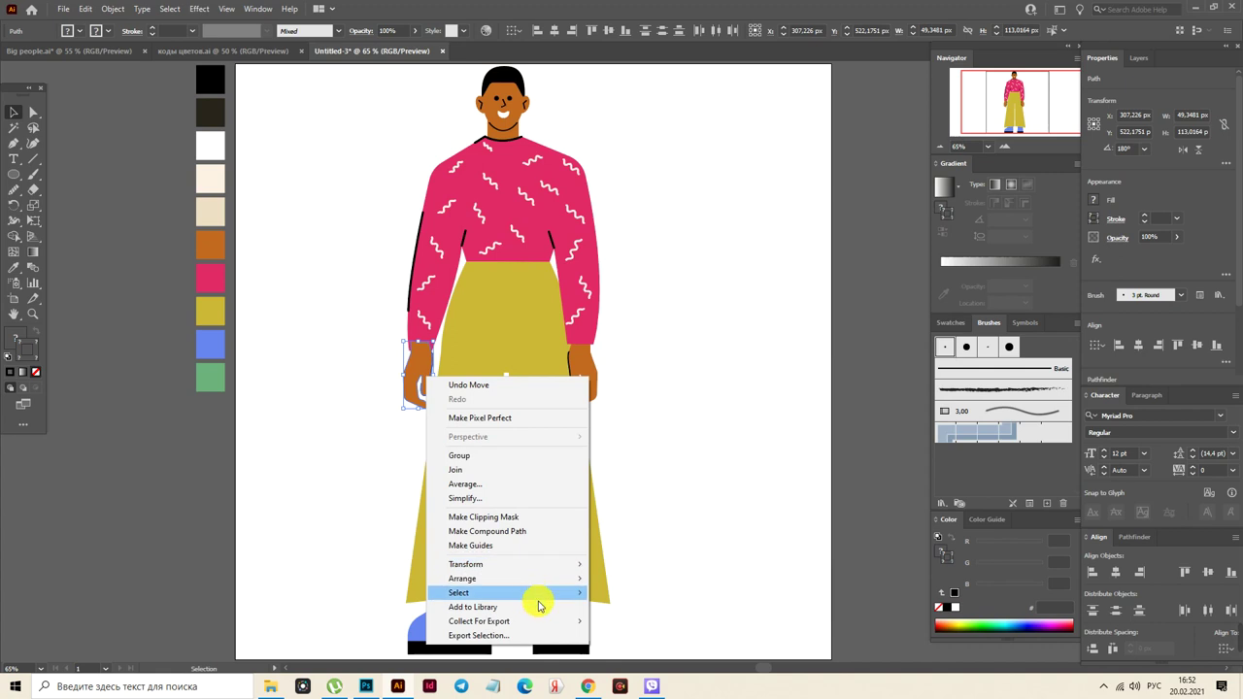
{"action": "mouse_move", "coordinate": [542, 580]}
{"action": "left_click", "coordinate": [615, 622]}
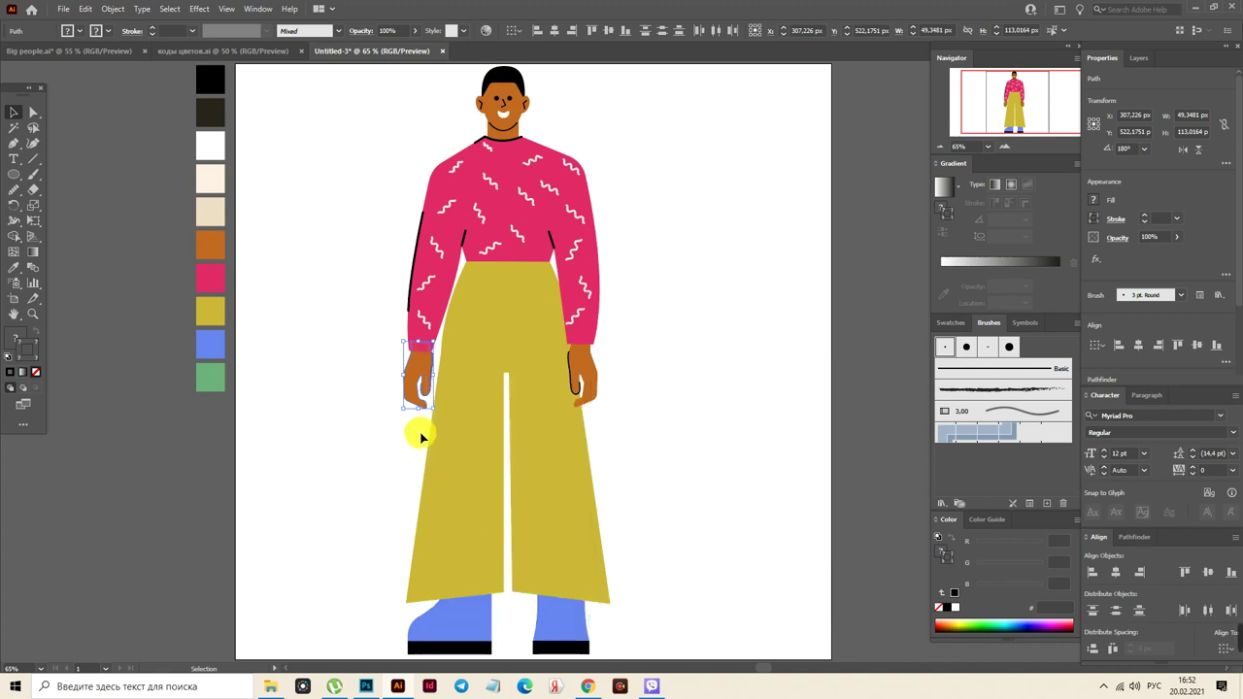
{"action": "left_click_drag", "start_coordinate": [442, 418], "coordinate": [424, 381]}
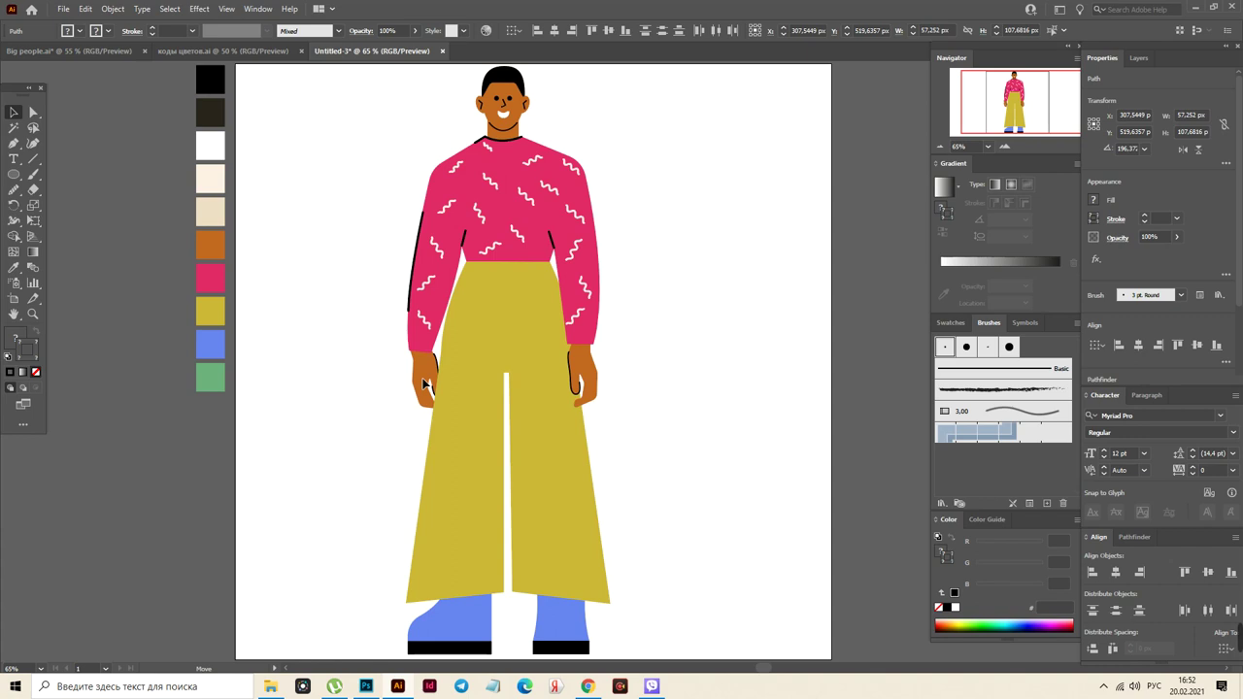
{"action": "left_click_drag", "start_coordinate": [424, 383], "coordinate": [425, 385]}
Send the yellow trousers and the blue shoes to the back, behind both hands
{"action": "left_click_drag", "start_coordinate": [378, 525], "coordinate": [639, 647]}
{"action": "right_click", "coordinate": [608, 507]}
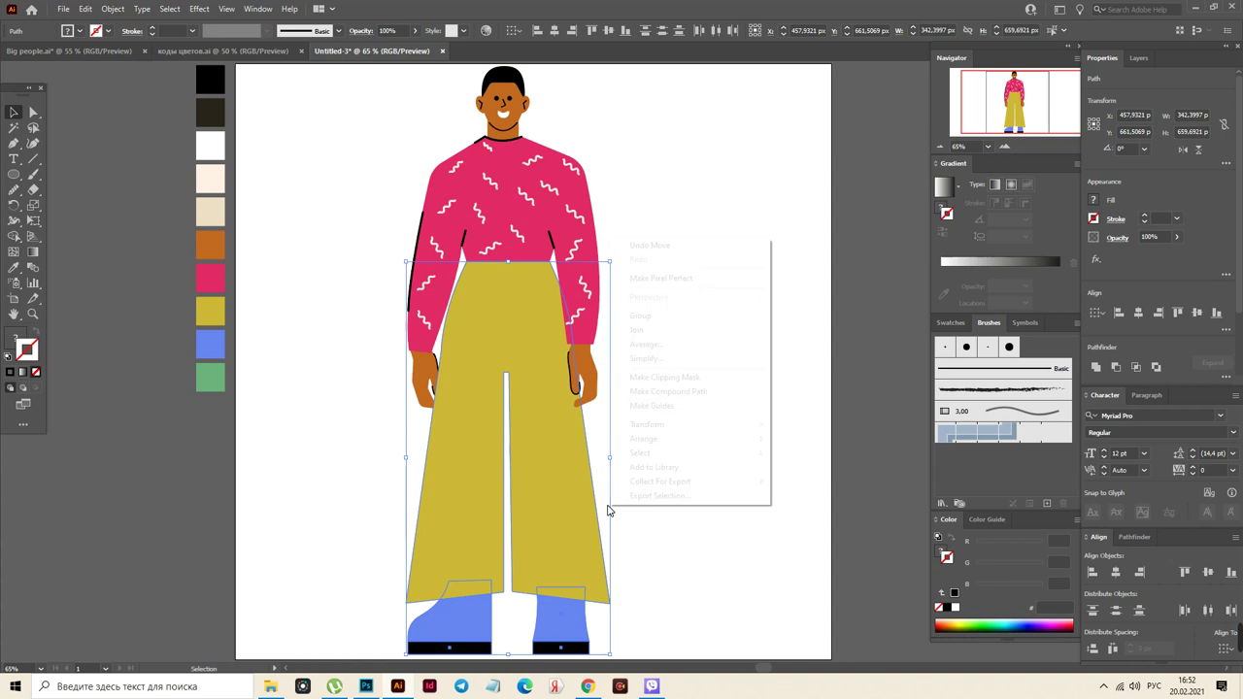
{"action": "mouse_move", "coordinate": [702, 438]}
{"action": "left_click", "coordinate": [819, 483]}
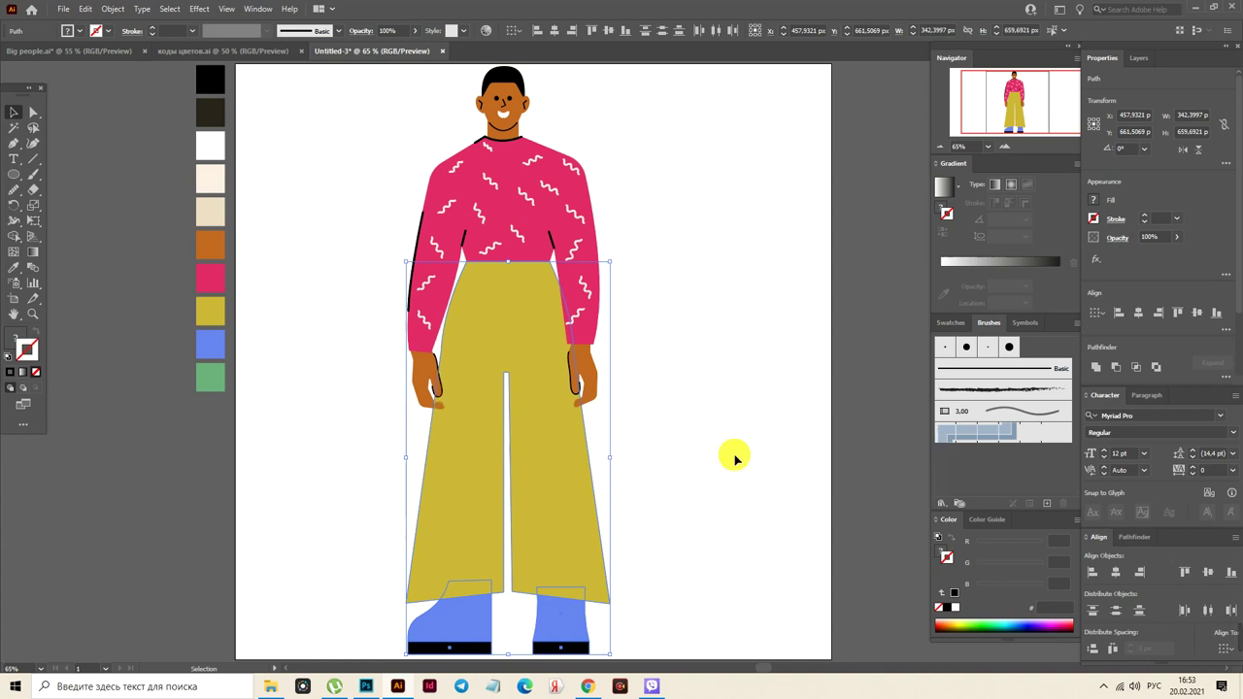
{"action": "left_click", "coordinate": [732, 459]}
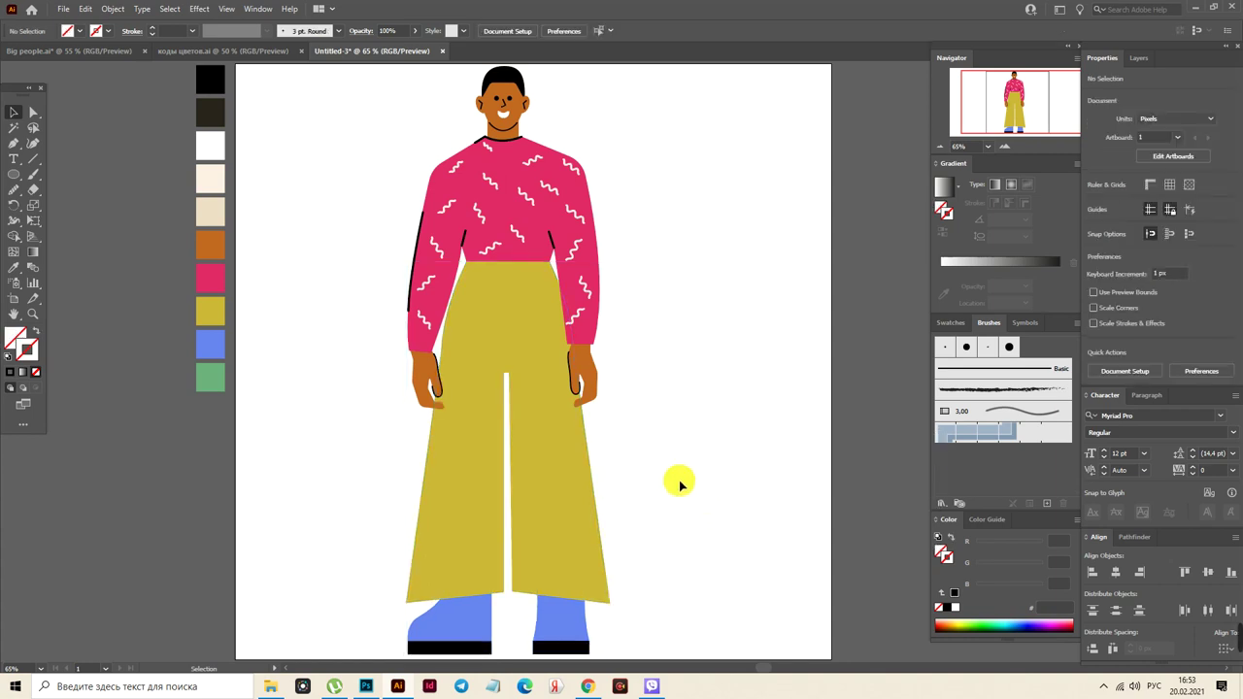
Draw a closed four-sided cuff across the end of the left sleeve with the Pen tool, filled with the green palette colour
{"action": "left_click", "coordinate": [14, 268]}
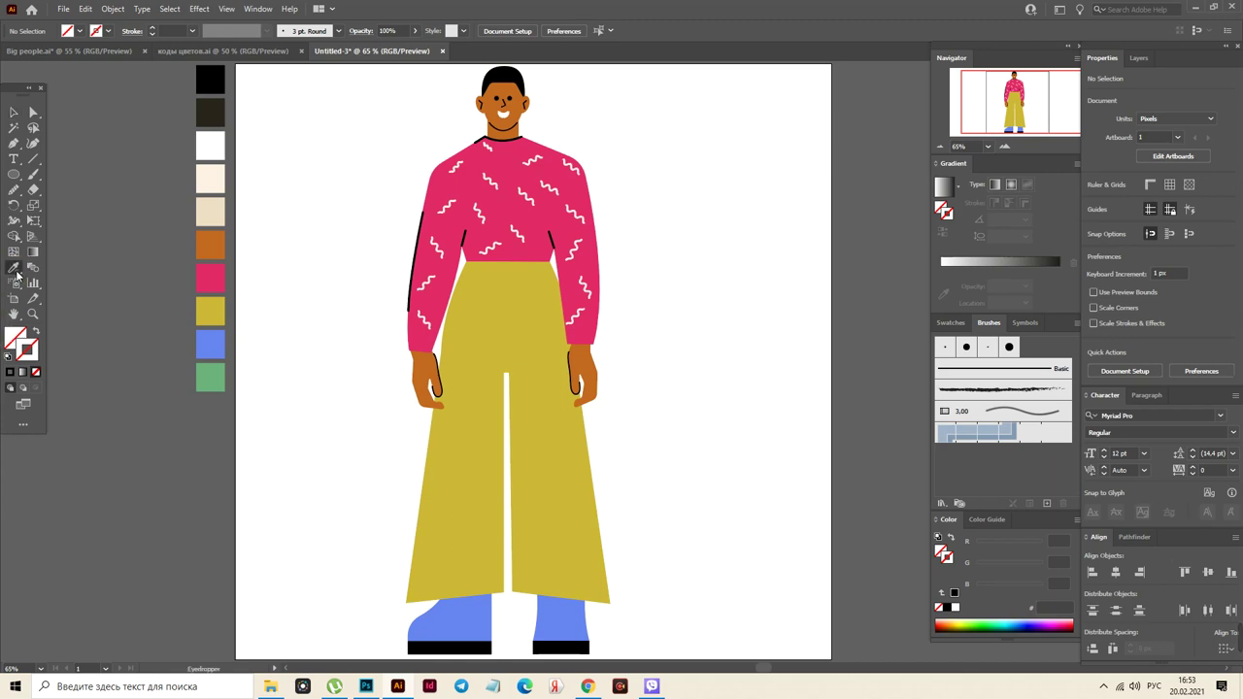
{"action": "left_click", "coordinate": [203, 372]}
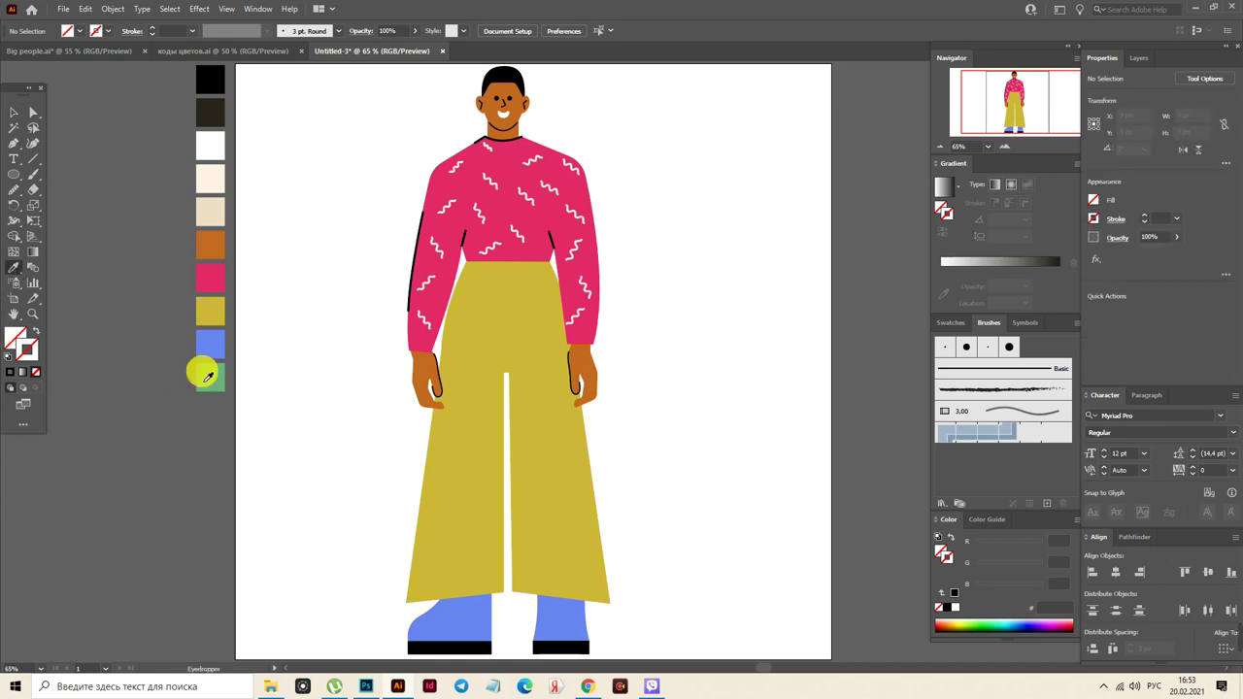
{"action": "left_click", "coordinate": [33, 313]}
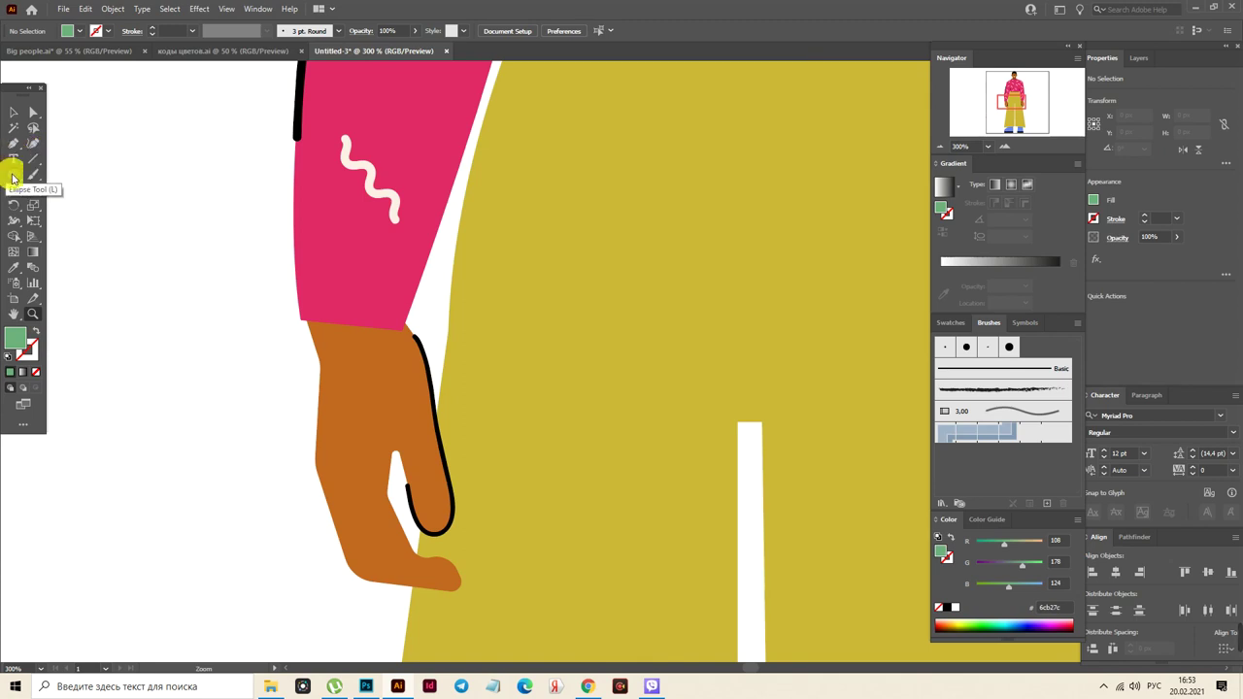
{"action": "left_click", "coordinate": [14, 143]}
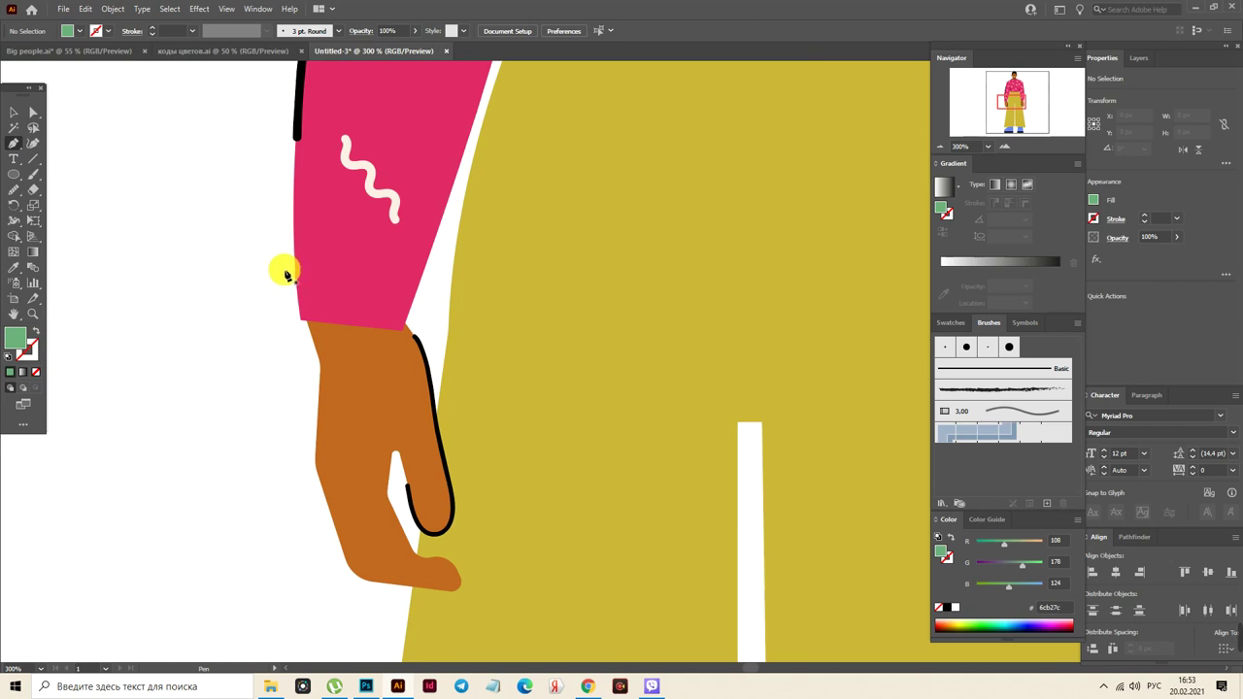
{"action": "left_click", "coordinate": [284, 270]}
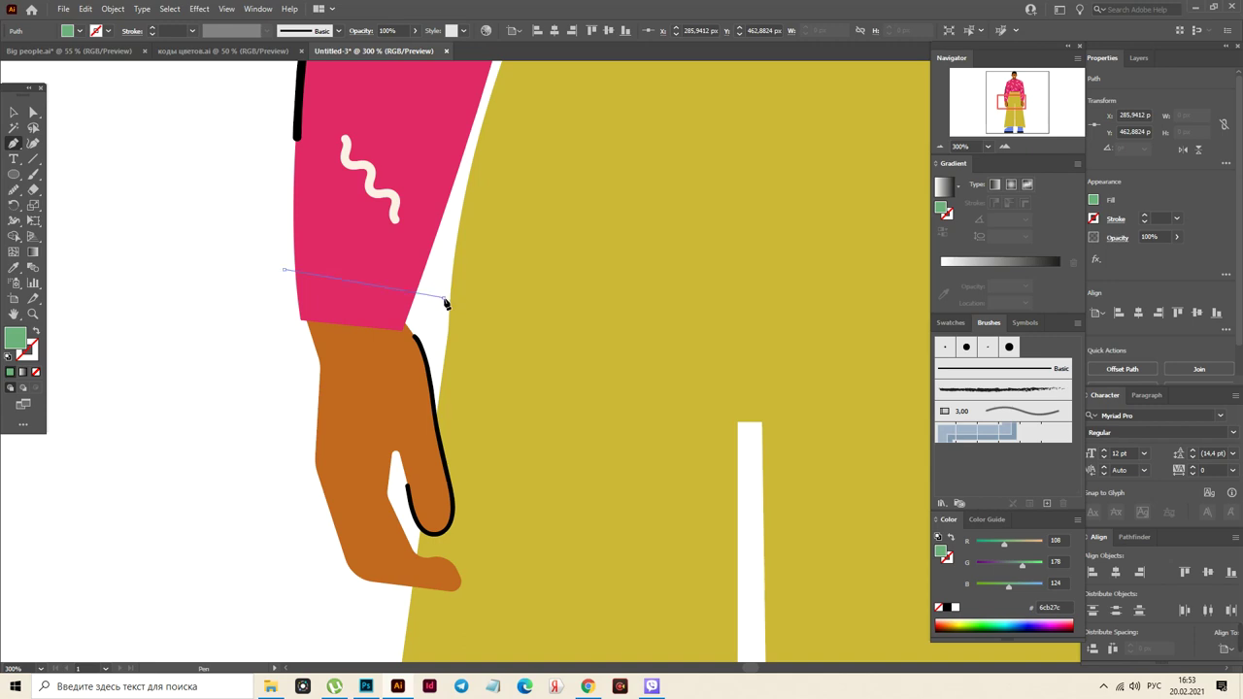
{"action": "left_click", "coordinate": [443, 298]}
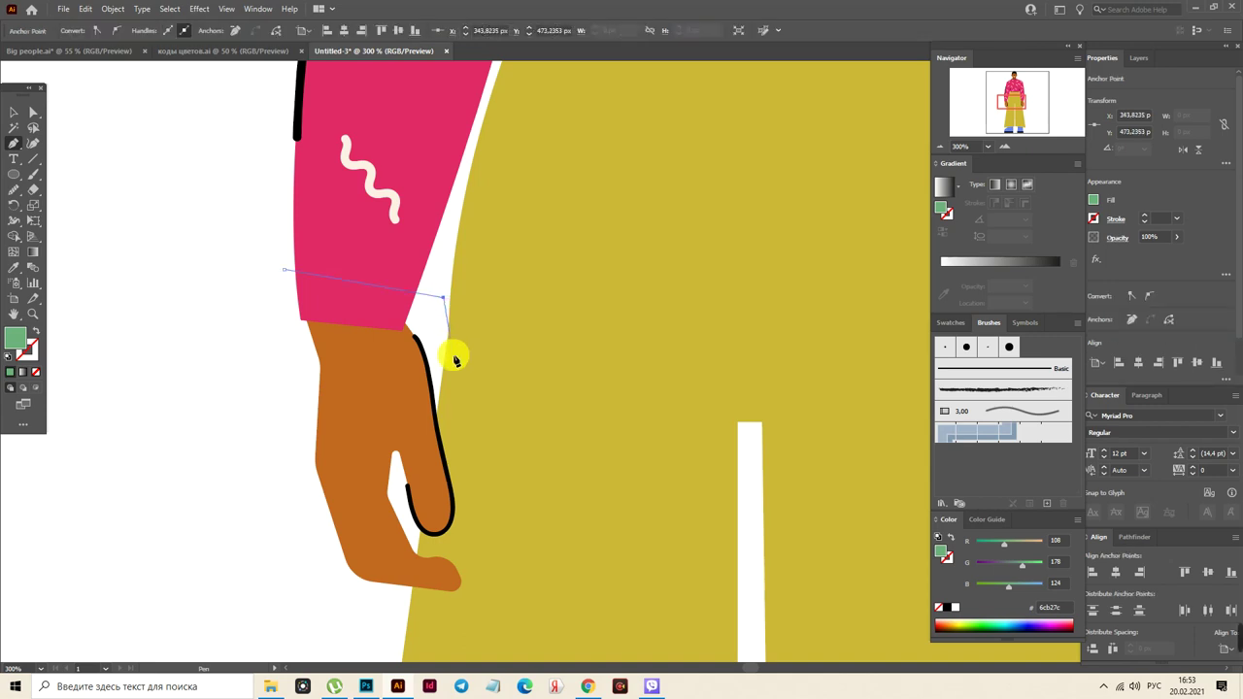
{"action": "left_click", "coordinate": [453, 354]}
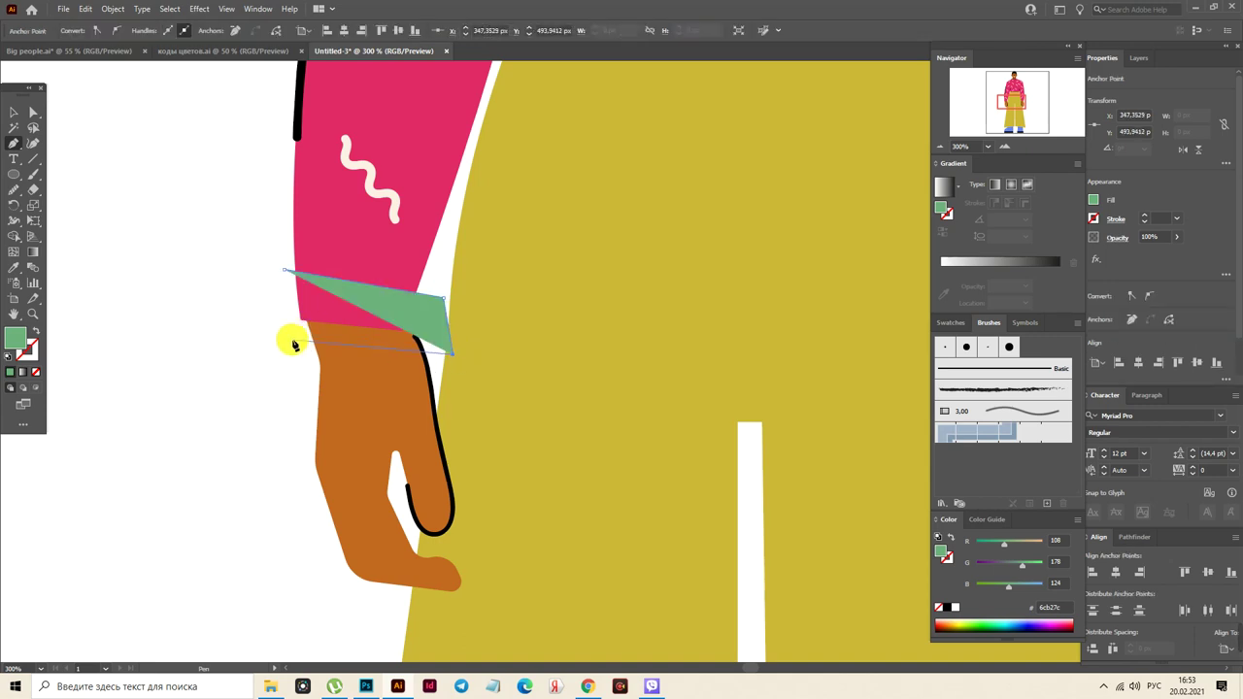
{"action": "left_click", "coordinate": [291, 337]}
{"action": "left_click", "coordinate": [285, 273]}
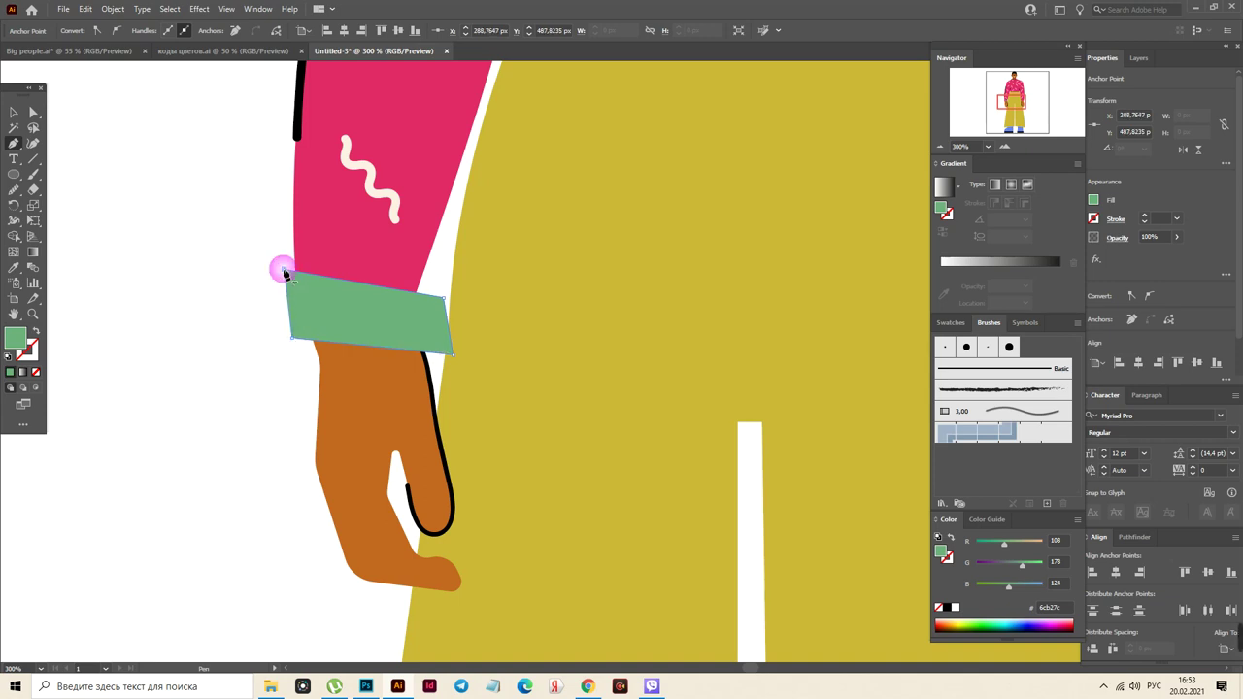
Move the green cuff up so its lower edge covers the end of the left sleeve
{"action": "left_click", "coordinate": [13, 114]}
{"action": "left_click", "coordinate": [223, 209]}
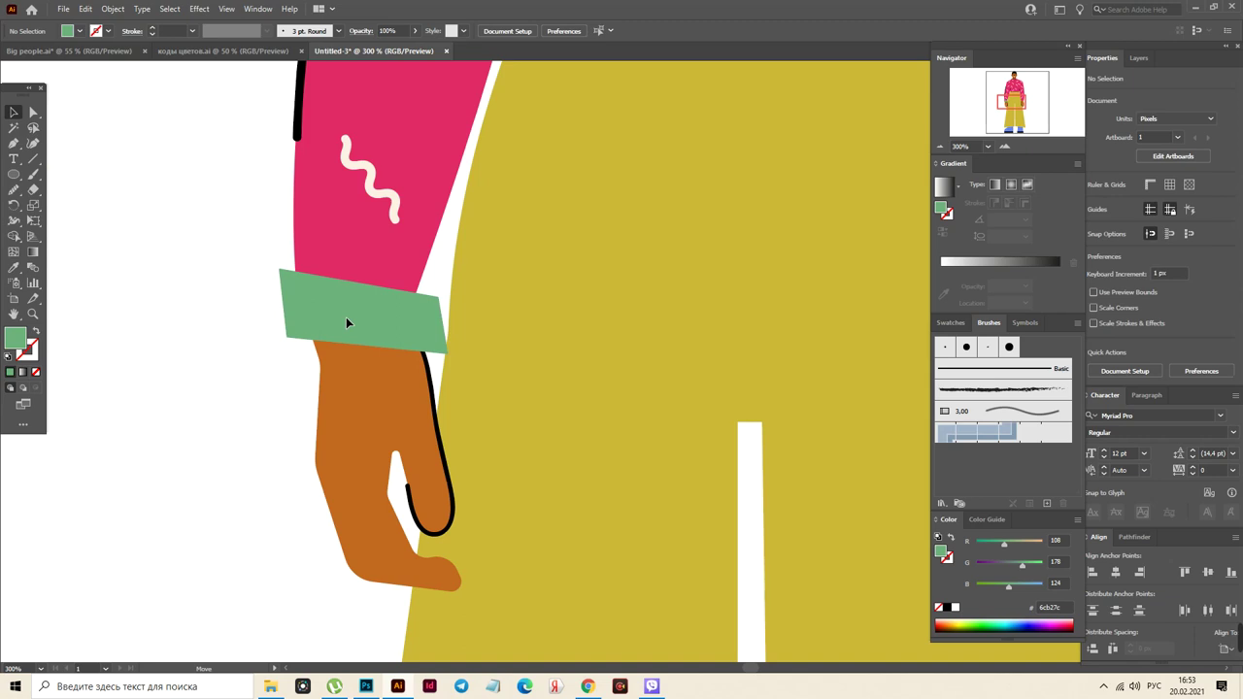
{"action": "left_click_drag", "start_coordinate": [346, 316], "coordinate": [349, 307]}
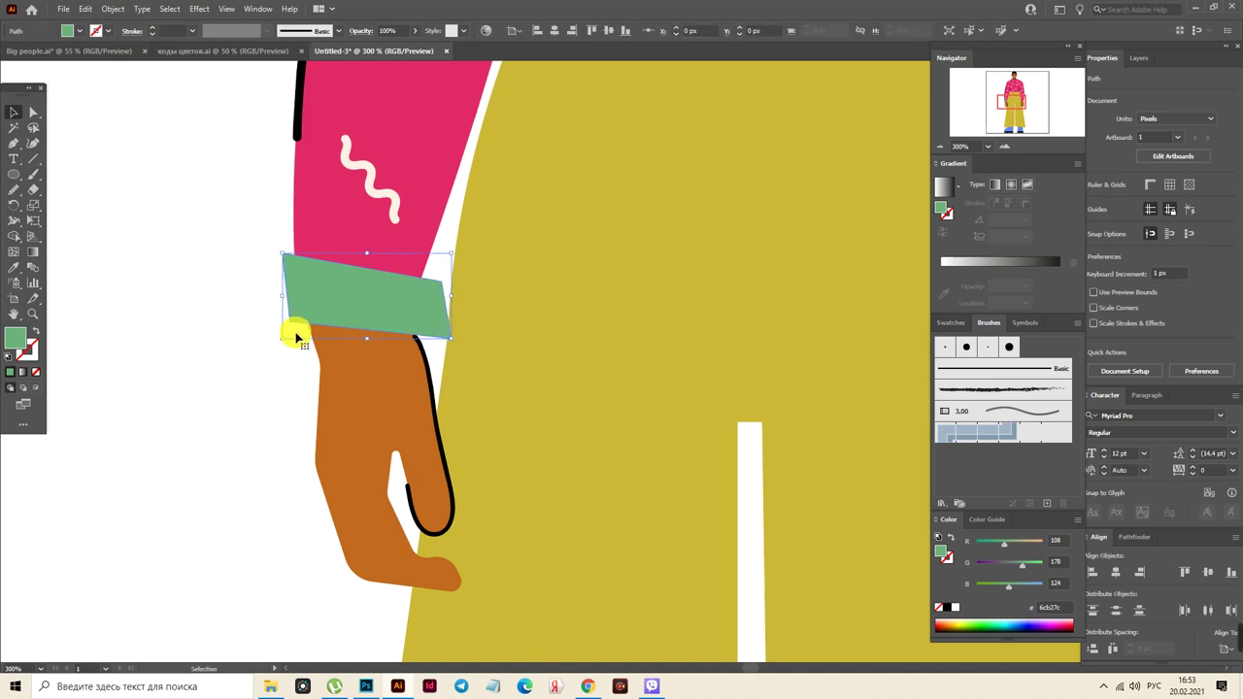
{"action": "left_click", "coordinate": [261, 386]}
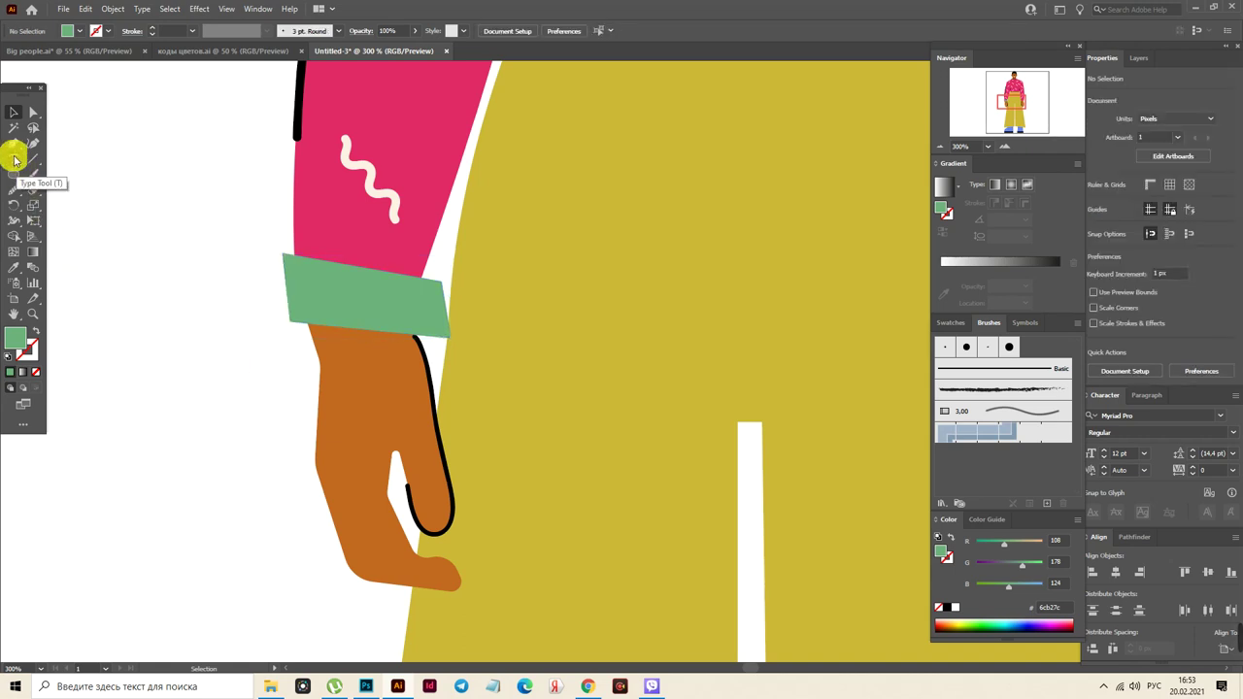
Draw a straight line across the middle of the green cuff with the Pen tool, from one side edge to the other
{"action": "left_click", "coordinate": [14, 143]}
{"action": "left_click", "coordinate": [285, 286]}
{"action": "left_click", "coordinate": [443, 315]}
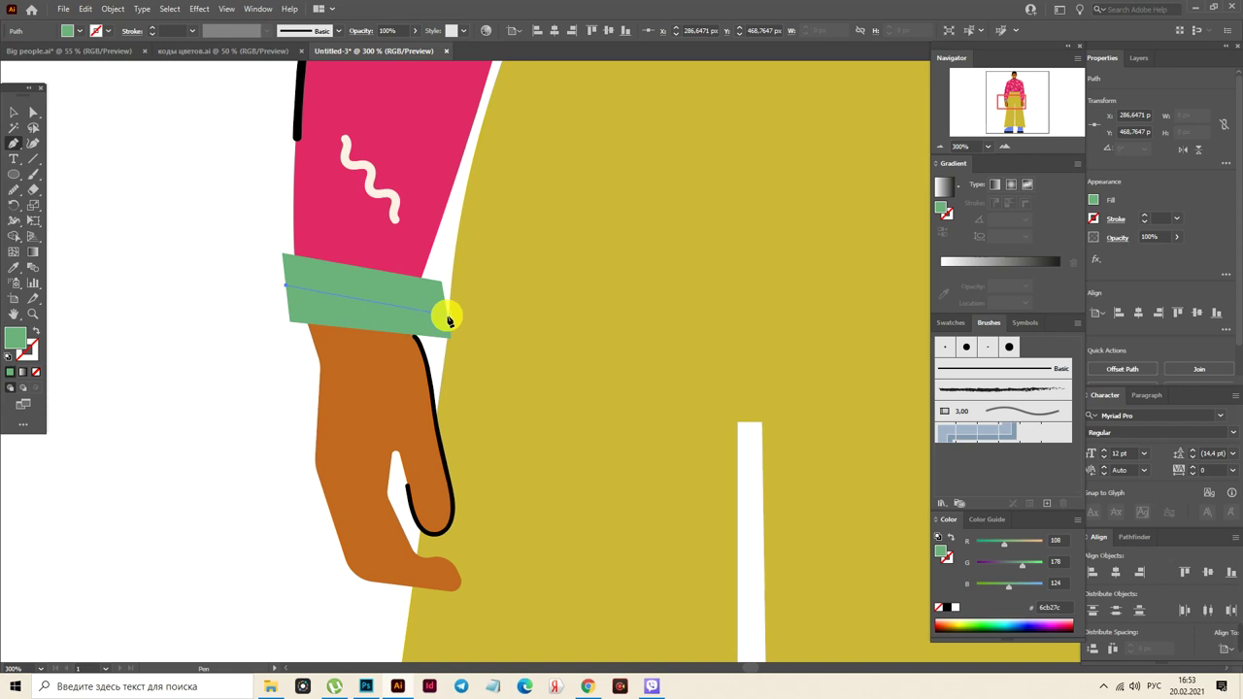
{"action": "left_click", "coordinate": [447, 309]}
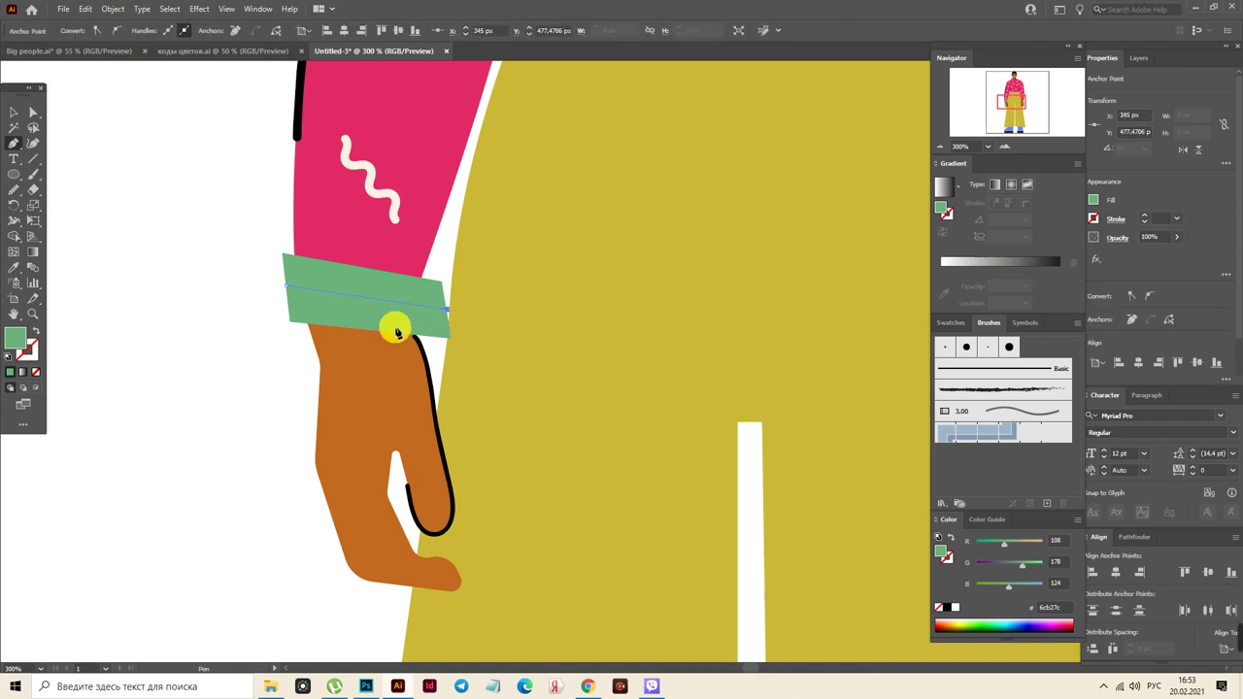
Give the cuff line the wavy pattern's cream colour as its stroke, with no fill, and apply the 3 pt. Round brush
{"action": "left_click", "coordinate": [14, 268]}
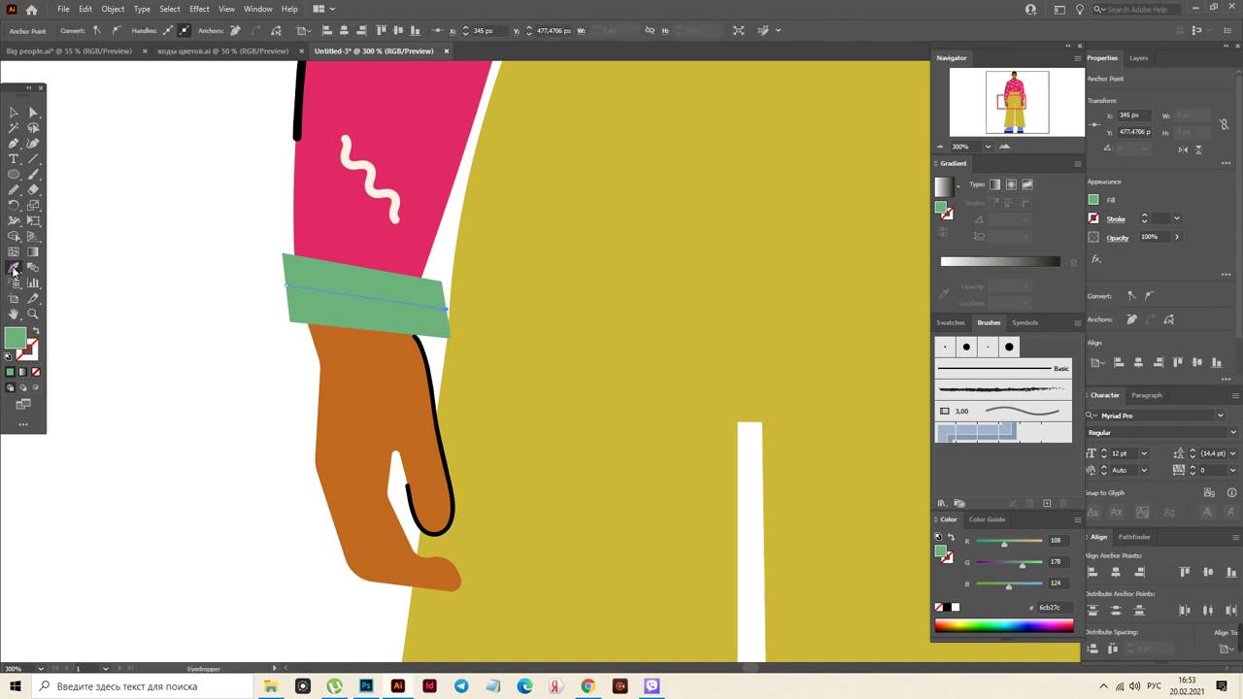
{"action": "left_click", "coordinate": [387, 193]}
{"action": "left_click", "coordinate": [36, 331]}
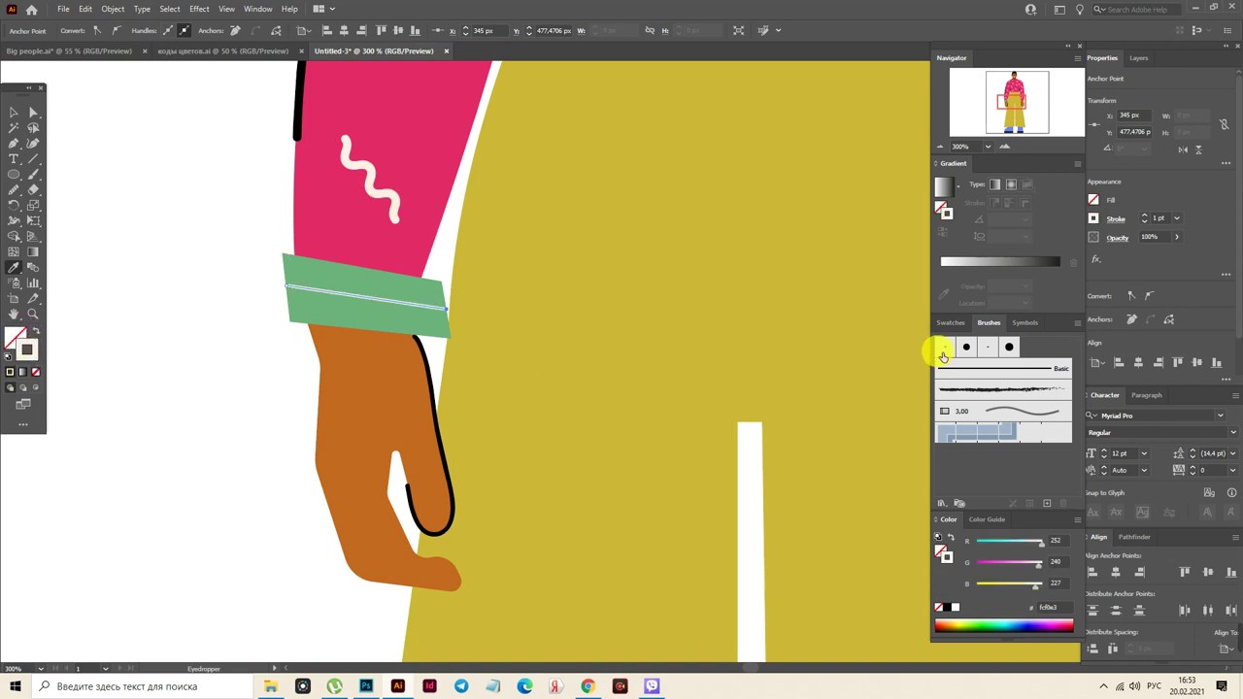
{"action": "left_click", "coordinate": [944, 348]}
{"action": "left_click", "coordinate": [14, 113]}
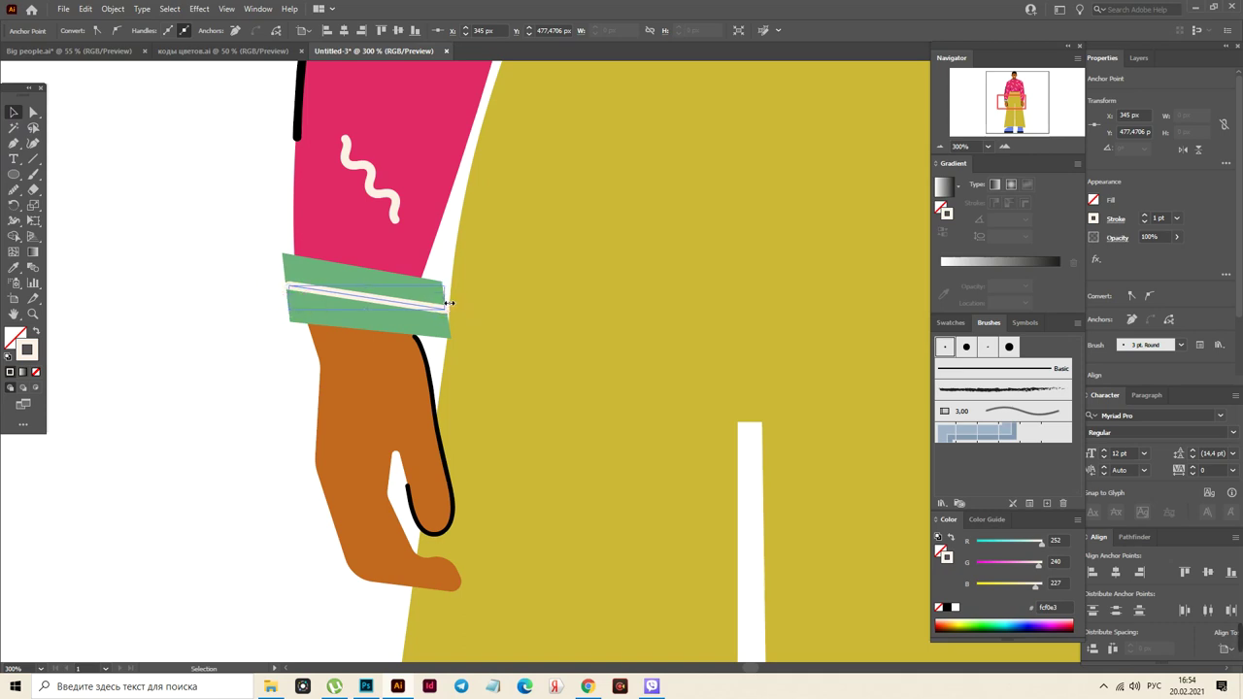
{"action": "left_click", "coordinate": [194, 314]}
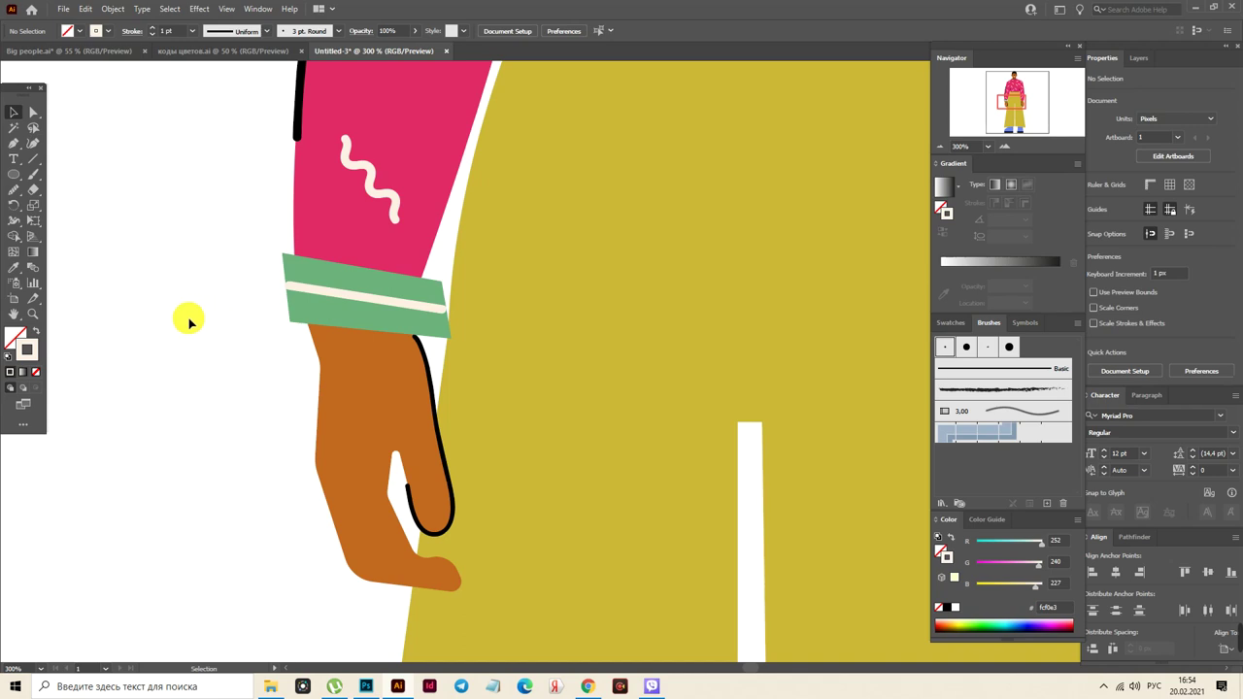
Draw a closed shadow shape across the left hand below the cuff with the Pen tool, filled with the sampled skin colour and no stroke
{"action": "left_click", "coordinate": [29, 296]}
{"action": "left_click", "coordinate": [355, 390]}
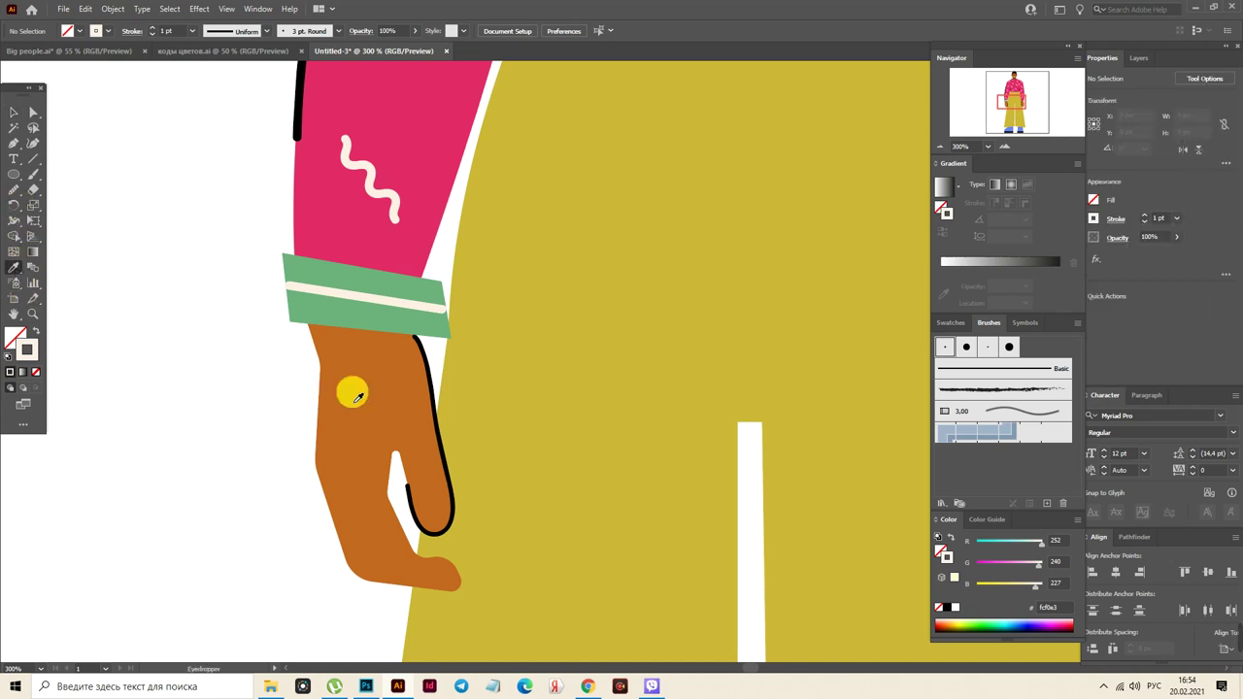
{"action": "left_click", "coordinate": [34, 340]}
{"action": "left_click", "coordinate": [15, 143]}
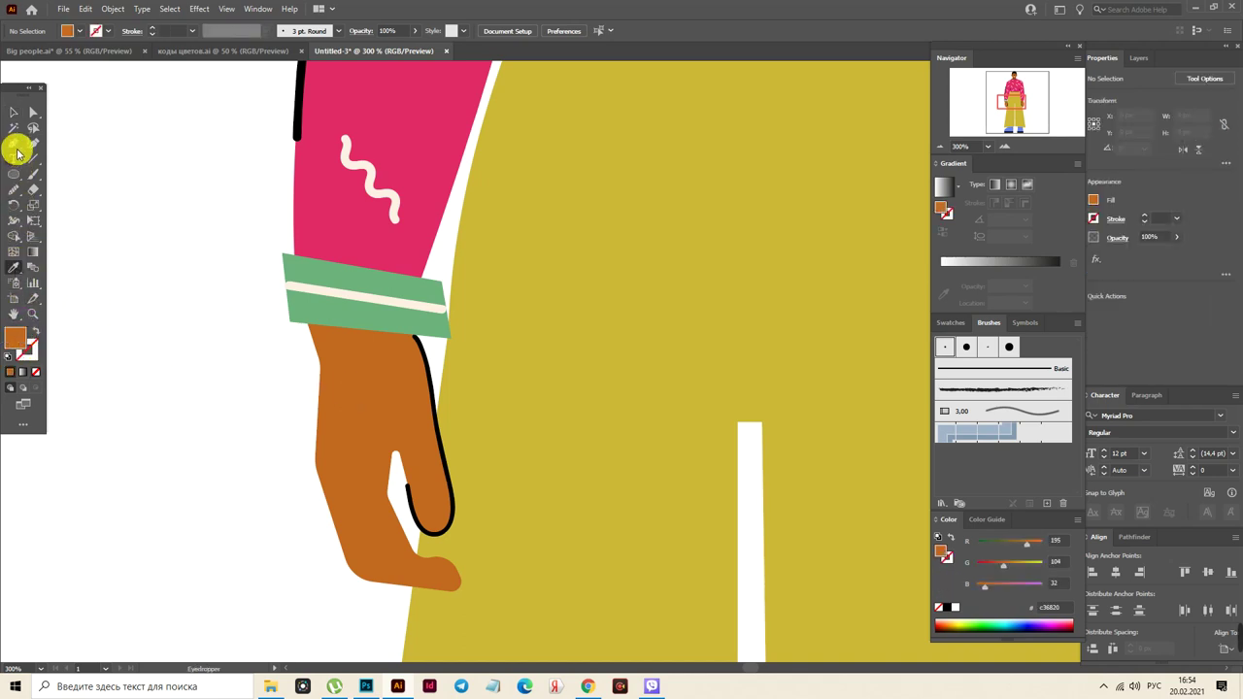
{"action": "left_click", "coordinate": [307, 327]}
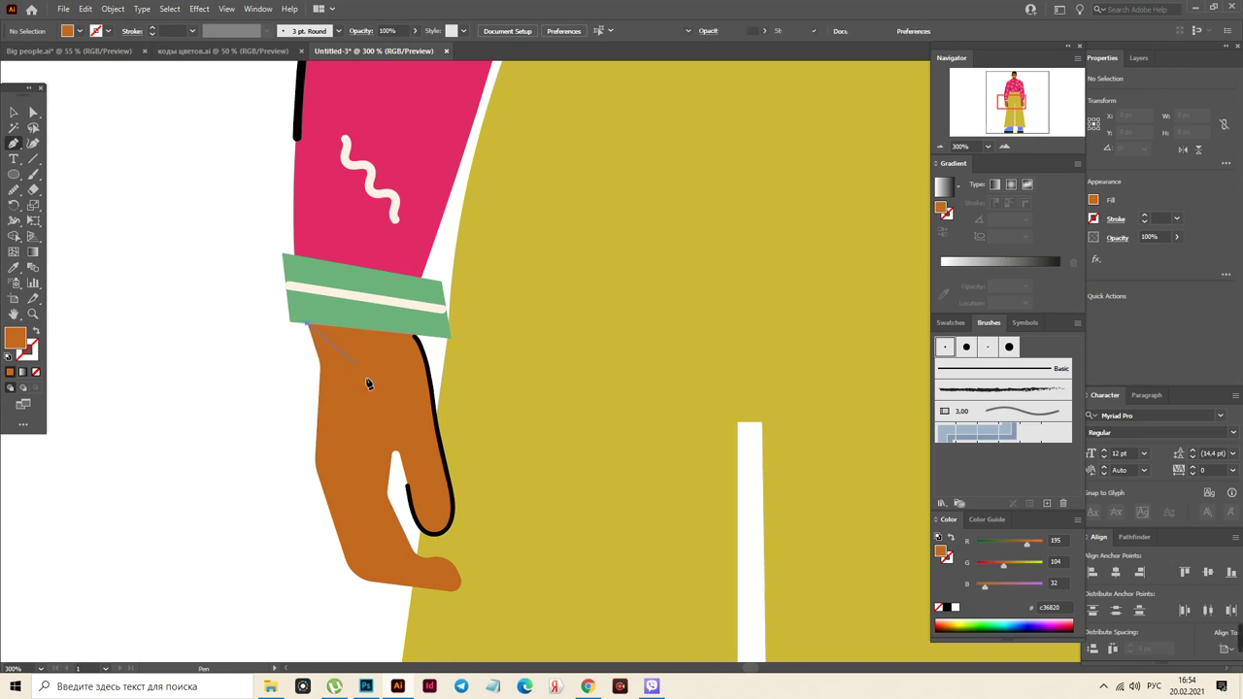
{"action": "left_click", "coordinate": [436, 421]}
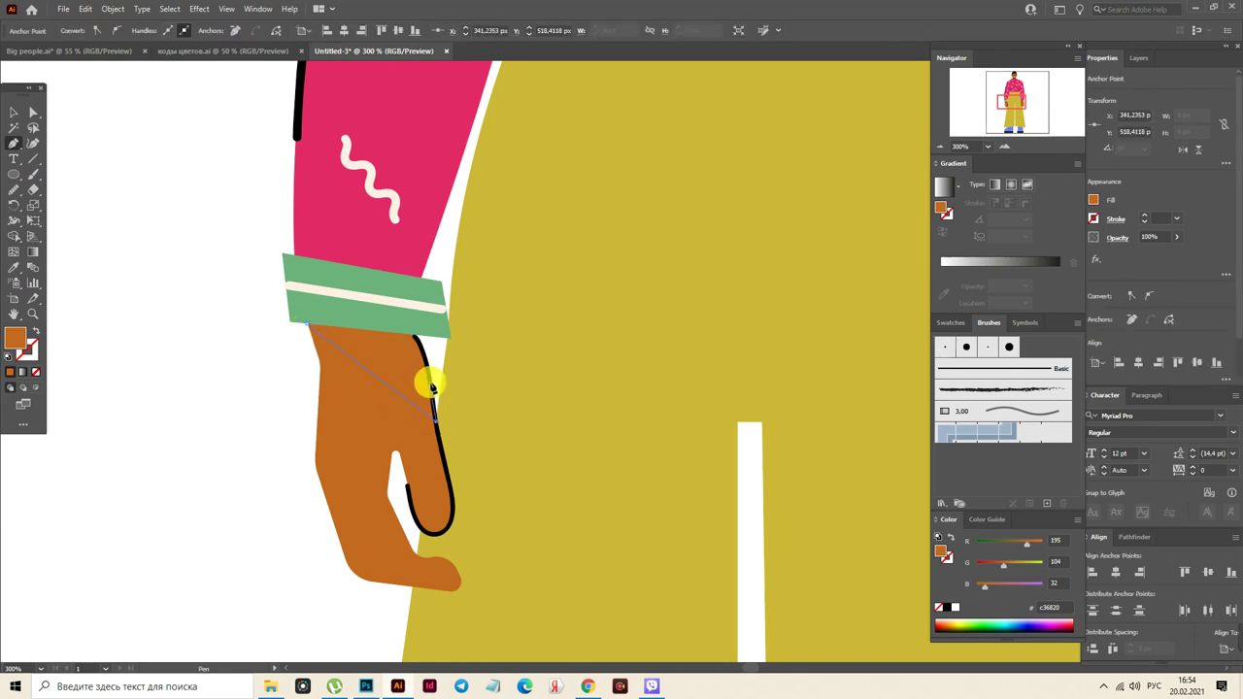
{"action": "left_click", "coordinate": [432, 386]}
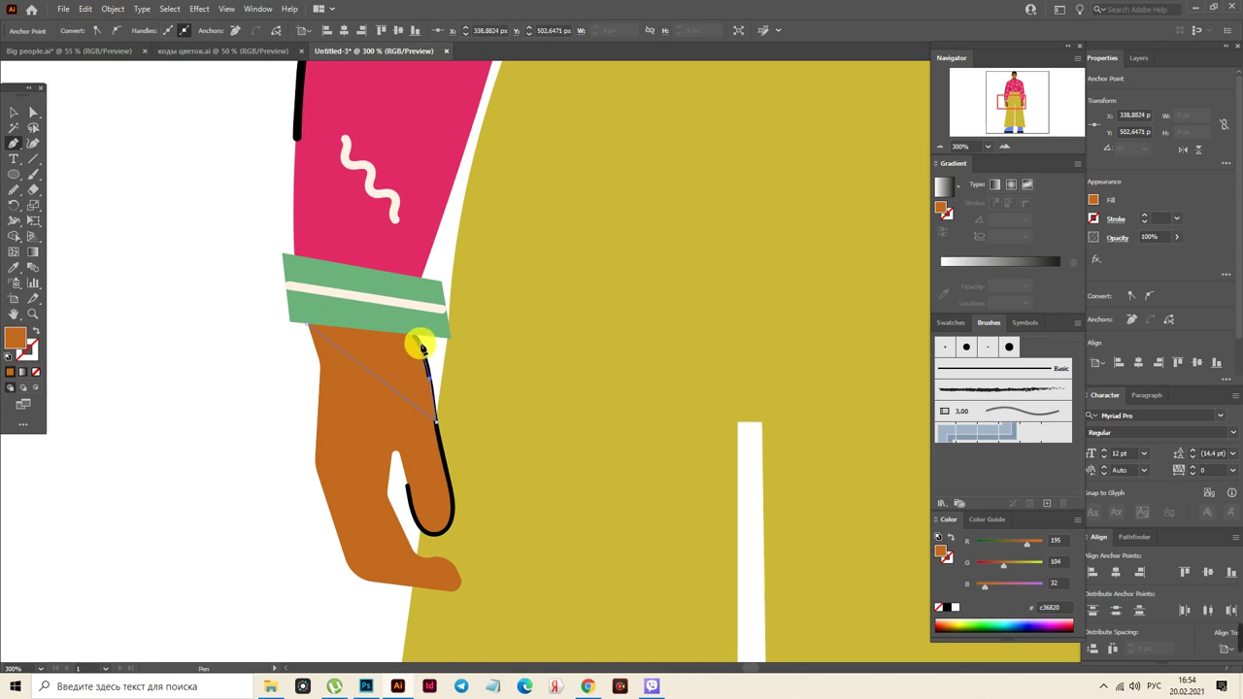
{"action": "left_click", "coordinate": [413, 335]}
{"action": "left_click", "coordinate": [317, 327]}
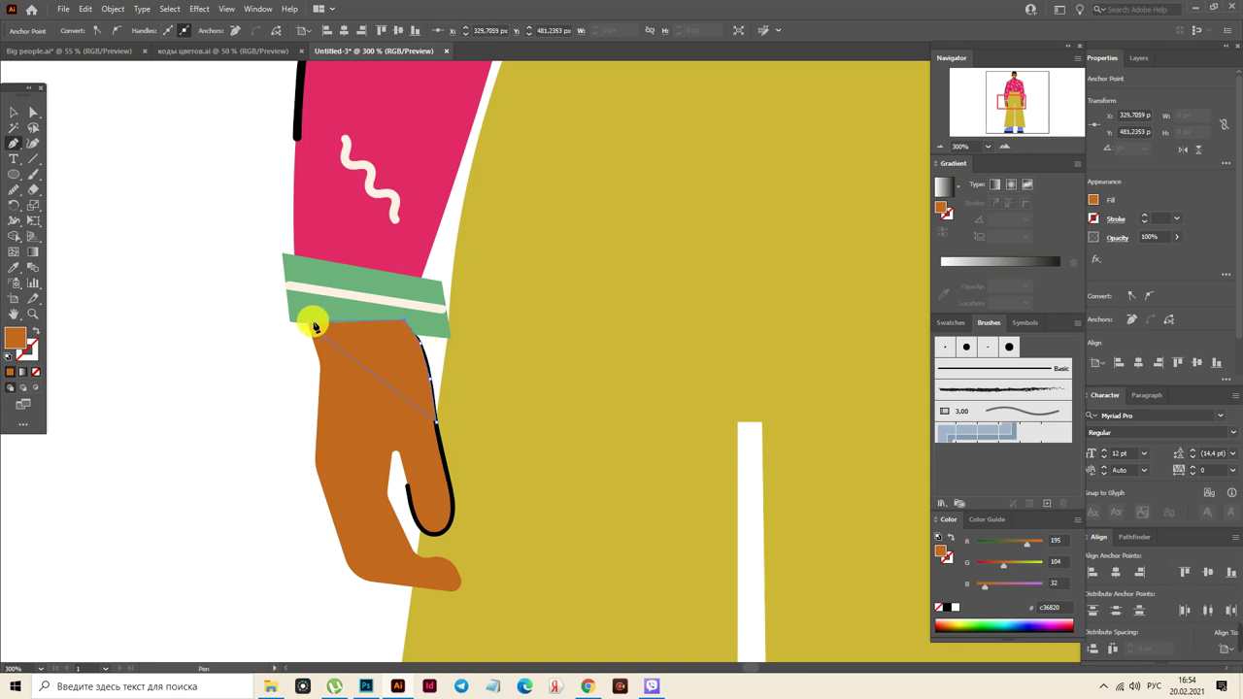
{"action": "left_click", "coordinate": [308, 325]}
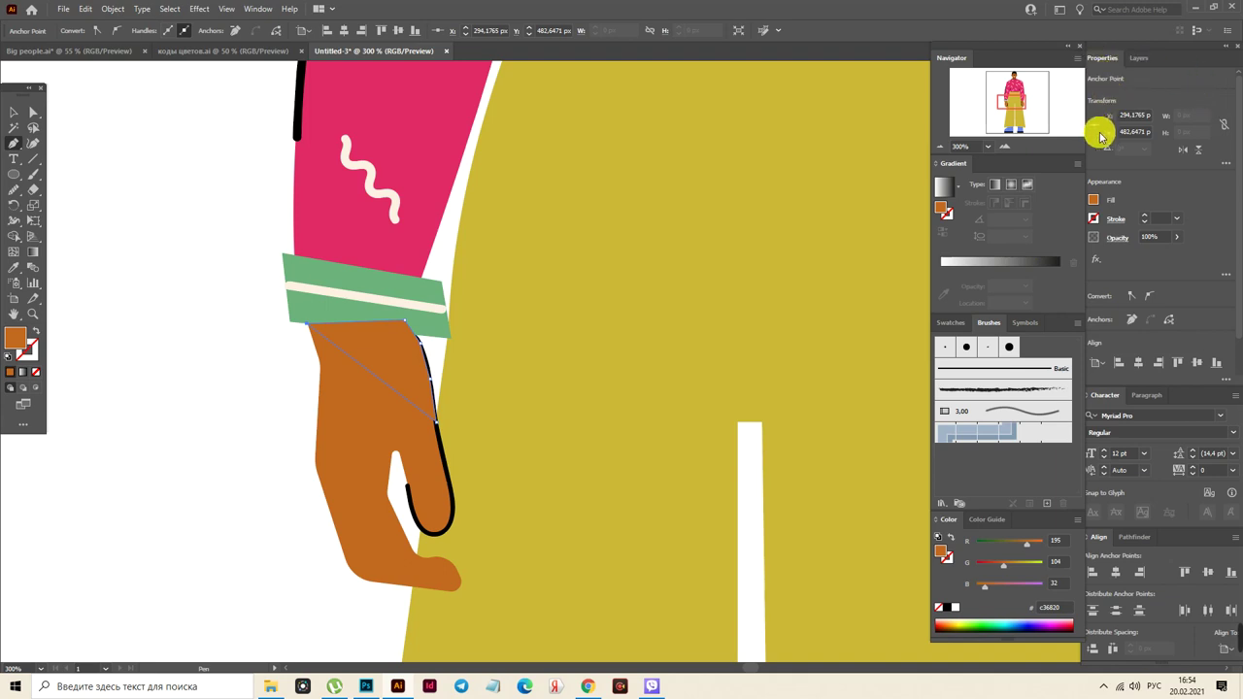
Set the blend mode of the left hand's shadow shape to Multiply and remove the stray anchor point beside the arm
{"action": "left_click", "coordinate": [1118, 237]}
{"action": "left_click", "coordinate": [1027, 260]}
{"action": "left_click", "coordinate": [1013, 306]}
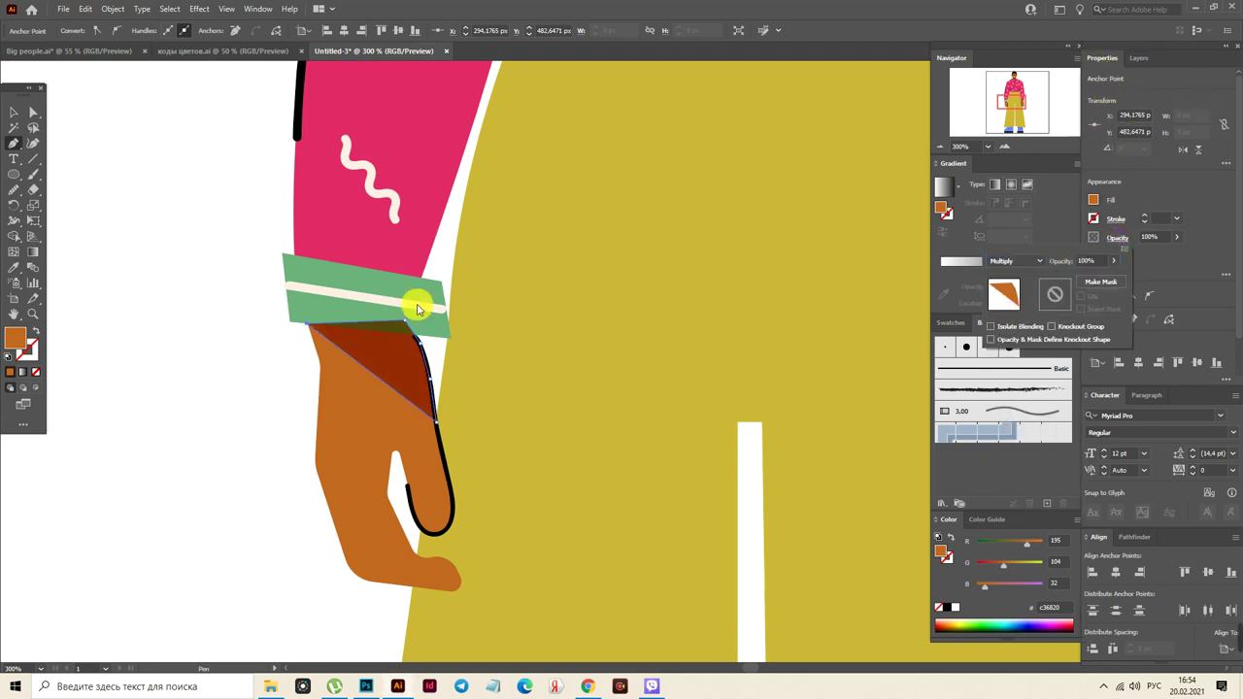
{"action": "left_click", "coordinate": [146, 181]}
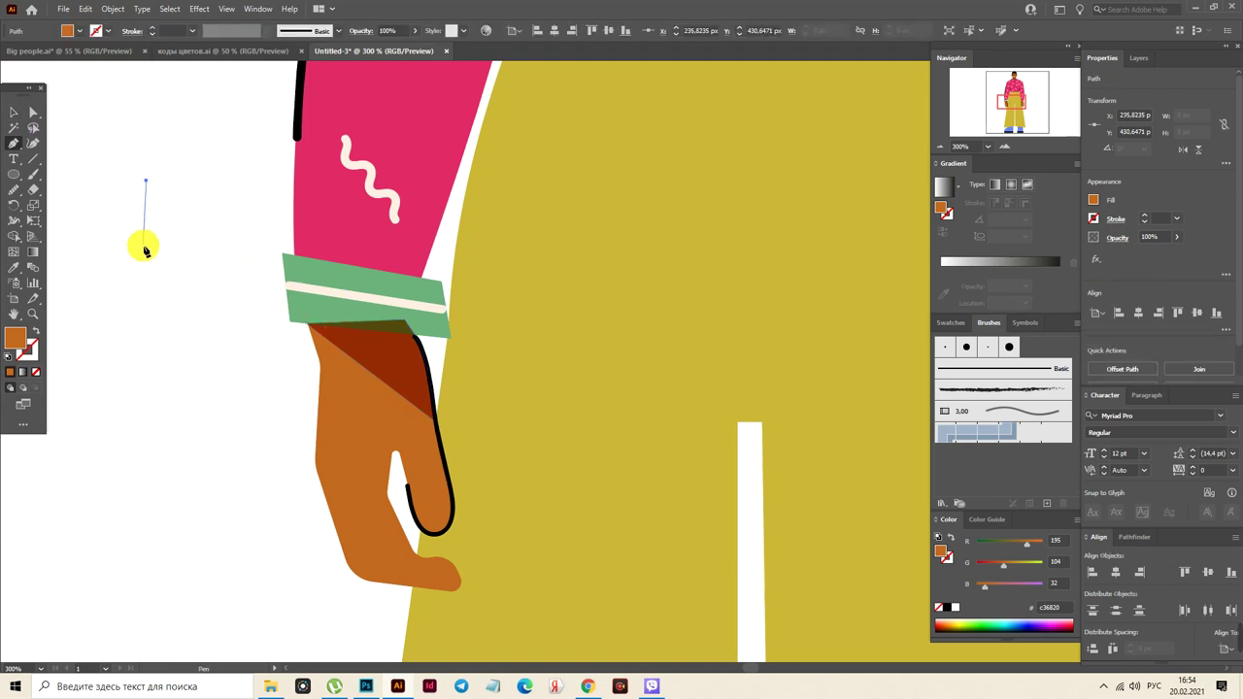
{"action": "left_click", "coordinate": [14, 112]}
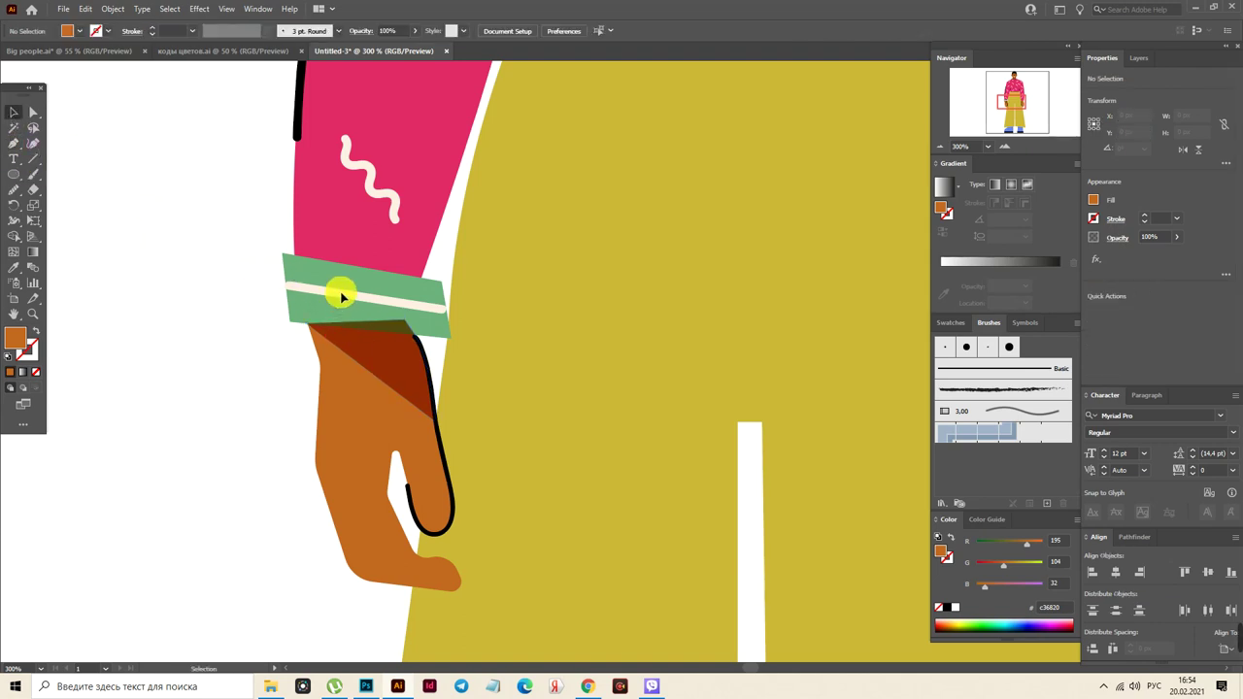
Bring the left green cuff and its cream stripe to the front, above the hand's shadow shape
{"action": "mouse_move", "coordinate": [350, 284]}
{"action": "left_mouse_down"}
{"action": "mouse_move", "coordinate": [356, 275]}
{"action": "mouse_move", "coordinate": [300, 274]}
{"action": "left_mouse_up"}
{"action": "left_click", "coordinate": [300, 268], "text": "shift"}
{"action": "right_click", "coordinate": [301, 271]}
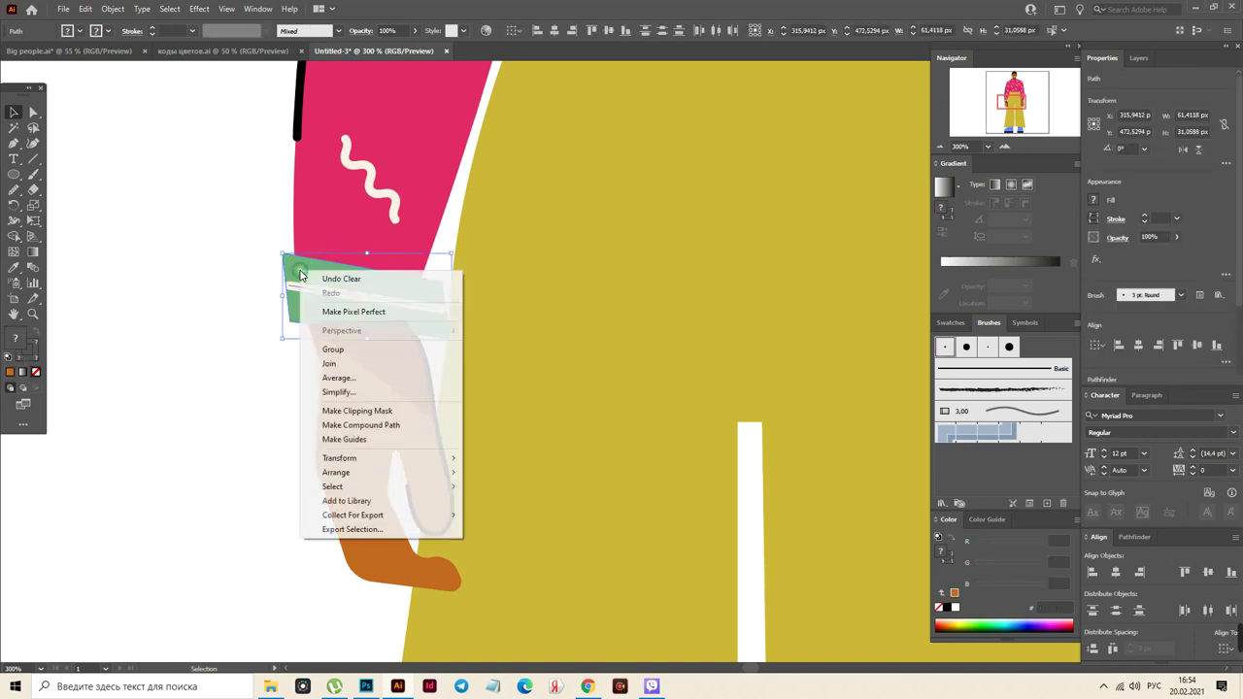
{"action": "mouse_move", "coordinate": [416, 472]}
{"action": "left_click", "coordinate": [497, 473]}
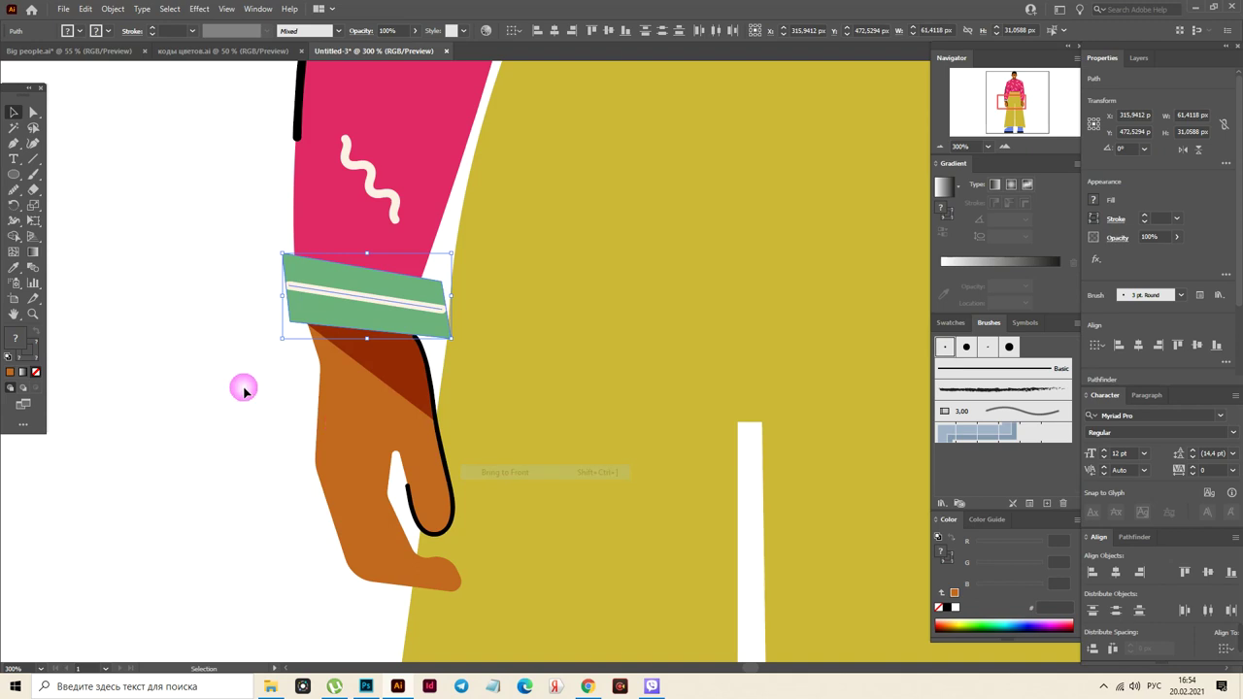
{"action": "left_click", "coordinate": [235, 386]}
Set the opacity of the left hand's shadow shape to 50%
{"action": "left_click", "coordinate": [369, 352]}
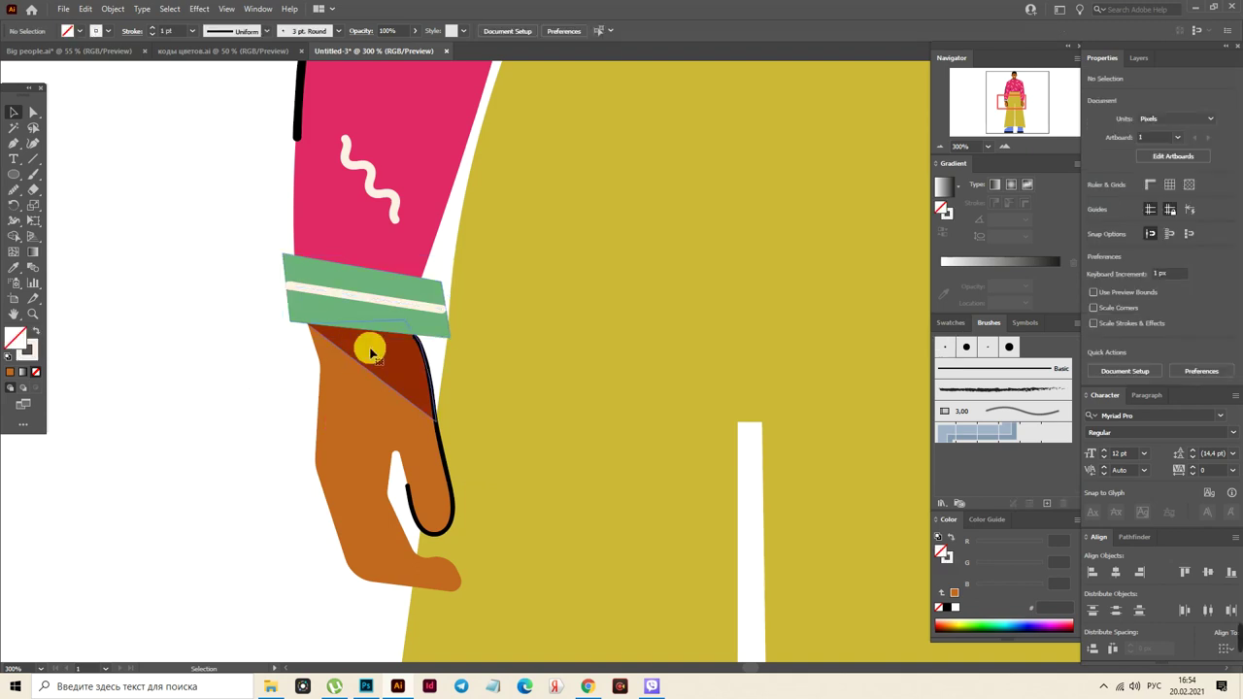
{"action": "left_click", "coordinate": [1147, 237]}
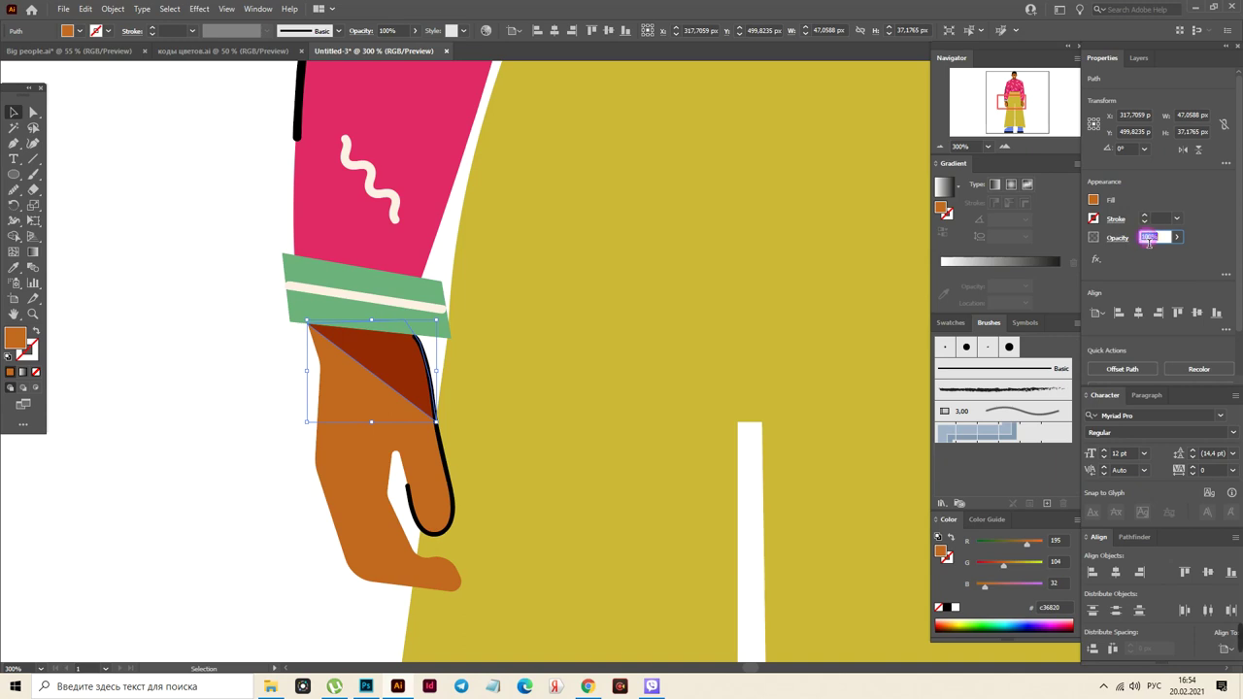
{"action": "type", "text": "50"}
{"action": "key", "text": "Return"}
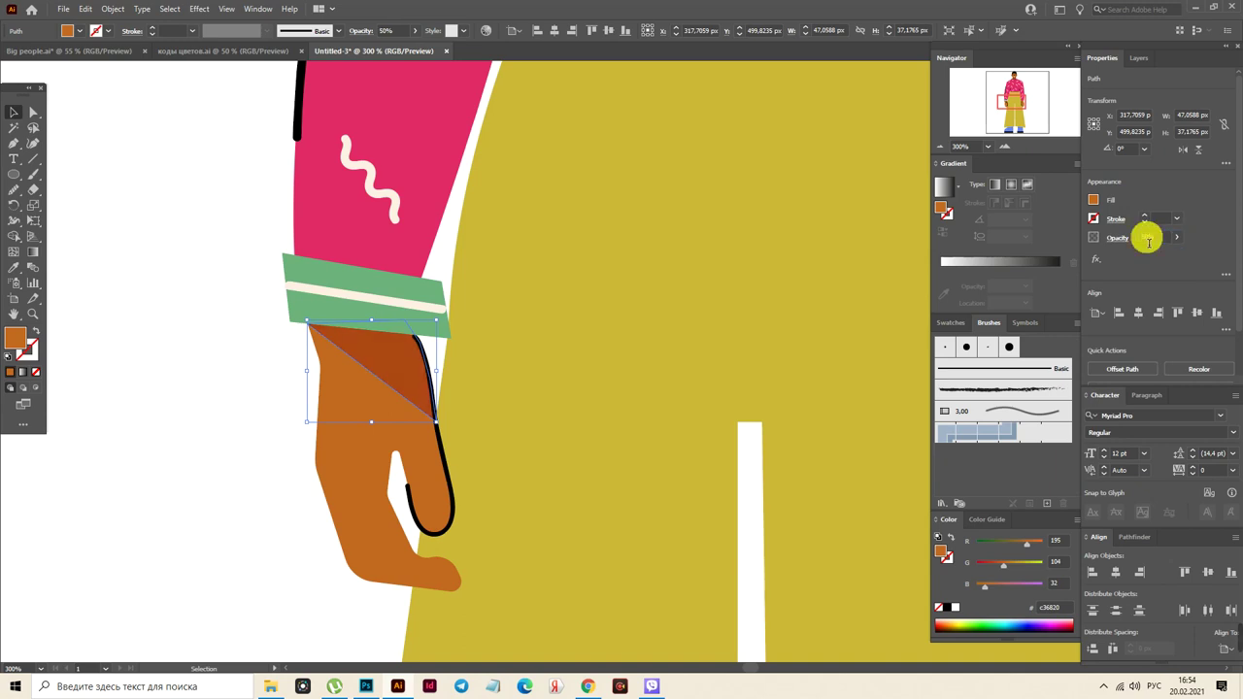
{"action": "left_click", "coordinate": [135, 346]}
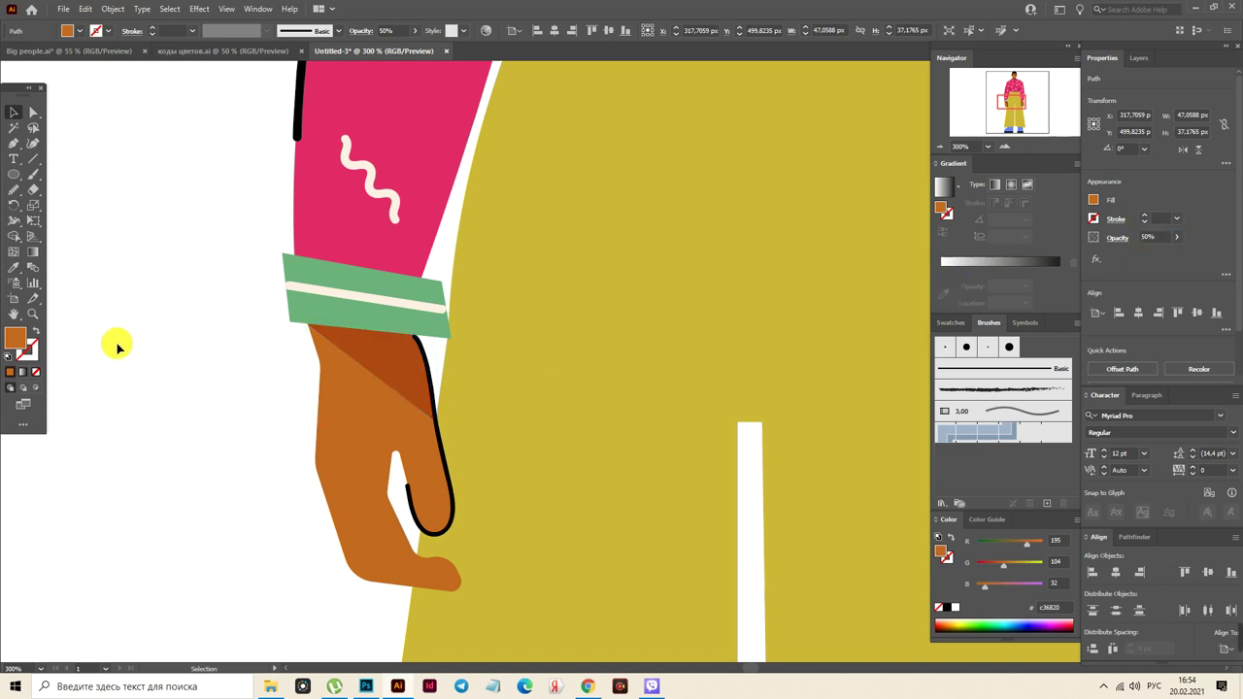
Create a reflected copy of the left cuff and its cream stripe across the vertical axis
{"action": "left_click", "coordinate": [13, 314]}
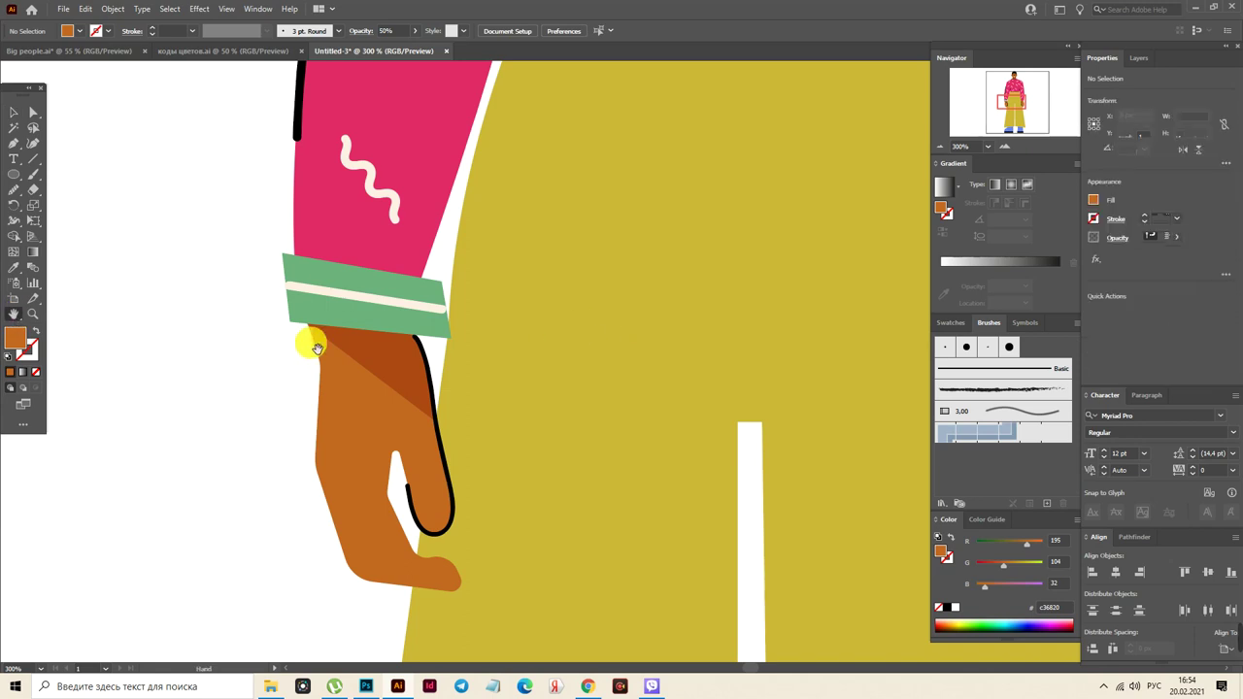
{"action": "left_click", "coordinate": [13, 113]}
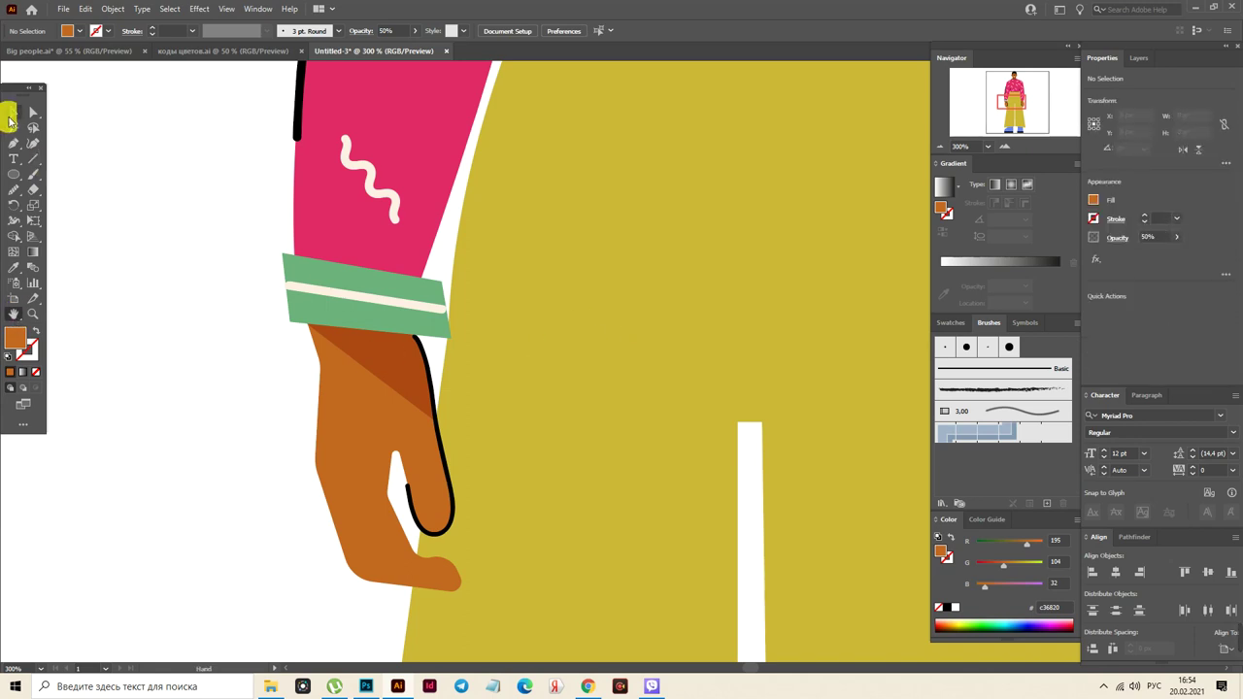
{"action": "left_click", "coordinate": [334, 280]}
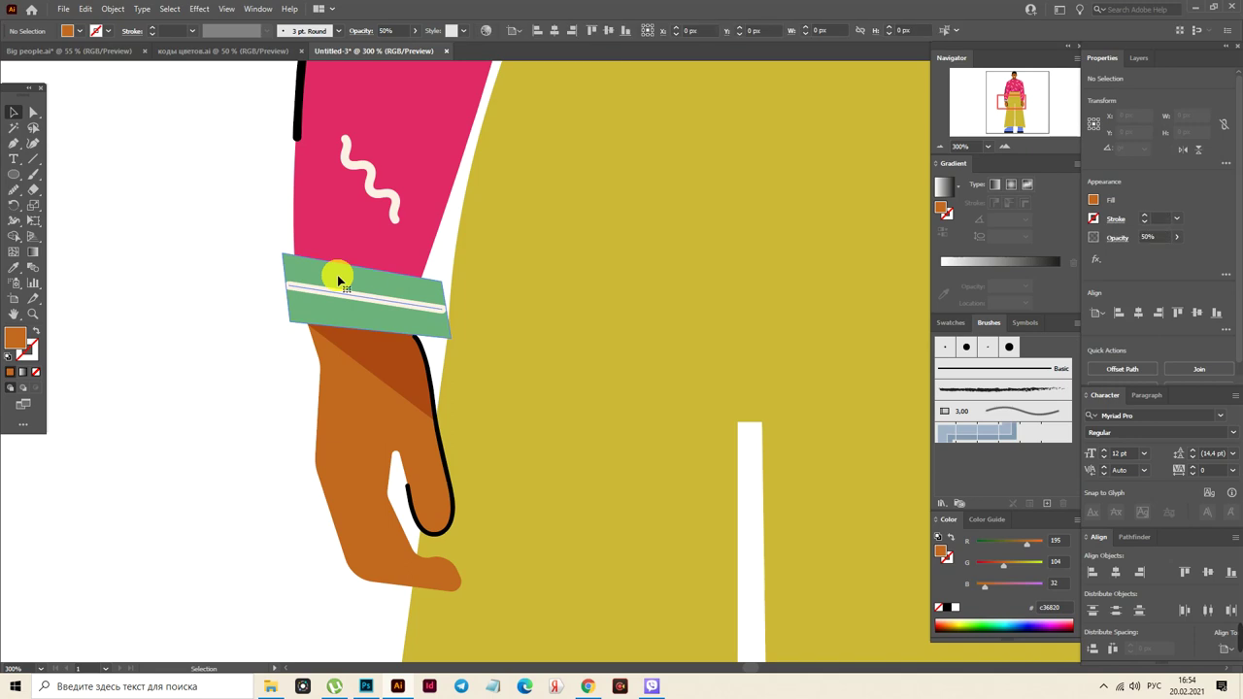
{"action": "right_click", "coordinate": [338, 279]}
{"action": "mouse_move", "coordinate": [476, 463]}
{"action": "left_click", "coordinate": [586, 508]}
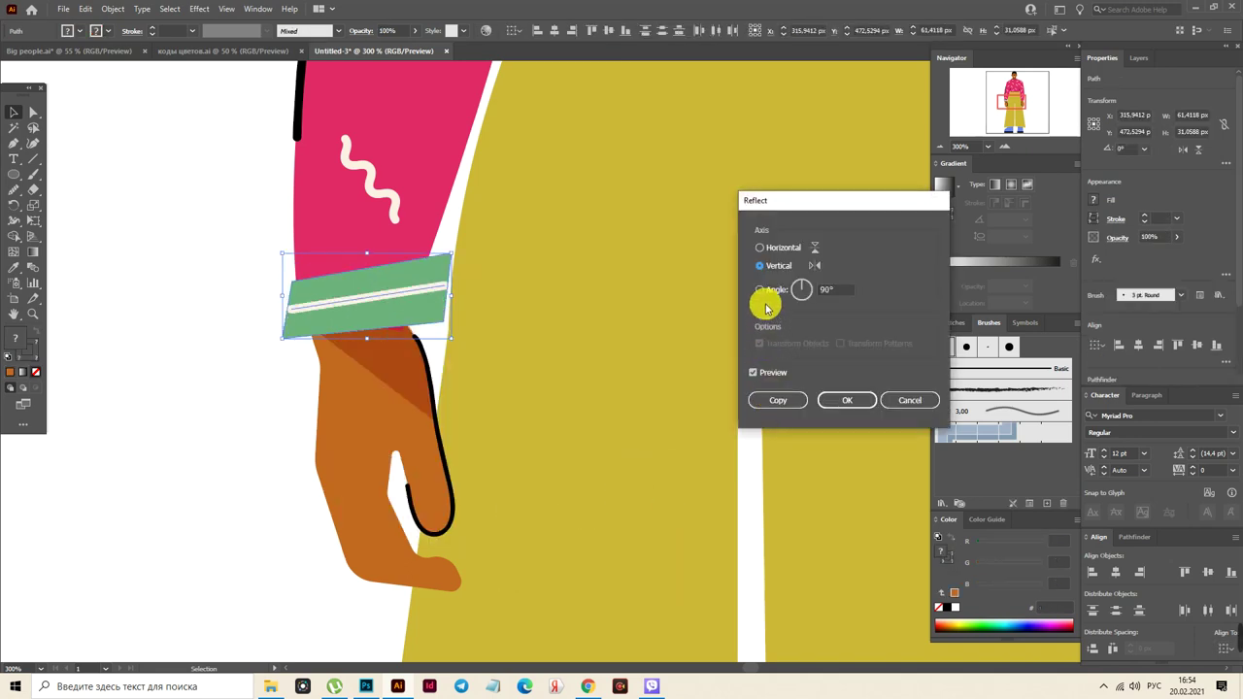
{"action": "left_click", "coordinate": [774, 400]}
Move the mirrored cuff and stripe onto the end of the right sleeve, covering the top of the hand
{"action": "left_click", "coordinate": [14, 314]}
{"action": "left_click_drag", "start_coordinate": [694, 492], "coordinate": [273, 411]}
{"action": "left_click", "coordinate": [14, 112]}
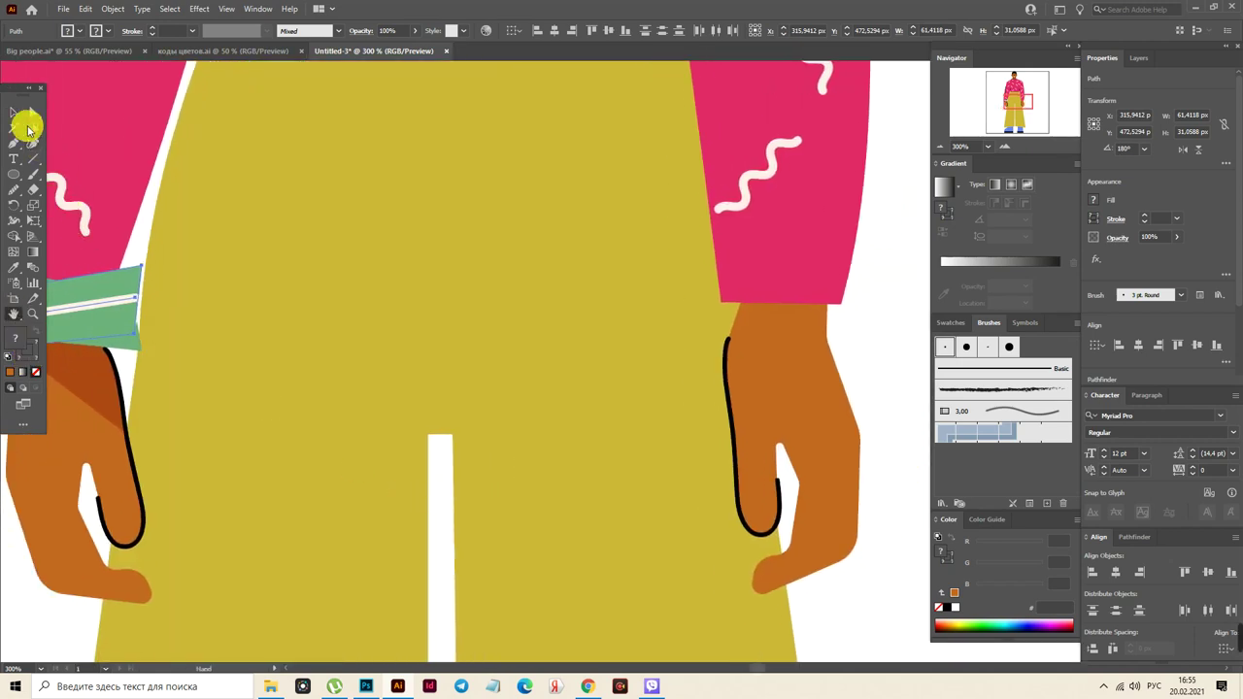
{"action": "left_click_drag", "start_coordinate": [97, 305], "coordinate": [799, 281]}
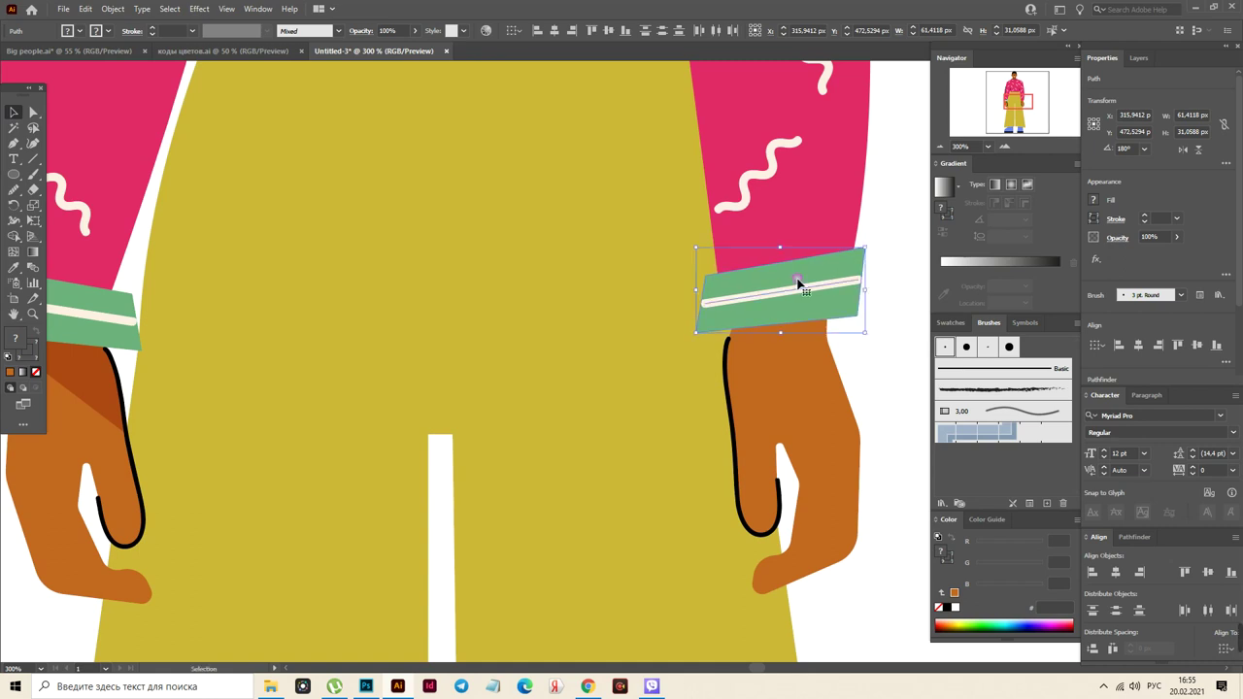
{"action": "left_click", "coordinate": [867, 358]}
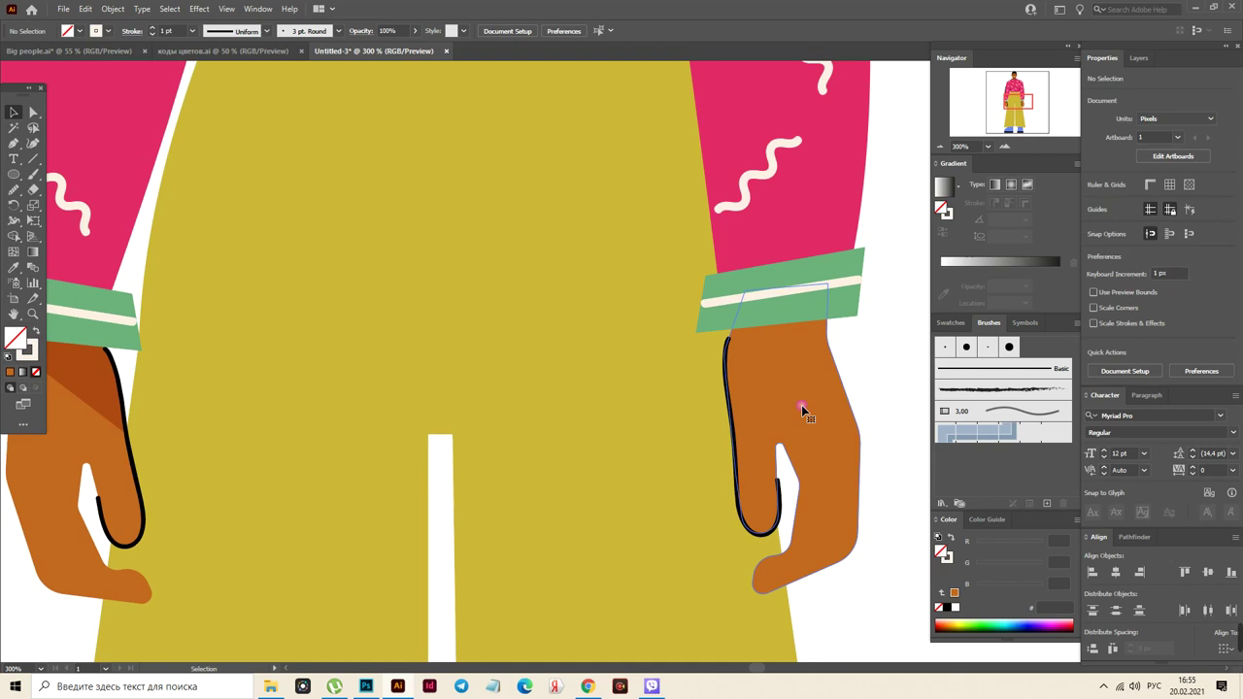
Draw a closed shadow shape across the right hand below the cuff with the Pen tool, using the hand's skin colour as fill
{"action": "left_click", "coordinate": [802, 411]}
{"action": "left_click", "coordinate": [27, 145]}
{"action": "left_click", "coordinate": [835, 318]}
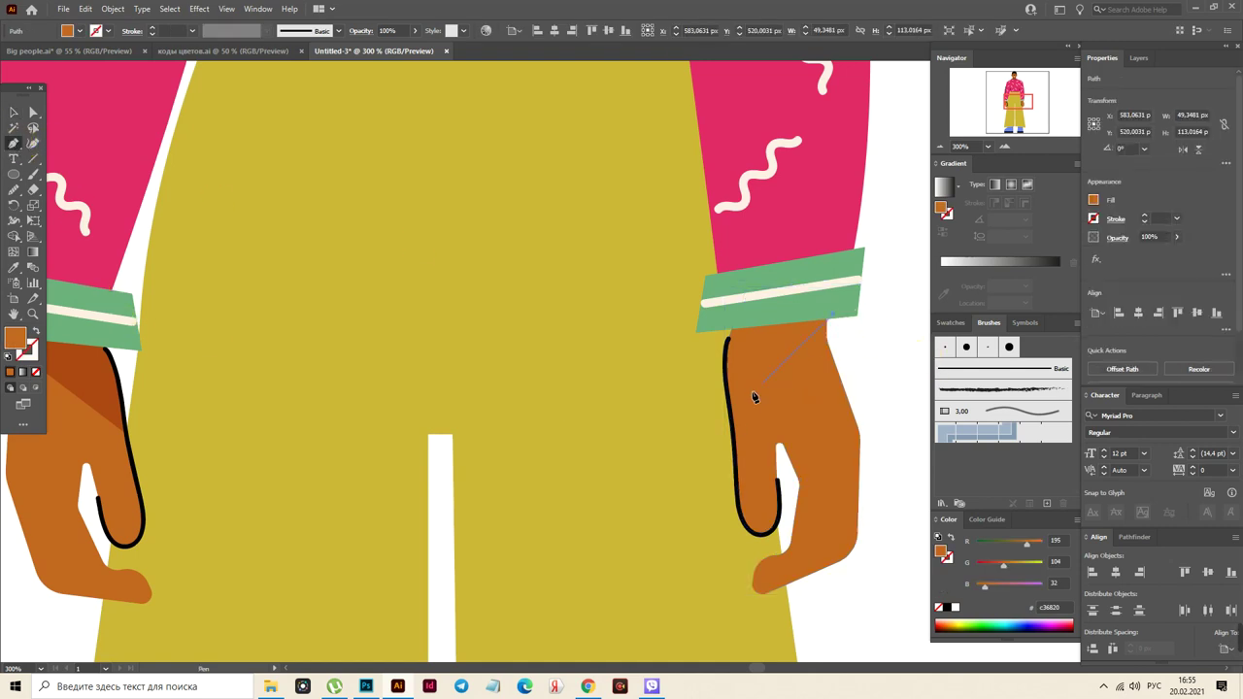
{"action": "left_click", "coordinate": [735, 415]}
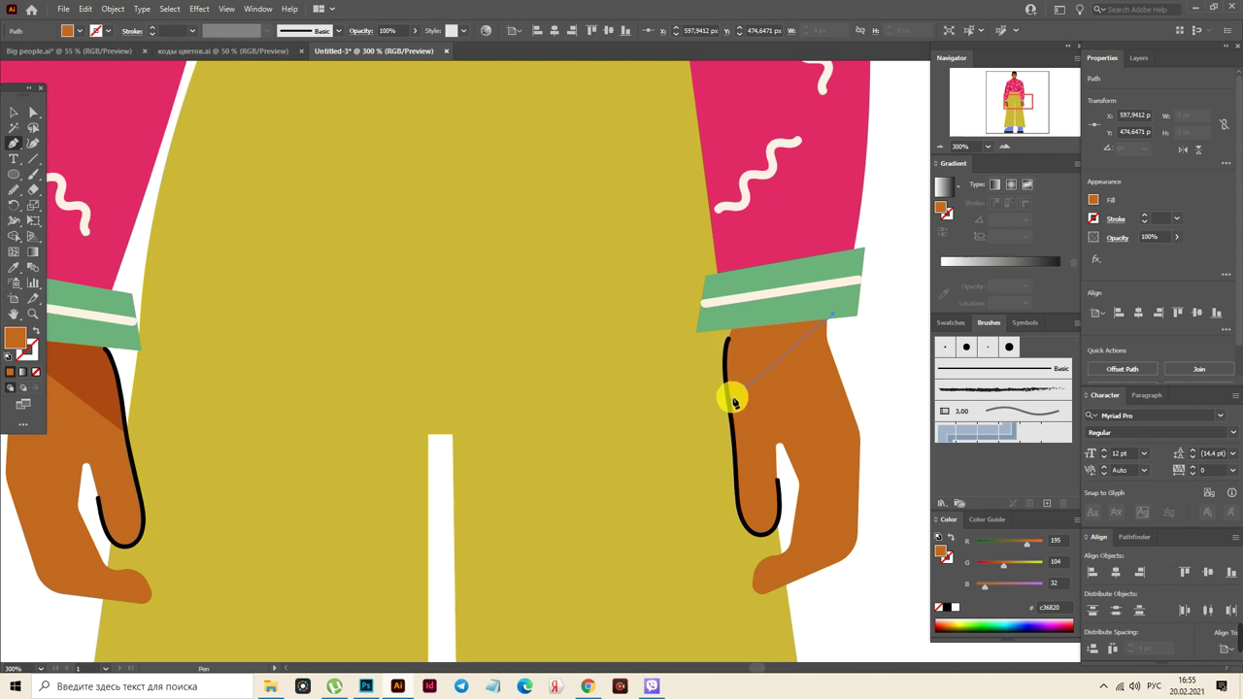
{"action": "left_click", "coordinate": [726, 378]}
{"action": "left_click", "coordinate": [723, 344]}
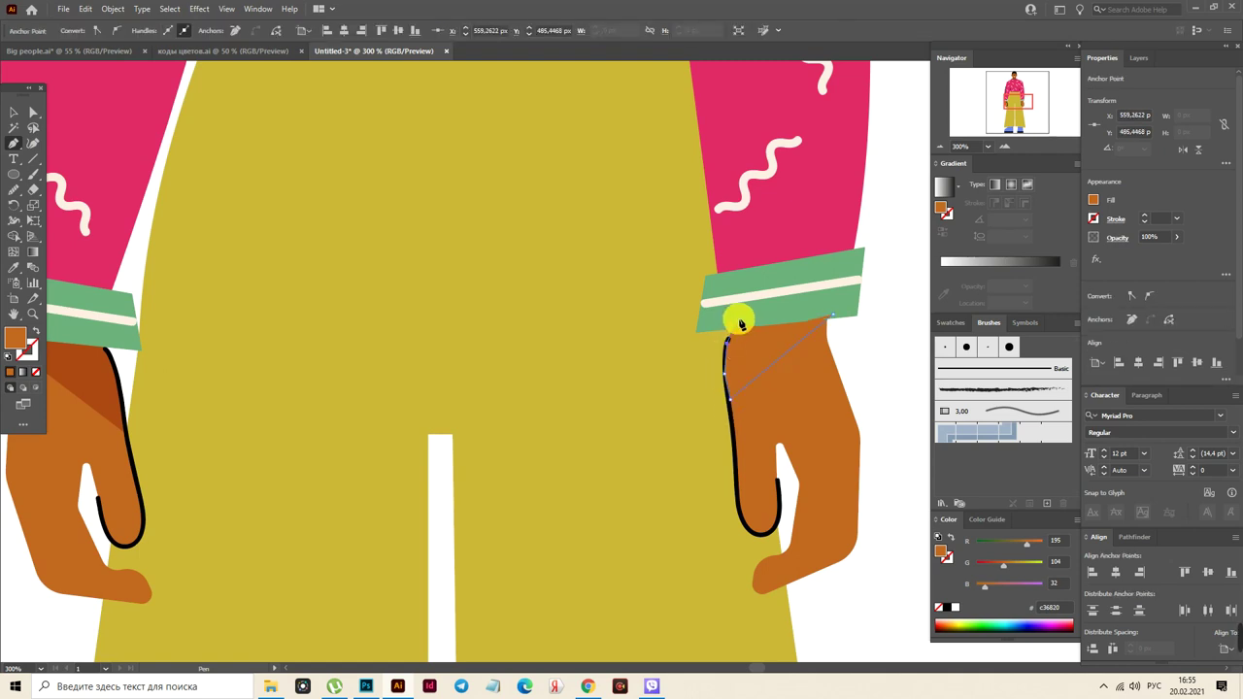
{"action": "left_click", "coordinate": [736, 317]}
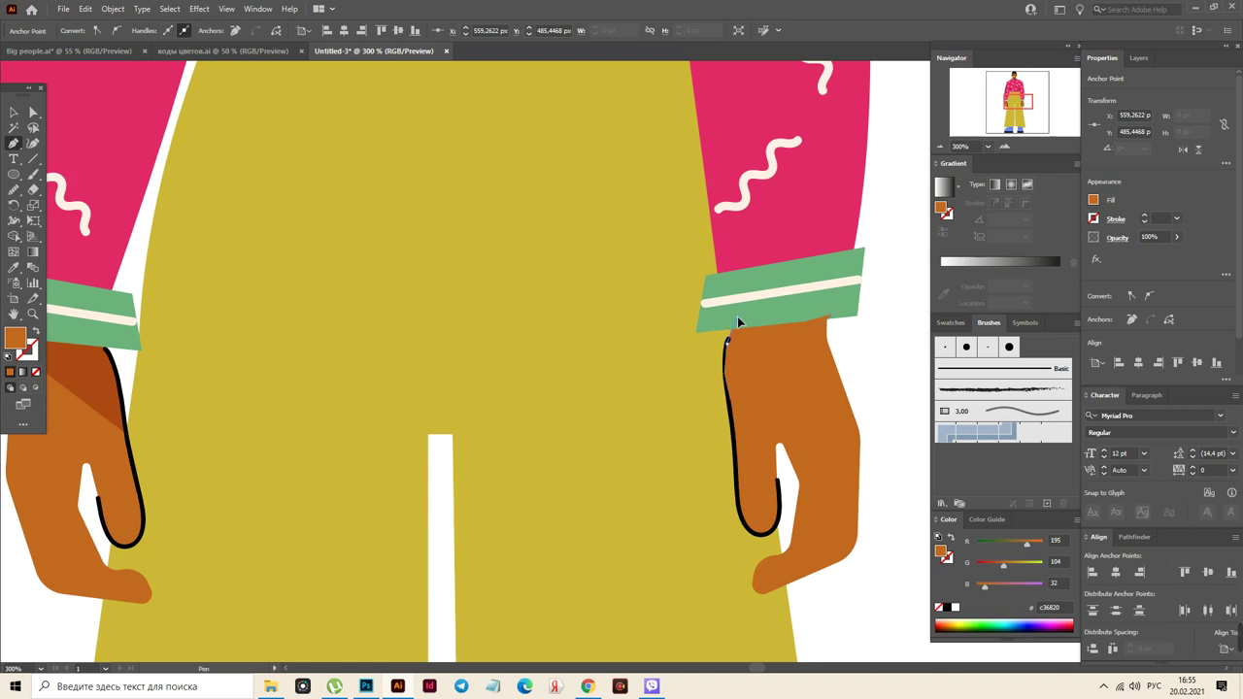
{"action": "left_click", "coordinate": [833, 317]}
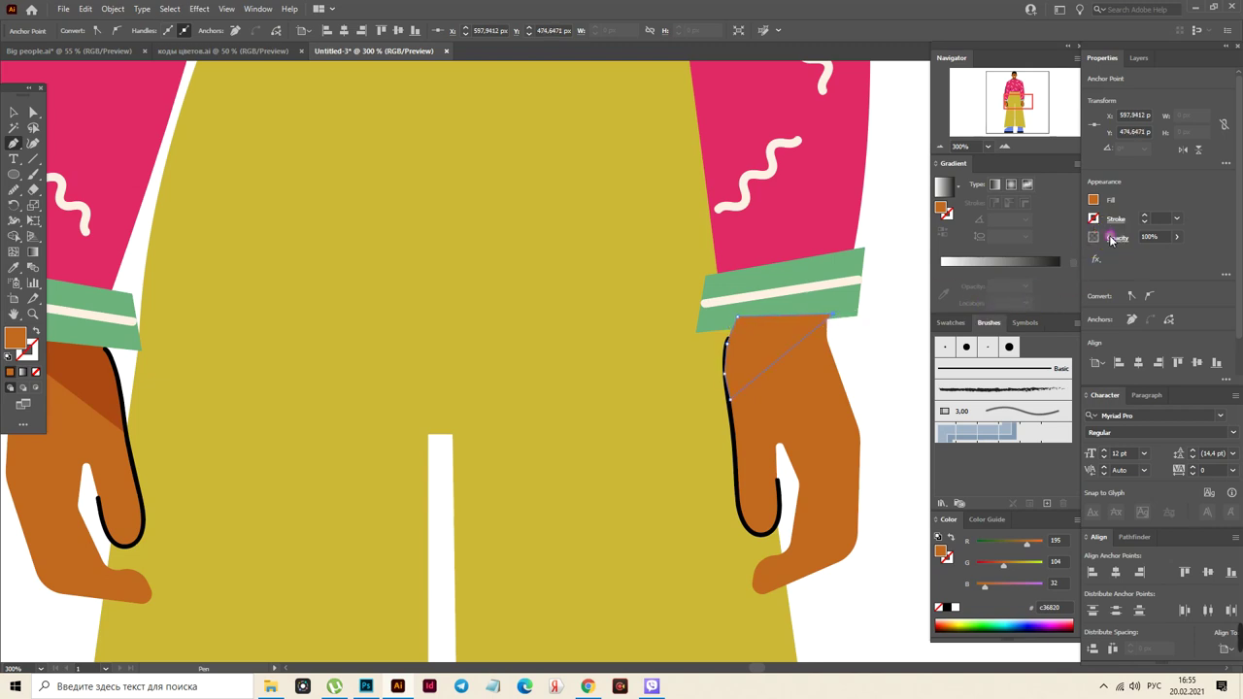
Set the right hand's shadow shape to the Multiply blend mode with 50% opacity
{"action": "left_click", "coordinate": [1117, 237]}
{"action": "left_click", "coordinate": [1017, 273]}
{"action": "left_click", "coordinate": [1001, 307]}
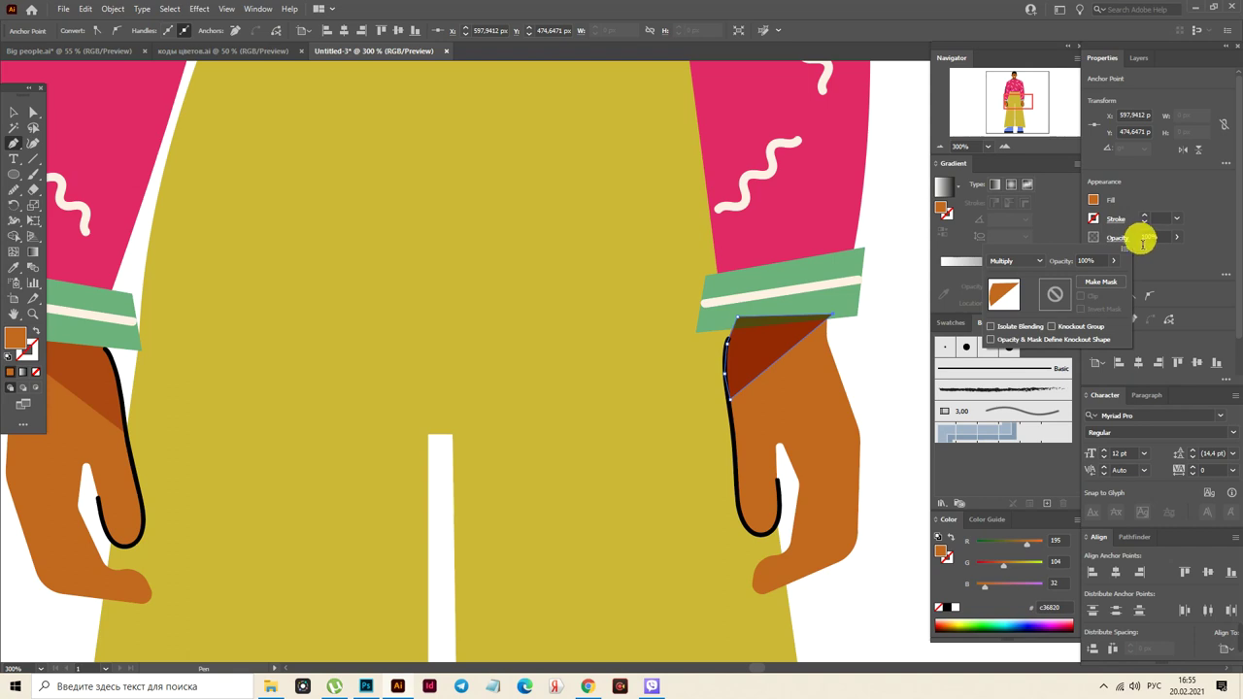
{"action": "left_click", "coordinate": [1132, 233]}
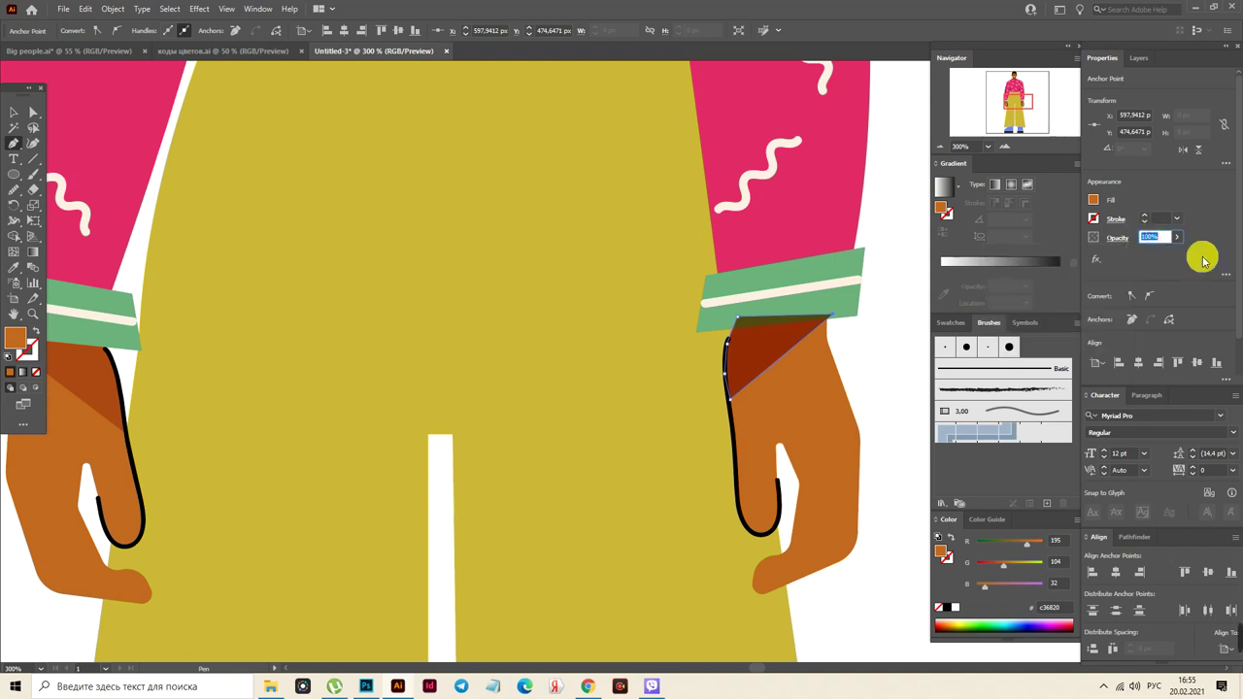
{"action": "type", "text": "50"}
{"action": "key", "text": "Return"}
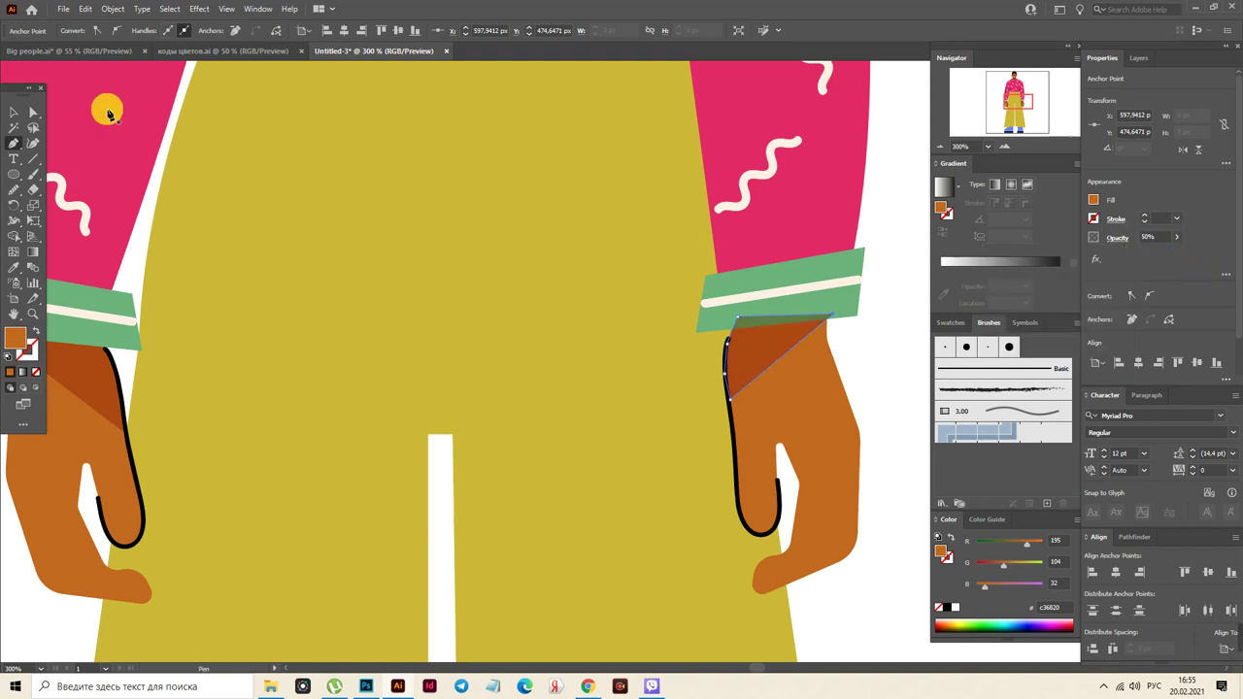
Bring the right green cuff and its cream stripe to the front, above the hand's shadow shape
{"action": "left_click", "coordinate": [13, 113]}
{"action": "left_click", "coordinate": [791, 290]}
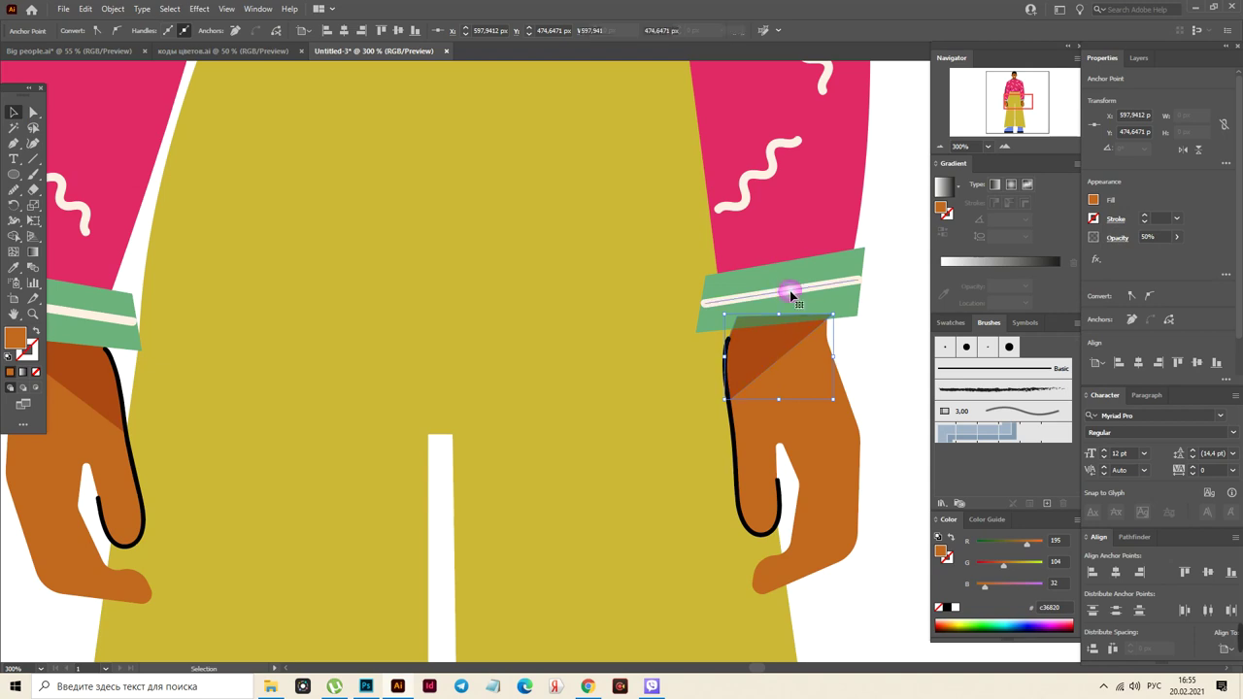
{"action": "right_click", "coordinate": [803, 268]}
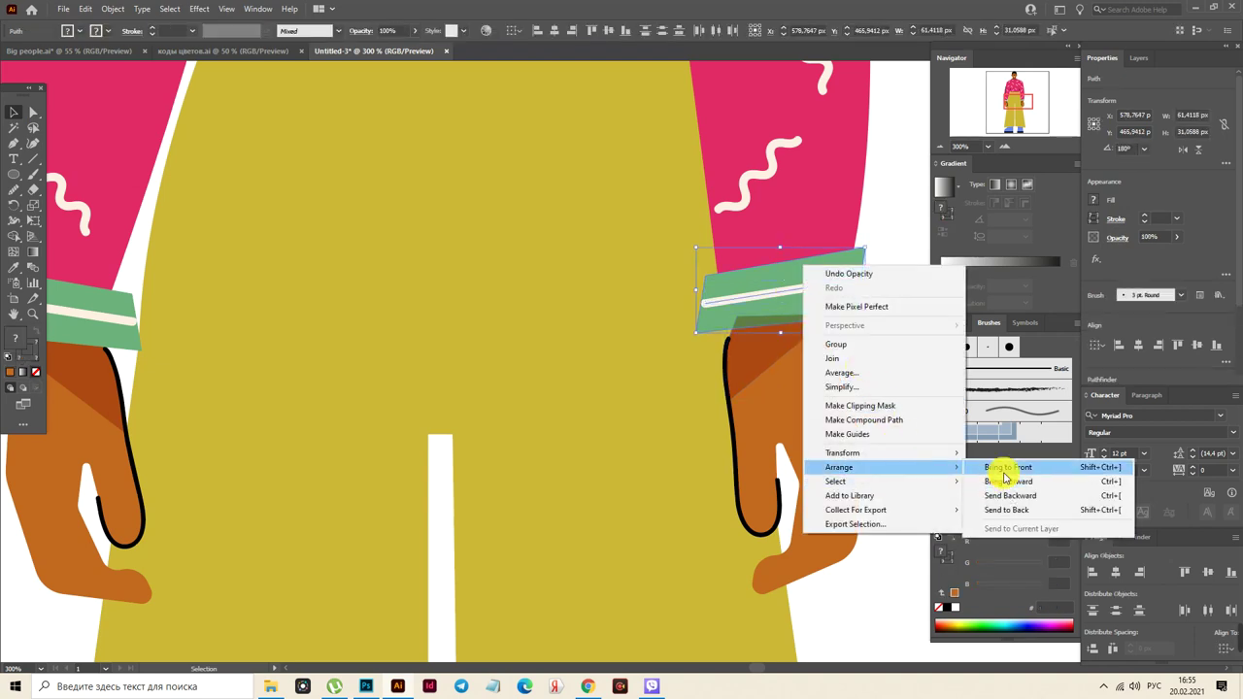
{"action": "left_click", "coordinate": [1000, 467]}
{"action": "left_click", "coordinate": [868, 411]}
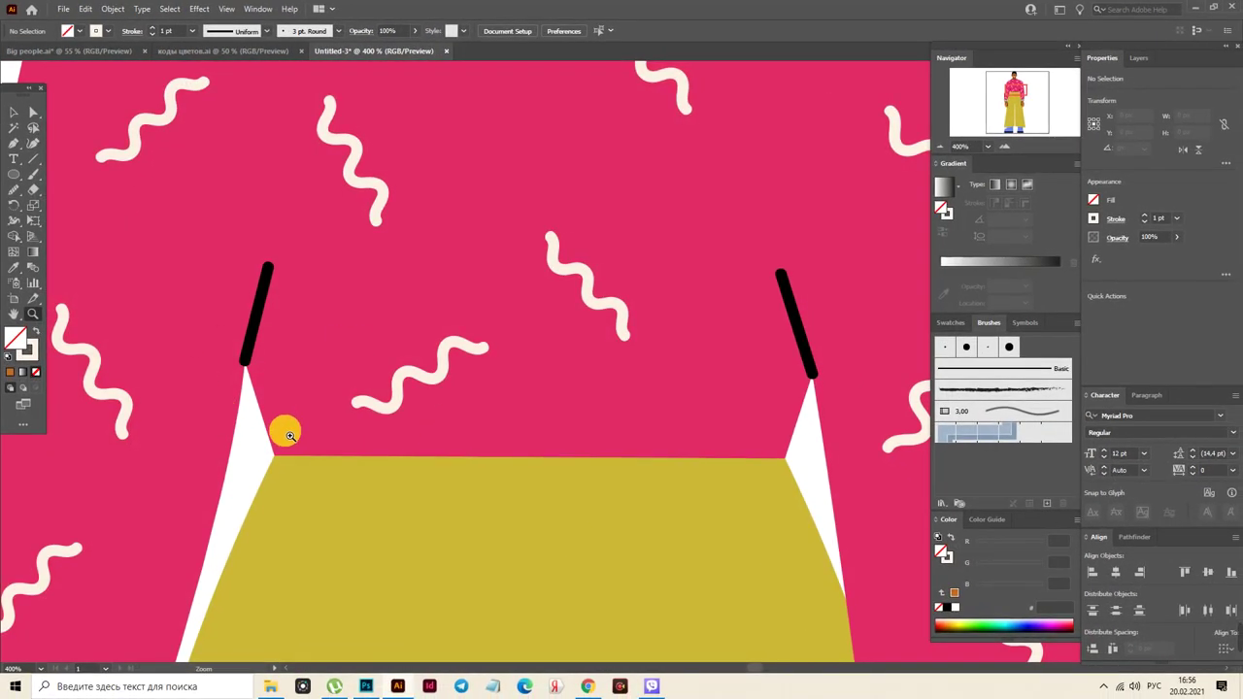
Draw a closed black triangle with no stroke, about 58 by 25 px, in the sweater's lower left corner with the Pen tool
{"action": "left_click", "coordinate": [950, 322]}
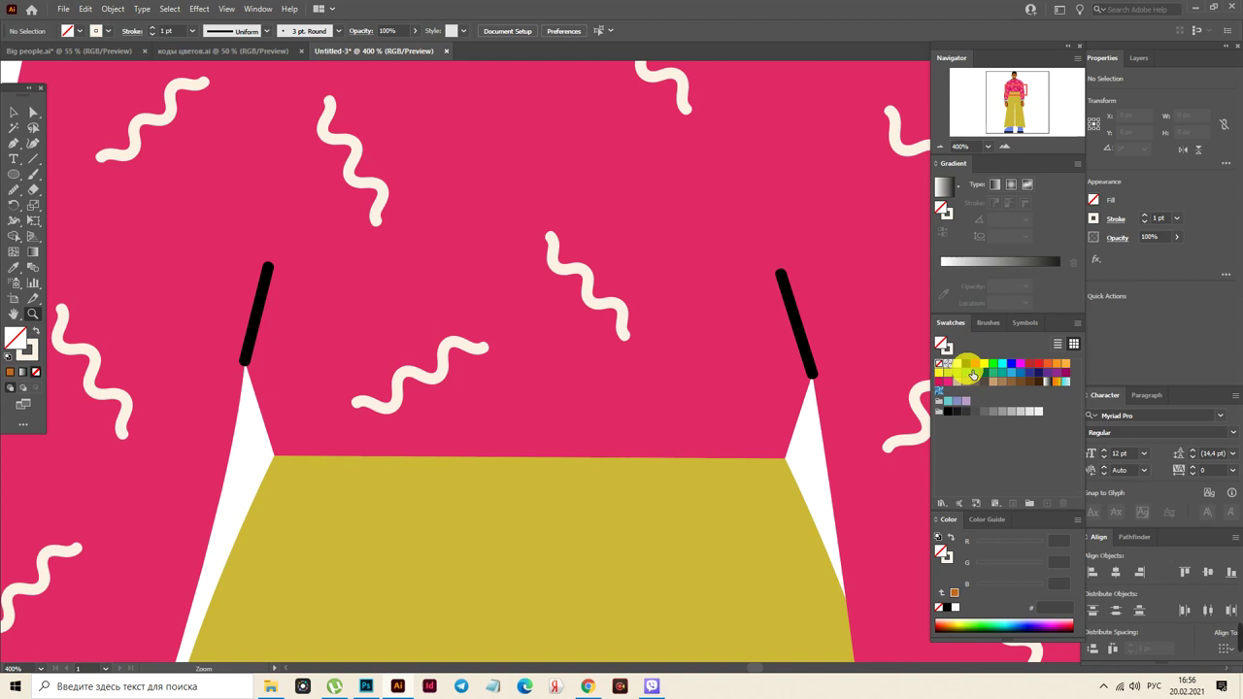
{"action": "left_click", "coordinate": [968, 368]}
{"action": "left_click", "coordinate": [30, 350]}
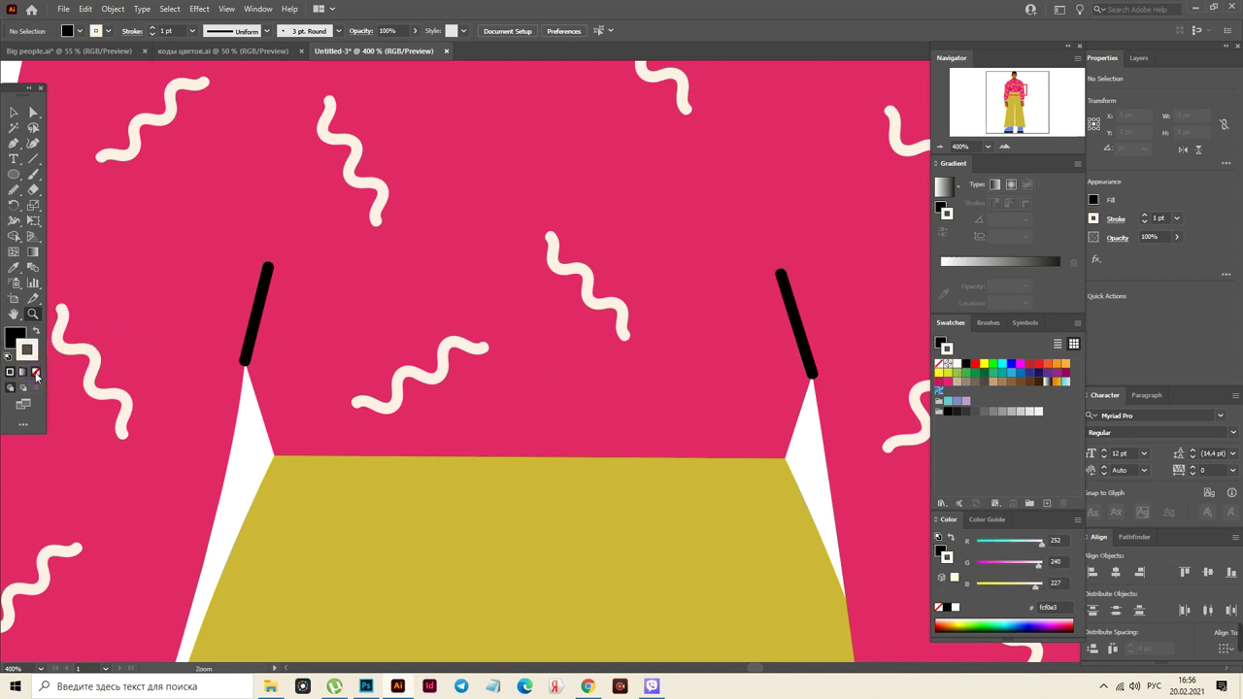
{"action": "left_click", "coordinate": [36, 373]}
{"action": "left_click", "coordinate": [16, 153]}
{"action": "left_click", "coordinate": [249, 371]}
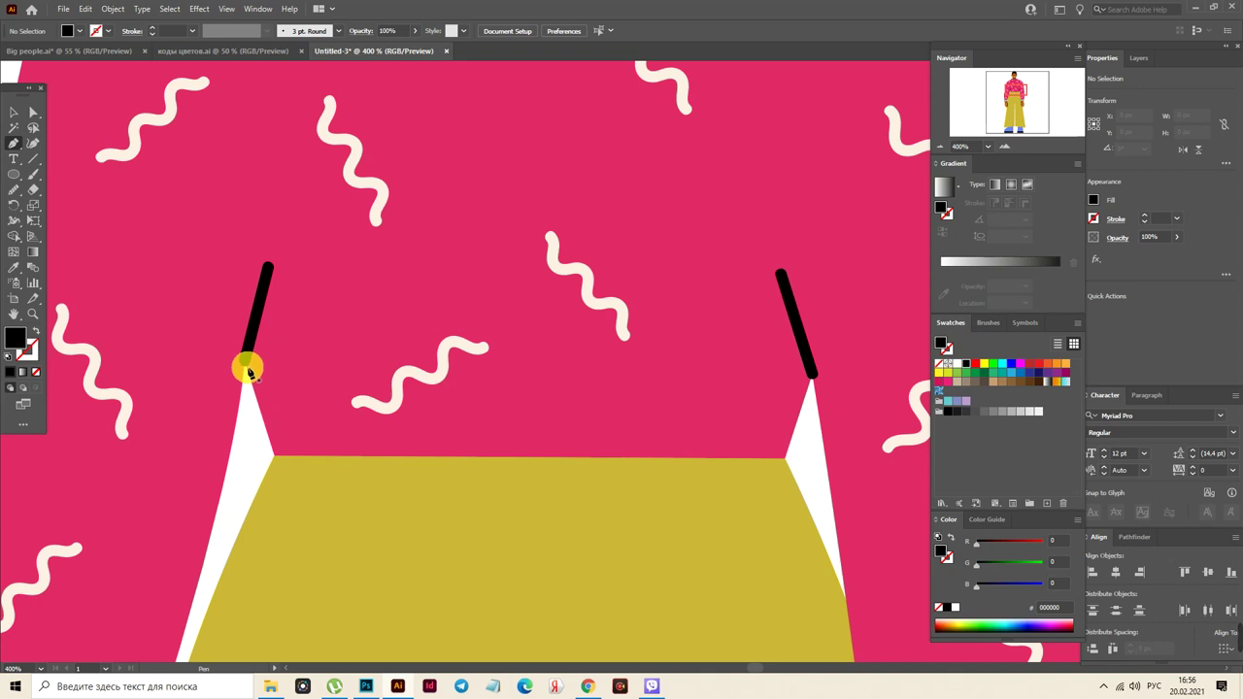
{"action": "left_click", "coordinate": [276, 456]}
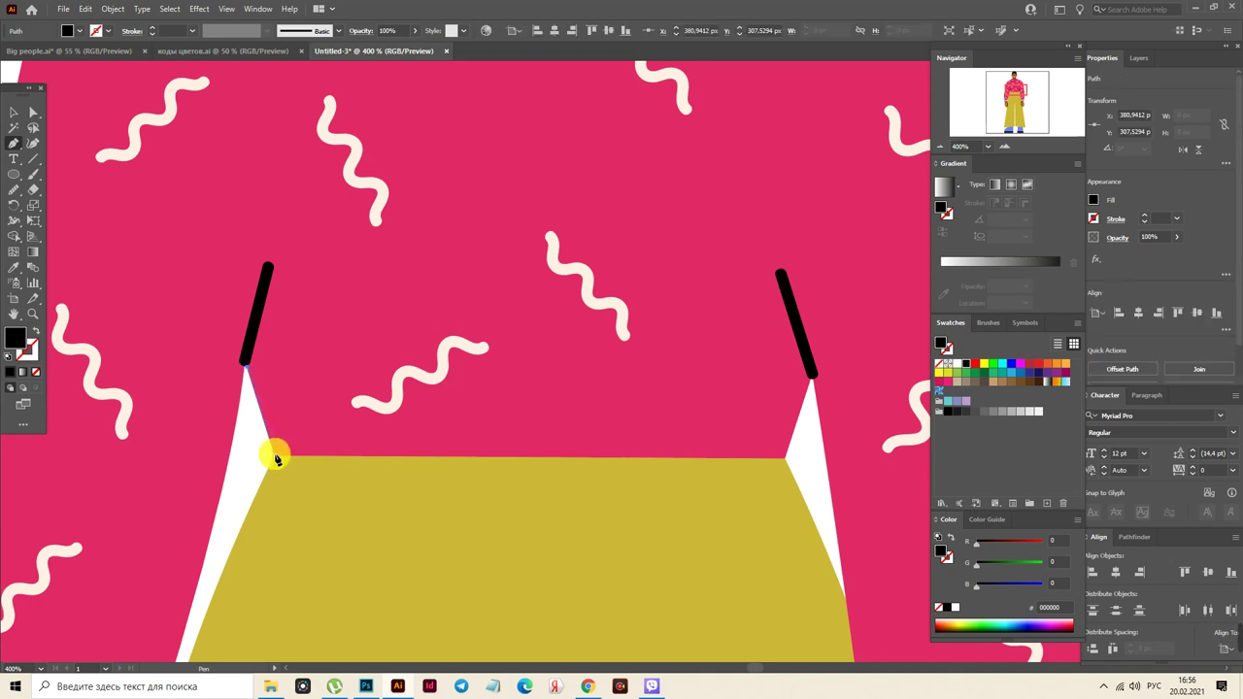
{"action": "left_click", "coordinate": [448, 457]}
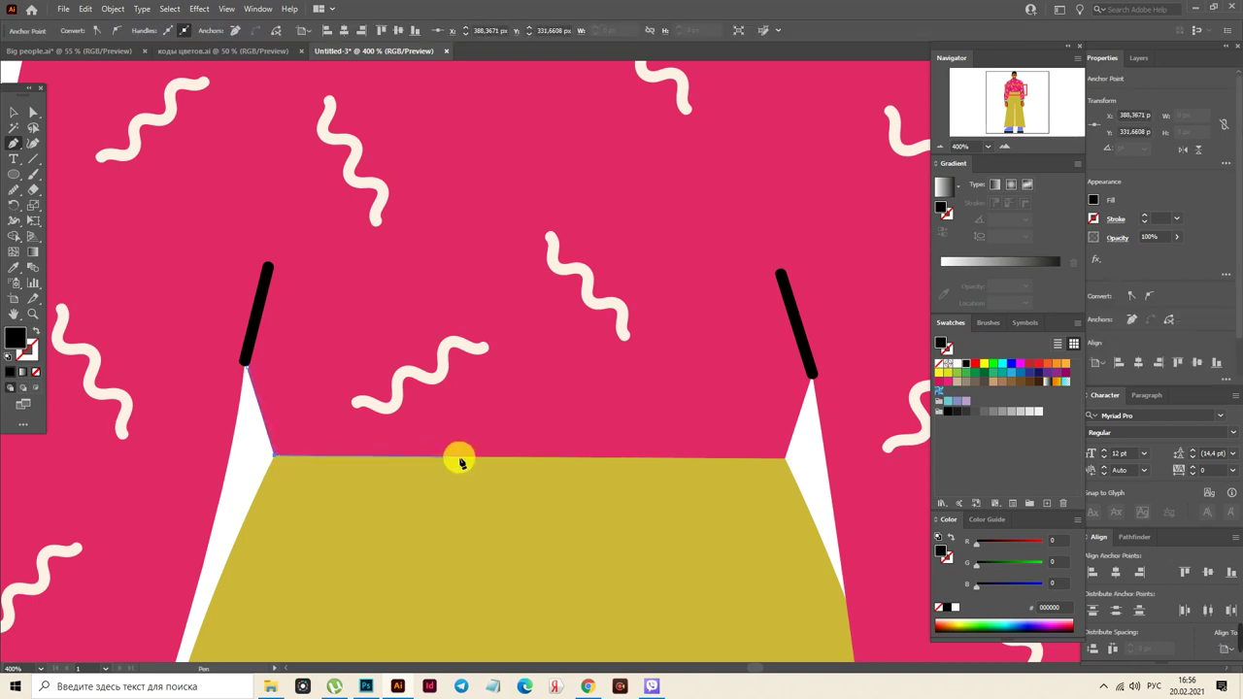
{"action": "left_click", "coordinate": [461, 463]}
{"action": "left_click_drag", "start_coordinate": [249, 371], "coordinate": [257, 359]}
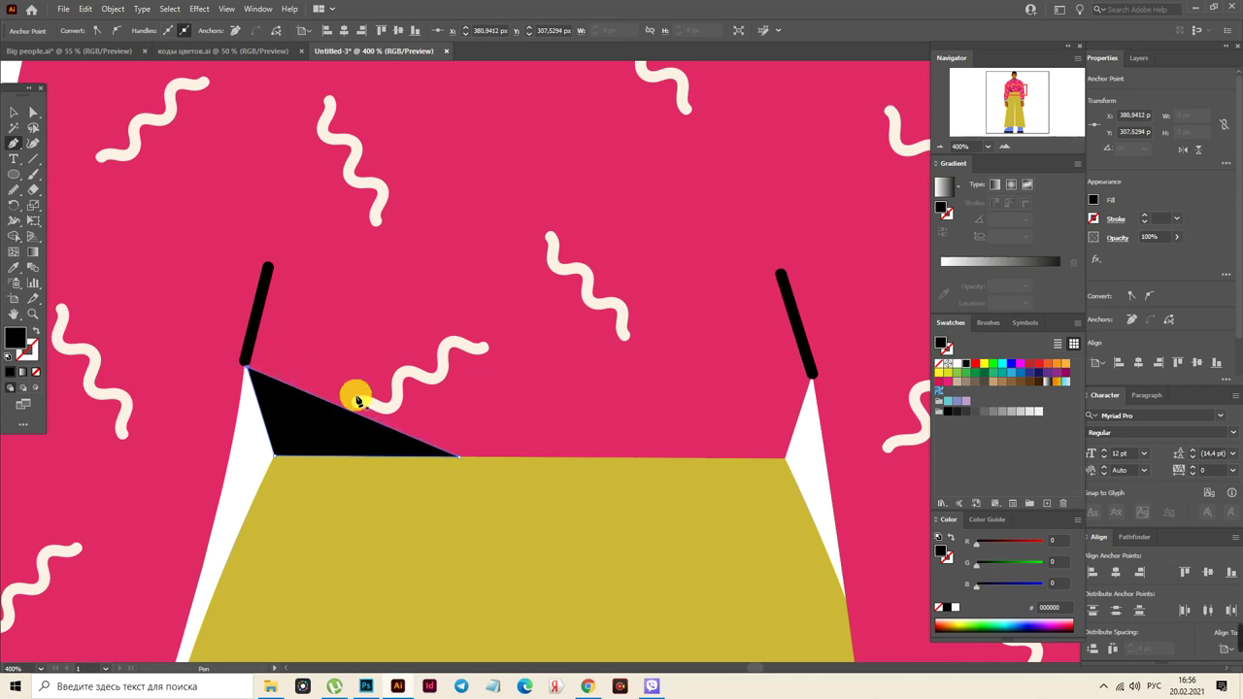
Add an opacity mask to the black triangle and enter the mask for editing
{"action": "left_click", "coordinate": [14, 114]}
{"action": "left_click", "coordinate": [262, 10]}
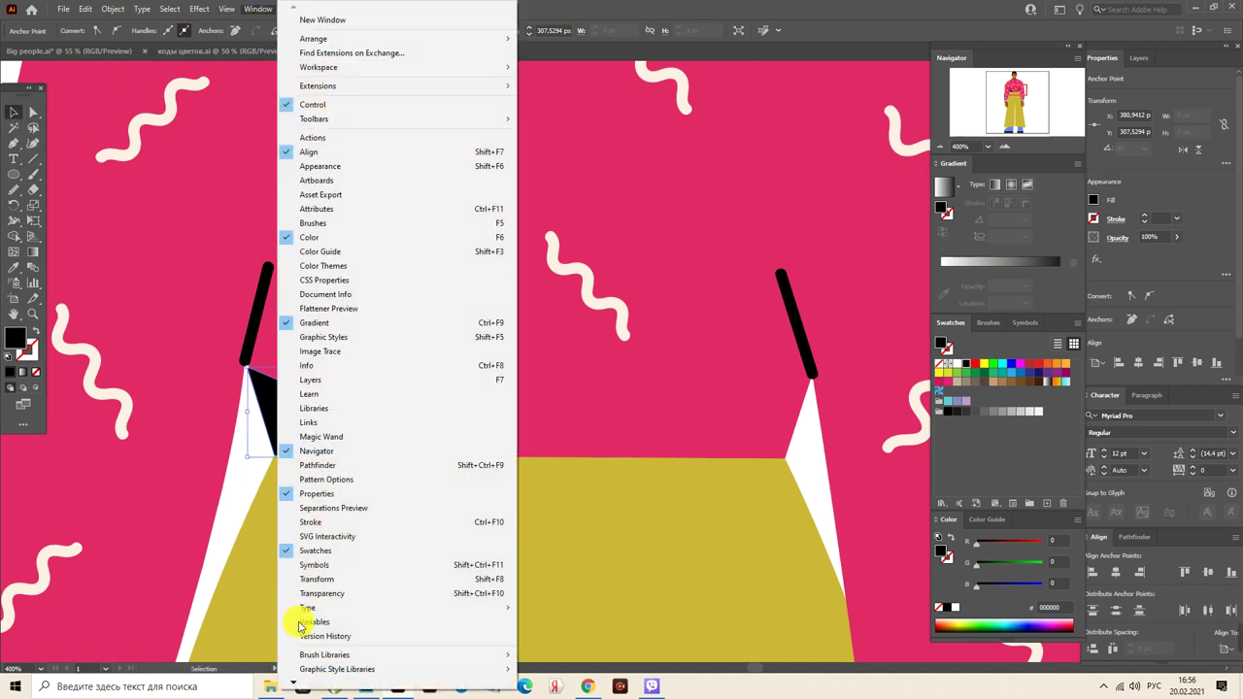
{"action": "left_click", "coordinate": [337, 594]}
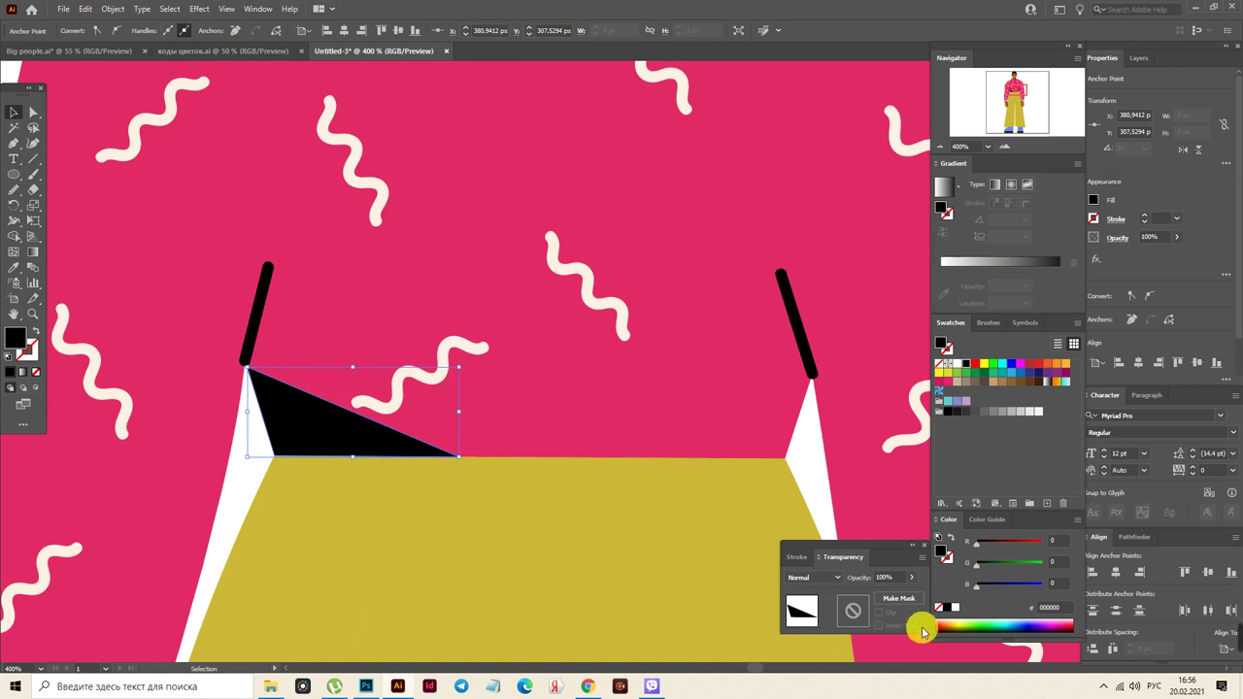
{"action": "left_click", "coordinate": [901, 604]}
{"action": "left_click", "coordinate": [889, 612]}
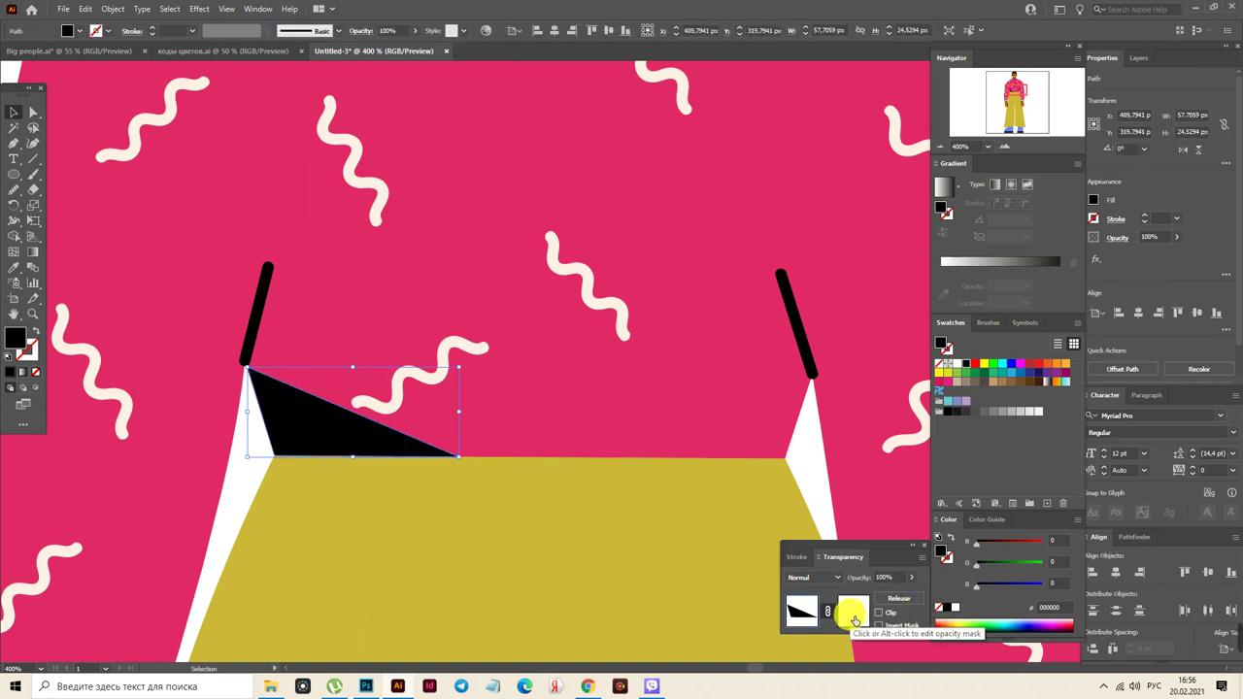
{"action": "left_click", "coordinate": [854, 619]}
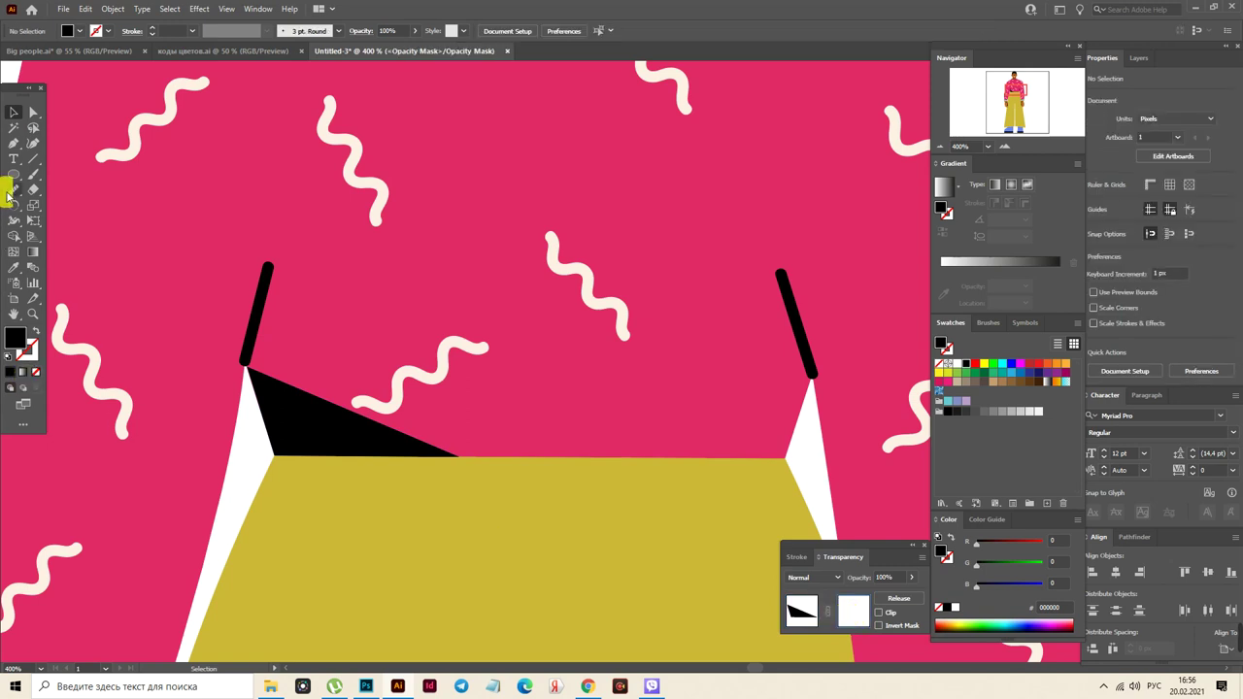
Draw a rectangle about 66 by 40 px over the triangle inside the mask and fill it with the white-to-black gradient
{"action": "right_click", "coordinate": [14, 179]}
{"action": "left_click", "coordinate": [67, 178]}
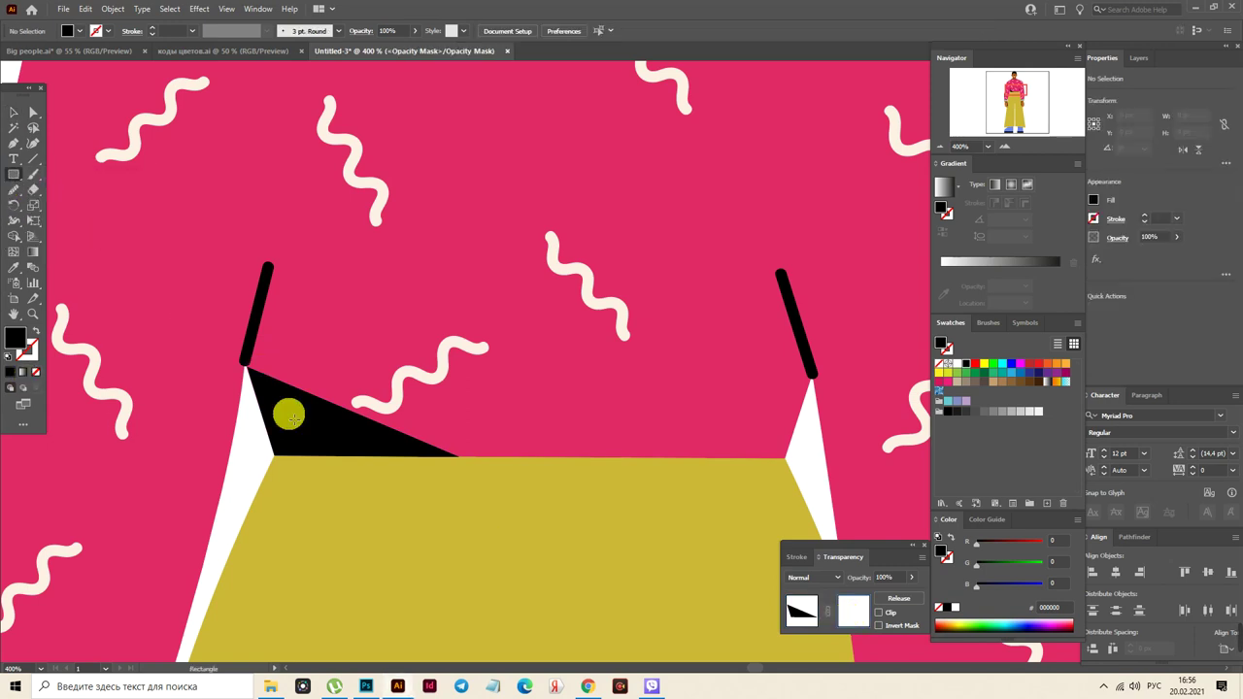
{"action": "left_click_drag", "start_coordinate": [238, 348], "coordinate": [485, 496]}
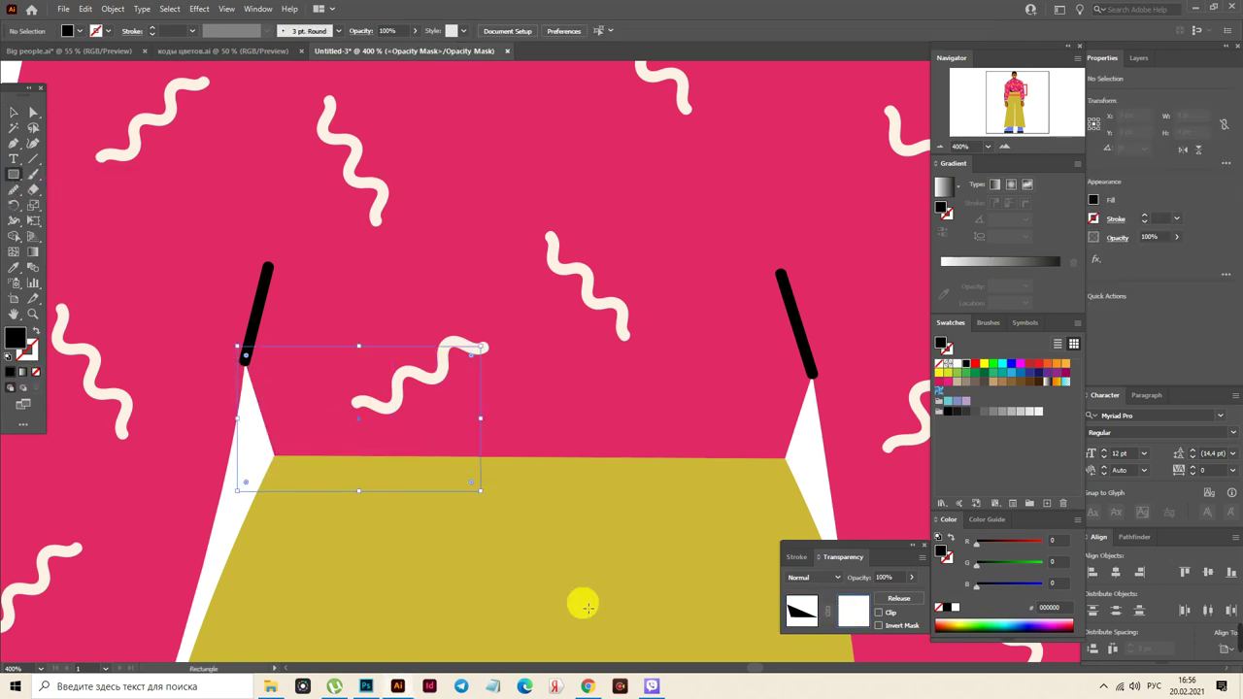
{"action": "left_click", "coordinate": [946, 199]}
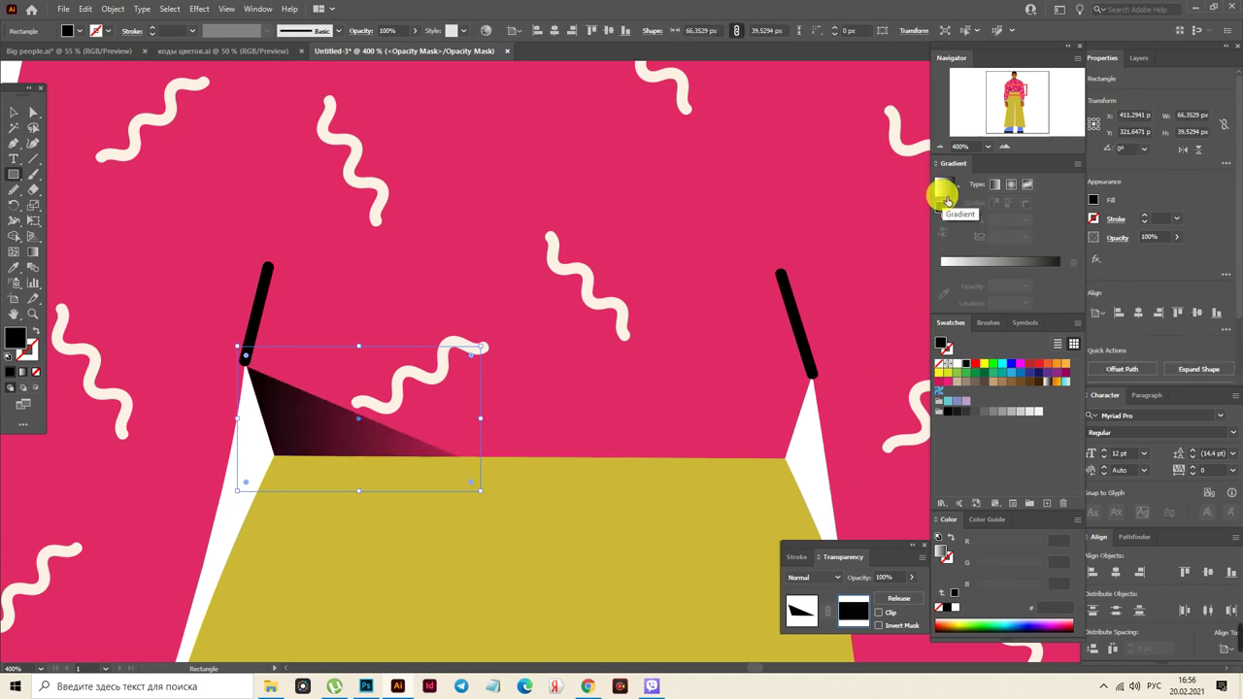
Apply the Grain effect to the mask rectangle with Intensity 55, Contrast 39 and the Stippled grain type
{"action": "left_click", "coordinate": [199, 8]}
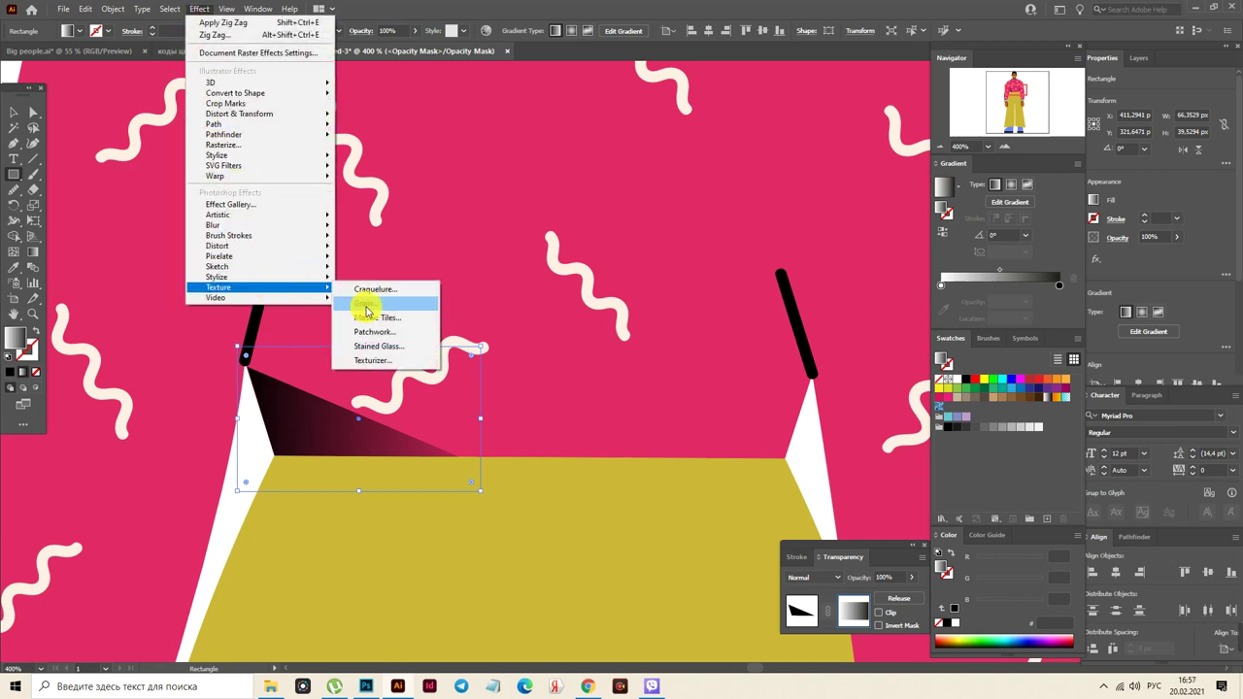
{"action": "left_click", "coordinate": [366, 304]}
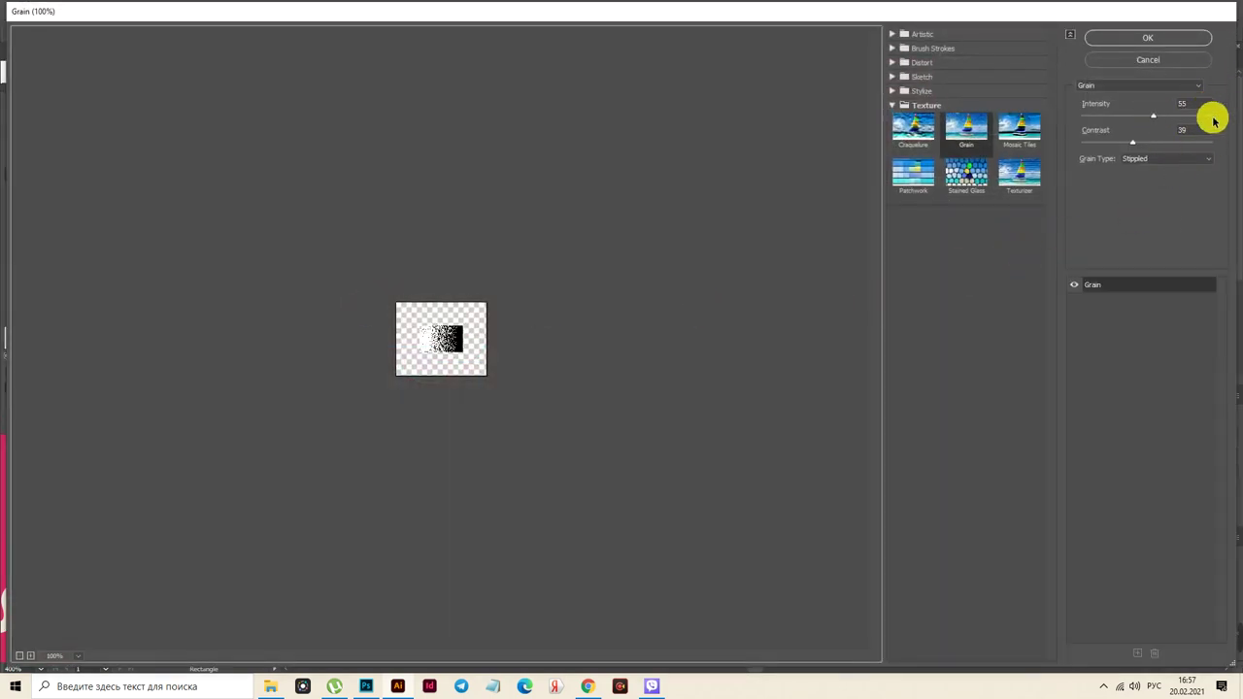
{"action": "left_click", "coordinate": [1157, 45]}
{"action": "left_click", "coordinate": [1154, 43]}
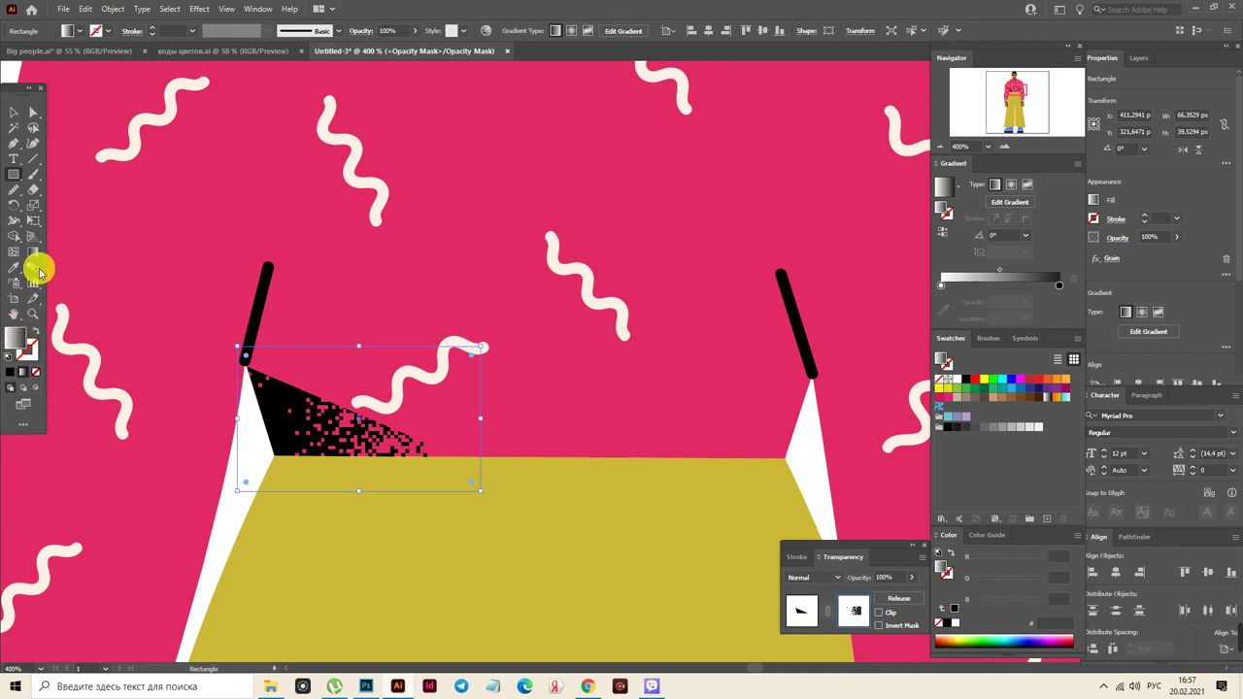
Set the mask gradient's angle to 45°, shift it so the grain fades out of the corner, and return to the artwork
{"action": "left_click", "coordinate": [1025, 235]}
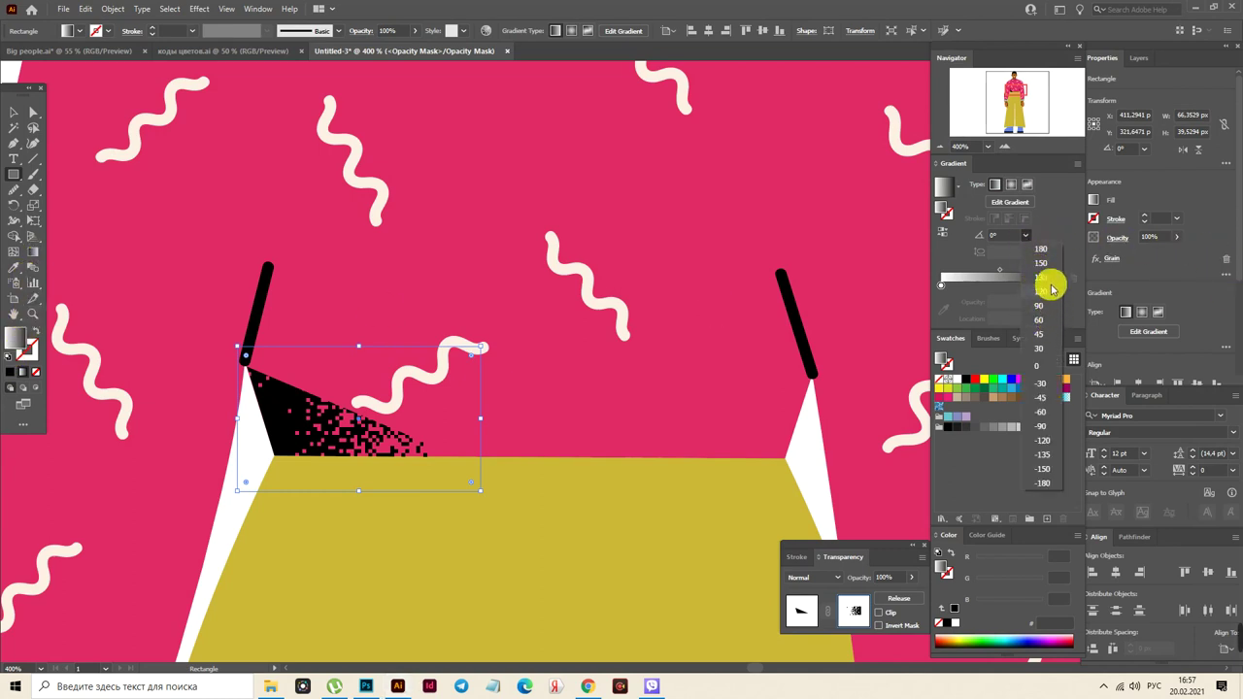
{"action": "left_click", "coordinate": [1044, 336]}
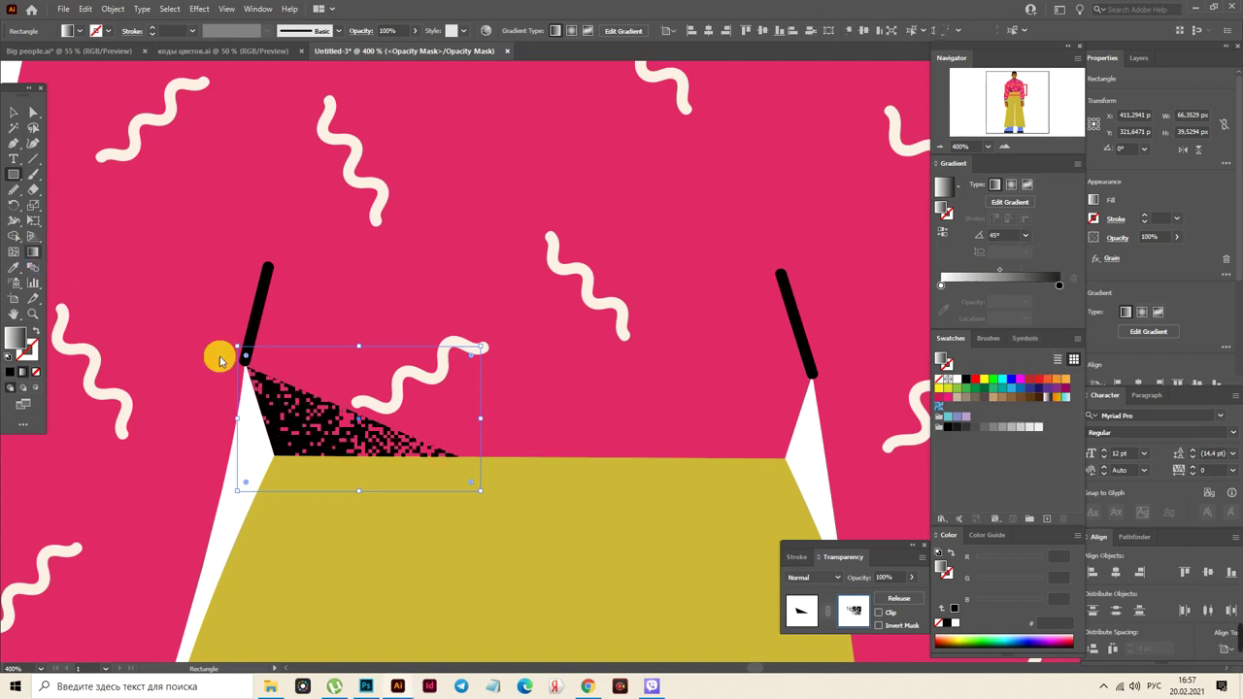
{"action": "key", "text": "g"}
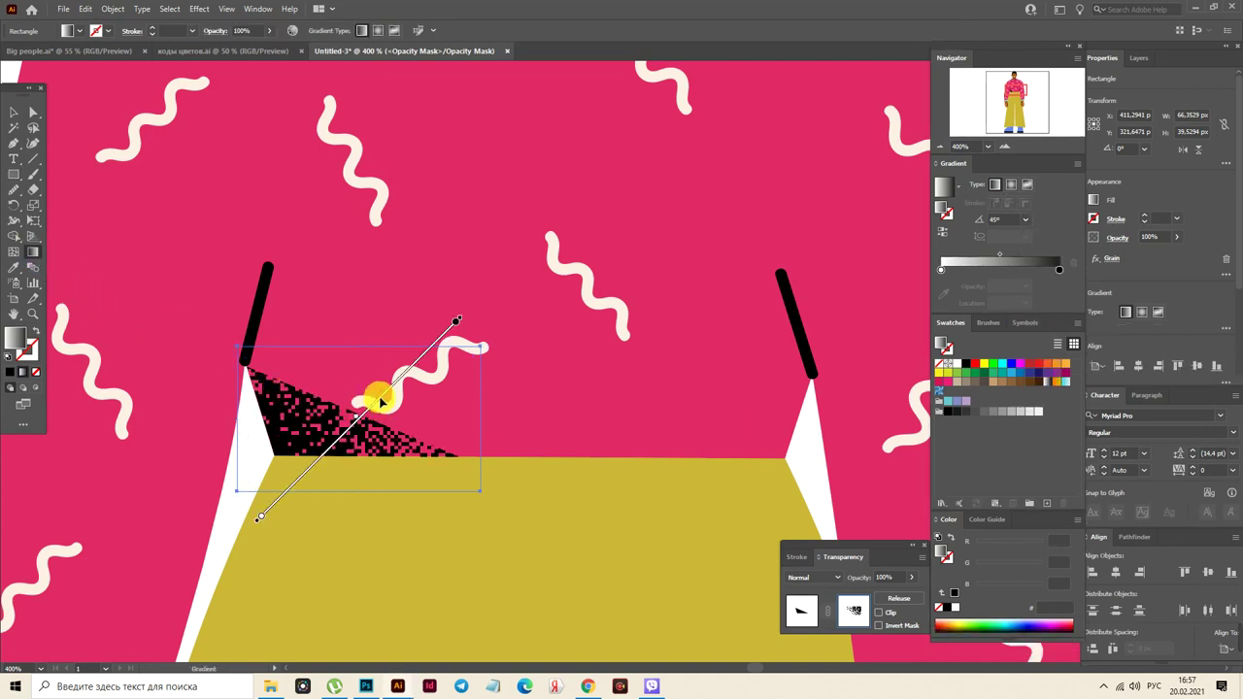
{"action": "left_click_drag", "start_coordinate": [380, 401], "coordinate": [290, 500]}
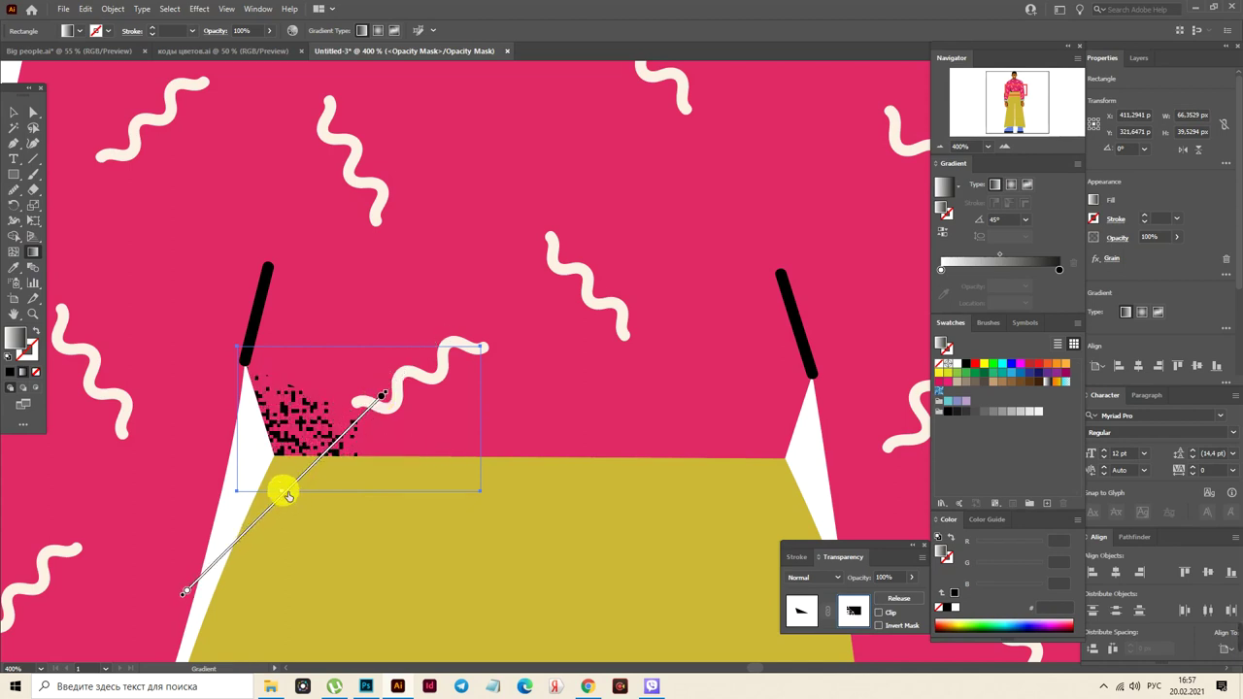
{"action": "left_click_drag", "start_coordinate": [328, 457], "coordinate": [319, 476]}
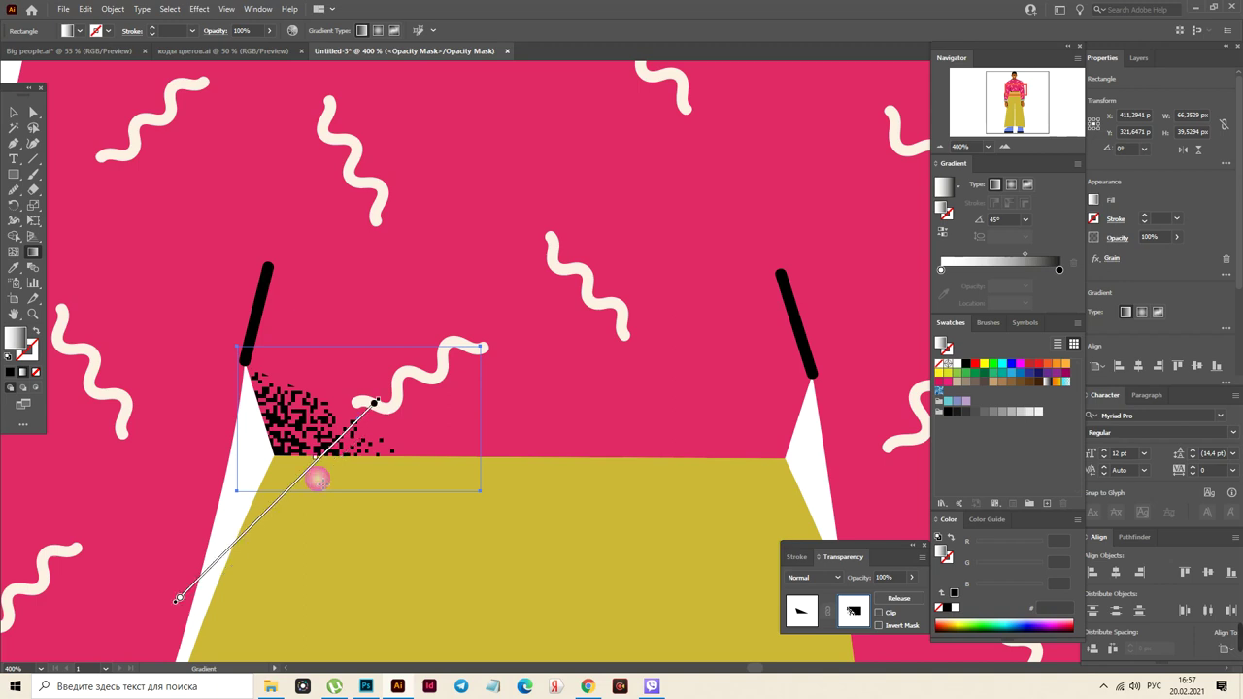
{"action": "left_click", "coordinate": [798, 612]}
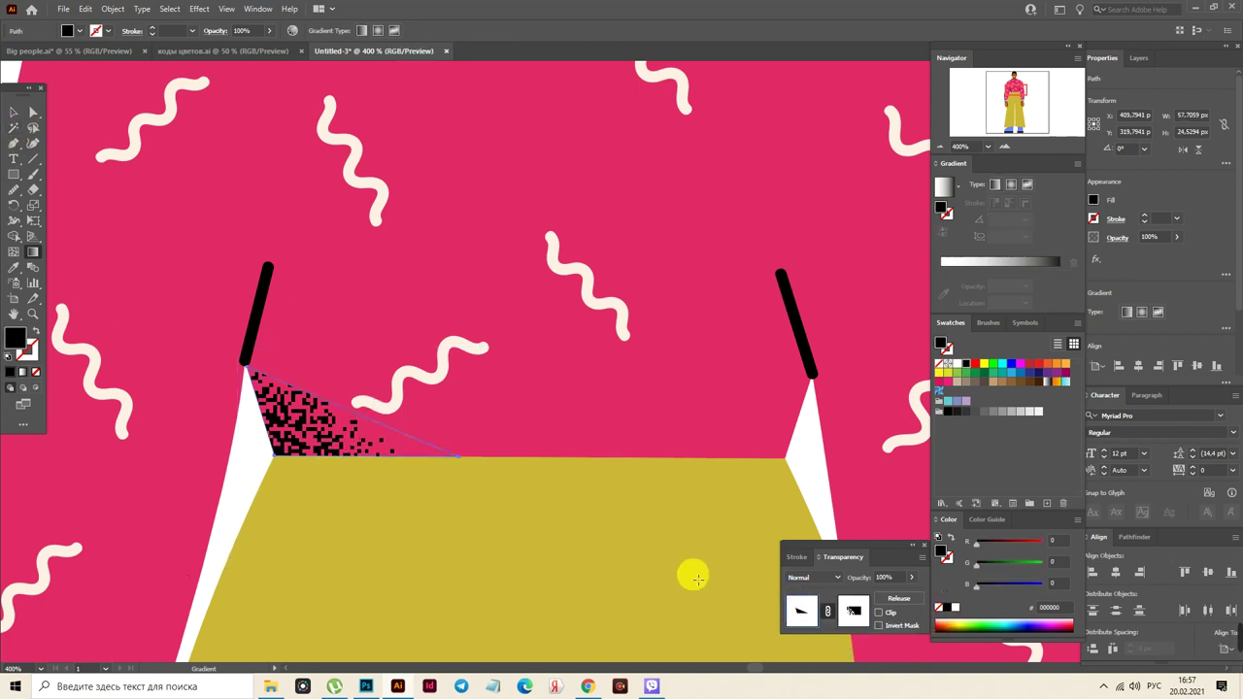
Enlarge the grainy shadow to about 62 by 27 px and fit it into the sweater's lower left corner
{"action": "left_click", "coordinate": [13, 112]}
{"action": "left_click", "coordinate": [496, 445]}
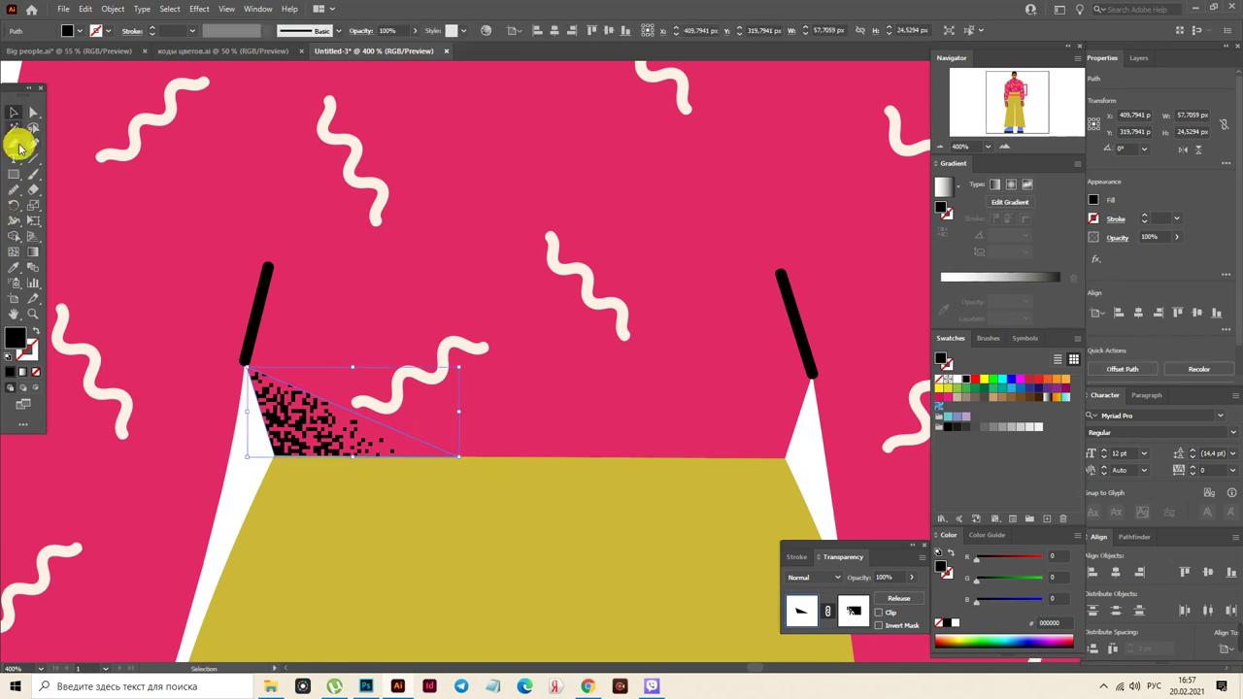
{"action": "left_click_drag", "start_coordinate": [462, 415], "coordinate": [484, 421]}
{"action": "left_click_drag", "start_coordinate": [344, 443], "coordinate": [345, 447]}
{"action": "left_click", "coordinate": [408, 456]}
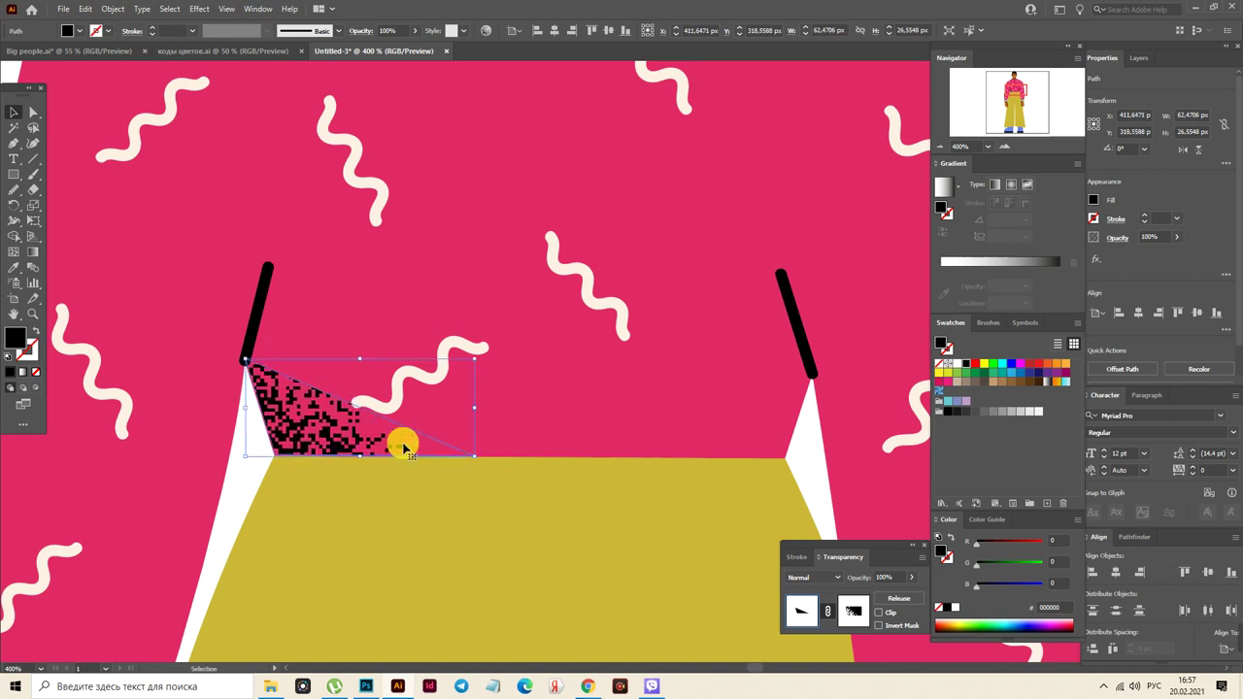
Make a horizontally mirrored copy of the grainy shadow and move it into the sweater's lower right corner
{"action": "right_click", "coordinate": [412, 424]}
{"action": "mouse_move", "coordinate": [513, 343]}
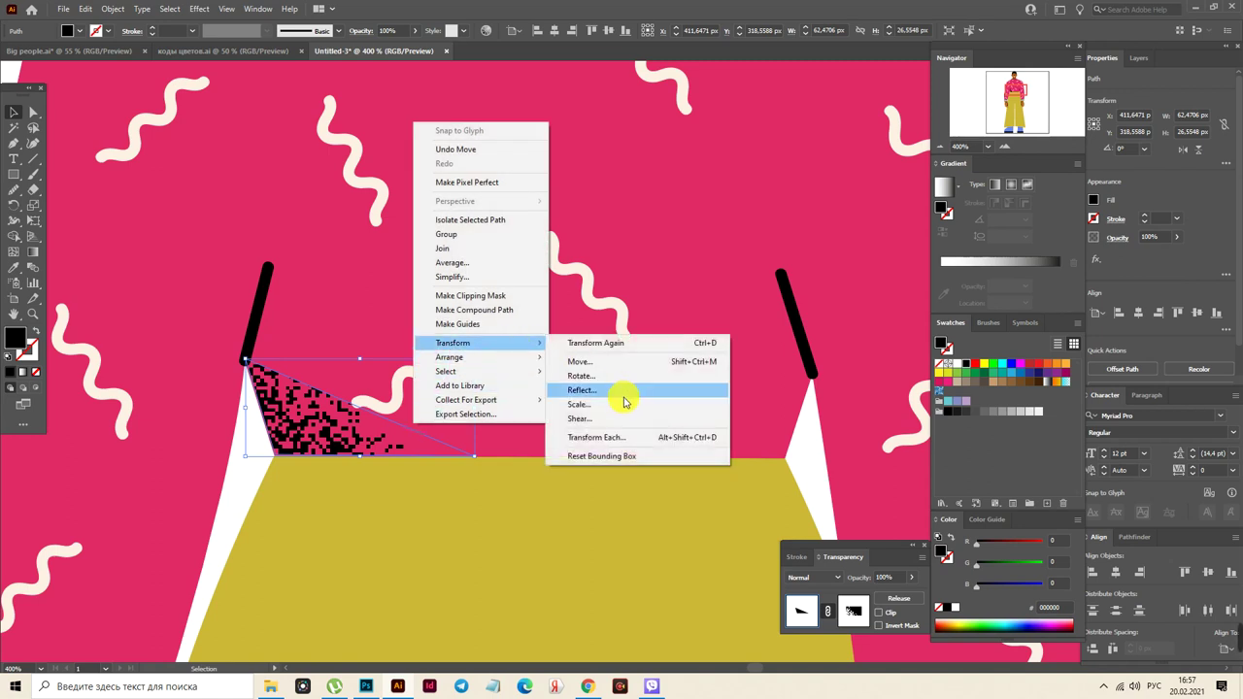
{"action": "left_click", "coordinate": [625, 392]}
{"action": "left_click", "coordinate": [774, 265]}
{"action": "left_click", "coordinate": [782, 400]}
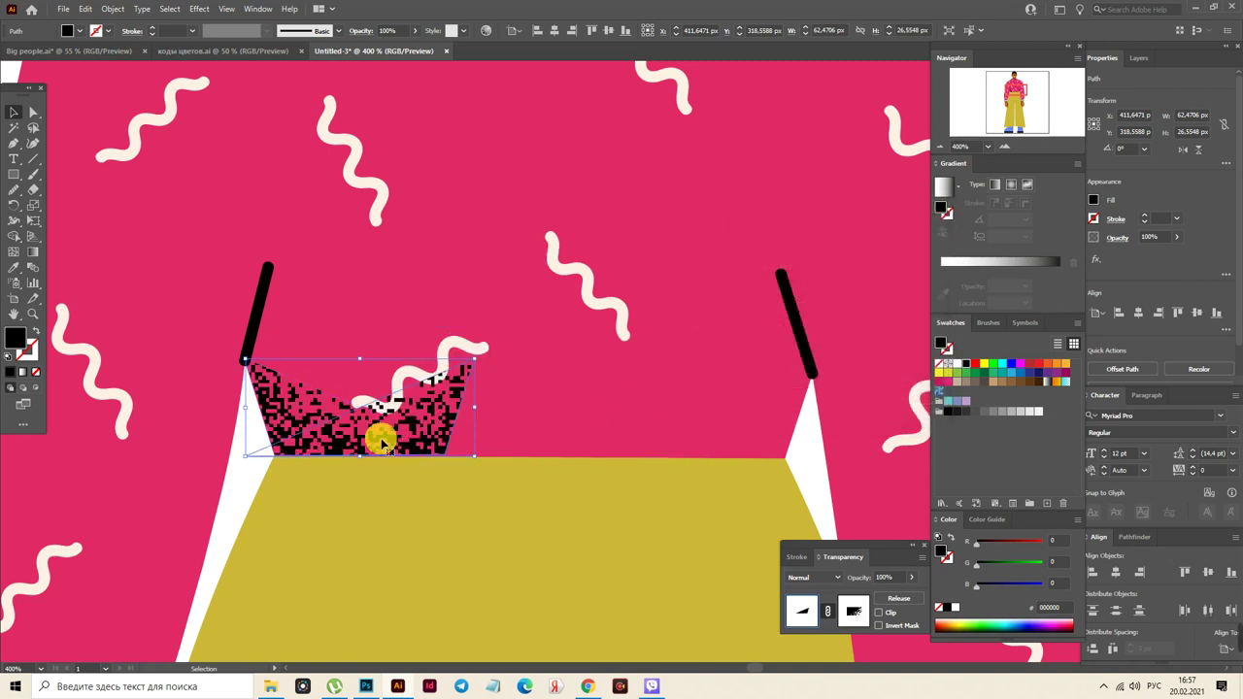
{"action": "left_click_drag", "start_coordinate": [397, 445], "coordinate": [737, 449]}
{"action": "left_click", "coordinate": [159, 559]}
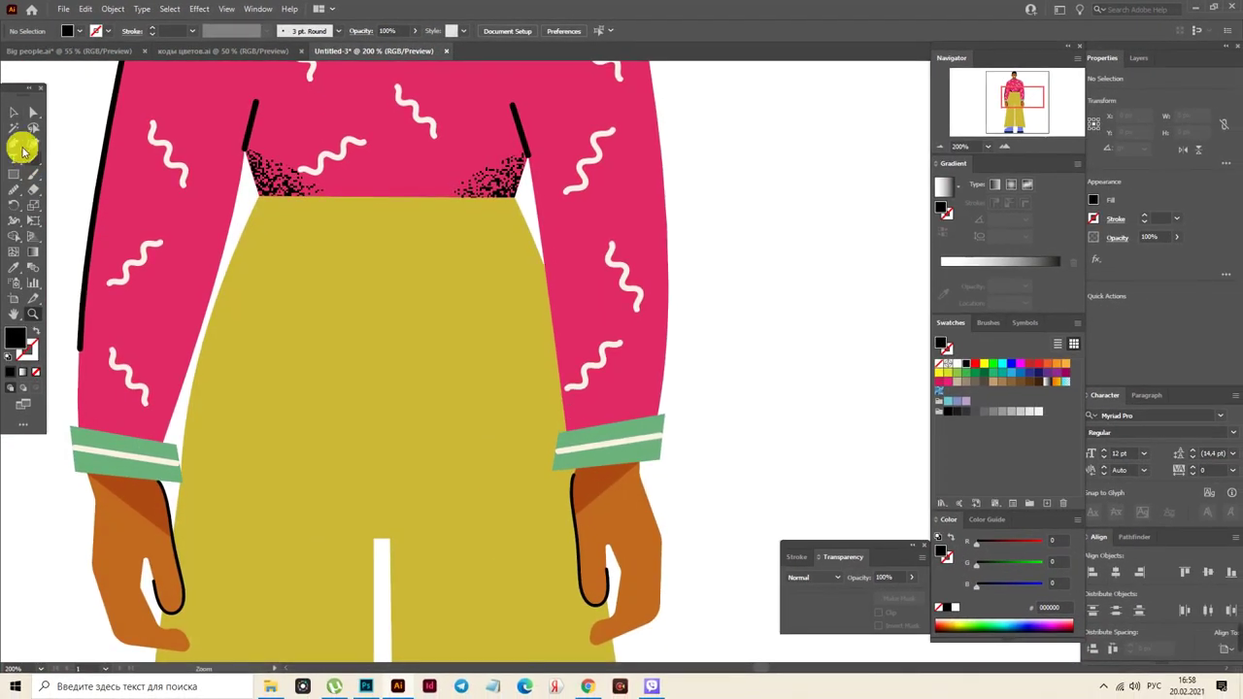
Draw a straight horizontal black line across the trousers just below the waist with the Pen tool, without a fill
{"action": "left_click", "coordinate": [14, 145]}
{"action": "left_click", "coordinate": [39, 336]}
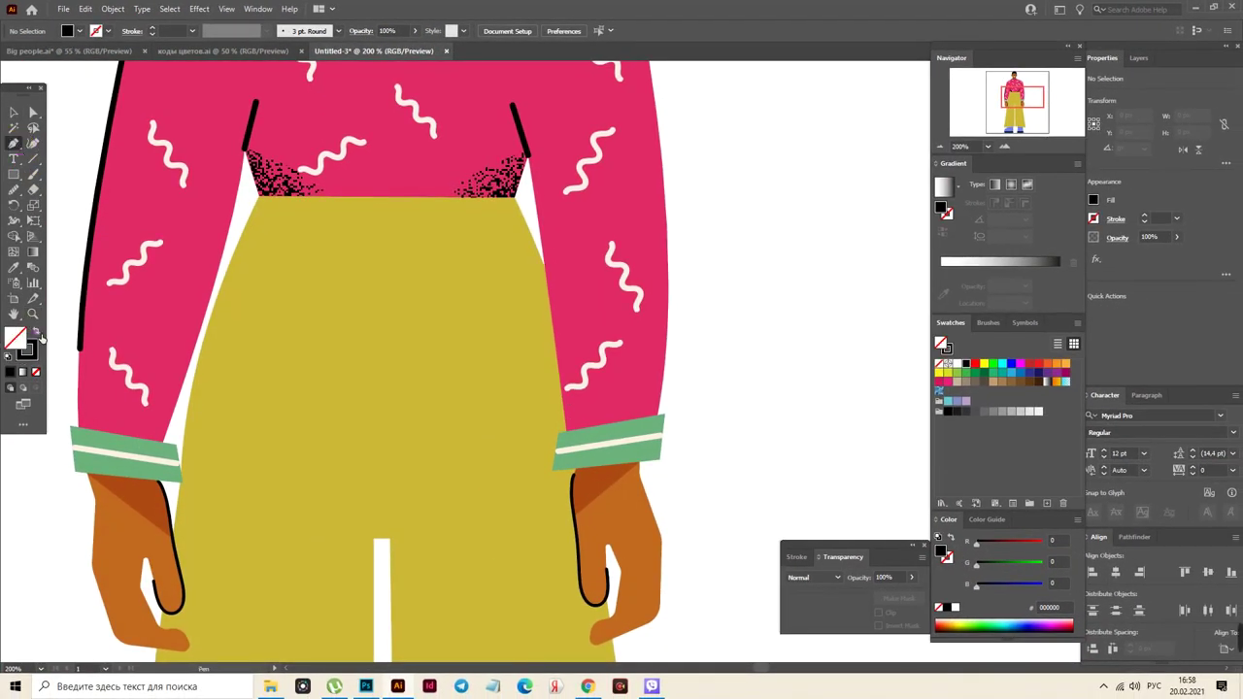
{"action": "left_click", "coordinate": [243, 231]}
{"action": "left_click", "coordinate": [511, 232]}
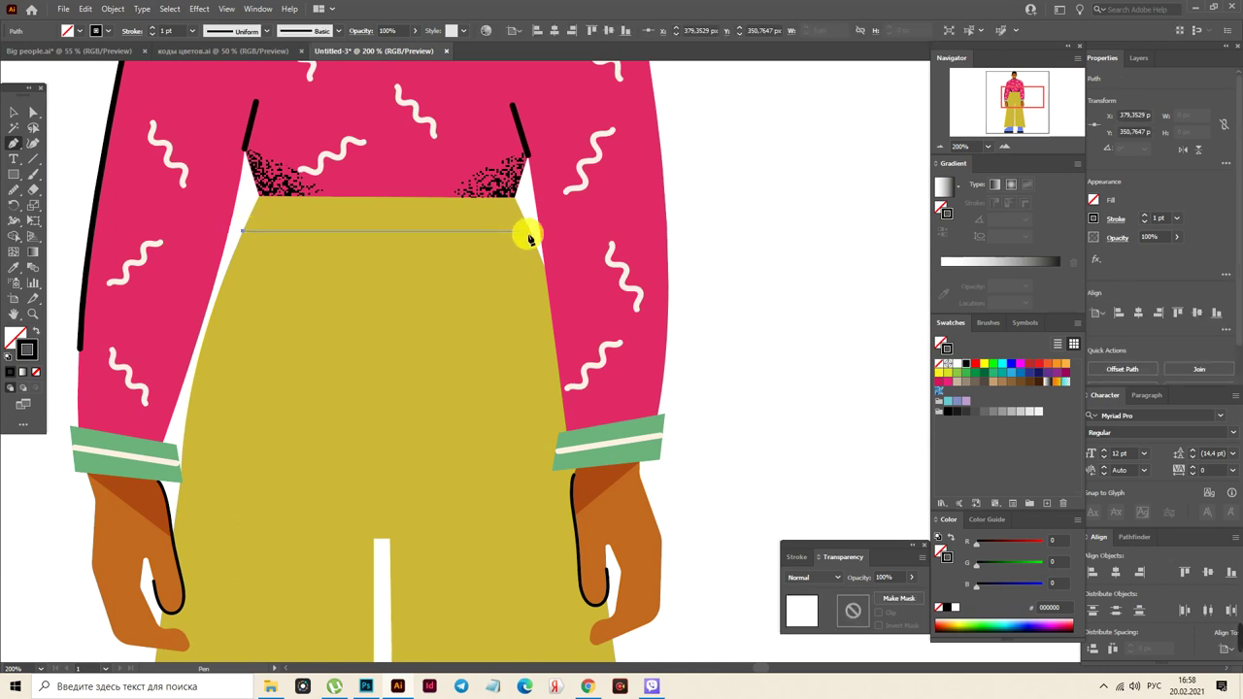
{"action": "left_click", "coordinate": [532, 234]}
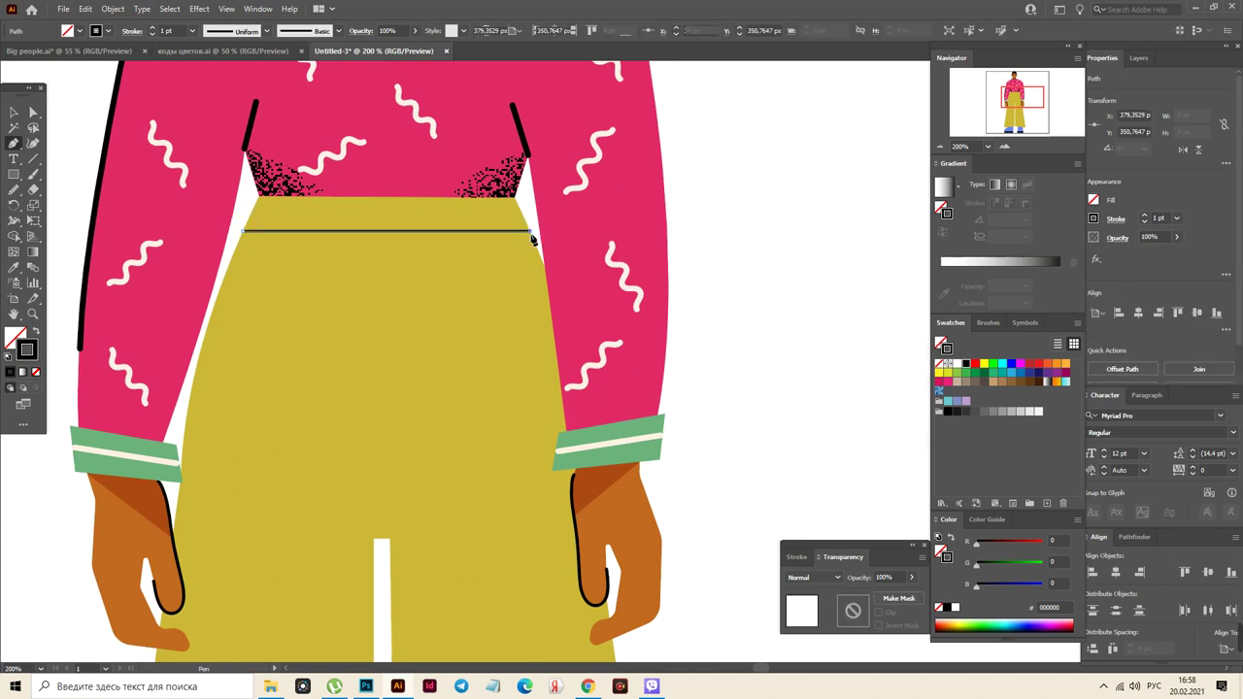
{"action": "key", "text": "Escape"}
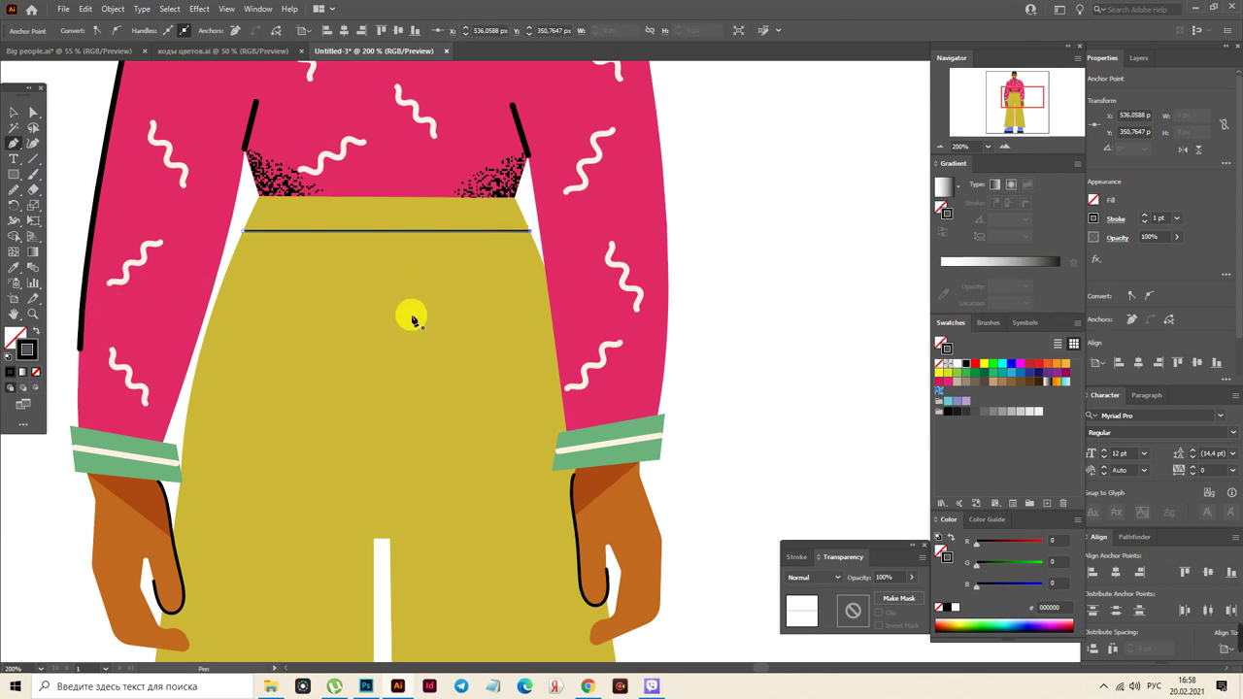
Apply the 3 pt. Round brush to the waistband line and fit its length to the trousers' width
{"action": "left_click", "coordinate": [987, 322]}
{"action": "left_click", "coordinate": [944, 346]}
{"action": "left_click", "coordinate": [22, 117]}
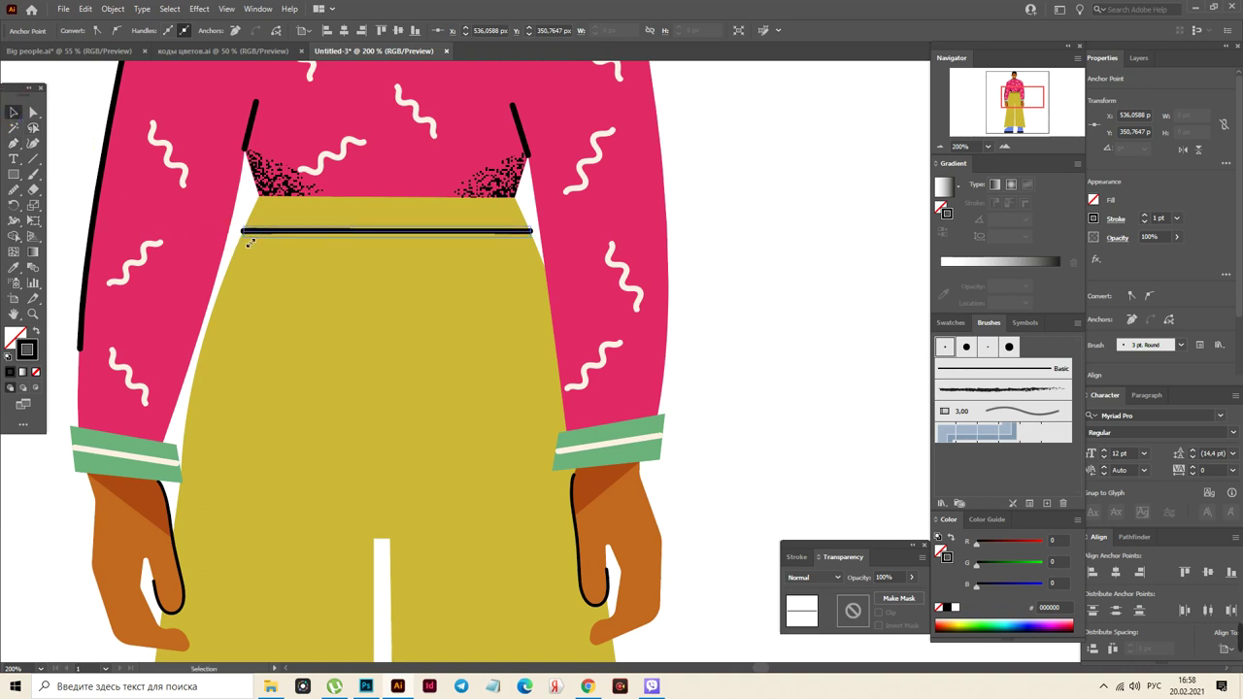
{"action": "left_click", "coordinate": [537, 245]}
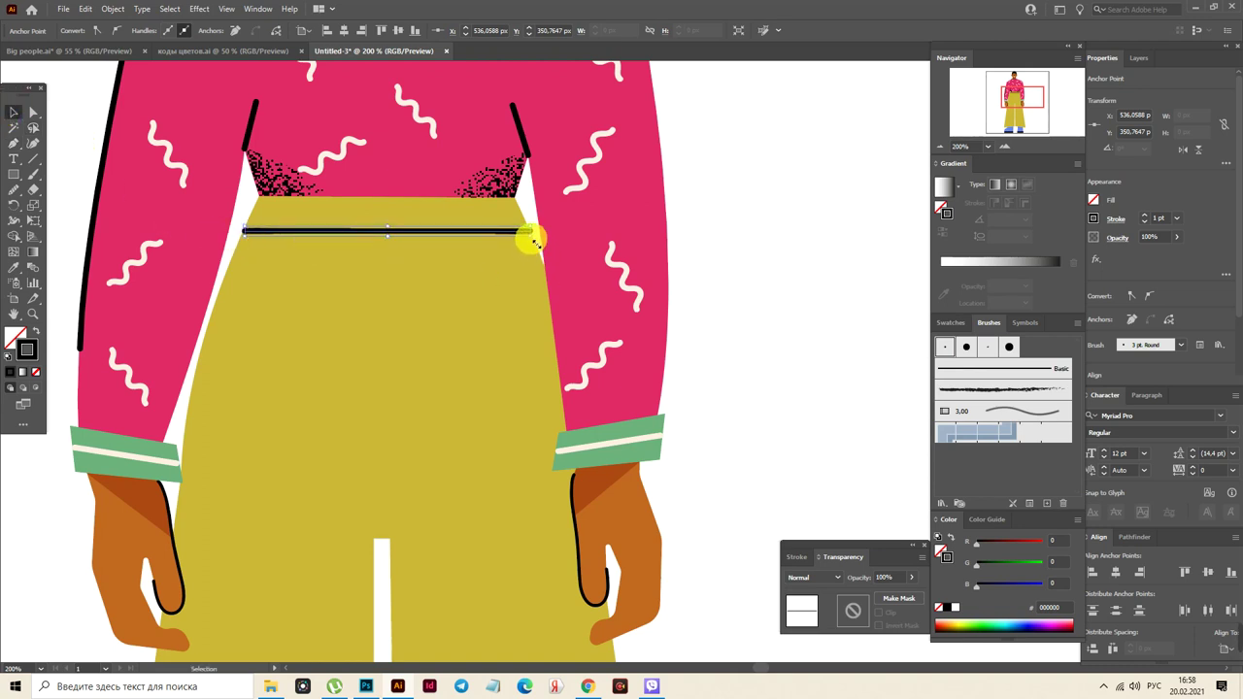
{"action": "left_click", "coordinate": [735, 263]}
Draw a black circle about 10.6 px wide without a stroke and place it midway along the trousers' waistband
{"action": "left_click_drag", "start_coordinate": [16, 178], "coordinate": [57, 206]}
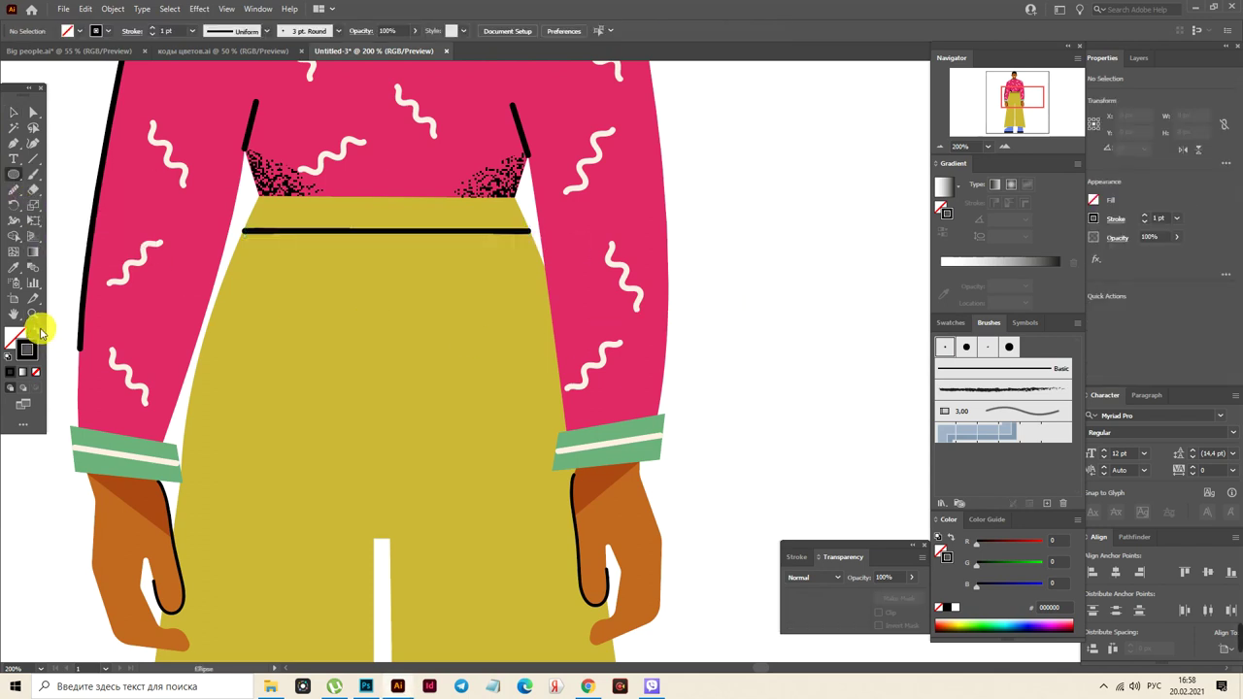
{"action": "left_click", "coordinate": [39, 335]}
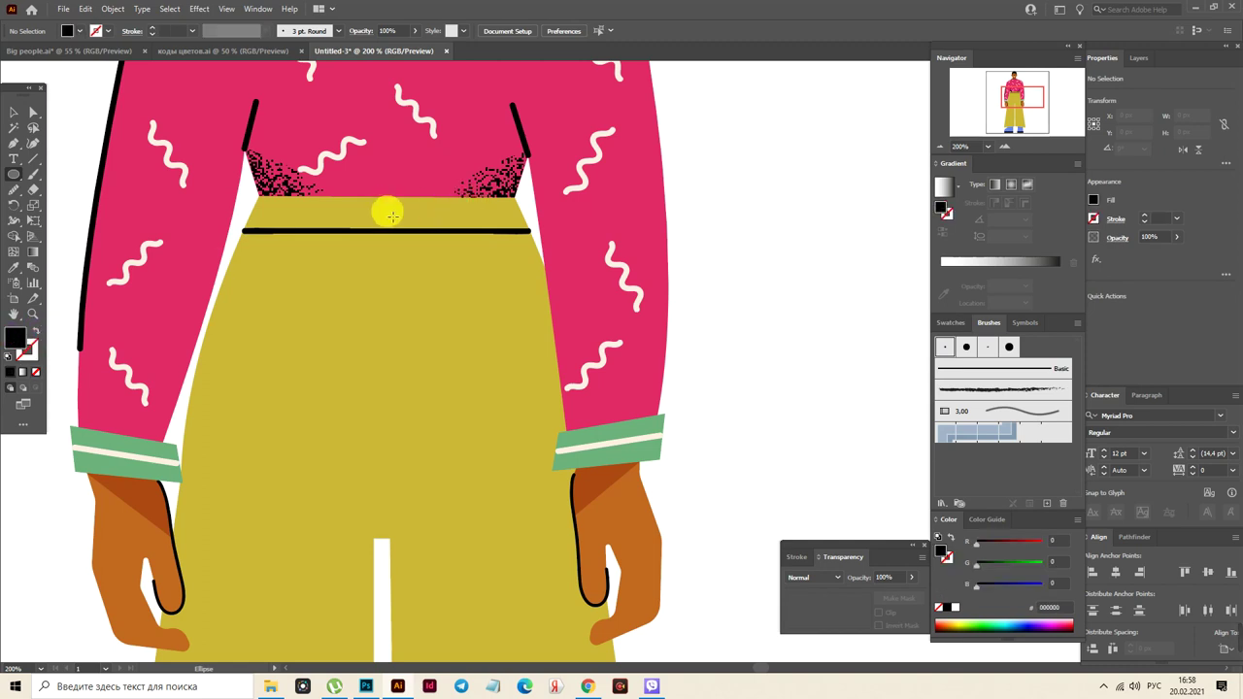
{"action": "left_click_drag", "start_coordinate": [386, 206], "coordinate": [396, 216]}
{"action": "left_click", "coordinate": [13, 113]}
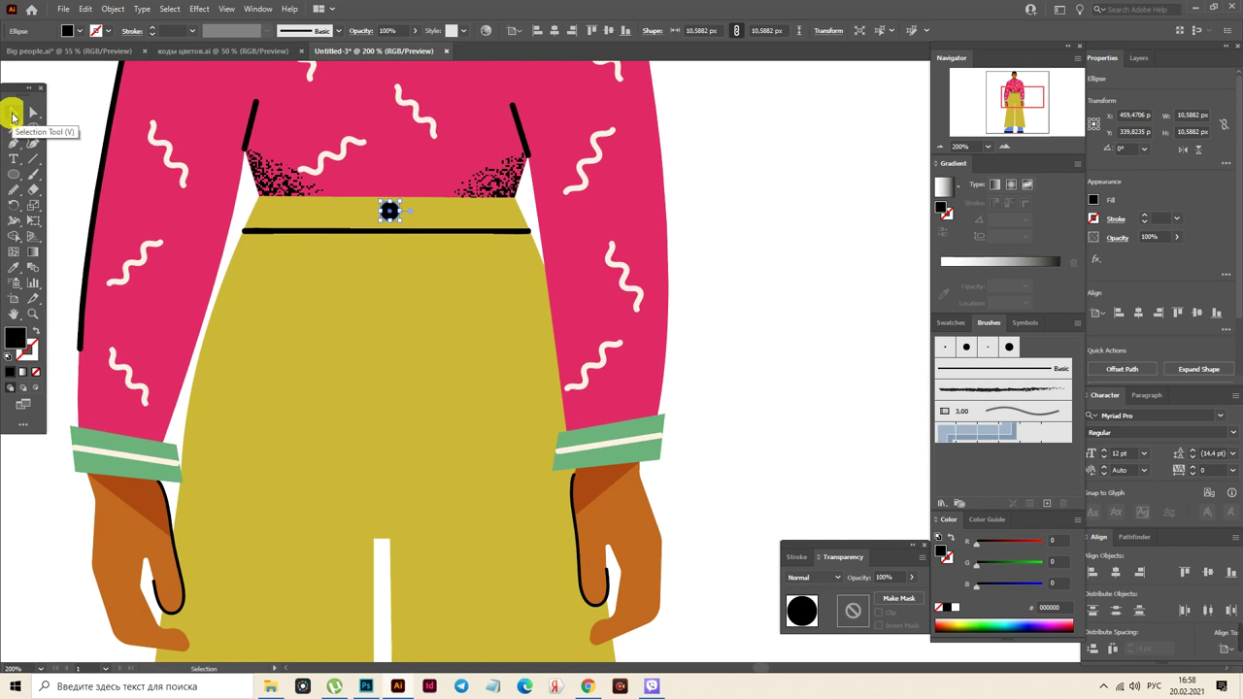
{"action": "left_click_drag", "start_coordinate": [389, 211], "coordinate": [388, 214]}
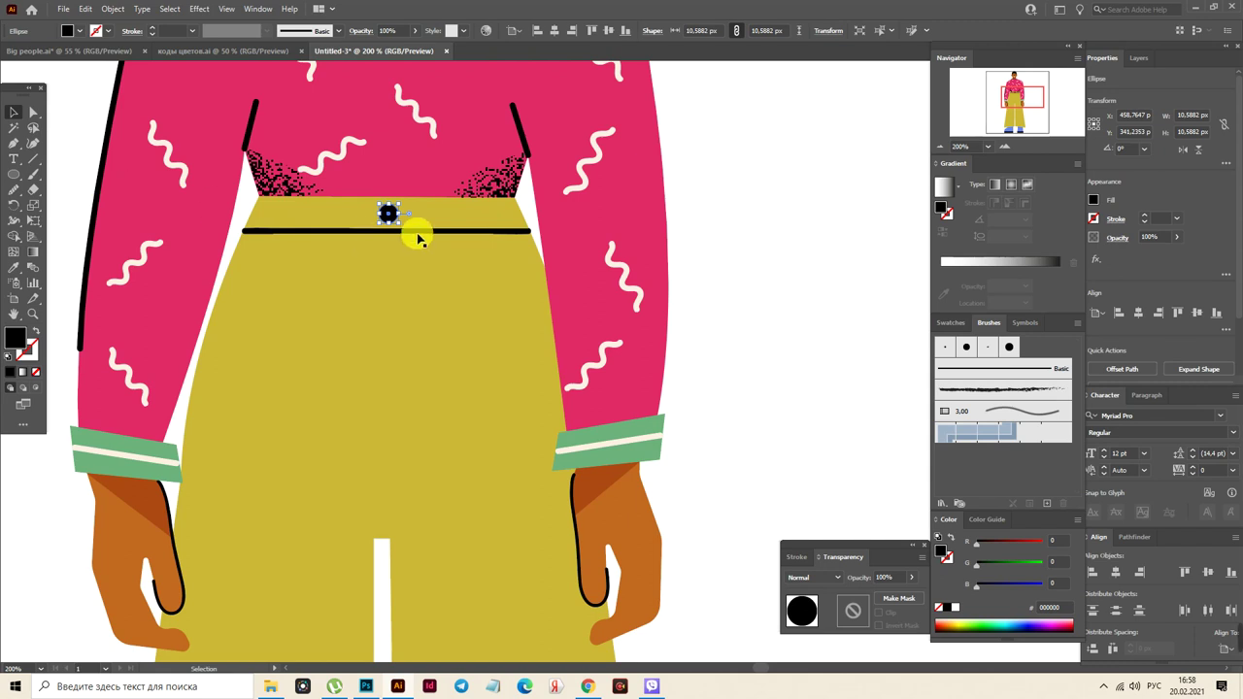
Draw a smaller black circle about 6.4 px wide left of the waistband button and place a copy to its right
{"action": "left_click", "coordinate": [13, 173]}
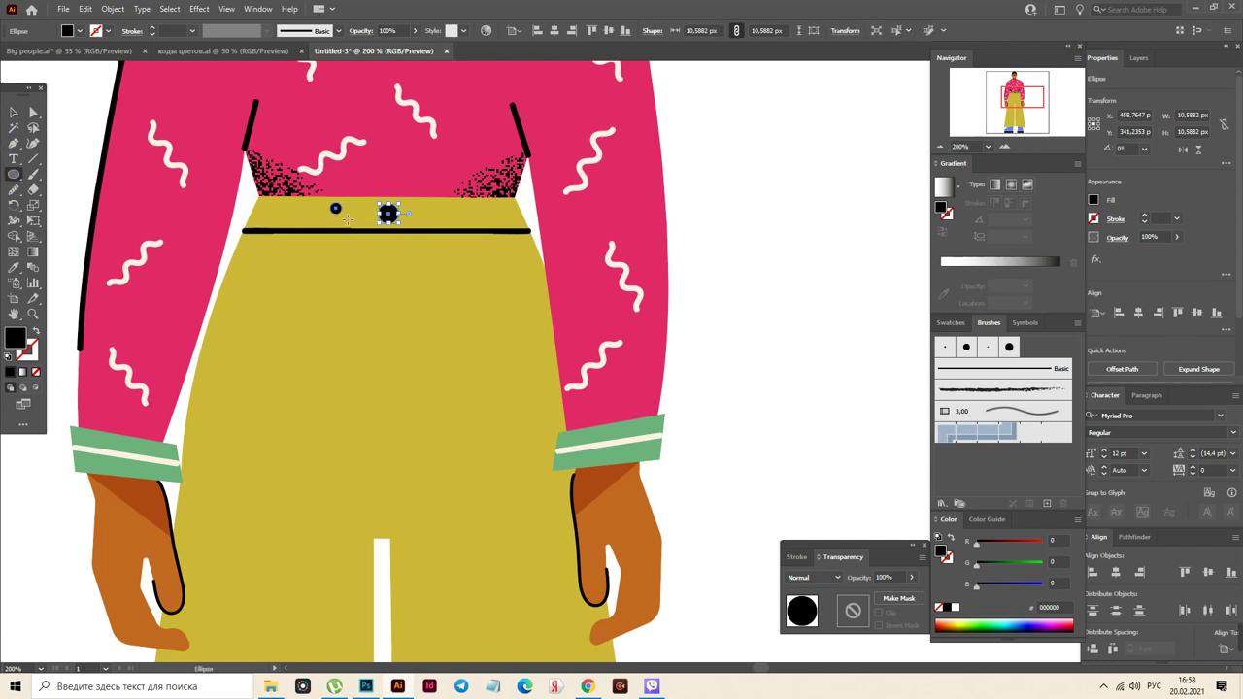
{"action": "left_click", "coordinate": [14, 112]}
{"action": "left_click_drag", "start_coordinate": [301, 208], "coordinate": [345, 218]}
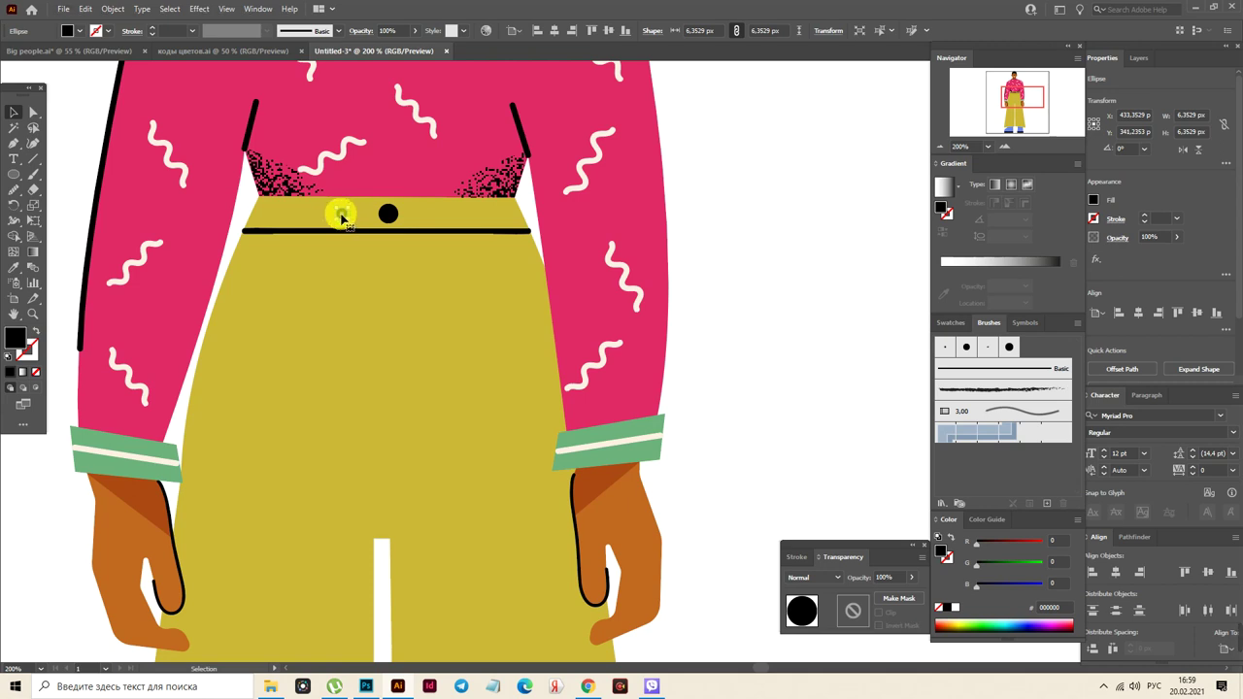
{"action": "left_click_drag", "start_coordinate": [345, 220], "coordinate": [436, 215]}
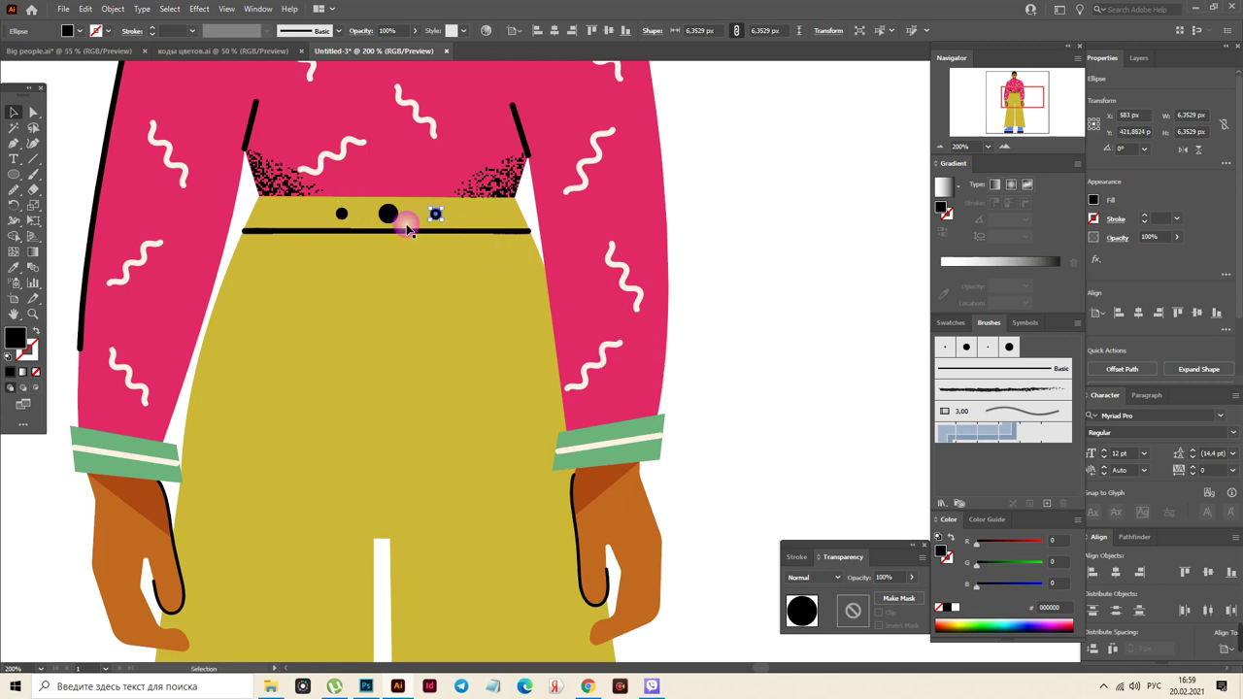
Align the three waistband circles by their vertical centres and distribute them evenly by their horizontal centres
{"action": "left_click", "coordinate": [386, 217], "text": "shift"}
{"action": "left_click", "coordinate": [343, 214], "text": "shift"}
{"action": "left_click", "coordinate": [1206, 573]}
{"action": "left_click", "coordinate": [1206, 610]}
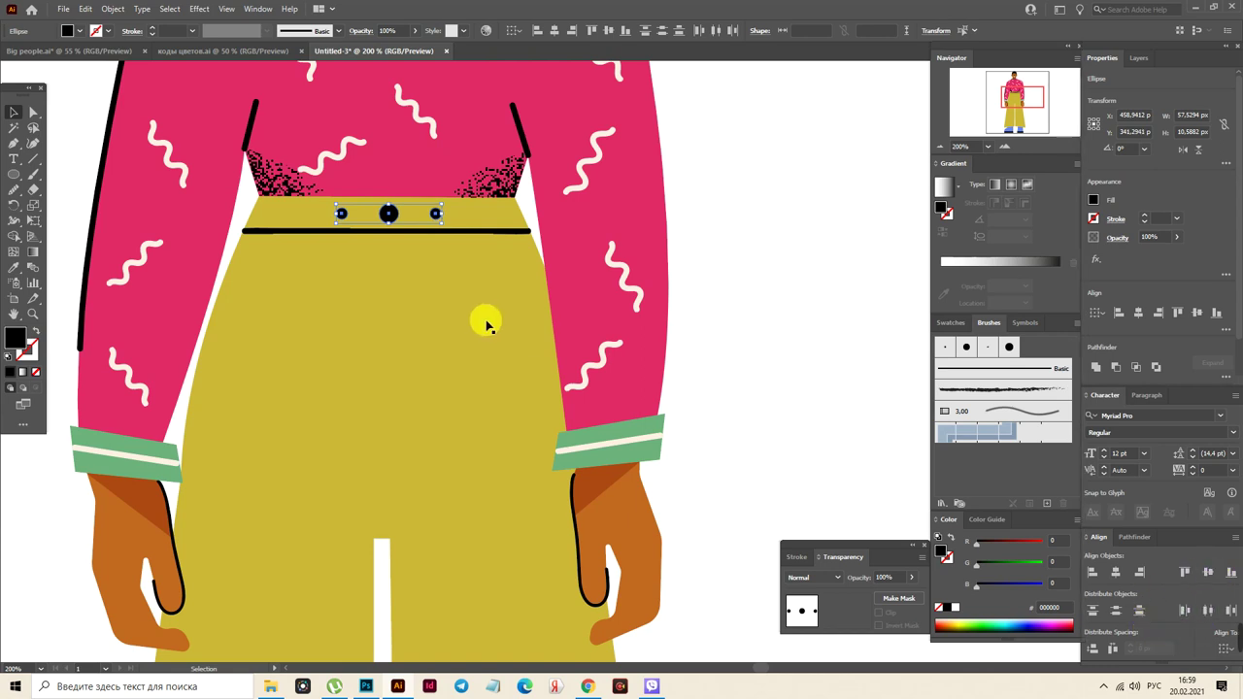
{"action": "left_click", "coordinate": [777, 317]}
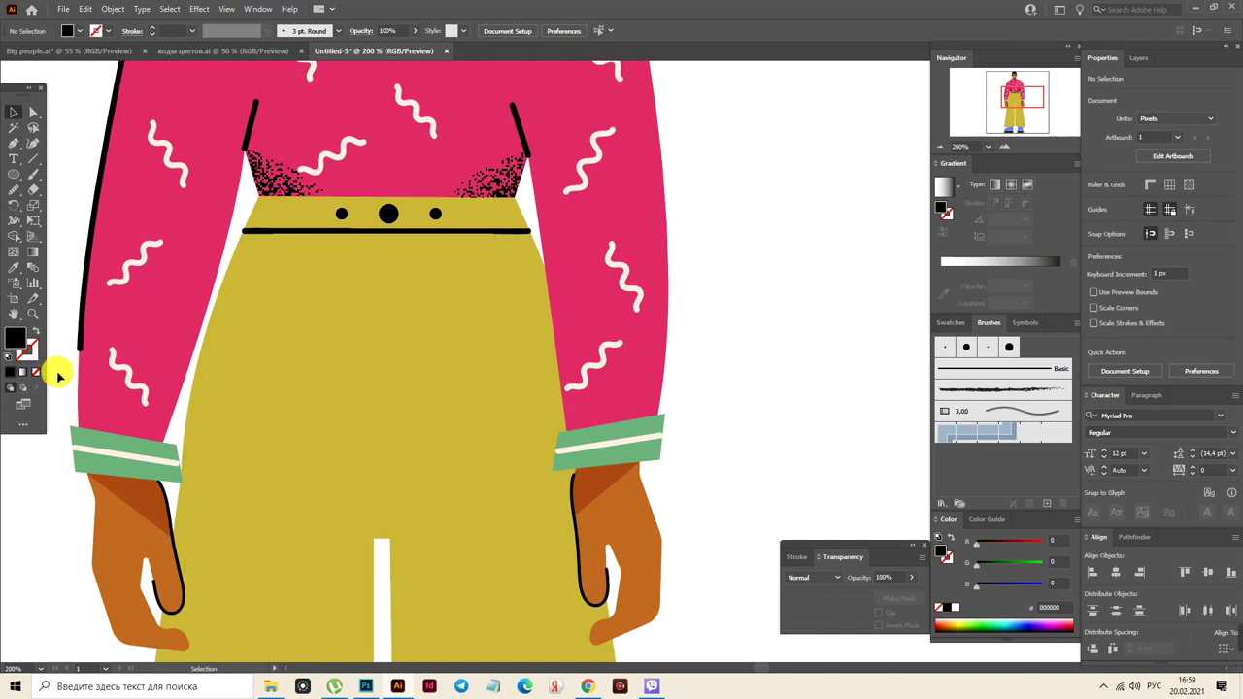
Draw a slanted black line about 103 px tall, without a fill, below the waistband on the trousers' left hip
{"action": "left_click", "coordinate": [13, 313]}
{"action": "left_click_drag", "start_coordinate": [537, 431], "coordinate": [563, 317]}
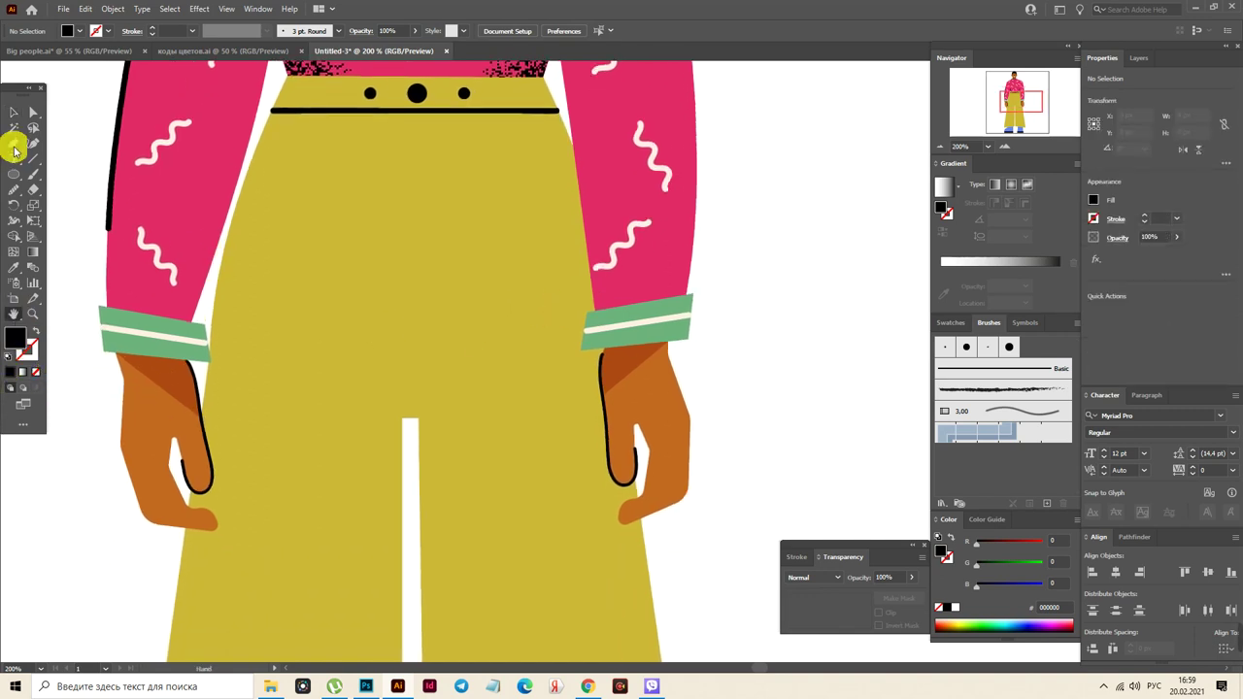
{"action": "left_click", "coordinate": [13, 143]}
{"action": "left_click", "coordinate": [36, 332]}
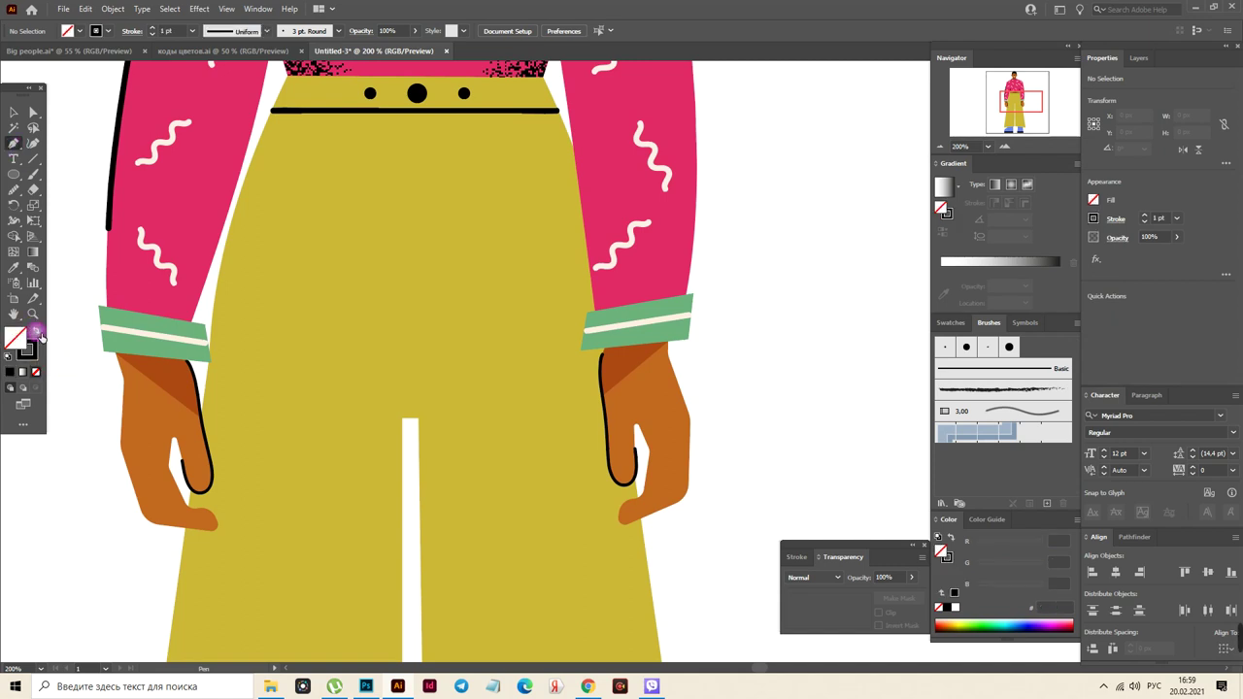
{"action": "left_click", "coordinate": [31, 353]}
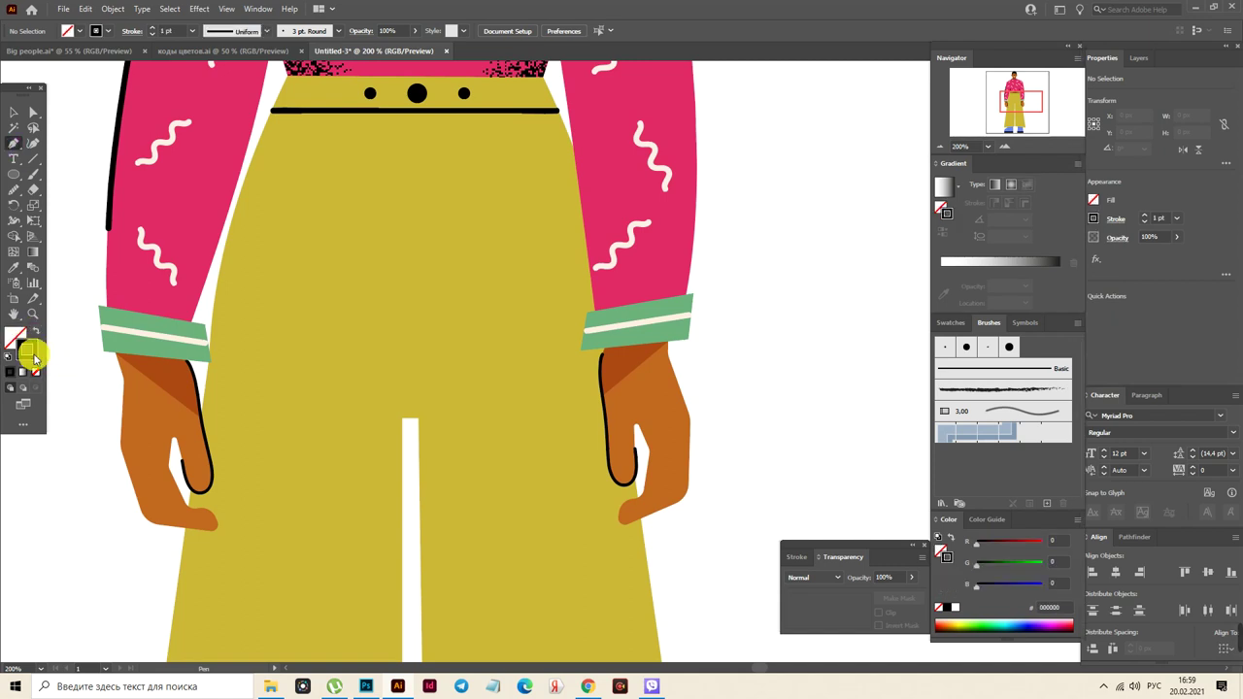
{"action": "left_click", "coordinate": [315, 125]}
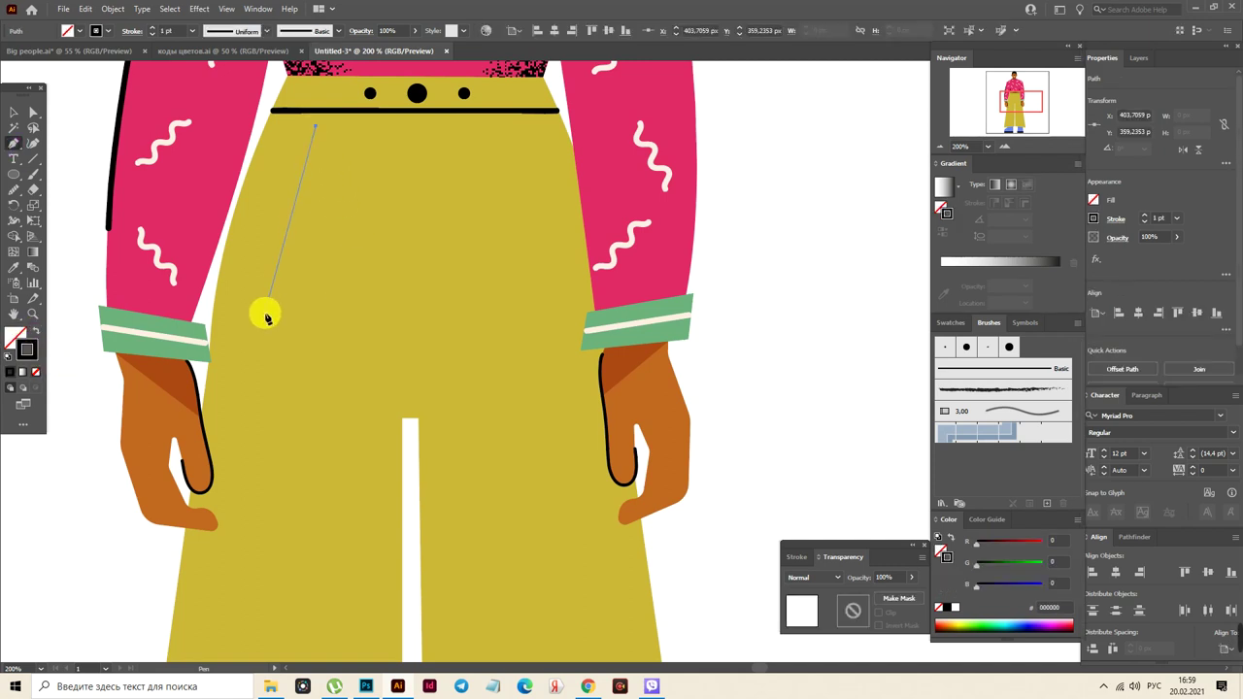
{"action": "left_click", "coordinate": [268, 301]}
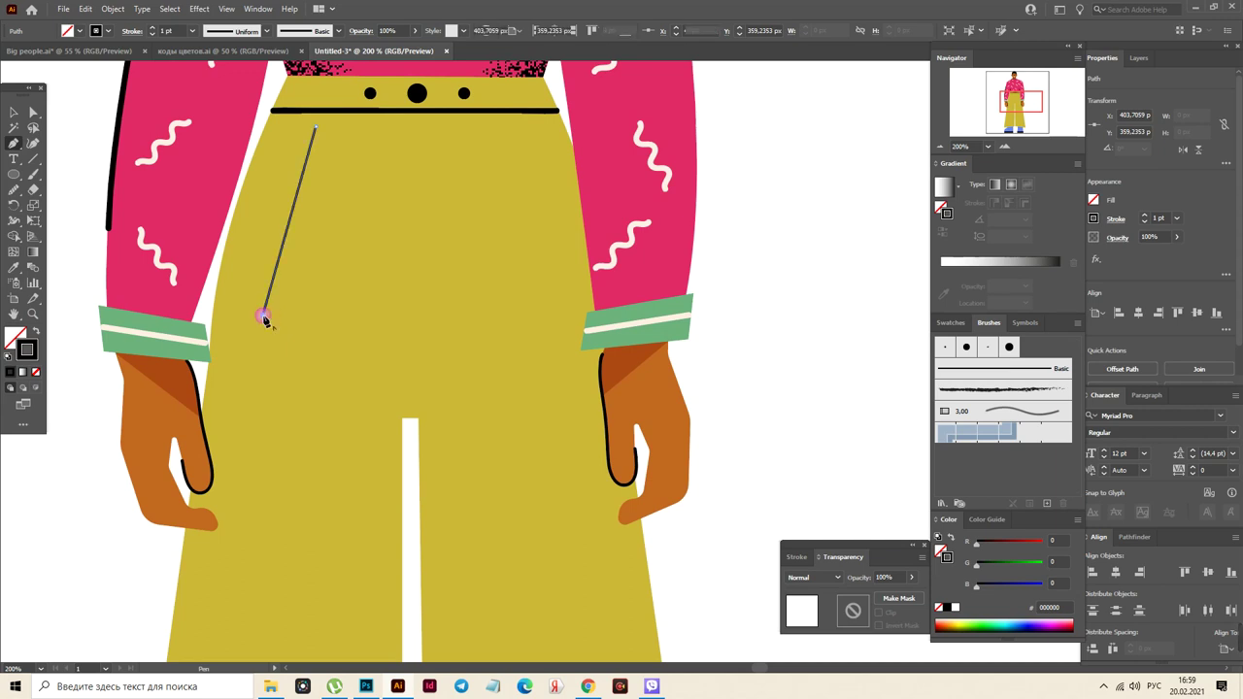
{"action": "left_click", "coordinate": [263, 316]}
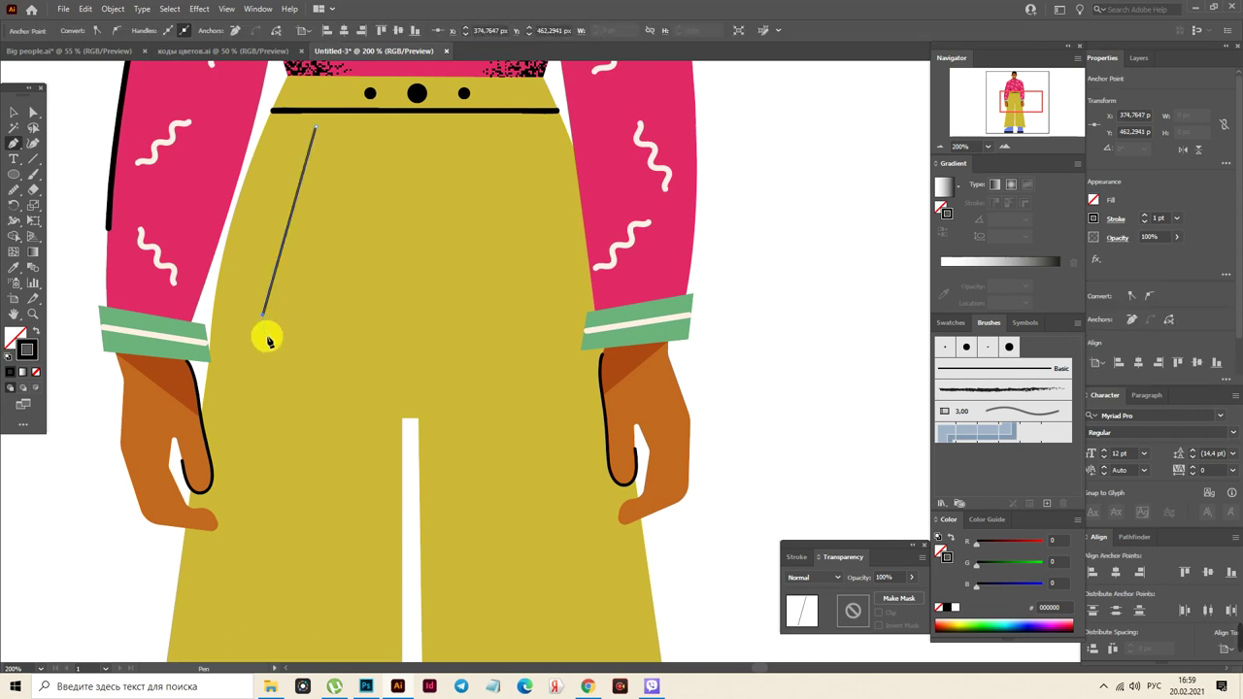
Draw a shorter parallel slanted line just to the right of the long hip line
{"action": "left_click", "coordinate": [351, 137], "text": "ctrl"}
{"action": "left_click_drag", "start_coordinate": [348, 130], "coordinate": [331, 214]}
{"action": "left_click", "coordinate": [328, 209]}
Apply the 3 pt. Round brush to both hip lines and shift them slightly towards the trousers' left edge
{"action": "left_click", "coordinate": [13, 113]}
{"action": "left_click", "coordinate": [287, 231], "text": "shift"}
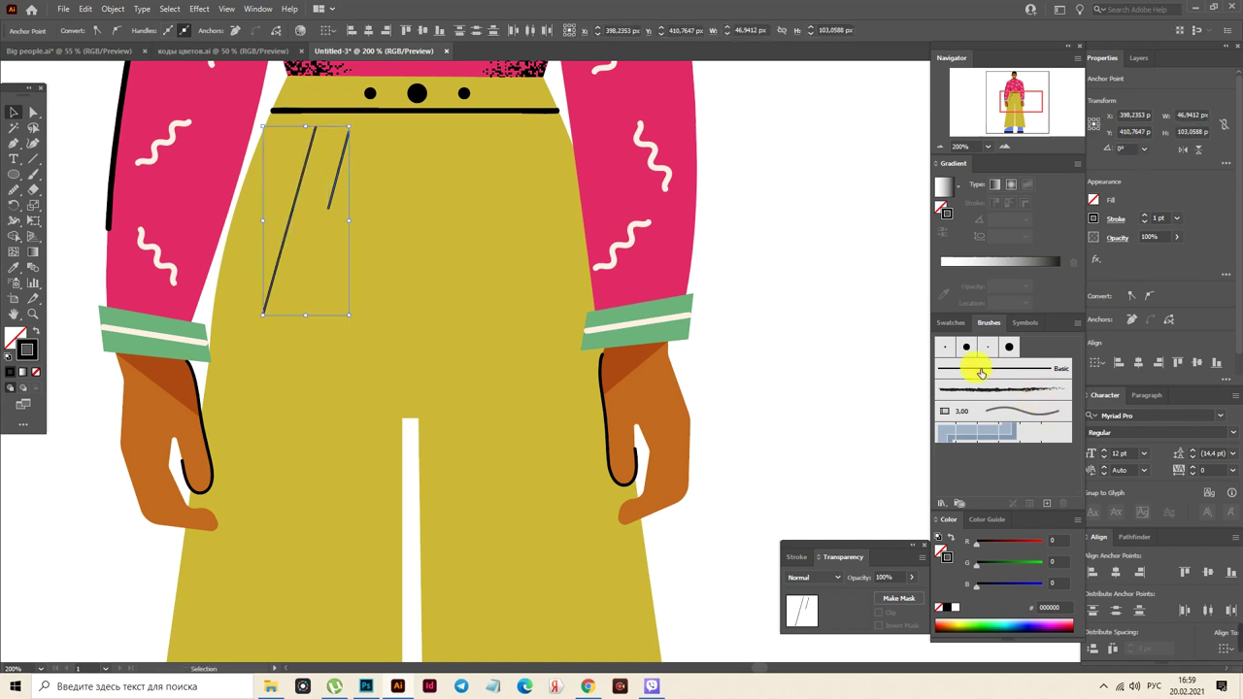
{"action": "left_click", "coordinate": [954, 352]}
{"action": "left_click", "coordinate": [334, 205]}
{"action": "left_click", "coordinate": [330, 199]}
{"action": "left_click_drag", "start_coordinate": [349, 196], "coordinate": [264, 315]}
{"action": "left_click_drag", "start_coordinate": [294, 218], "coordinate": [279, 215]}
Make a copy of the two hip lines reflected across the vertical axis and move it to the right hip
{"action": "right_click", "coordinate": [326, 211]}
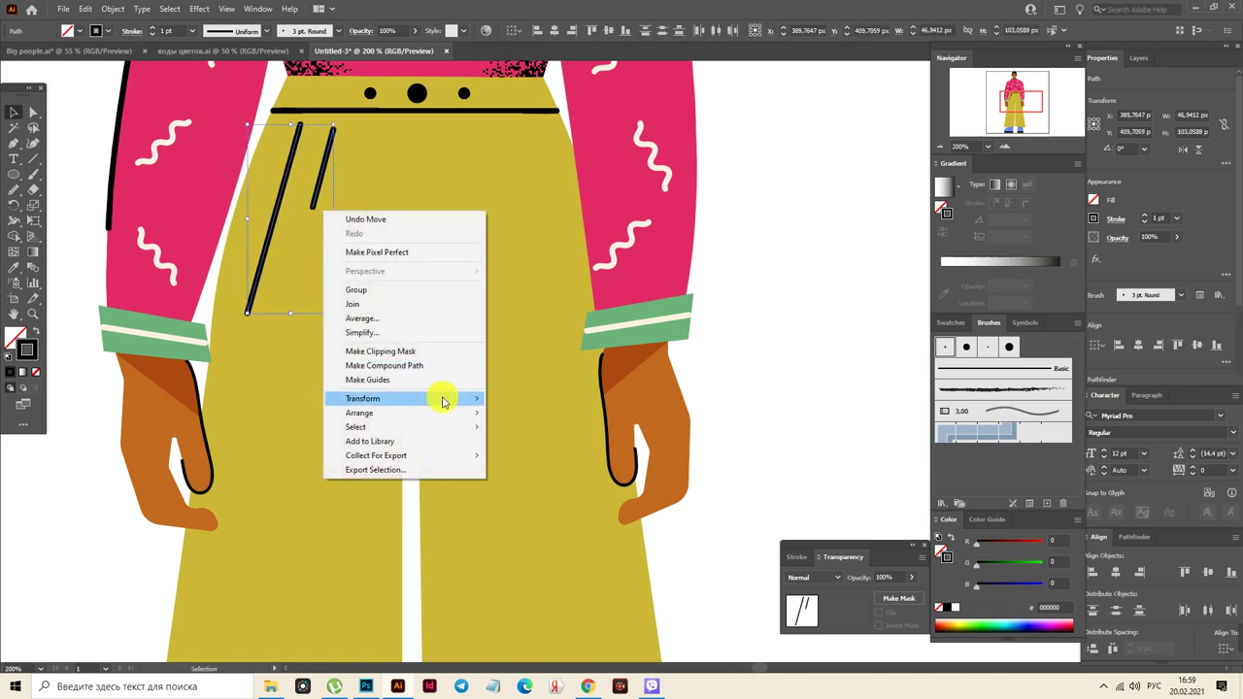
{"action": "mouse_move", "coordinate": [444, 399]}
{"action": "left_click", "coordinate": [565, 454]}
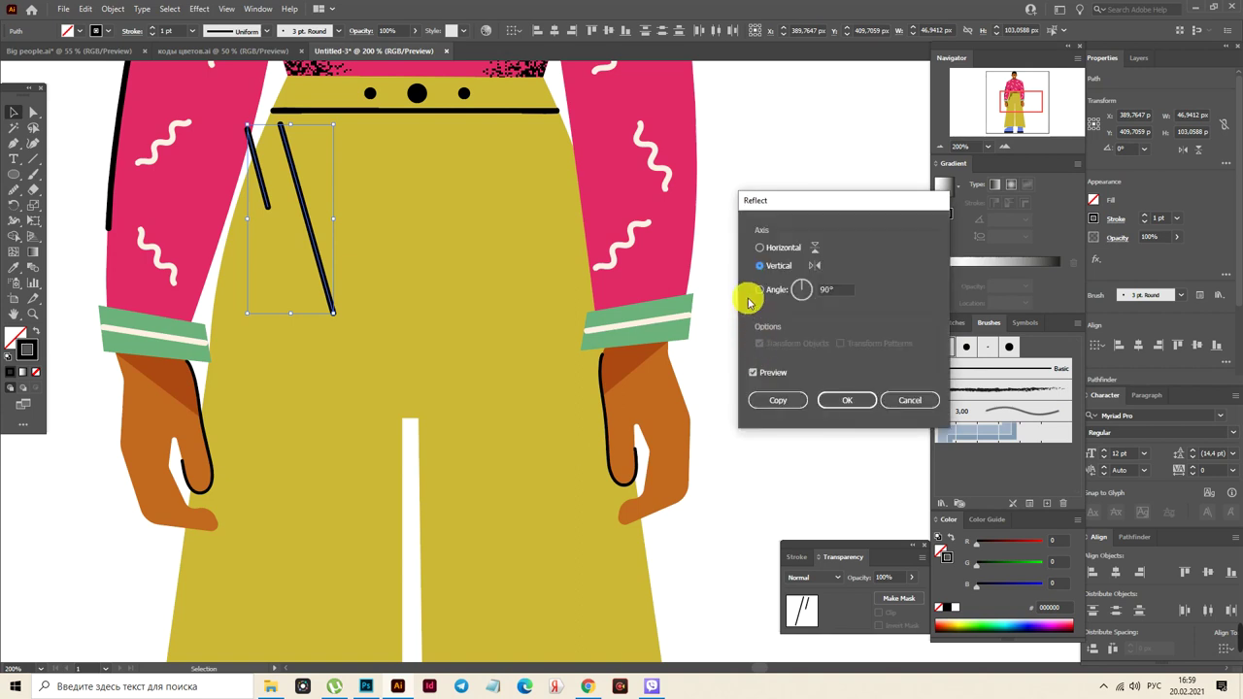
{"action": "left_click", "coordinate": [787, 408]}
{"action": "left_click_drag", "start_coordinate": [291, 200], "coordinate": [546, 196]}
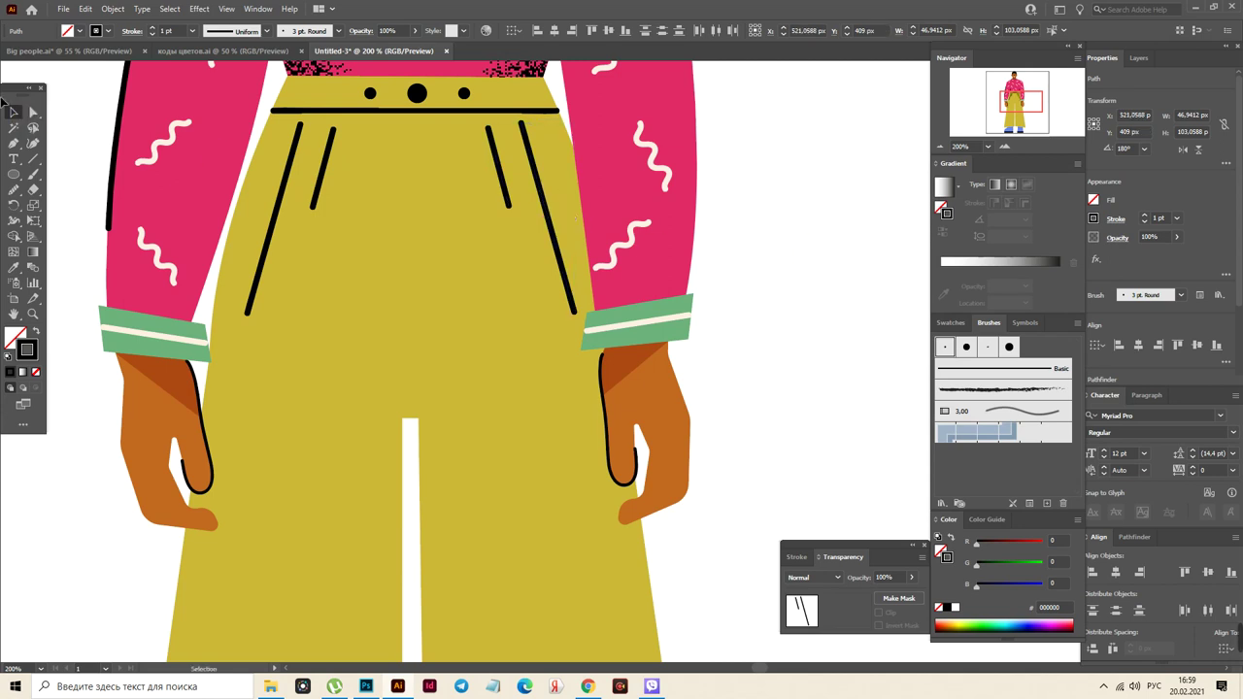
Draw the trouser fly as a vertical line about 122 px long from the waistband, continued by a curve rising to the right
{"action": "left_click", "coordinate": [14, 142]}
{"action": "left_click", "coordinate": [422, 144], "text": "ctrl"}
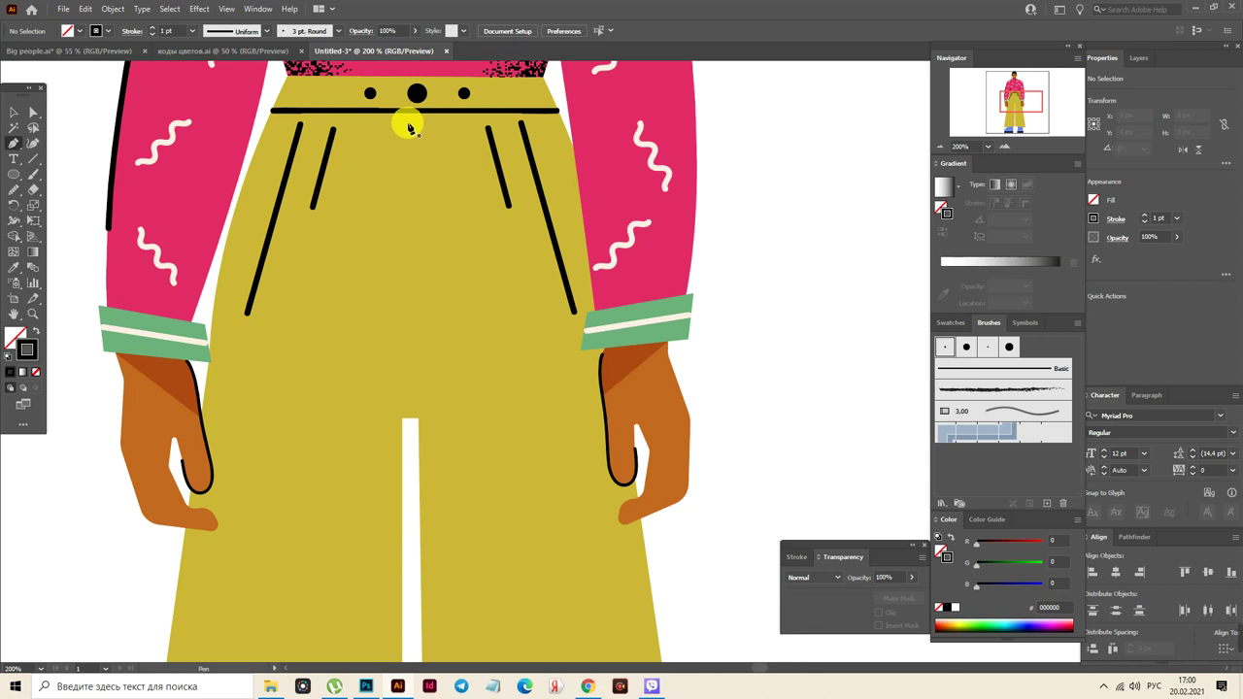
{"action": "left_click", "coordinate": [408, 115]}
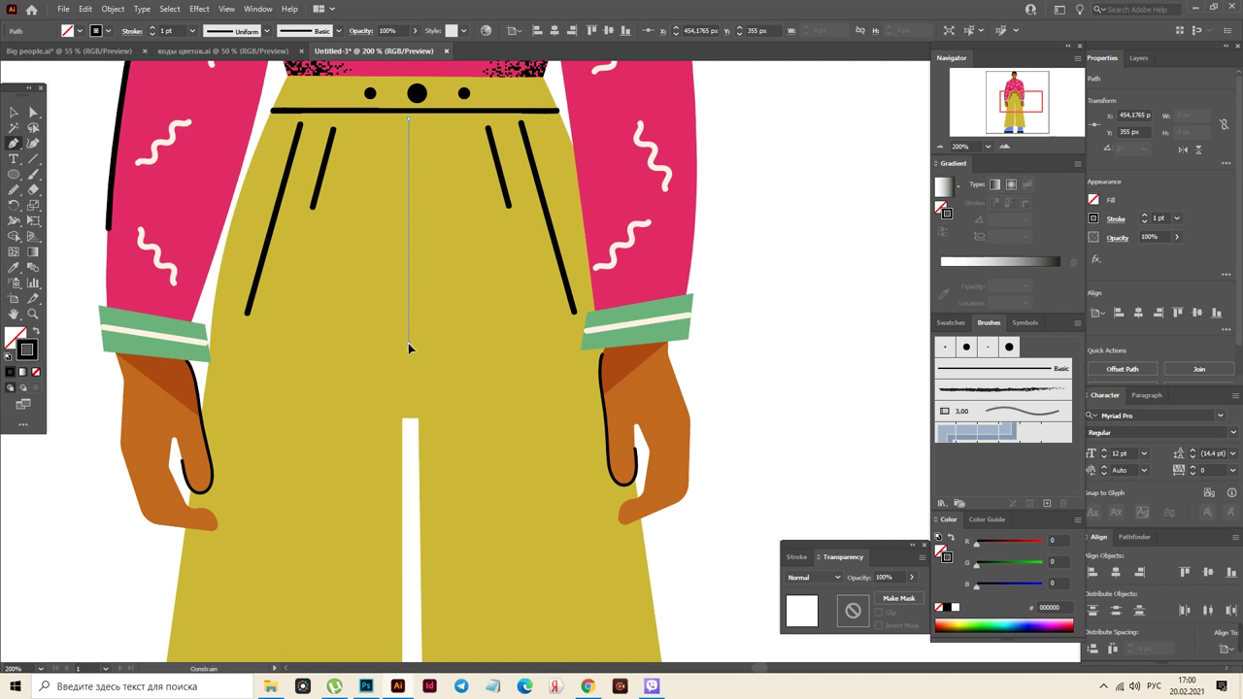
{"action": "left_click", "coordinate": [408, 348]}
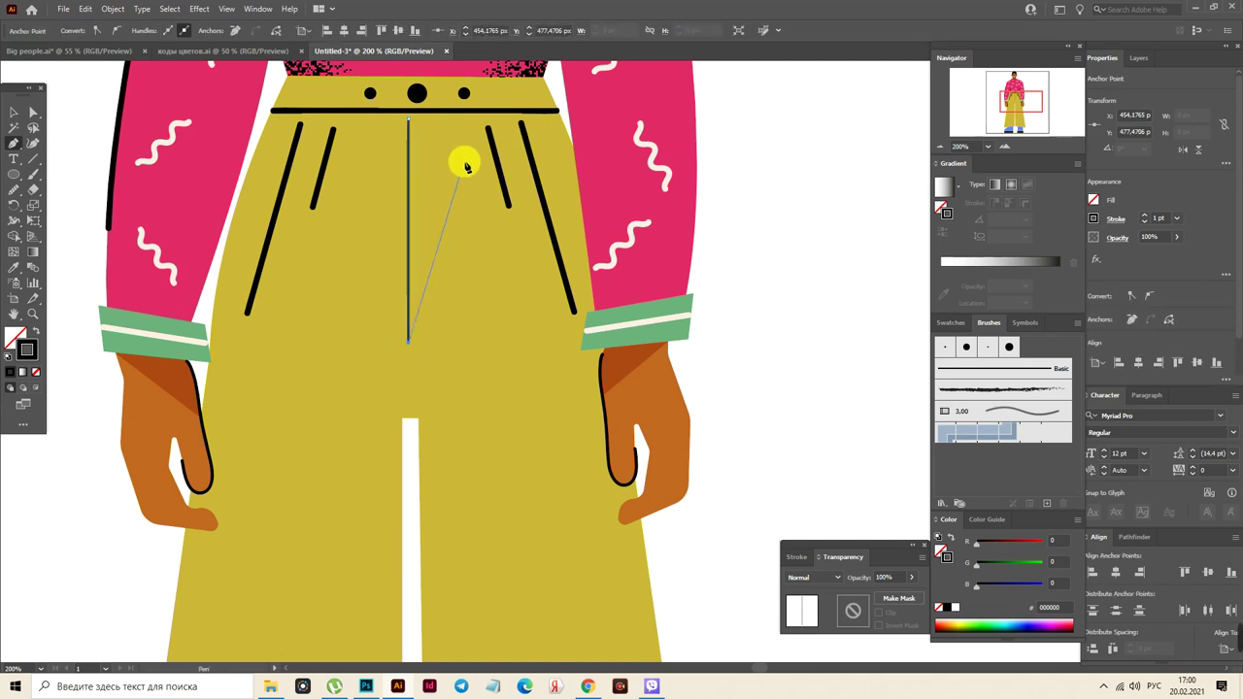
{"action": "left_click_drag", "start_coordinate": [464, 172], "coordinate": [450, 92]}
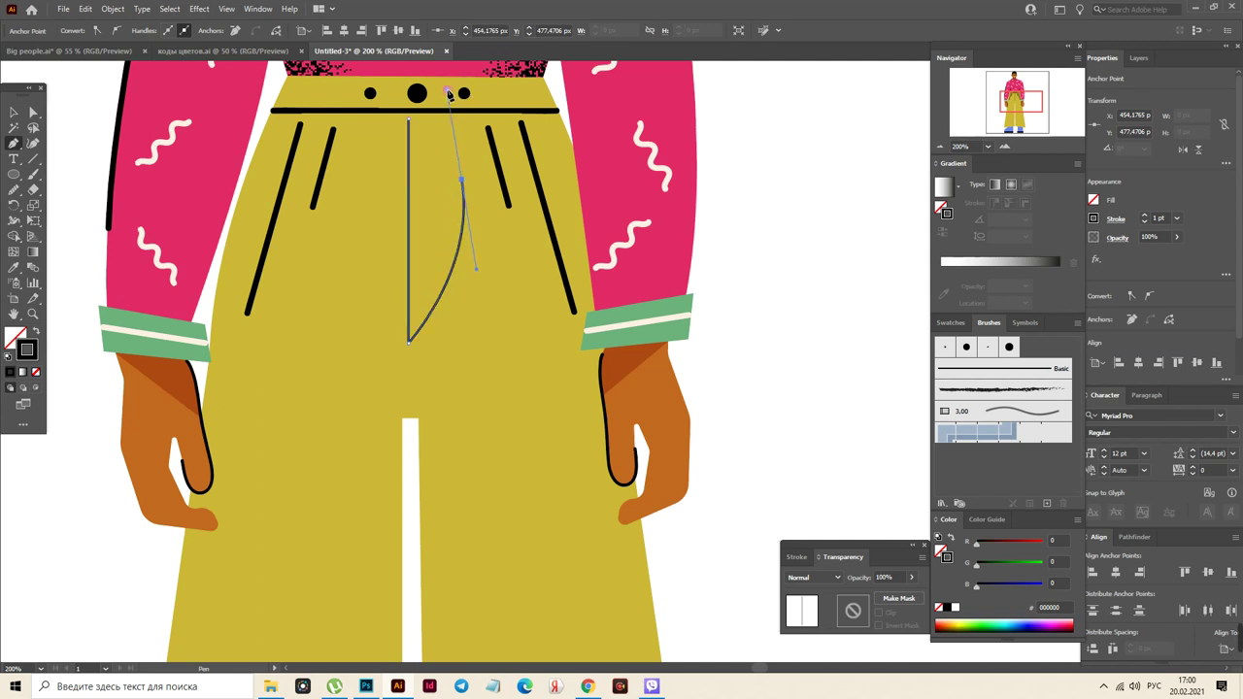
Apply the 3 pt. Round brush to the fly outline and deselect it
{"action": "left_click", "coordinate": [14, 112]}
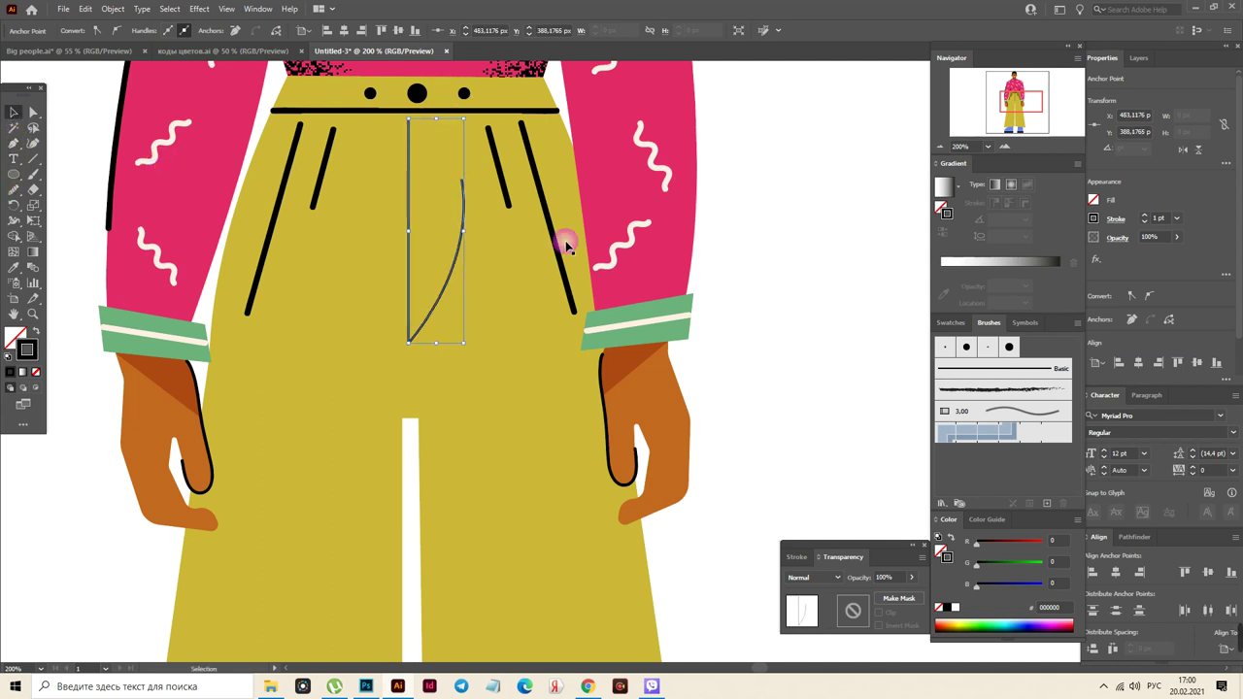
{"action": "left_click", "coordinate": [964, 351]}
{"action": "left_click_drag", "start_coordinate": [402, 126], "coordinate": [370, 95]}
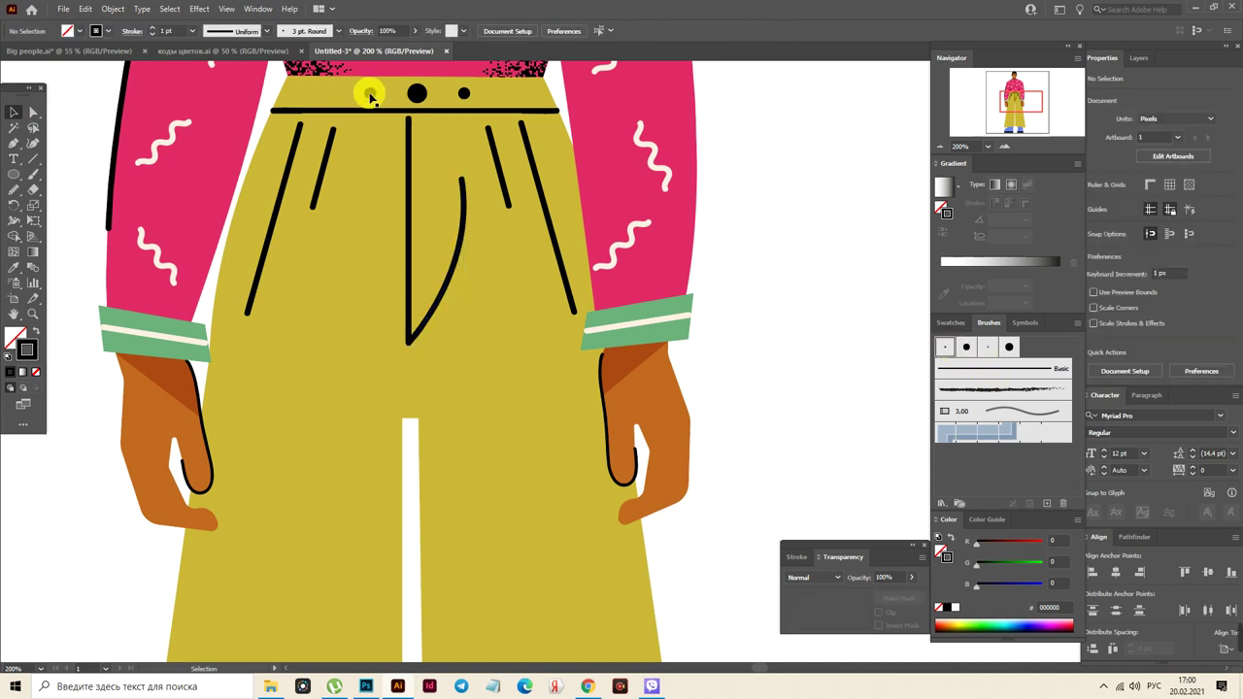
Move the three waistband circles together slightly left so the large one sits above the fly's vertical line
{"action": "left_click", "coordinate": [370, 94]}
{"action": "left_click", "coordinate": [417, 93], "text": "shift"}
{"action": "left_click", "coordinate": [467, 96], "text": "shift"}
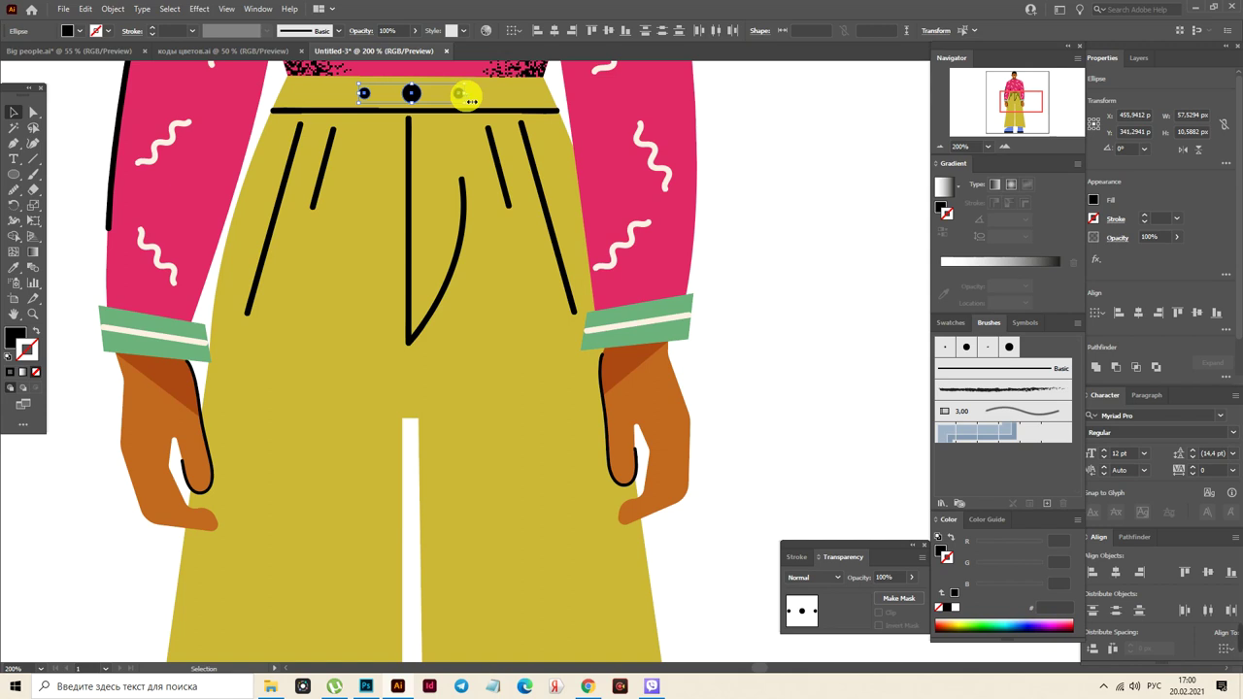
{"action": "left_click", "coordinate": [495, 93]}
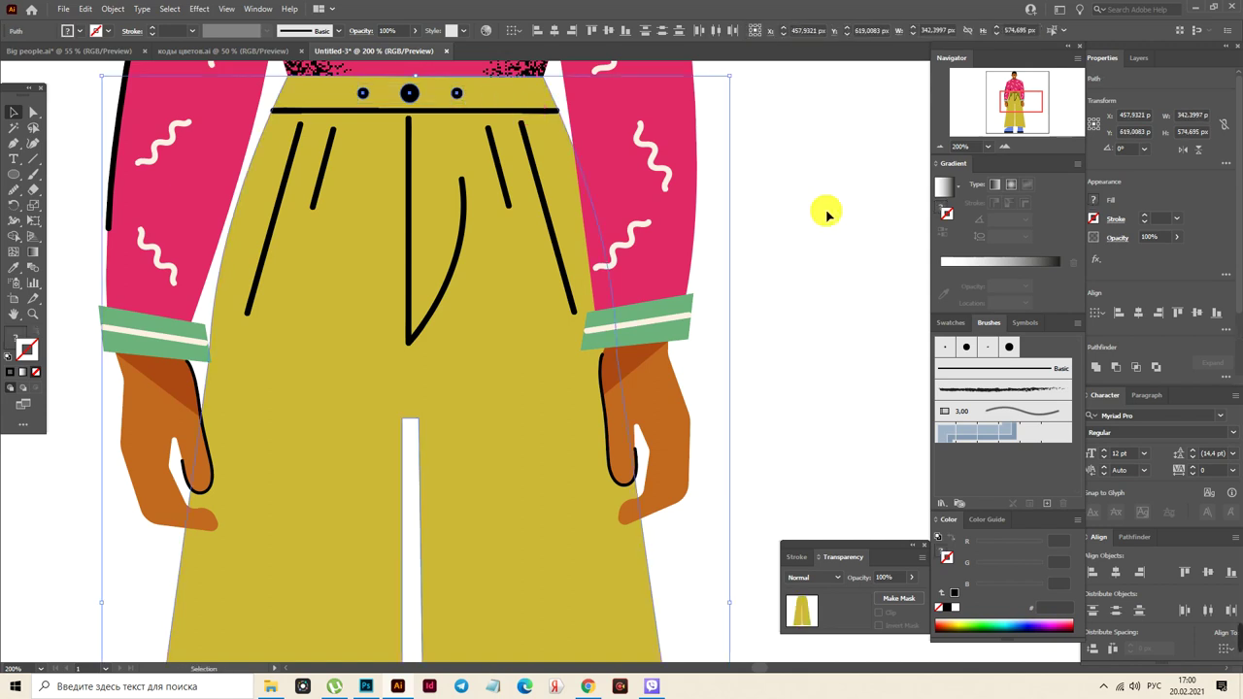
{"action": "left_click", "coordinate": [815, 304]}
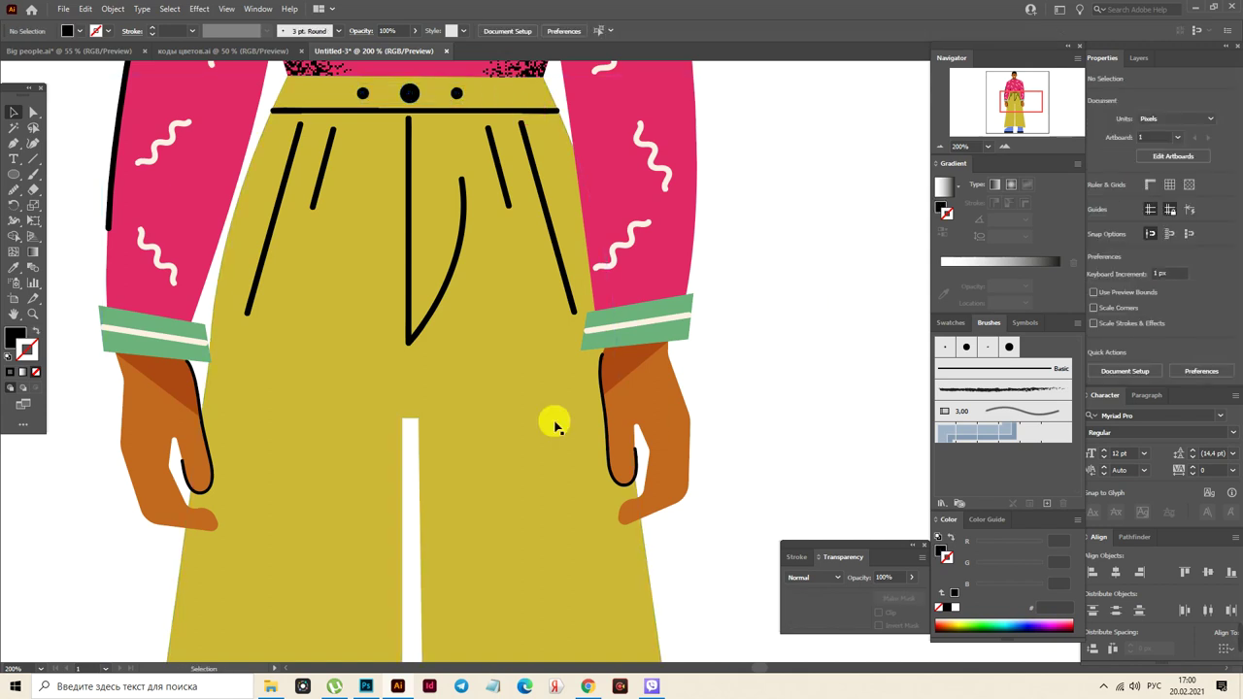
Draw an unfilled black crotch line up the left leg's inner edge, across the gap's top and diagonally up to the right
{"action": "left_click_drag", "start_coordinate": [544, 442], "coordinate": [509, 383]}
{"action": "left_click", "coordinate": [11, 143]}
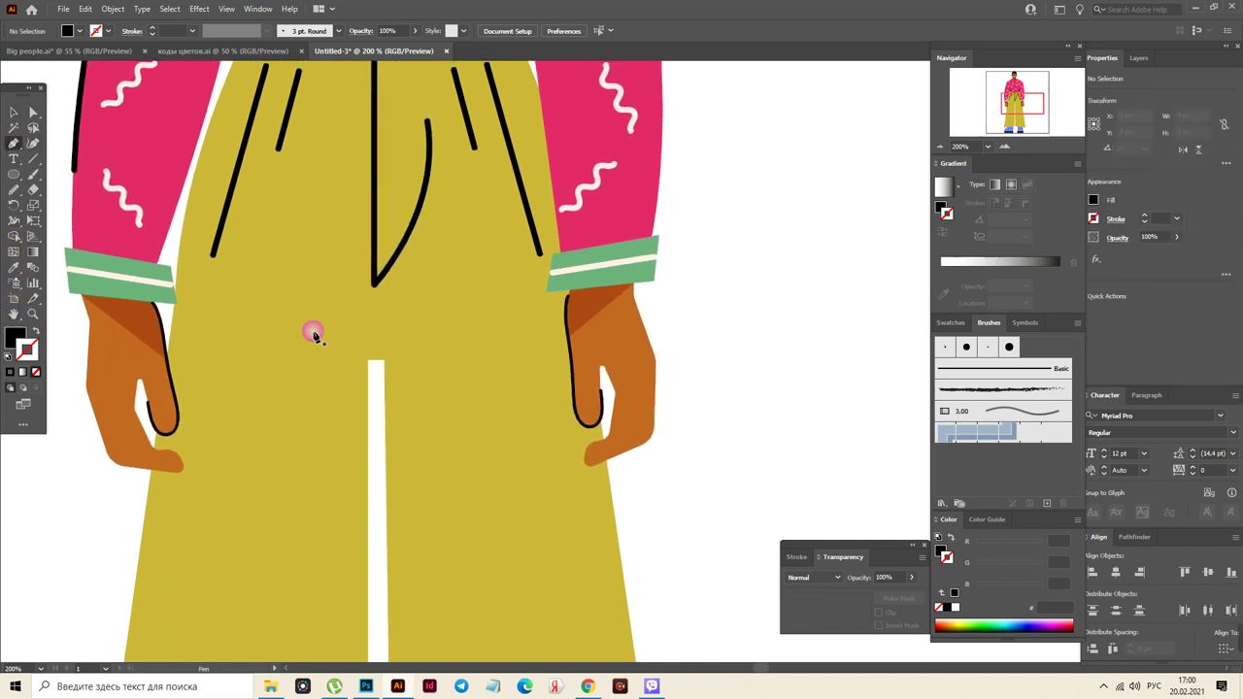
{"action": "left_click", "coordinate": [39, 333]}
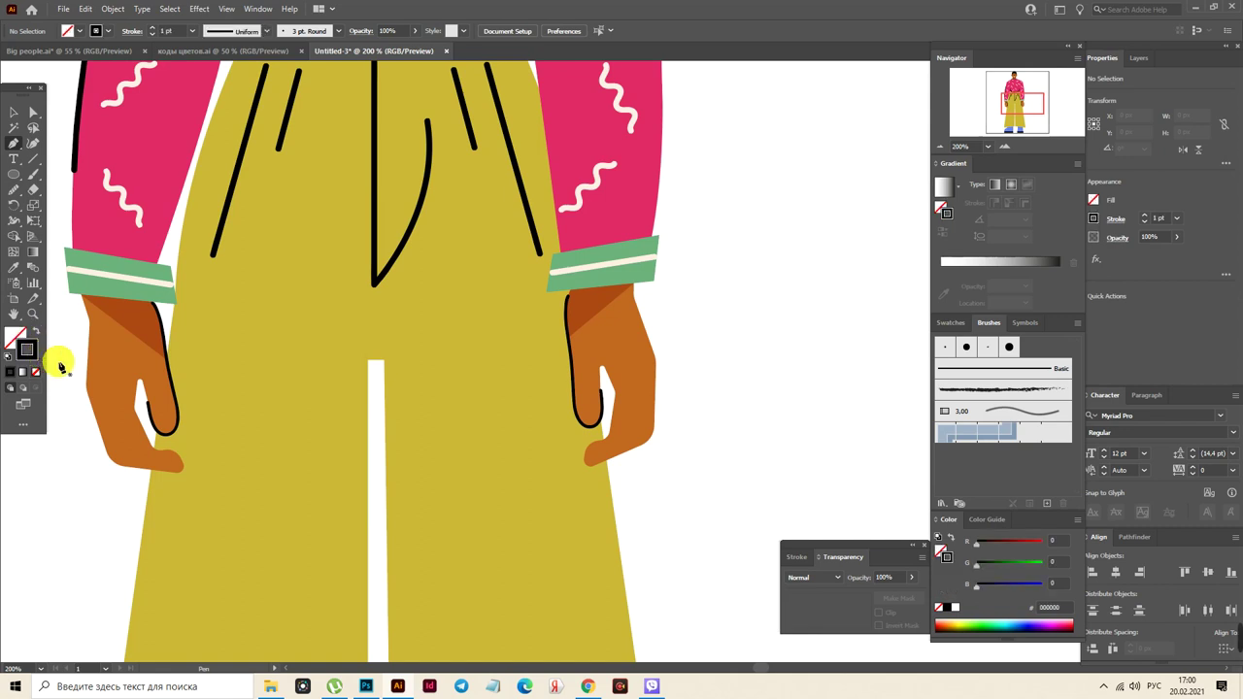
{"action": "left_click", "coordinate": [368, 416]}
{"action": "left_click", "coordinate": [367, 361]}
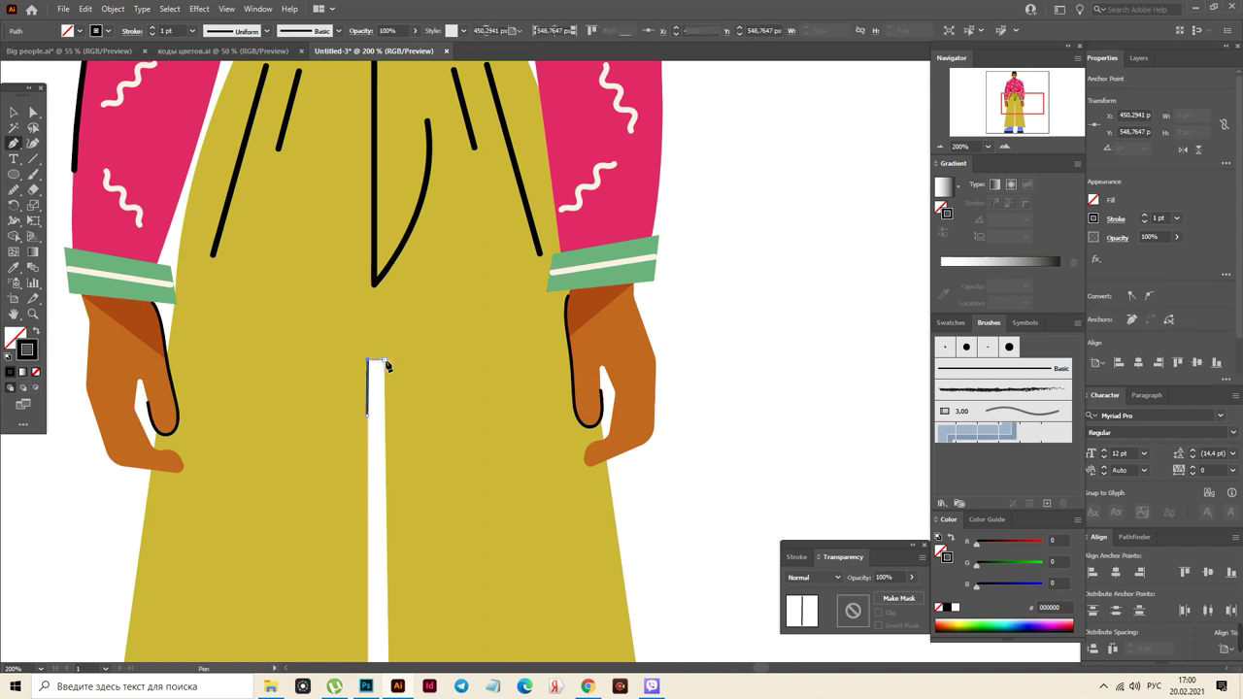
{"action": "left_click", "coordinate": [480, 294]}
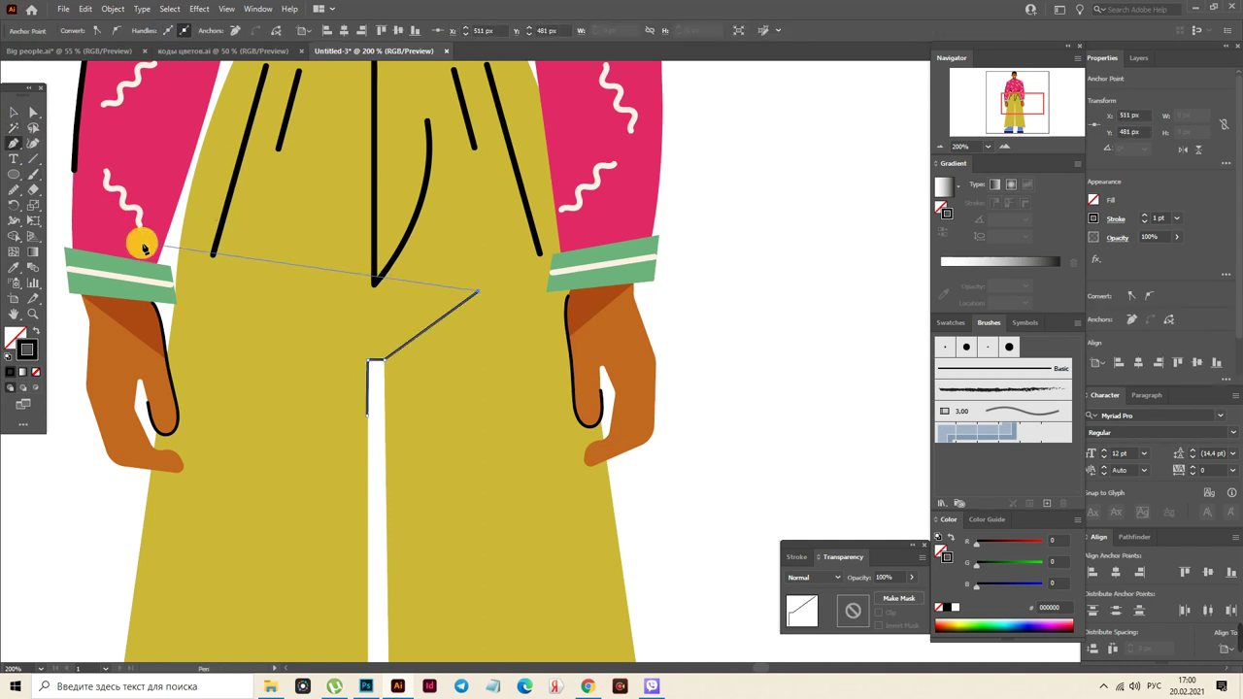
{"action": "key", "text": "Escape"}
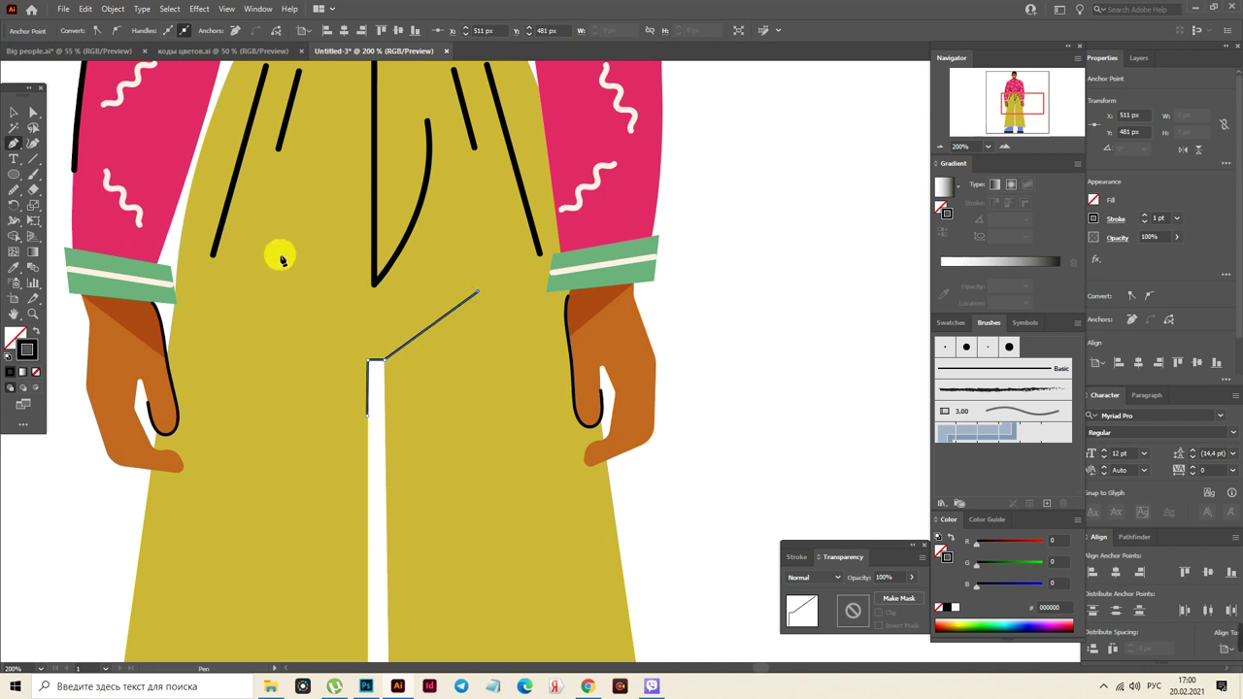
Apply the 3 pt. Round brush to the crotch line and deselect it
{"action": "left_click", "coordinate": [950, 352]}
{"action": "left_click", "coordinate": [16, 115]}
{"action": "left_click", "coordinate": [821, 372]}
Draw an unfilled line along the right leg's outer hem and up its outer side, applying the 3 pt. Round brush
{"action": "left_click", "coordinate": [13, 313]}
{"action": "left_click_drag", "start_coordinate": [452, 516], "coordinate": [402, 246]}
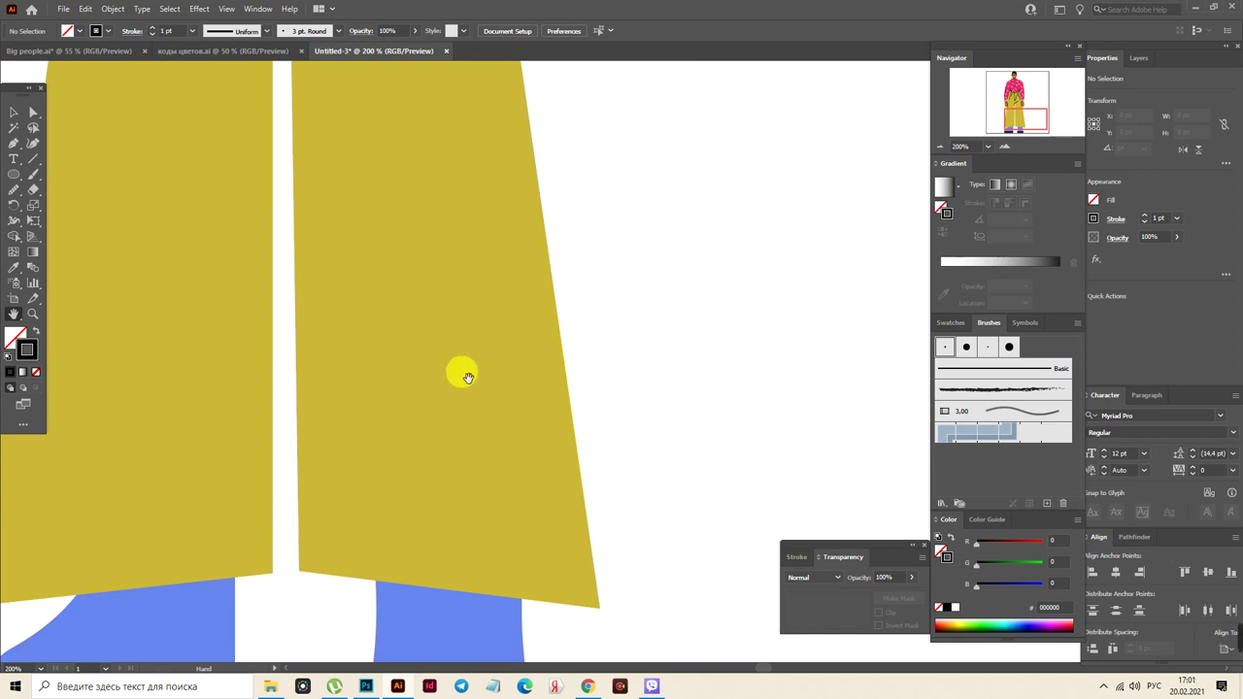
{"action": "left_click", "coordinate": [25, 152]}
{"action": "left_click", "coordinate": [476, 598]}
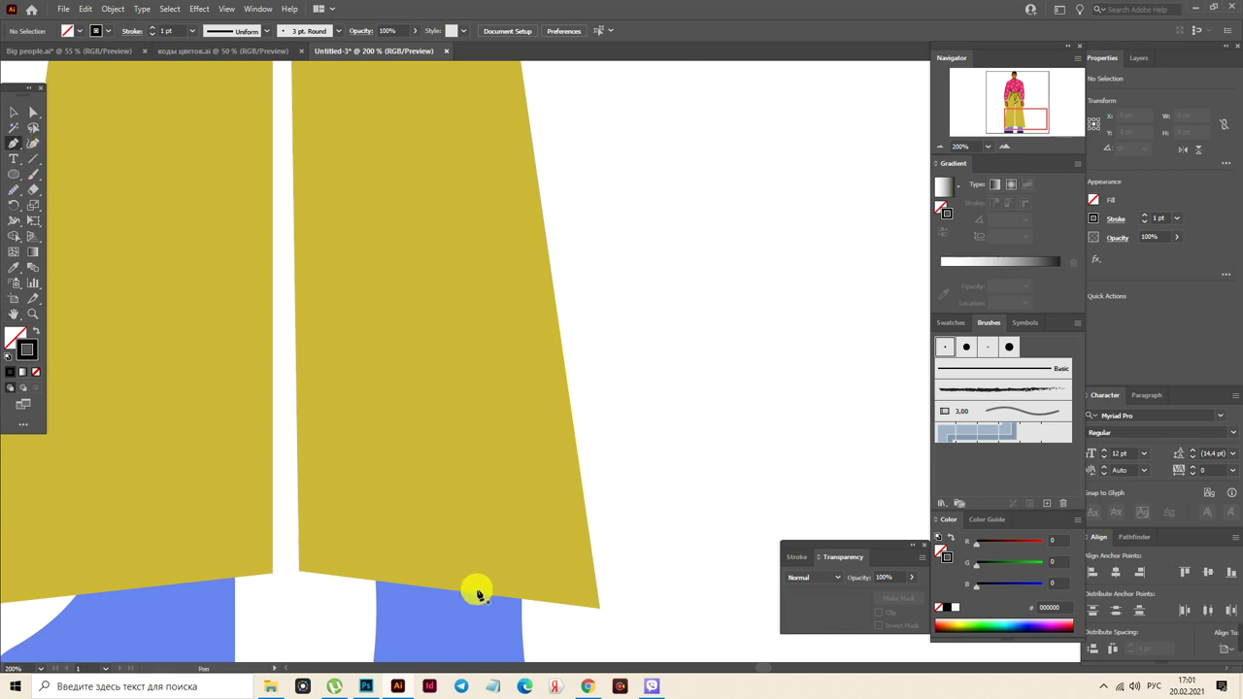
{"action": "left_click", "coordinate": [598, 610]}
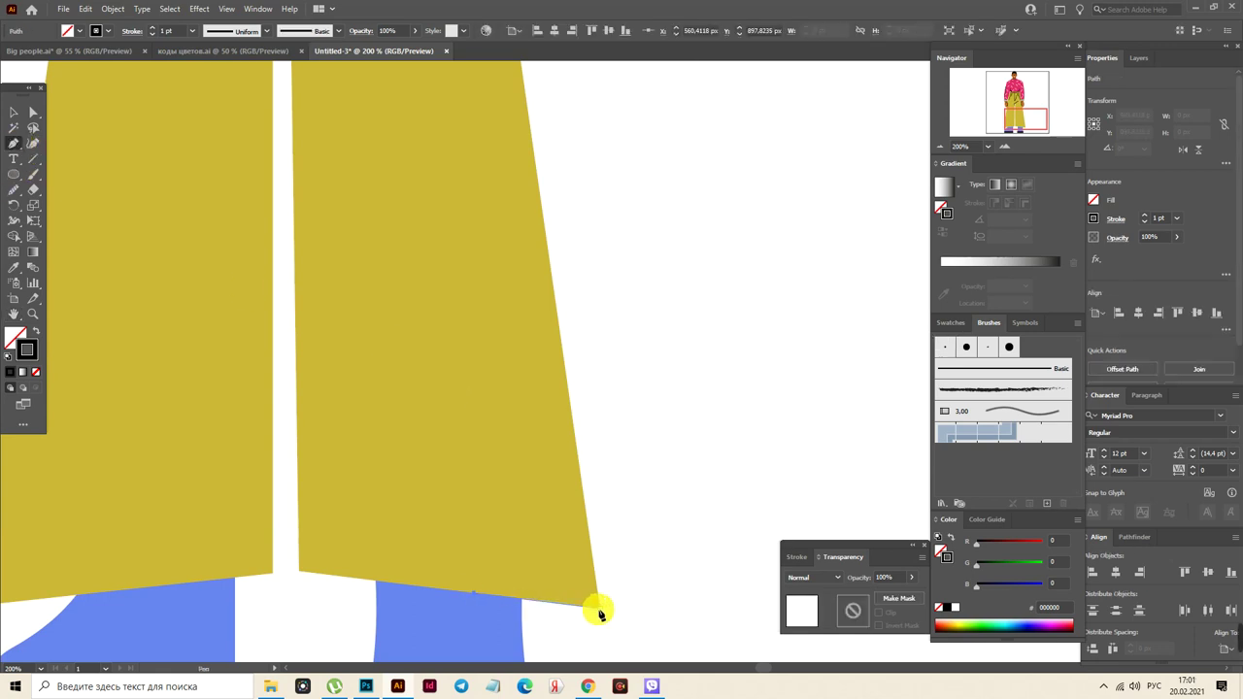
{"action": "left_click", "coordinate": [526, 99]}
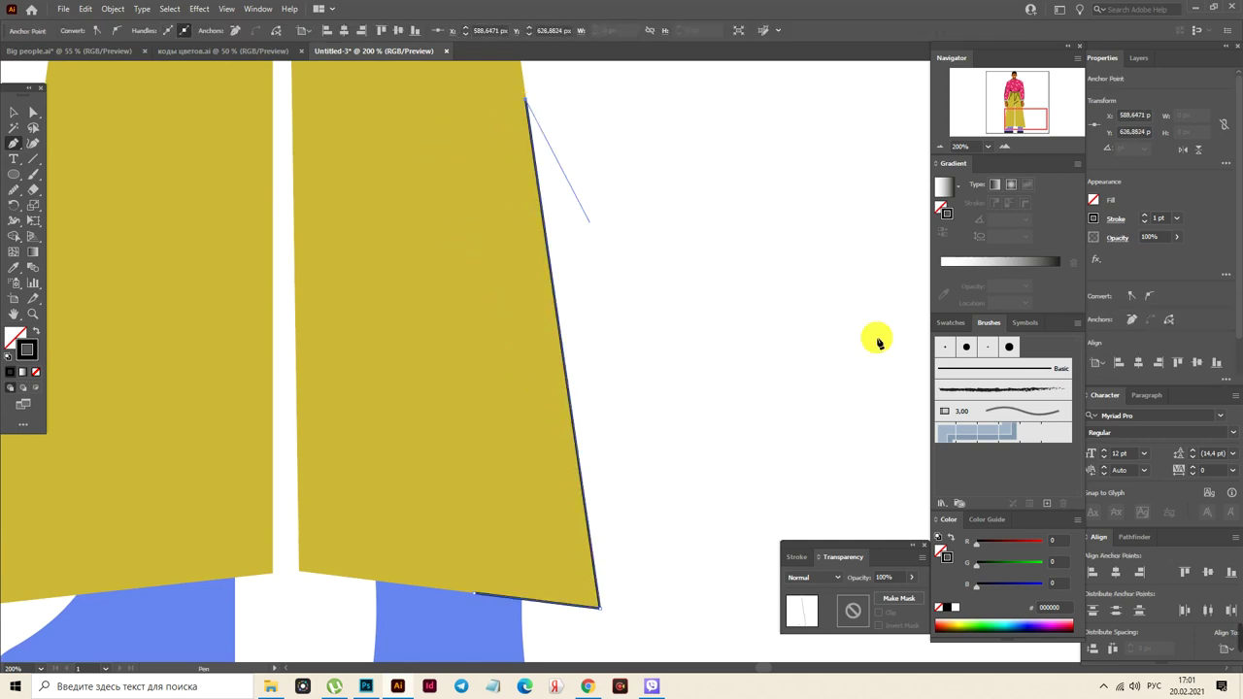
{"action": "left_click", "coordinate": [950, 347]}
Outline the left leg's lower outer corner and adjoining hem with an unfilled black line using the 3 pt. Round brush
{"action": "left_click", "coordinate": [14, 314]}
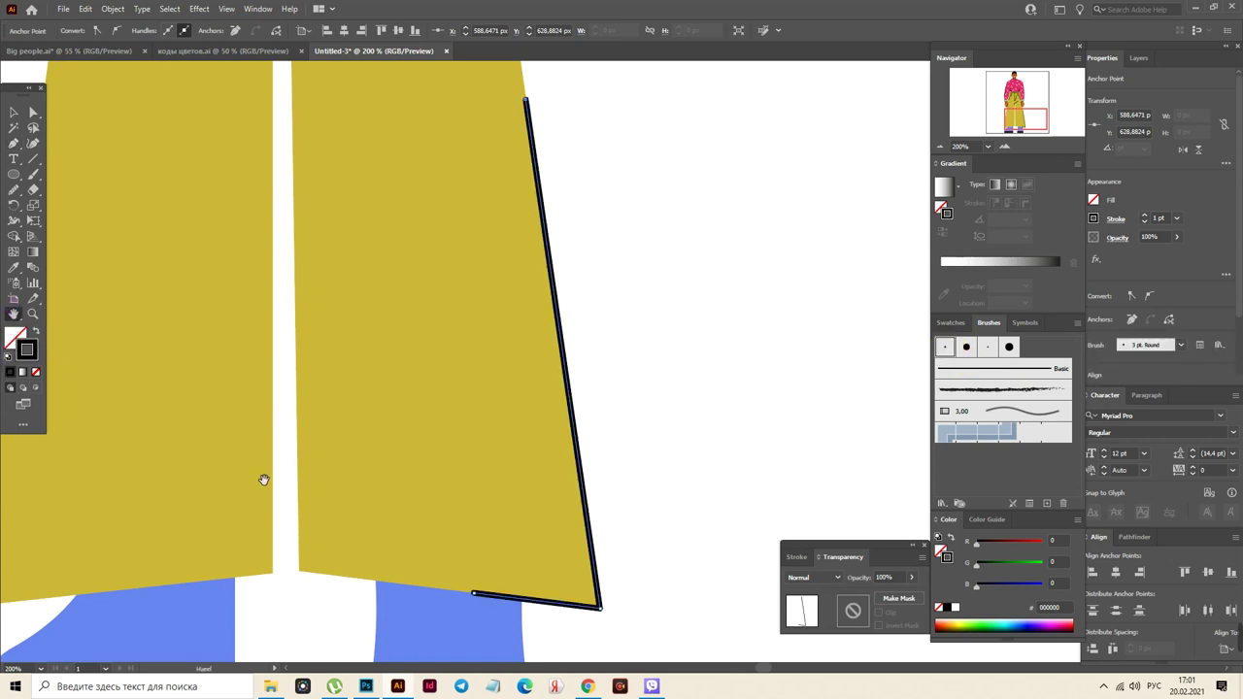
{"action": "left_click_drag", "start_coordinate": [296, 466], "coordinate": [579, 390]}
{"action": "left_click", "coordinate": [14, 143]}
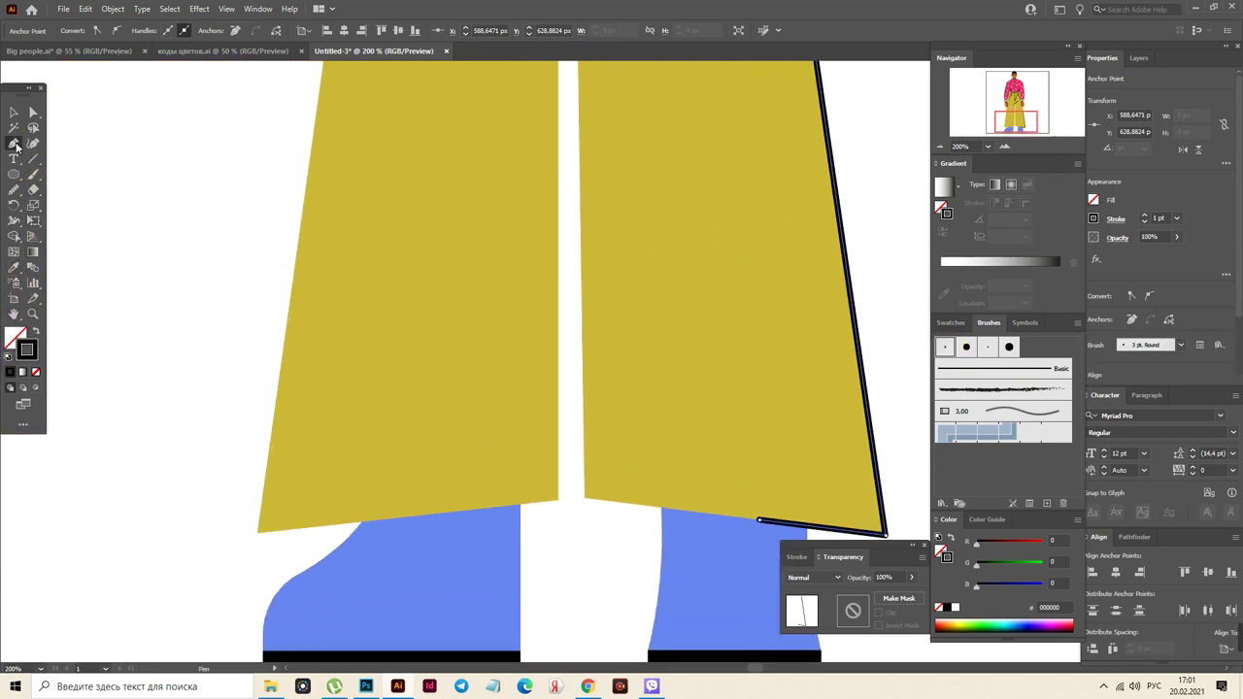
{"action": "left_click", "coordinate": [270, 443]}
{"action": "left_click", "coordinate": [259, 533]}
{"action": "left_click", "coordinate": [460, 513]}
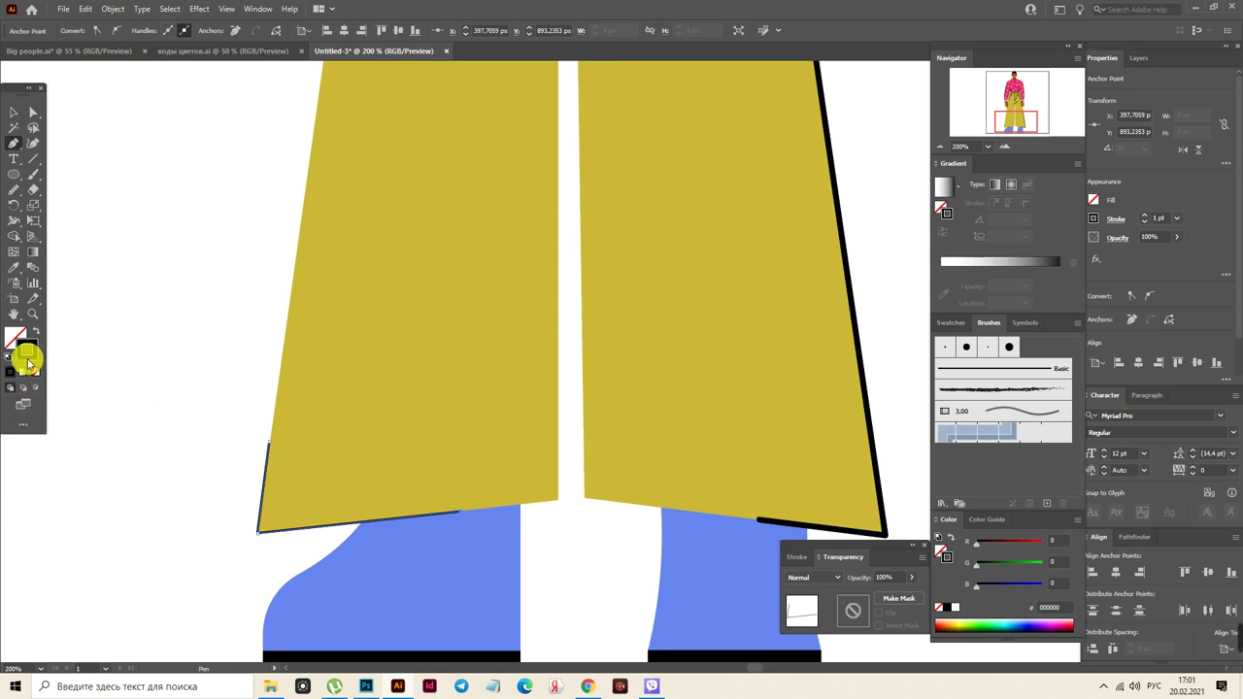
{"action": "left_click", "coordinate": [955, 353]}
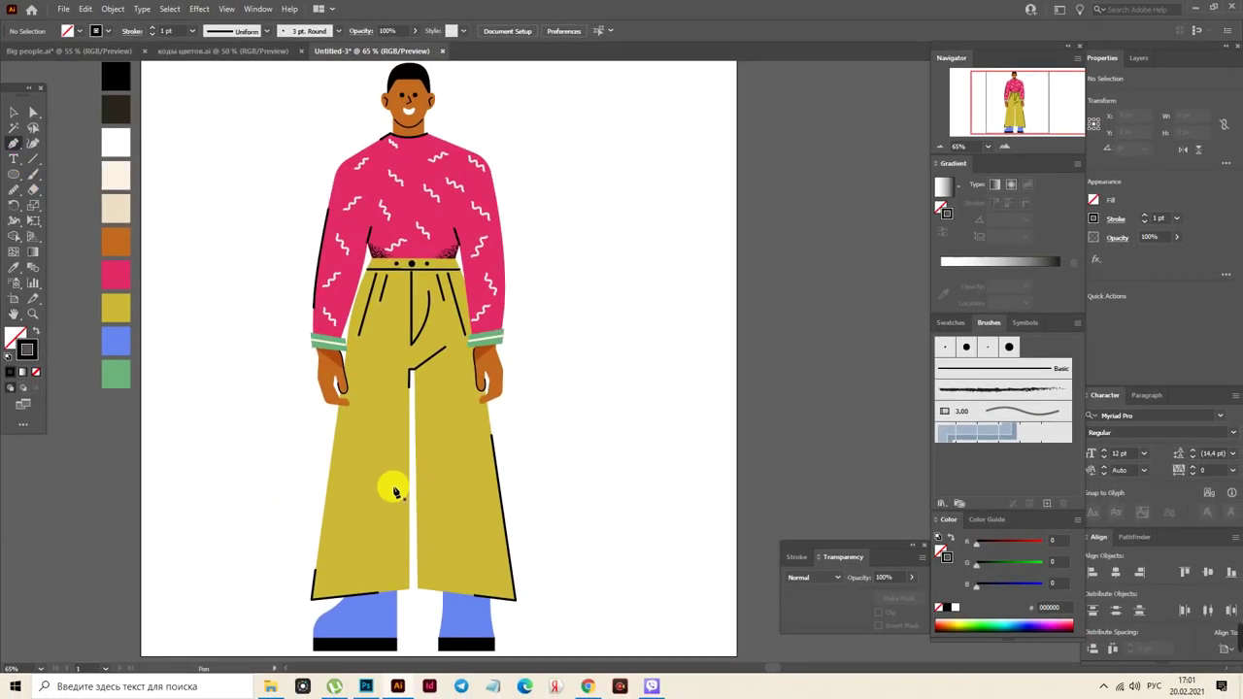
Draw a closed black triangle without stroke over the left leg's lower part, between the inner edge, hem and outer corner
{"action": "left_click", "coordinate": [38, 332]}
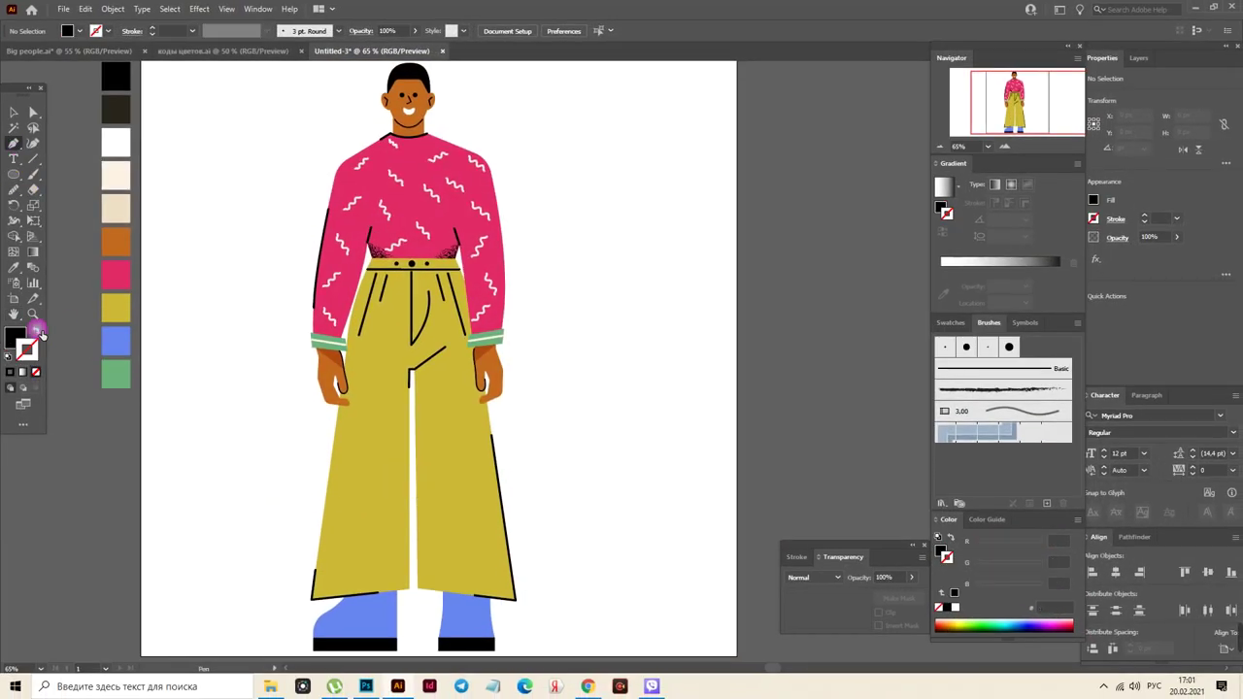
{"action": "left_click", "coordinate": [12, 335]}
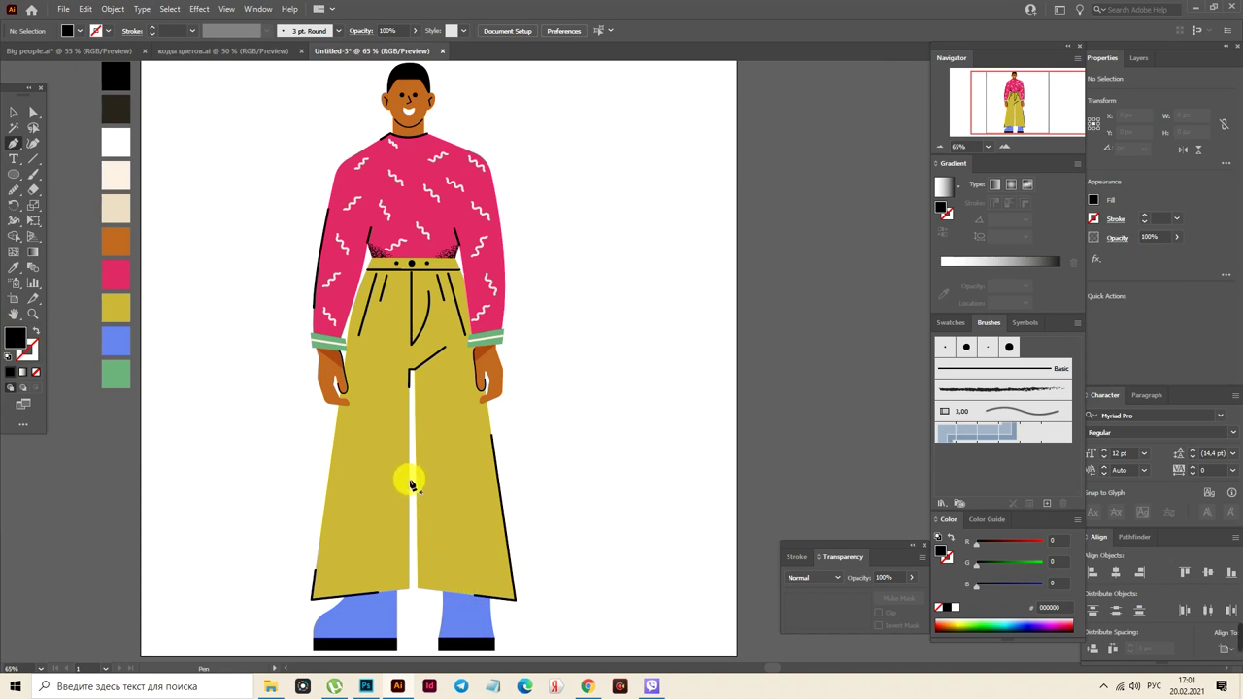
{"action": "left_click", "coordinate": [410, 589]}
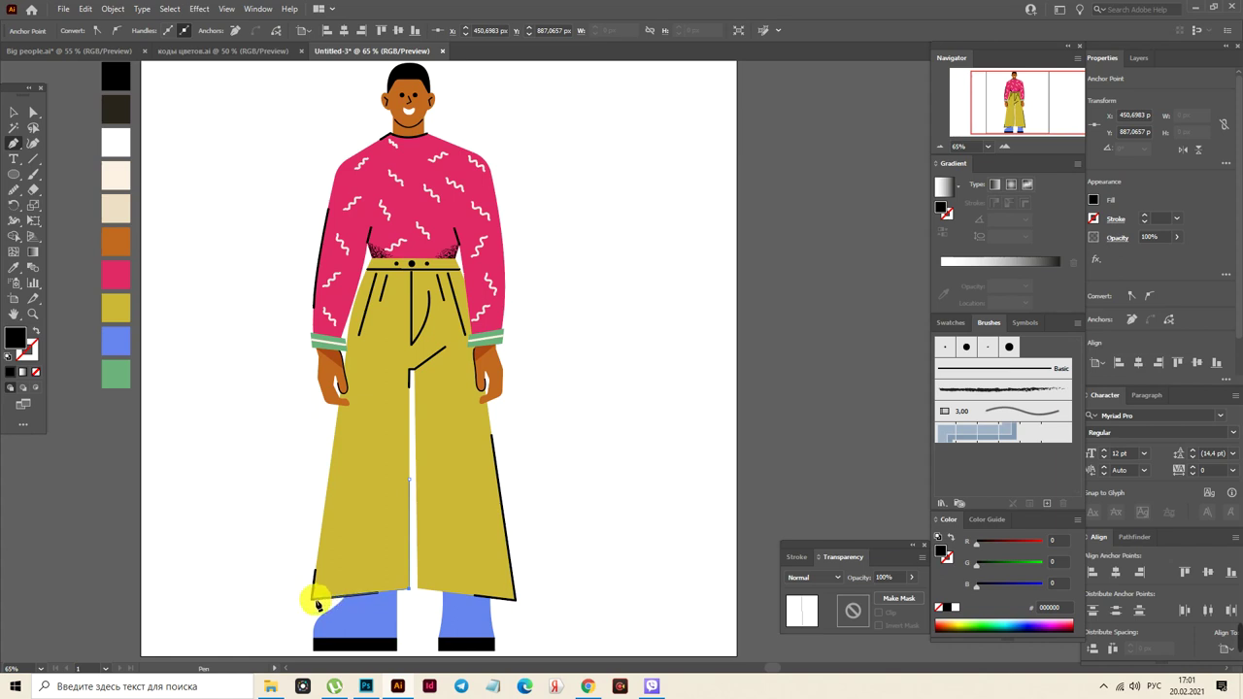
{"action": "left_click", "coordinate": [314, 599]}
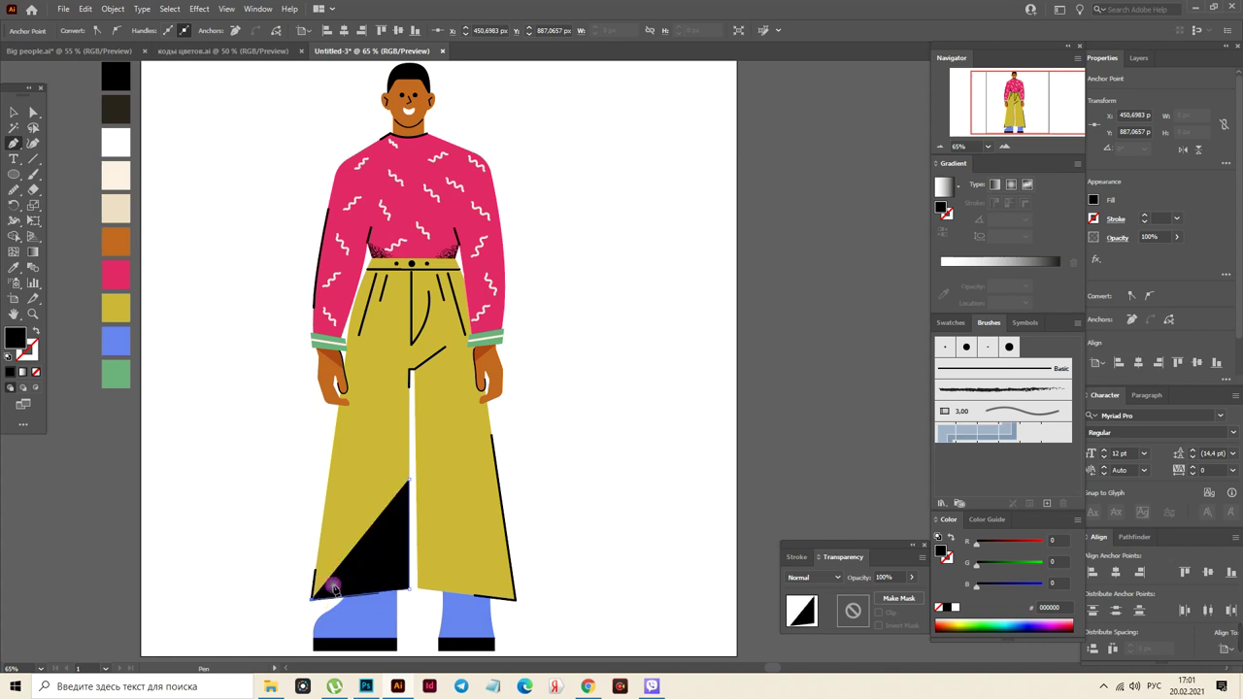
{"action": "left_click", "coordinate": [408, 478]}
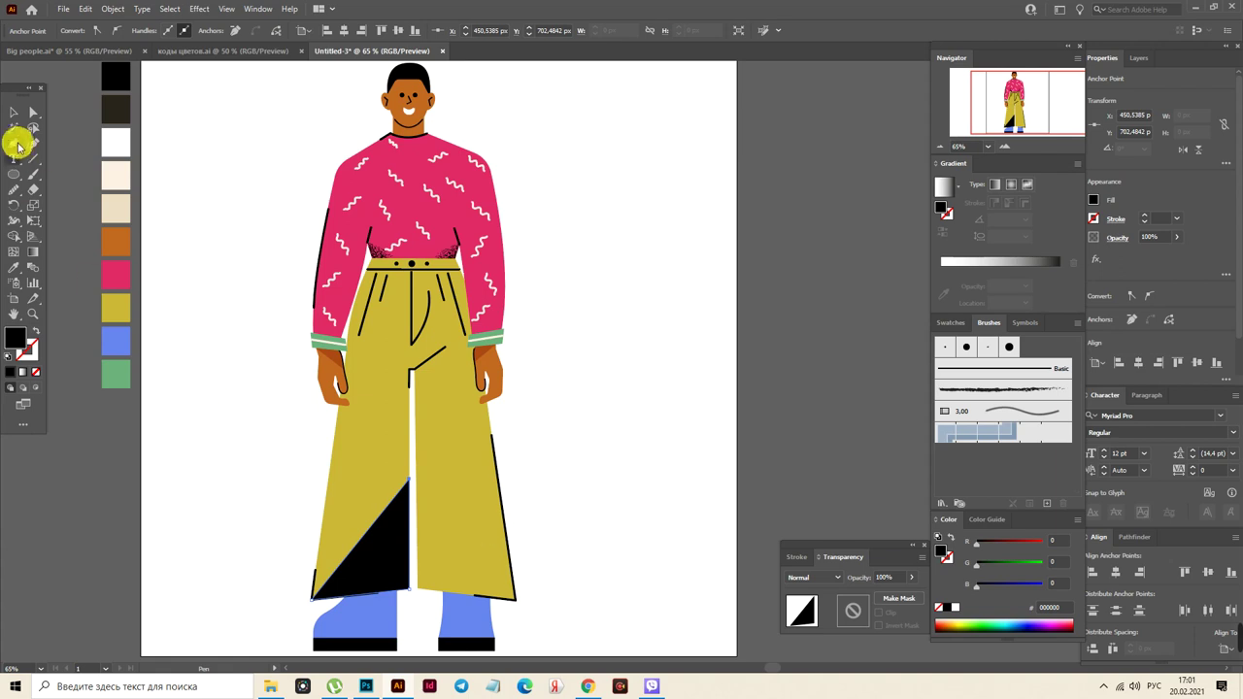
Give the black triangle an unclipped opacity mask and draw a rectangle with a white-to-black linear gradient over it in the mask
{"action": "left_click", "coordinate": [897, 598]}
{"action": "left_click", "coordinate": [884, 612]}
{"action": "left_click", "coordinate": [855, 612]}
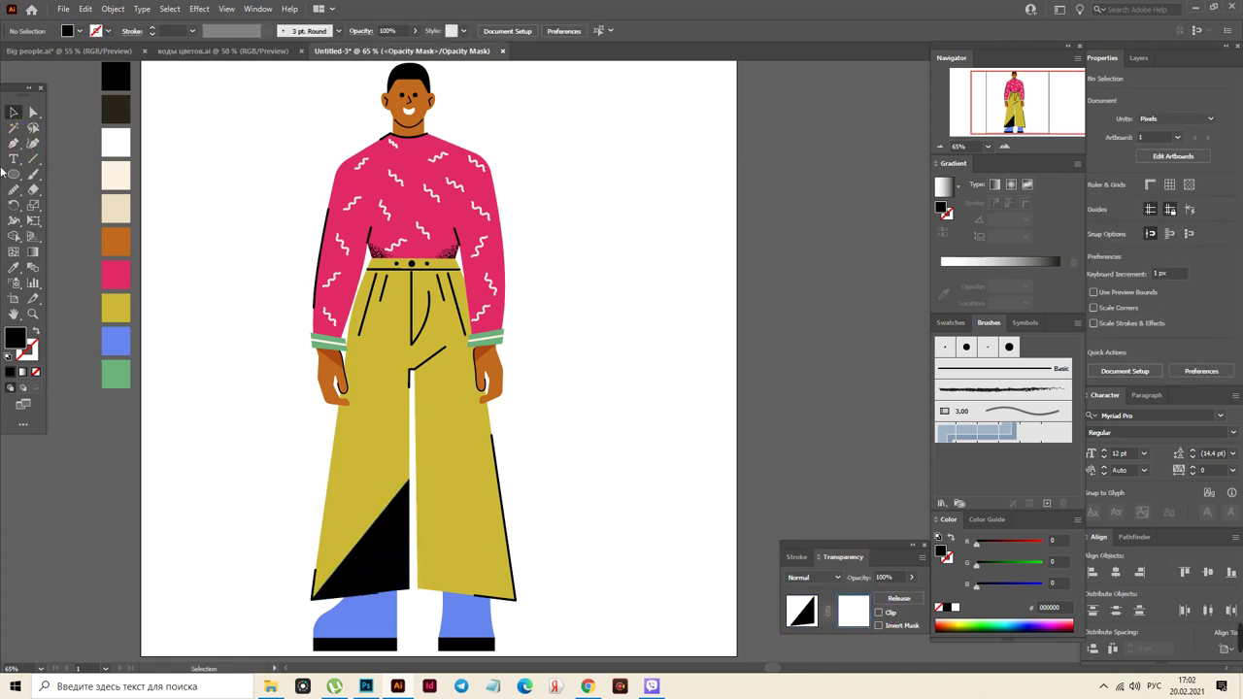
{"action": "left_click", "coordinate": [15, 176]}
{"action": "left_click", "coordinate": [76, 175]}
{"action": "left_click_drag", "start_coordinate": [296, 440], "coordinate": [428, 614]}
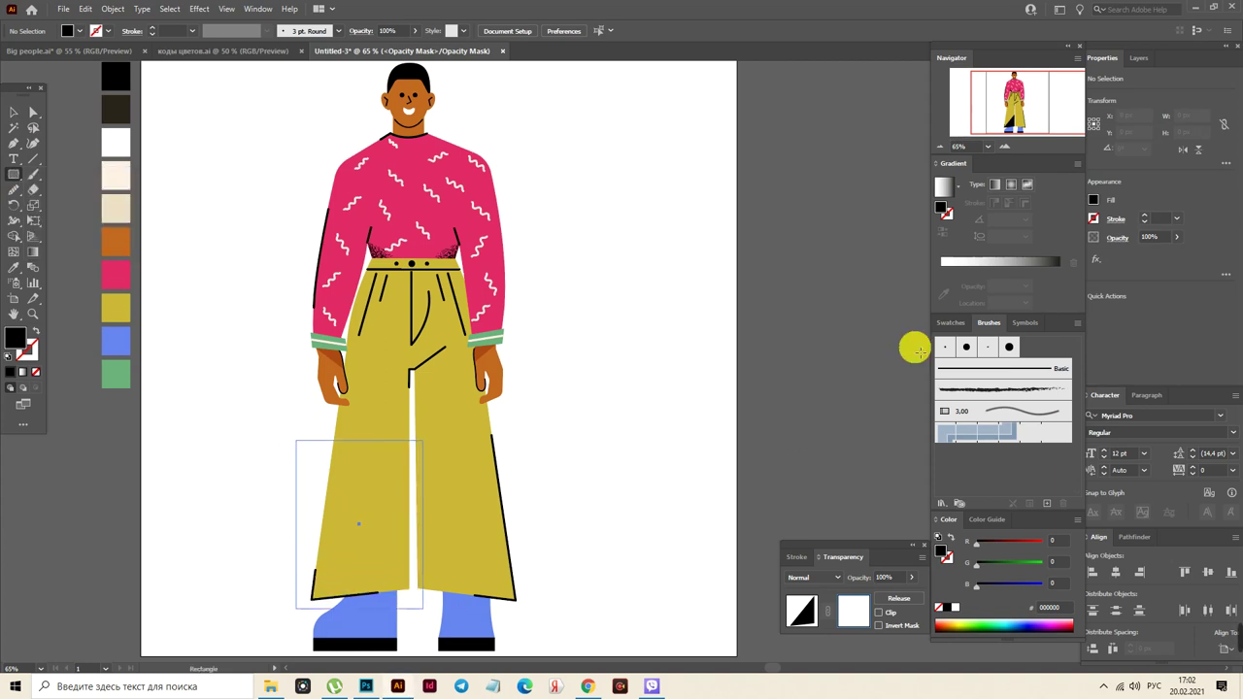
{"action": "left_click", "coordinate": [948, 196]}
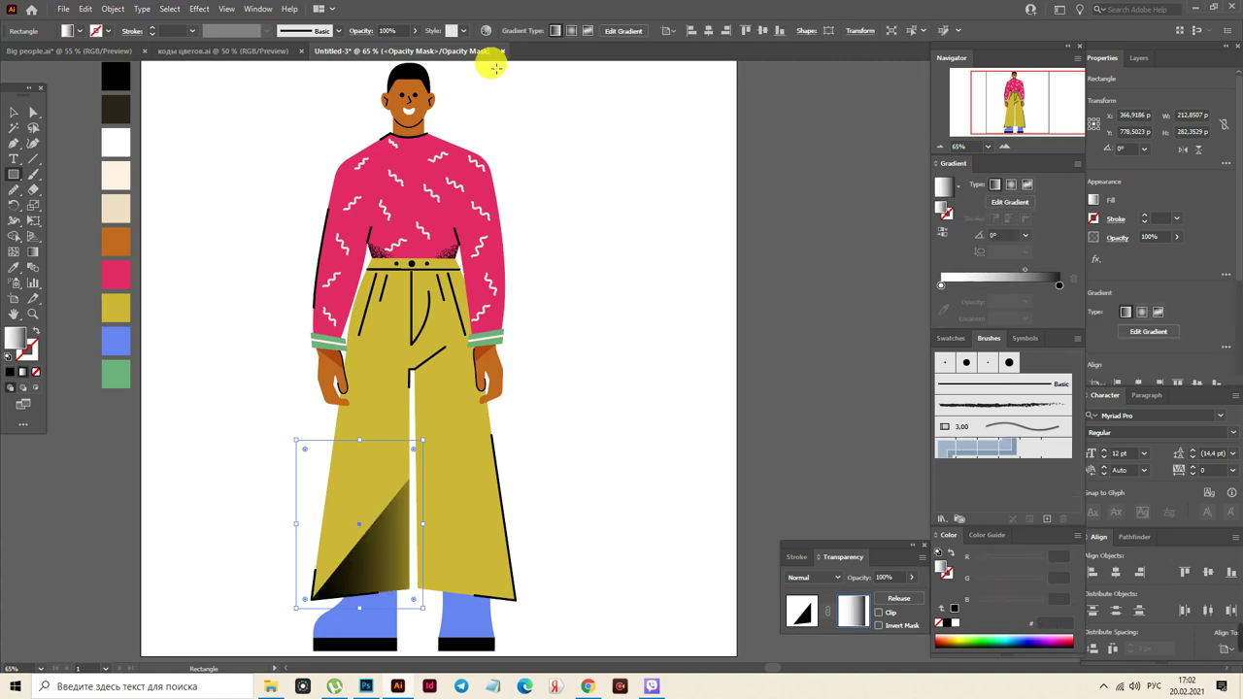
Apply the Grain effect to the mask rectangle with Intensity 55 and the Stippled grain type
{"action": "left_click", "coordinate": [200, 10]}
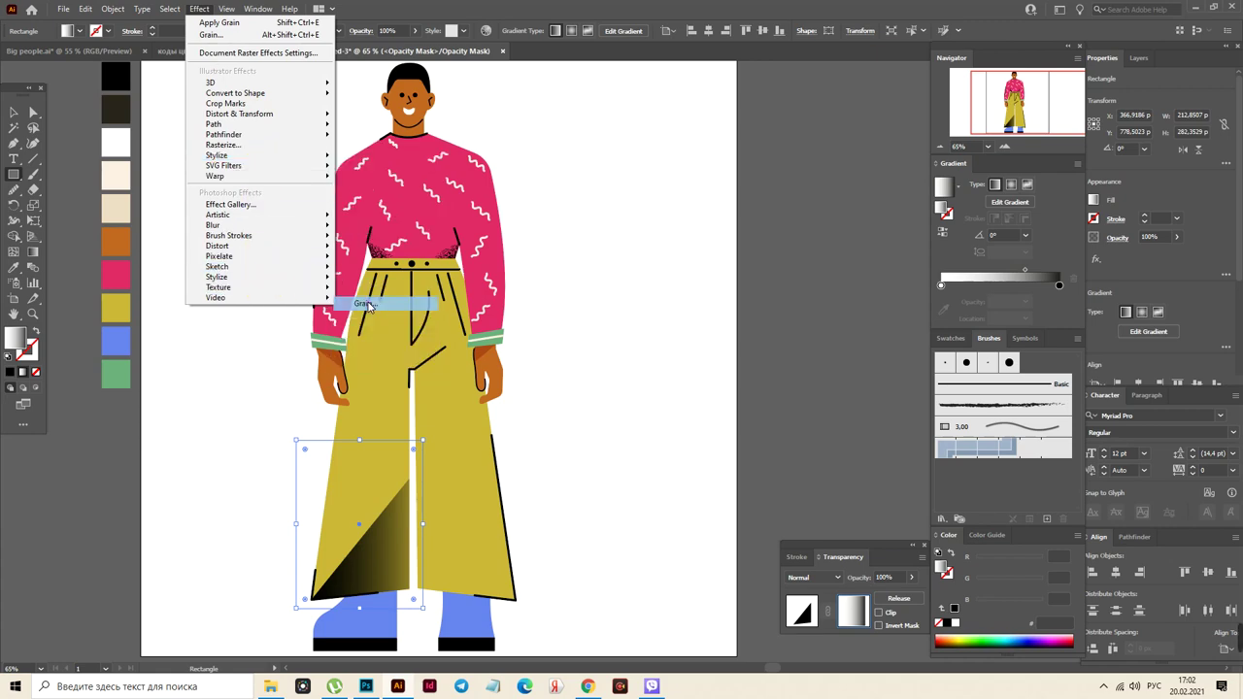
{"action": "left_click", "coordinate": [358, 302]}
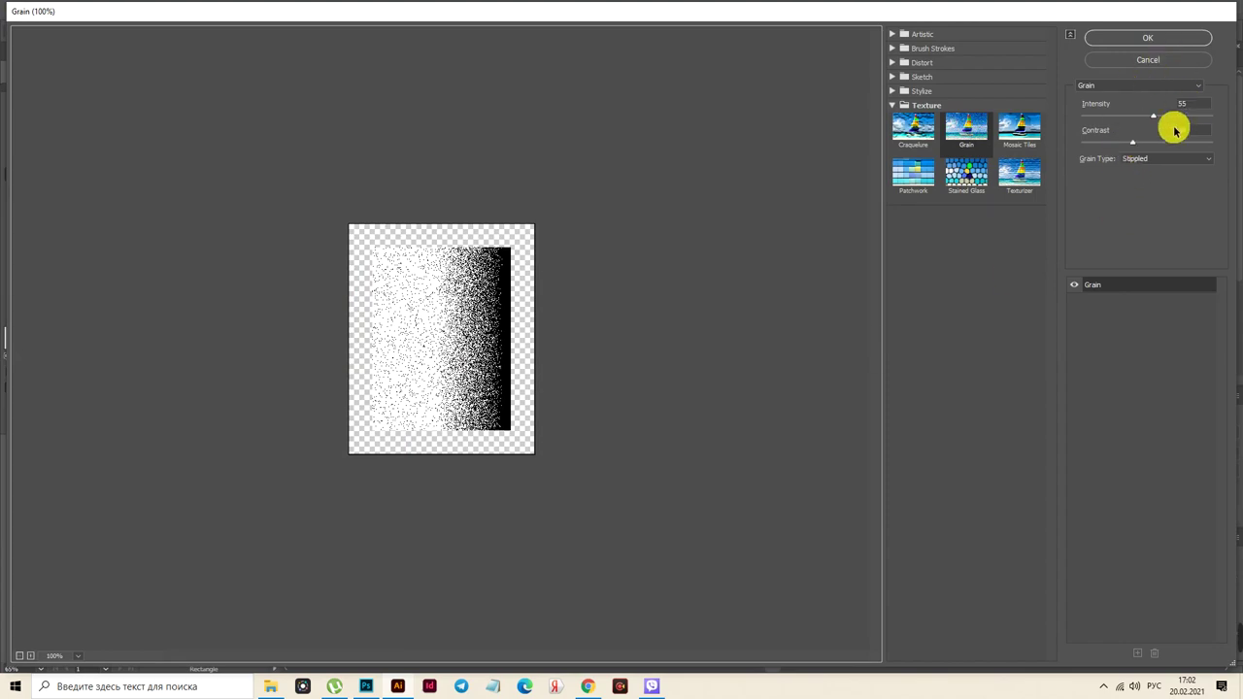
{"action": "left_click", "coordinate": [1149, 39]}
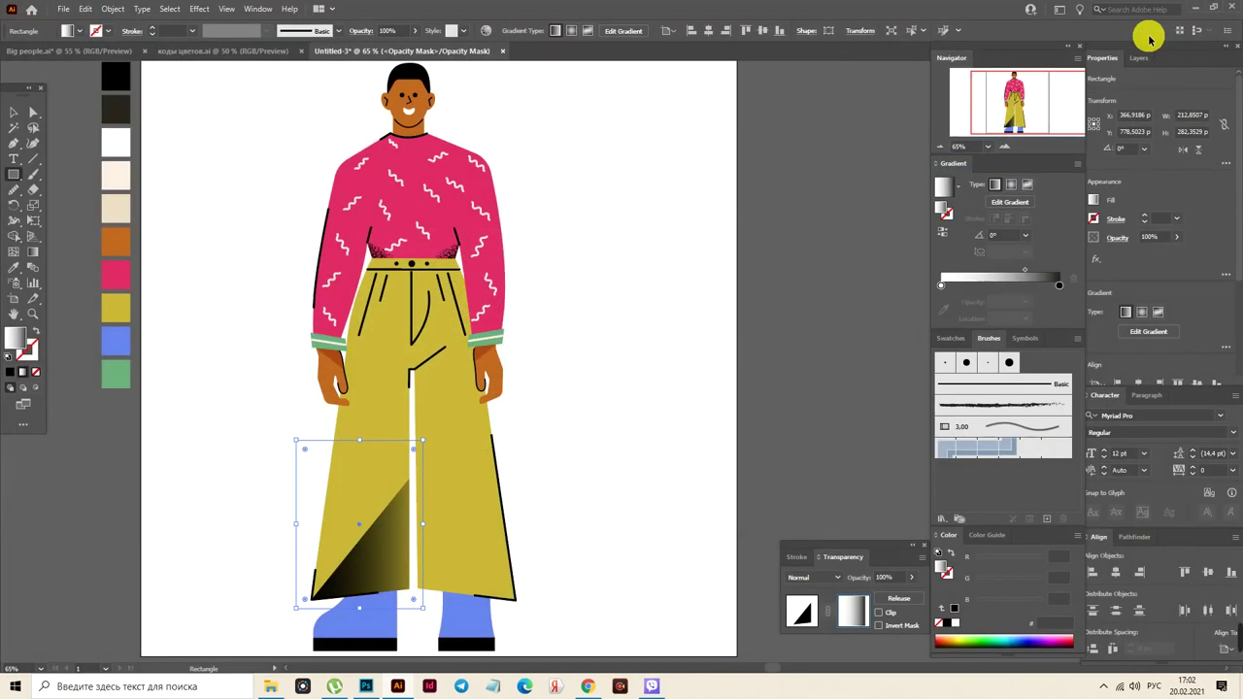
Reverse the mask gradient, angle it to about -29° so the grain gathers at the inner hem, and return to the artwork
{"action": "left_click", "coordinate": [947, 236]}
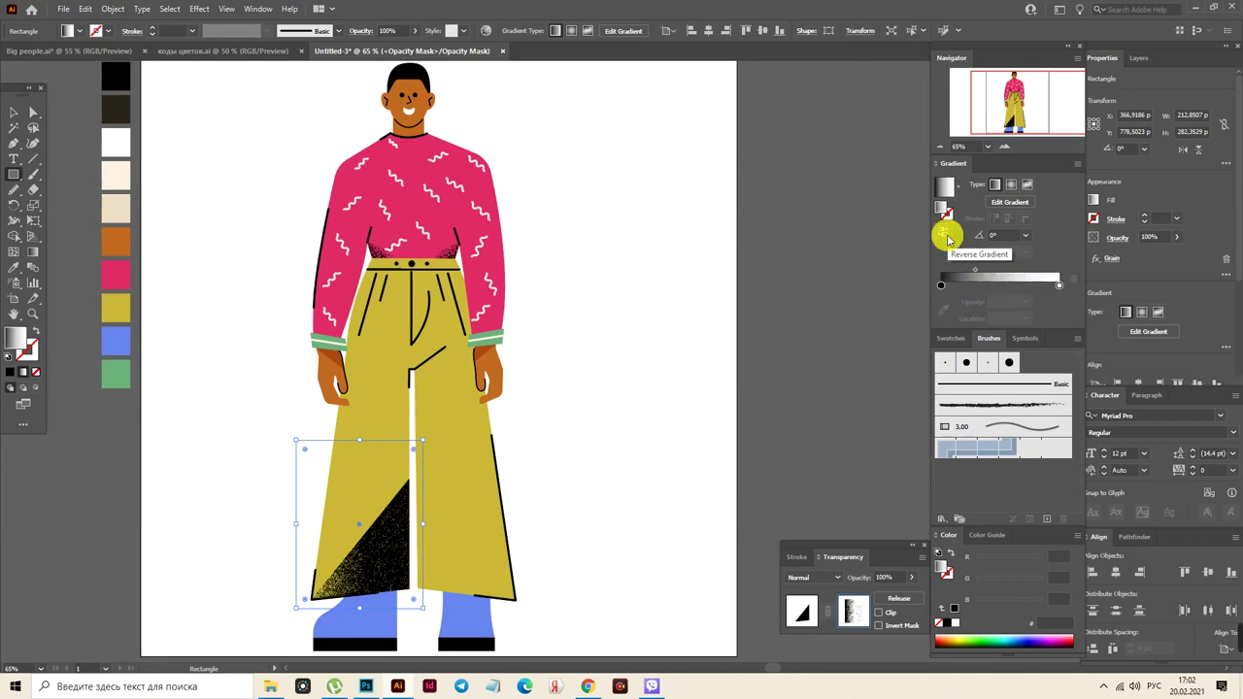
{"action": "left_click", "coordinate": [33, 251]}
{"action": "left_click_drag", "start_coordinate": [348, 529], "coordinate": [376, 529]}
{"action": "mouse_move", "coordinate": [464, 529]}
{"action": "left_mouse_down"}
{"action": "mouse_move", "coordinate": [429, 607]}
{"action": "mouse_move", "coordinate": [437, 587]}
{"action": "left_mouse_up"}
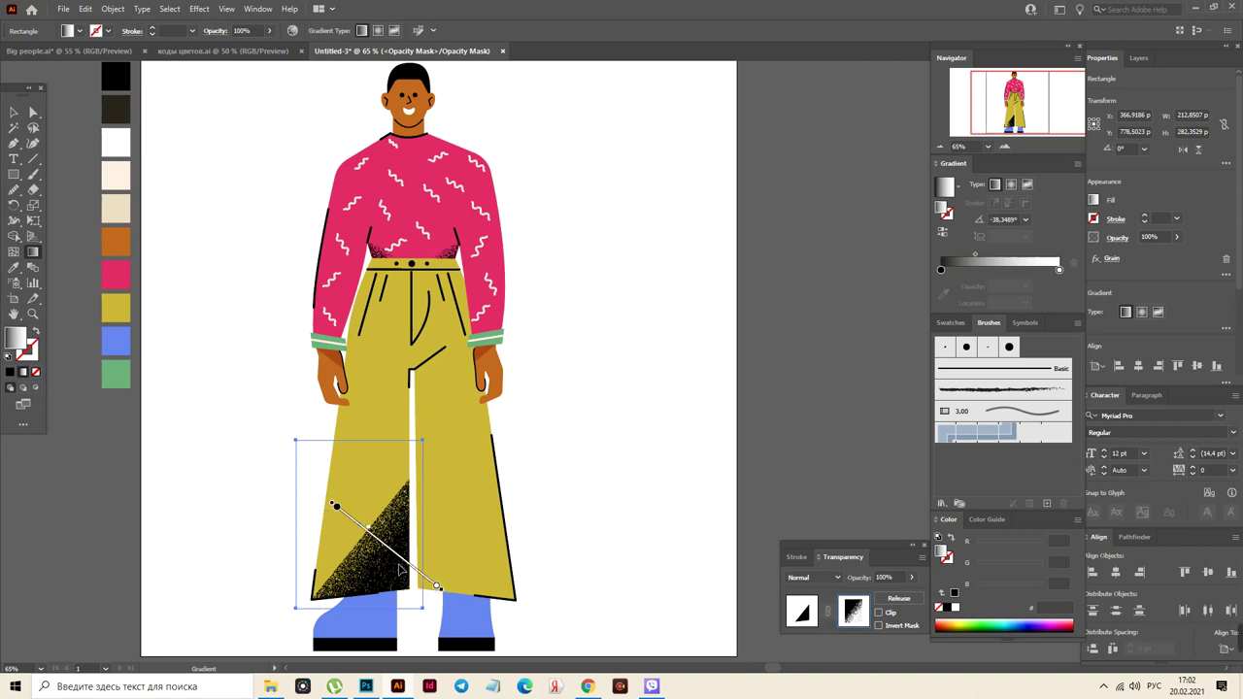
{"action": "mouse_move", "coordinate": [389, 552]}
{"action": "left_mouse_down"}
{"action": "mouse_move", "coordinate": [467, 613]}
{"action": "mouse_move", "coordinate": [496, 607]}
{"action": "mouse_move", "coordinate": [436, 569]}
{"action": "left_mouse_up"}
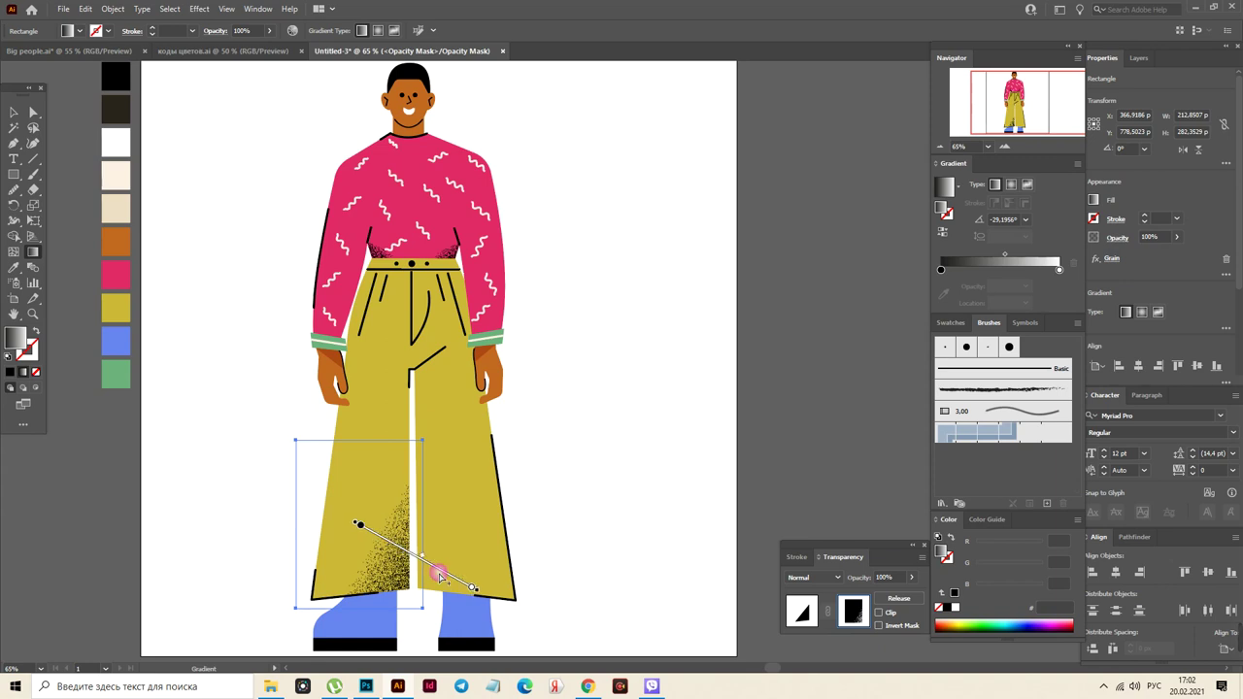
{"action": "left_click", "coordinate": [15, 112]}
{"action": "left_click", "coordinate": [168, 209]}
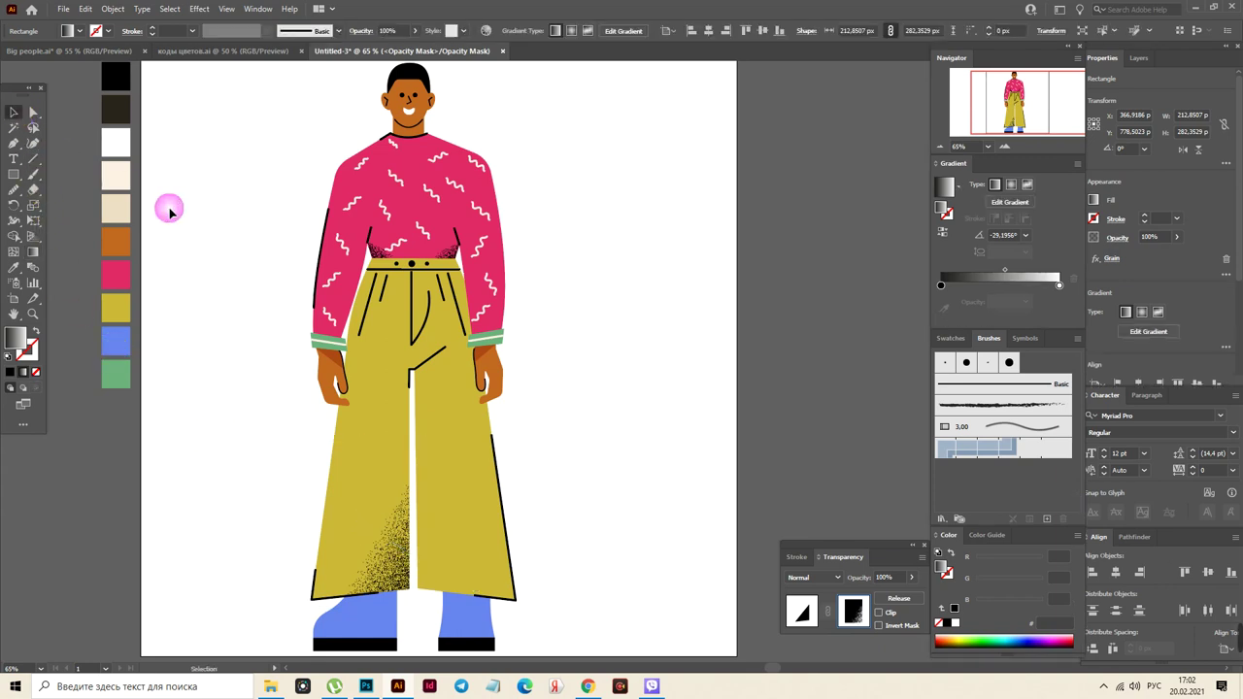
{"action": "left_click", "coordinate": [389, 533]}
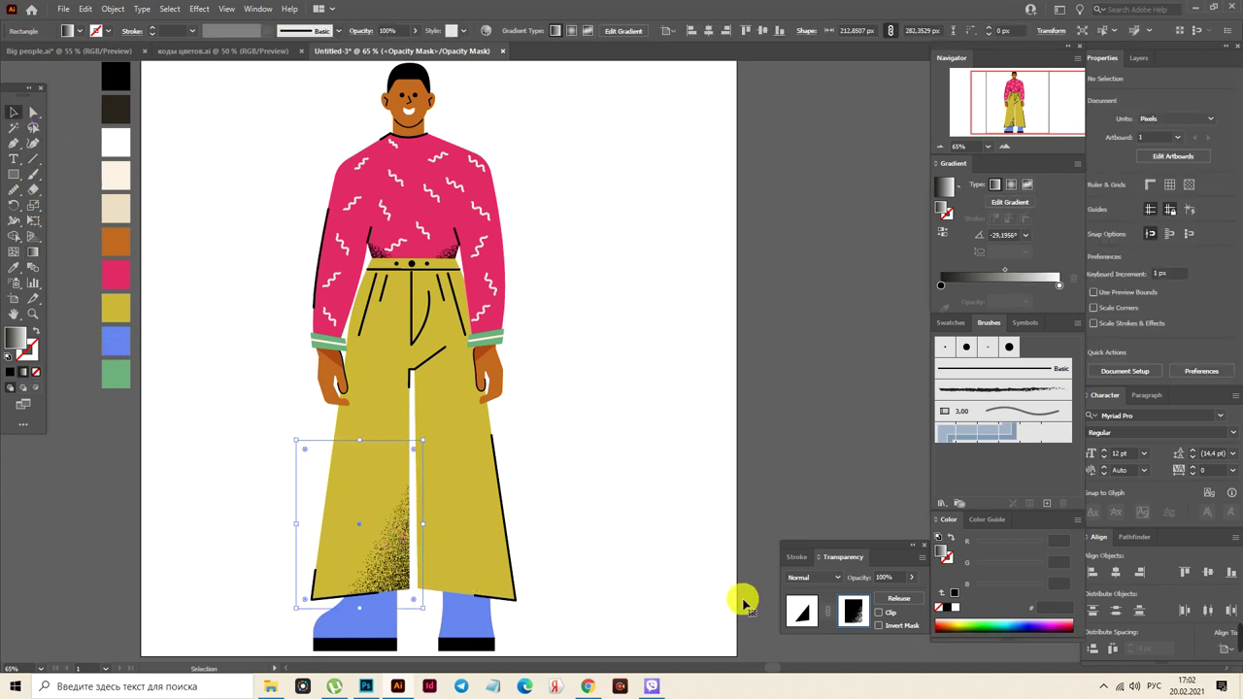
{"action": "left_click", "coordinate": [802, 612]}
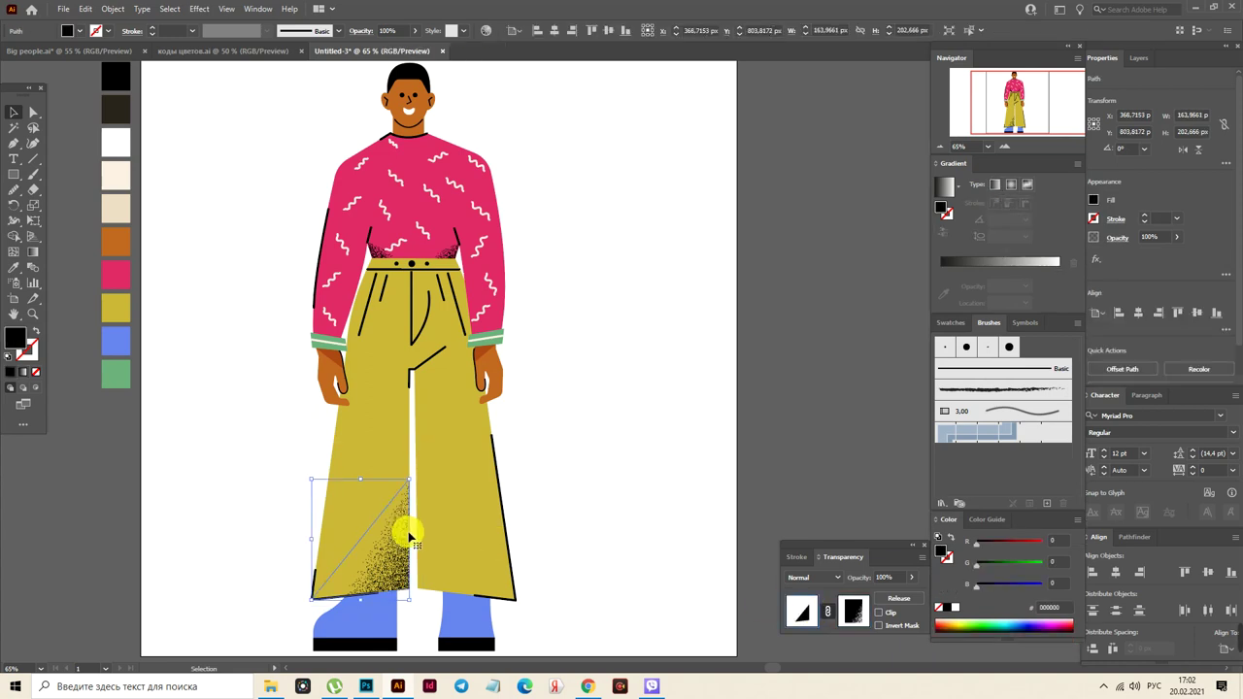
Reflect a copy of the grainy shadow across the vertical axis and move it onto the right leg's inner lower part
{"action": "right_click", "coordinate": [410, 534]}
{"action": "mouse_move", "coordinate": [508, 450]}
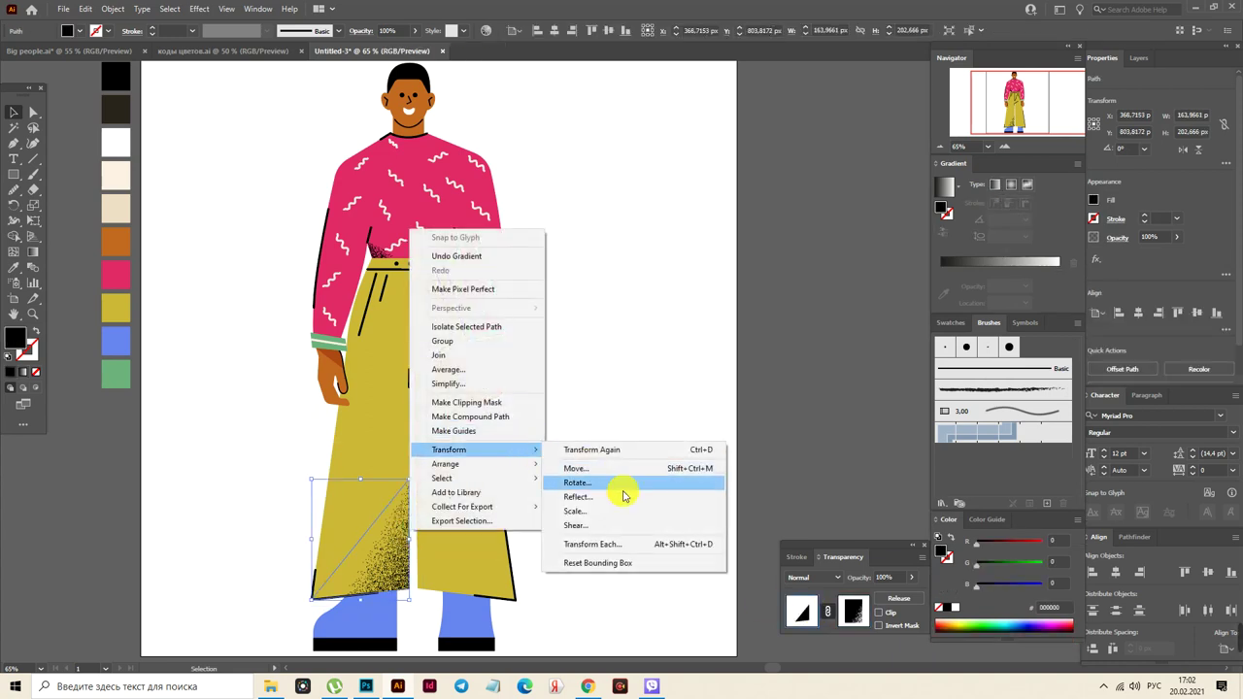
{"action": "left_click", "coordinate": [623, 502]}
{"action": "left_click", "coordinate": [774, 401]}
{"action": "left_click_drag", "start_coordinate": [369, 555], "coordinate": [462, 565]}
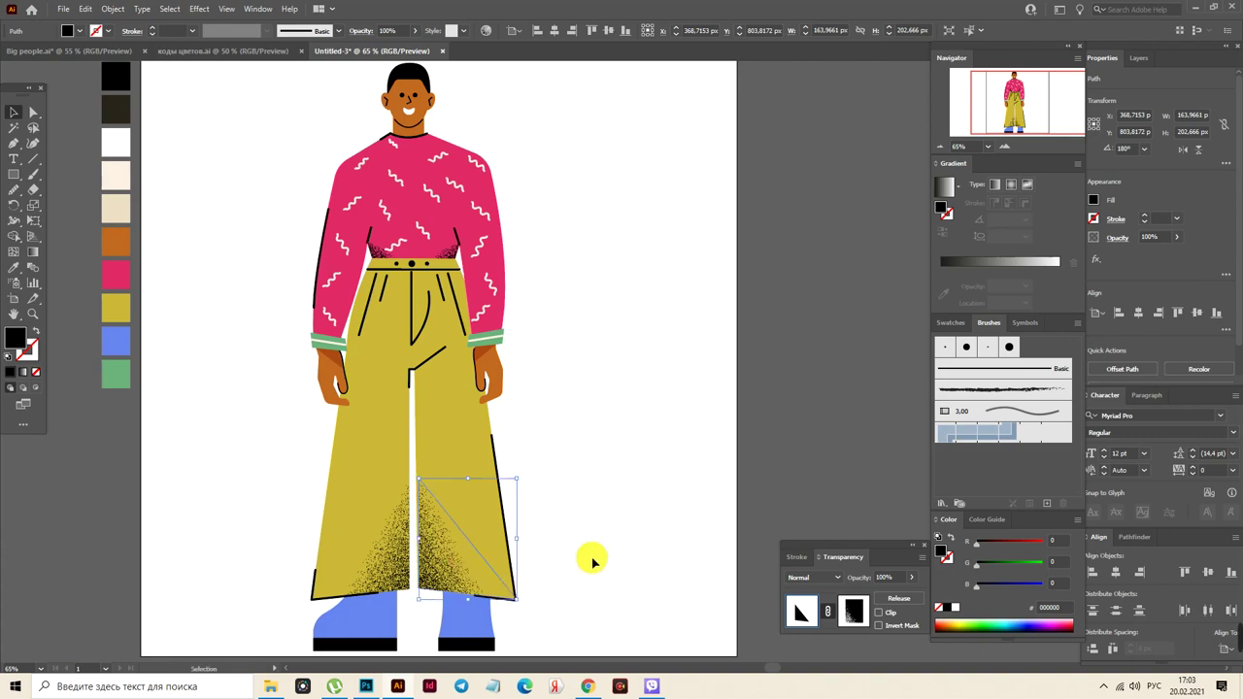
Nudge the copied shadow slightly left so it meets the right leg's inner edge
{"action": "key", "text": "ctrl+plus"}
{"action": "key", "text": "ctrl+plus"}
{"action": "key", "text": "ctrl+plus"}
{"action": "key", "text": "ctrl+plus"}
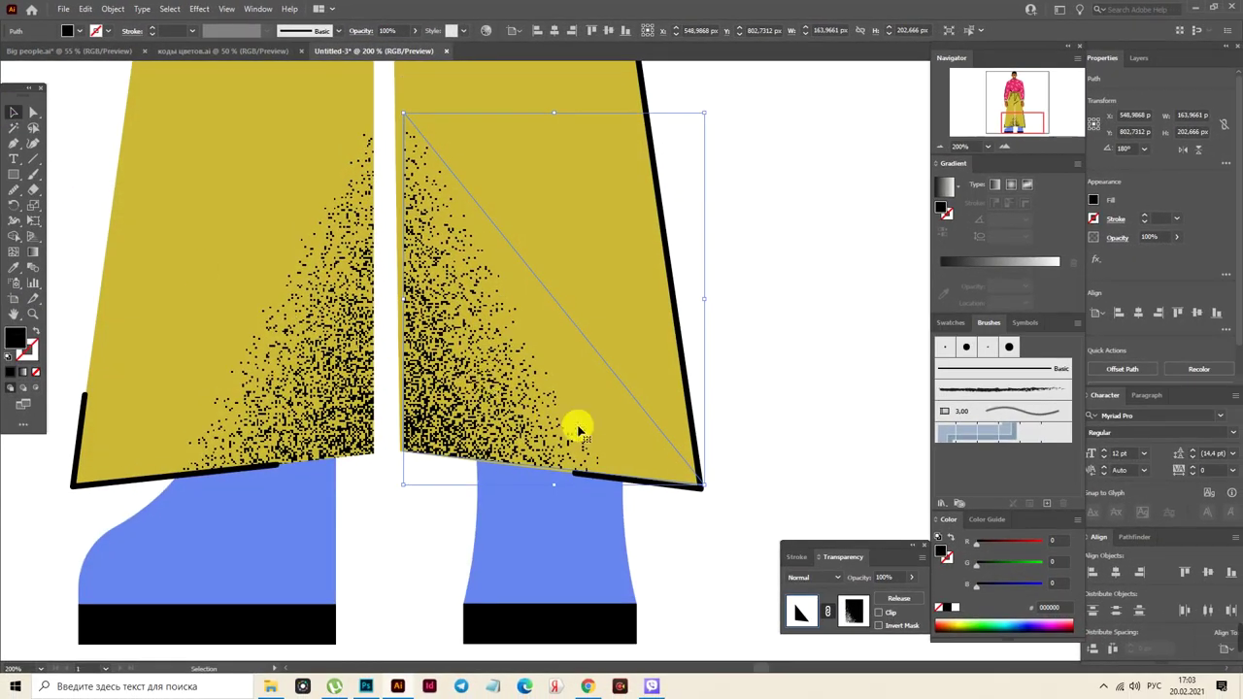
{"action": "key", "text": "ctrl+h"}
{"action": "left_click_drag", "start_coordinate": [424, 367], "coordinate": [417, 361]}
Fit the copied shadow's top and outer corner points to the right leg's inner edge and hem corner, and deselect it
{"action": "left_click", "coordinate": [29, 112]}
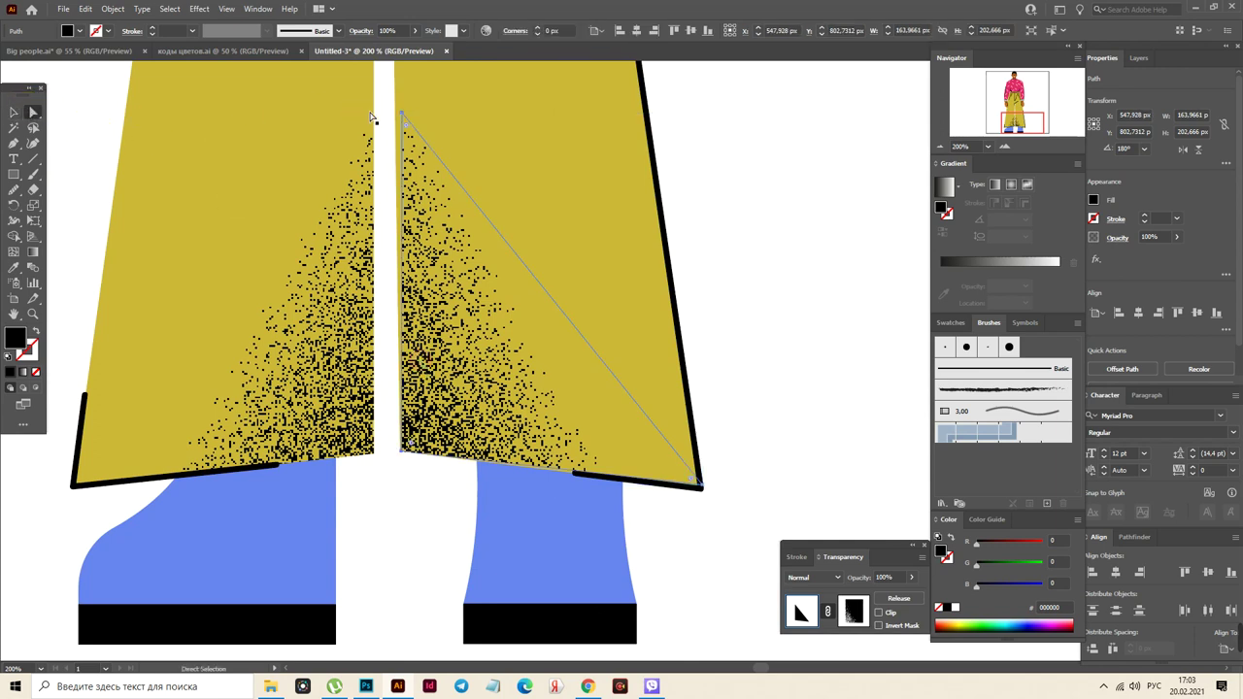
{"action": "left_click", "coordinate": [403, 114]}
{"action": "left_click_drag", "start_coordinate": [403, 114], "coordinate": [397, 117]}
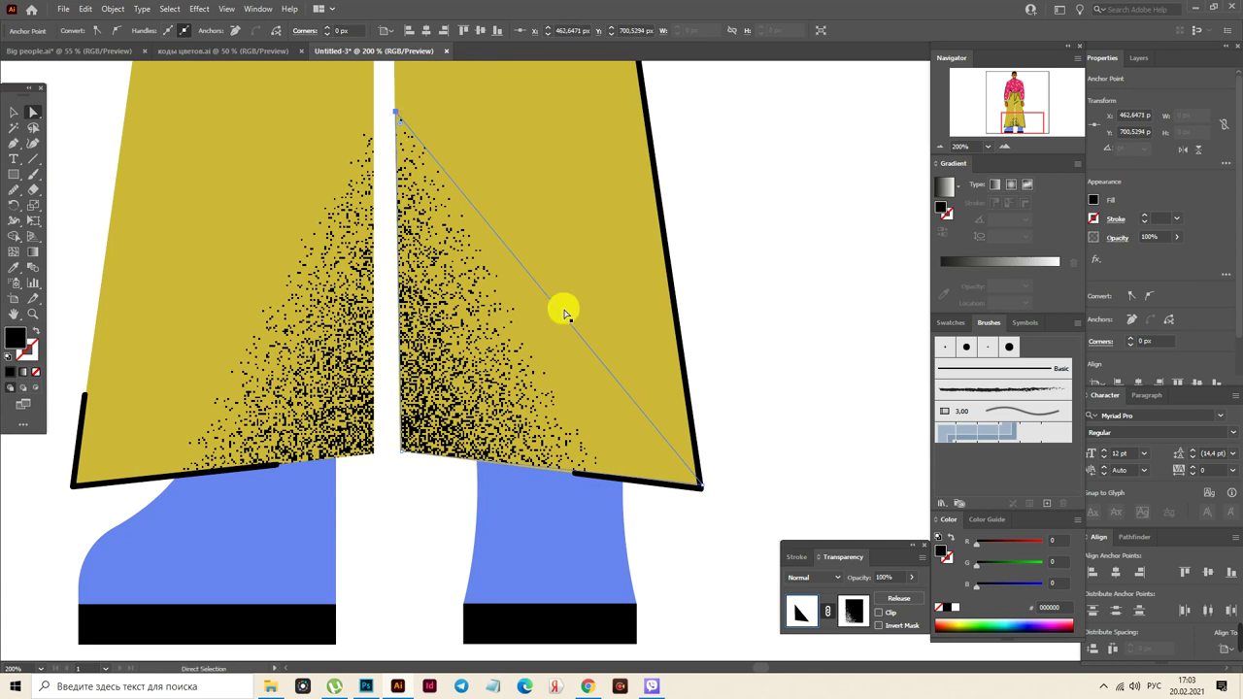
{"action": "left_click_drag", "start_coordinate": [688, 466], "coordinate": [702, 491]}
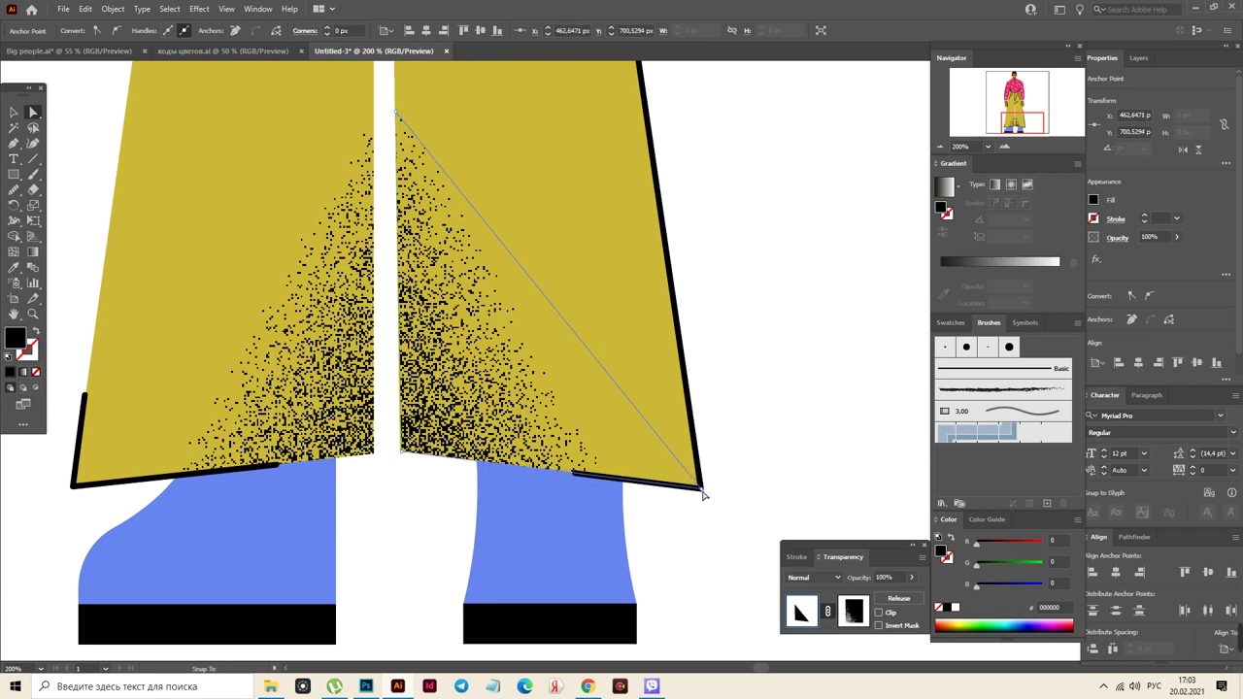
{"action": "left_click", "coordinate": [758, 480]}
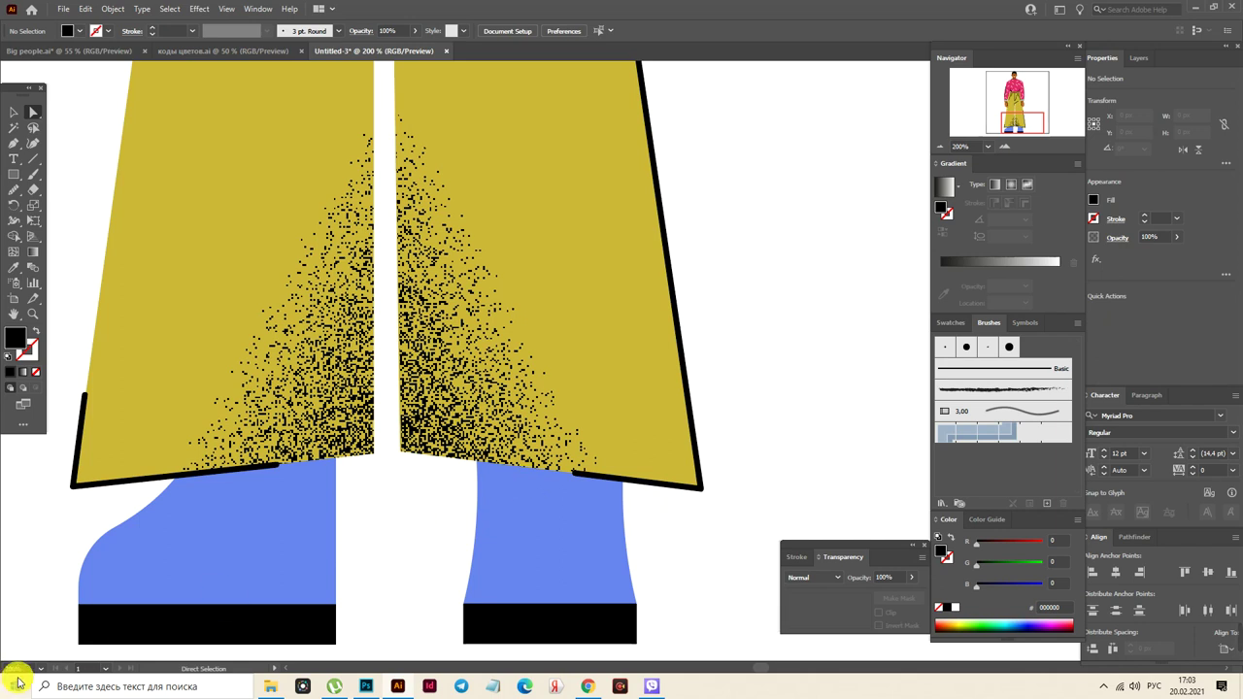
Draw an unfilled black curve from the left boot's sole up to its back edge and apply the 3 pt. Round brush
{"action": "left_click", "coordinate": [14, 314]}
{"action": "left_click_drag", "start_coordinate": [388, 510], "coordinate": [398, 424]}
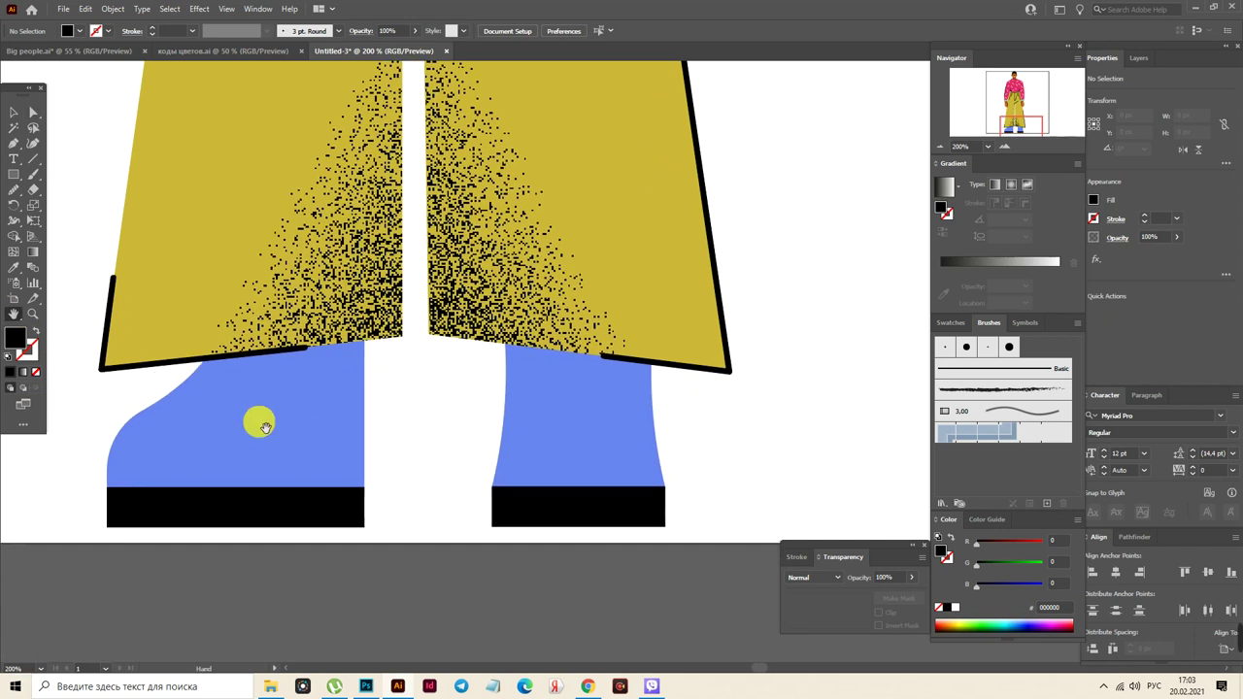
{"action": "left_click", "coordinate": [14, 143]}
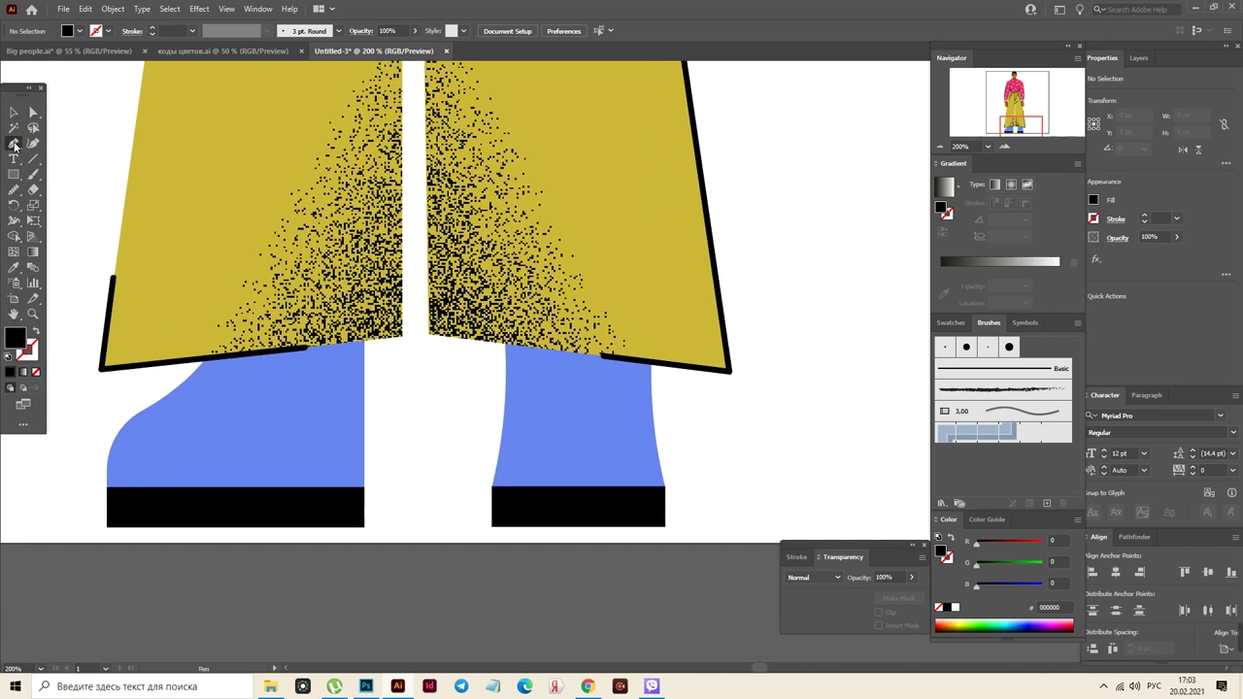
{"action": "left_click", "coordinate": [40, 334]}
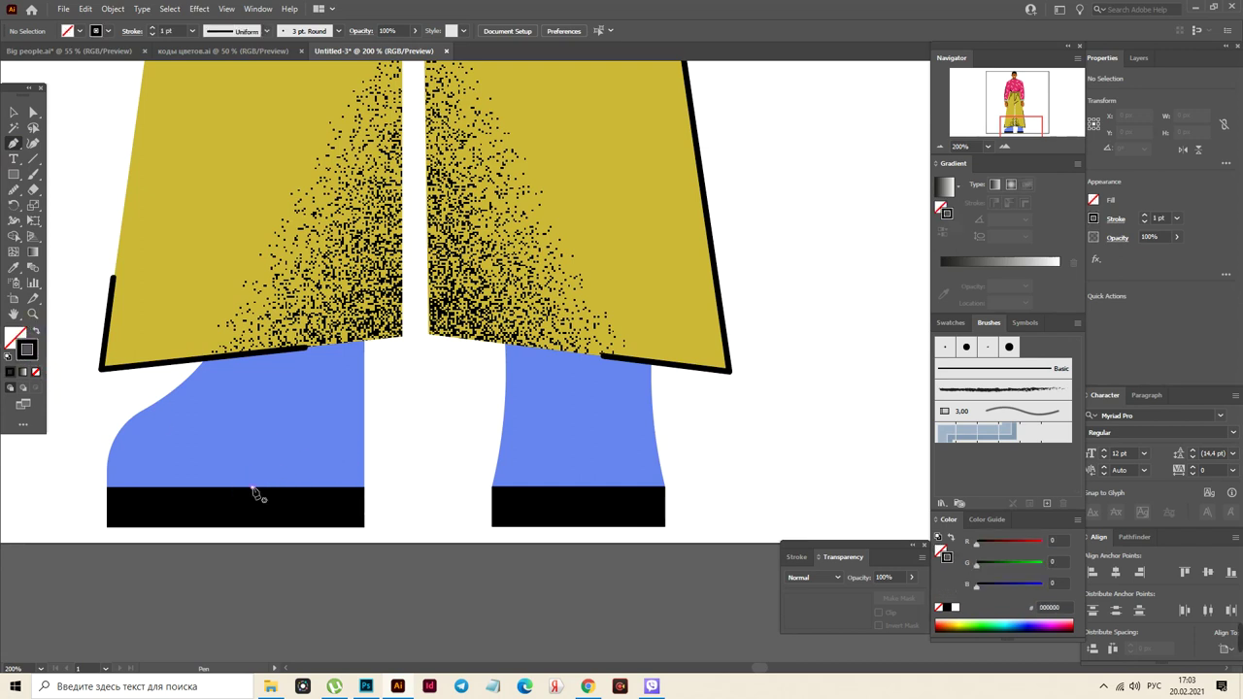
{"action": "left_click", "coordinate": [364, 407]}
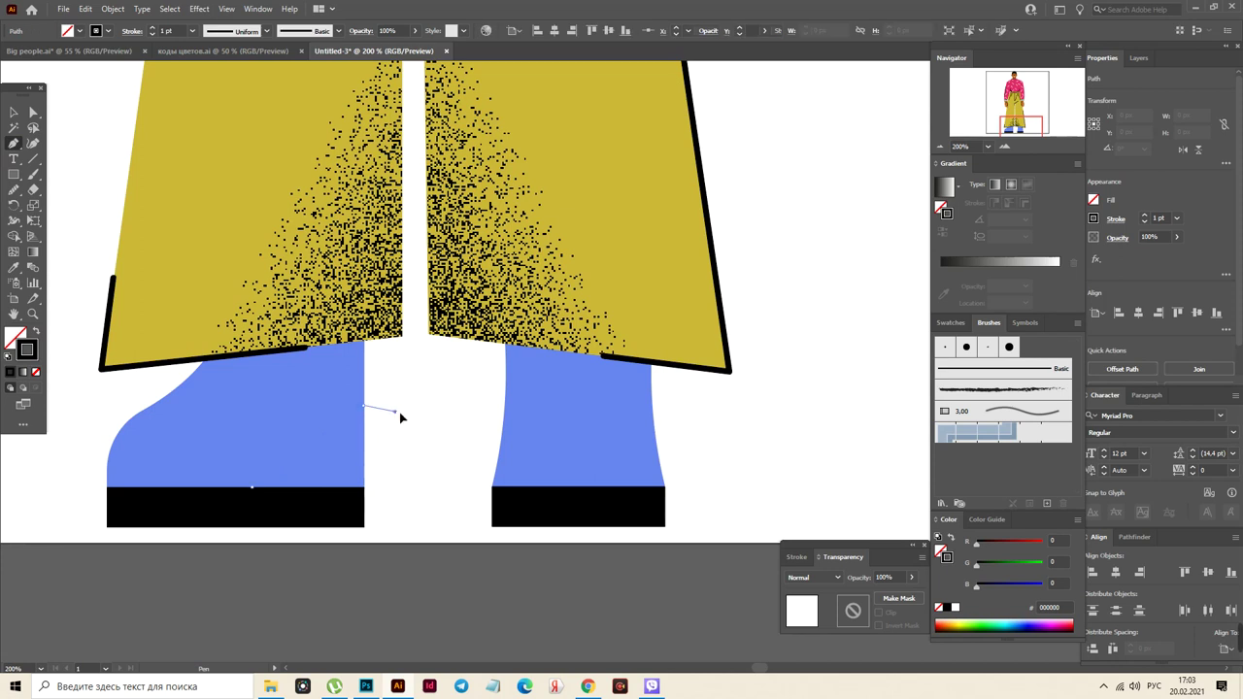
{"action": "left_click_drag", "start_coordinate": [442, 412], "coordinate": [443, 414]}
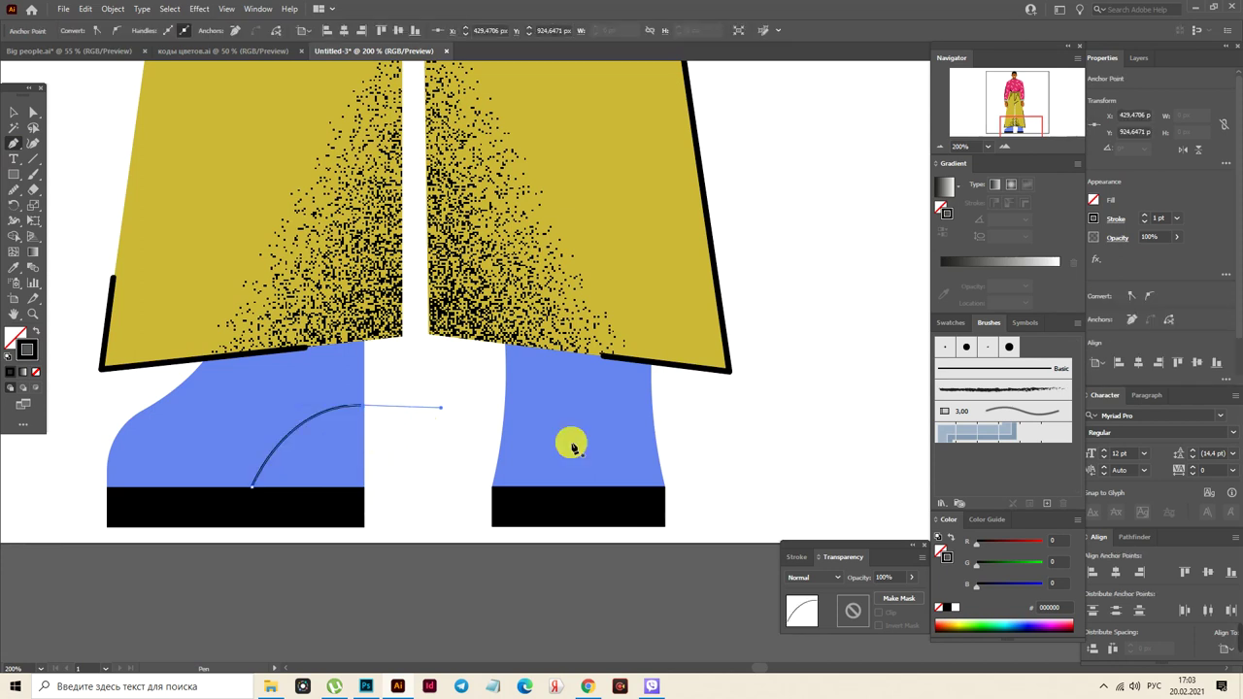
{"action": "left_click", "coordinate": [947, 347]}
{"action": "left_click", "coordinate": [12, 115]}
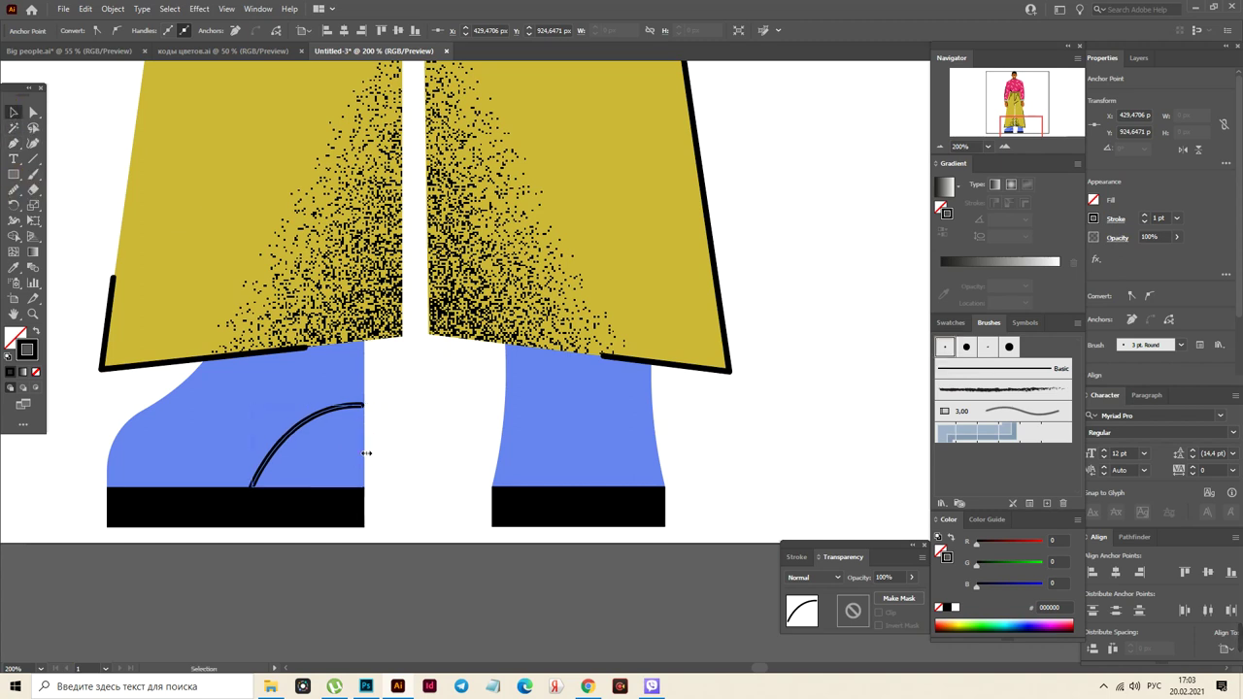
{"action": "left_click", "coordinate": [430, 441]}
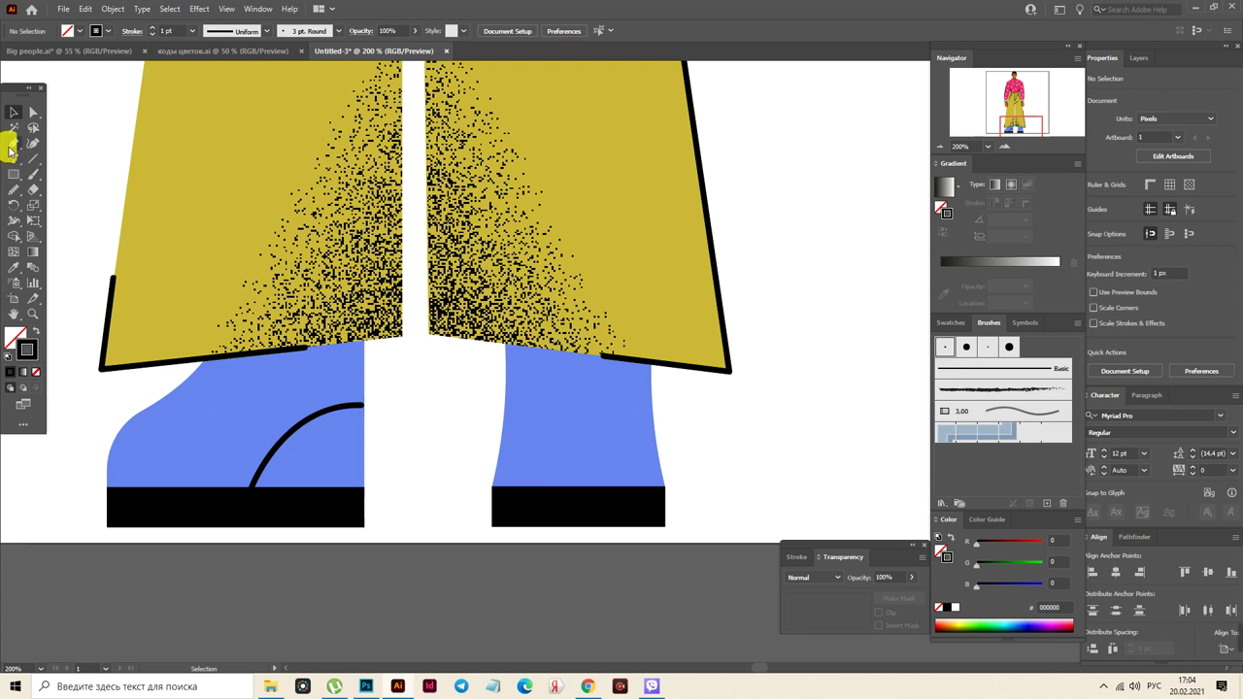
Draw a diagonal lace line about 11 px wide and high across the left boot's front edge, using the 3 pt. Round brush
{"action": "left_click", "coordinate": [14, 142]}
{"action": "left_click_drag", "start_coordinate": [133, 411], "coordinate": [149, 421]}
{"action": "left_click", "coordinate": [141, 448]}
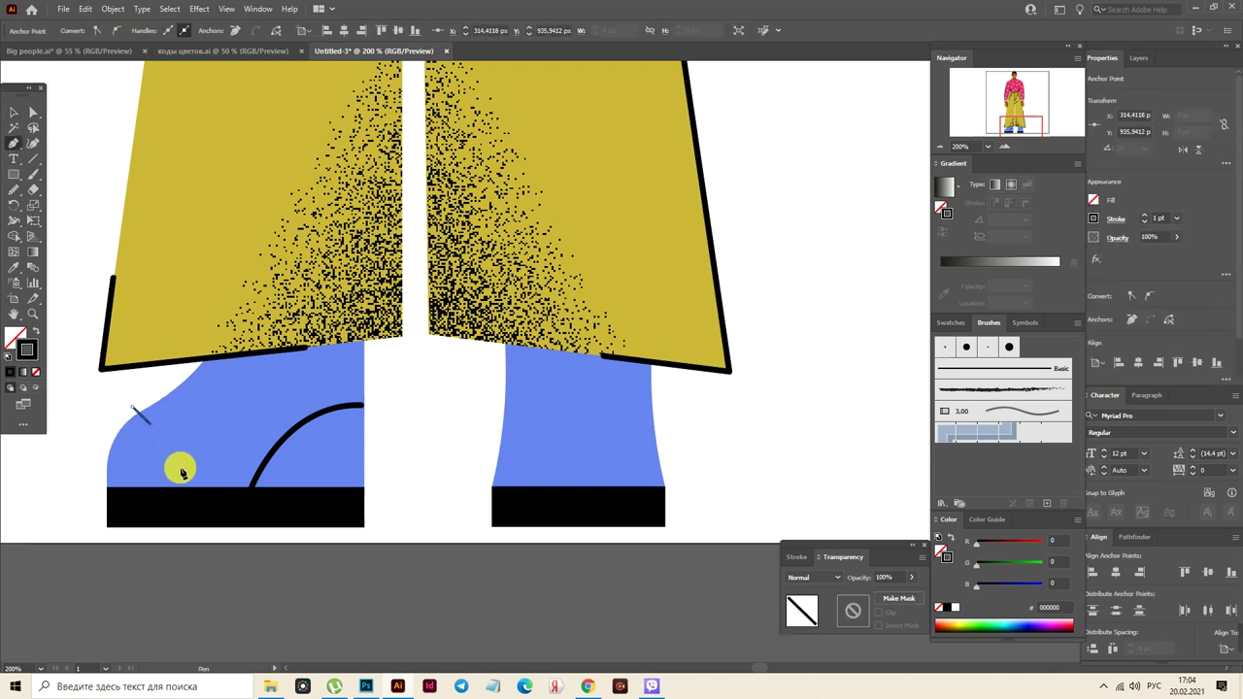
{"action": "left_click", "coordinate": [950, 352]}
{"action": "left_click", "coordinate": [15, 113]}
{"action": "left_click", "coordinate": [146, 418]}
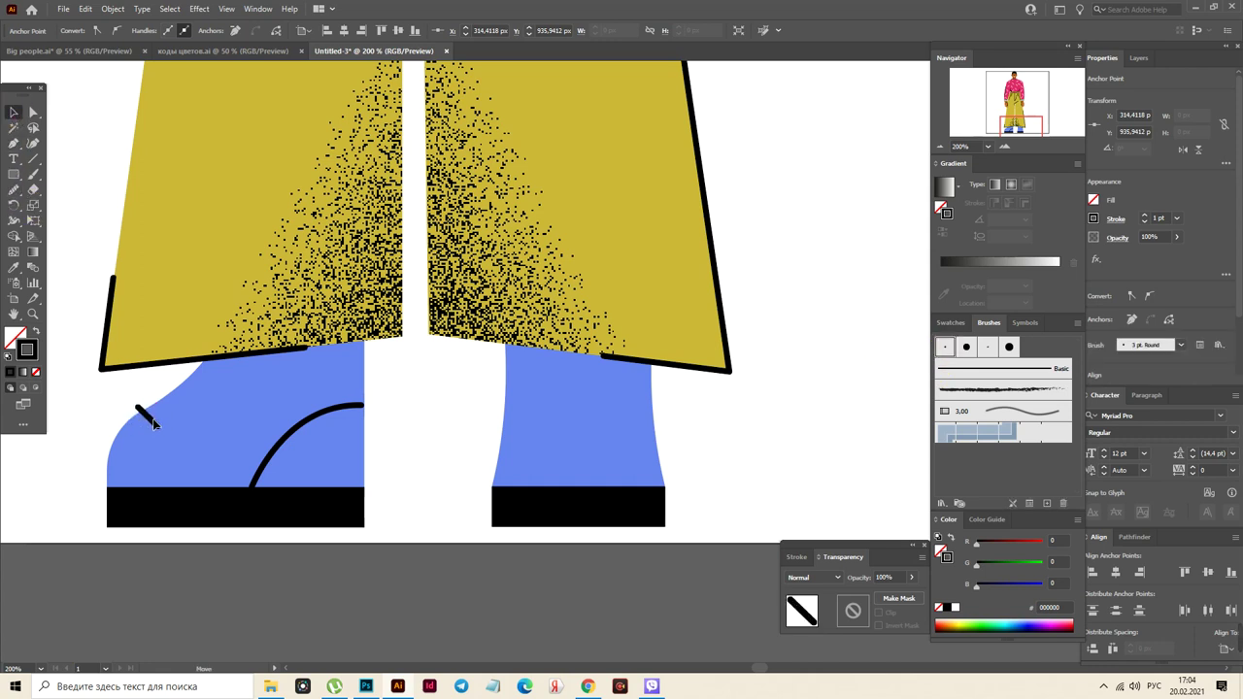
{"action": "left_click", "coordinate": [146, 417]}
{"action": "left_click", "coordinate": [158, 422]}
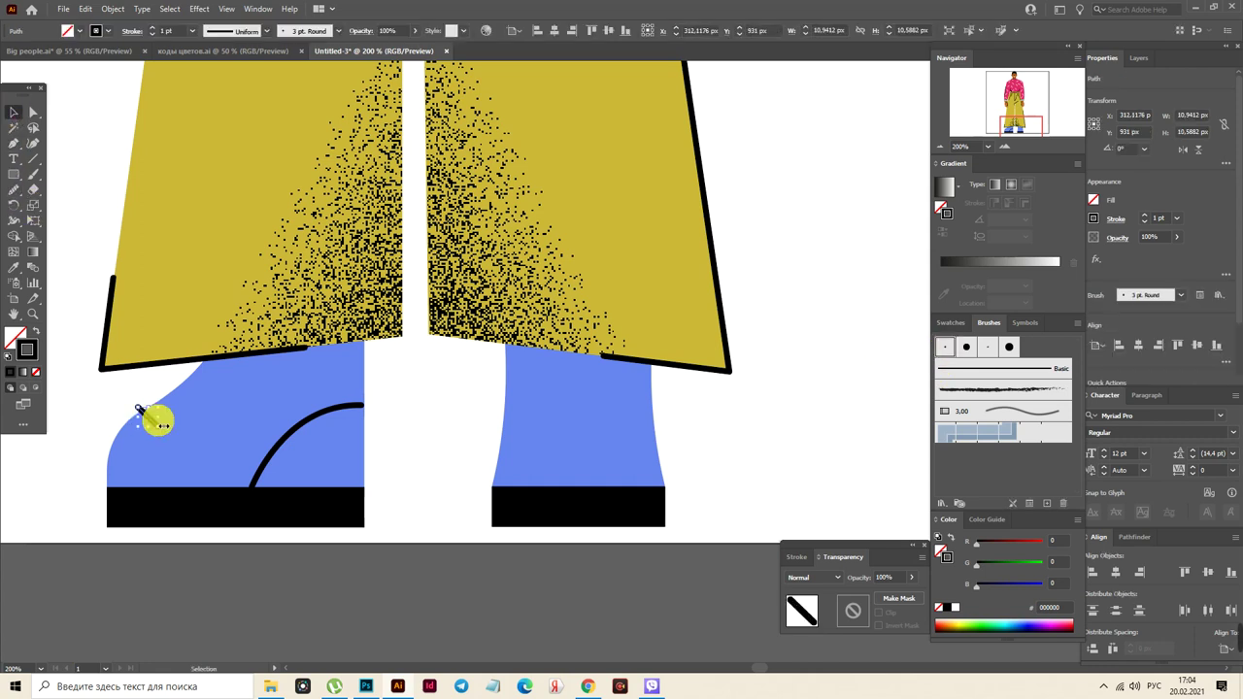
Place two copies of the lace line further up the left boot's front edge, spaced evenly, and deselect them
{"action": "left_click_drag", "start_coordinate": [165, 408], "coordinate": [165, 408]}
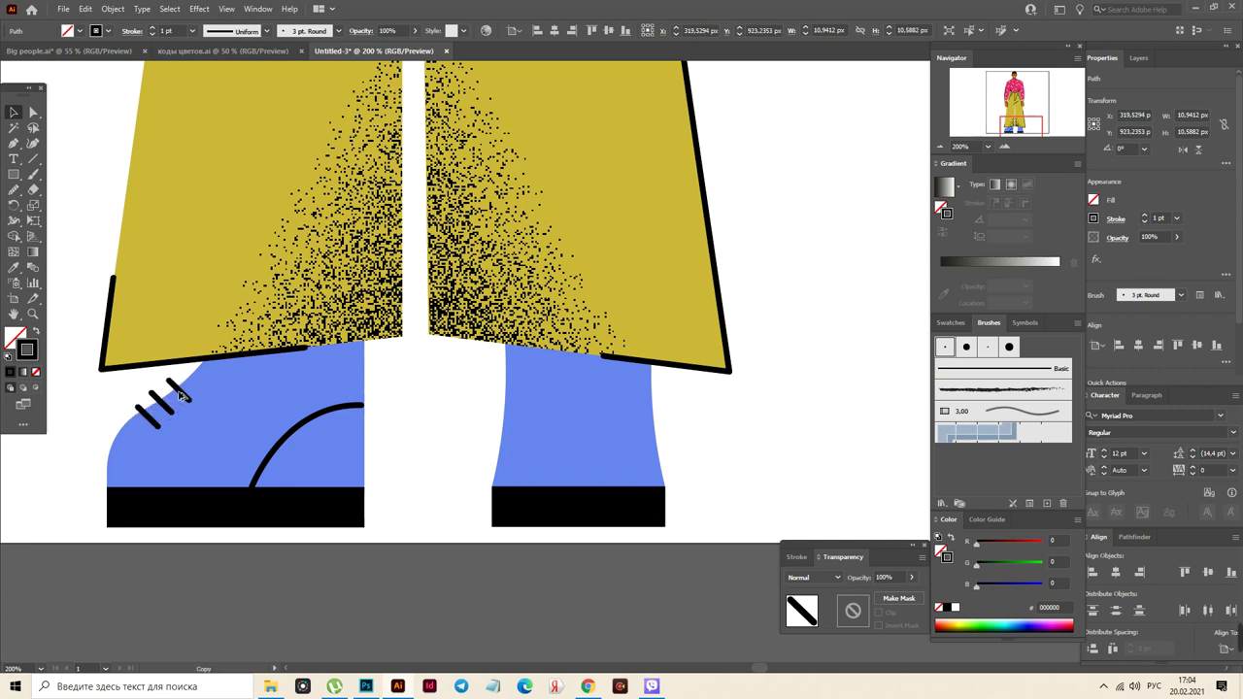
{"action": "left_click", "coordinate": [14, 111]}
{"action": "left_click", "coordinate": [170, 414]}
{"action": "left_click", "coordinate": [175, 415]}
{"action": "left_click", "coordinate": [449, 450]}
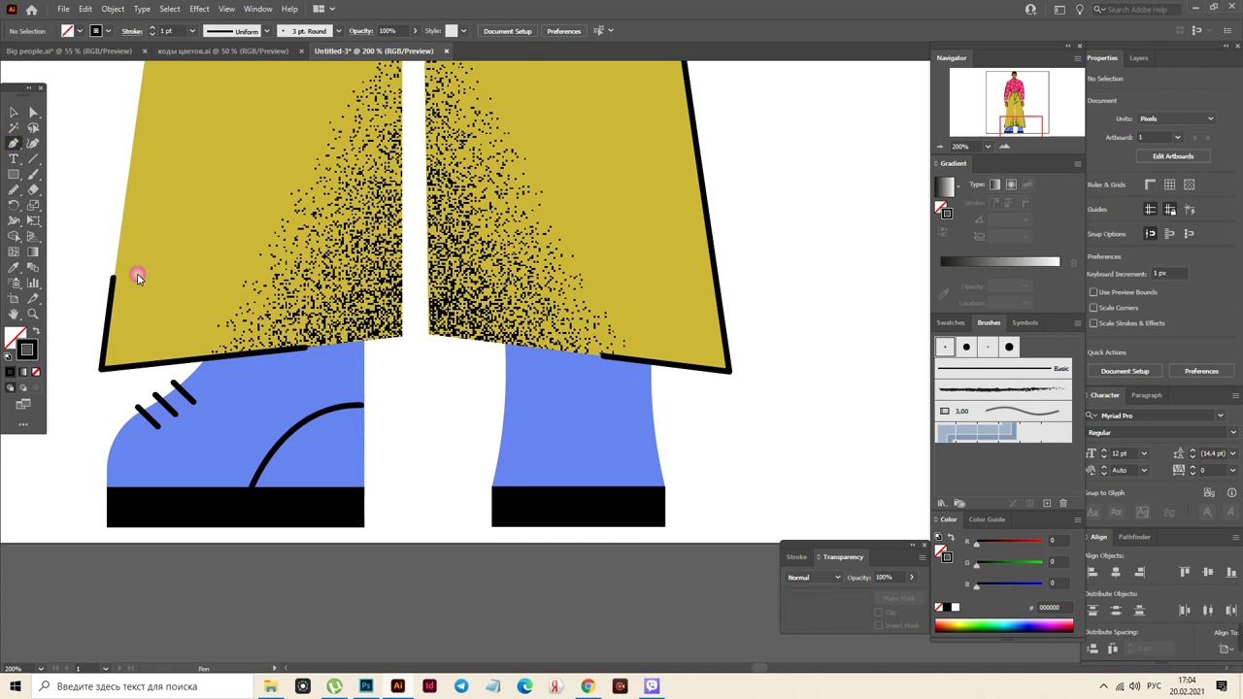
Draw a lace loop about 28 by 41 px rising from the top of the left boot's instep, with the 3 pt. Round brush
{"action": "left_click", "coordinate": [202, 367]}
{"action": "left_click_drag", "start_coordinate": [148, 317], "coordinate": [168, 273]}
{"action": "left_click_drag", "start_coordinate": [203, 365], "coordinate": [208, 369]}
{"action": "left_click", "coordinate": [208, 369]}
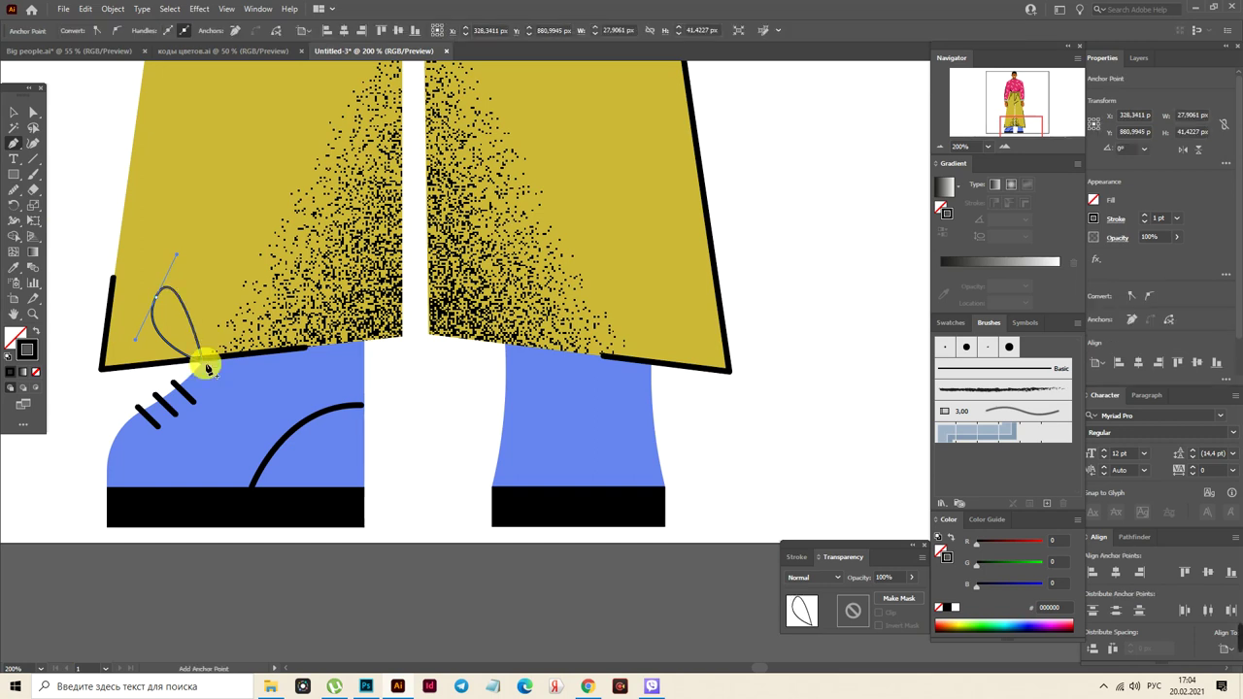
{"action": "left_click", "coordinate": [947, 349]}
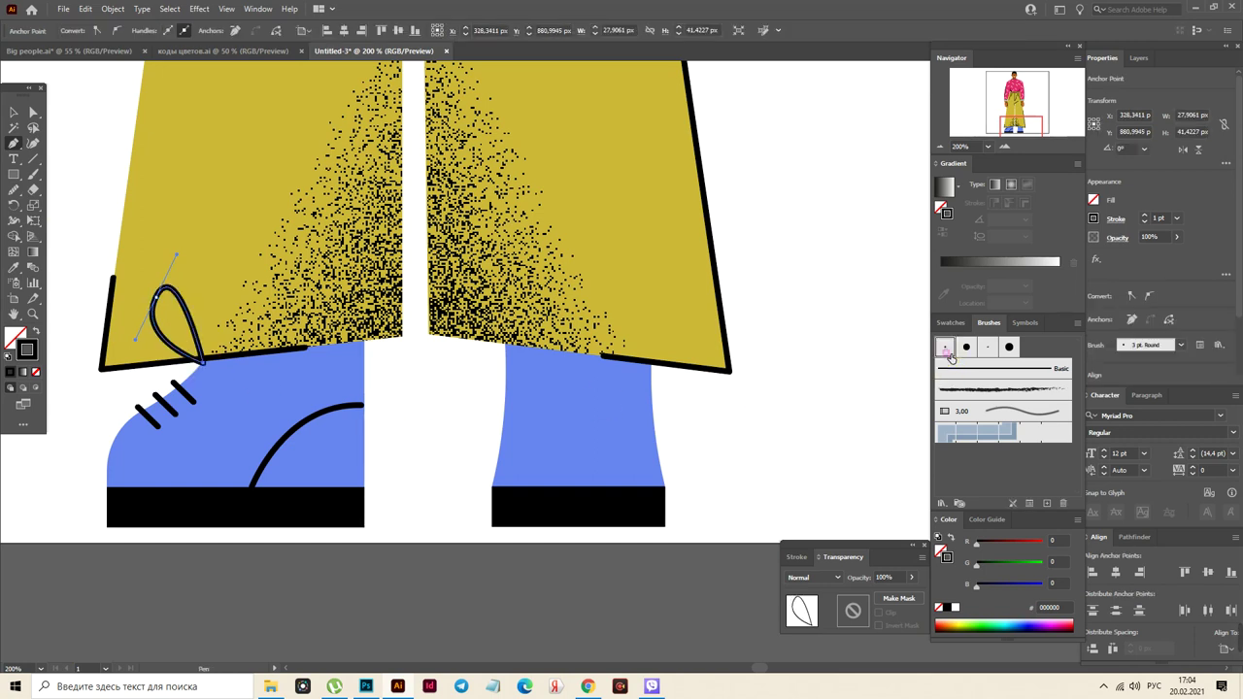
{"action": "left_click", "coordinate": [13, 112]}
{"action": "left_click", "coordinate": [88, 159]}
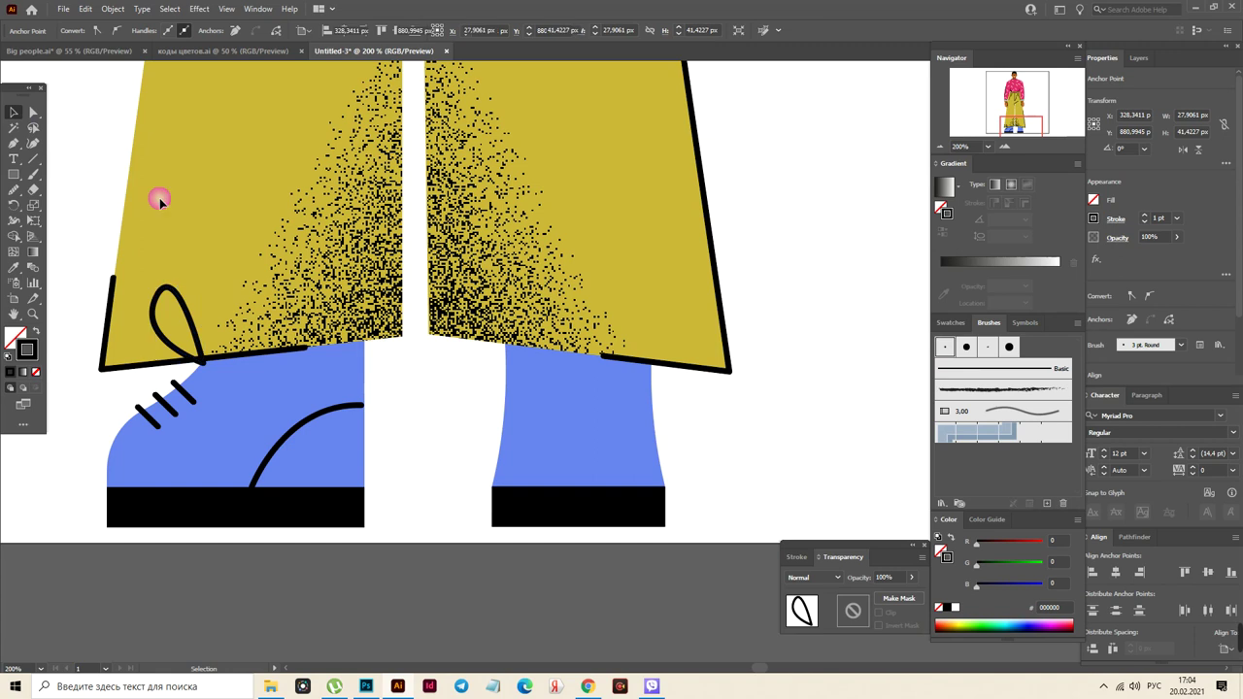
Set the lace loop's stroke weight to 0.5 pt and deselect it
{"action": "left_click", "coordinate": [194, 334]}
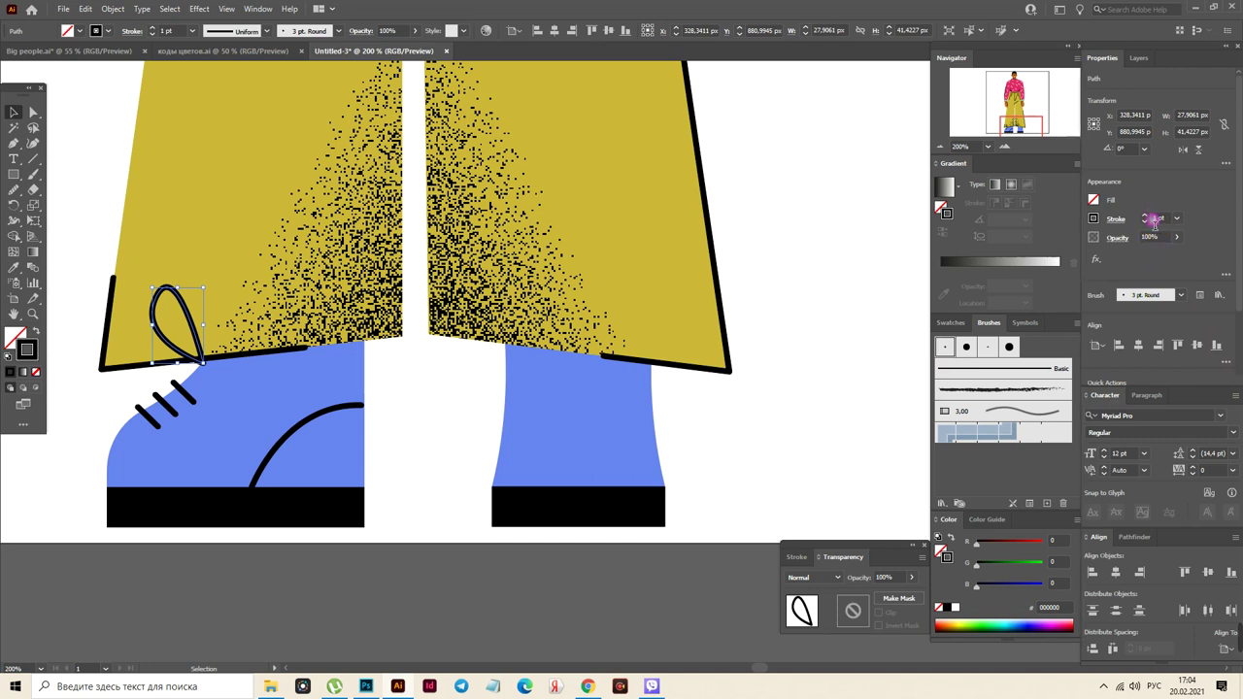
{"action": "left_click", "coordinate": [1154, 219]}
{"action": "type", "text": "3"}
{"action": "key", "text": "Return"}
{"action": "key", "text": "ctrl+h"}
{"action": "left_click", "coordinate": [202, 335]}
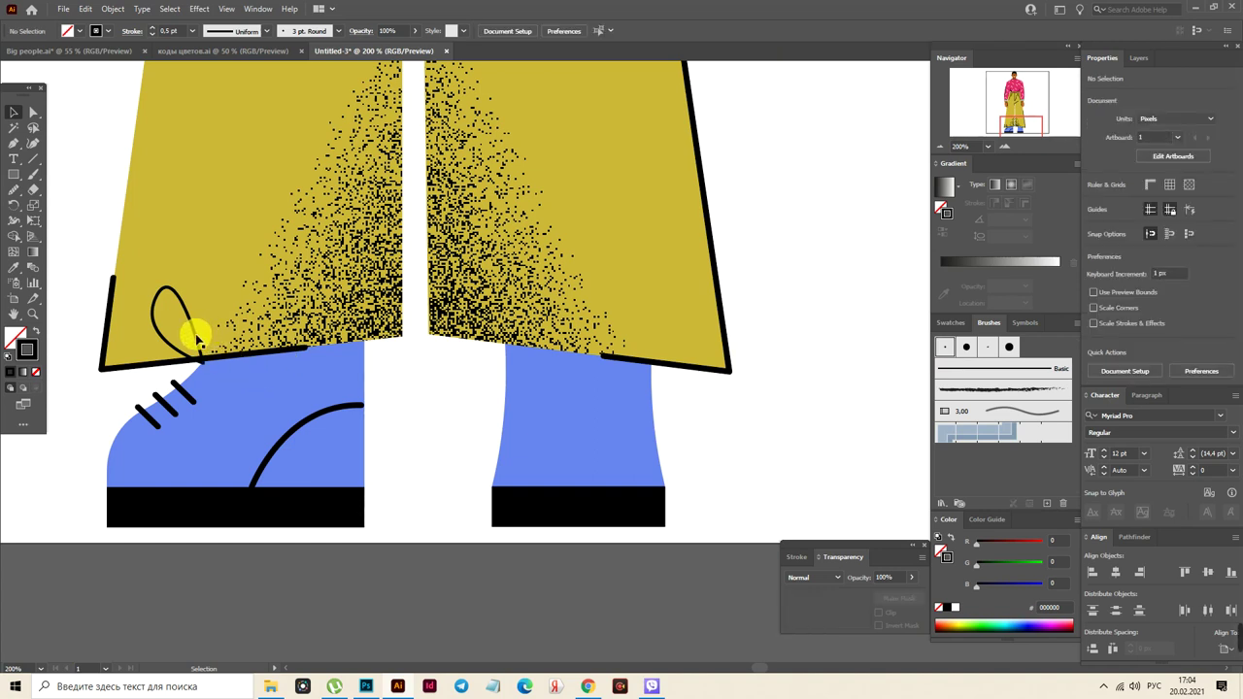
Draw a second, larger lace loop about 43 by 52 px from the same base point, leaning toward the inner leg
{"action": "left_click", "coordinate": [14, 145]}
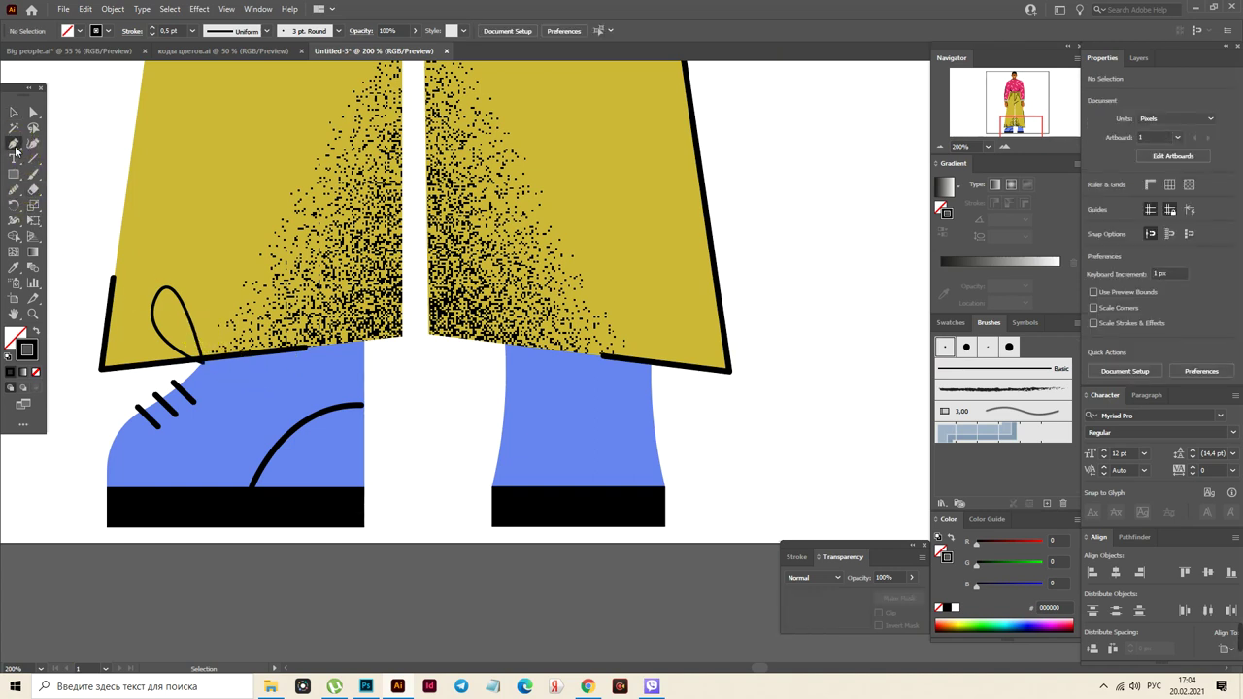
{"action": "left_click", "coordinate": [204, 362]}
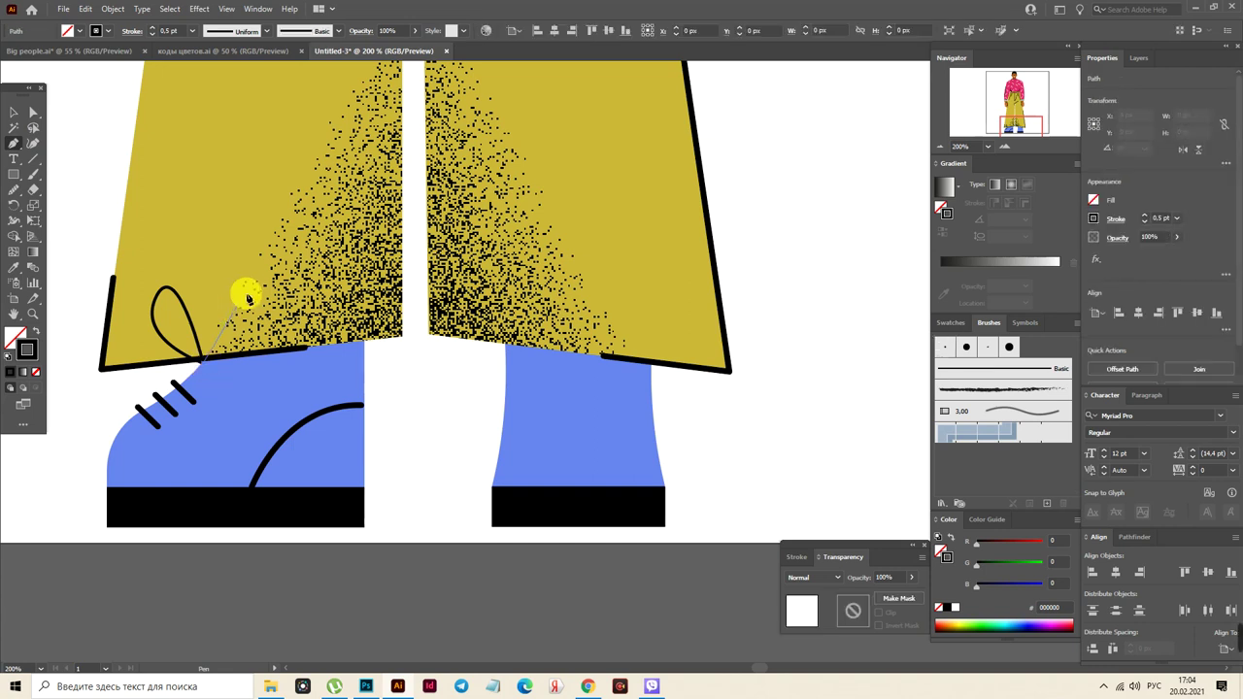
{"action": "left_click_drag", "start_coordinate": [264, 270], "coordinate": [321, 262]}
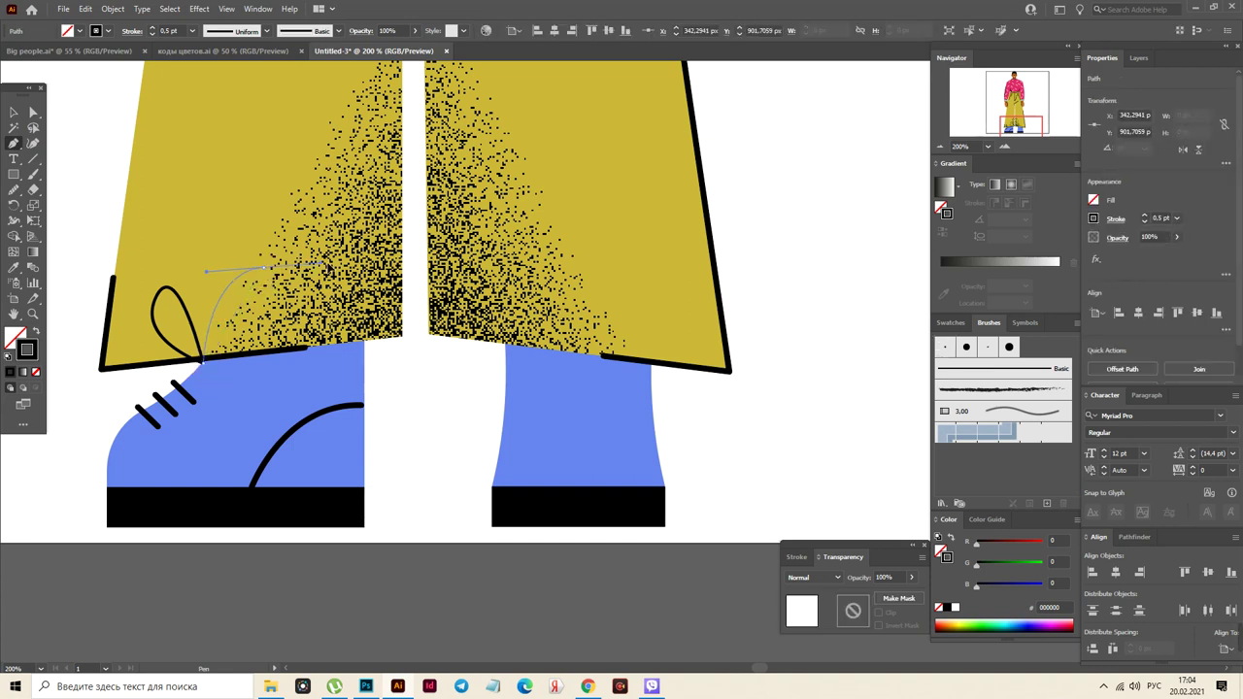
{"action": "left_click", "coordinate": [207, 364]}
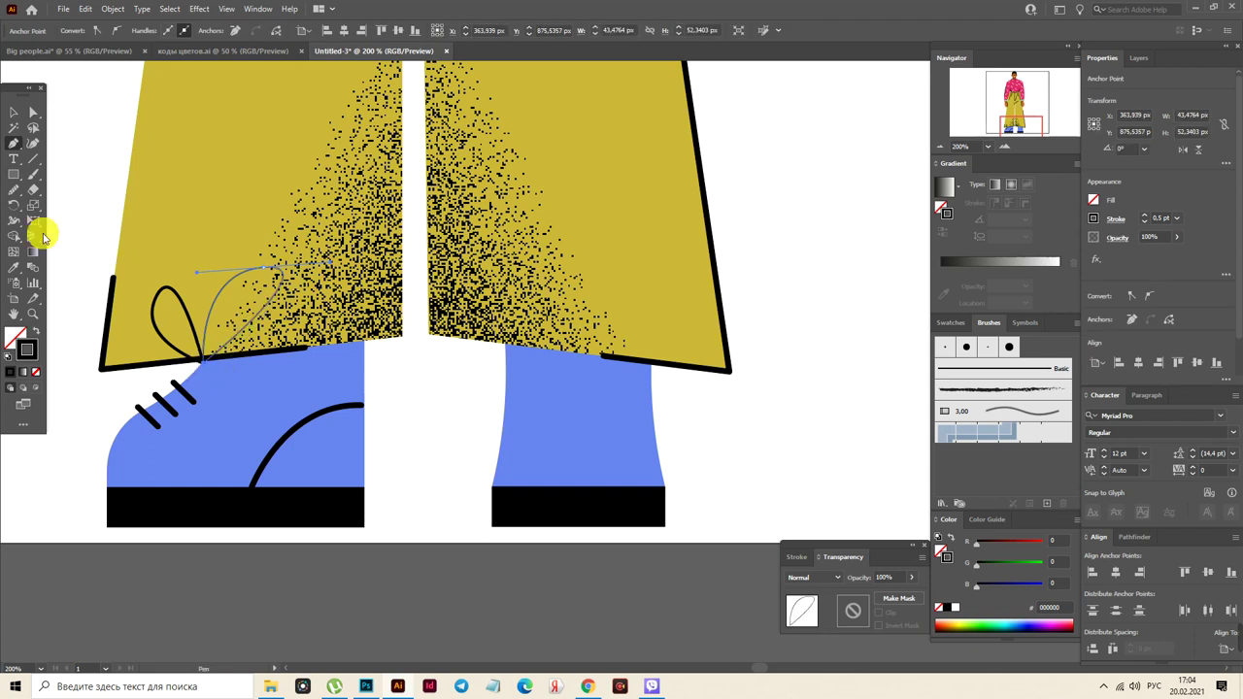
{"action": "left_click", "coordinate": [18, 117]}
Apply the 3 pt. Round brush to the second lace loop, set its stroke to 0.5 pt, and deselect it
{"action": "left_click", "coordinate": [945, 347]}
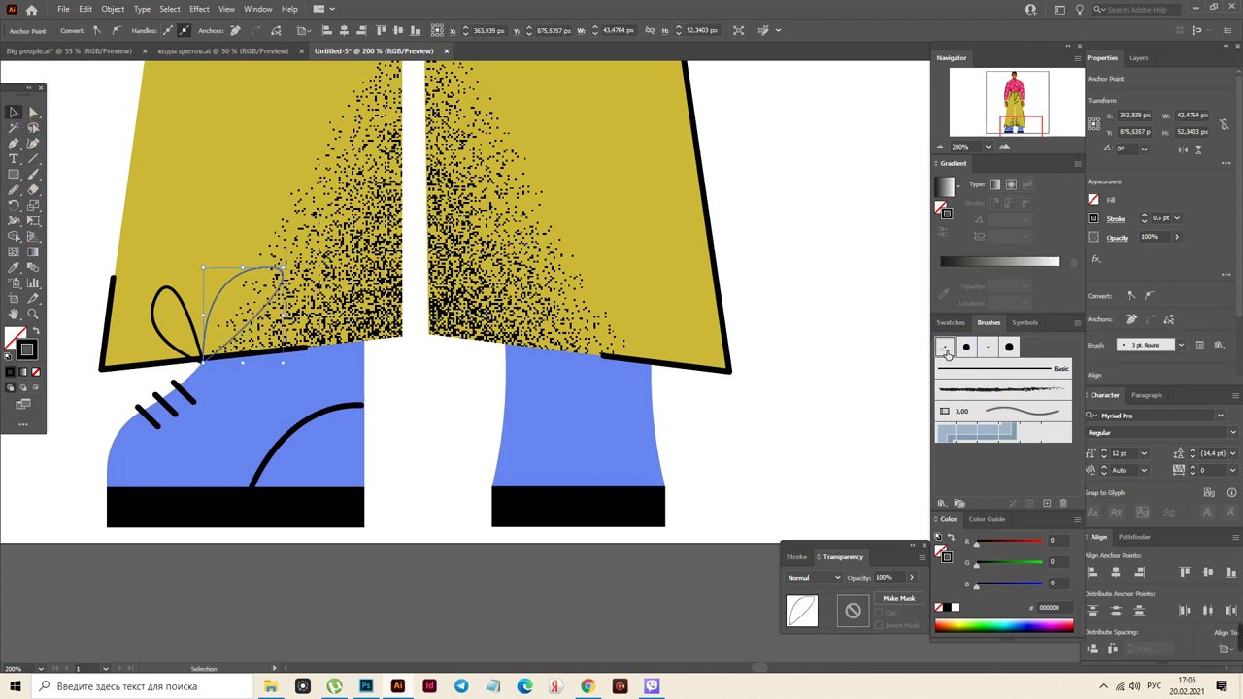
{"action": "left_click", "coordinate": [1157, 219]}
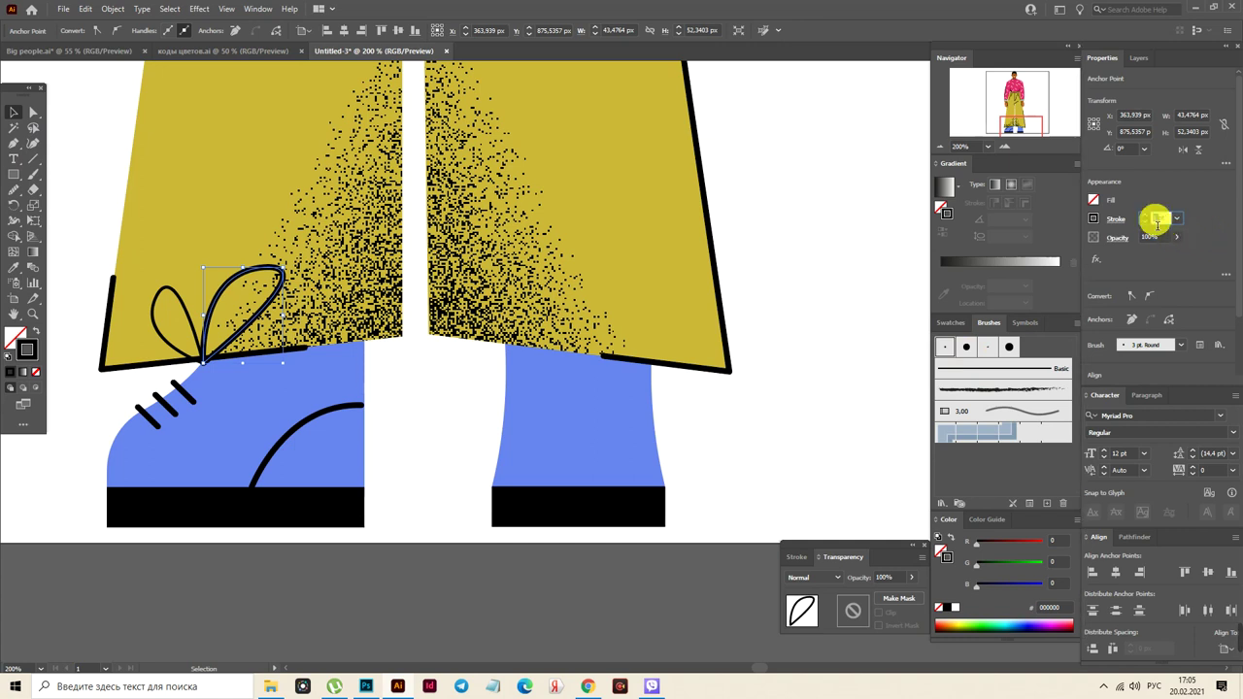
{"action": "type", "text": "0,5pt"}
{"action": "key", "text": "Return"}
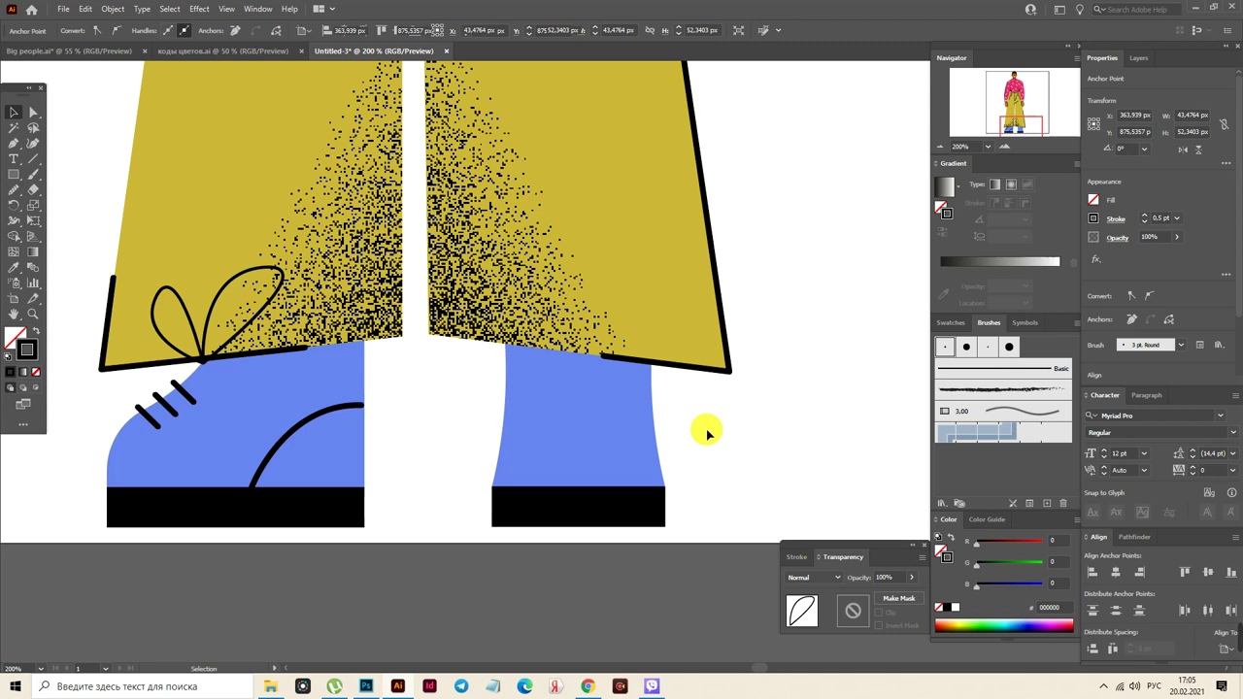
{"action": "key", "text": "ctrl+shift+a"}
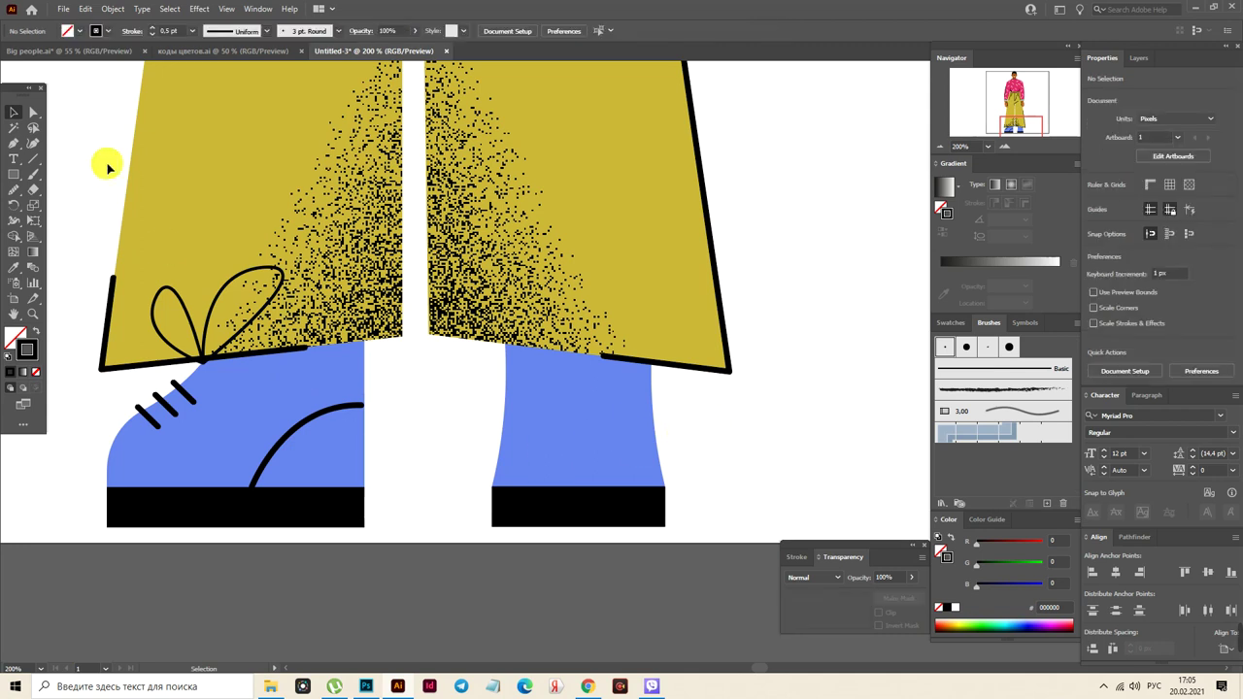
Draw an upward-bulging arc across the right boot just above the sole and apply the 3 pt. Round brush
{"action": "left_click", "coordinate": [14, 143]}
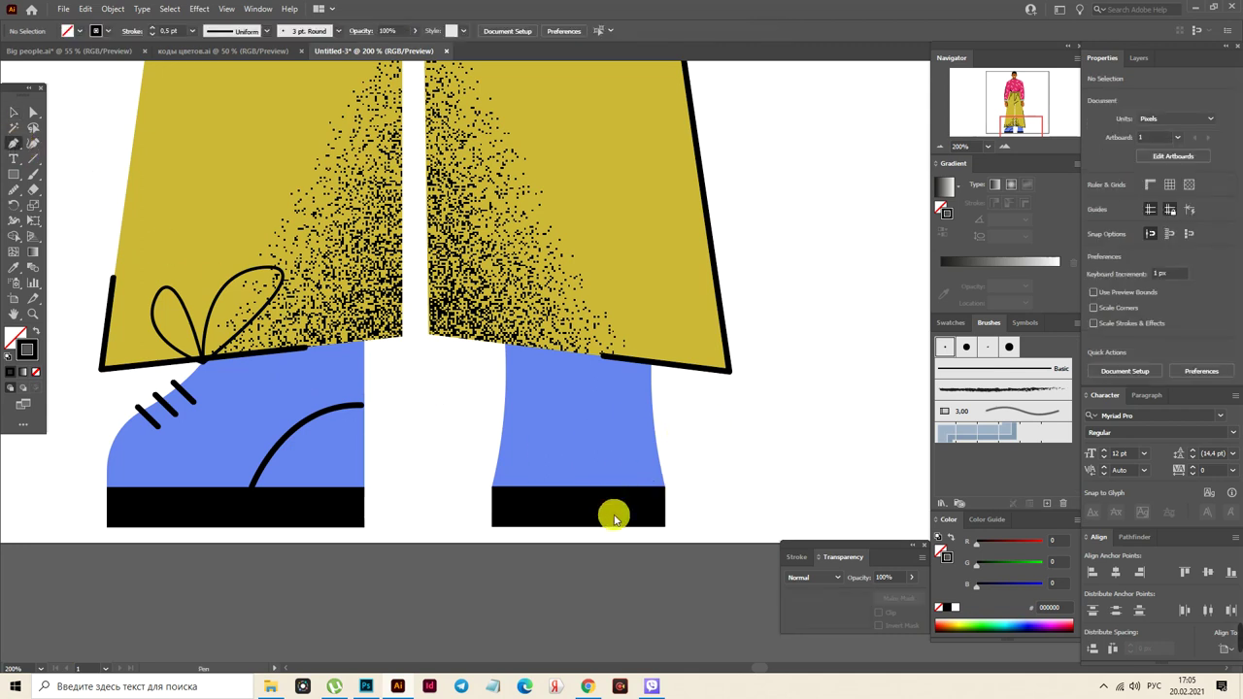
{"action": "left_click", "coordinate": [612, 512]}
{"action": "left_click", "coordinate": [522, 460]}
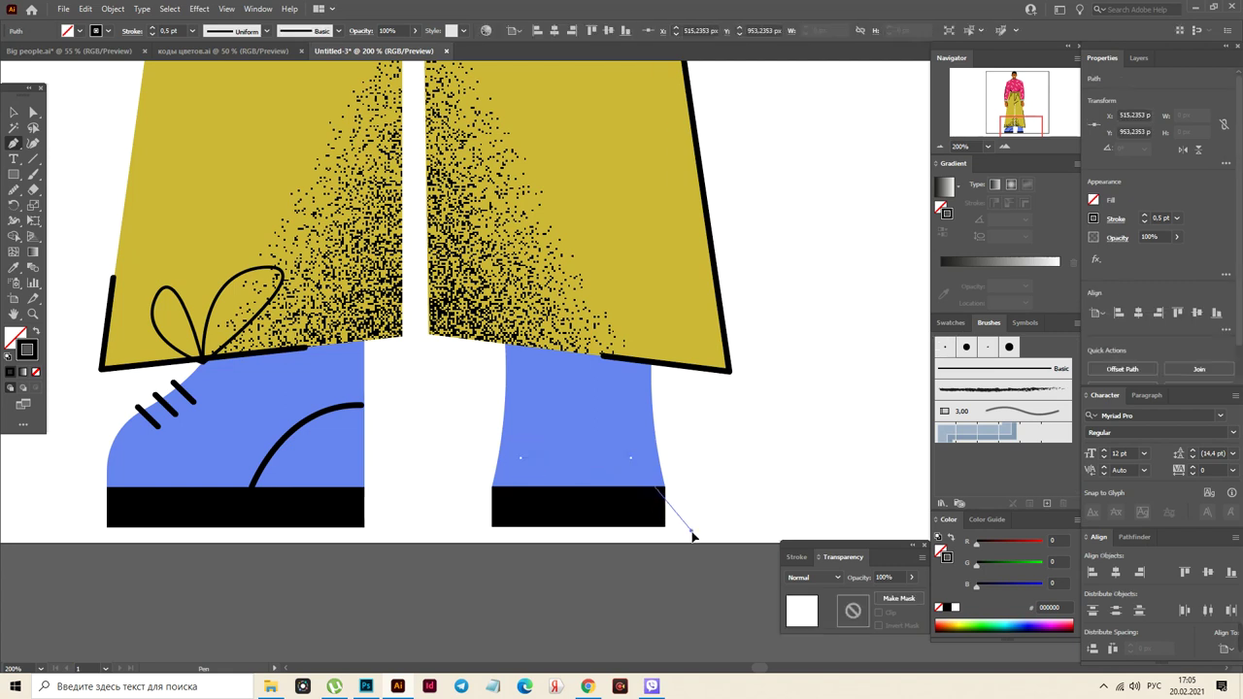
{"action": "left_click_drag", "start_coordinate": [692, 535], "coordinate": [691, 531]}
{"action": "left_click", "coordinate": [944, 351]}
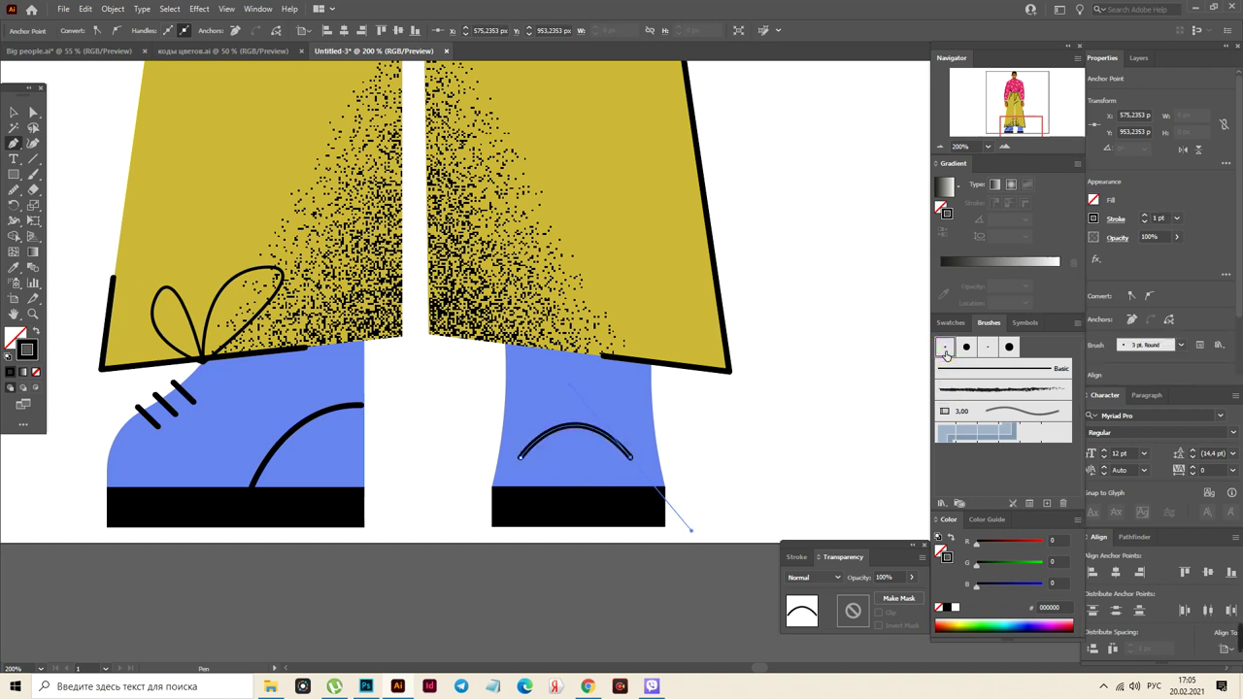
Widen the toe arc toward both sides of the right boot, adjust its position, and deselect it
{"action": "left_click", "coordinate": [14, 112]}
{"action": "left_click", "coordinate": [589, 467]}
{"action": "left_click_drag", "start_coordinate": [583, 466], "coordinate": [594, 427]}
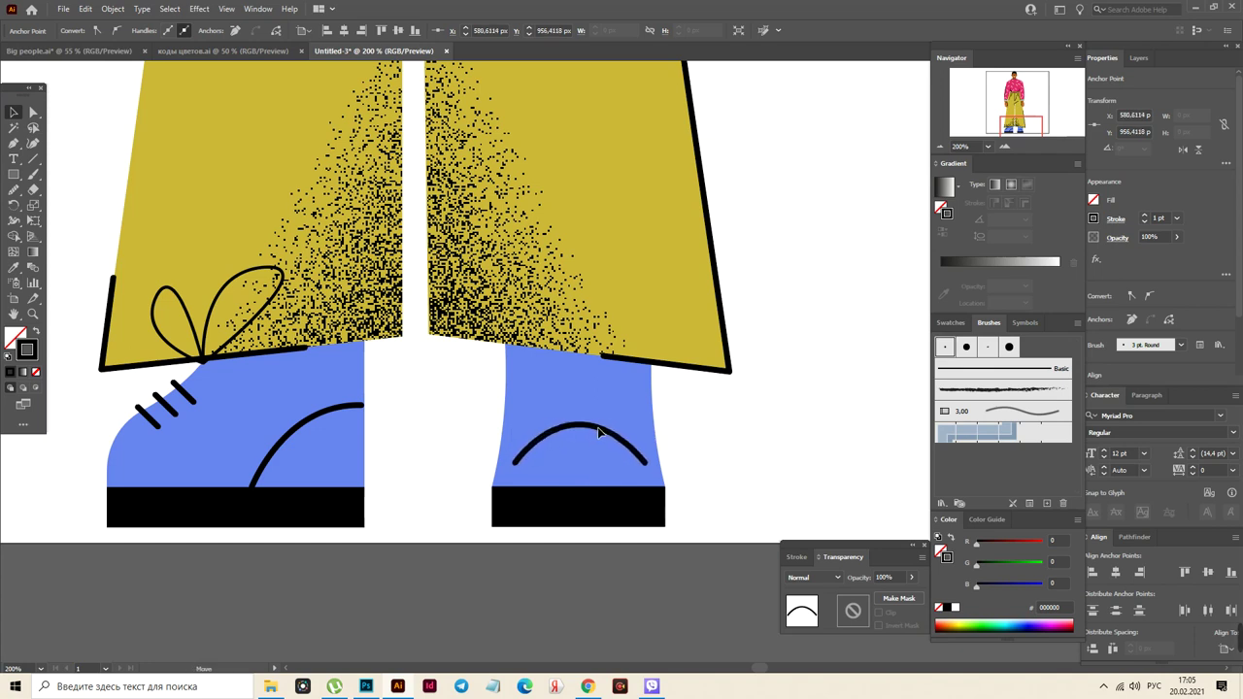
{"action": "key", "text": "v"}
{"action": "left_click", "coordinate": [777, 455]}
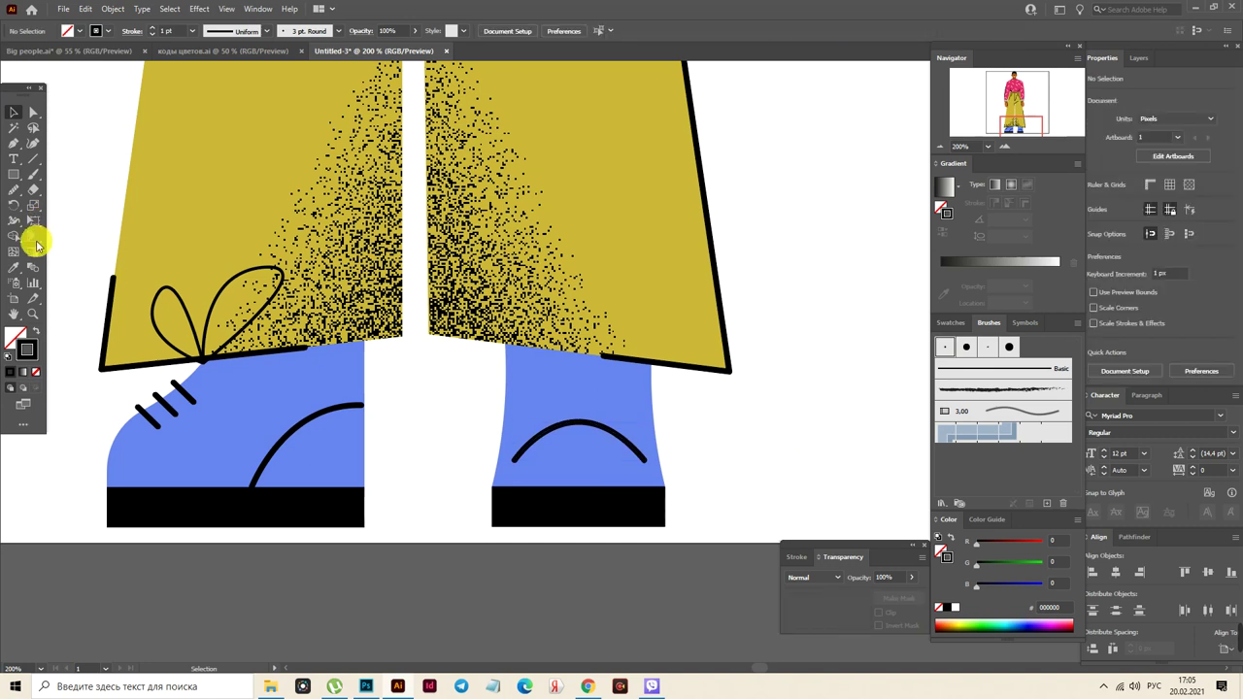
Draw a short horizontal lace line above the right boot's toe arc and apply the 3 pt. Round brush
{"action": "left_click", "coordinate": [14, 142]}
{"action": "left_click", "coordinate": [586, 405]}
{"action": "left_click", "coordinate": [599, 399]}
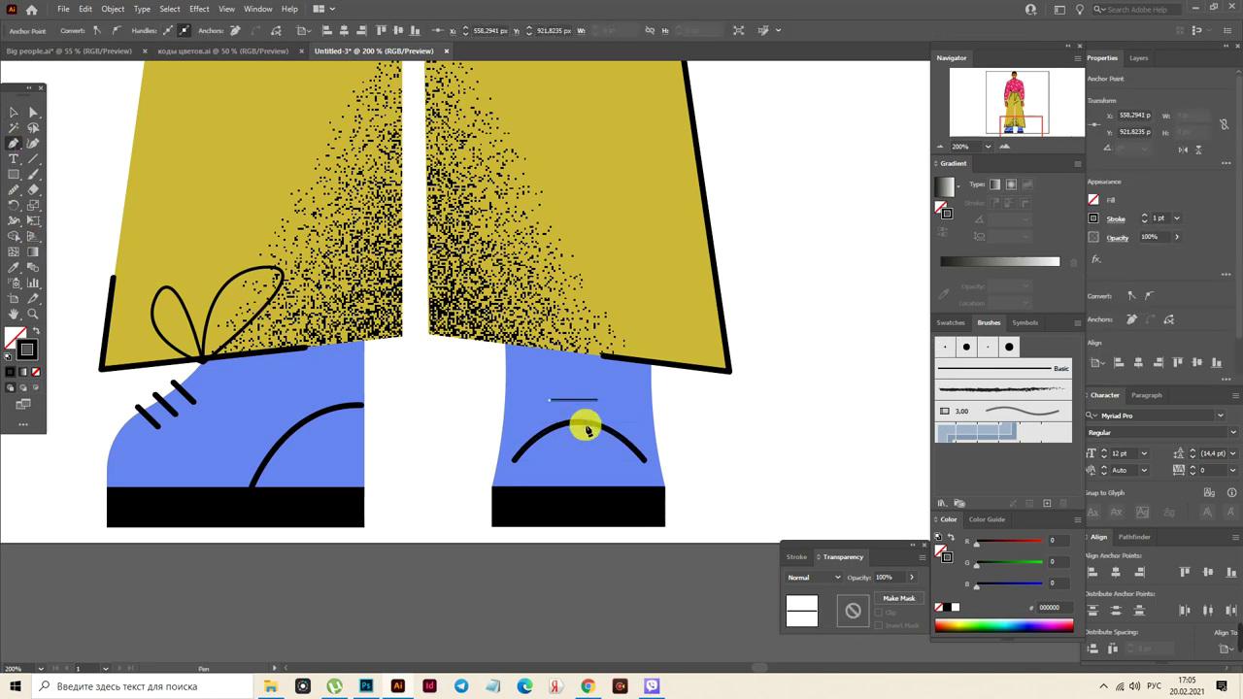
{"action": "left_click", "coordinate": [15, 113]}
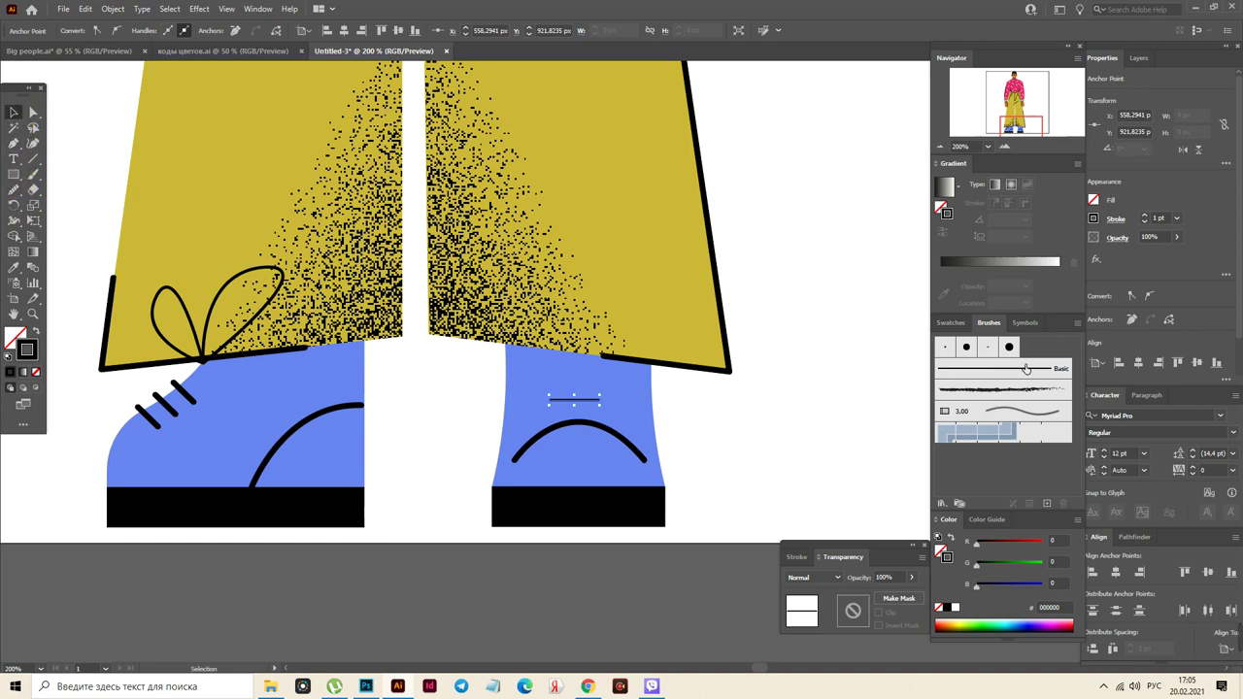
{"action": "left_click", "coordinate": [956, 351]}
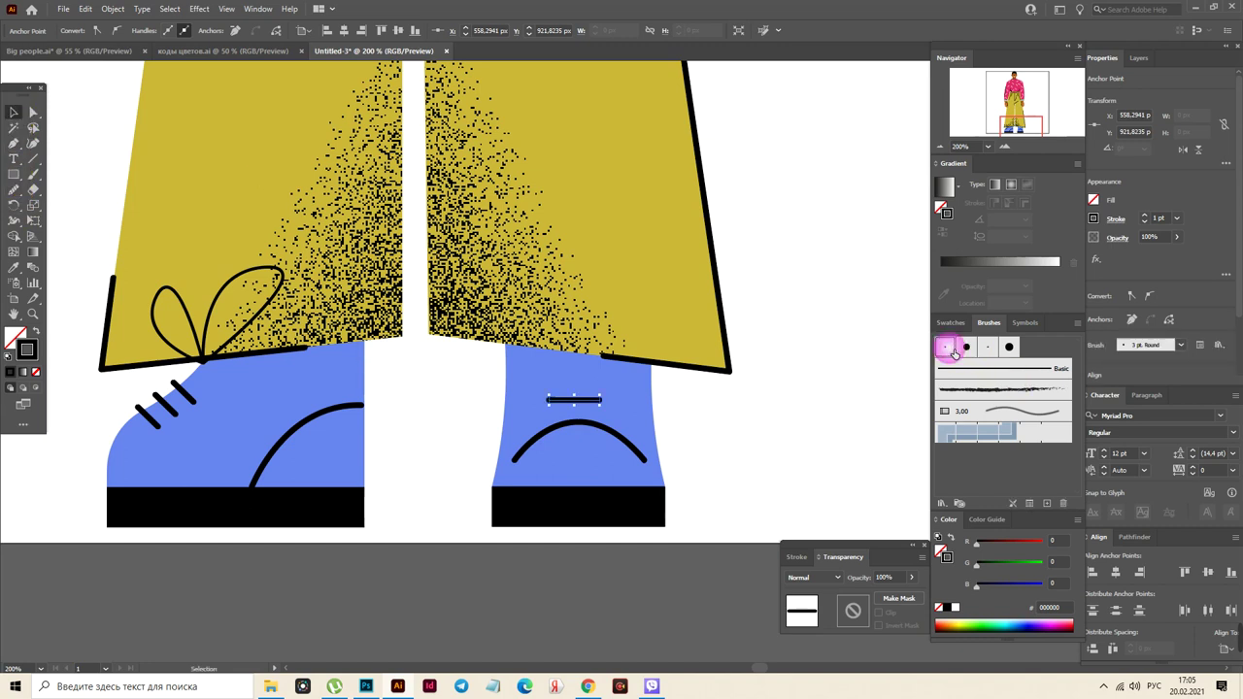
Shorten the right boot's lace line to about 23 px and place two evenly spaced copies above it
{"action": "left_click_drag", "start_coordinate": [577, 401], "coordinate": [583, 406]}
{"action": "left_click", "coordinate": [583, 406]}
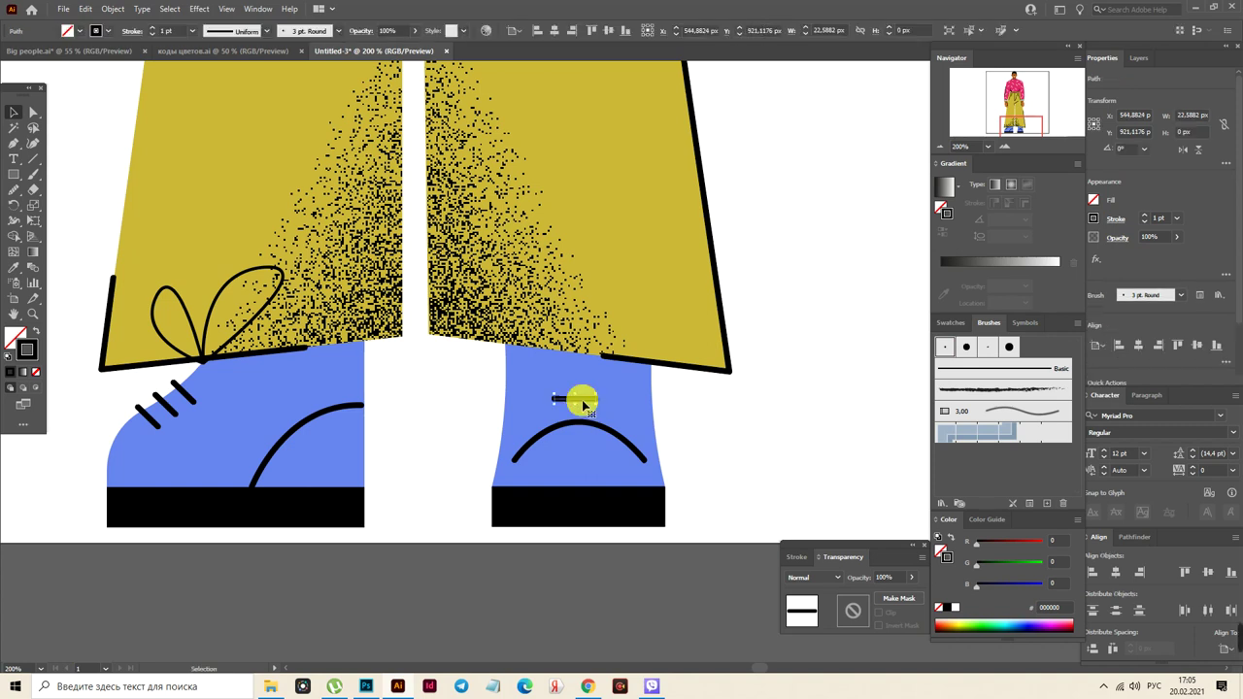
{"action": "left_click_drag", "start_coordinate": [584, 404], "coordinate": [586, 388]}
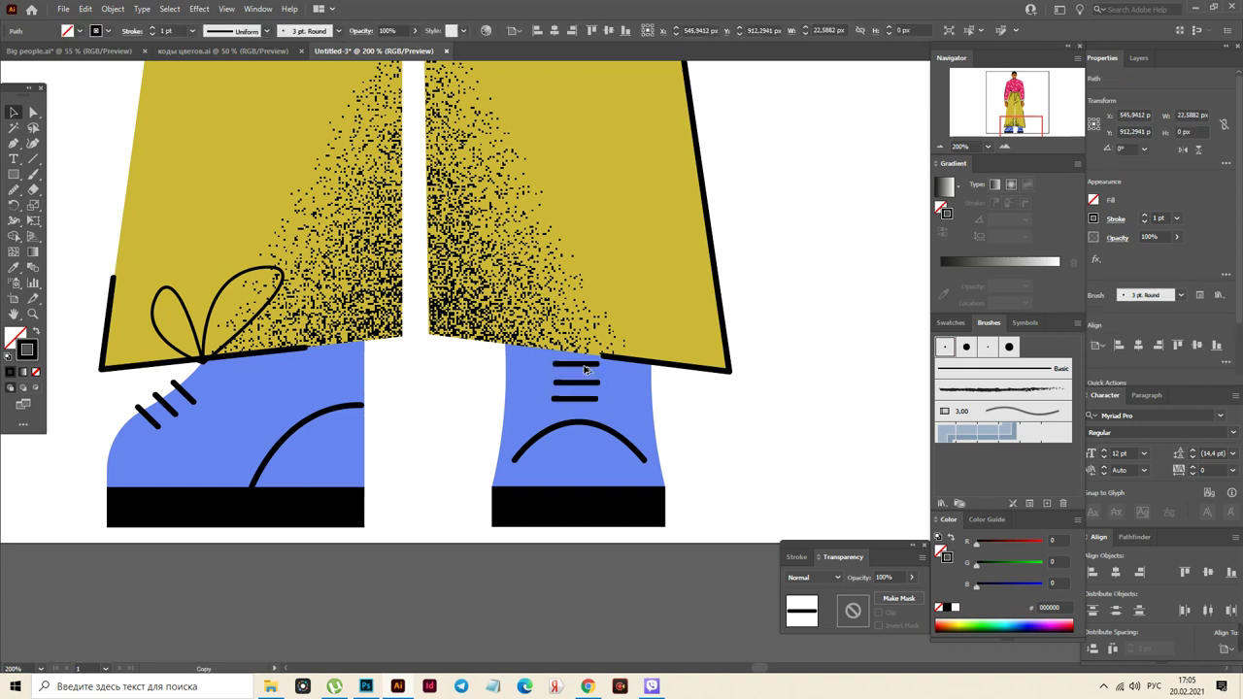
Centre-align the right boot's three lace lines horizontally, move the group slightly down toward the toe arc, and deselect it
{"action": "left_click", "coordinate": [571, 365], "text": "shift"}
{"action": "left_click", "coordinate": [577, 399], "text": "shift"}
{"action": "left_click", "coordinate": [1118, 573]}
{"action": "left_click", "coordinate": [1120, 573]}
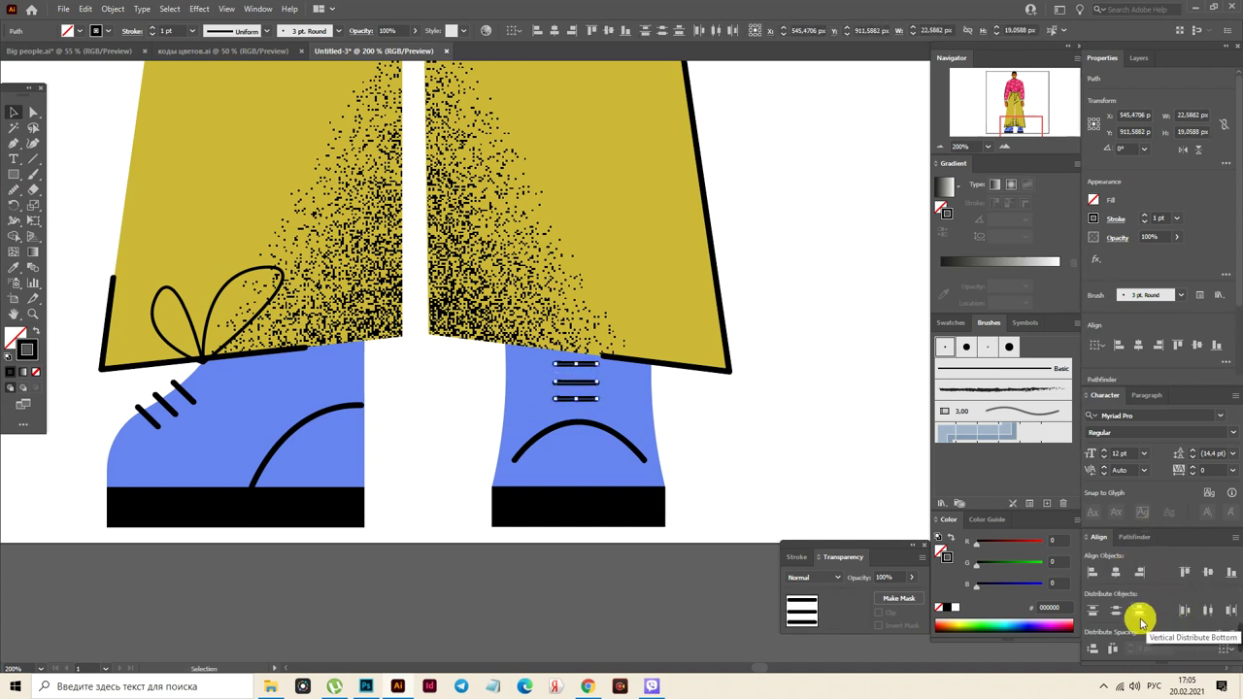
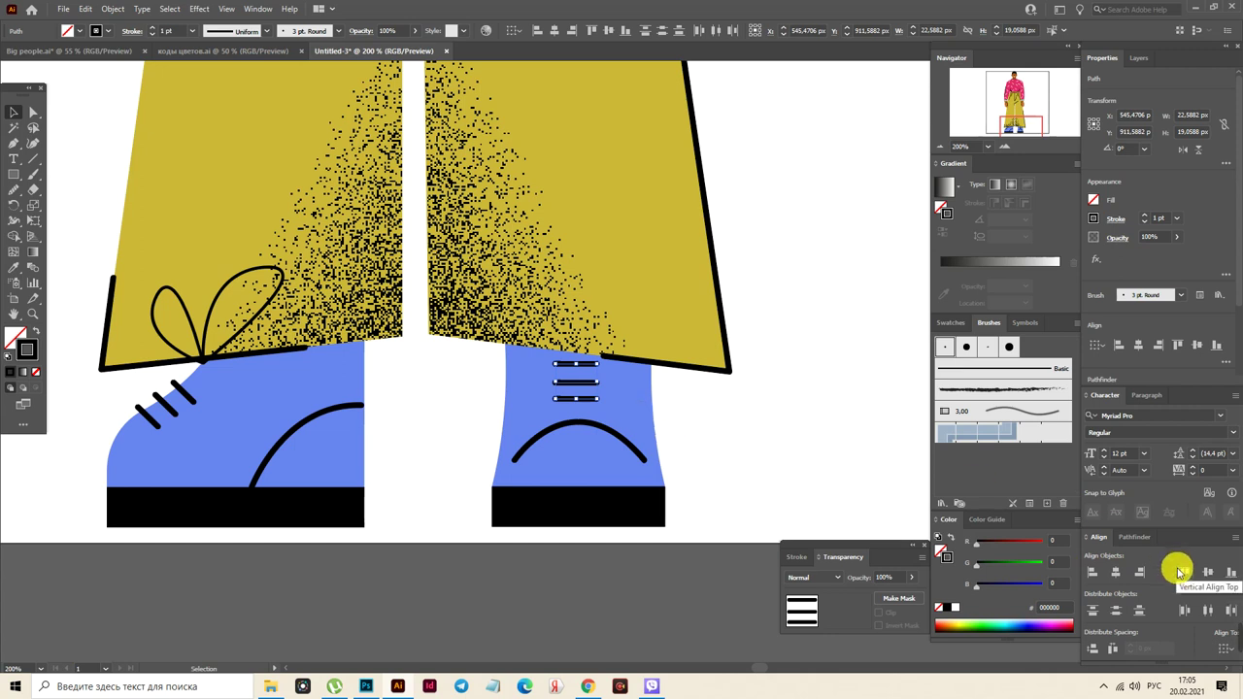
{"action": "left_click_drag", "start_coordinate": [584, 399], "coordinate": [589, 409]}
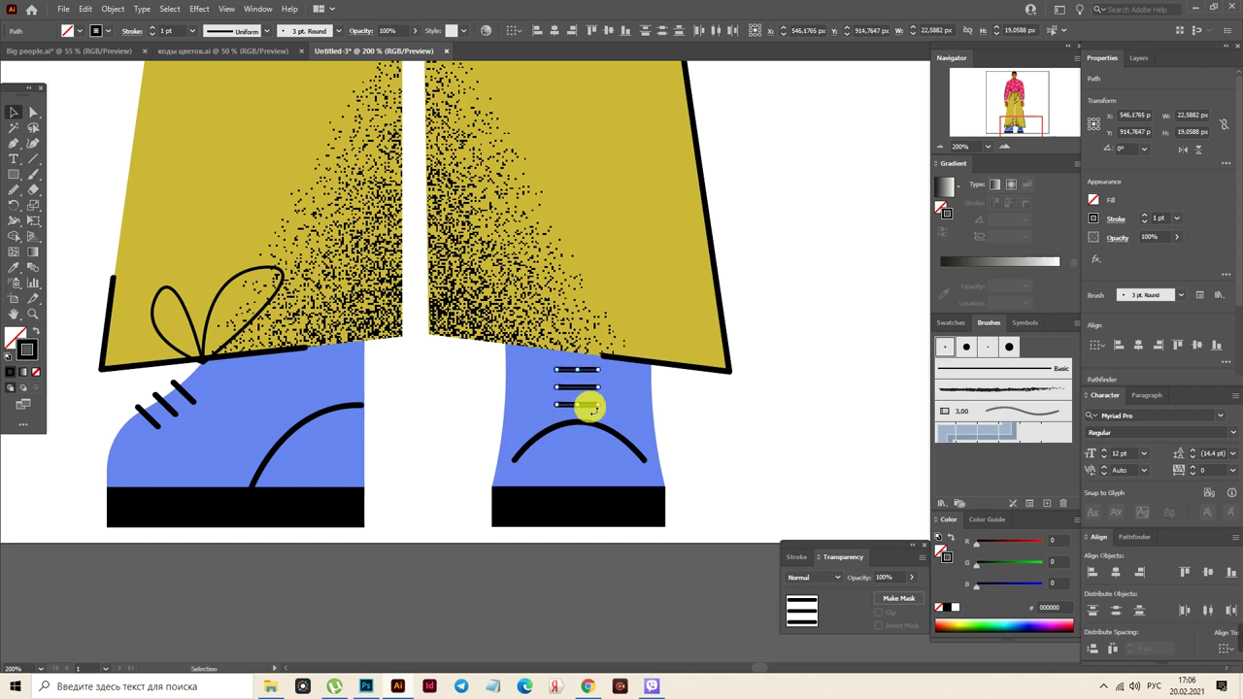
{"action": "left_click", "coordinate": [702, 418]}
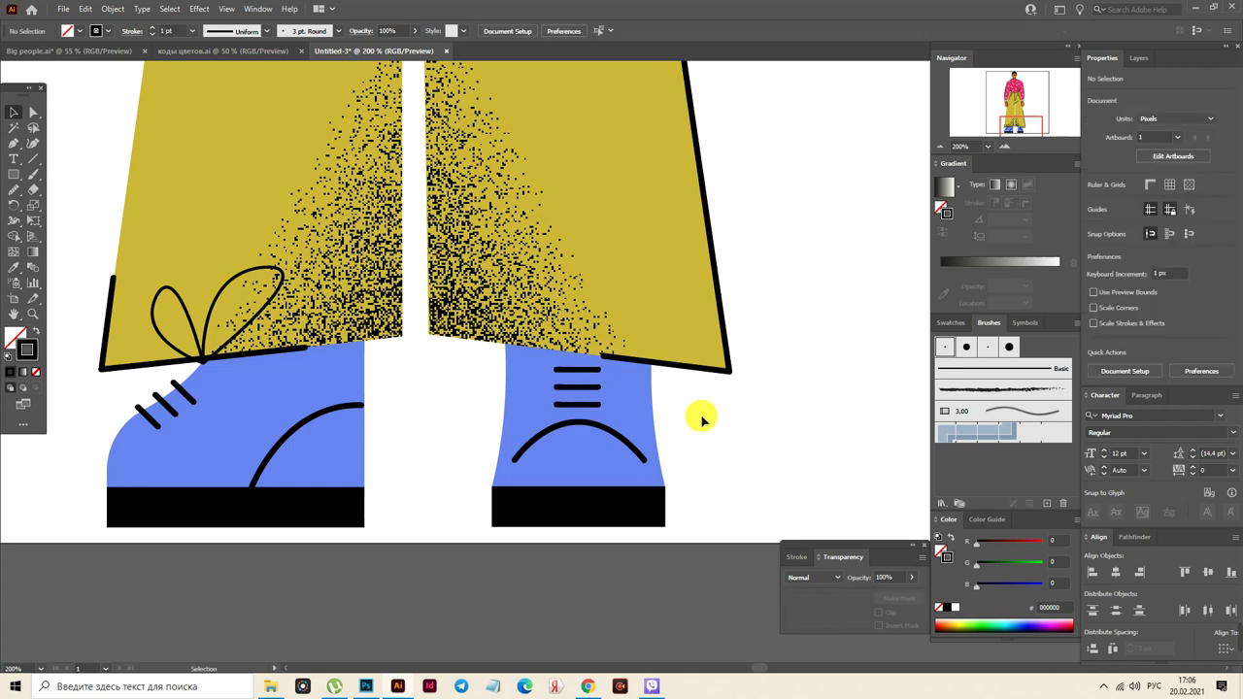
Copy both bow loops from the left boot to the top of the right boot, above its laces
{"action": "left_click", "coordinate": [217, 310]}
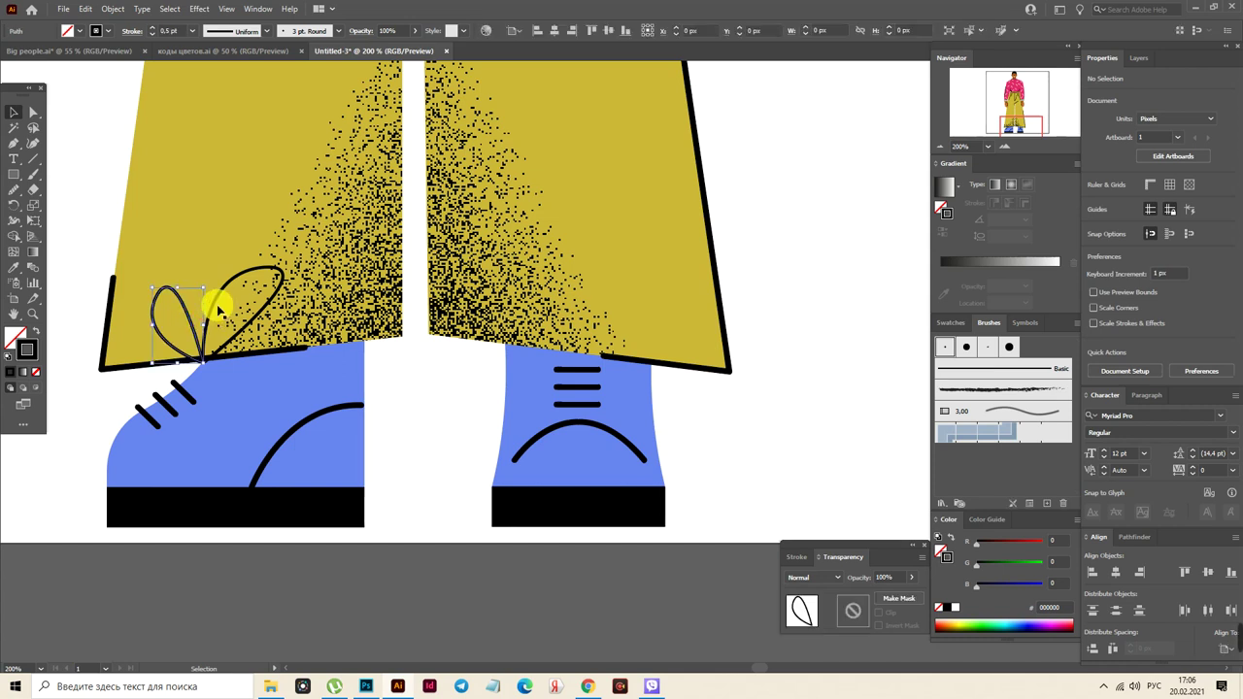
{"action": "left_click_drag", "start_coordinate": [223, 312], "coordinate": [603, 342]}
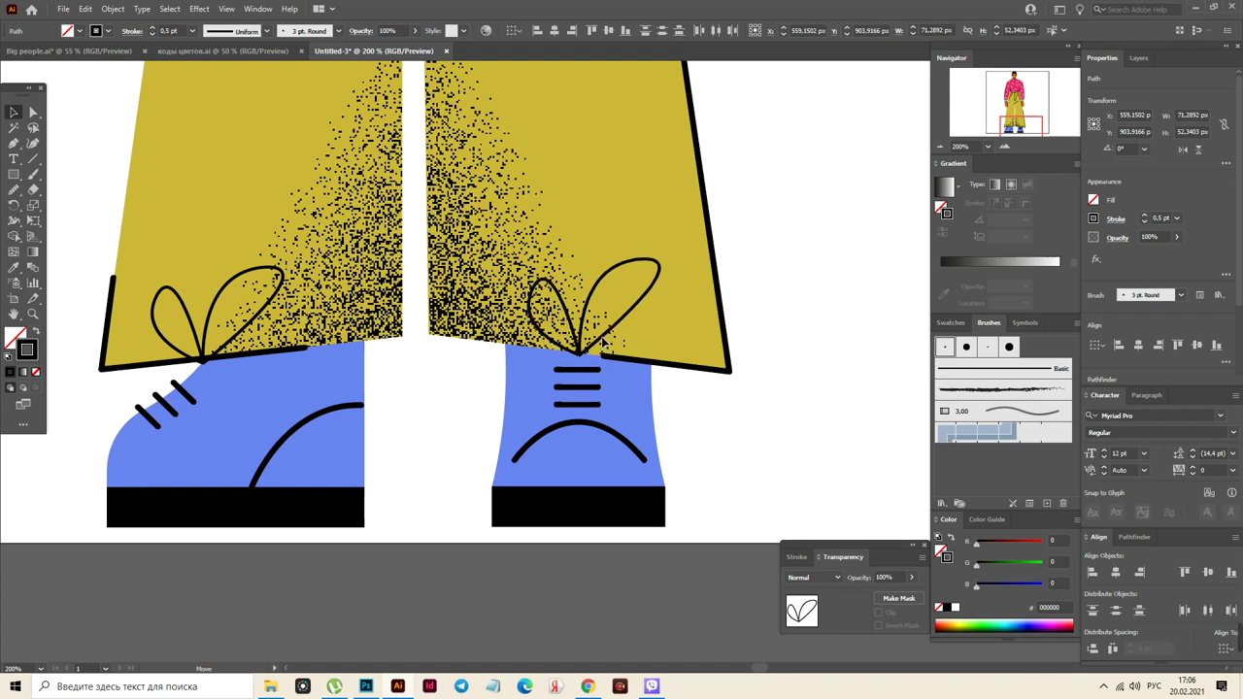
{"action": "left_click", "coordinate": [757, 470]}
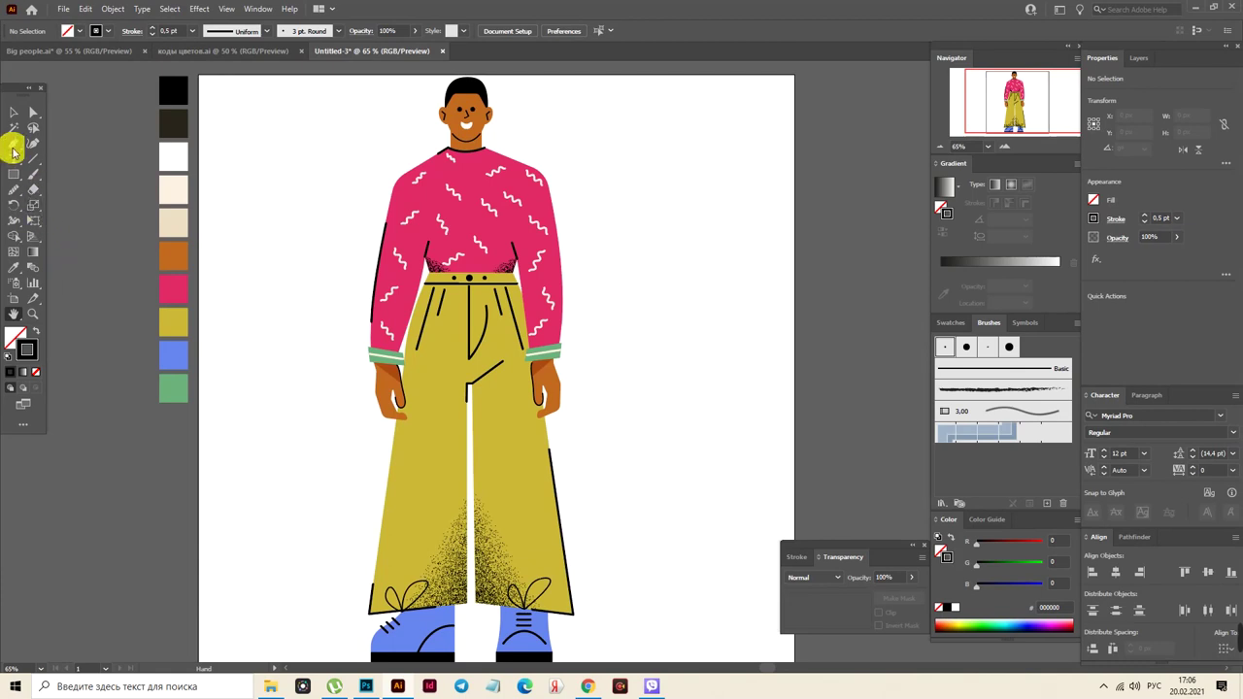
Draw a two-bump curved accent line beside the left of the head and apply the 3 pt. Round brush
{"action": "left_click", "coordinate": [13, 146]}
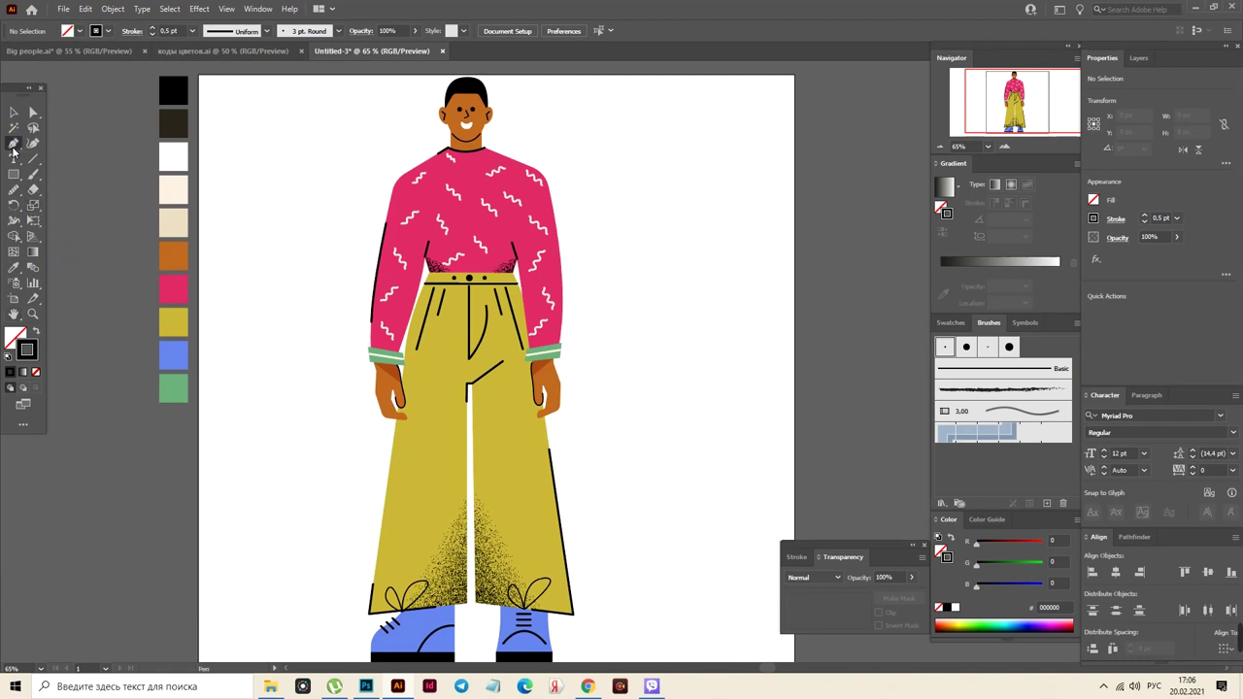
{"action": "left_click_drag", "start_coordinate": [402, 120], "coordinate": [413, 100]}
{"action": "left_click", "coordinate": [422, 110]}
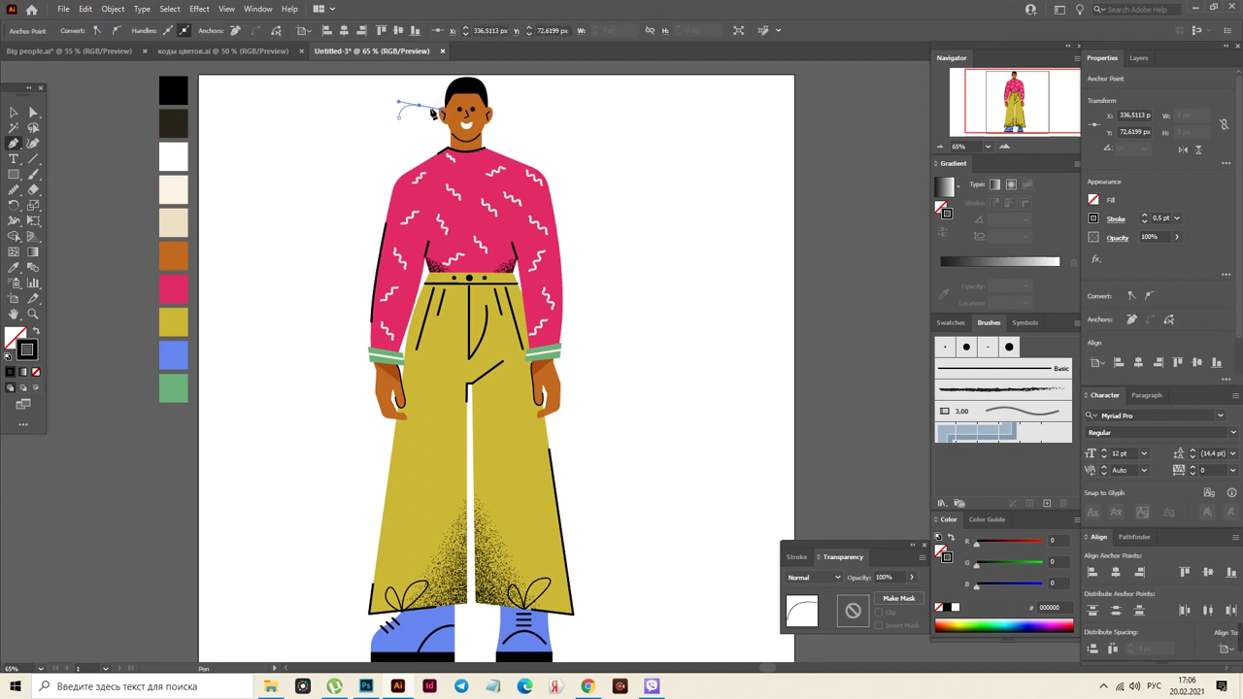
{"action": "left_click_drag", "start_coordinate": [433, 89], "coordinate": [460, 85]}
{"action": "left_click", "coordinate": [426, 115]}
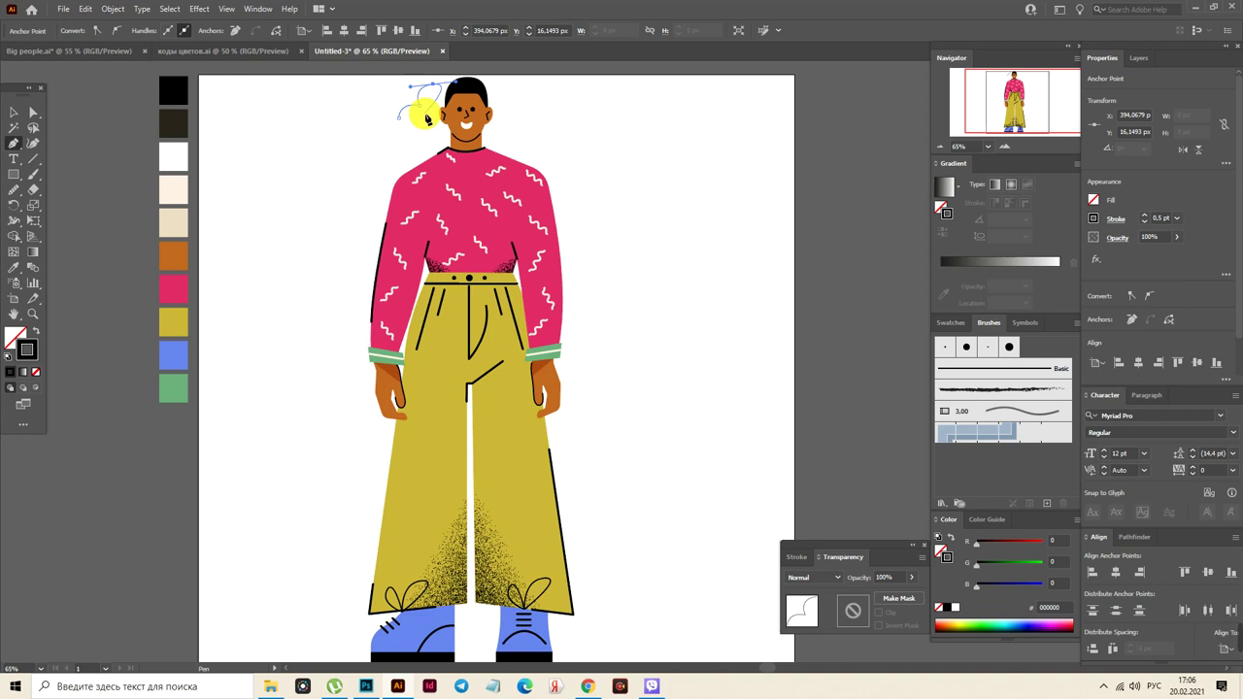
{"action": "left_click", "coordinate": [949, 348]}
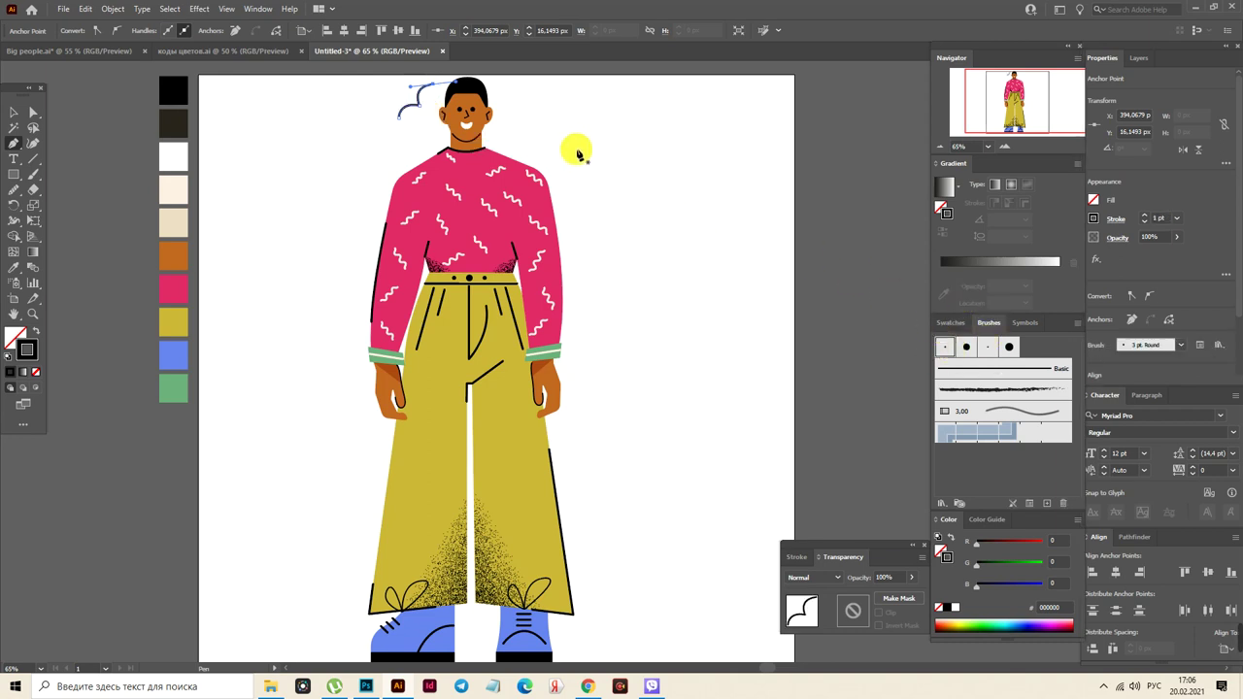
Draw two curved motion lines beside the right shoulder, the outer one shorter, and apply the 3 pt. Round brush to both
{"action": "left_click_drag", "start_coordinate": [550, 141], "coordinate": [583, 188]}
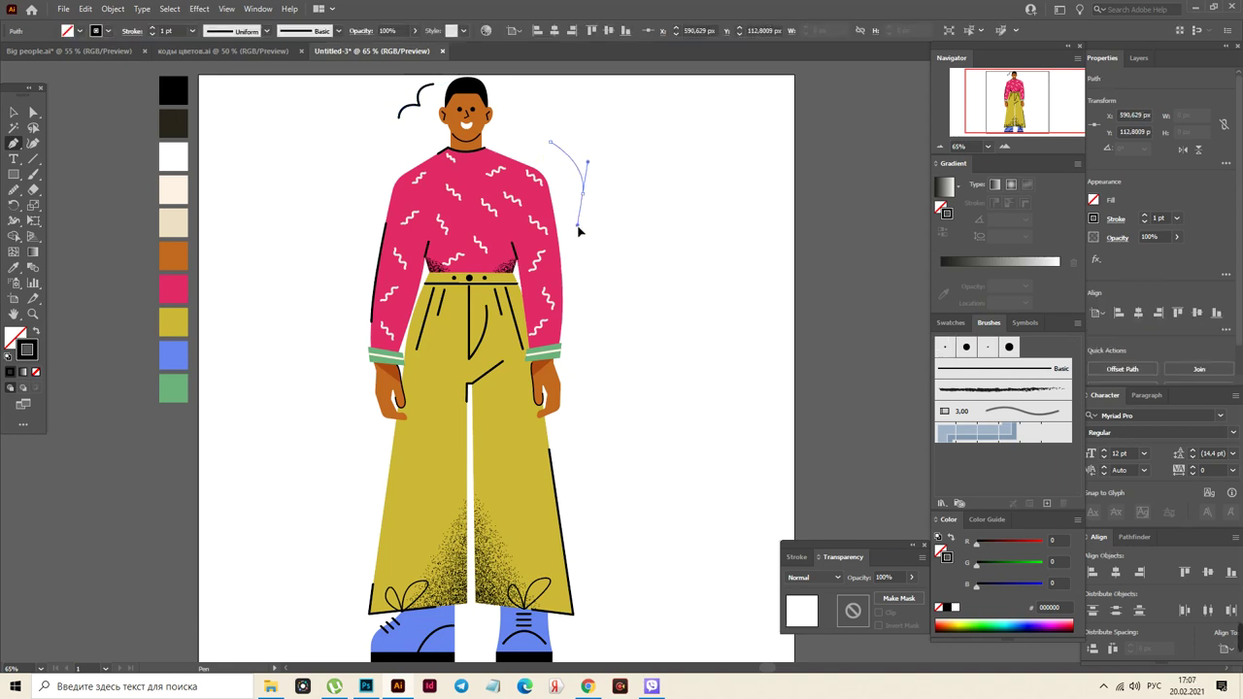
{"action": "left_click_drag", "start_coordinate": [580, 230], "coordinate": [602, 173]}
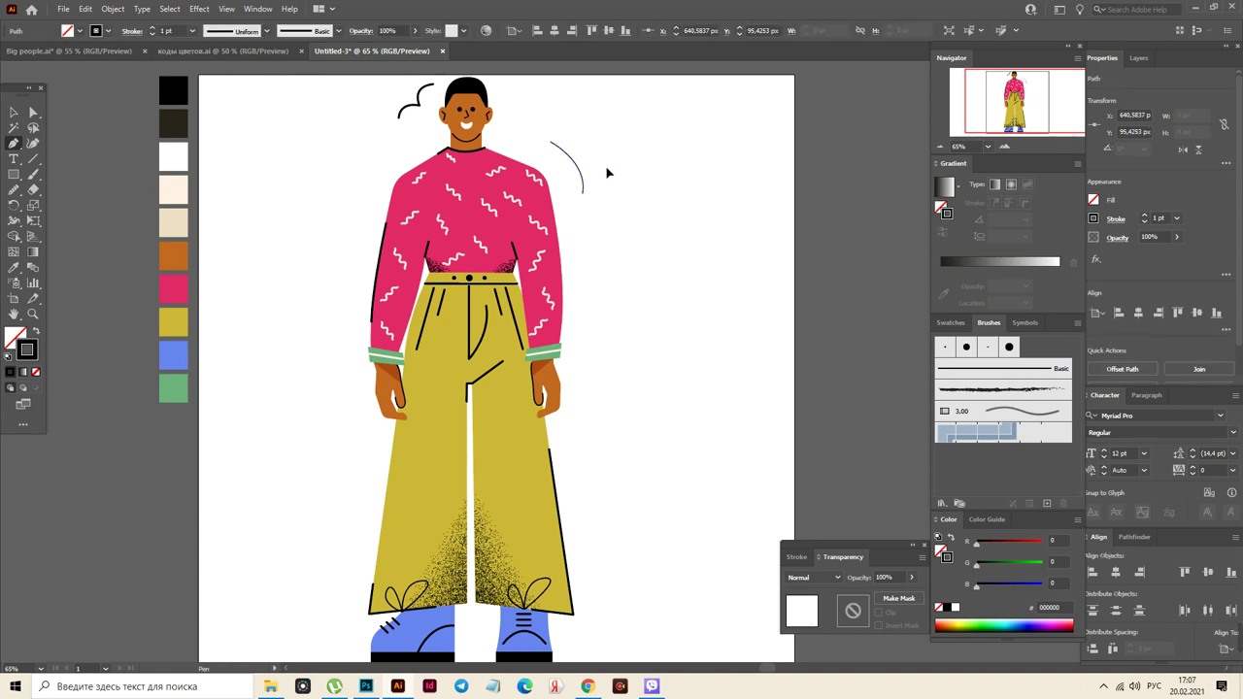
{"action": "left_click_drag", "start_coordinate": [605, 198], "coordinate": [162, 144]}
{"action": "left_click", "coordinate": [14, 113]}
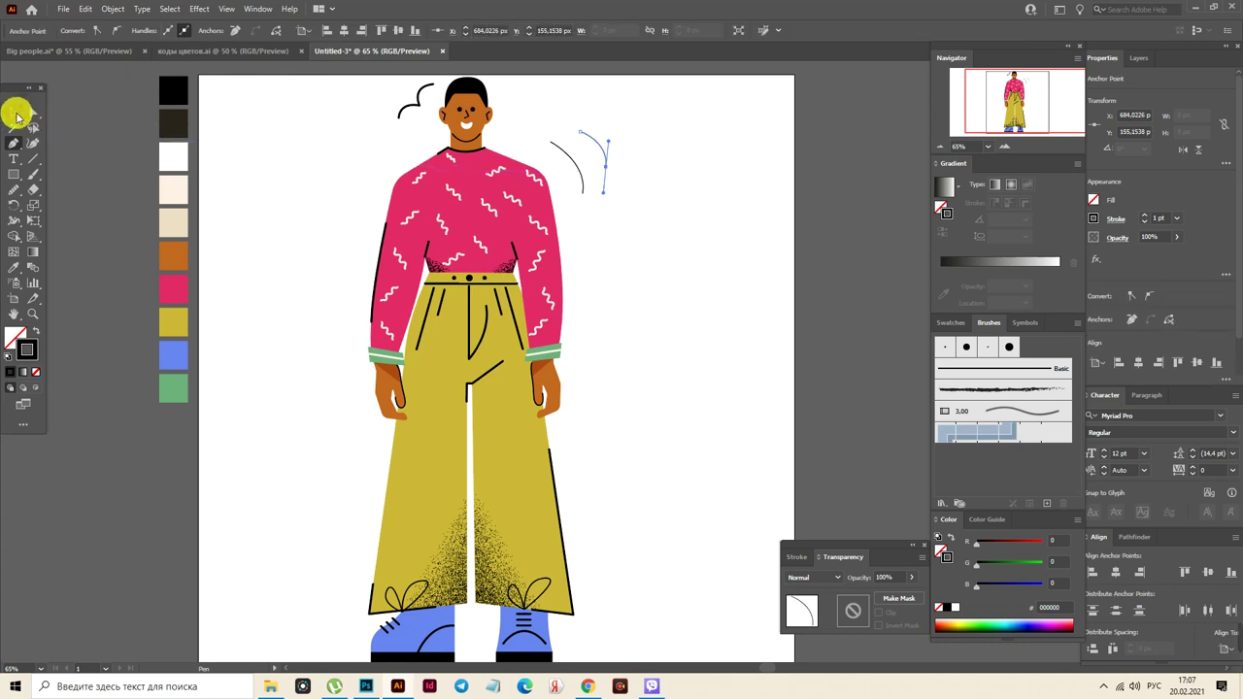
{"action": "left_click_drag", "start_coordinate": [639, 127], "coordinate": [557, 176]}
{"action": "left_click", "coordinate": [966, 369]}
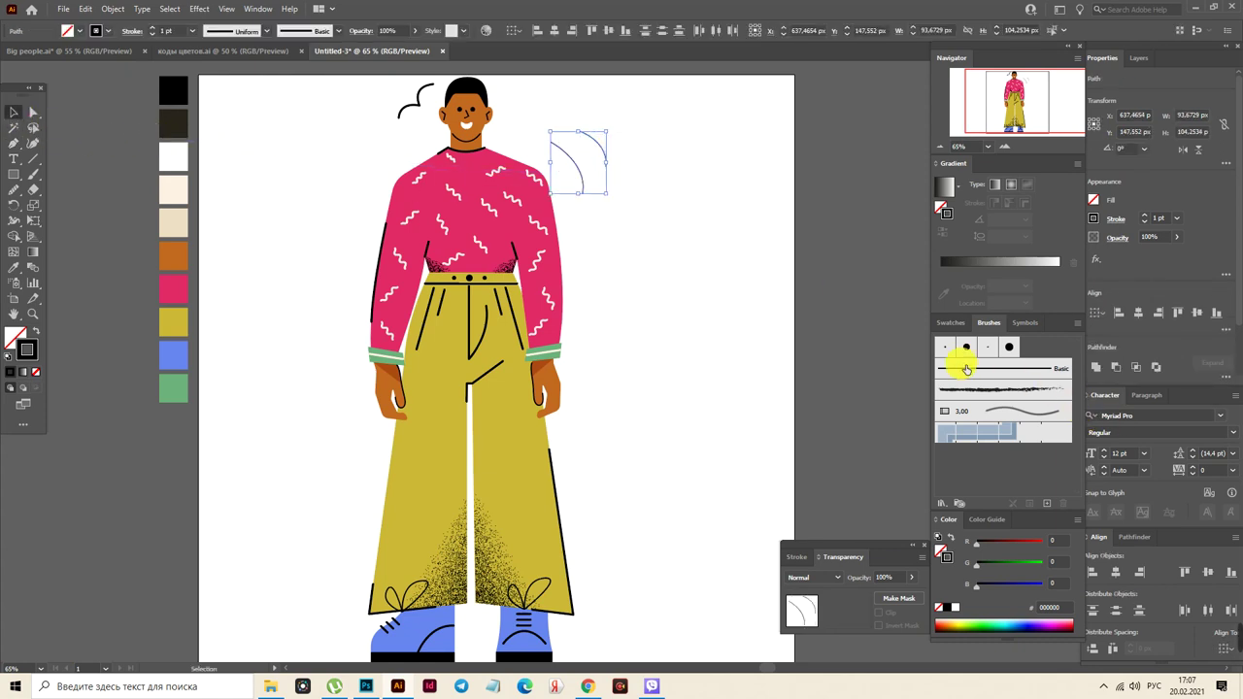
{"action": "left_click", "coordinate": [947, 347]}
Shift the two shoulder arcs slightly down and inward so they sit closer together, and deselect them
{"action": "left_click", "coordinate": [577, 189]}
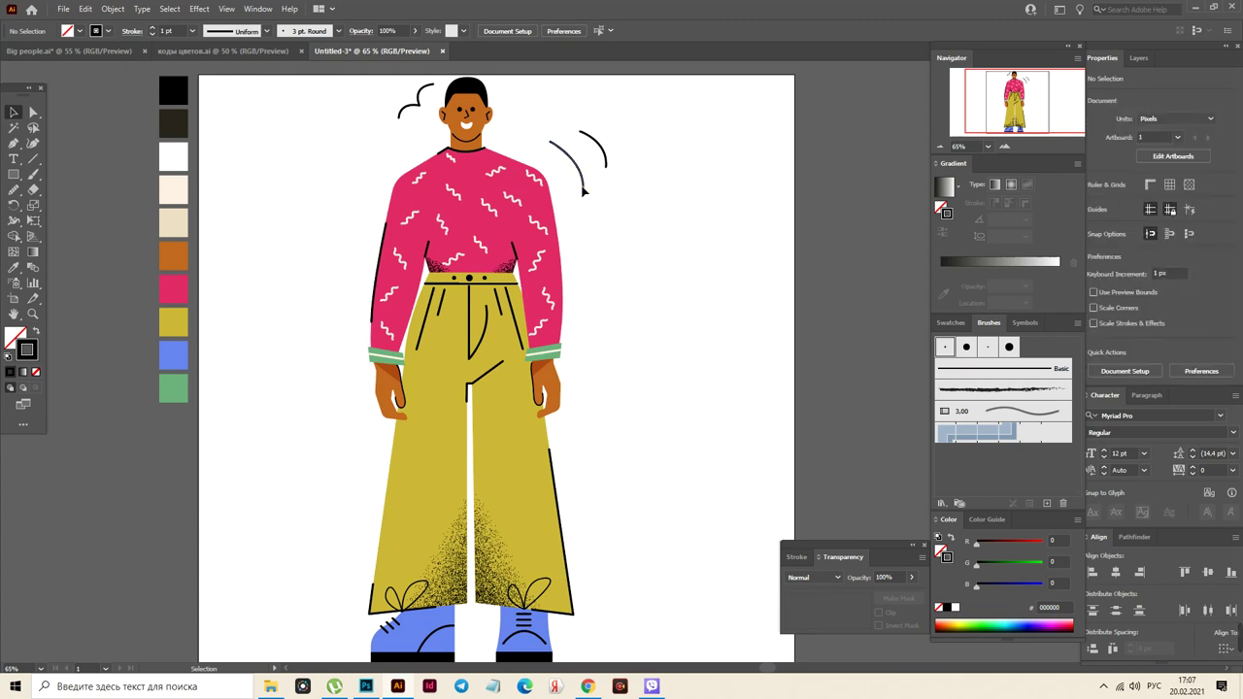
{"action": "left_click", "coordinate": [603, 160]}
{"action": "left_click_drag", "start_coordinate": [602, 164], "coordinate": [601, 177]}
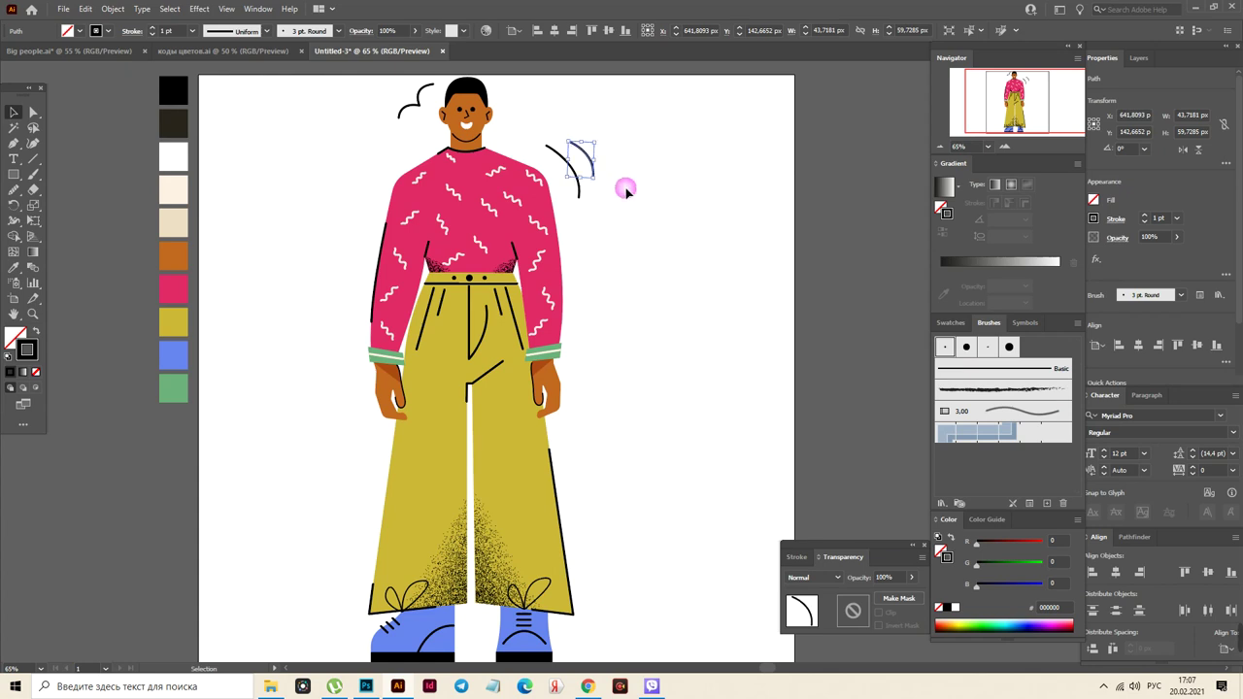
{"action": "left_click", "coordinate": [816, 239]}
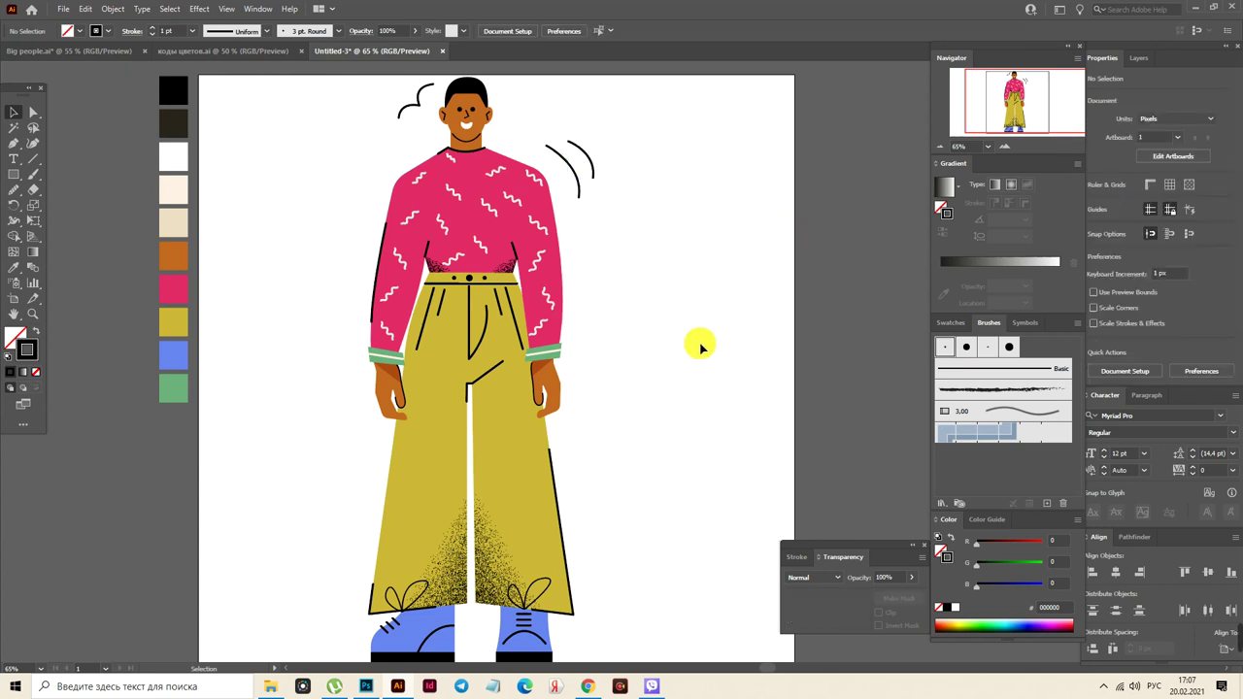
Draw a long slanted line and a shorter parallel one beside the left trouser leg with the 3 pt. Round brush
{"action": "left_click", "coordinate": [13, 146]}
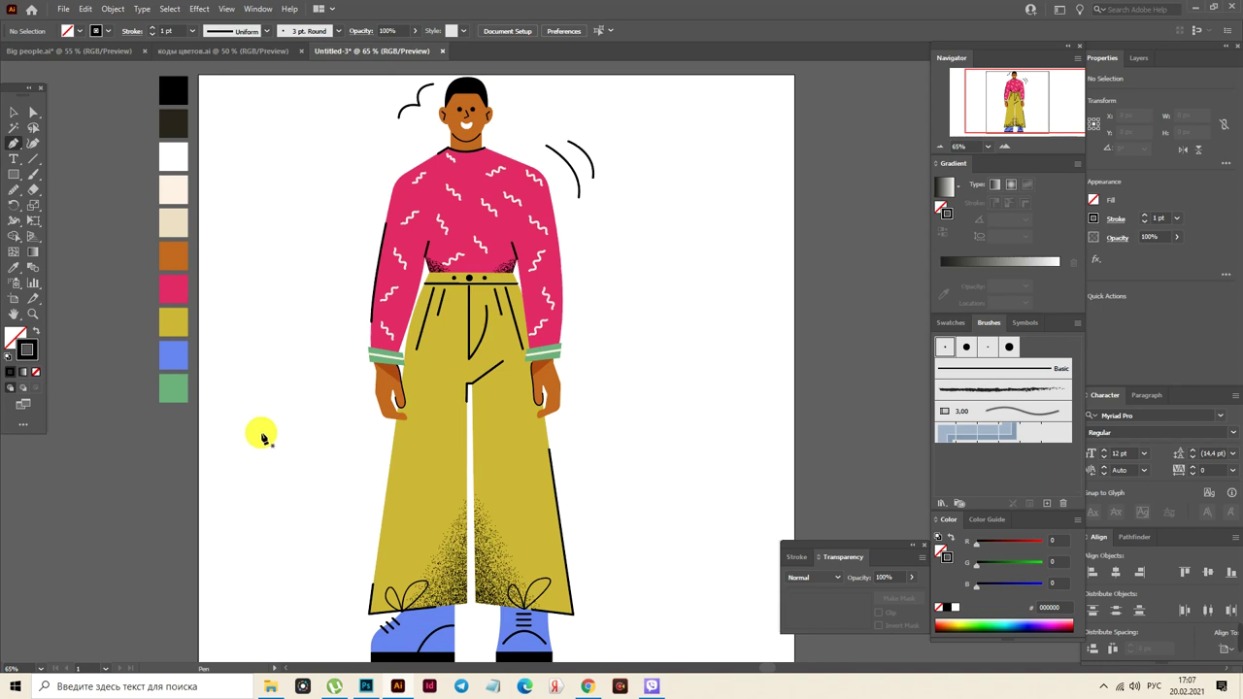
{"action": "left_click", "coordinate": [365, 437]}
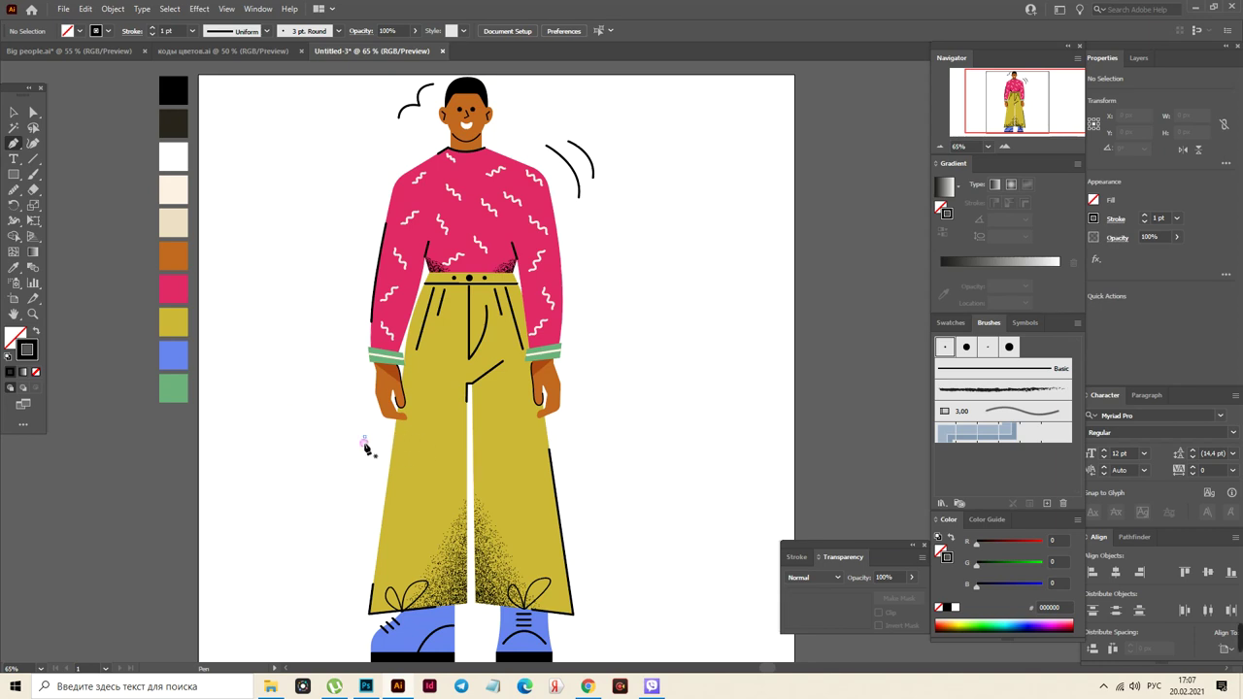
{"action": "left_click", "coordinate": [348, 566]}
{"action": "left_click_drag", "start_coordinate": [347, 568], "coordinate": [340, 571]}
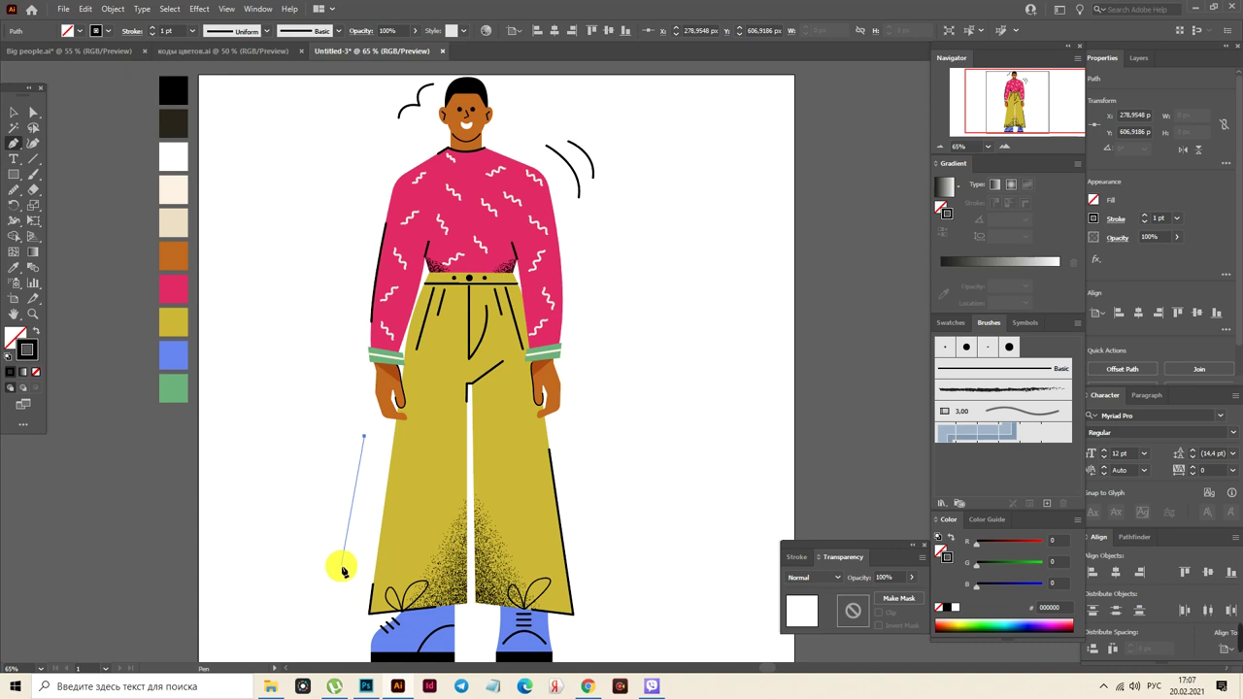
{"action": "left_click", "coordinate": [342, 567]}
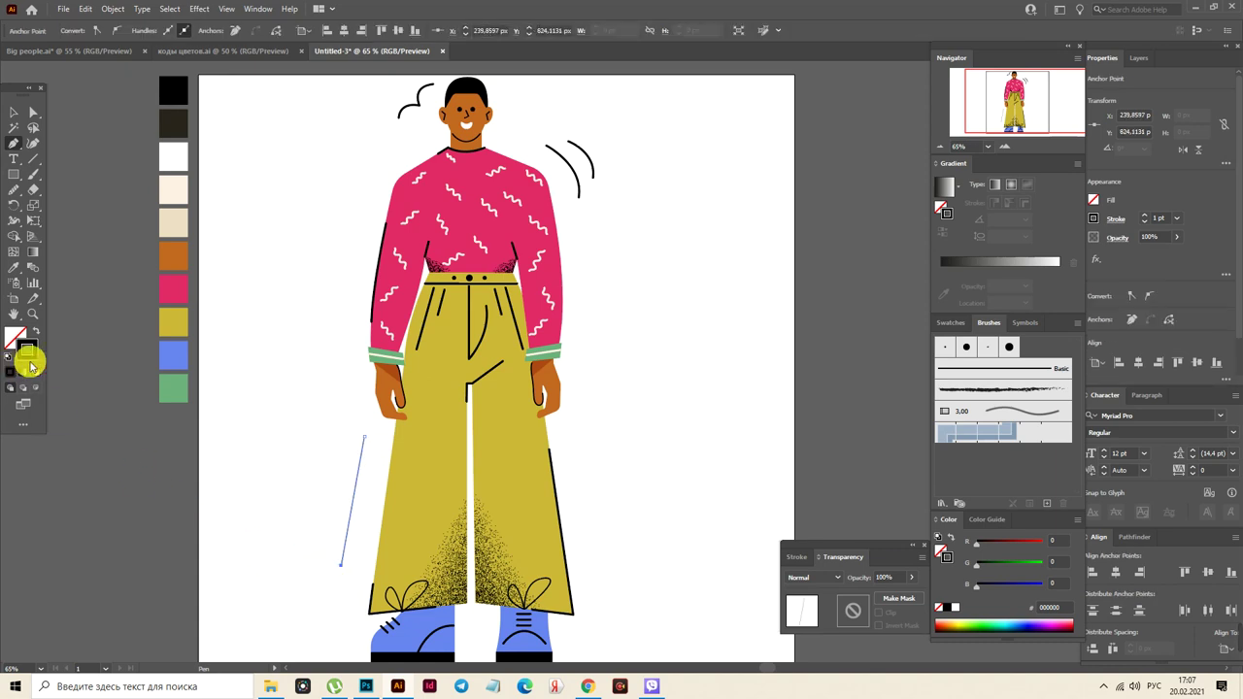
{"action": "left_click", "coordinate": [945, 347]}
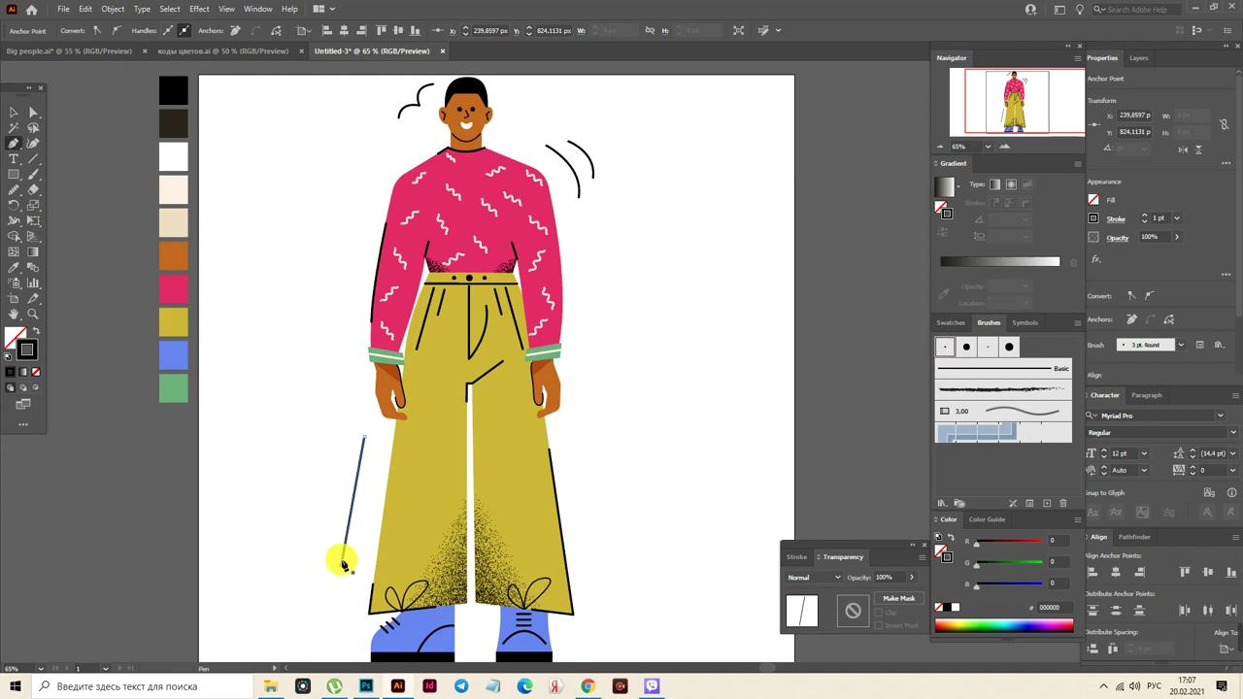
{"action": "left_click", "coordinate": [317, 558]}
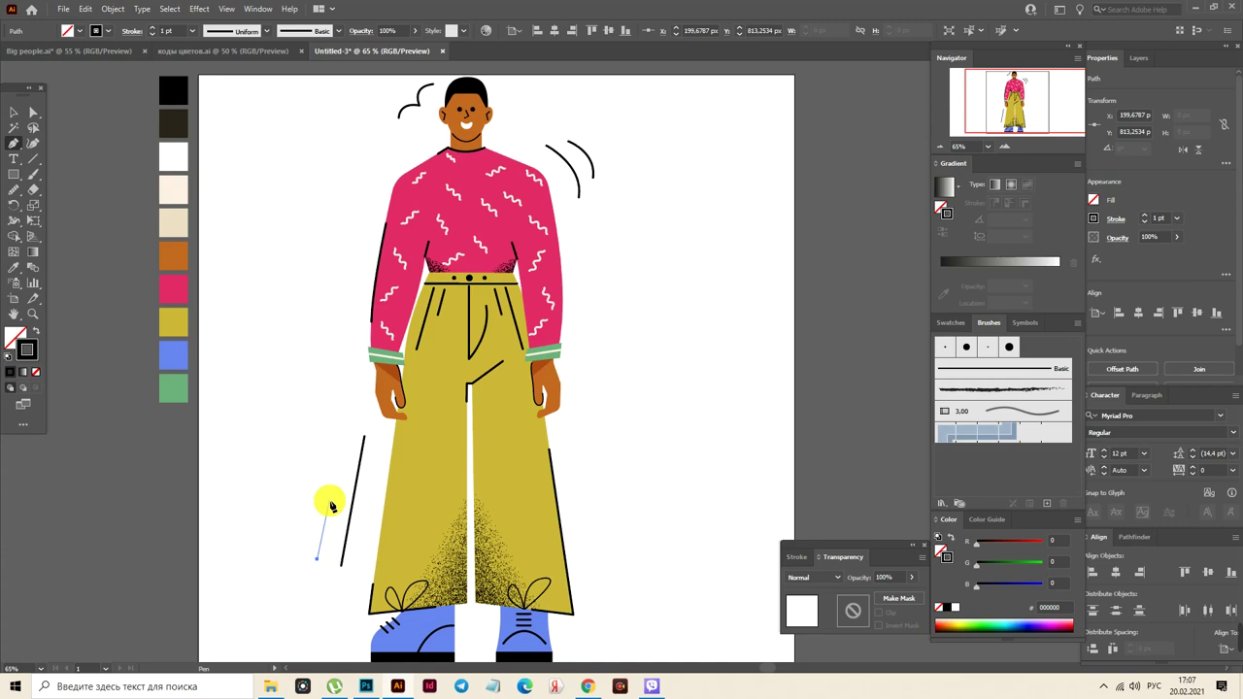
{"action": "left_click", "coordinate": [328, 502]}
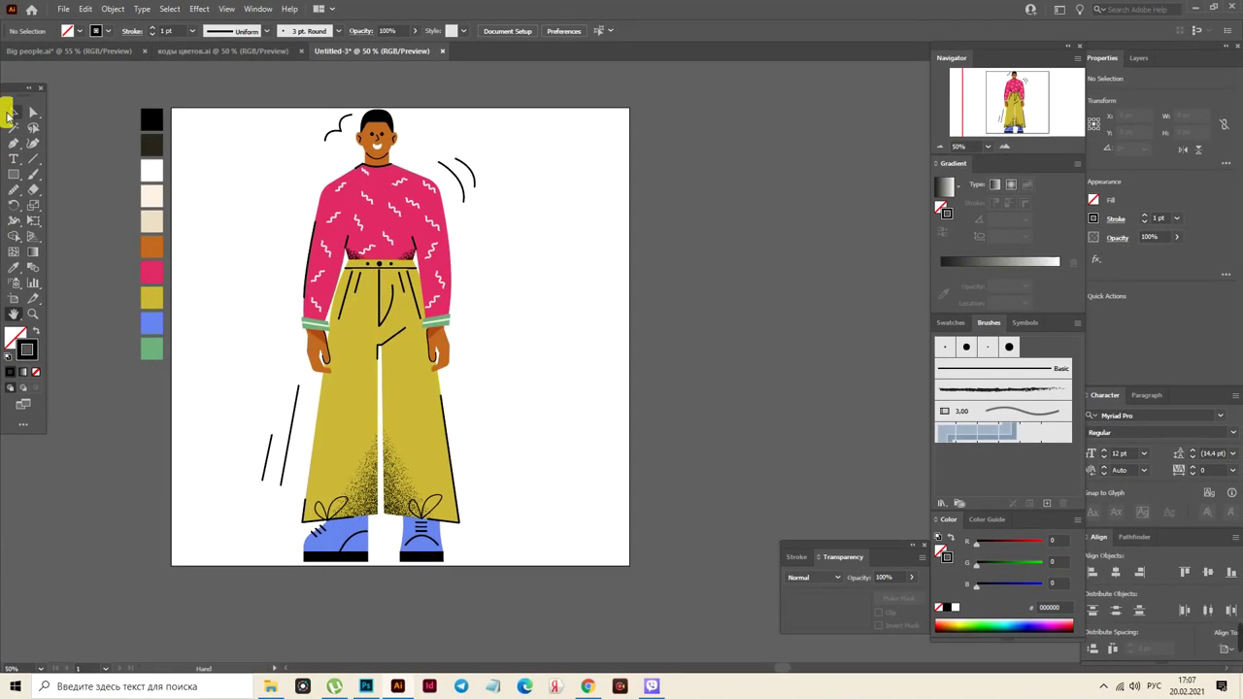
Select the whole character with its accent lines and apply Expand Appearance and Expand Shape
{"action": "left_click", "coordinate": [9, 112]}
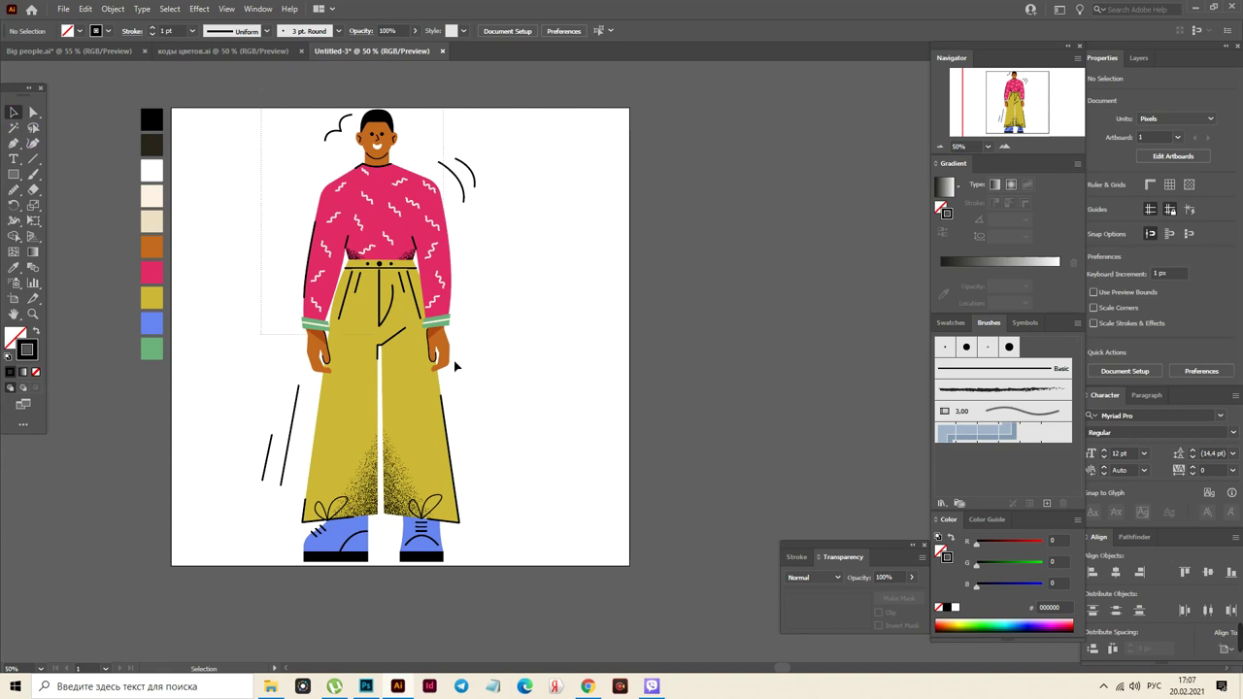
{"action": "left_click_drag", "start_coordinate": [527, 586], "coordinate": [249, 119]}
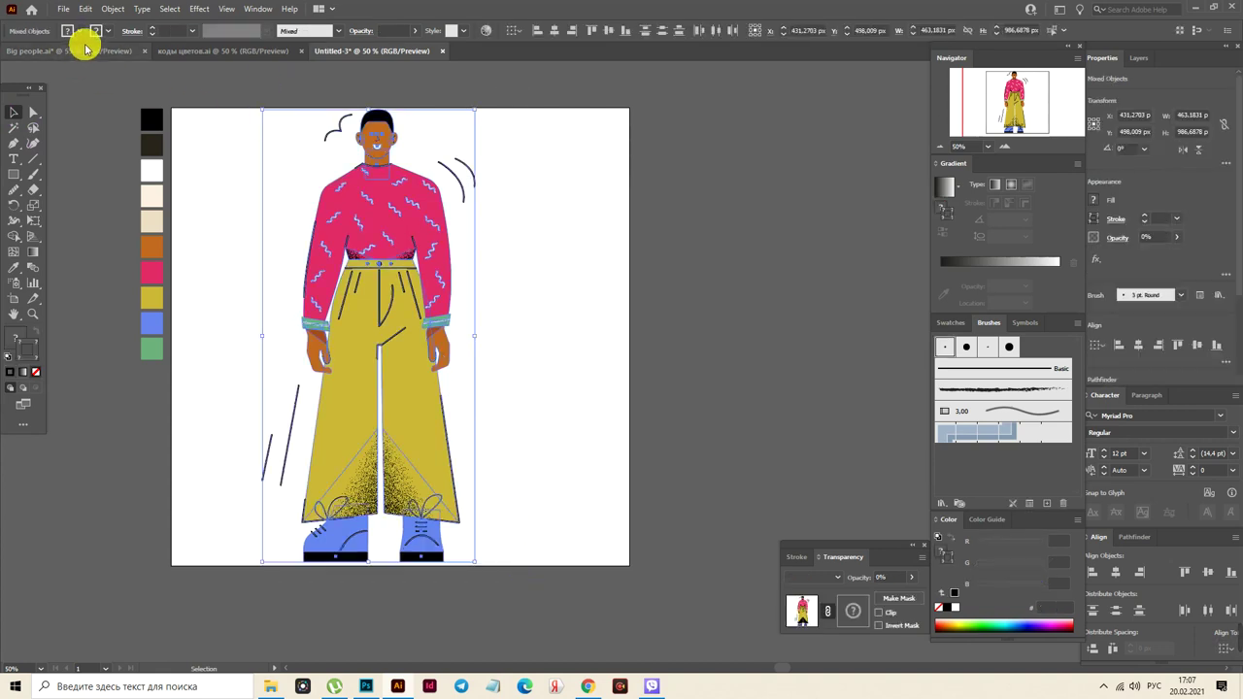
{"action": "left_click", "coordinate": [112, 9]}
{"action": "left_click", "coordinate": [155, 175]}
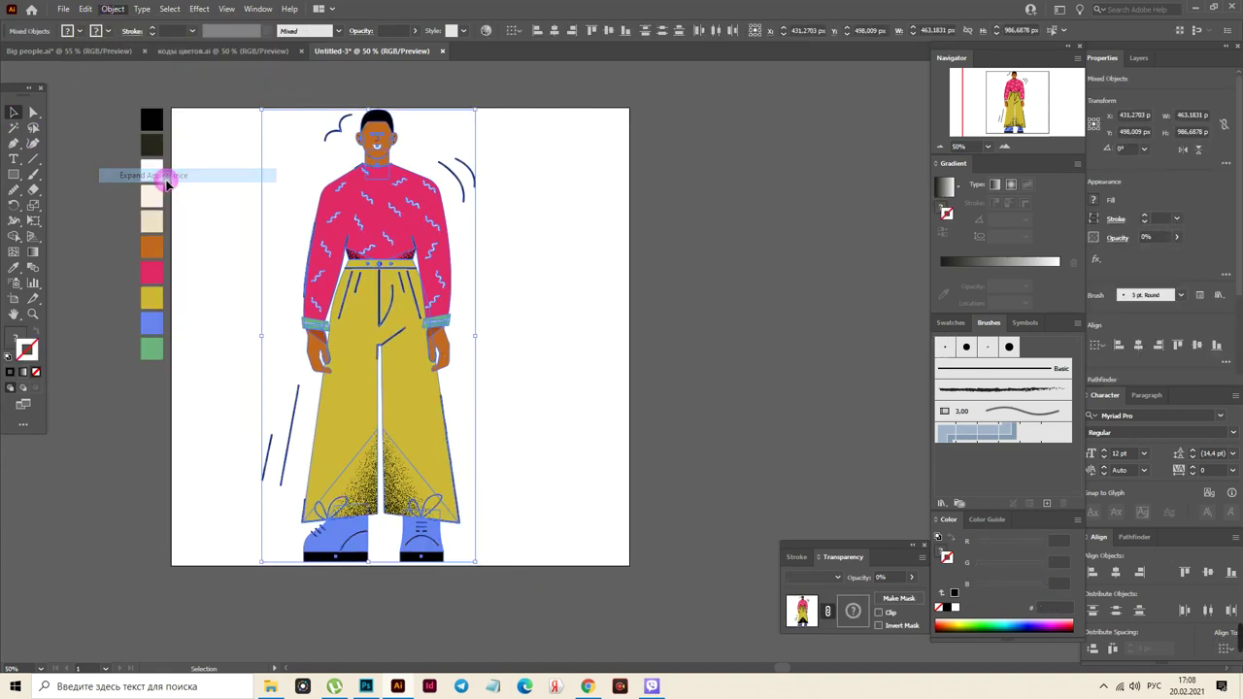
{"action": "left_click", "coordinate": [115, 8]}
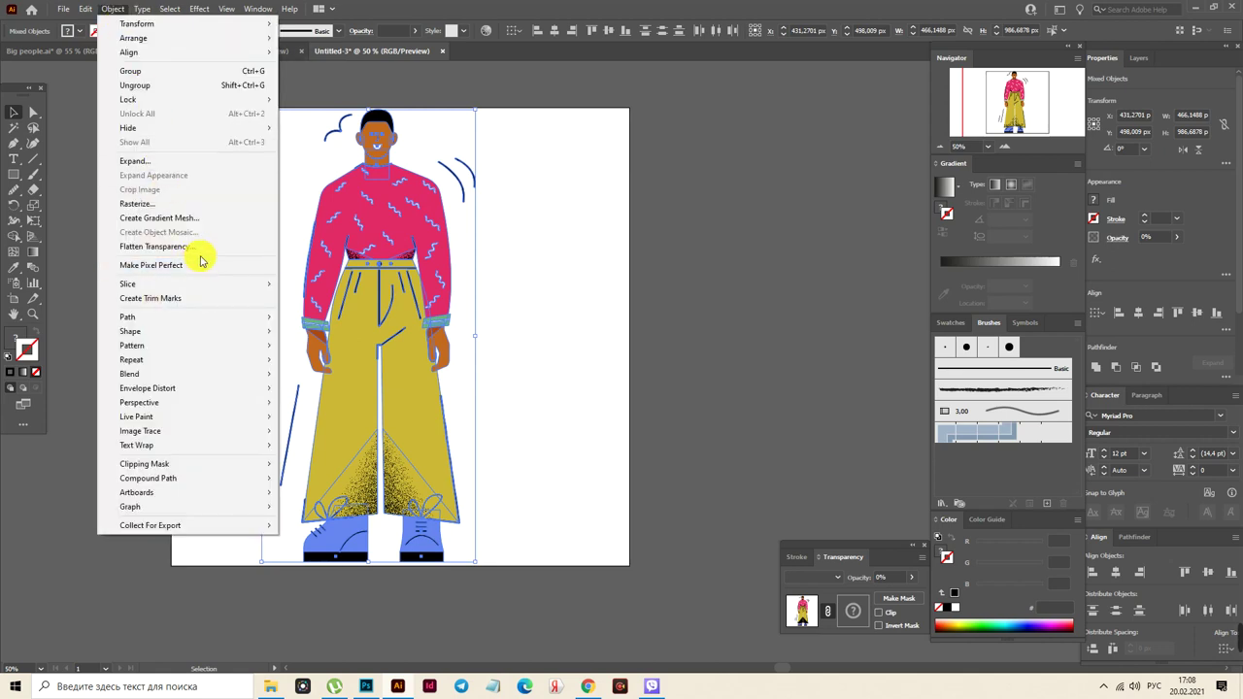
{"action": "mouse_move", "coordinate": [271, 337]}
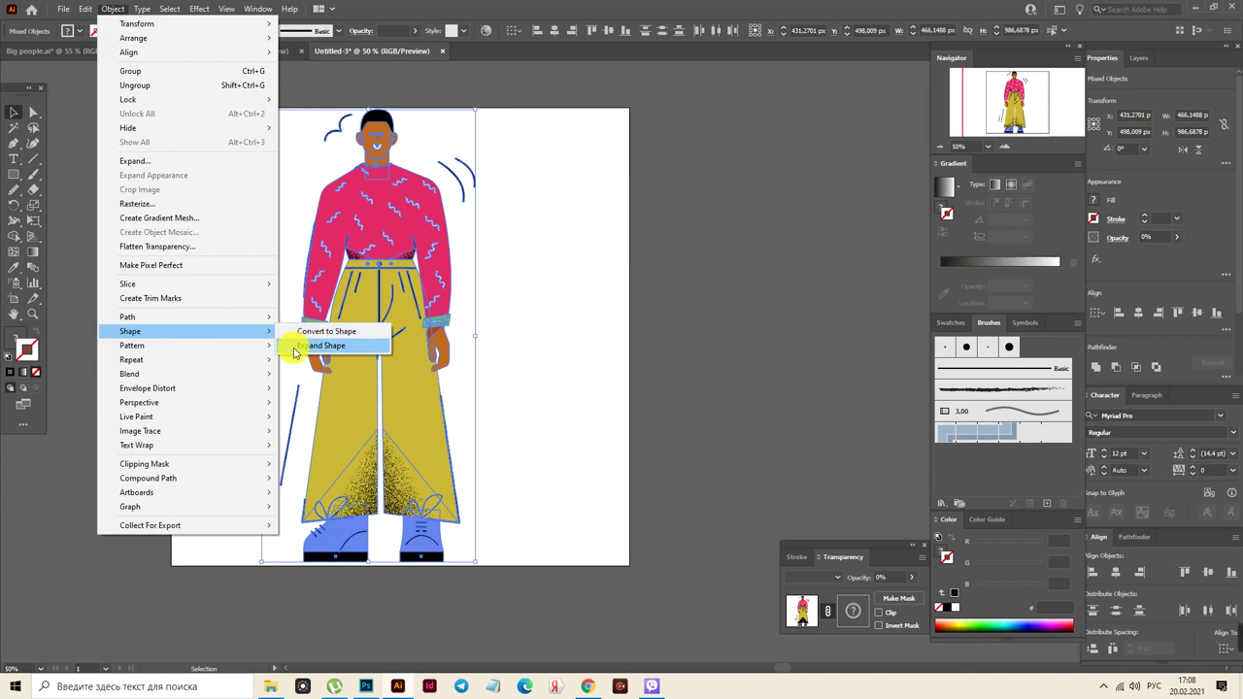
{"action": "left_click", "coordinate": [294, 348]}
Scale the whole character down slightly, centre it on the artboard, and deselect it
{"action": "left_click_drag", "start_coordinate": [370, 115], "coordinate": [372, 168]}
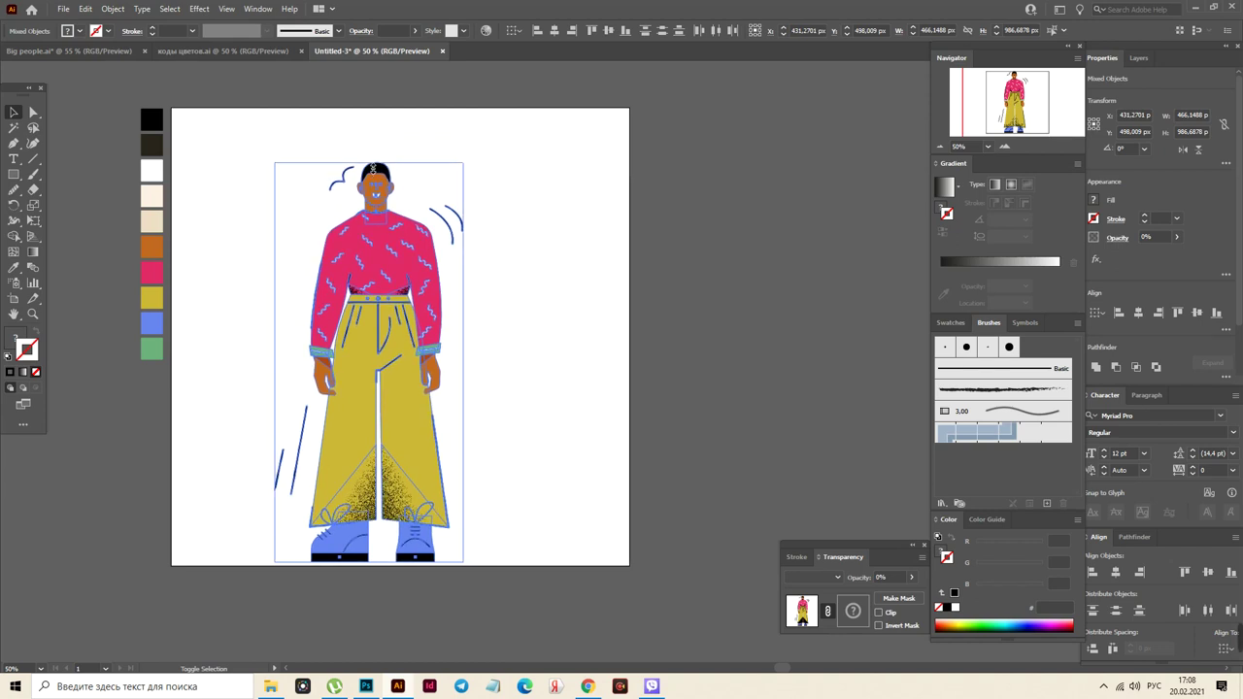
{"action": "left_click_drag", "start_coordinate": [384, 297], "coordinate": [398, 277]}
{"action": "left_click", "coordinate": [656, 362]}
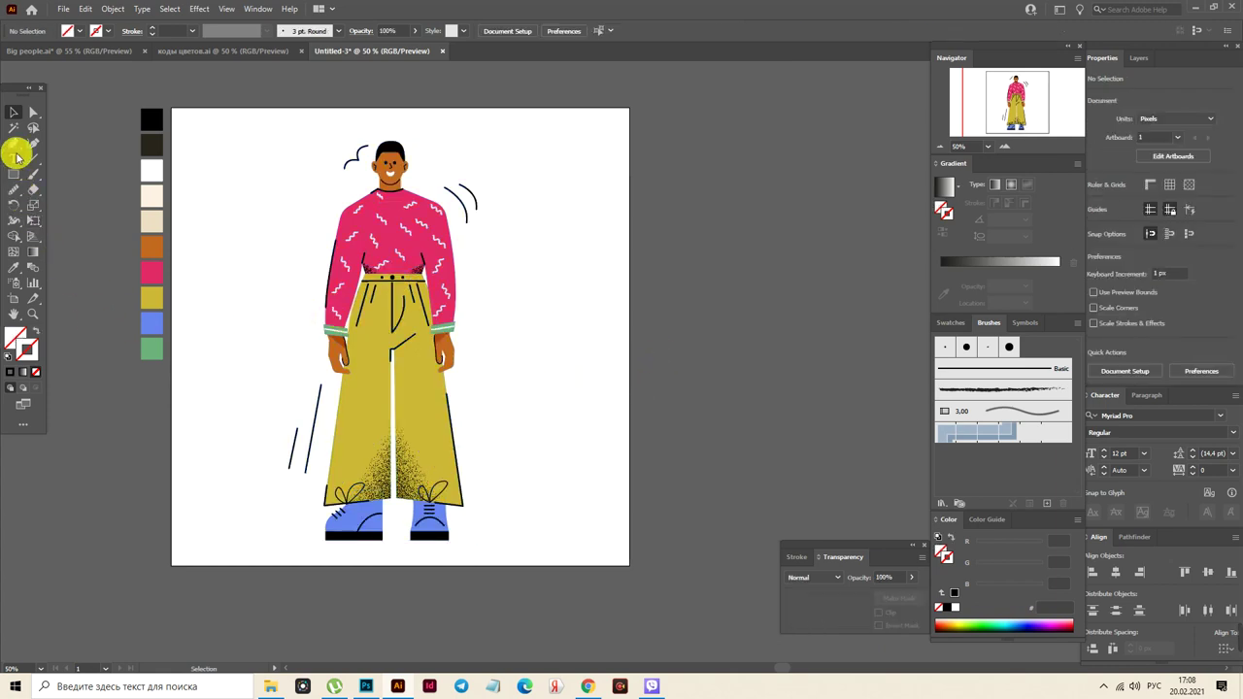
Draw a straight horizontal path about 697 px long under the boots with the Pen tool, using the black palette colour
{"action": "left_click", "coordinate": [13, 266]}
{"action": "left_click", "coordinate": [152, 119]}
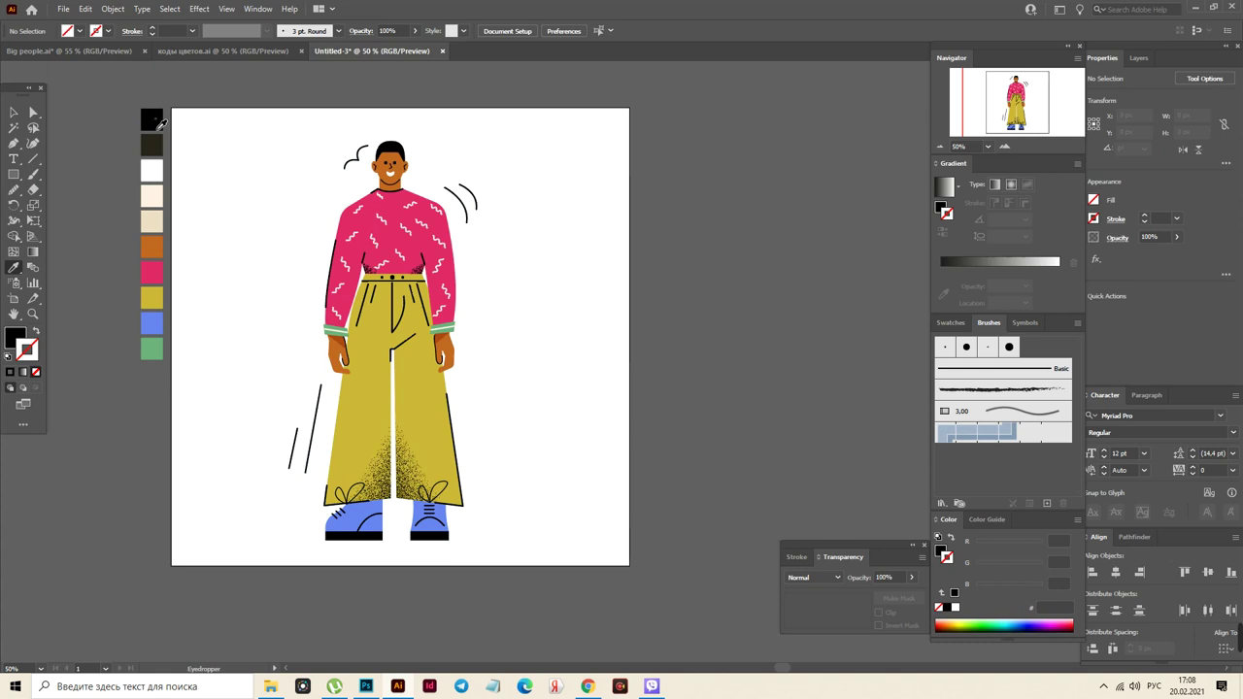
{"action": "left_click", "coordinate": [14, 144]}
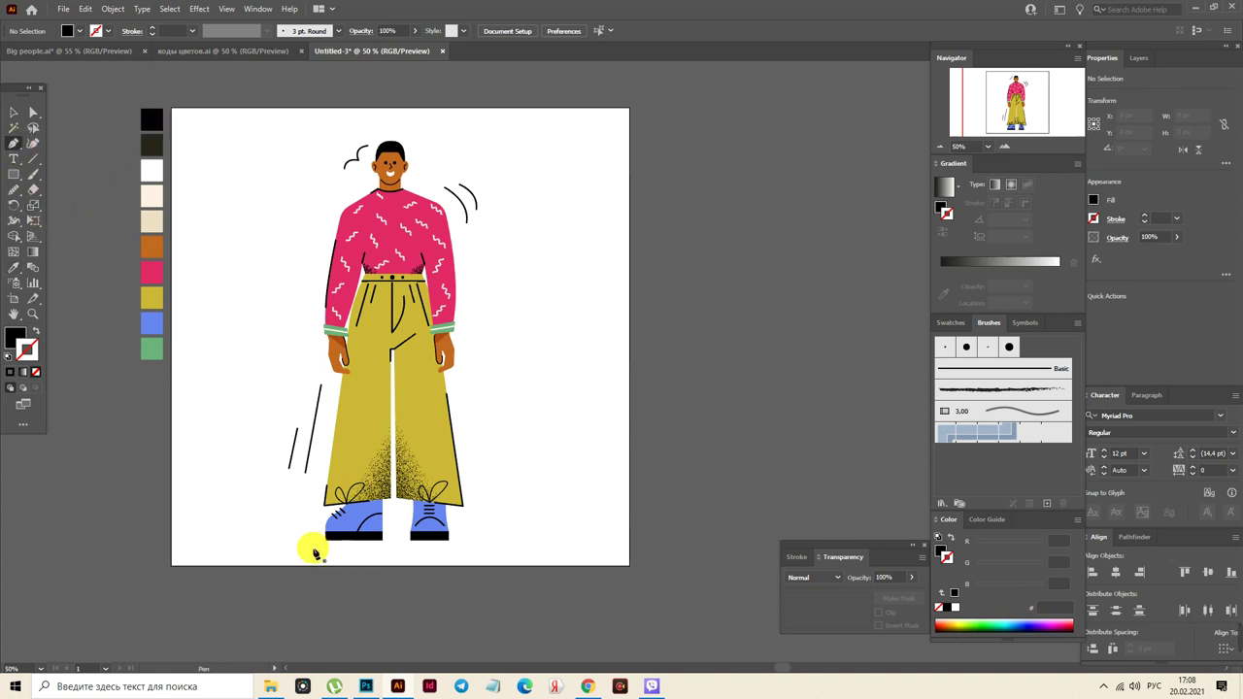
{"action": "left_click", "coordinate": [253, 541]}
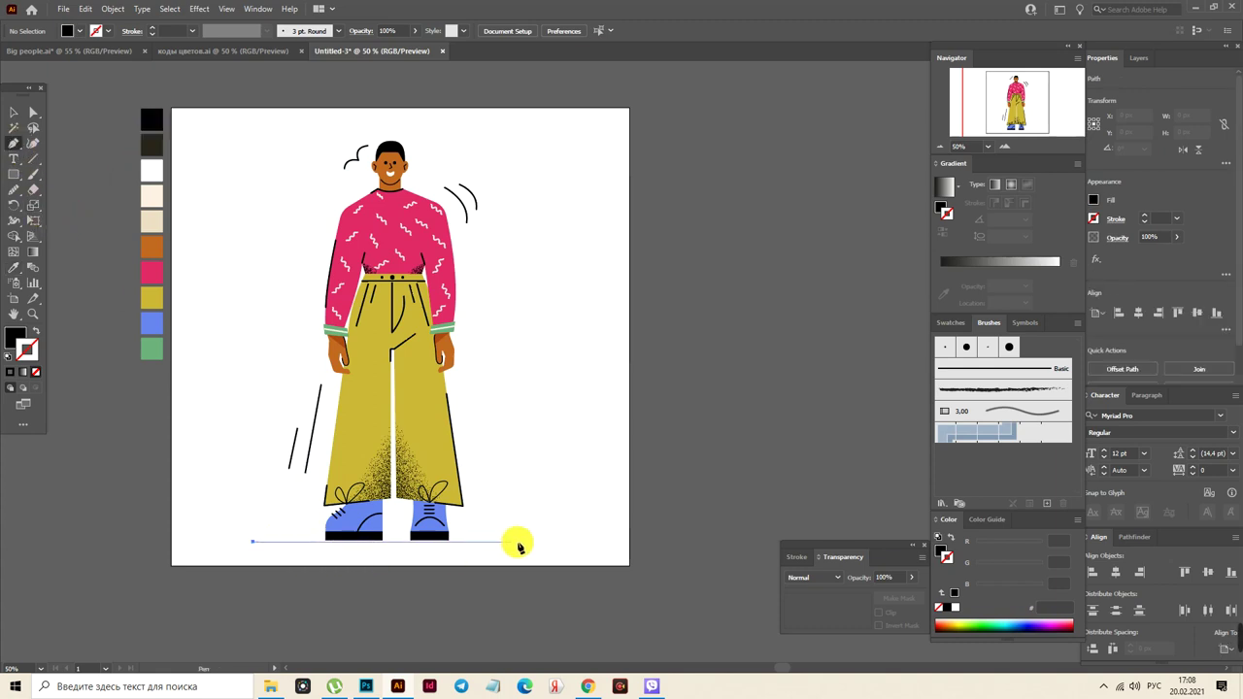
{"action": "left_click", "coordinate": [573, 541]}
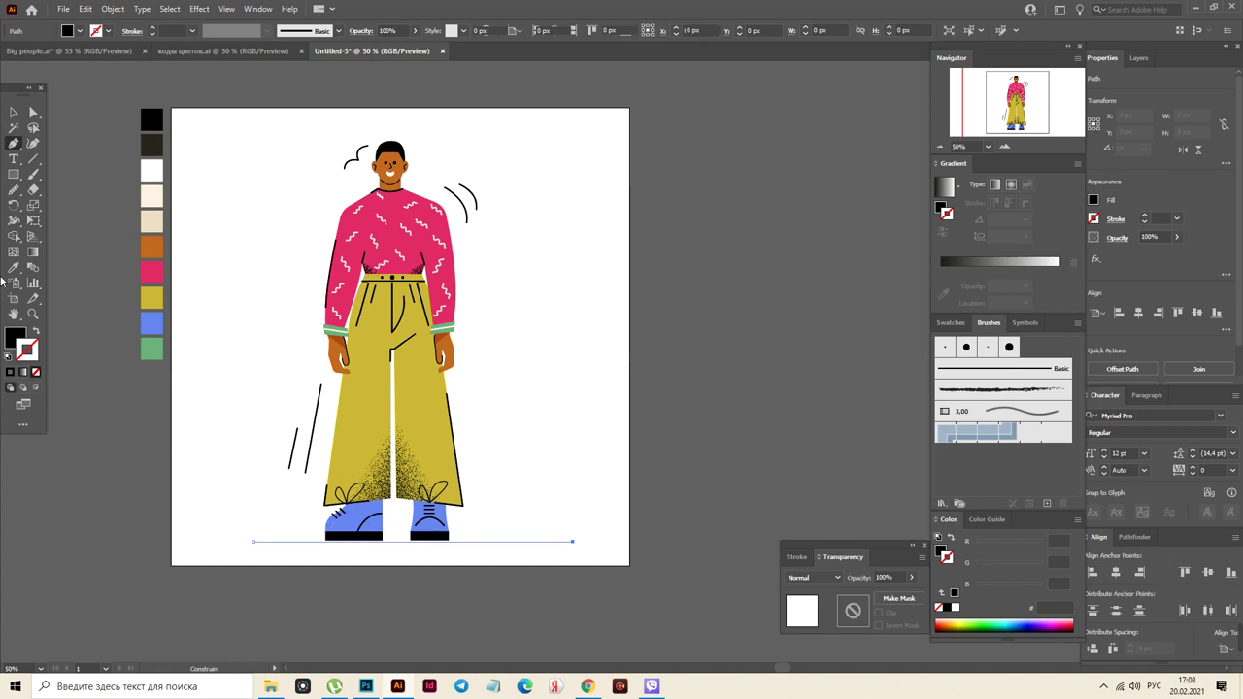
{"action": "left_click", "coordinate": [12, 115]}
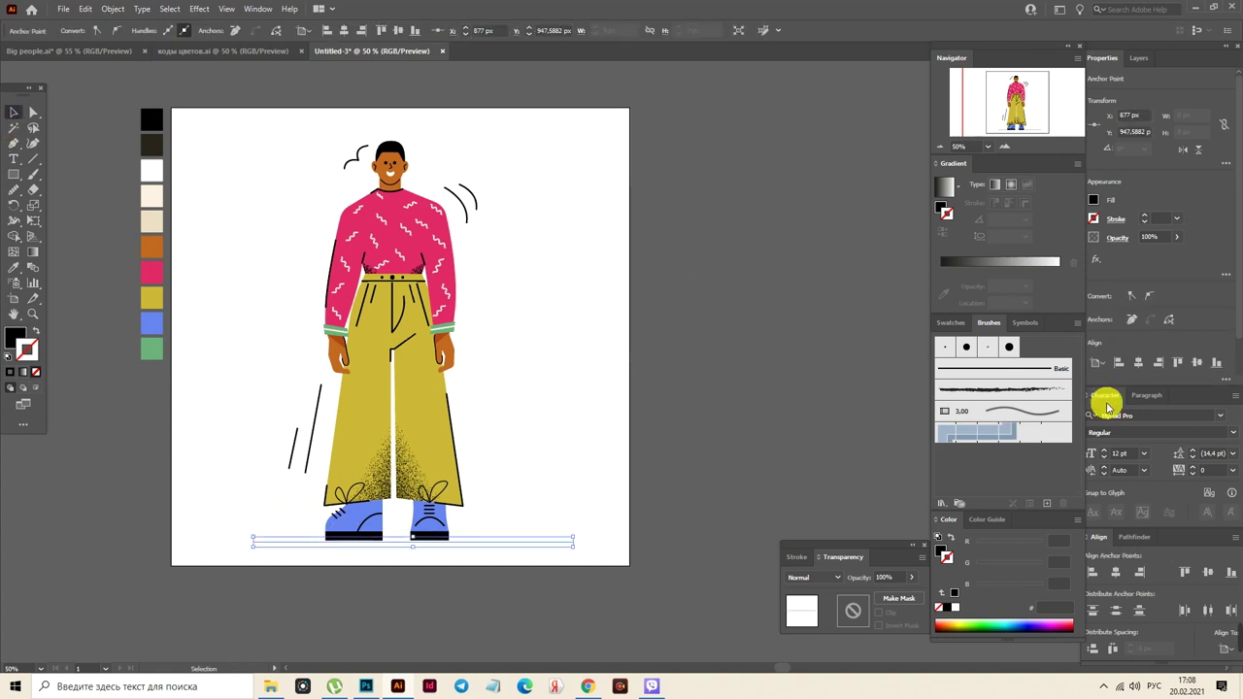
Apply the 3 pt. Round brush to the ground line as a black stroke and deselect it
{"action": "left_click", "coordinate": [944, 348]}
{"action": "left_click", "coordinate": [613, 546]}
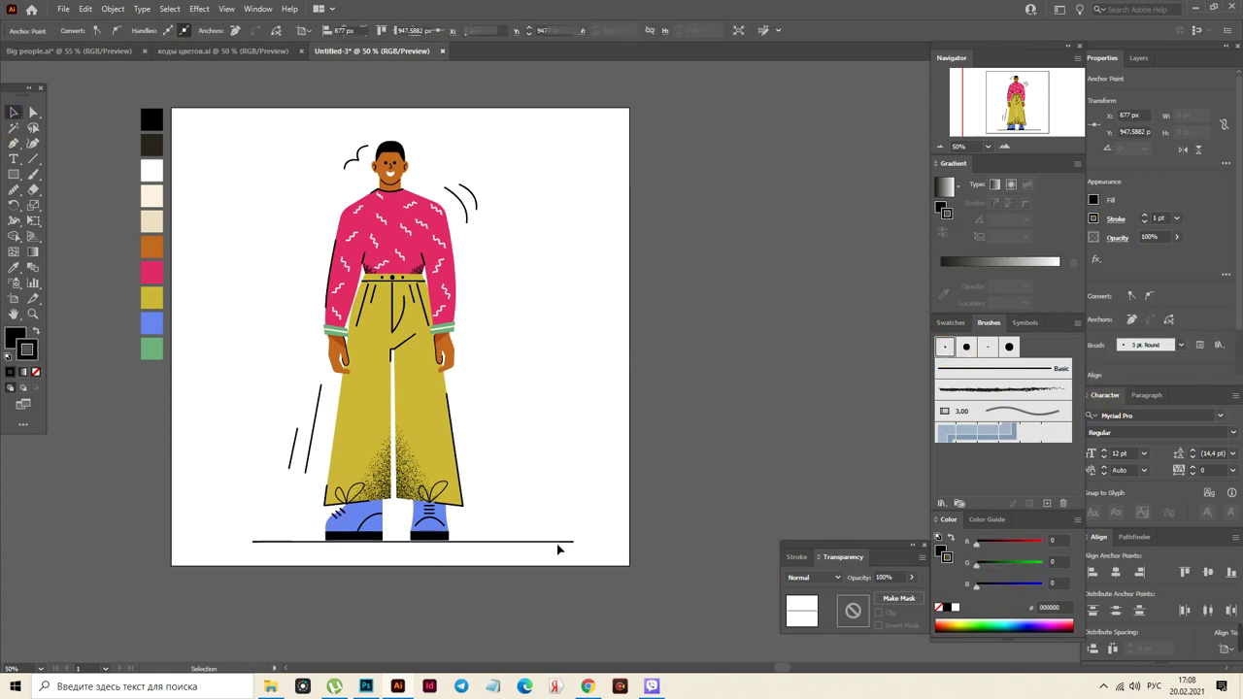
{"action": "left_click", "coordinate": [554, 543]}
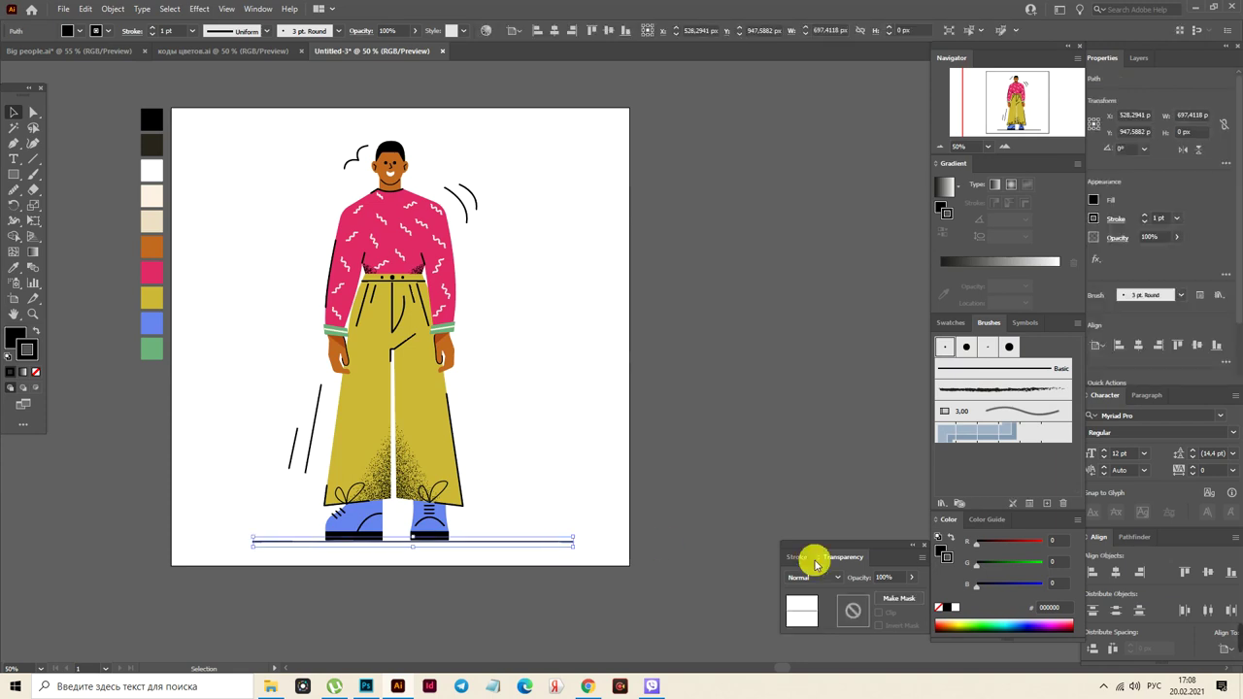
{"action": "left_click", "coordinate": [583, 462]}
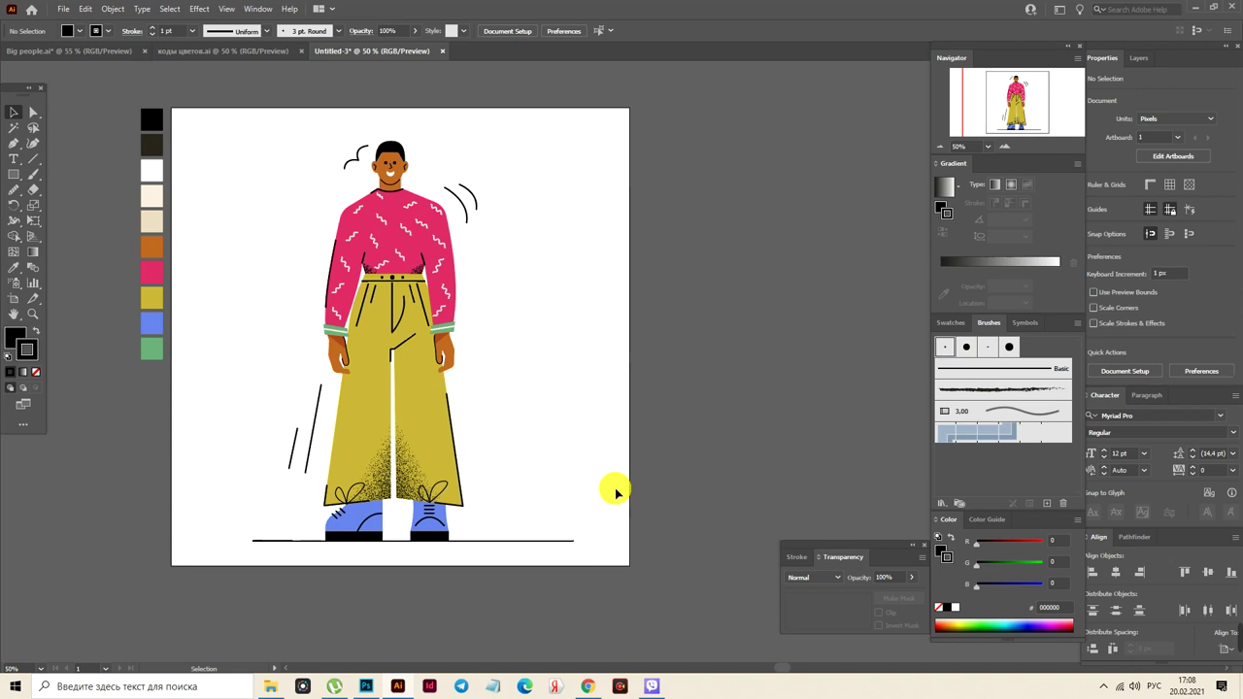
Draw a square about 997 px wide over the whole artboard, filled with the beige palette colour
{"action": "left_click", "coordinate": [14, 268]}
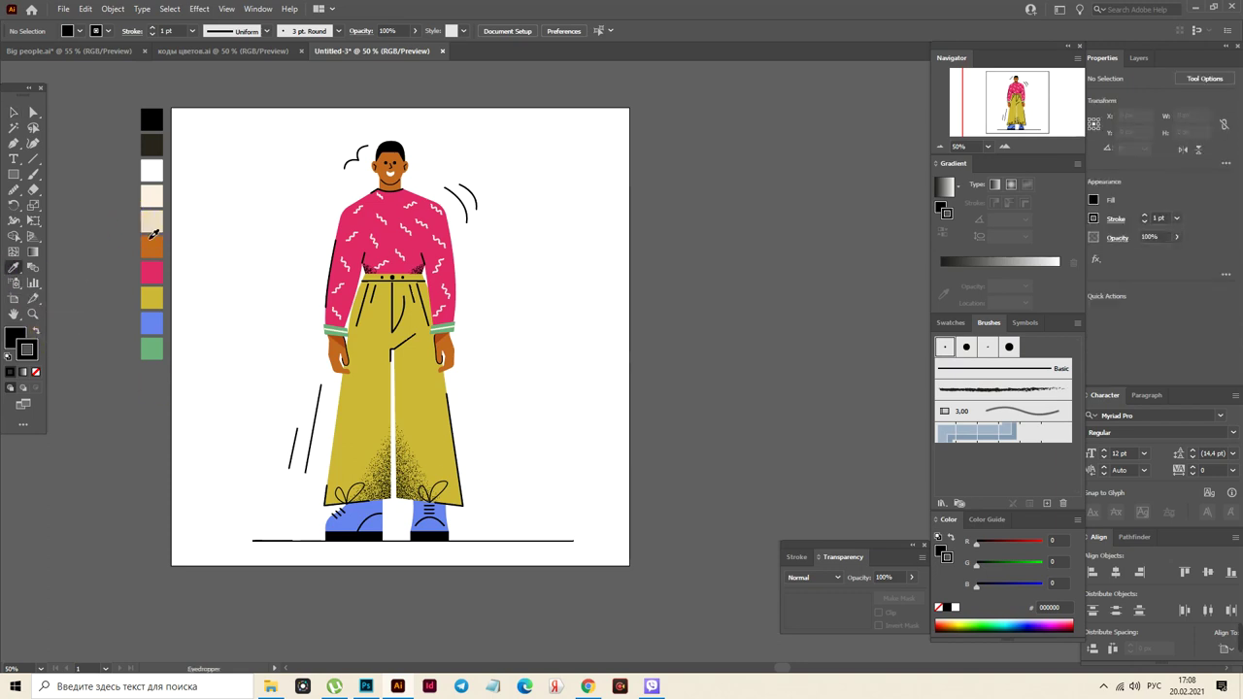
{"action": "left_click", "coordinate": [153, 234]}
{"action": "left_click", "coordinate": [15, 178]}
{"action": "left_click", "coordinate": [181, 112]}
{"action": "mouse_move", "coordinate": [176, 113]}
{"action": "left_mouse_down"}
{"action": "mouse_move", "coordinate": [489, 352]}
{"action": "mouse_move", "coordinate": [634, 515]}
{"action": "left_mouse_up"}
{"action": "left_click", "coordinate": [14, 112]}
Send the beige background square to the back, behind the character, and deselect it
{"action": "right_click", "coordinate": [550, 273]}
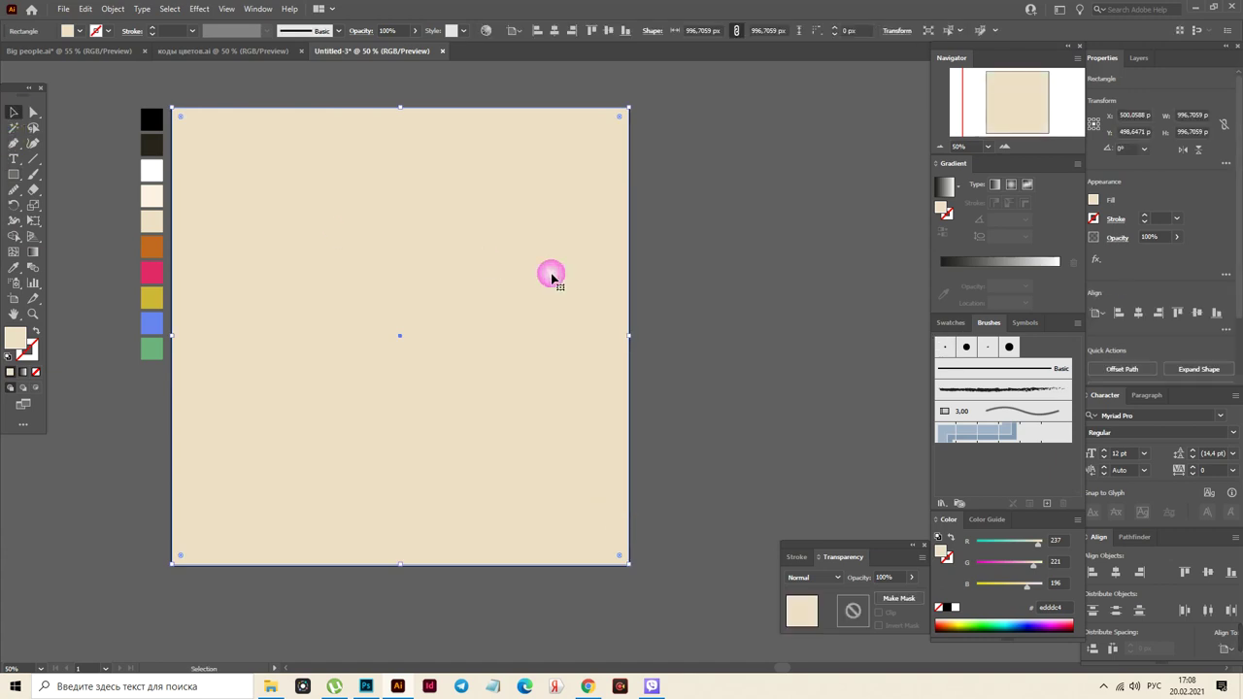
{"action": "mouse_move", "coordinate": [635, 510]}
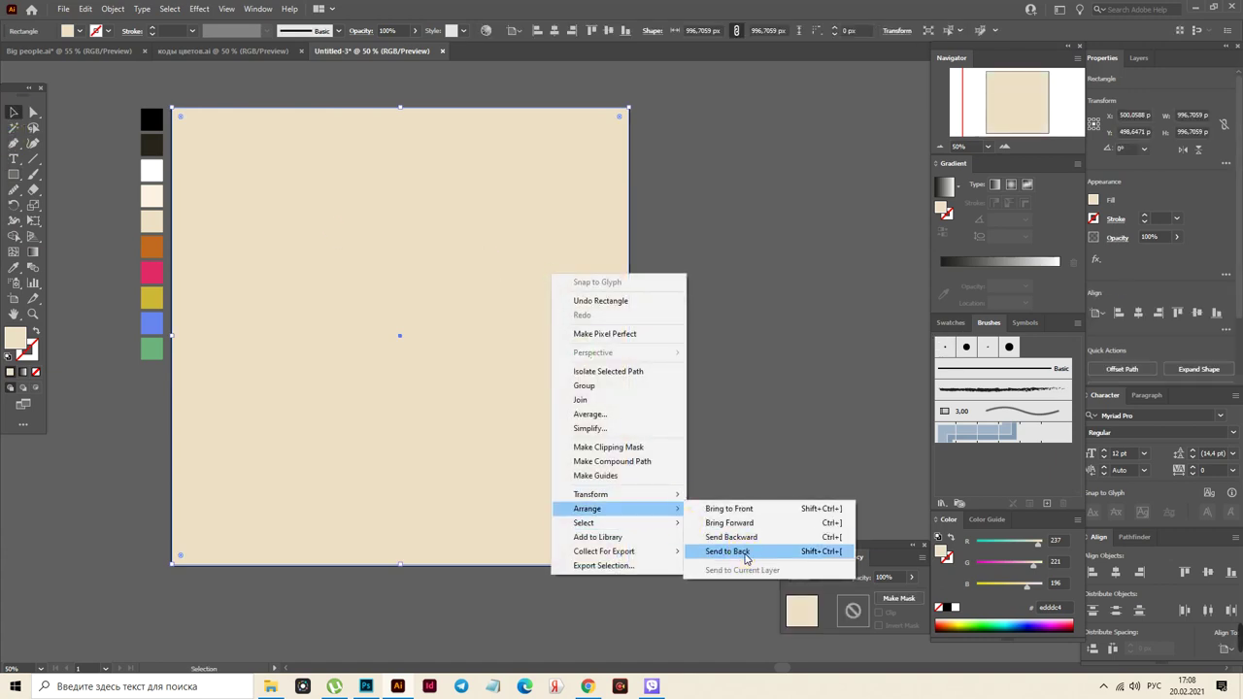
{"action": "left_click", "coordinate": [744, 555]}
{"action": "left_click", "coordinate": [690, 432]}
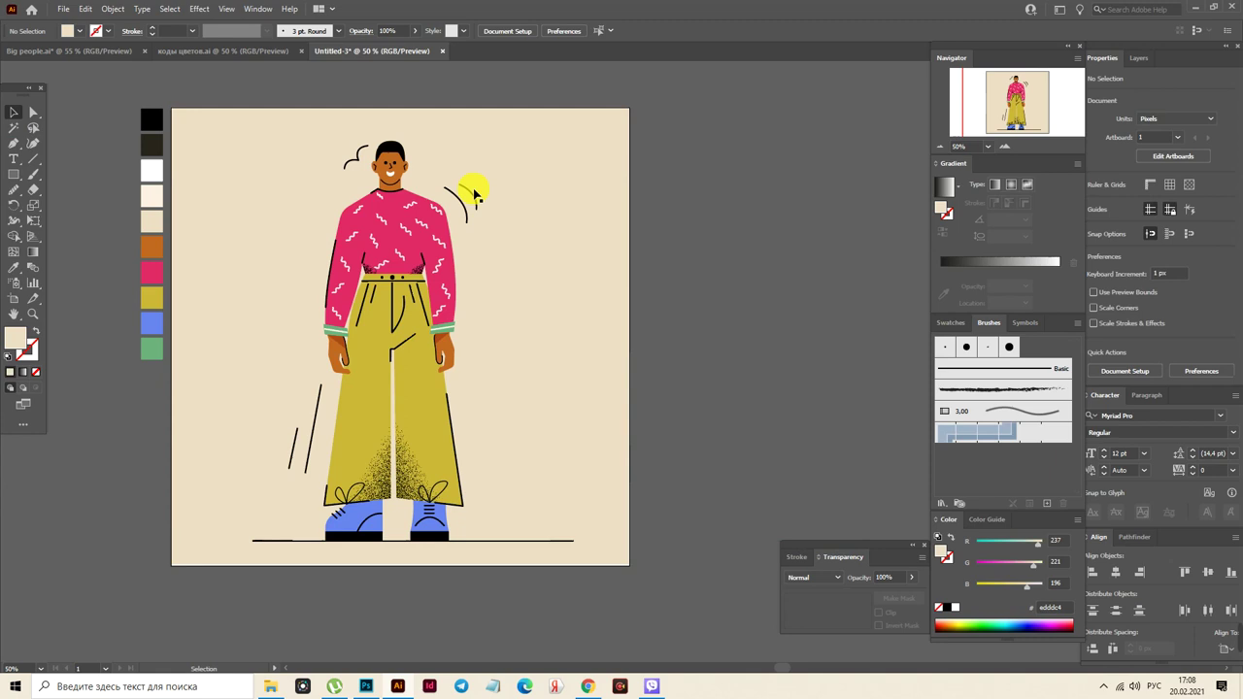
Recolour the character's hair with the dark brown palette swatch (29241c) and deselect it
{"action": "left_click", "coordinate": [390, 152]}
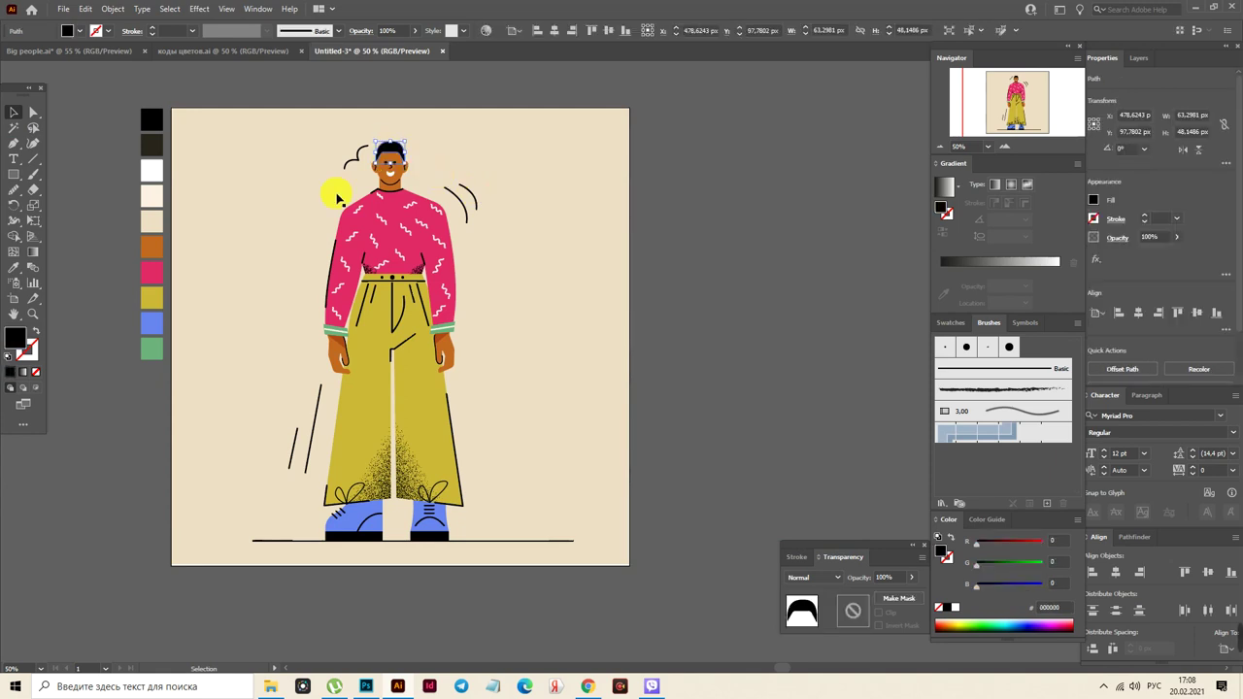
{"action": "left_click", "coordinate": [12, 273]}
{"action": "left_click", "coordinate": [151, 146]}
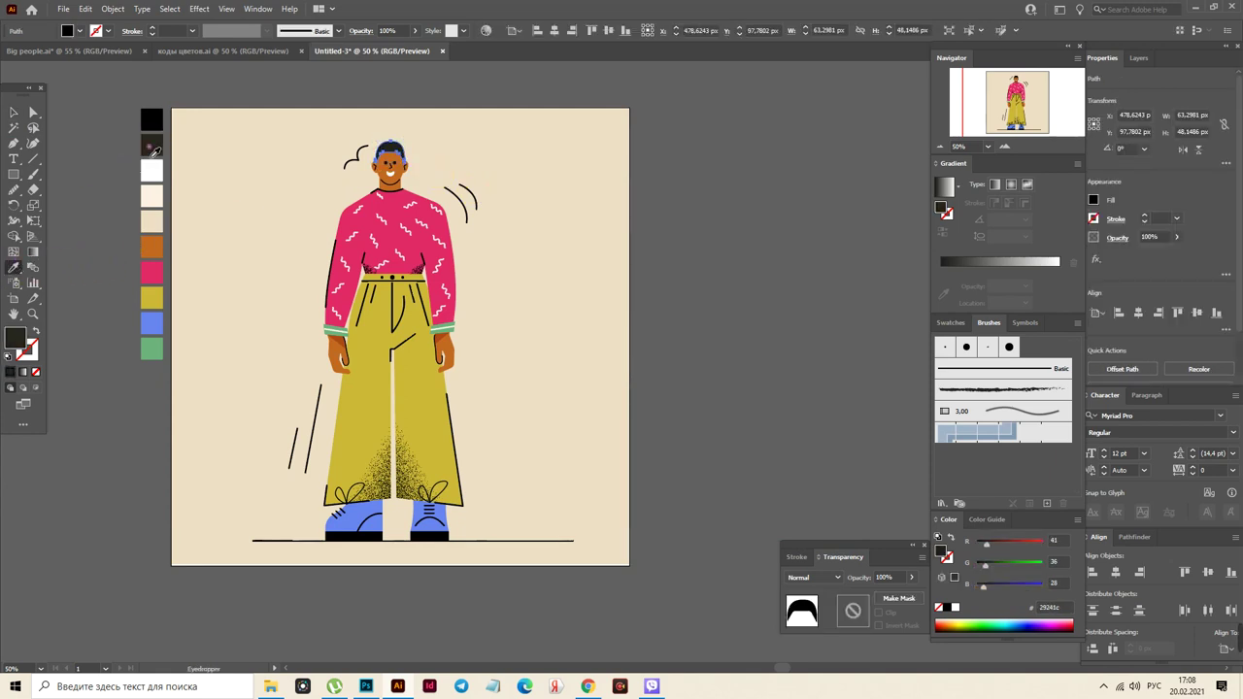
{"action": "left_click", "coordinate": [16, 115]}
{"action": "left_click", "coordinate": [78, 152]}
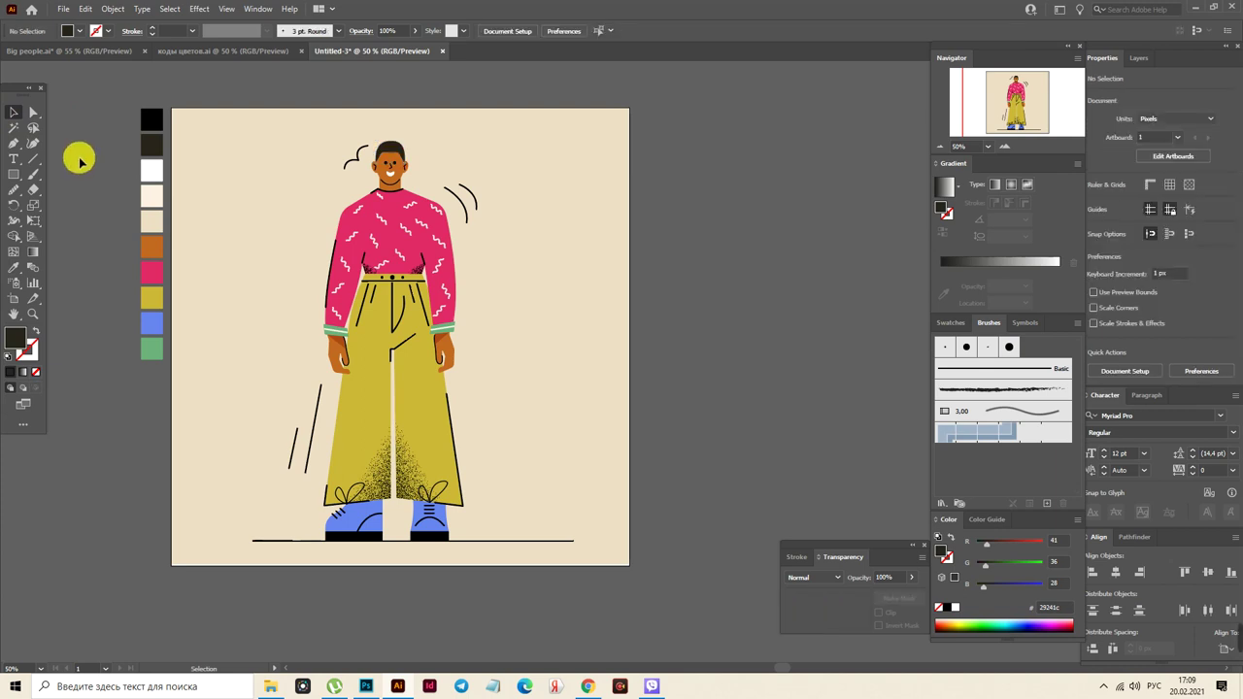